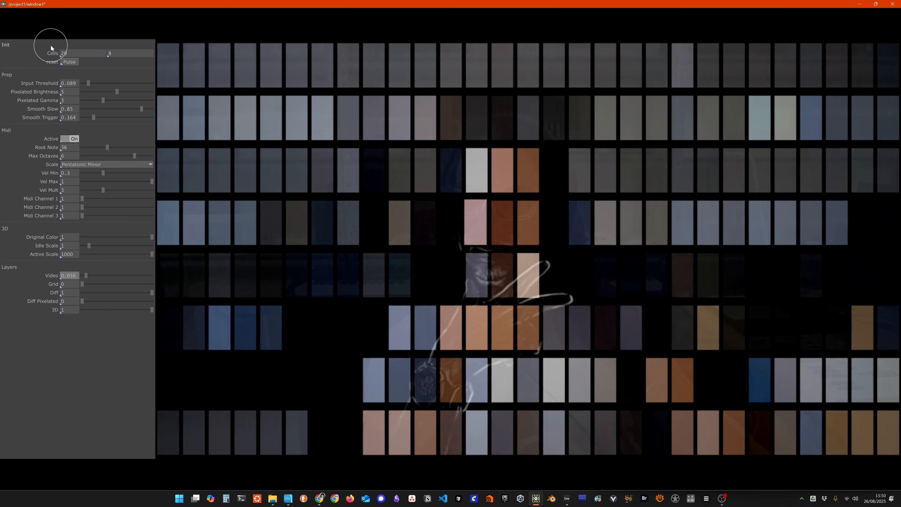
# Try different cell grid sizes, going through 44 by 23 and 37 by 16 to 35 by 14.
pyautogui.moveTo(52, 52); pyautogui.dragTo(298, 53)
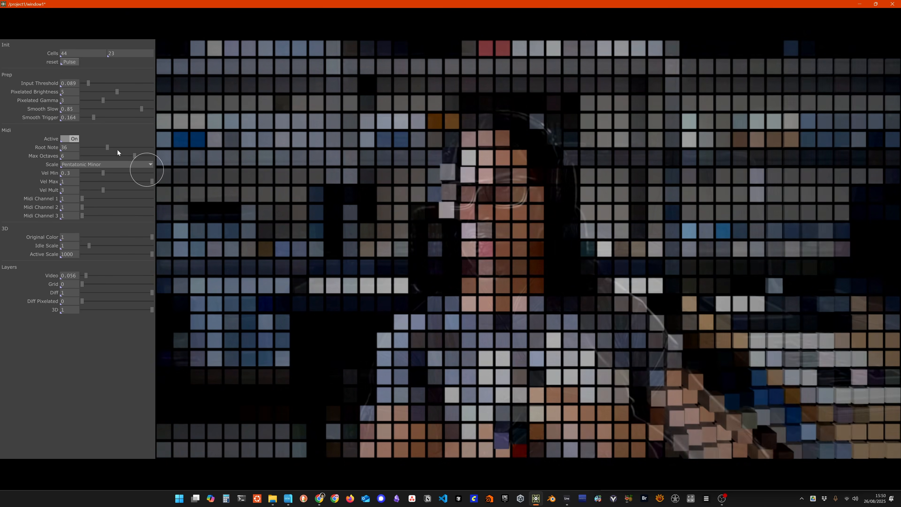
pyautogui.moveTo(57, 52); pyautogui.dragTo(0, 67, button='middle')
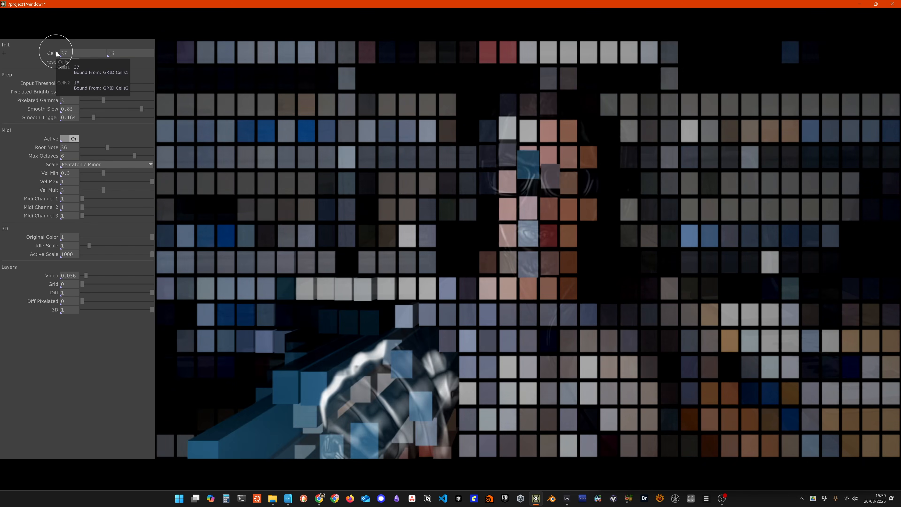
pyautogui.moveTo(57, 52)
pyautogui.mouseDown()
pyautogui.moveTo(38, 53)
pyautogui.moveTo(56, 53)
pyautogui.mouseUp()
# Try the MIDI scale options Chromatic, Pentatonic Minor, Diminished and Hicazkar in turn.
pyautogui.click(126, 164)
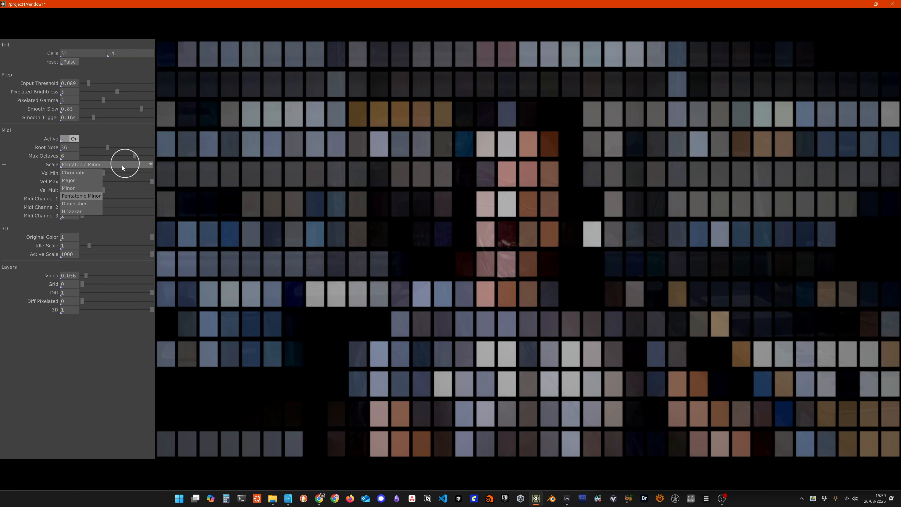
pyautogui.click(79, 174)
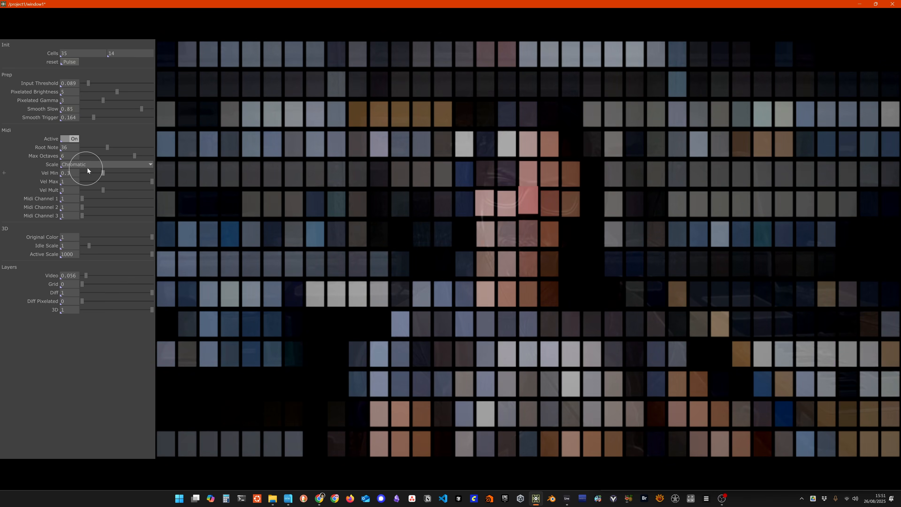
pyautogui.click(92, 165)
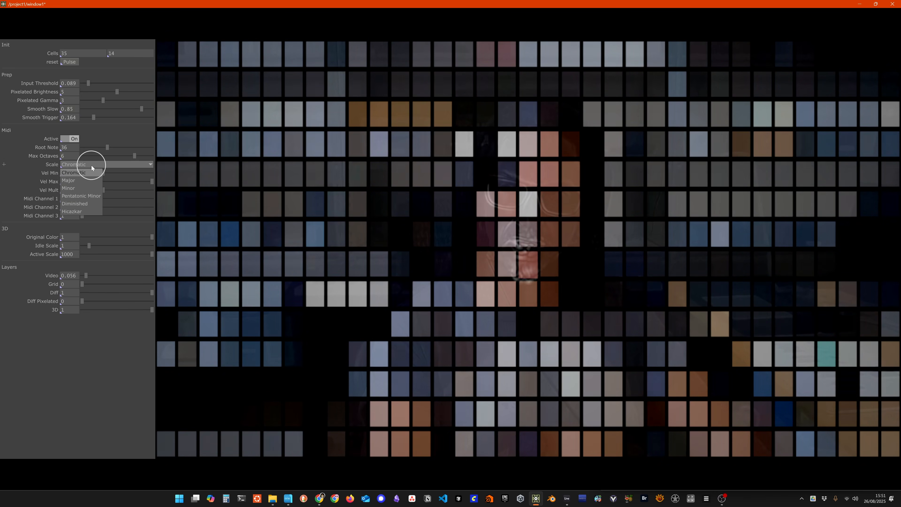
pyautogui.click(90, 194)
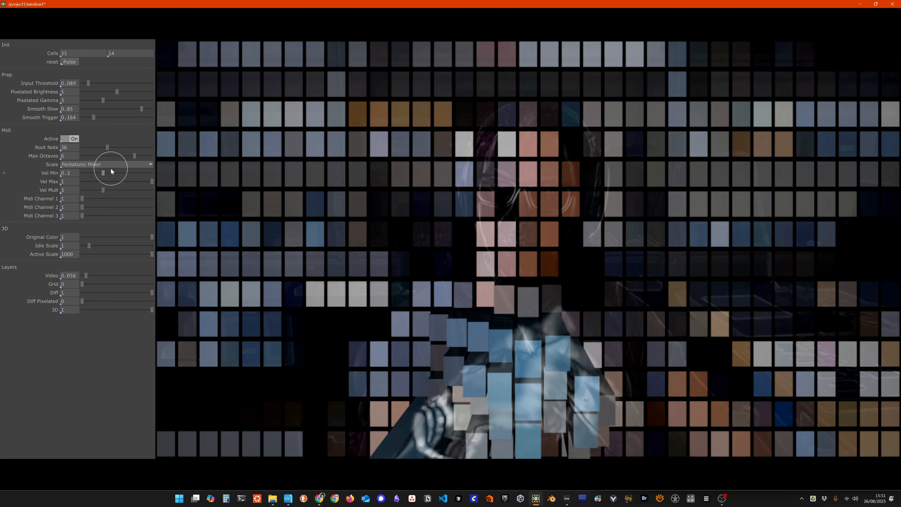
pyautogui.click(111, 167)
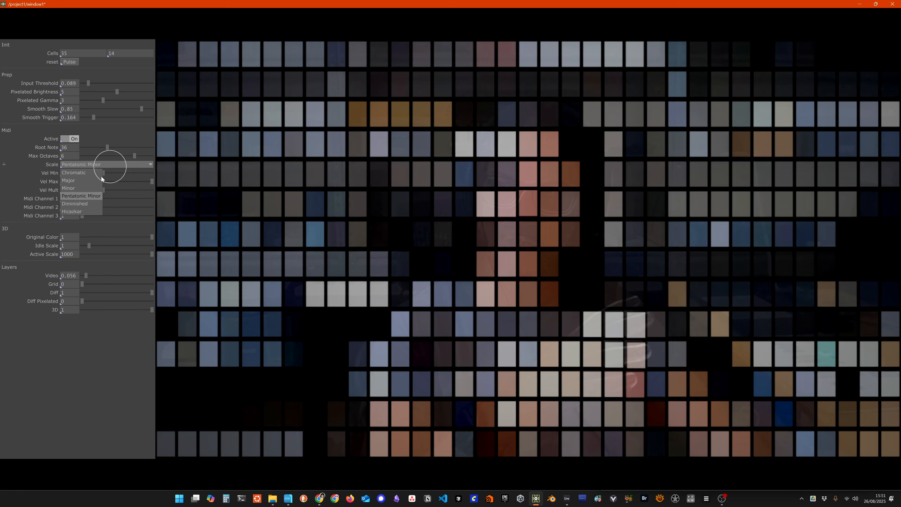
pyautogui.click(82, 204)
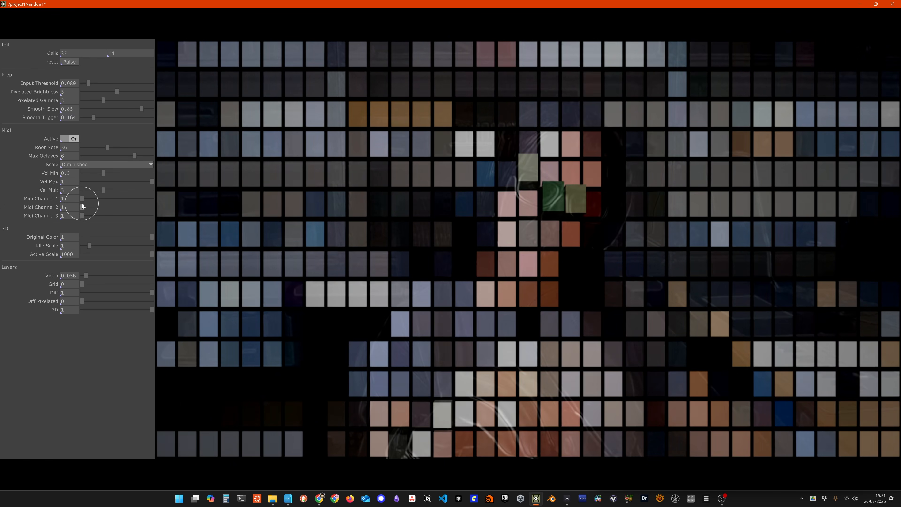
pyautogui.click(107, 164)
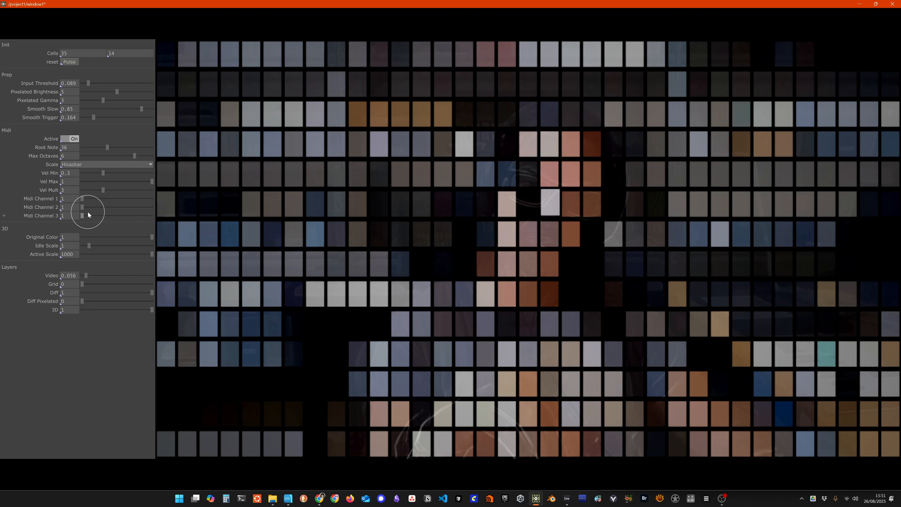
# With the cell grid at 41 by 22, set Midi Channel 3 to 2 and Midi Channel 2 to 3.
pyautogui.moveTo(52, 55); pyautogui.dragTo(3, 69, button='middle')
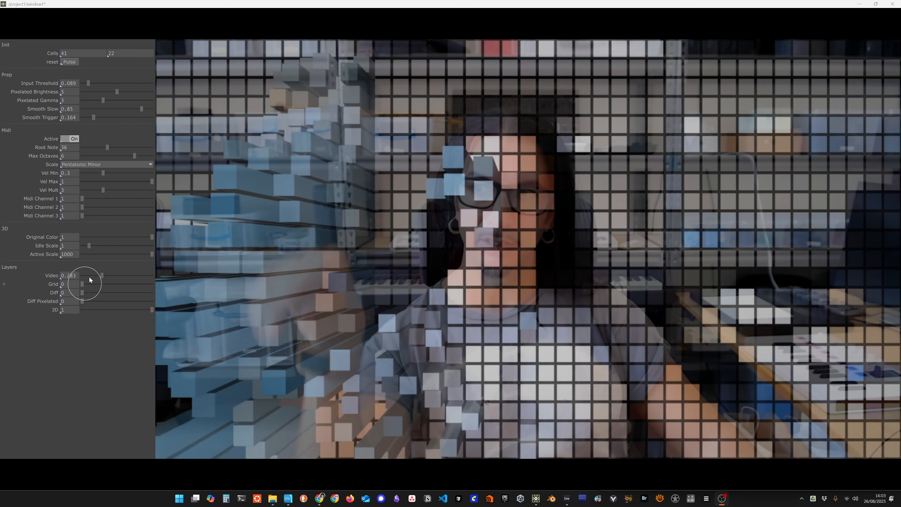
pyautogui.click(71, 217)
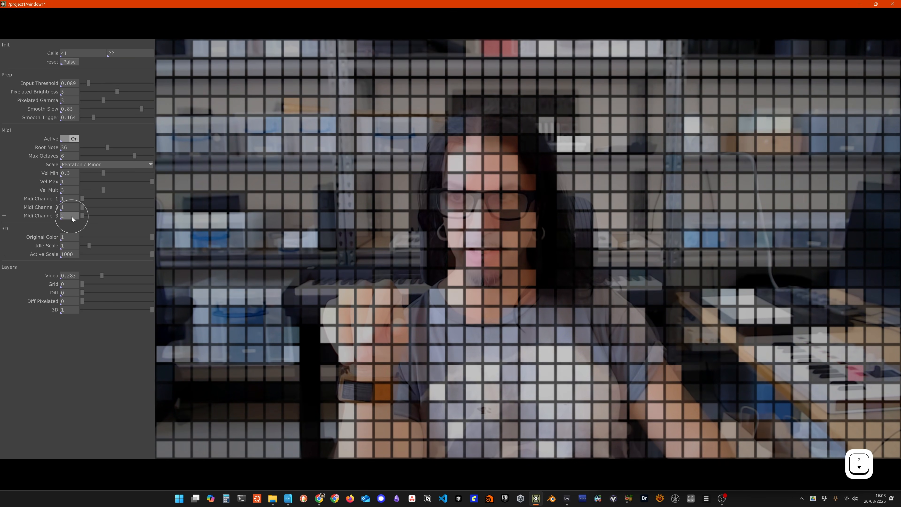
pyautogui.press('Return')
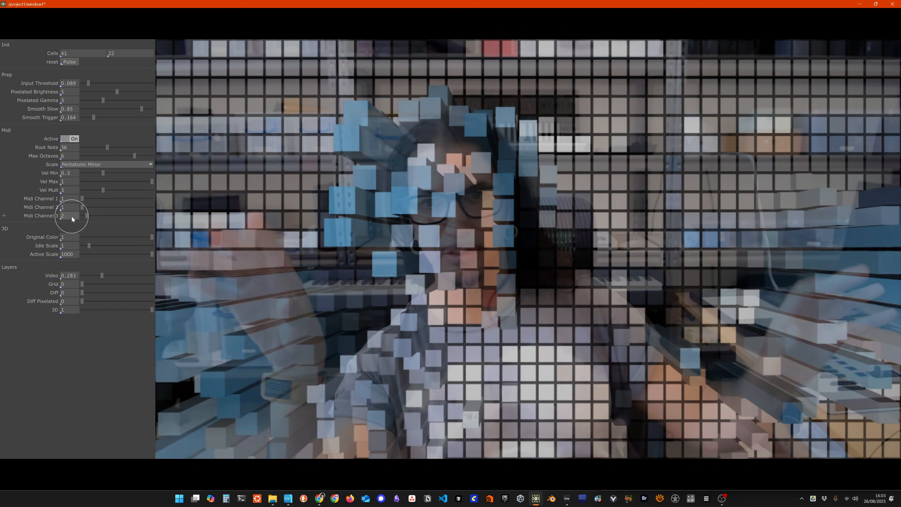
pyautogui.click(70, 208)
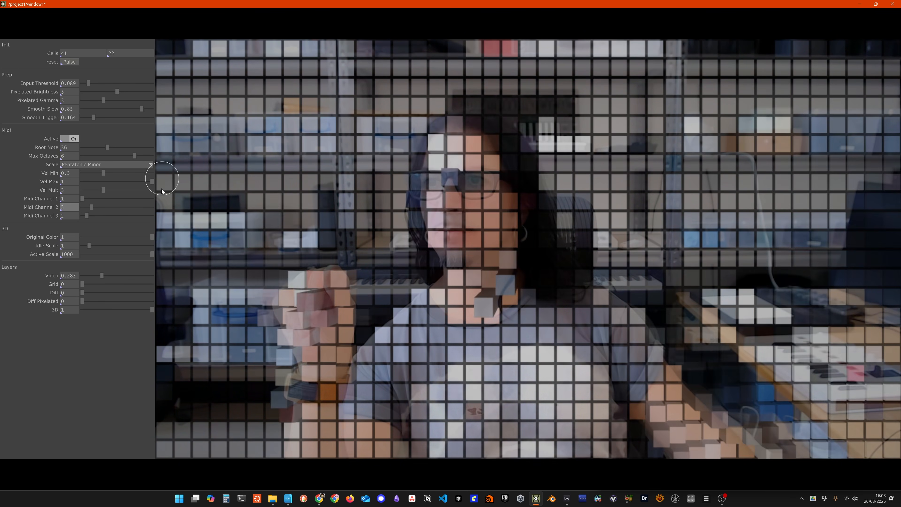
# With a 25 by 4 cell grid and MIDI off, set the Diff and 3D layers to 0 and Video to about 0.56.
pyautogui.moveTo(43, 53); pyautogui.dragTo(1, 69)
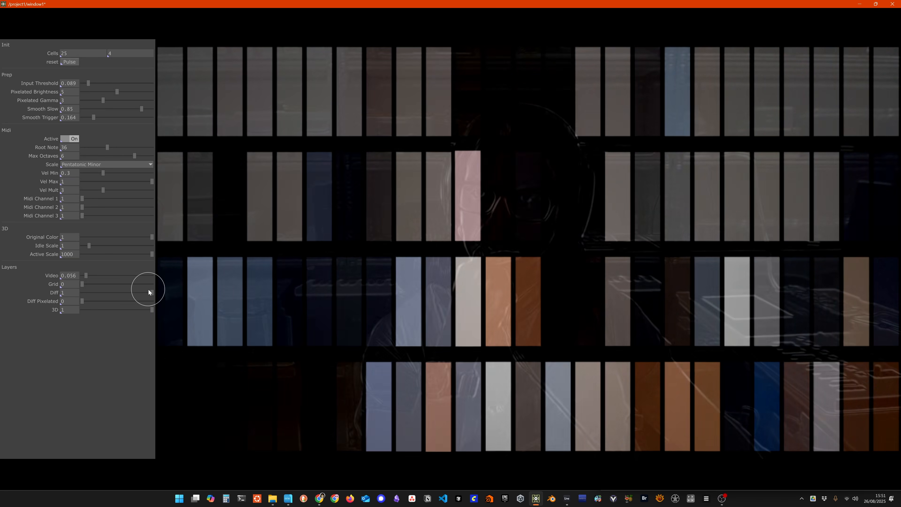
pyautogui.moveTo(150, 291); pyautogui.dragTo(68, 291)
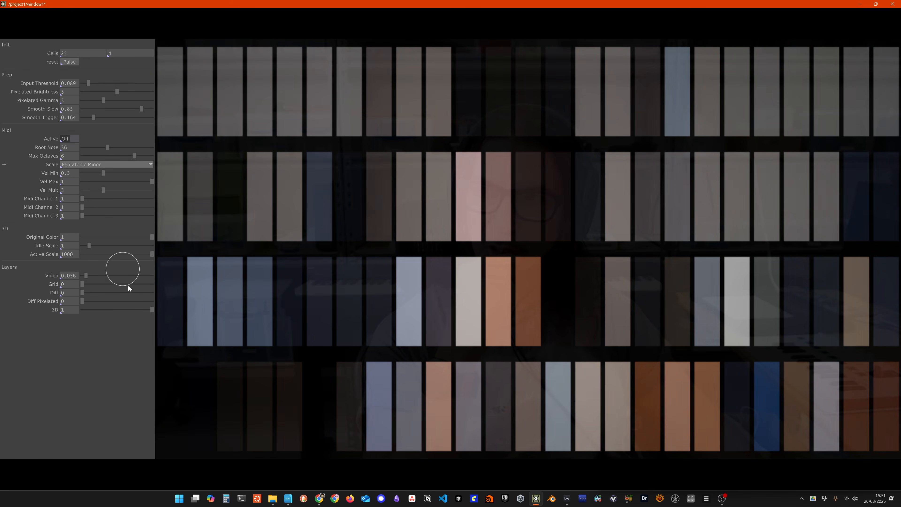
pyautogui.moveTo(144, 310); pyautogui.dragTo(66, 312)
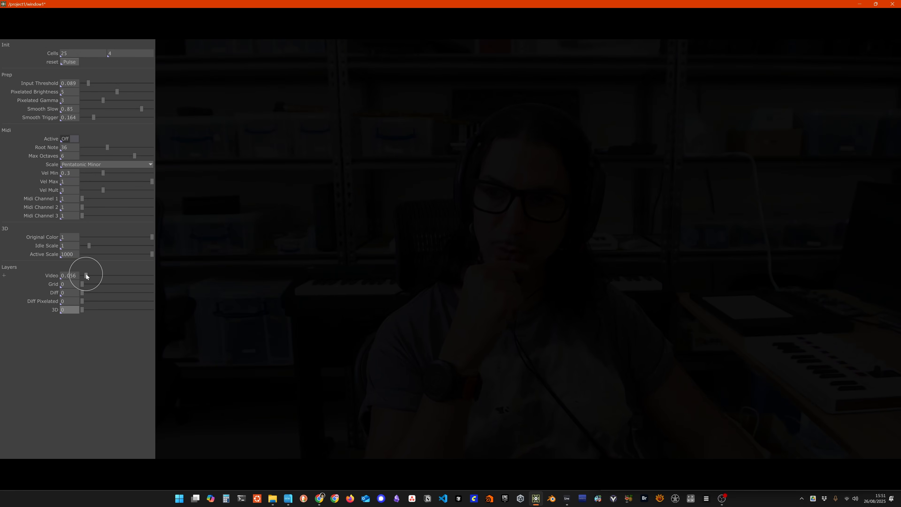
pyautogui.moveTo(86, 275); pyautogui.dragTo(115, 283)
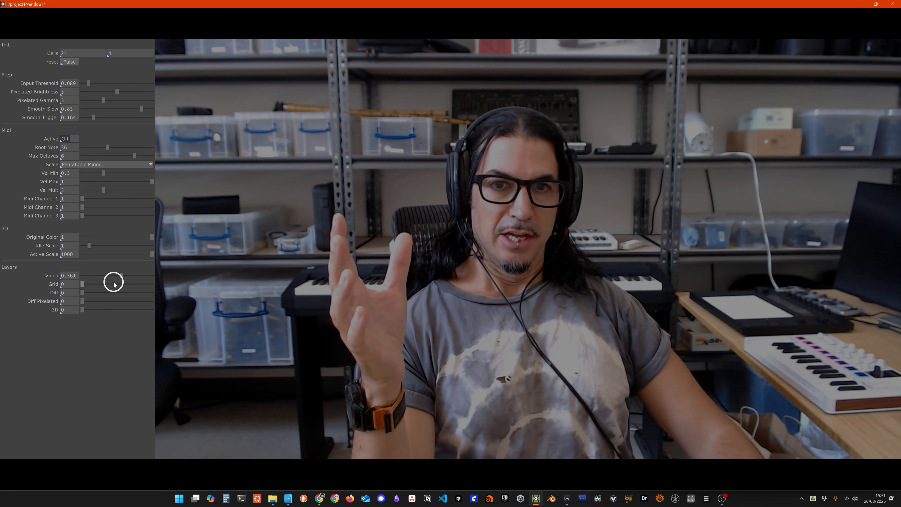
# Show only the Diff and Grid layers at 1 with Video at 0, and set the cell grid to 29 by 10.
pyautogui.moveTo(110, 285); pyautogui.dragTo(84, 274)
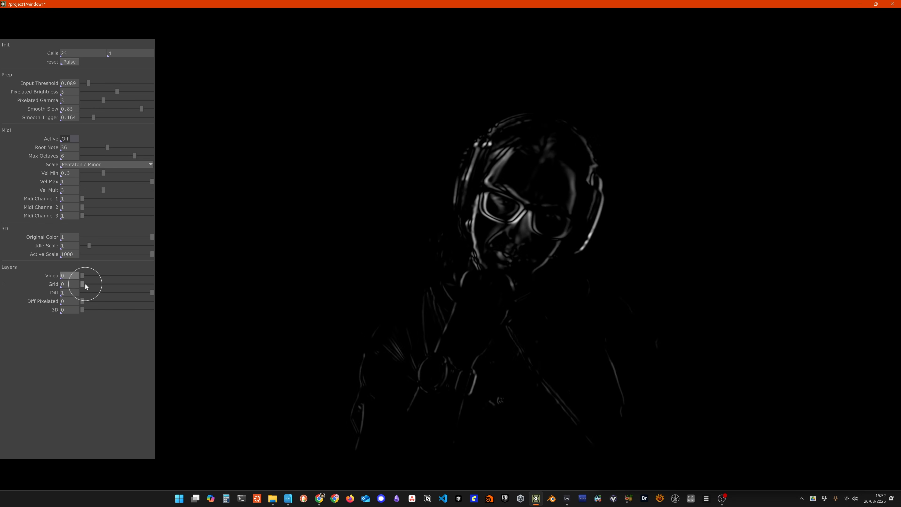
pyautogui.moveTo(83, 284); pyautogui.dragTo(175, 290)
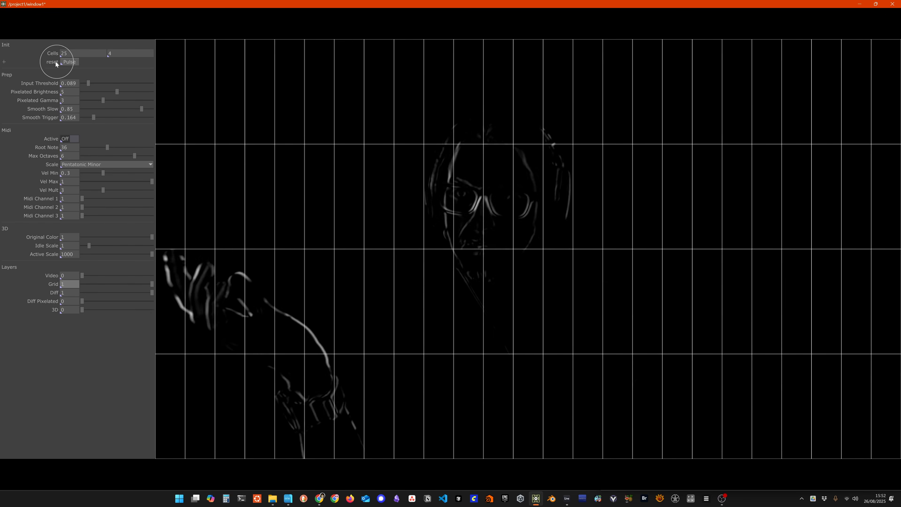
pyautogui.moveTo(57, 53); pyautogui.dragTo(165, 54)
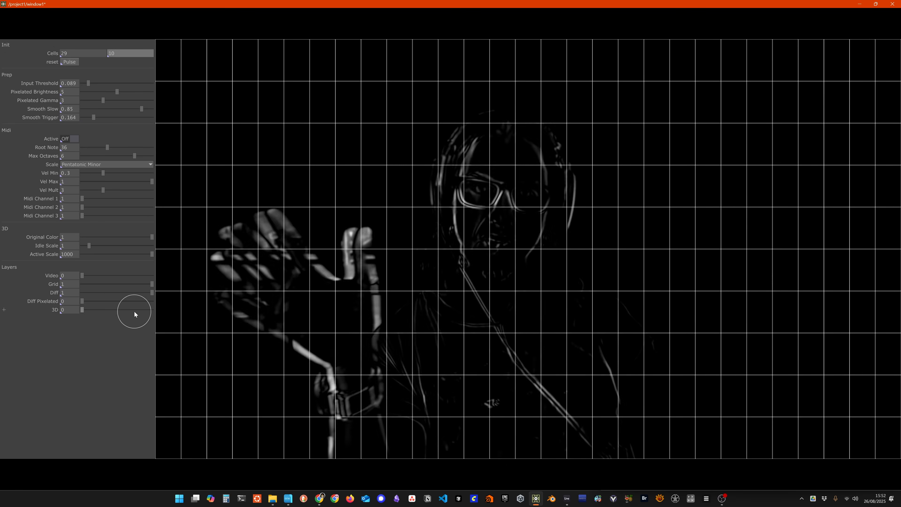
# Replace the Diff layer with Diff Pixelated at 1 and blend in the Video layer at 0.2.
pyautogui.moveTo(84, 302); pyautogui.dragTo(49, 290)
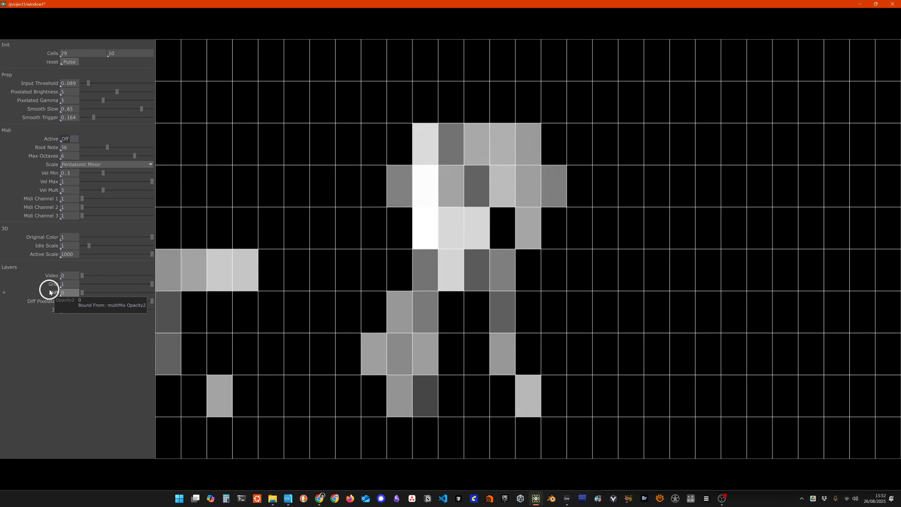
pyautogui.moveTo(87, 276)
pyautogui.mouseDown()
pyautogui.moveTo(111, 277)
pyautogui.moveTo(97, 282)
pyautogui.mouseUp()
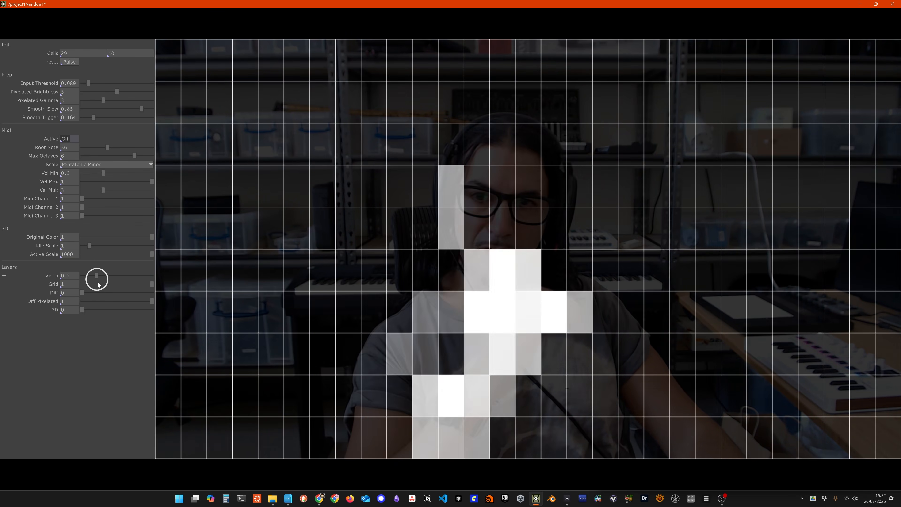
# Show only the 3D layer at 1 with all other layers at 0, and set the cell grid to 41 by 22.
pyautogui.moveTo(87, 312); pyautogui.dragTo(70, 298)
pyautogui.moveTo(152, 284); pyautogui.dragTo(70, 270)
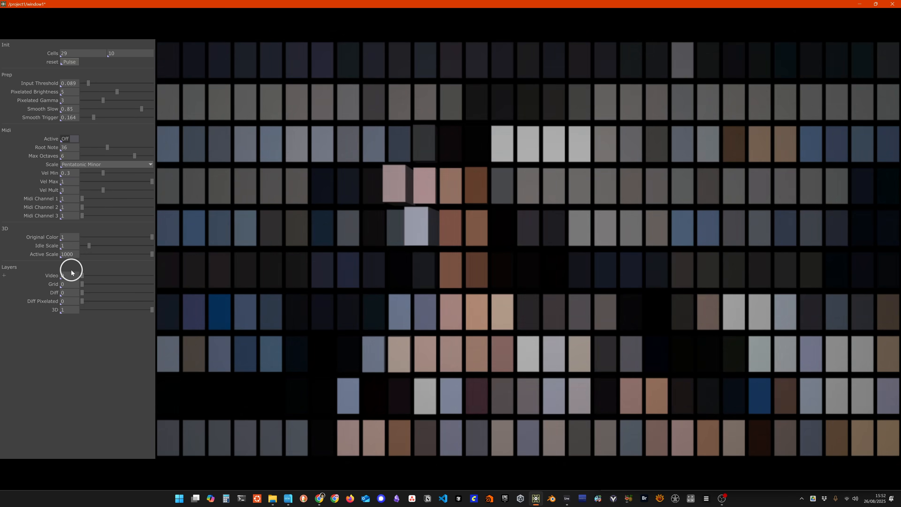
pyautogui.click(87, 64)
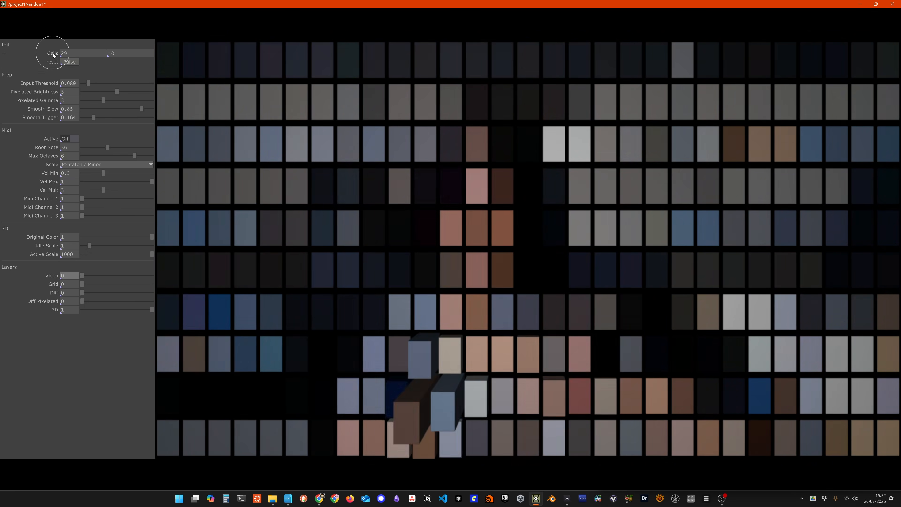
pyautogui.moveTo(53, 53)
pyautogui.mouseDown()
pyautogui.moveTo(134, 58)
pyautogui.moveTo(247, 45)
pyautogui.moveTo(51, 53)
pyautogui.mouseUp()
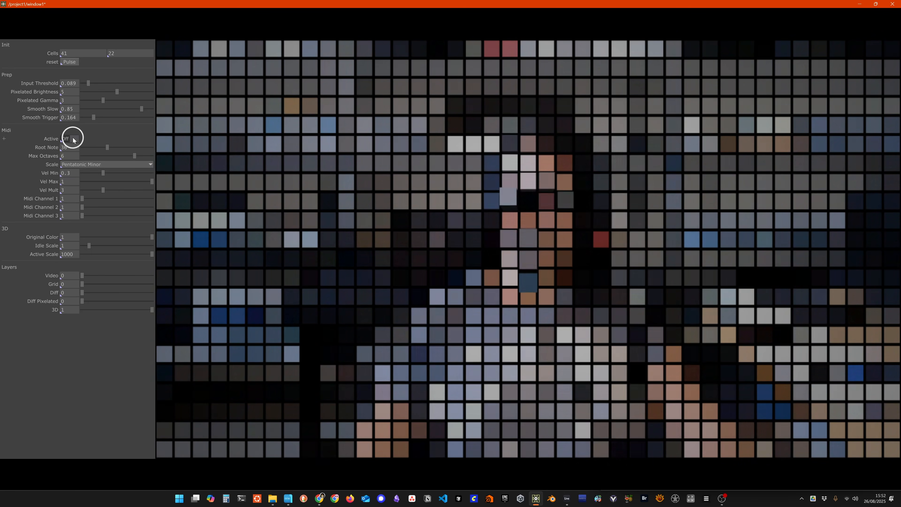
# Set the Video layer to 0.283 and leave the output window for the network editor.
pyautogui.press('Escape')
pyautogui.press('F1')
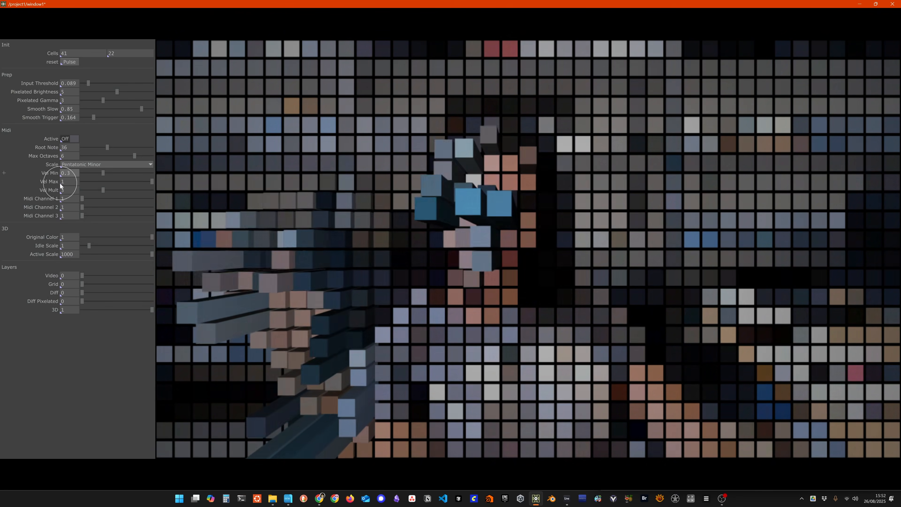
pyautogui.moveTo(92, 275)
pyautogui.mouseDown()
pyautogui.moveTo(111, 276)
pyautogui.moveTo(101, 282)
pyautogui.mouseUp()
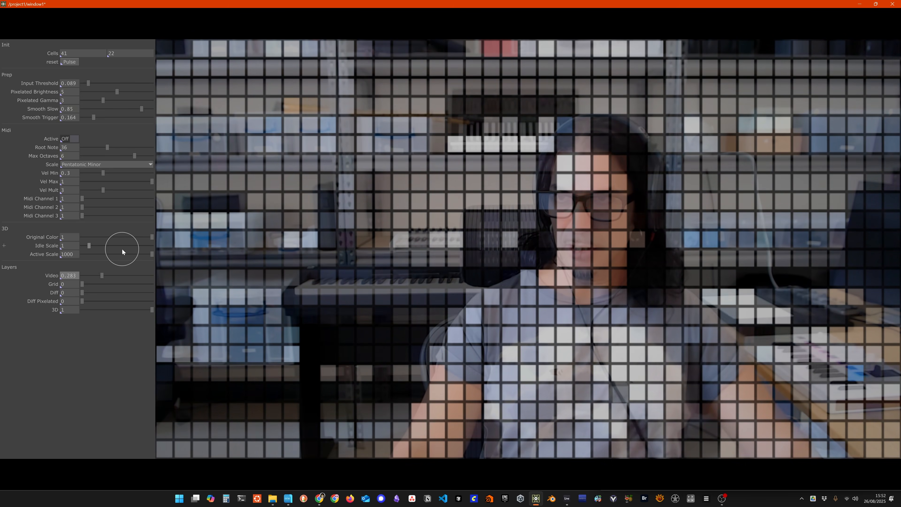
pyautogui.press('Escape')
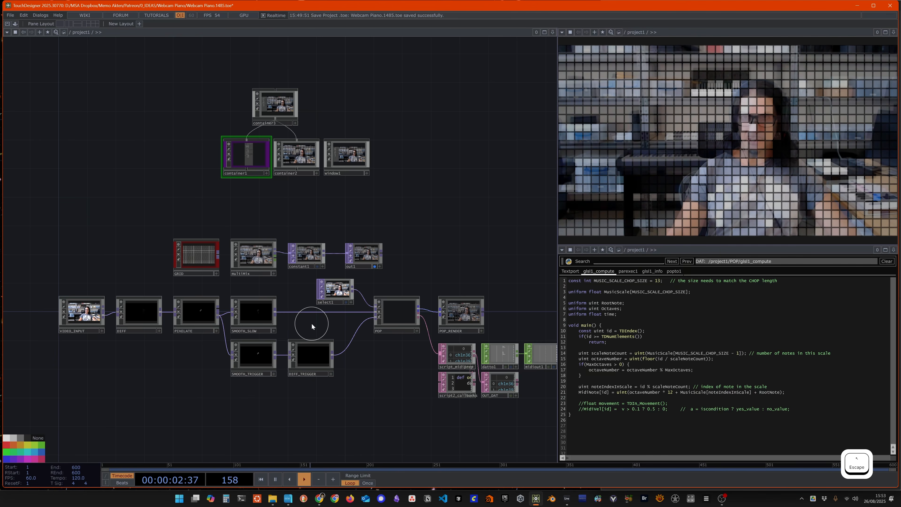
# Switch to the Chrome window showing the memo.tv portfolio.
pyautogui.hotkey('alt', 'Tab')
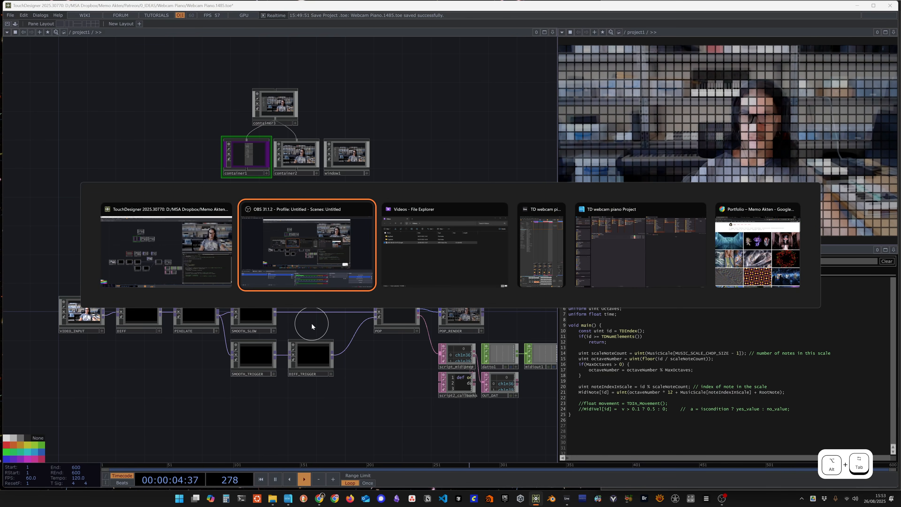
pyautogui.hotkey('alt', 'Tab')
pyautogui.hotkey('alt', 'Tab')
pyautogui.hotkey('alt', 'Tab')
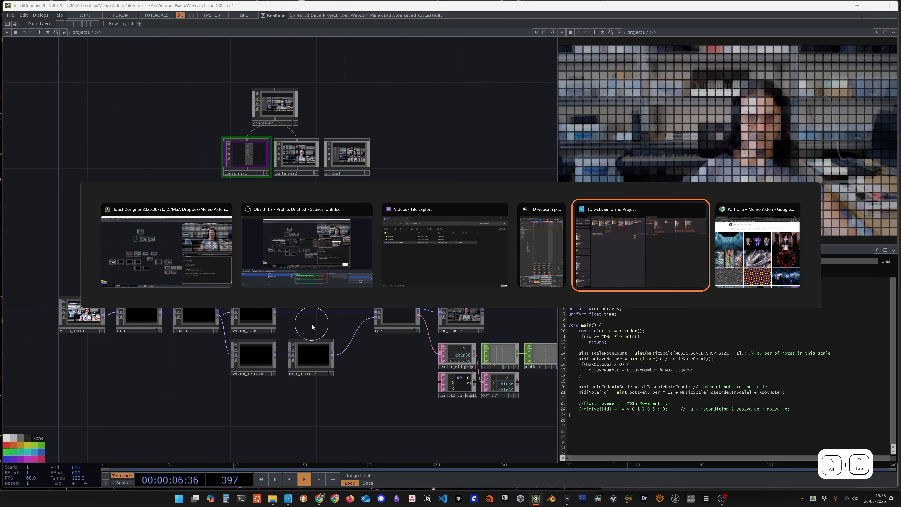
pyautogui.hotkey('alt', 'Tab')
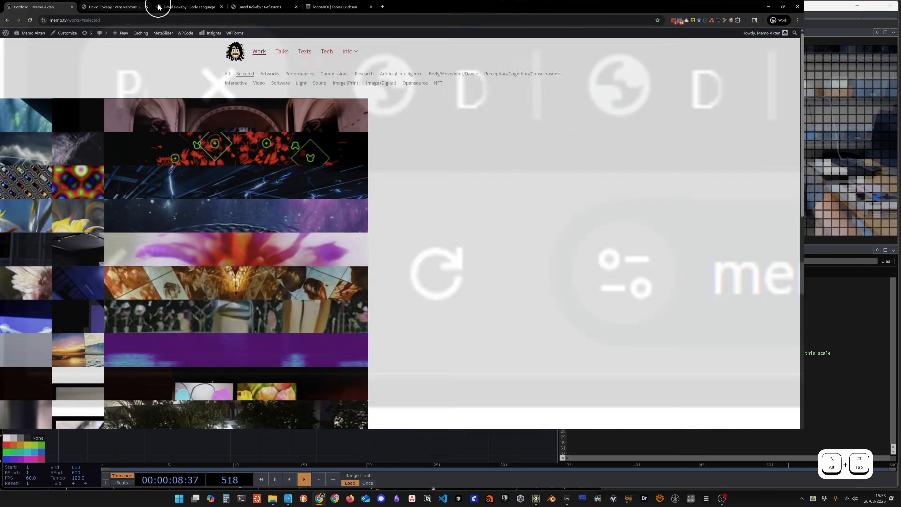
# Find the Webcam Piano project among the portfolio's selected works and open it in a new tab.
pyautogui.scroll(-15, 566, 342)
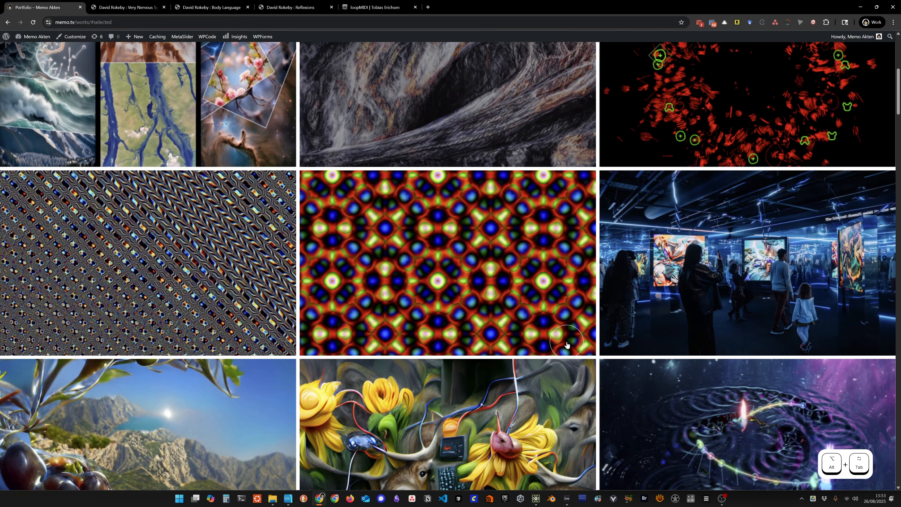
pyautogui.scroll(-20, 567, 344)
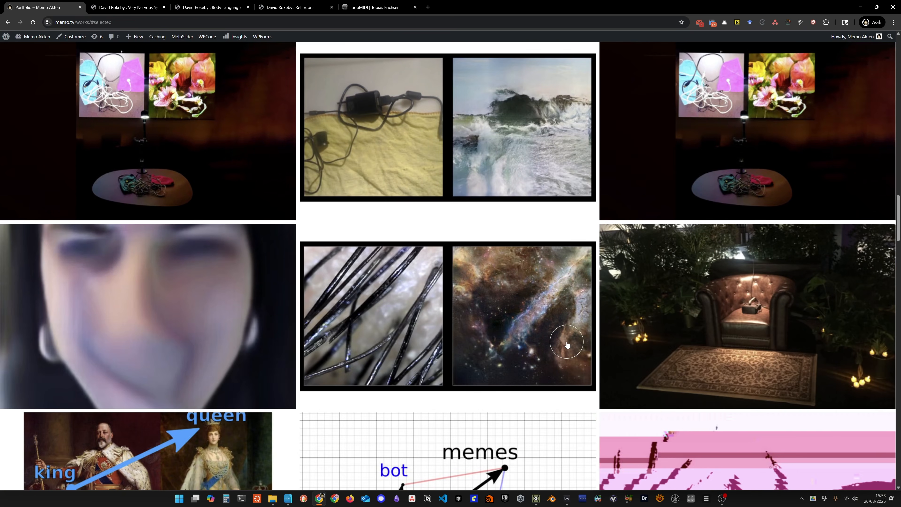
pyautogui.scroll(-20, 567, 344)
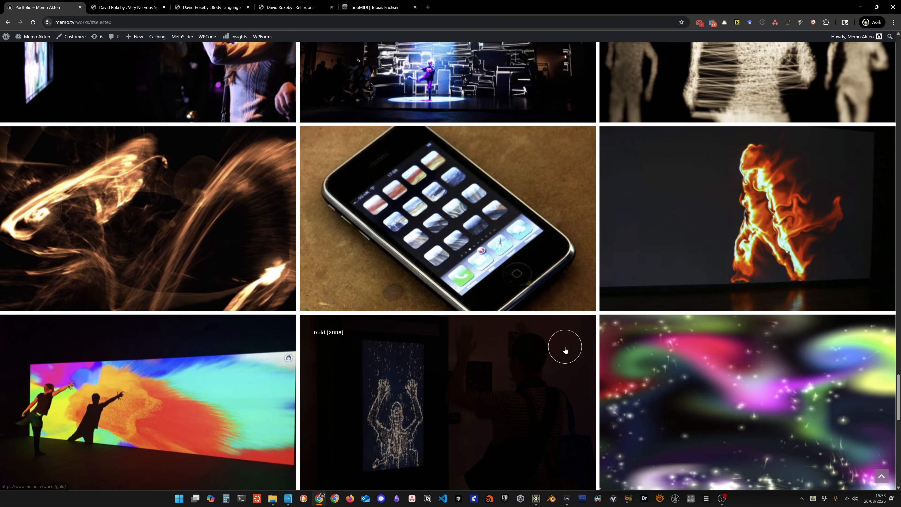
pyautogui.scroll(6, 568, 346)
pyautogui.rightClick(58, 206)
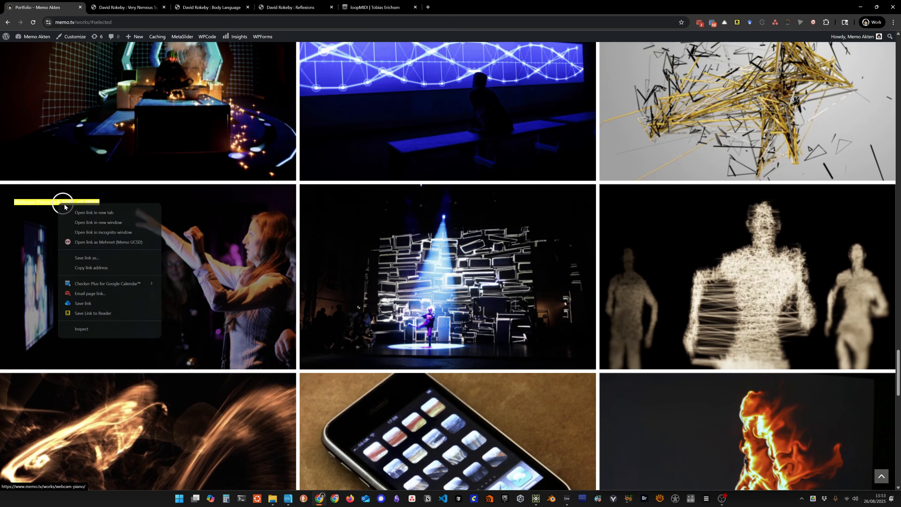
pyautogui.click(84, 211)
pyautogui.click(121, 8)
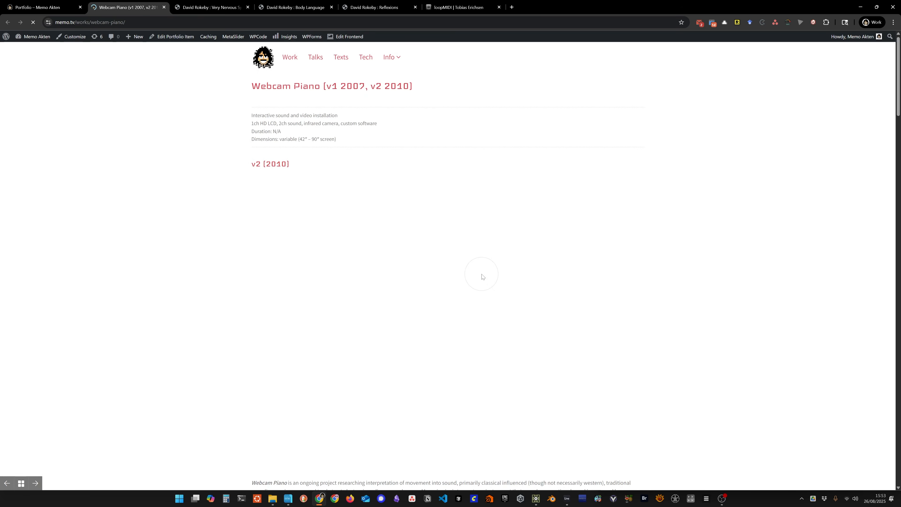
# Play the v2 (2010) video on the Webcam Piano page in short stretches, pausing between them.
pyautogui.scroll(-1, 517, 330)
pyautogui.scroll(-1, 516, 330)
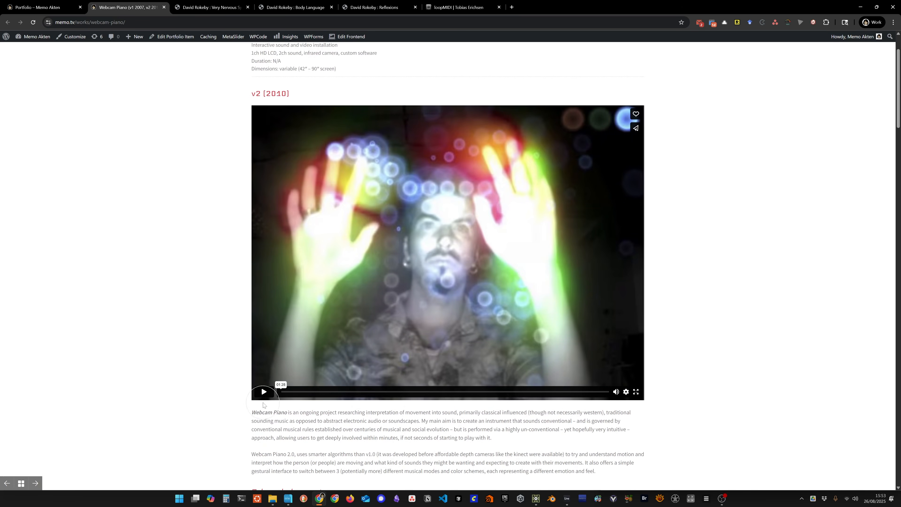
pyautogui.click(269, 391)
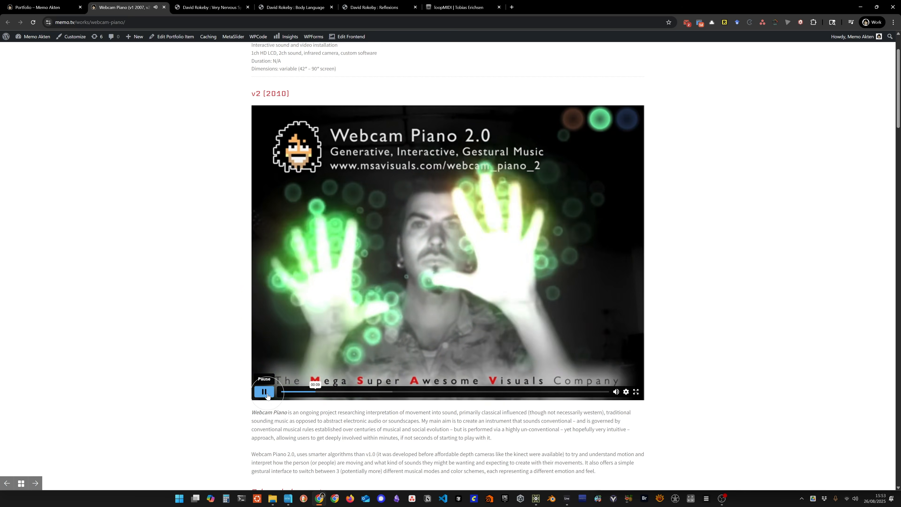
pyautogui.click(264, 391)
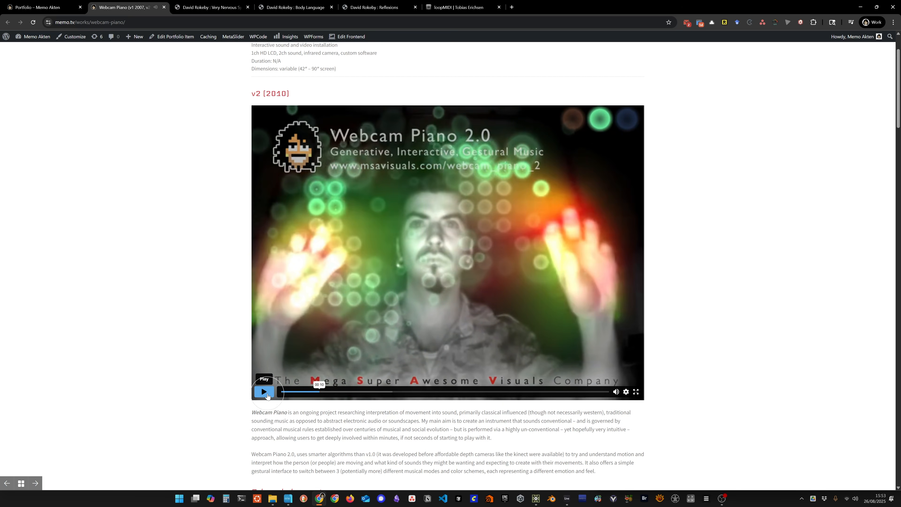
pyautogui.click(264, 392)
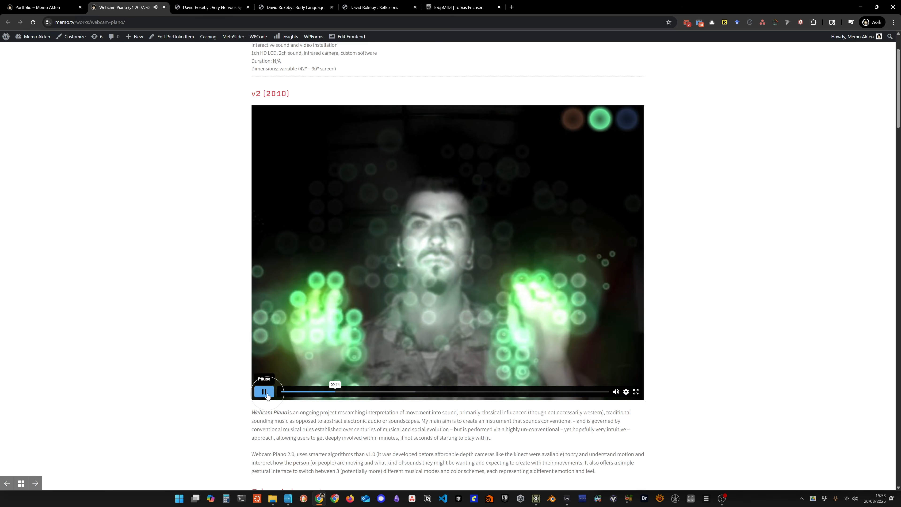
pyautogui.click(266, 394)
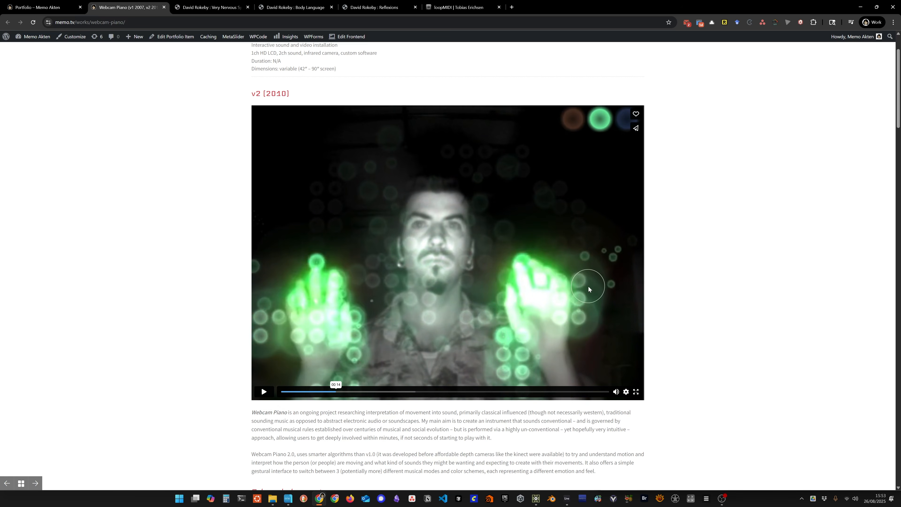
pyautogui.click(261, 393)
pyautogui.click(260, 394)
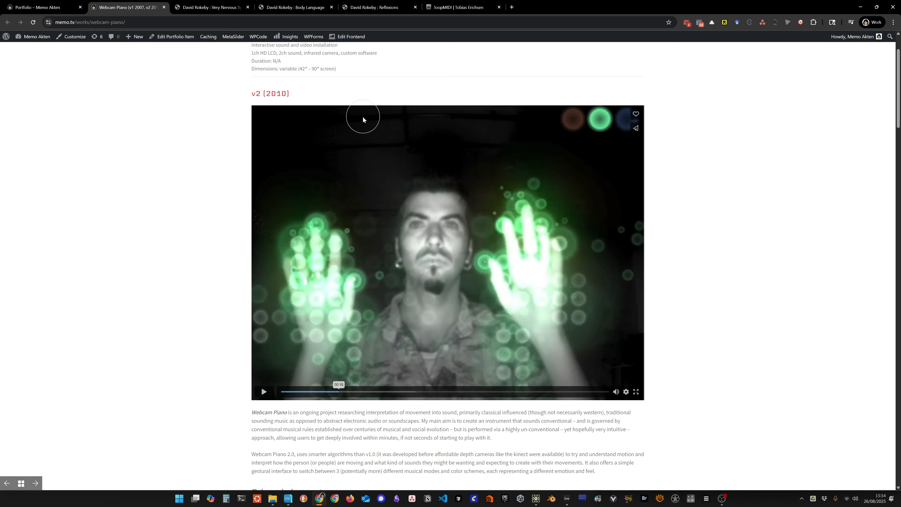
# Resume the v2 (2010) video, skip ahead past the 00:24 mark, and pause it.
pyautogui.click(264, 392)
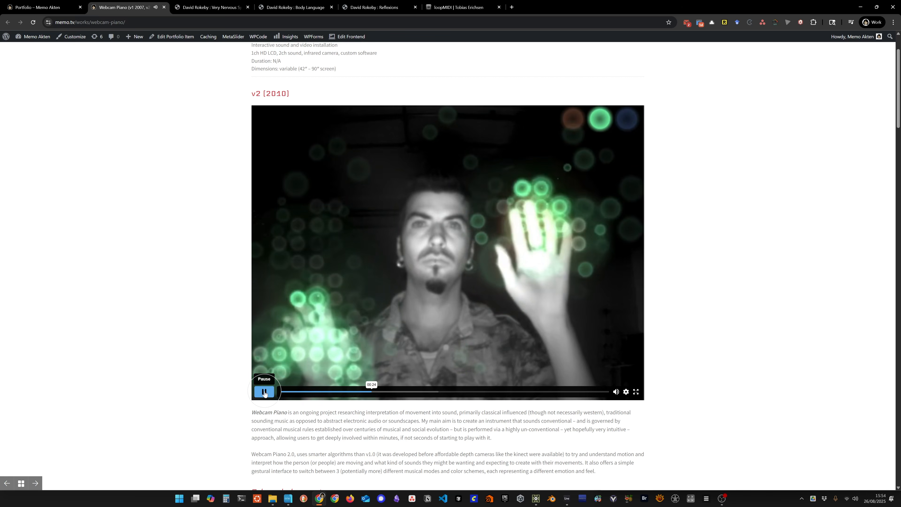
pyautogui.click(418, 391)
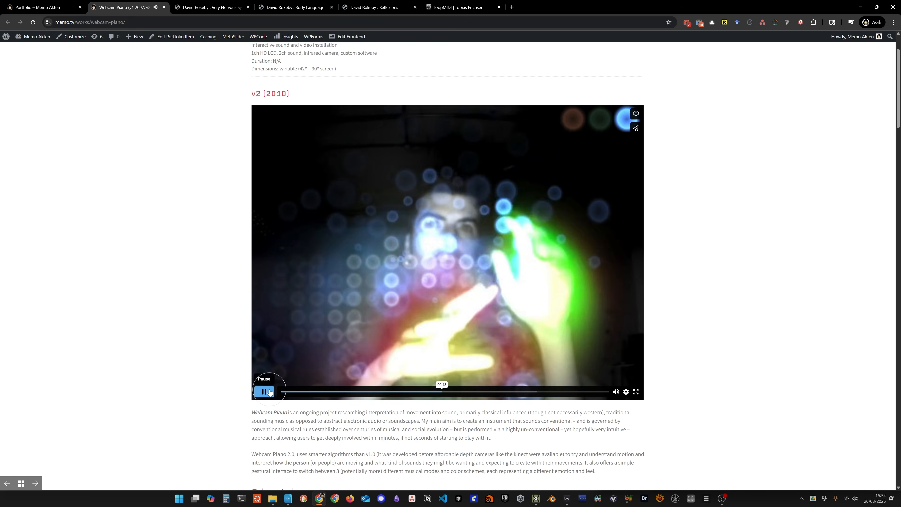
pyautogui.scroll(-1, 323, 386)
pyautogui.click(476, 197)
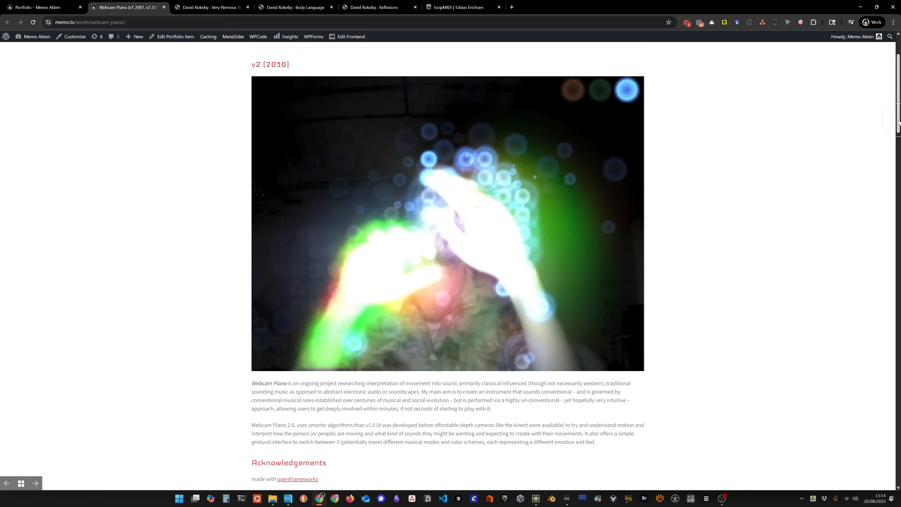
# Play the v1 (2007) video at the end of the Webcam Piano page, skip ahead, and pause it at about 00:47.
pyautogui.moveTo(899, 123); pyautogui.dragTo(873, 489)
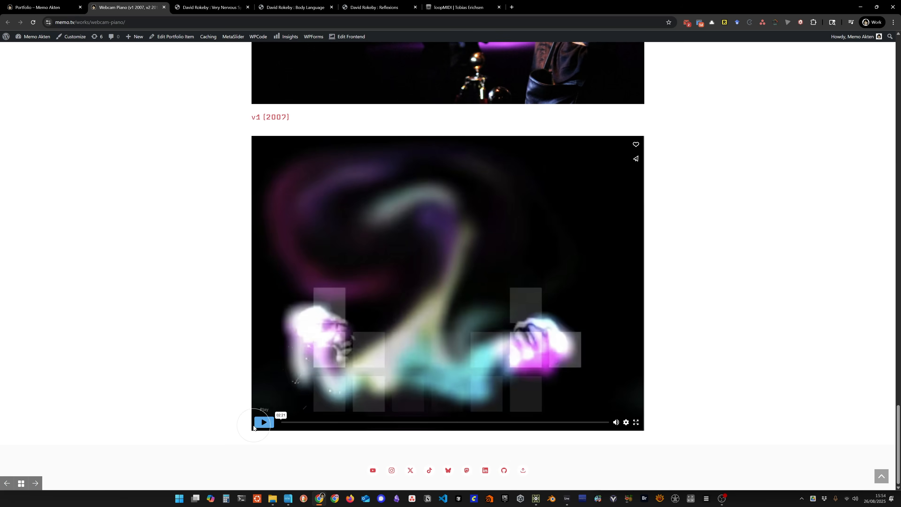
pyautogui.click(263, 422)
pyautogui.click(373, 423)
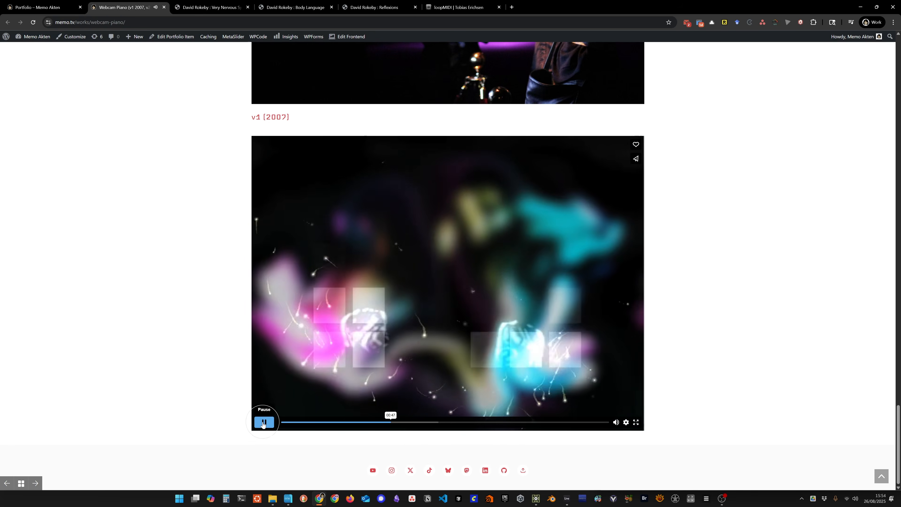
pyautogui.click(272, 425)
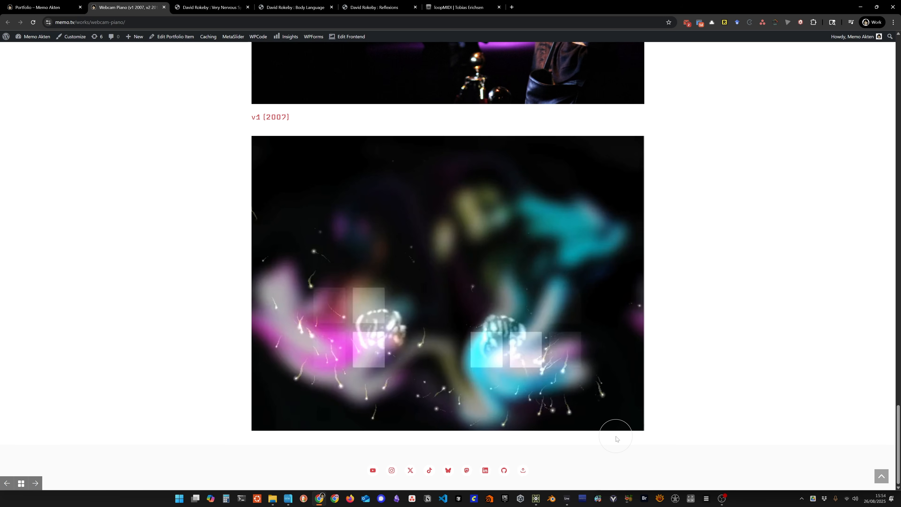
# Open the Very Nervous System (1986-1990) page and look through its description and installation photos.
pyautogui.moveTo(900, 449); pyautogui.dragTo(869, 22)
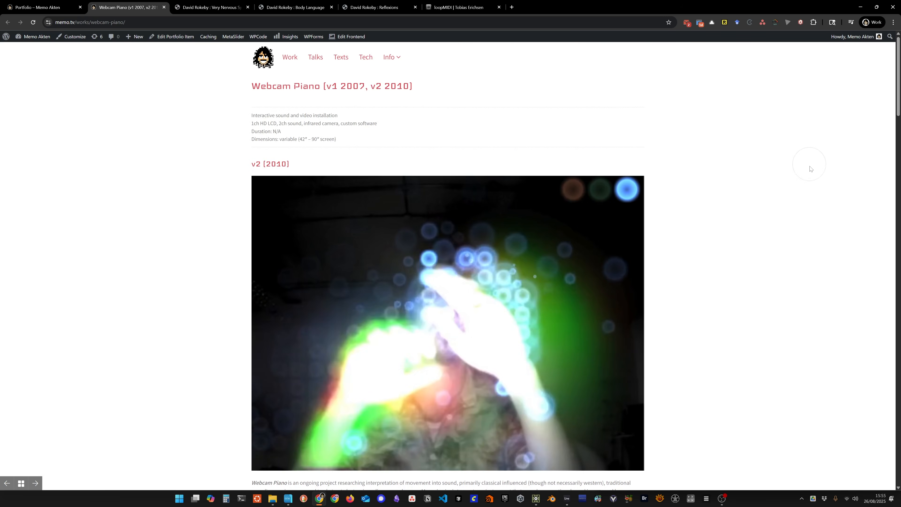
pyautogui.click(212, 6)
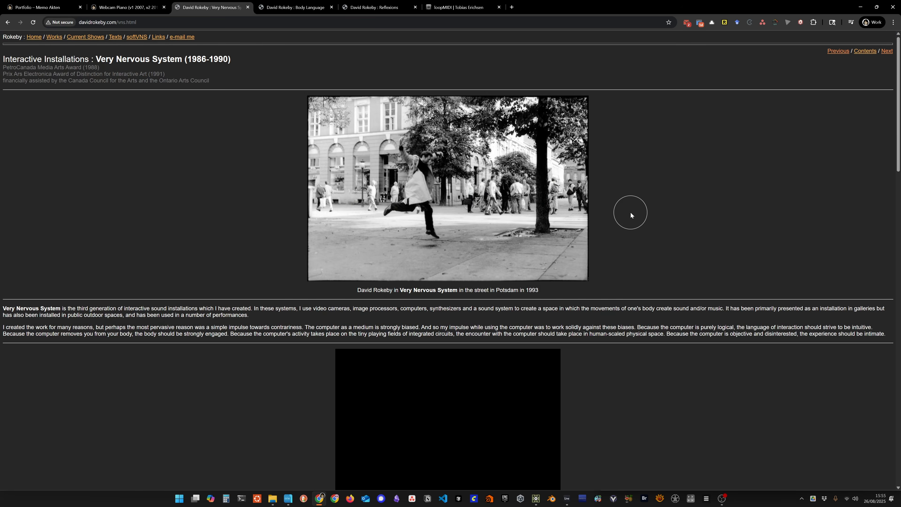
pyautogui.scroll(-8, 630, 212)
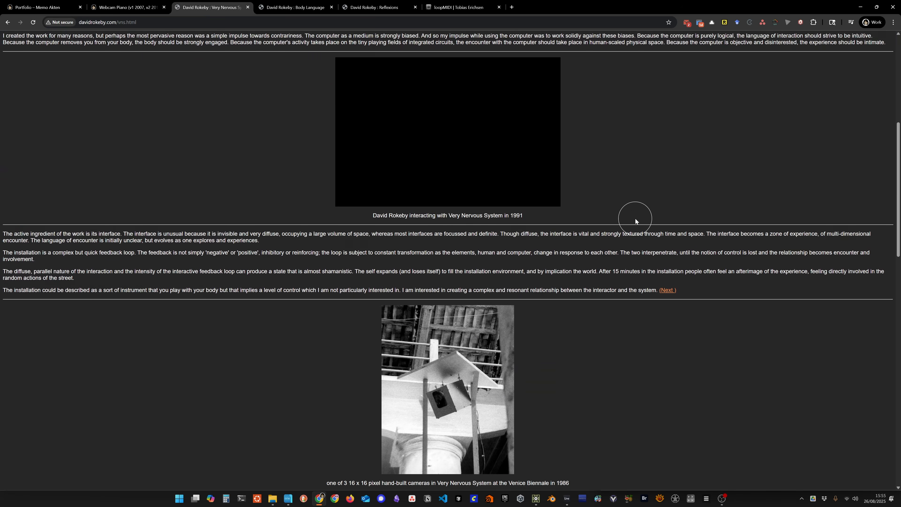
pyautogui.scroll(-1, 635, 221)
pyautogui.scroll(-5, 634, 220)
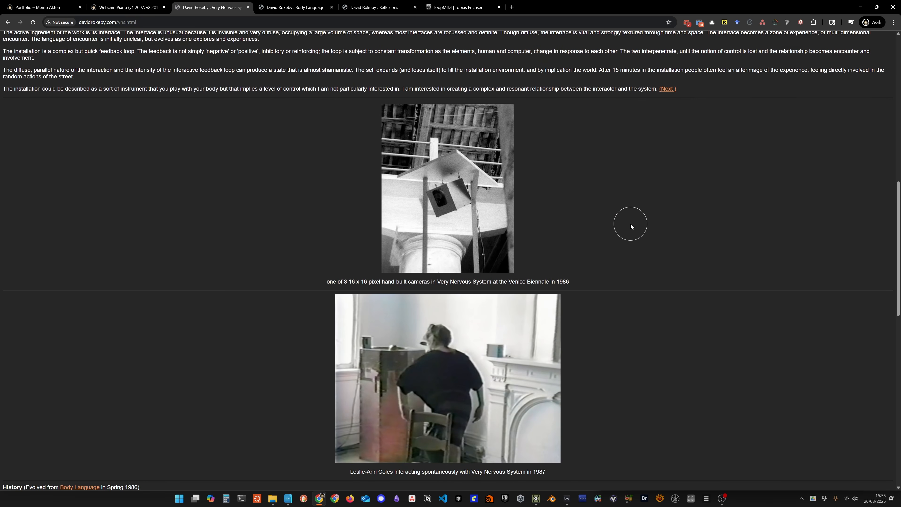
pyautogui.scroll(-4, 630, 225)
pyautogui.scroll(18, 637, 254)
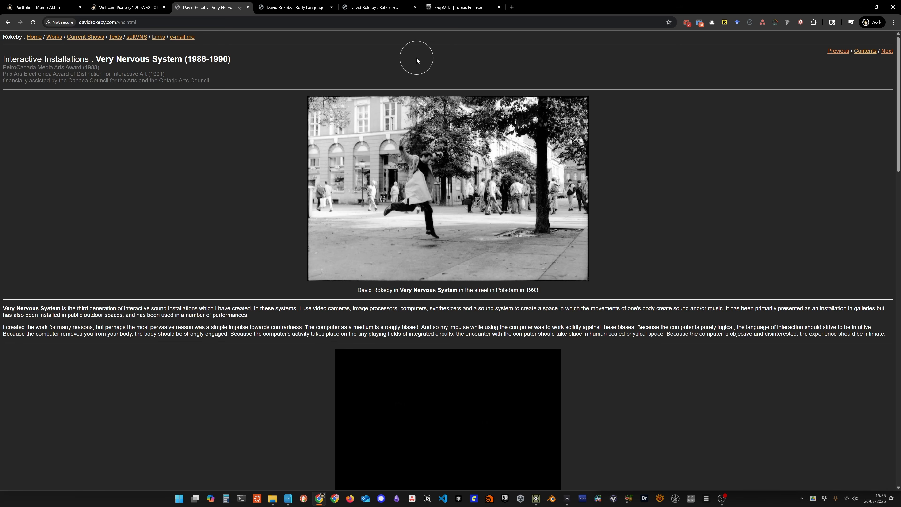
# View the Body Language (1984-6) page and the description and history on the Reflexions page.
pyautogui.click(273, 5)
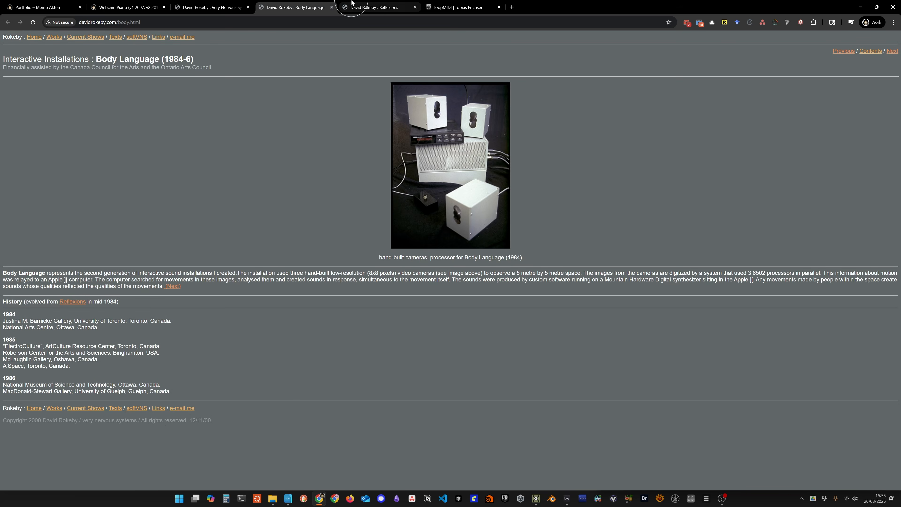
pyautogui.click(371, 8)
pyautogui.scroll(-3, 656, 292)
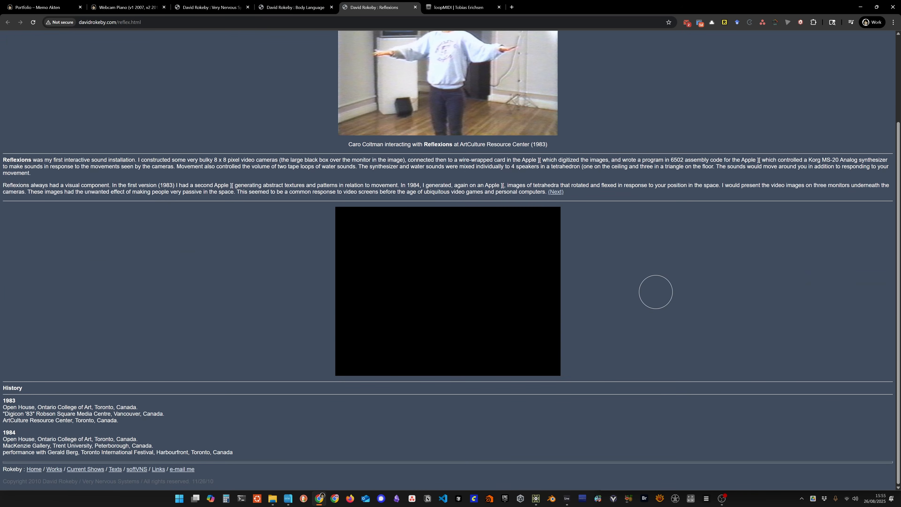
# Return to the Very Nervous System page, play the introduction of its embedded video, and pause it.
pyautogui.click(211, 7)
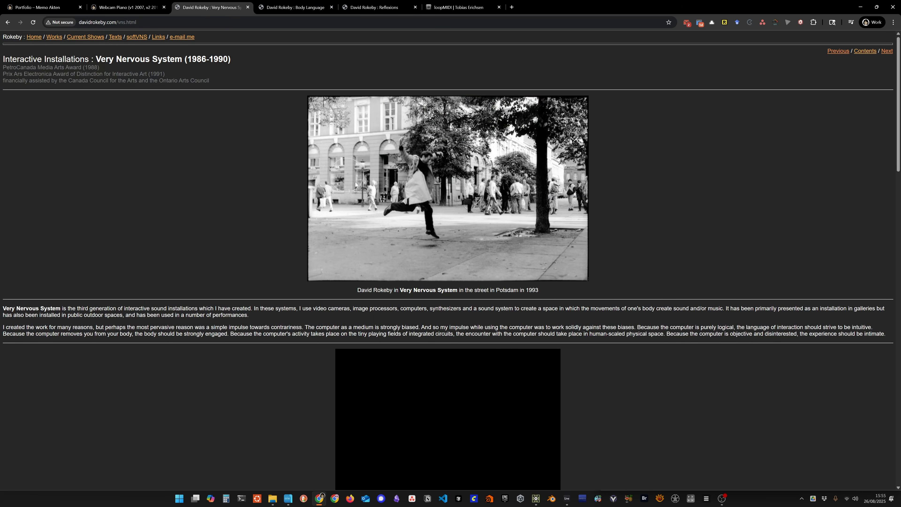
pyautogui.scroll(-5, 579, 315)
pyautogui.moveTo(354, 315)
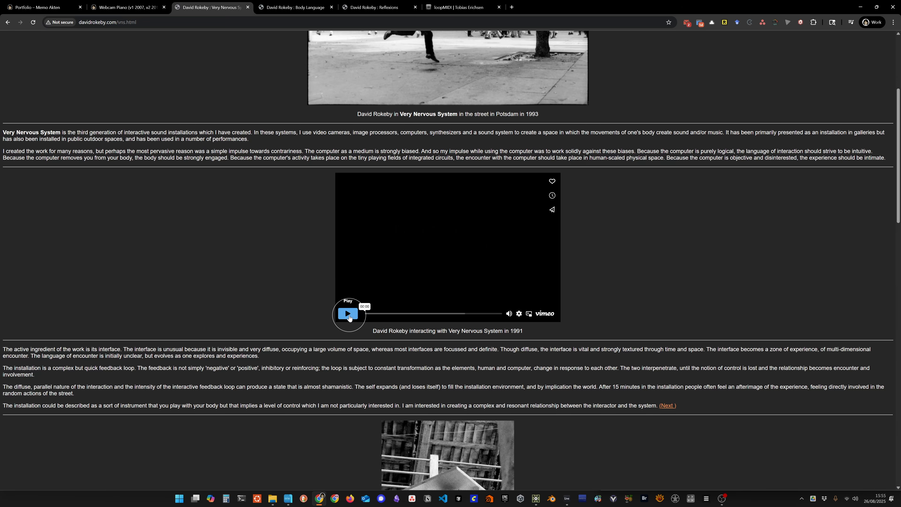
pyautogui.click(349, 317)
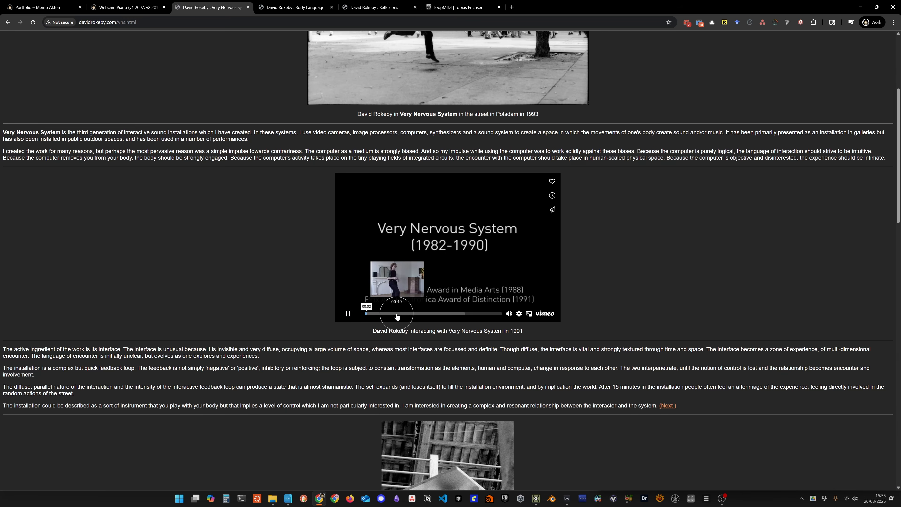
pyautogui.scroll(4, 654, 327)
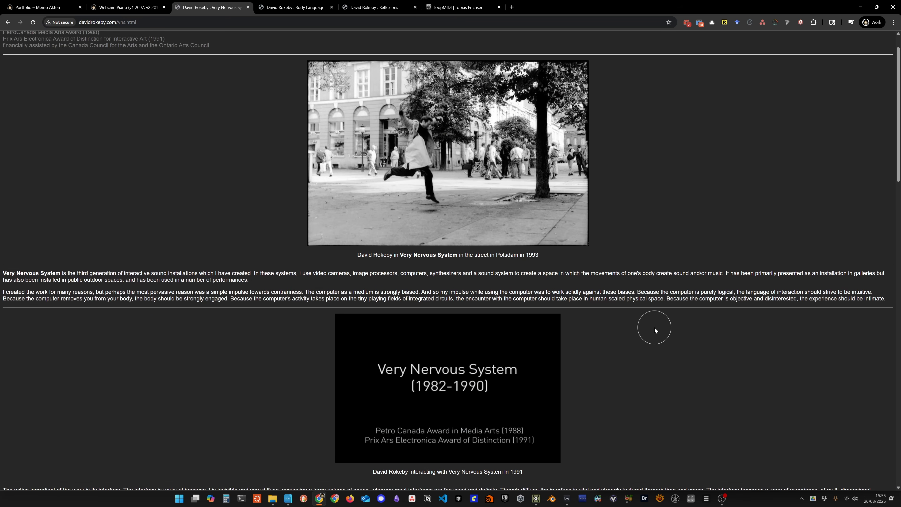
pyautogui.scroll(-7, 654, 327)
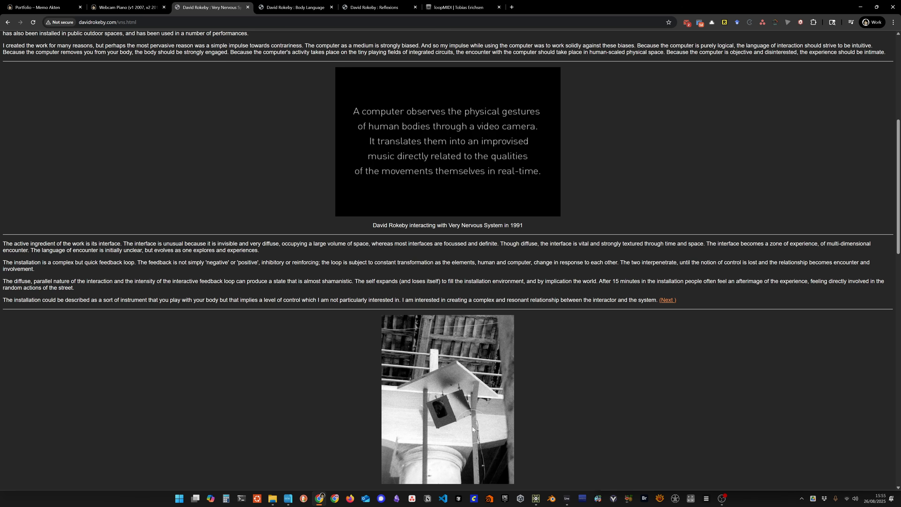
pyautogui.moveTo(348, 209)
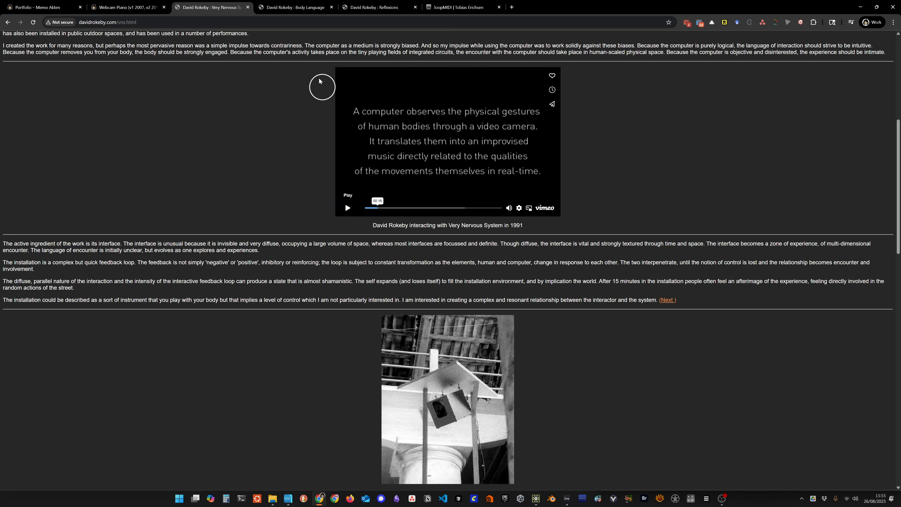
# Revisit the Body Language and Reflexions pages and go back to the Very Nervous System page.
pyautogui.click(293, 7)
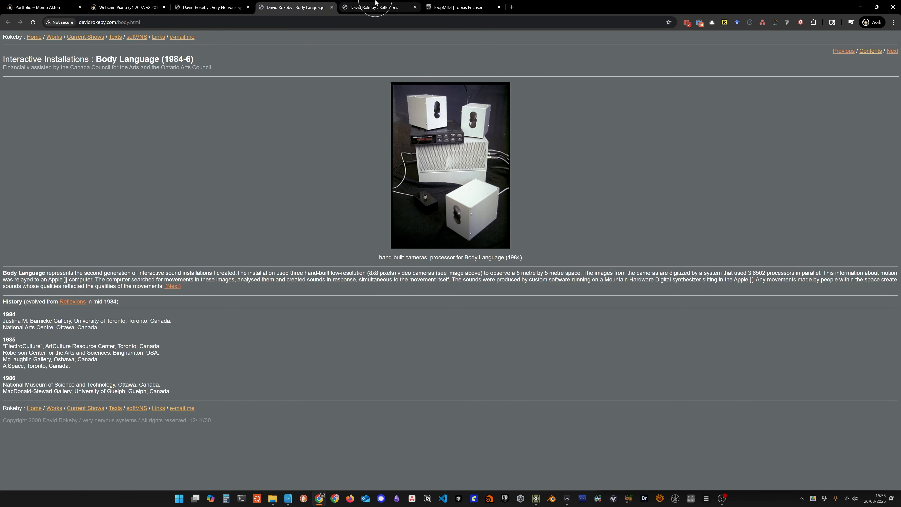
pyautogui.click(374, 4)
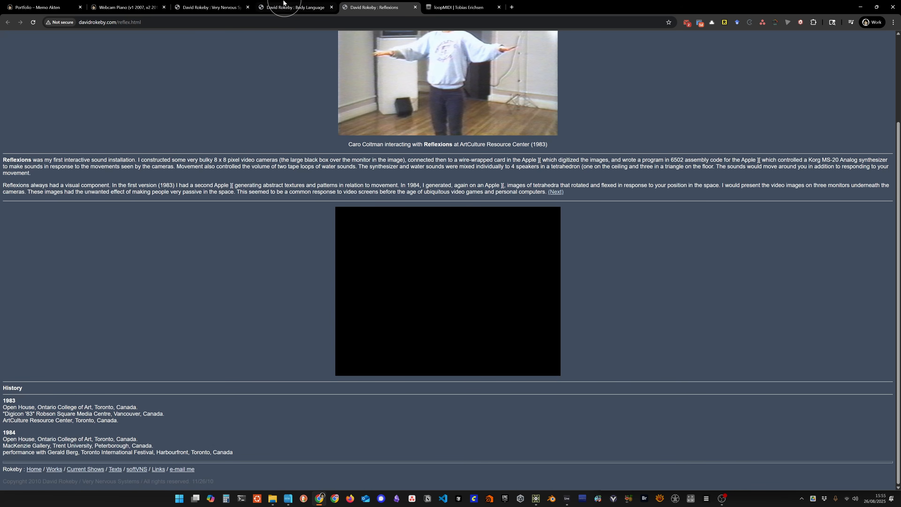
pyautogui.click(212, 7)
# Resume the Very Nervous System video, skip ahead to the performance footage, and pause it at about 01:51.
pyautogui.click(352, 213)
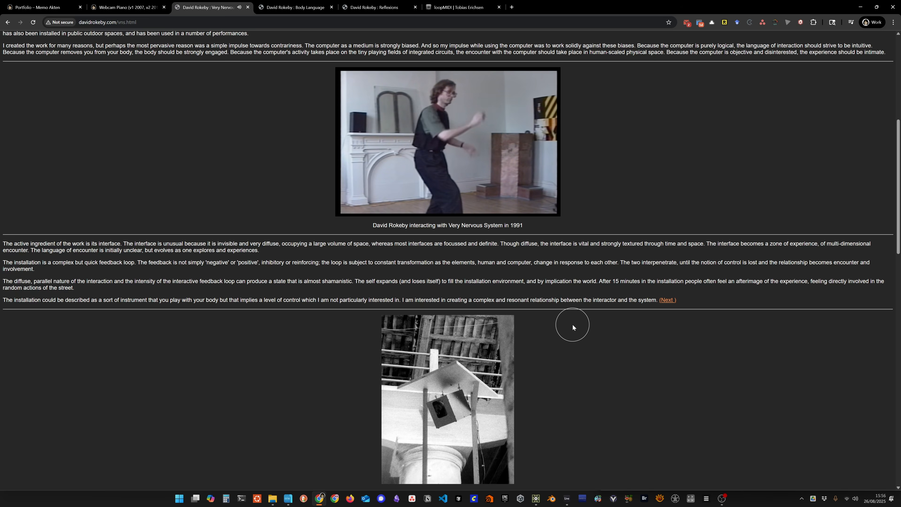
pyautogui.moveTo(460, 200)
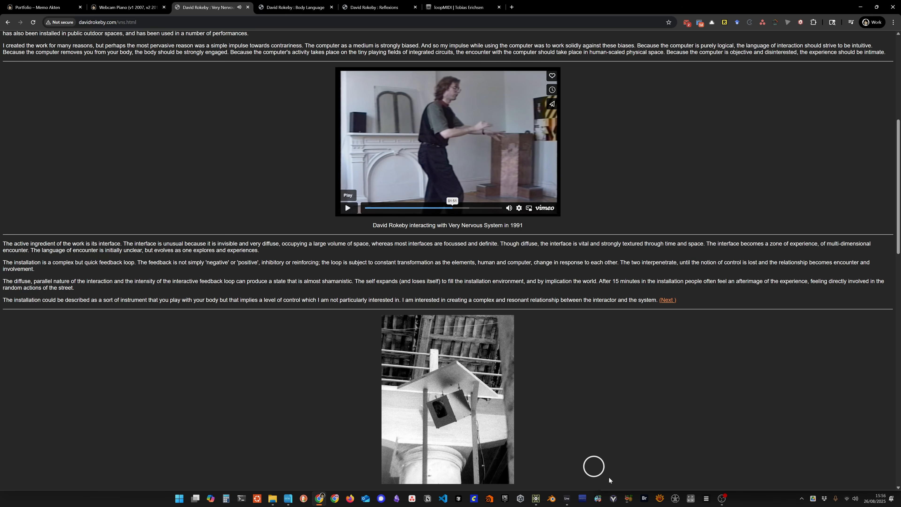
pyautogui.scroll(-1, 658, 376)
pyautogui.scroll(-1, 658, 375)
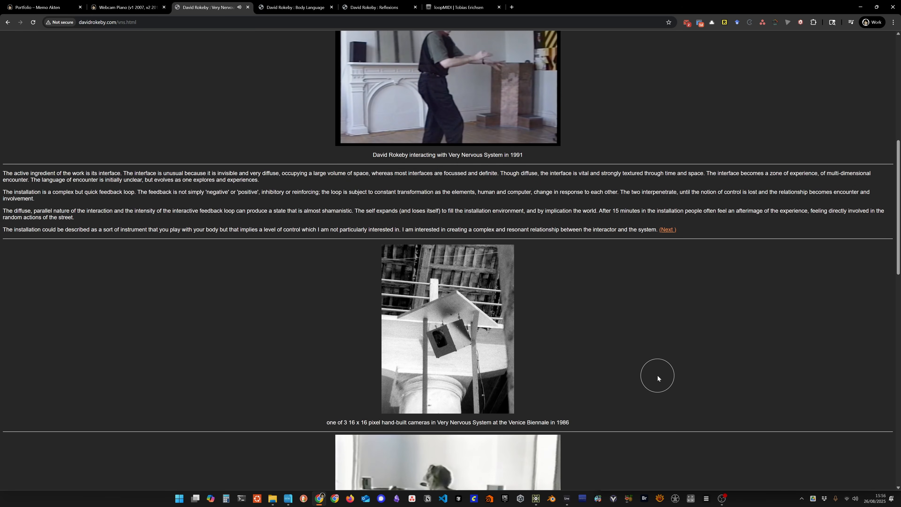
# View the installation photos further down the Very Nervous System page and minimize the browser.
pyautogui.scroll(-5, 657, 375)
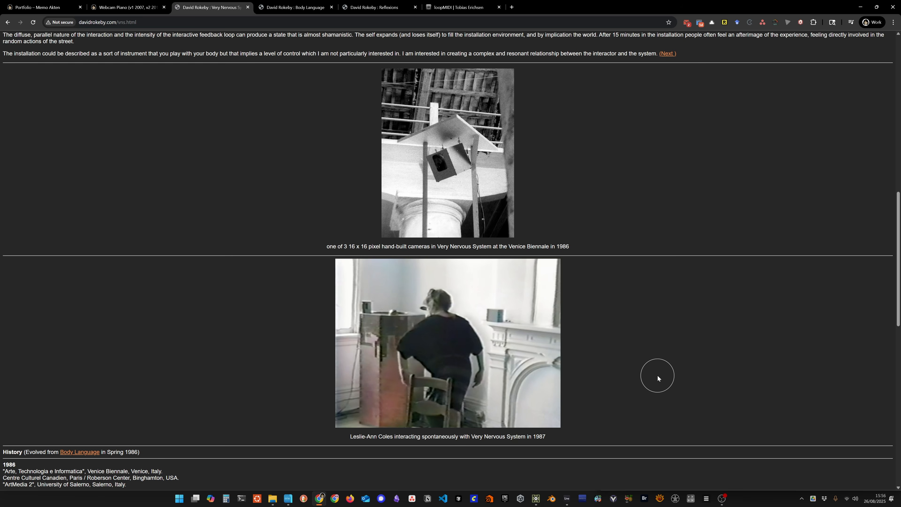
pyautogui.click(861, 8)
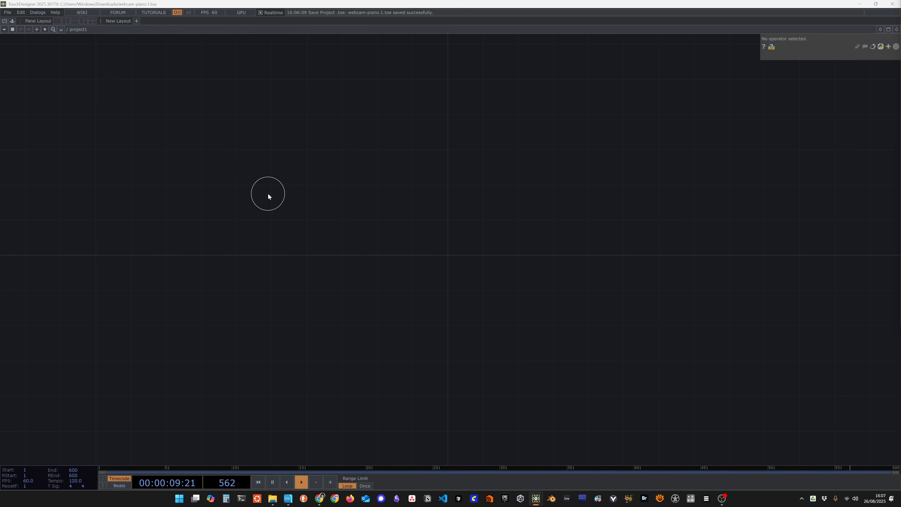
# Check the installed TouchDesigner build in the About window and close it.
pyautogui.click(56, 7)
pyautogui.click(57, 13)
pyautogui.click(73, 100)
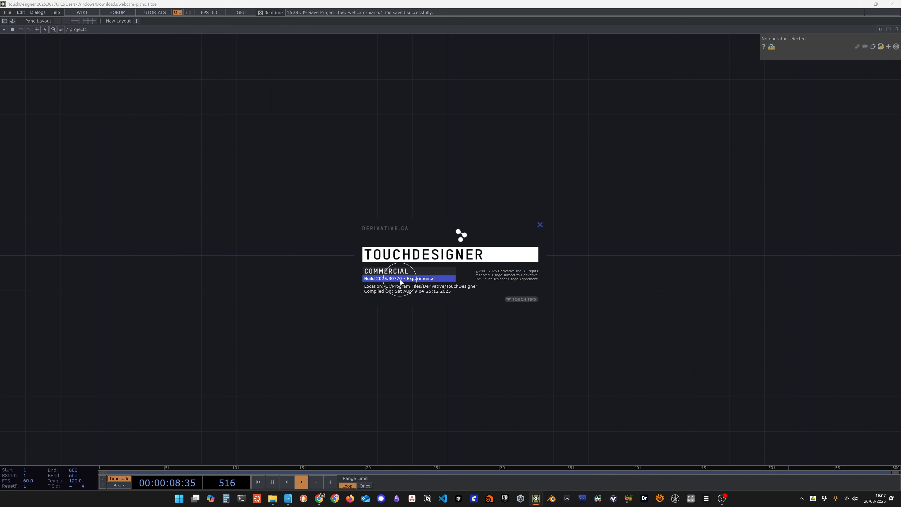
pyautogui.click(538, 228)
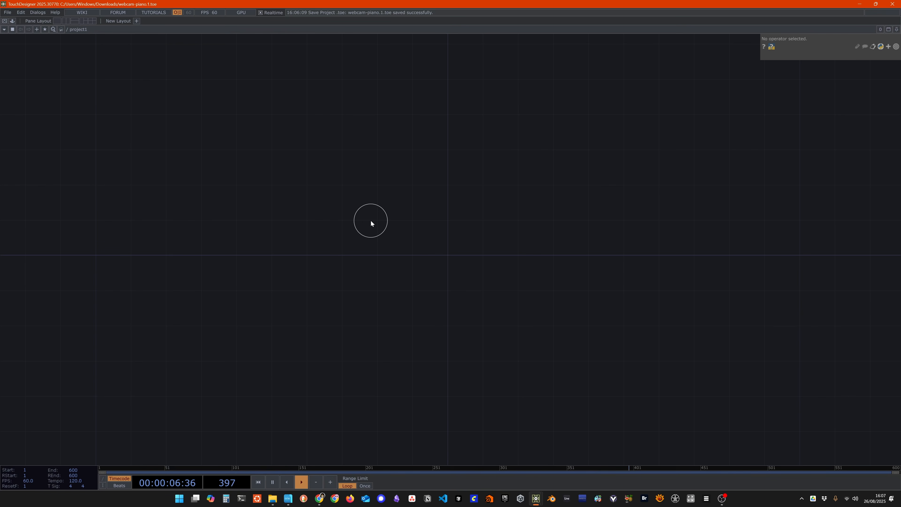
# Add a Base COMP to project1, rename it VIDEO_INPUT, and enter its network.
pyautogui.doubleClick(317, 196)
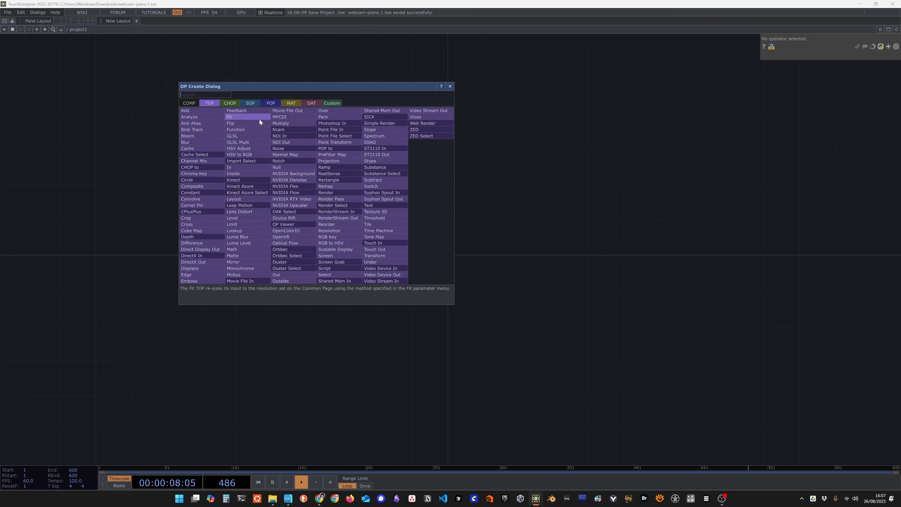
pyautogui.click(191, 104)
pyautogui.click(277, 117)
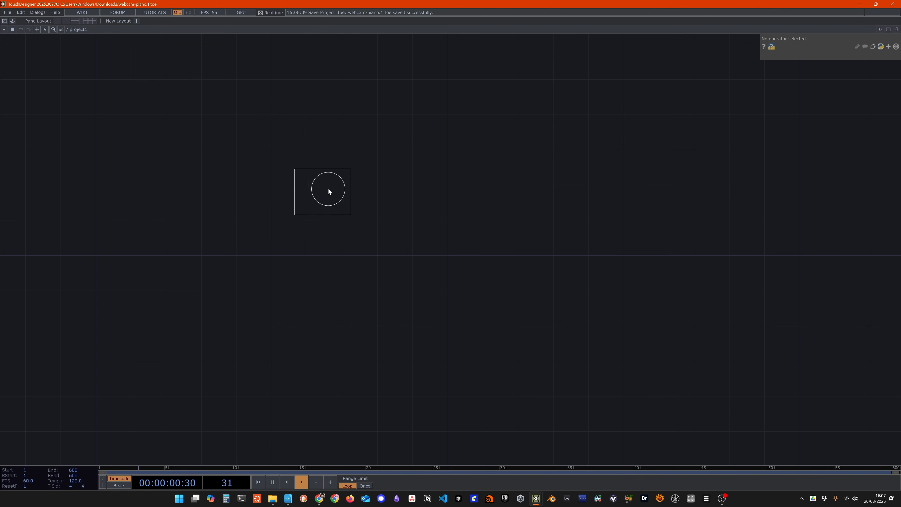
pyautogui.click(328, 188)
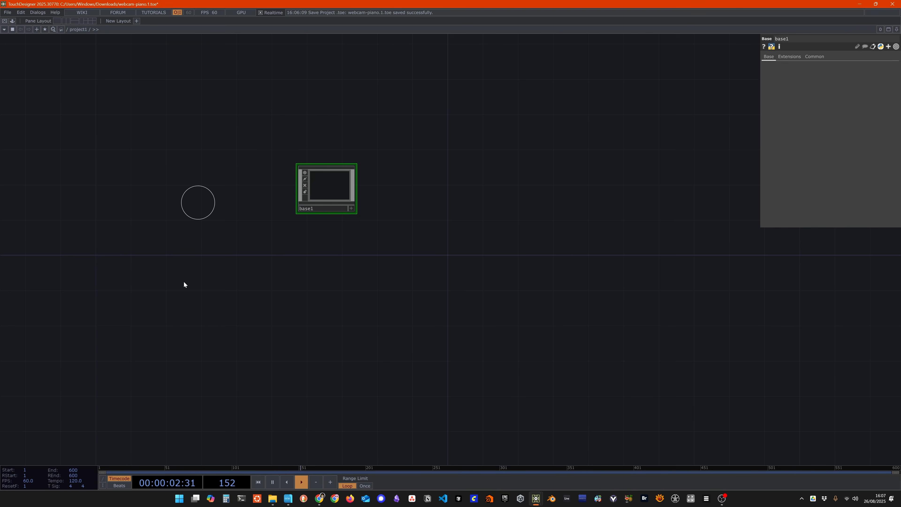
pyautogui.moveTo(334, 191); pyautogui.dragTo(306, 209)
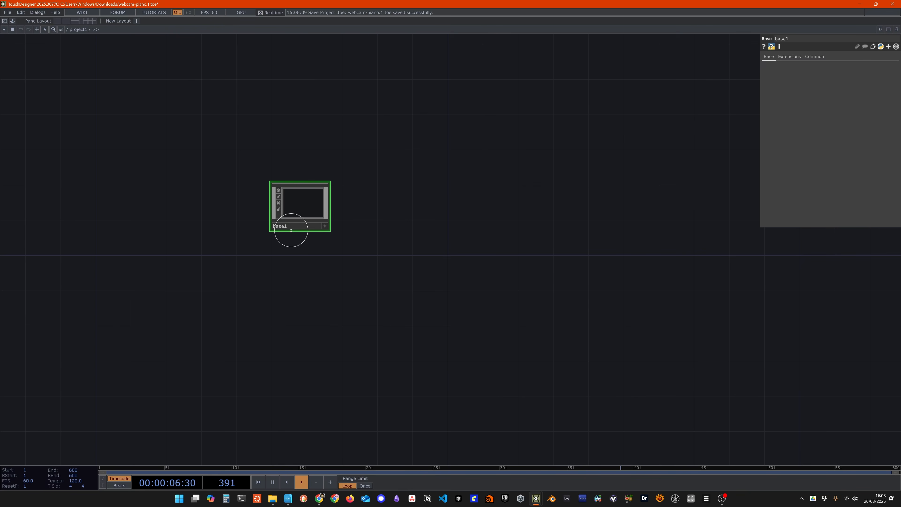
pyautogui.write('VIDEO_INPUT')
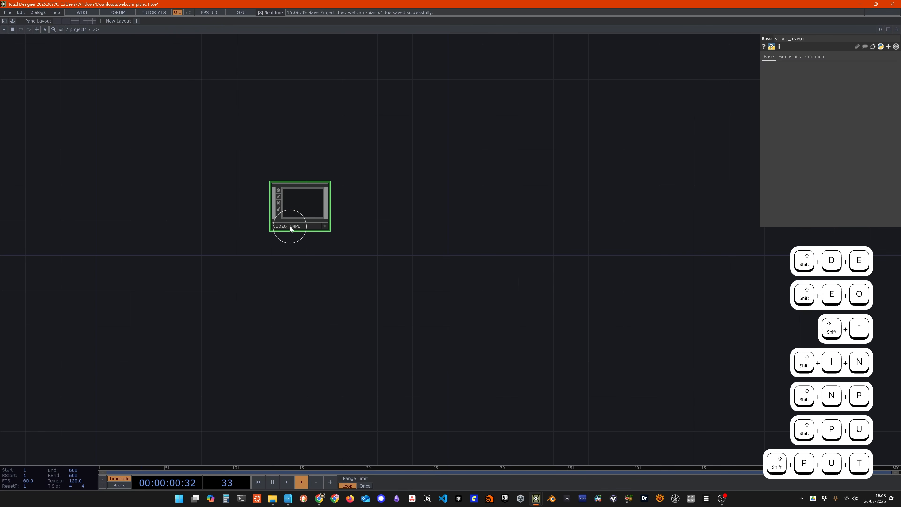
pyautogui.click(340, 220)
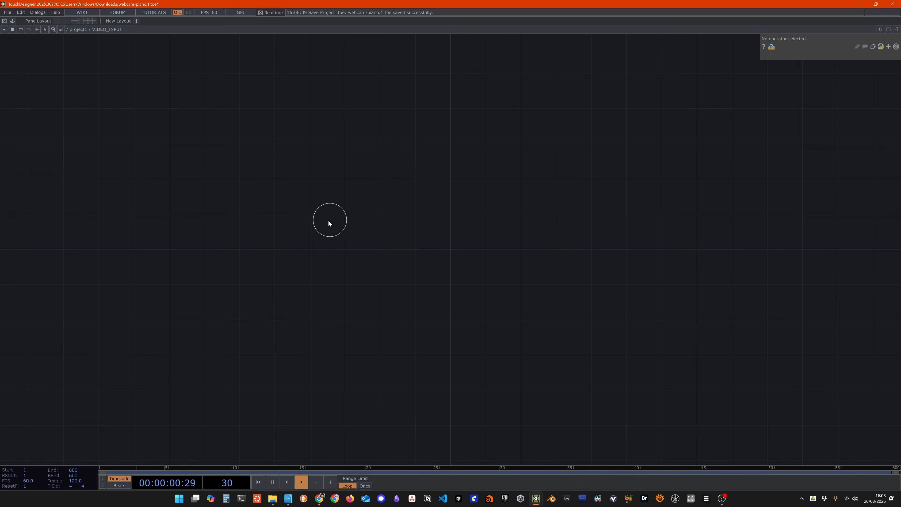
# Add a Video Device In TOP inside VIDEO_INPUT and make it active.
pyautogui.doubleClick(328, 223)
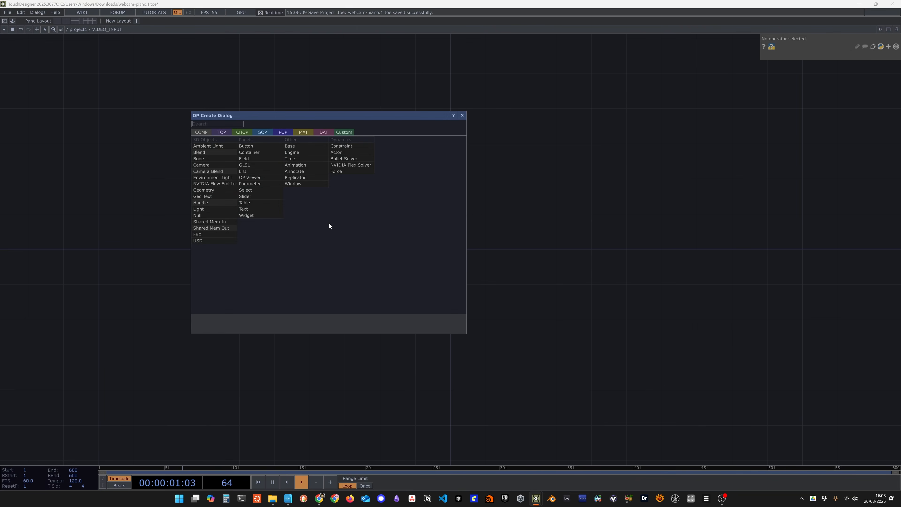
pyautogui.click(226, 132)
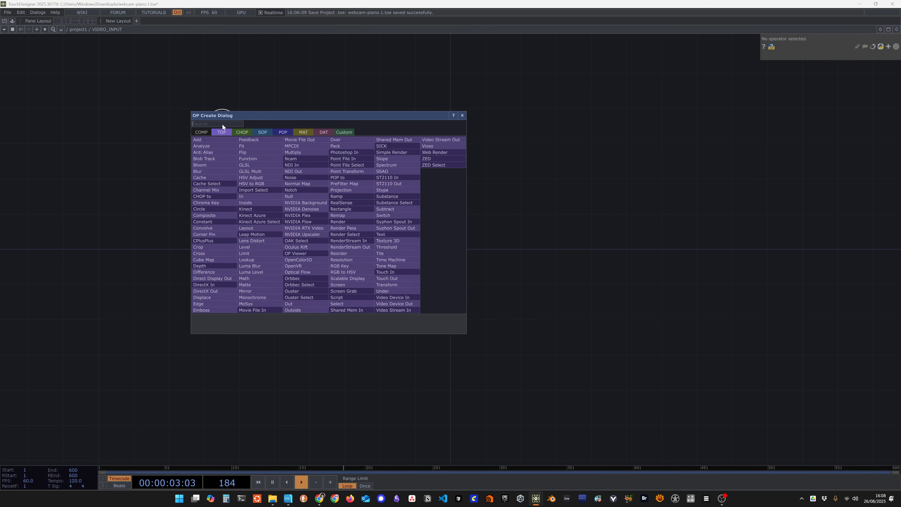
pyautogui.write('webcam')
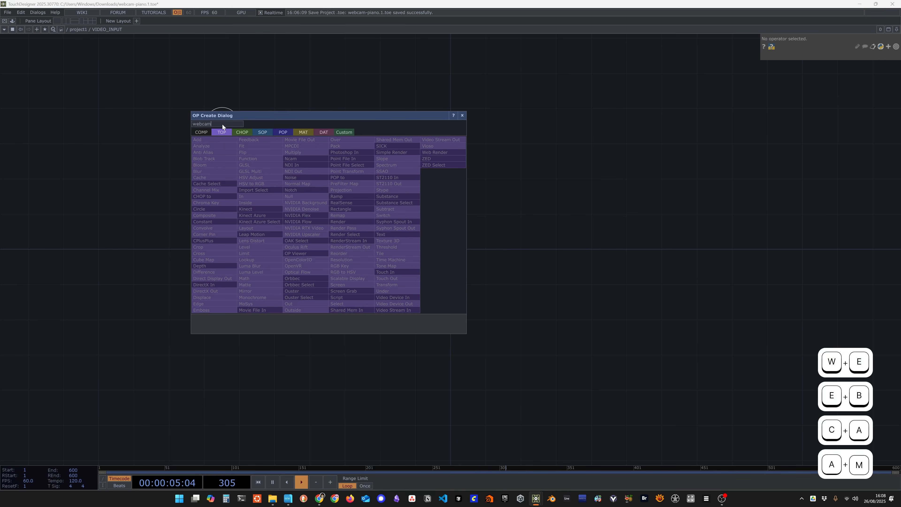
pyautogui.hotkey('ctrl', 'a')
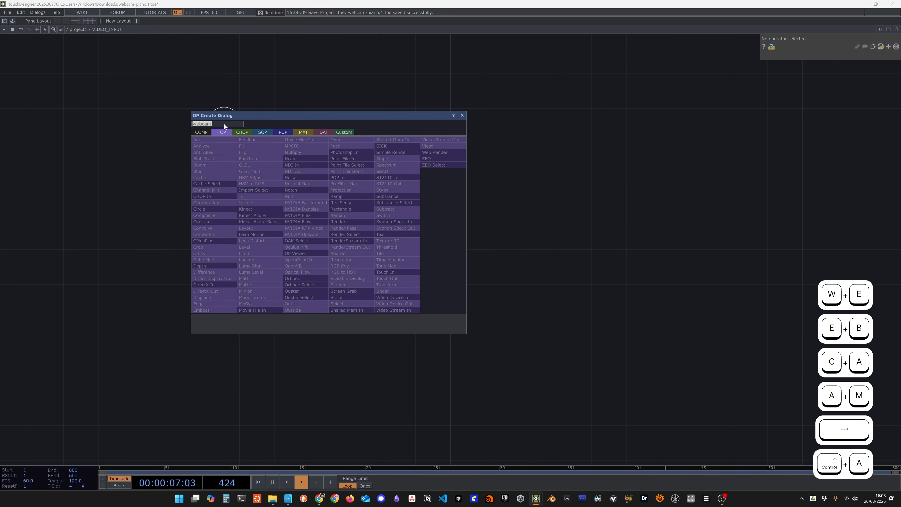
pyautogui.write('video')
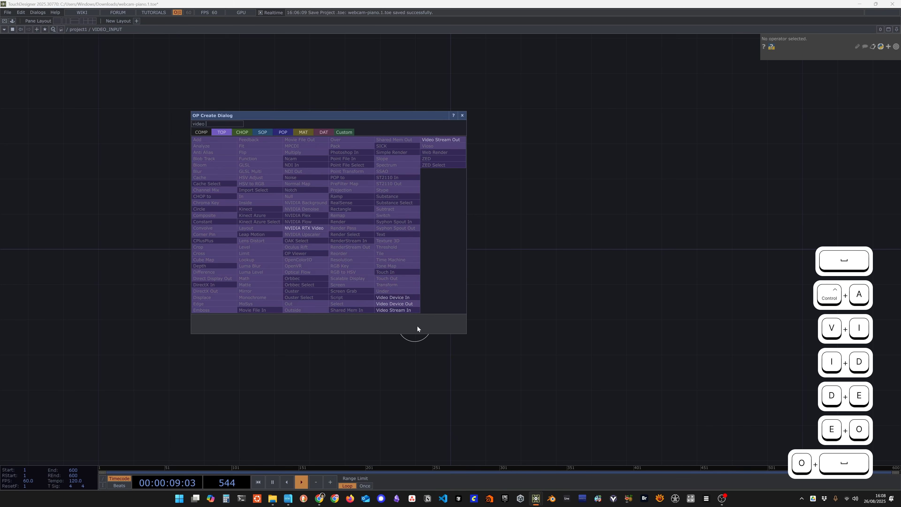
pyautogui.click(403, 297)
pyautogui.click(281, 233)
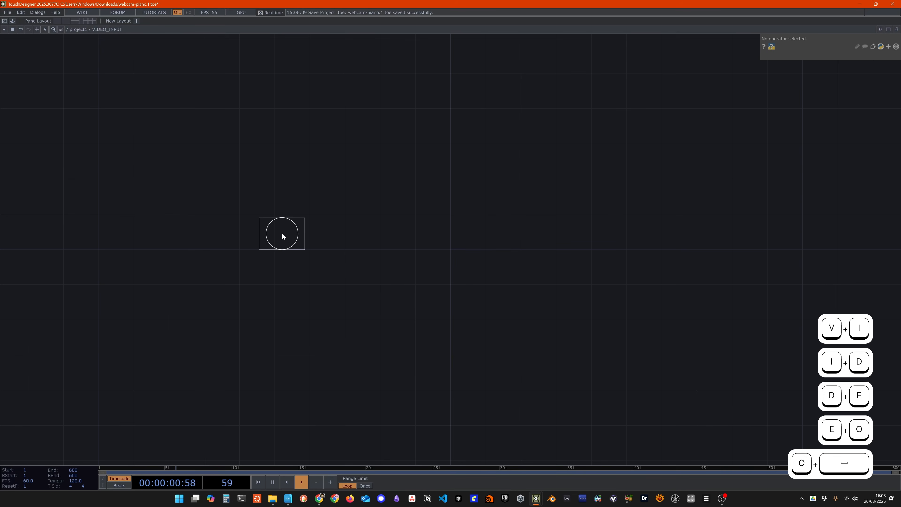
pyautogui.click(831, 66)
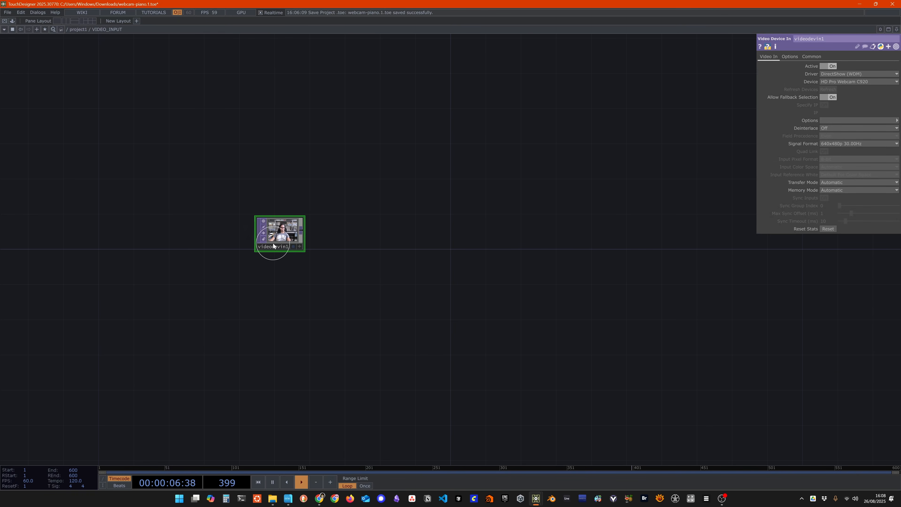
# Connect a Flip TOP to the webcam input, turn on Flip X, and align it beside the input node.
pyautogui.scroll(8, 274, 245)
pyautogui.scroll(-6, 315, 246)
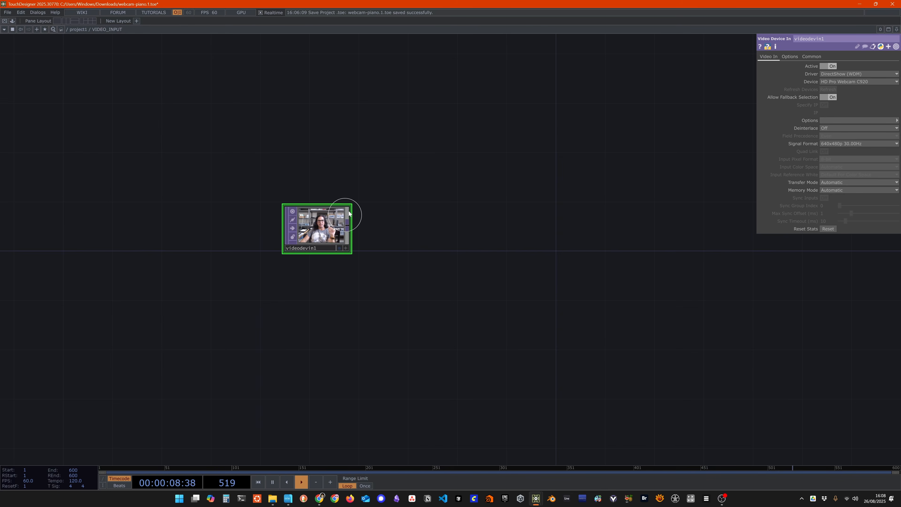
pyautogui.scroll(-2, 353, 213)
pyautogui.moveTo(366, 228); pyautogui.dragTo(316, 262)
pyautogui.scroll(2, 337, 238)
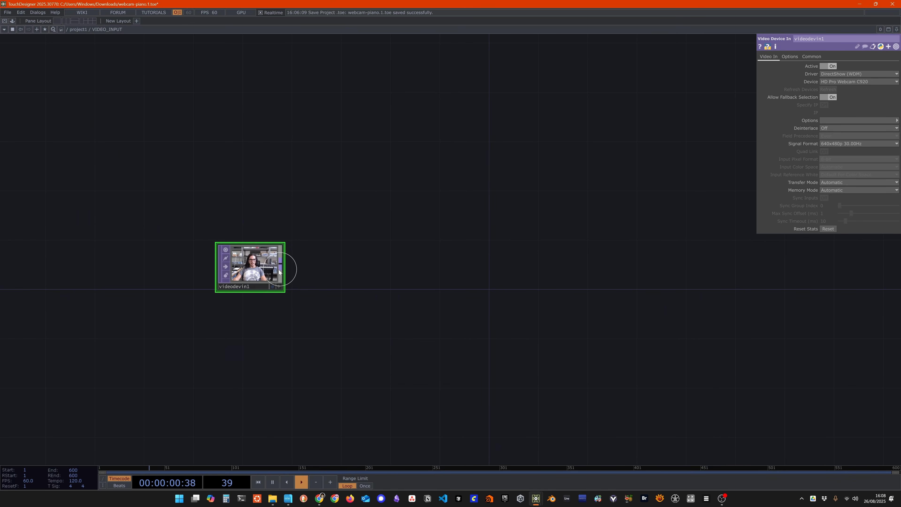
pyautogui.click(281, 266)
pyautogui.press('Tab')
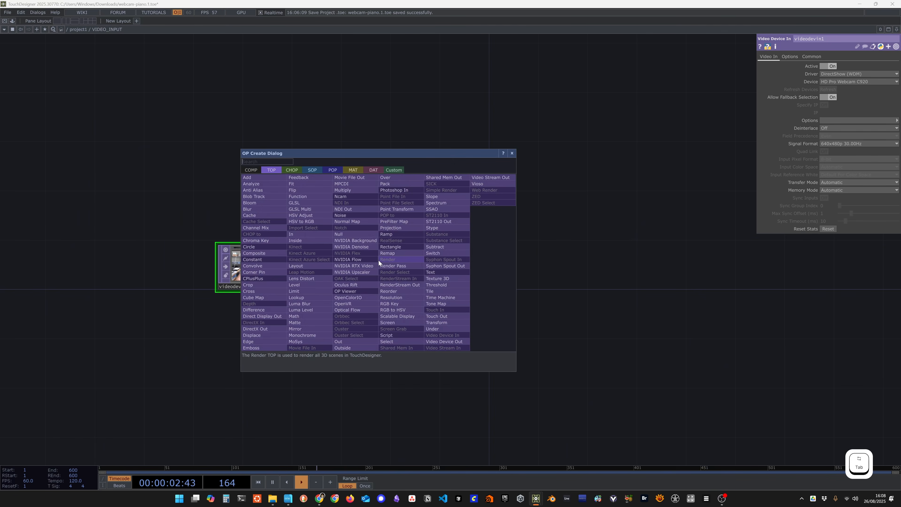
pyautogui.write('flip')
pyautogui.click(313, 190)
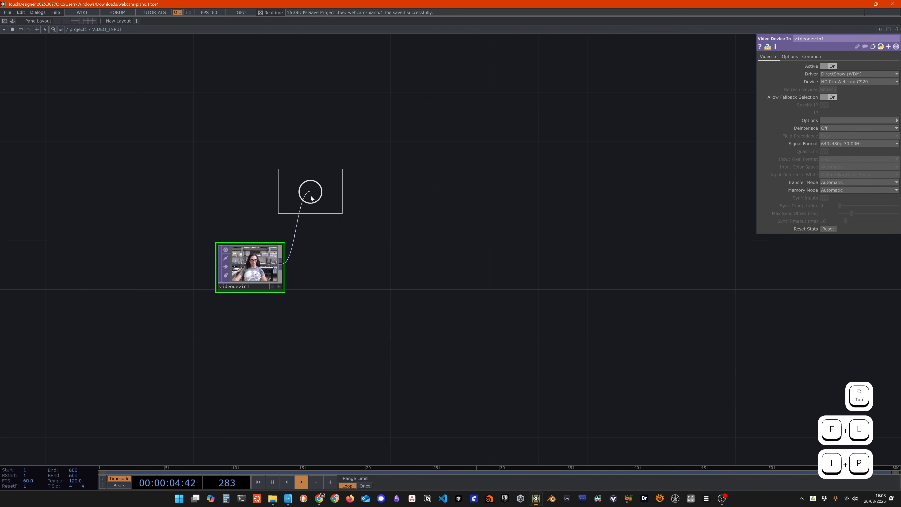
pyautogui.click(349, 276)
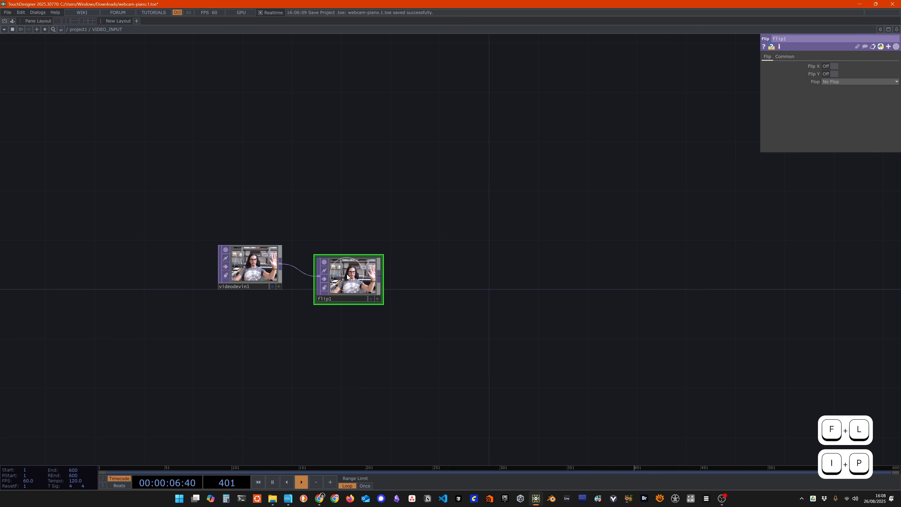
pyautogui.click(836, 66)
pyautogui.moveTo(316, 295); pyautogui.dragTo(303, 283)
# Connect a Fit TOP to the Flip output, move it closer to the Flip node, and show its Common parameters.
pyautogui.moveTo(367, 266); pyautogui.dragTo(486, 267)
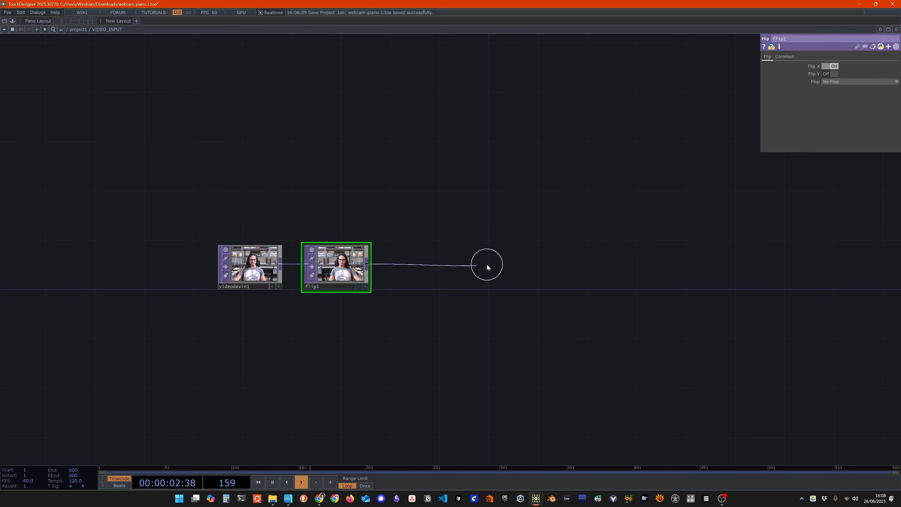
pyautogui.press('Tab')
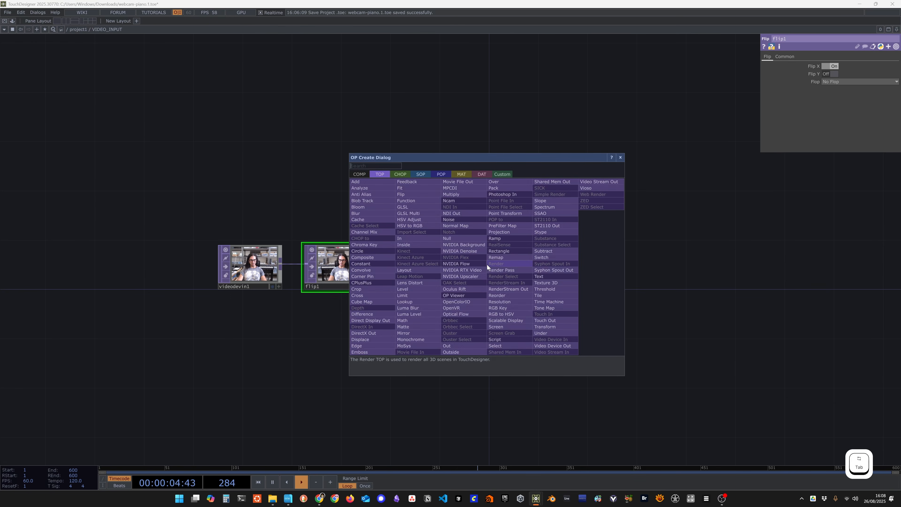
pyautogui.write('fit')
pyautogui.press('Return')
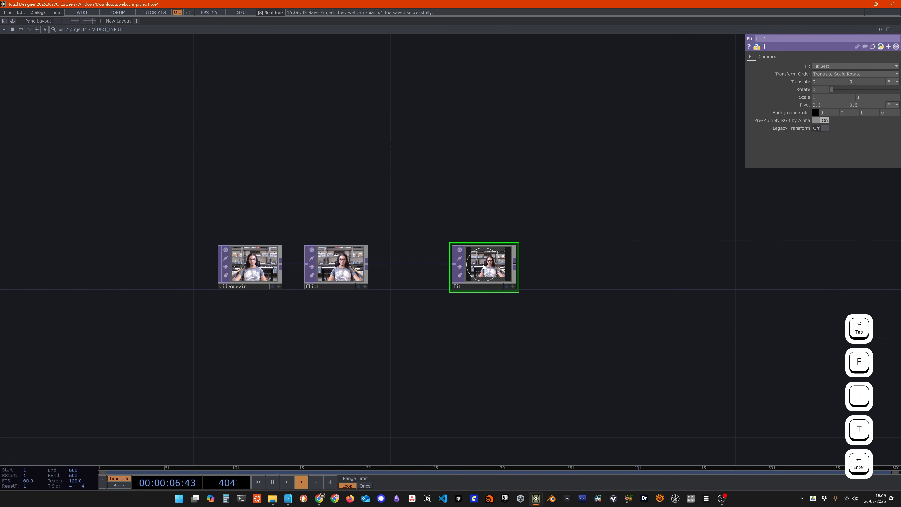
pyautogui.moveTo(475, 261); pyautogui.dragTo(439, 260)
pyautogui.click(765, 62)
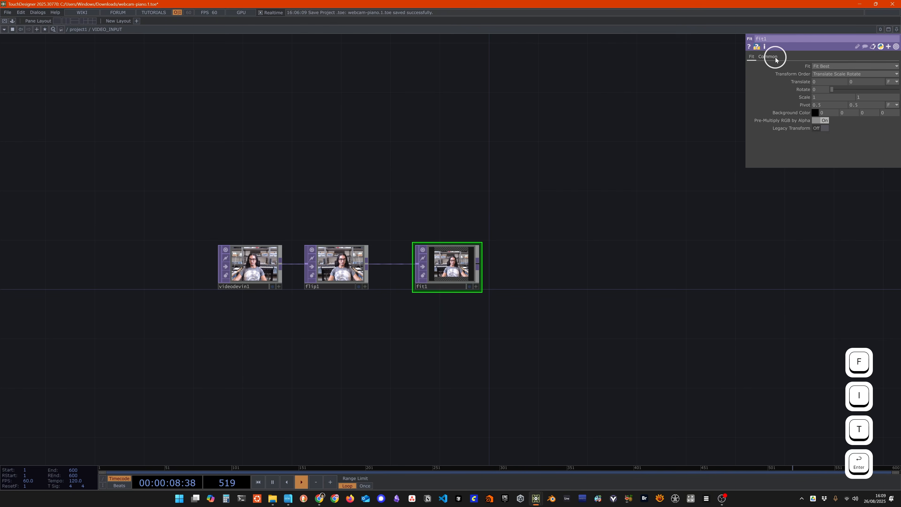
pyautogui.click(775, 58)
pyautogui.moveTo(444, 268); pyautogui.dragTo(431, 268)
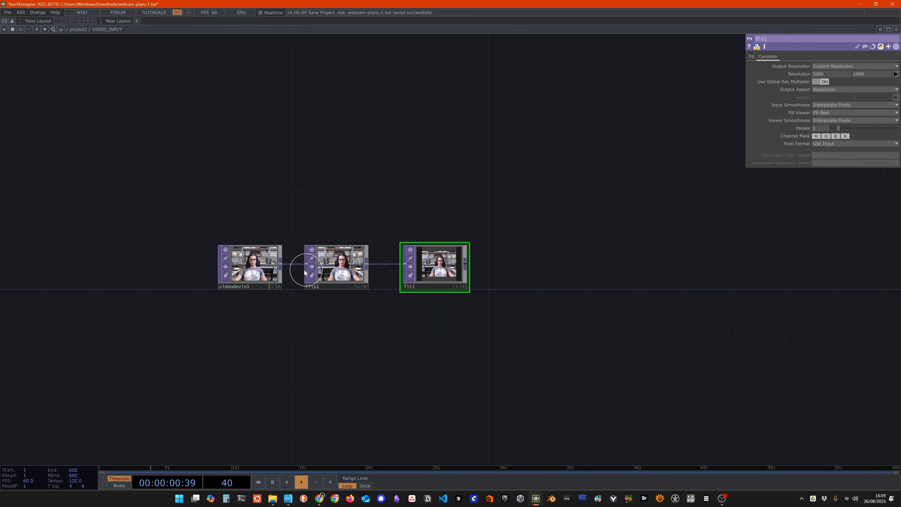
# Set the Video Device In signal format to 1920x1080p 30.00Hz.
pyautogui.click(250, 266)
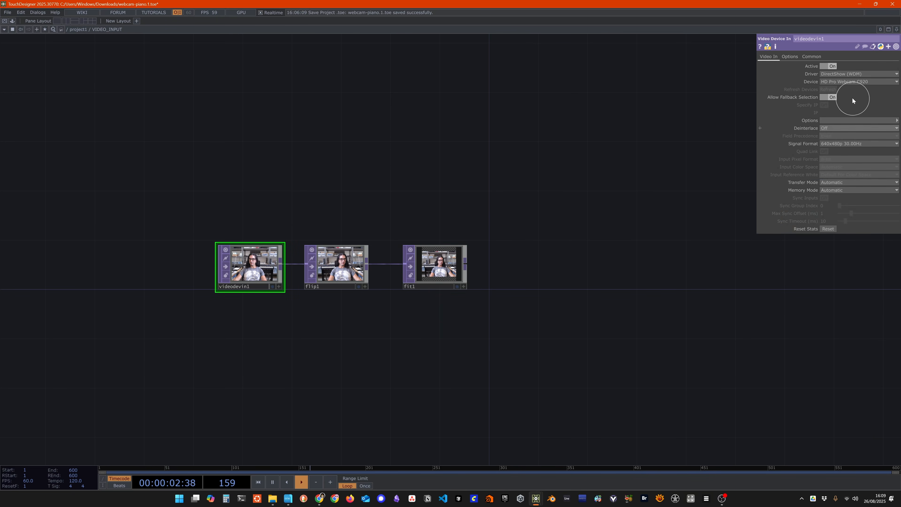
pyautogui.click(857, 144)
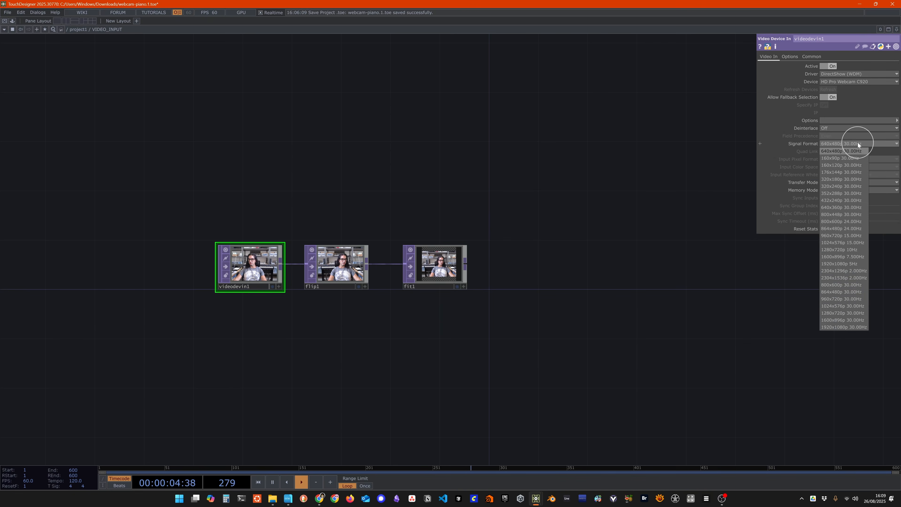
pyautogui.click(839, 327)
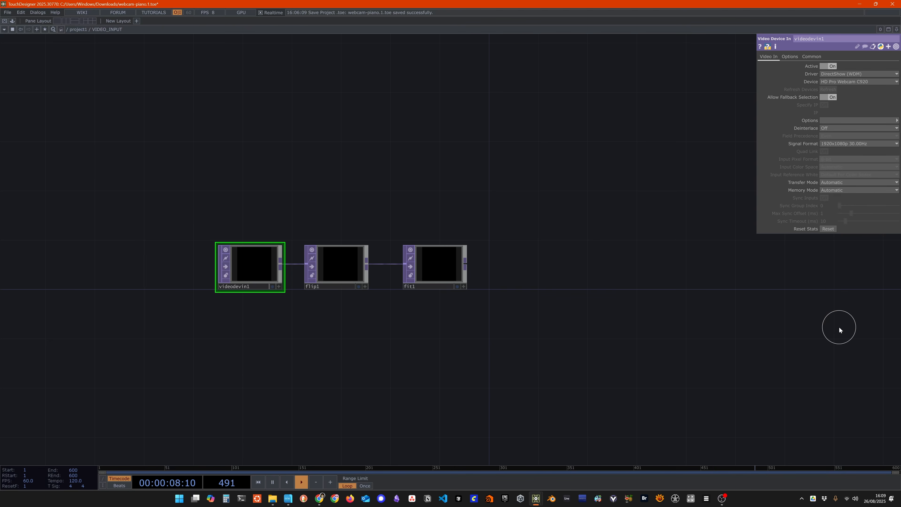
# Switch the Video Device In driver to Media Foundation and set its signal format to 1920x1080p 30Hz.
pyautogui.scroll(4, 292, 300)
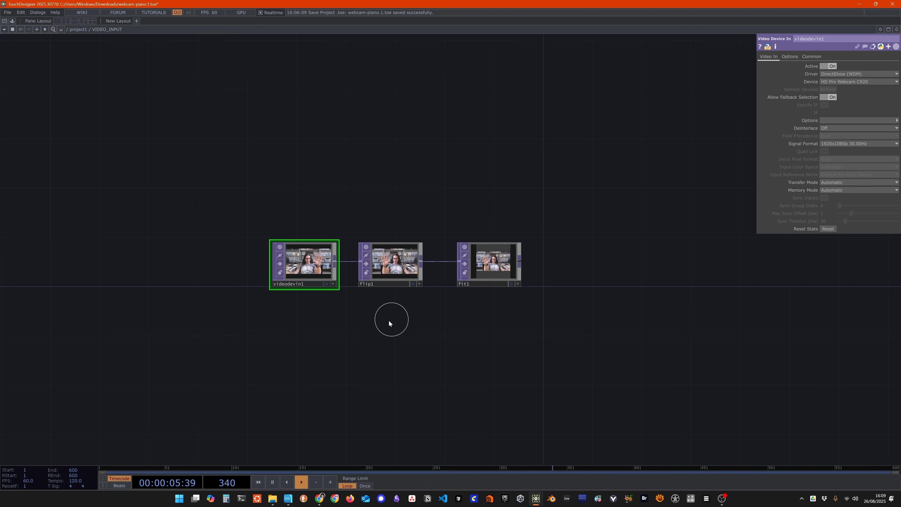
pyautogui.scroll(4, 388, 319)
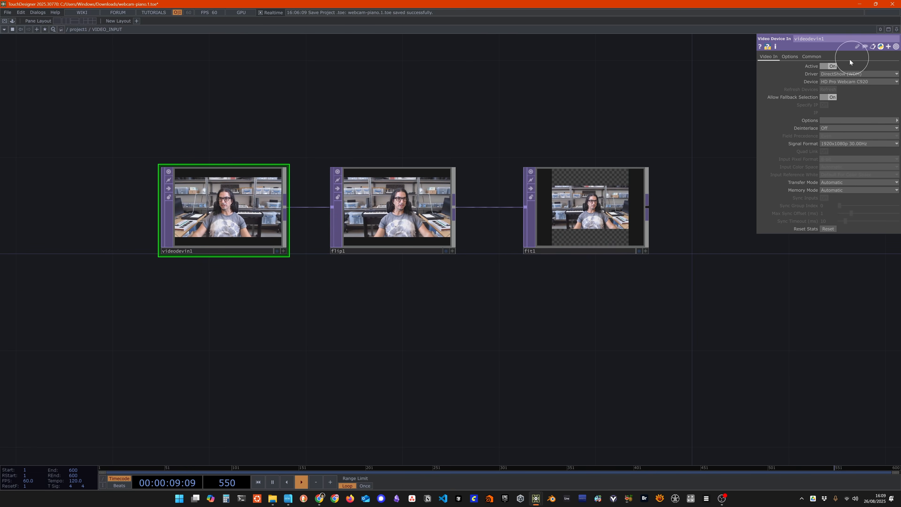
pyautogui.click(841, 75)
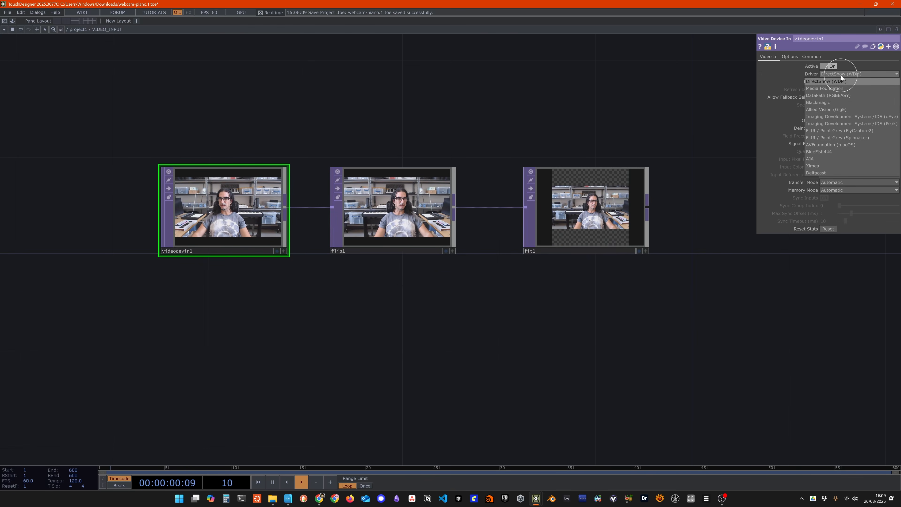
pyautogui.click(833, 88)
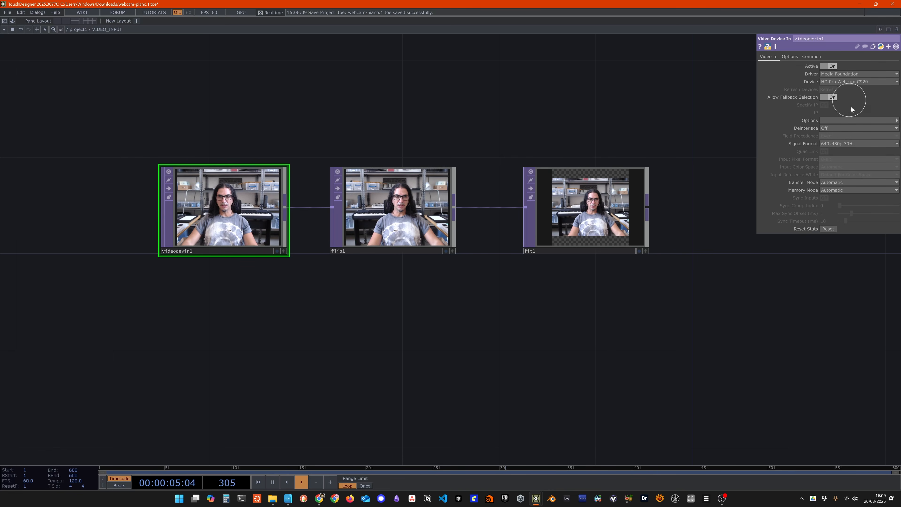
pyautogui.click(850, 142)
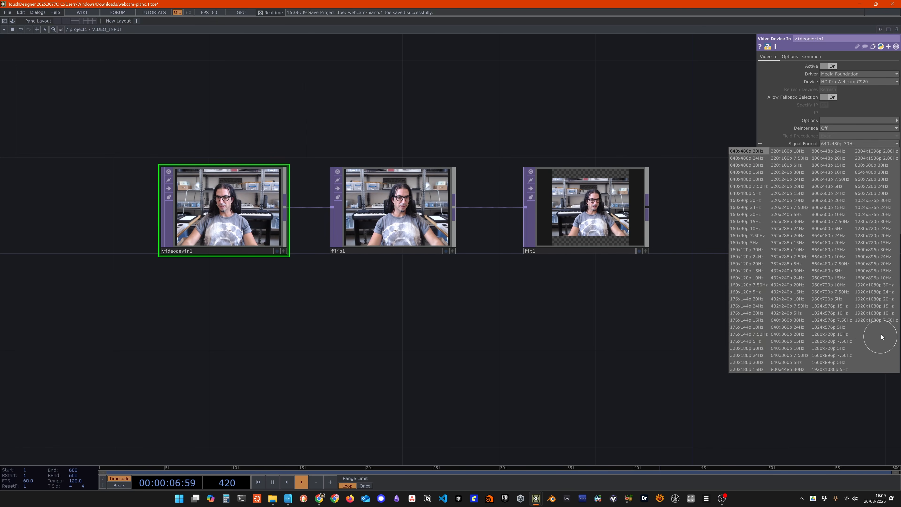
pyautogui.click(871, 284)
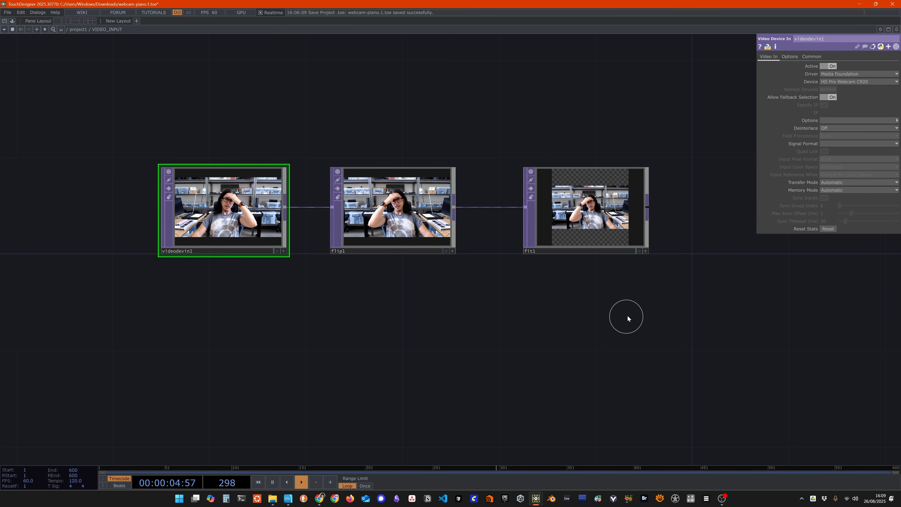
# Set the Fit TOP's custom output resolution to 1920 by 1080.
pyautogui.click(628, 213)
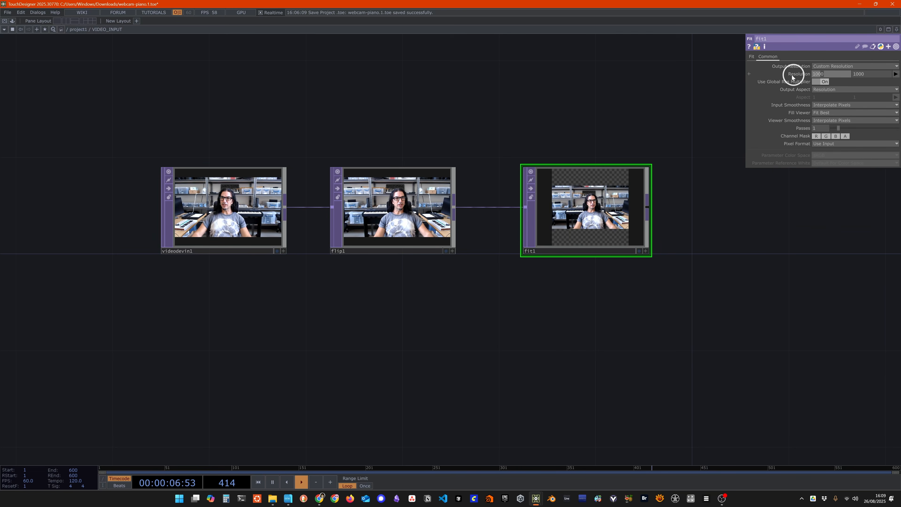
pyautogui.write('1920')
pyautogui.press('Tab')
pyautogui.write('1080')
pyautogui.press('Return')
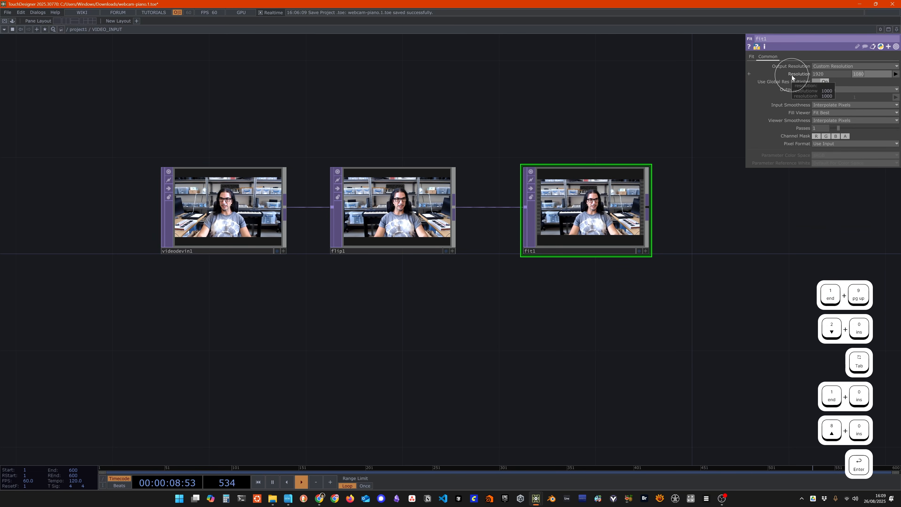
pyautogui.moveTo(727, 212); pyautogui.dragTo(716, 218)
pyautogui.click(227, 208)
pyautogui.click(585, 213)
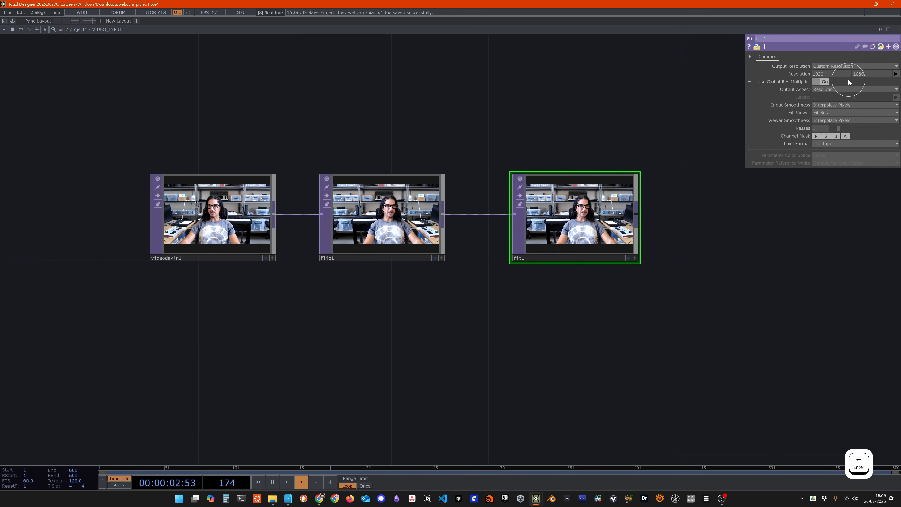
# Change the height of the Fit TOP's output resolution to 1200.
pyautogui.click(825, 73)
pyautogui.moveTo(863, 74); pyautogui.dragTo(839, 75)
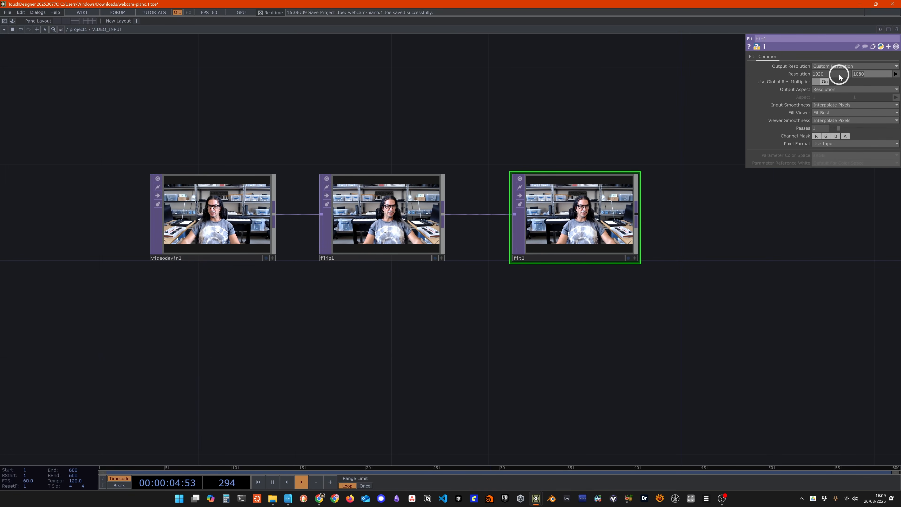
pyautogui.write('1200')
pyautogui.press('Return')
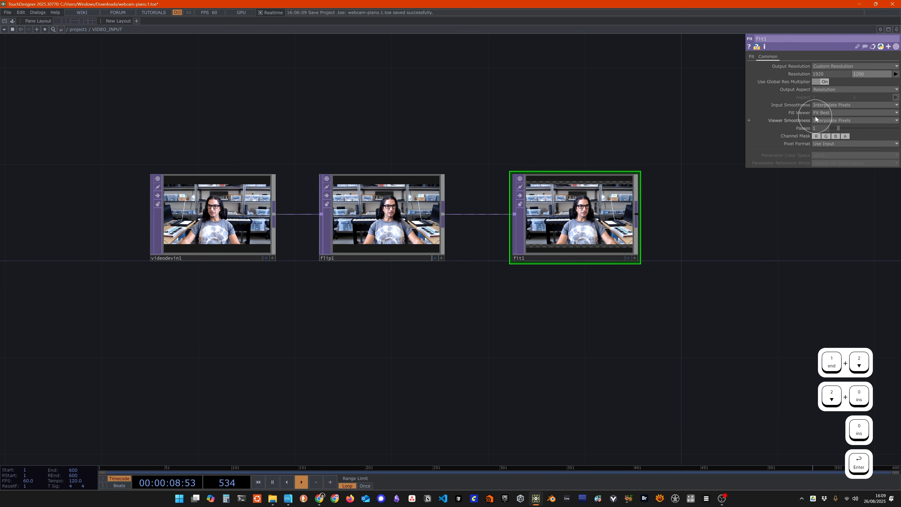
# Change the Fit TOP's fit mode to Fit Outside.
pyautogui.click(752, 57)
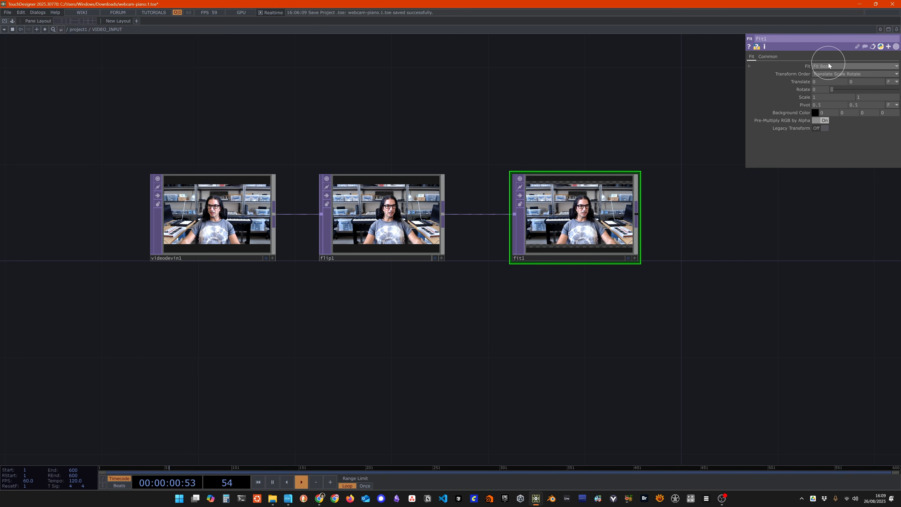
pyautogui.click(827, 66)
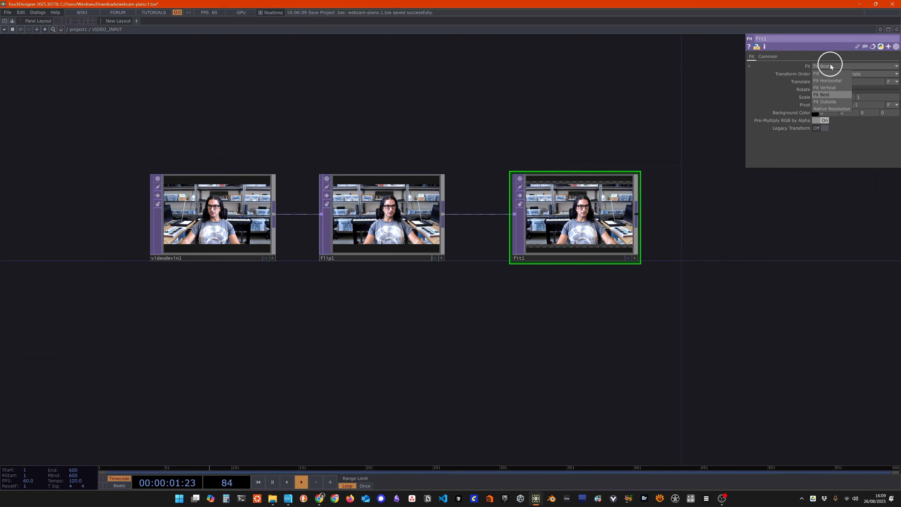
pyautogui.click(827, 103)
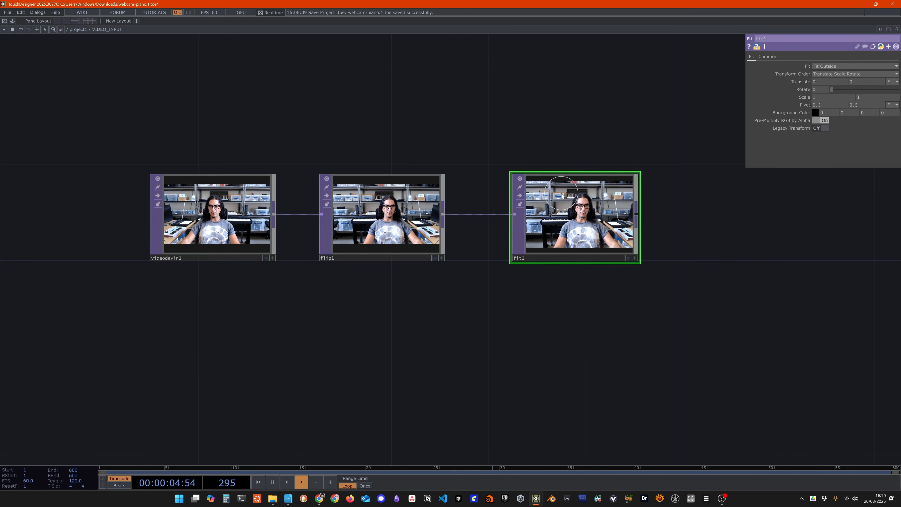
# Change the width of the Fit TOP's output resolution to 1200.
pyautogui.click(768, 57)
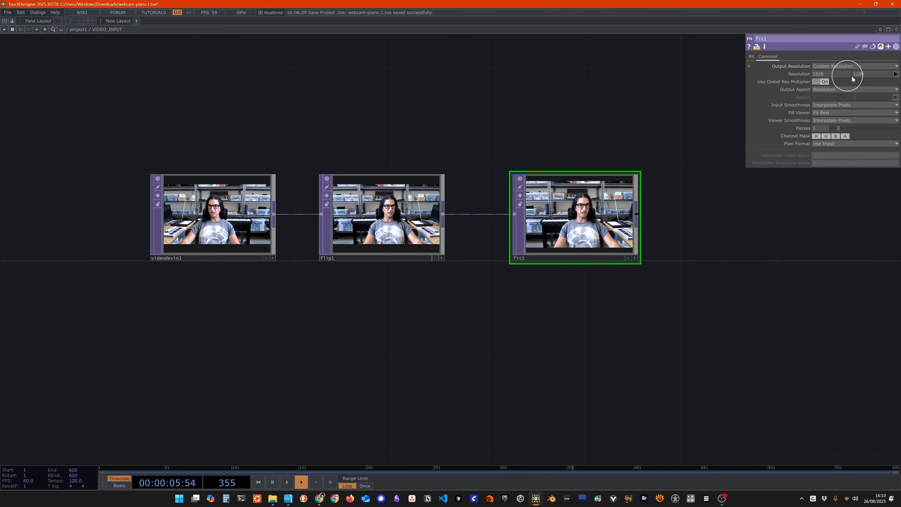
pyautogui.click(830, 74)
pyautogui.write('1200')
pyautogui.press('Return')
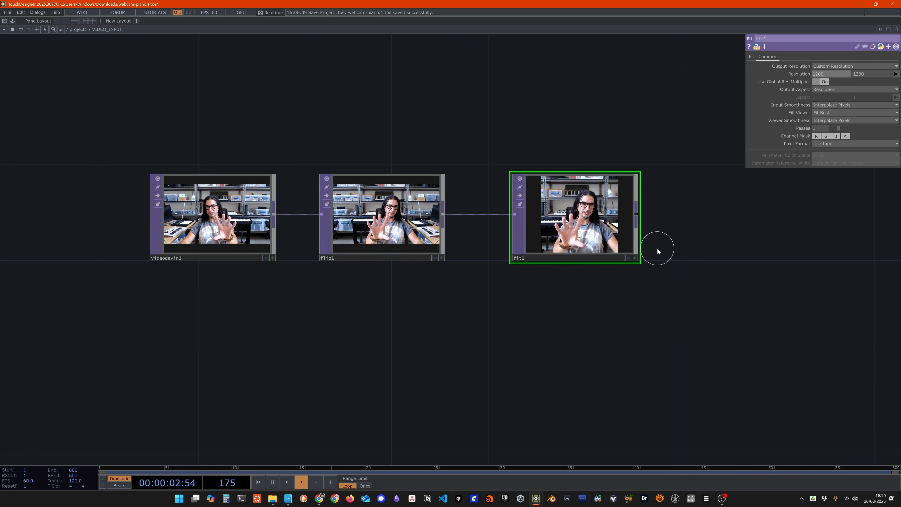
# Try an output resolution of 800 by 800 on the Fit TOP.
pyautogui.scroll(-2, 601, 314)
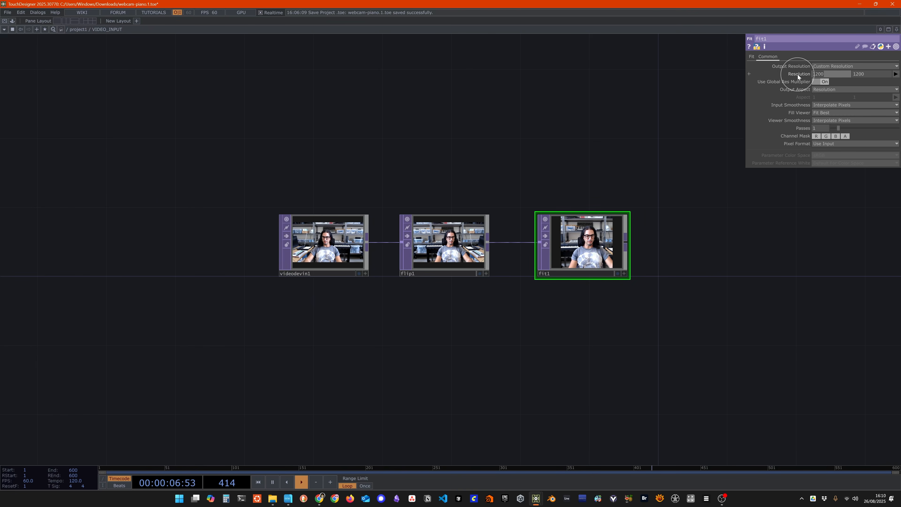
pyautogui.write('800')
pyautogui.press('Tab')
pyautogui.write('800')
pyautogui.press('Return')
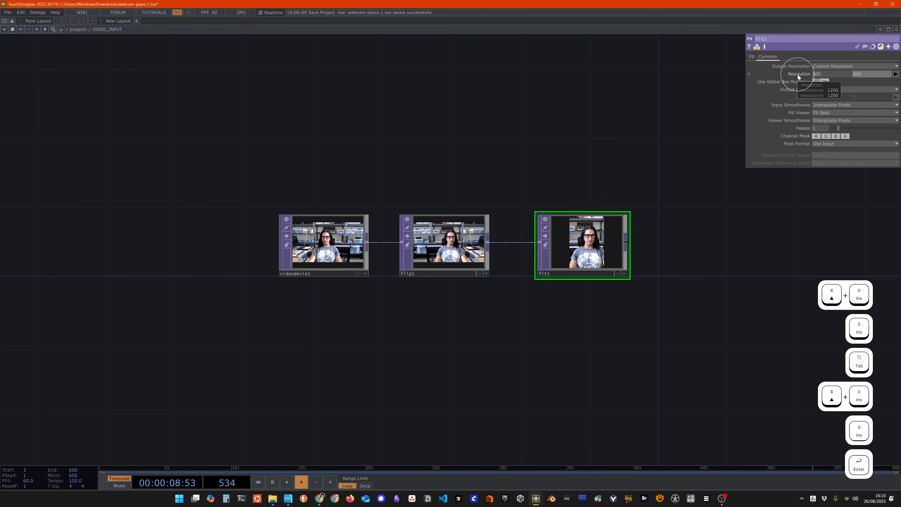
# Try a tall format on the Fit TOP by changing its resolution height to 1600.
pyautogui.click(854, 75)
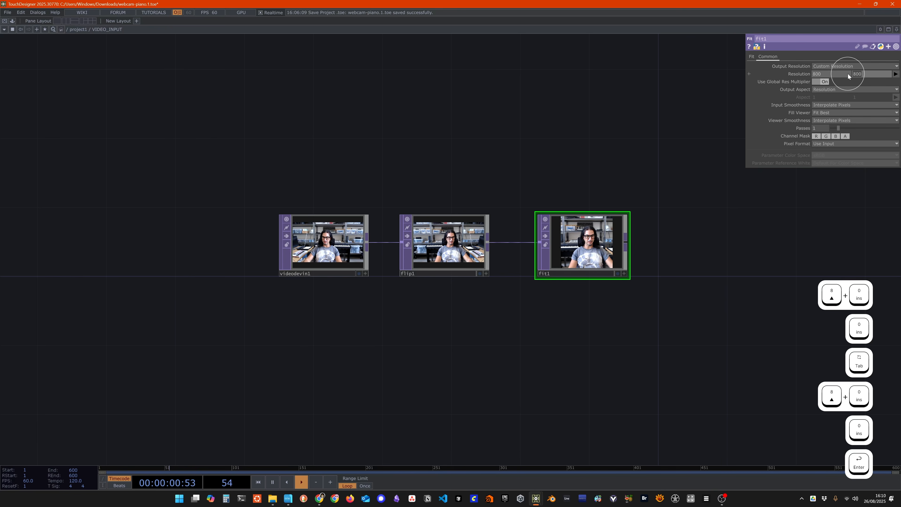
pyautogui.write('1600')
pyautogui.press('Return')
pyautogui.scroll(5, 642, 278)
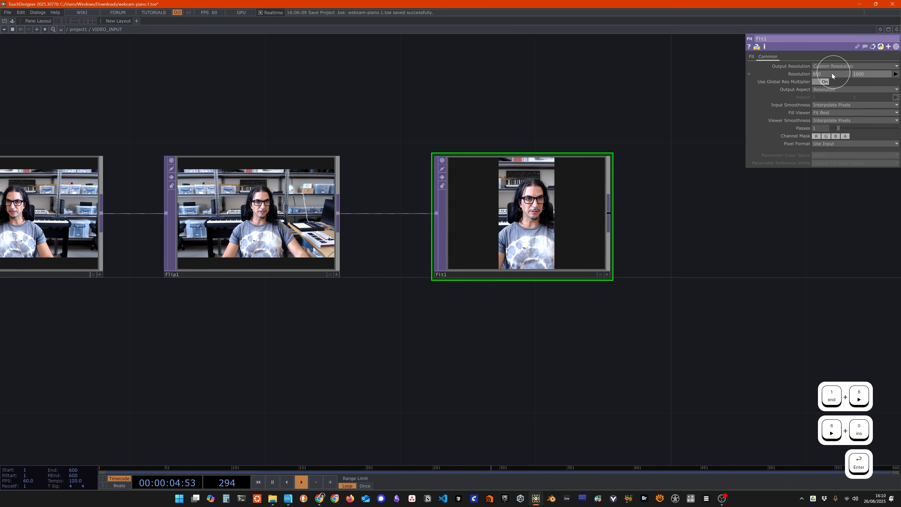
# Restore the Fit TOP's output resolution to 1920 by 1080.
pyautogui.click(833, 74)
pyautogui.write('1920')
pyautogui.press('Tab')
pyautogui.write('1080')
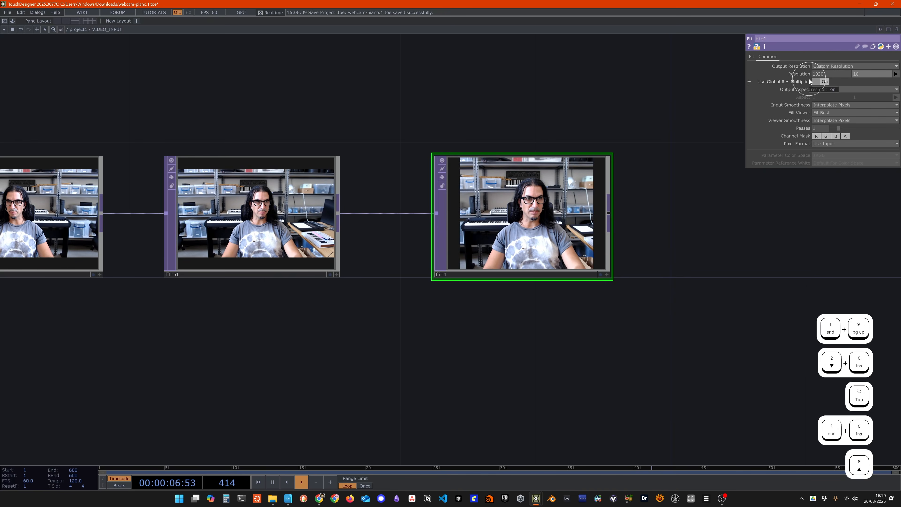
pyautogui.press('Return')
pyautogui.scroll(-3, 523, 313)
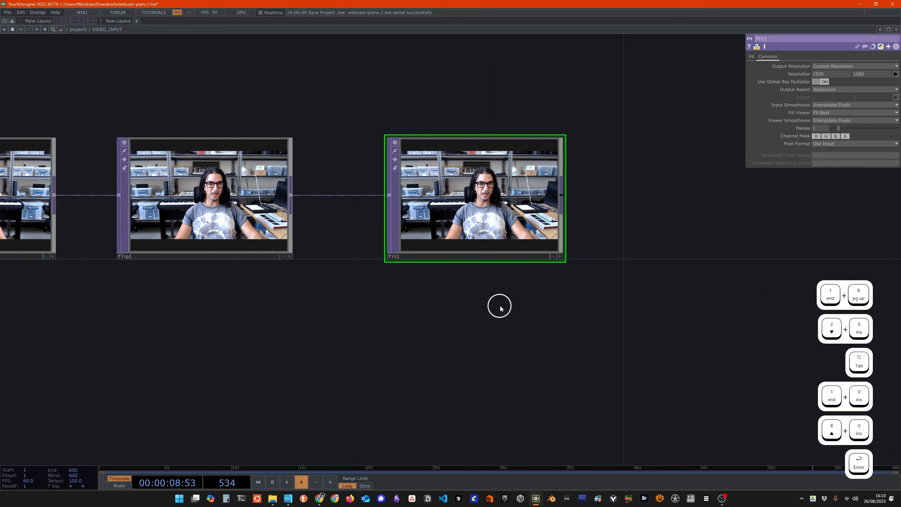
# Add an Out TOP connected to the Fit TOP's output.
pyautogui.press('Tab')
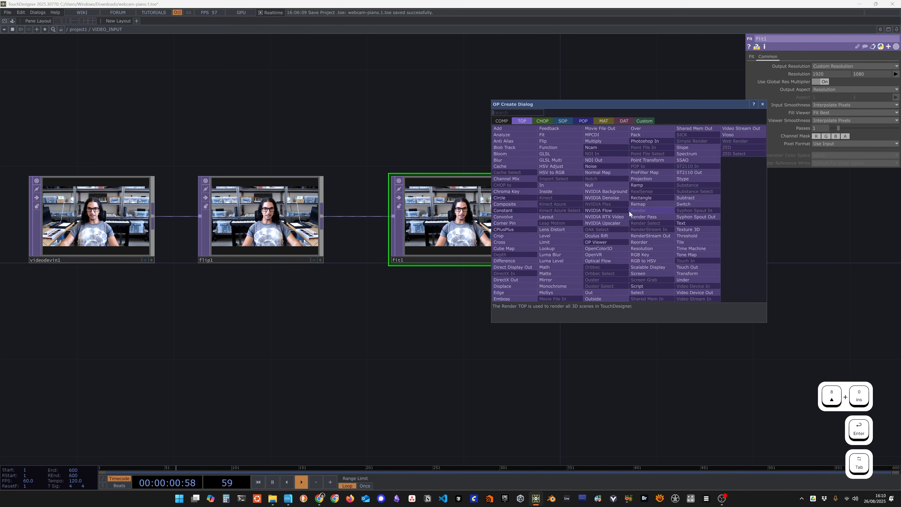
pyautogui.write('out')
pyautogui.press('Return')
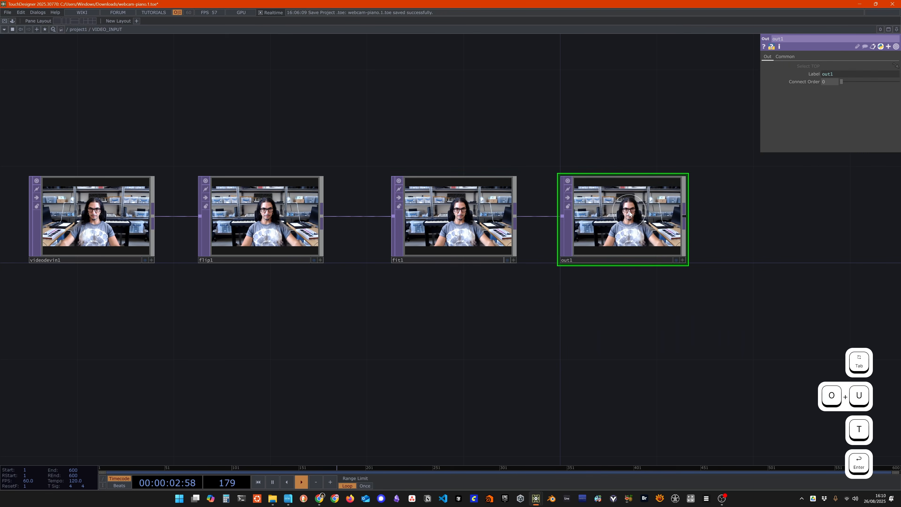
# Rename the Out TOP as OUT and update all parameters that reference it.
pyautogui.click(616, 261)
pyautogui.click(613, 263)
pyautogui.write('OUT')
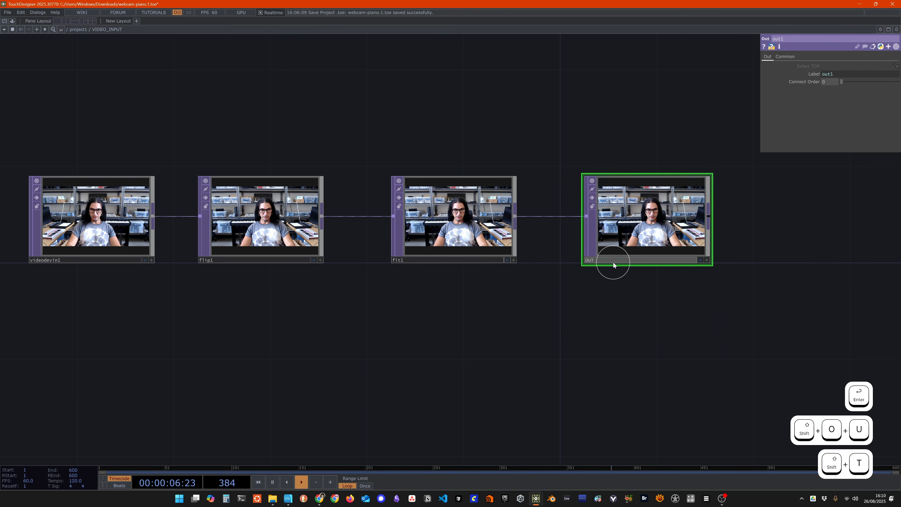
pyautogui.press('Return')
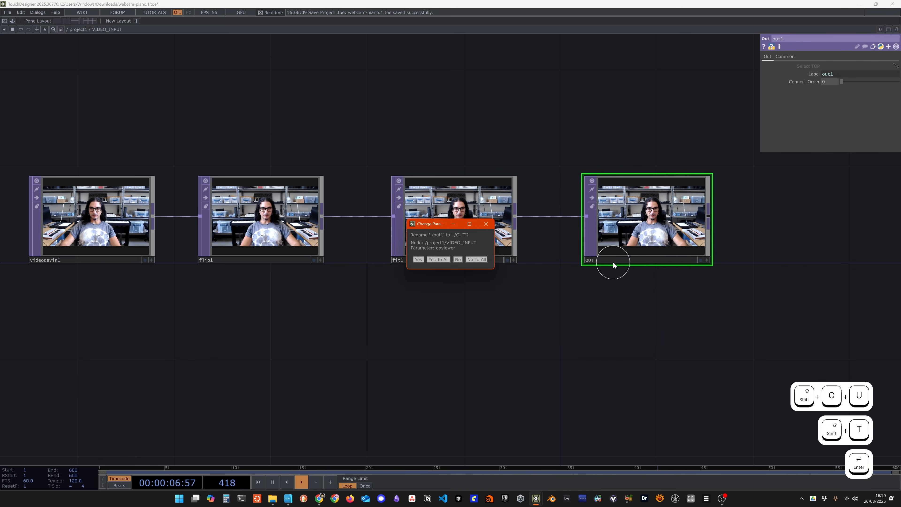
pyautogui.click(439, 260)
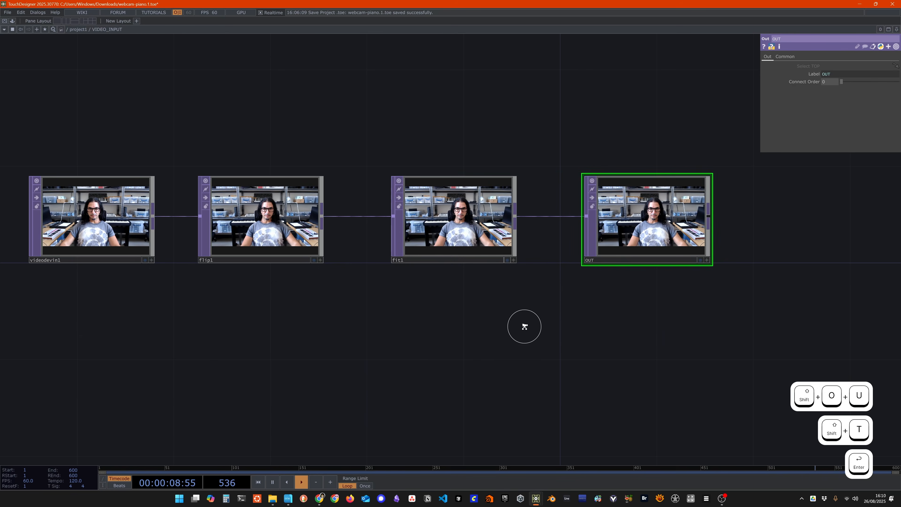
# Add the Fit TOP's Resolution to VIDEO_INPUT as a custom parameter bound as master, and go back up to the project1 network.
pyautogui.scroll(-3, 524, 326)
pyautogui.scroll(2, 524, 326)
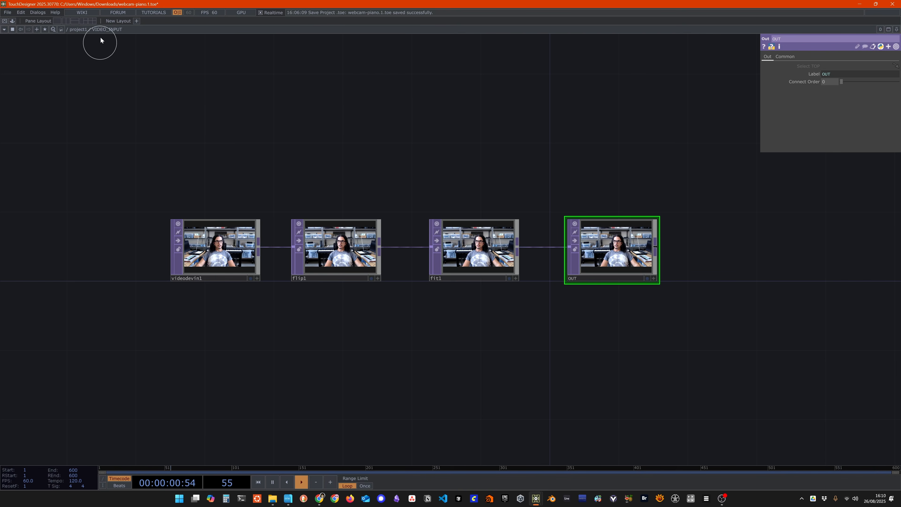
pyautogui.rightClick(108, 29)
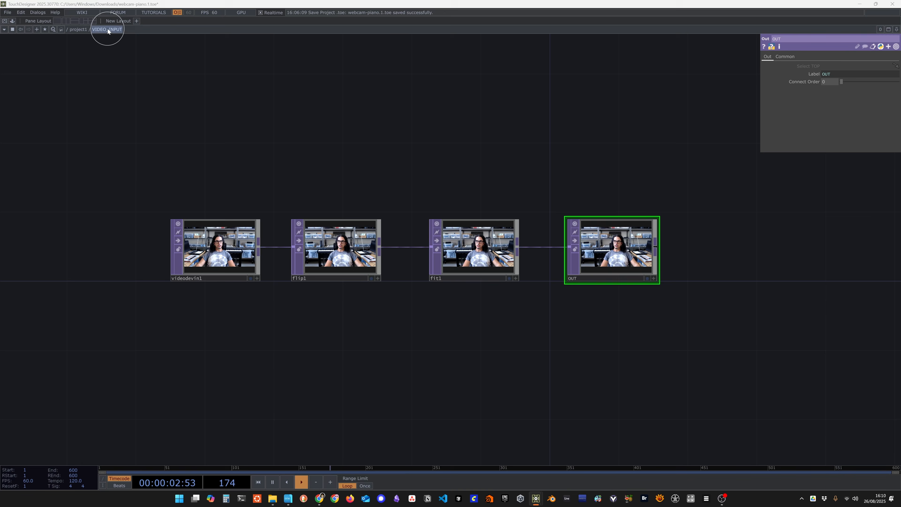
pyautogui.click(135, 69)
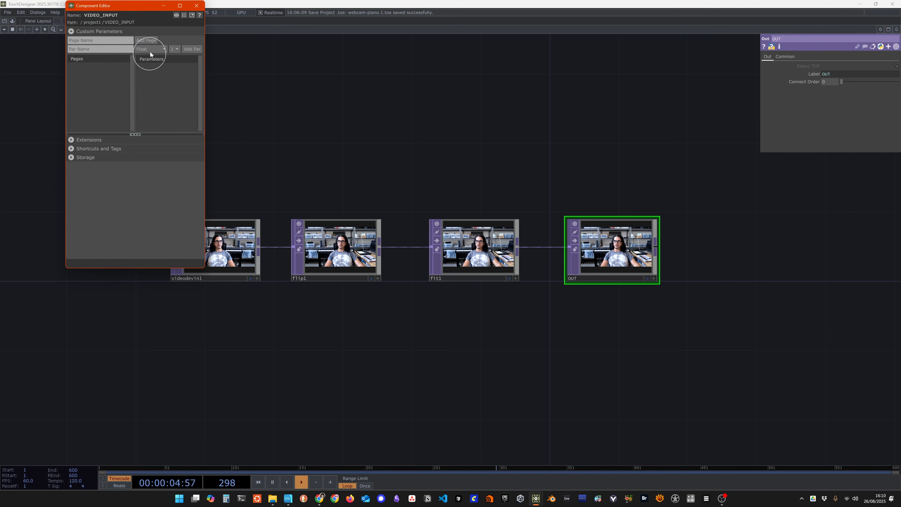
pyautogui.moveTo(145, 35); pyautogui.dragTo(257, 88)
pyautogui.click(498, 268)
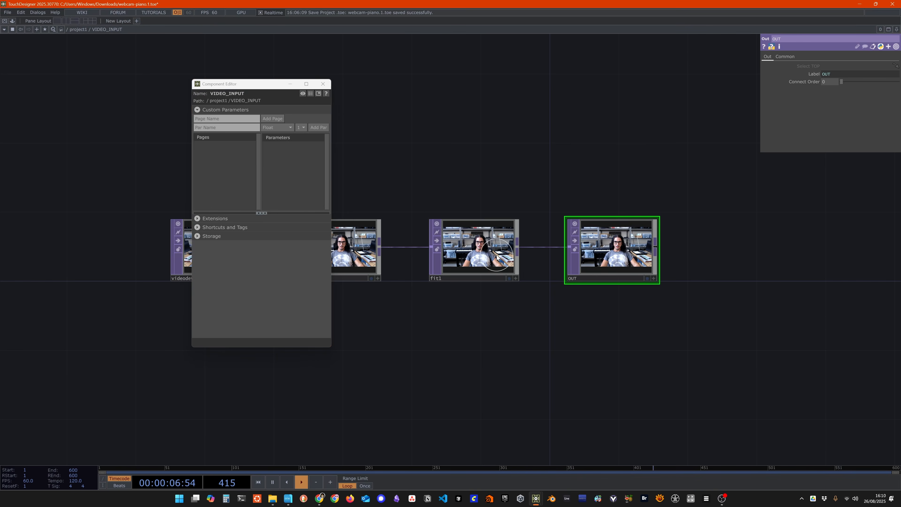
pyautogui.moveTo(803, 76); pyautogui.dragTo(294, 159)
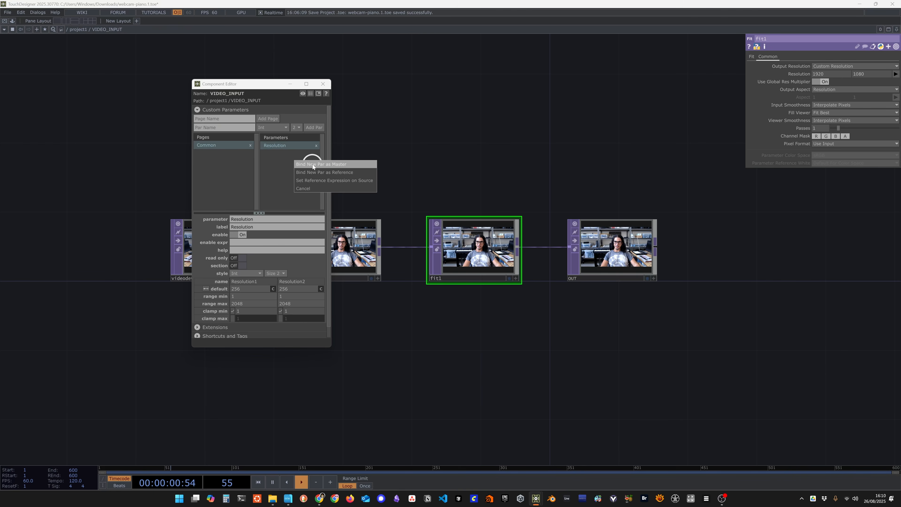
pyautogui.click(313, 165)
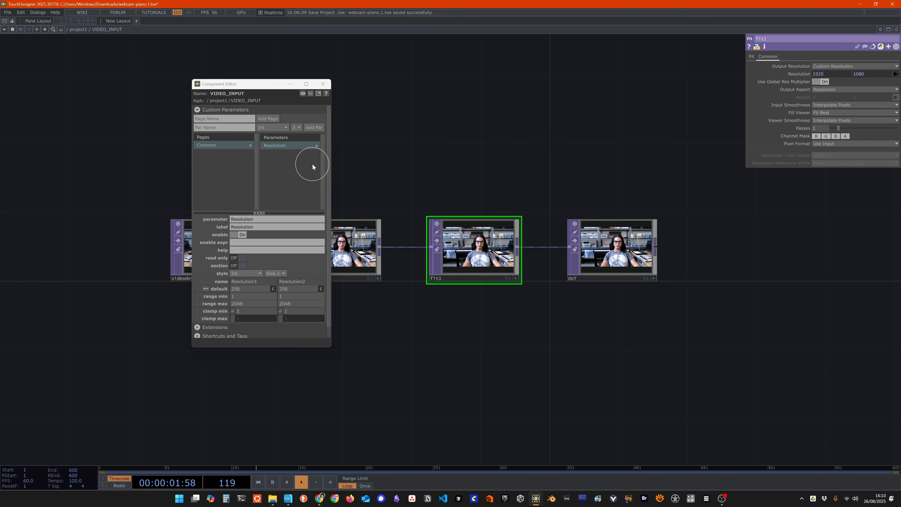
pyautogui.click(323, 84)
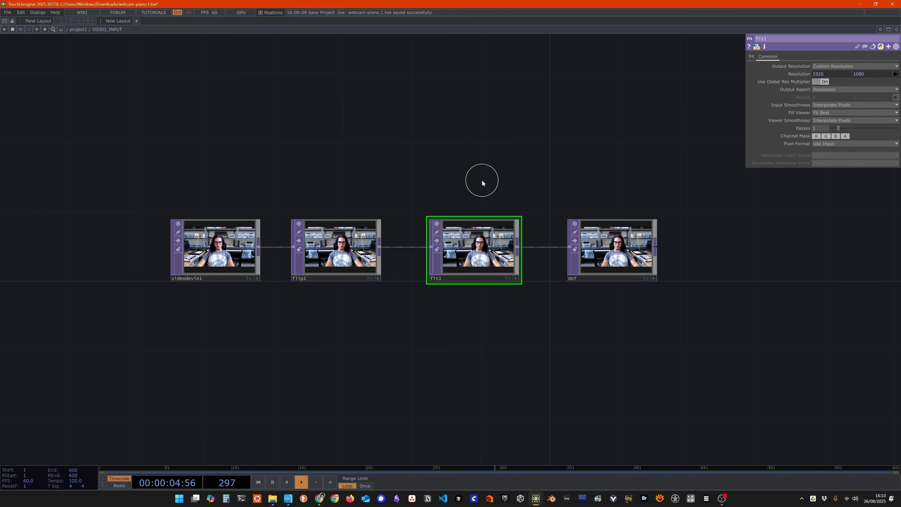
pyautogui.press('u')
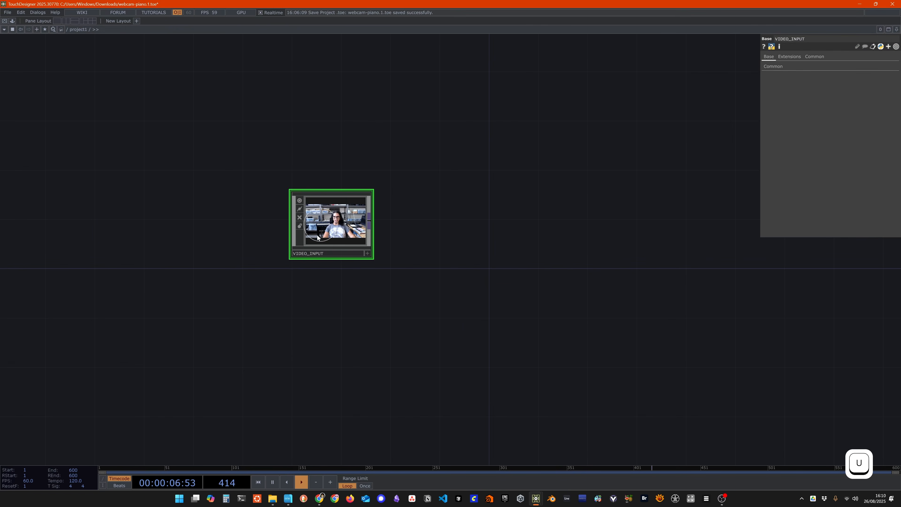
# Test VIDEO_INPUT's custom Resolution parameter with a width of 1200 and restore the width to 1920.
pyautogui.click(778, 67)
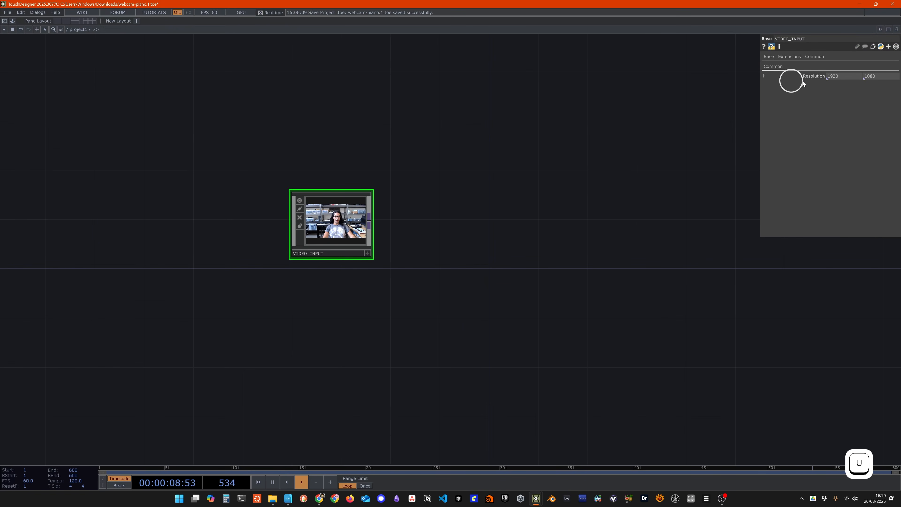
pyautogui.write('1200')
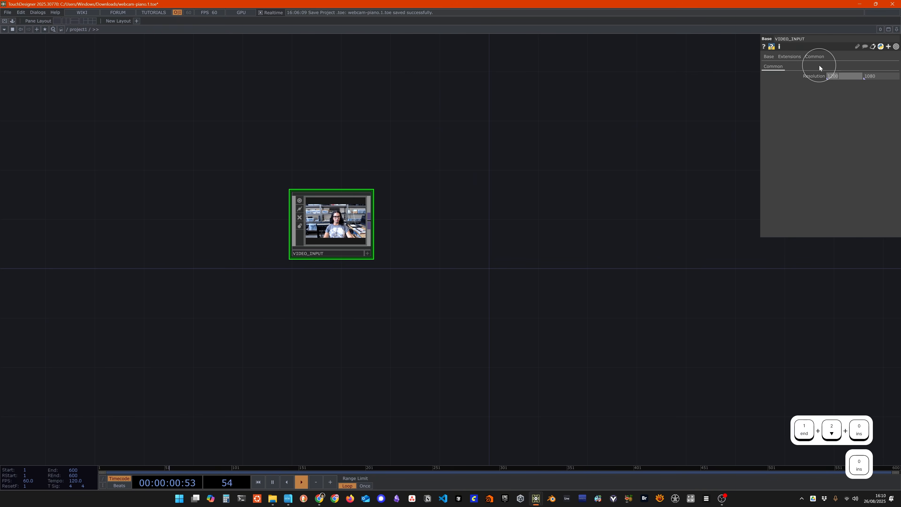
pyautogui.press('Return')
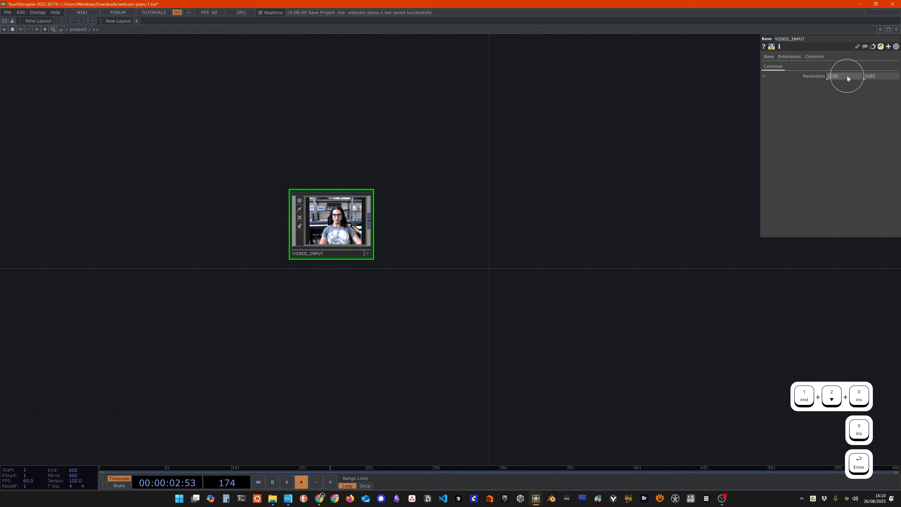
pyautogui.moveTo(850, 76); pyautogui.dragTo(803, 72)
pyautogui.write('1920')
pyautogui.press('Return')
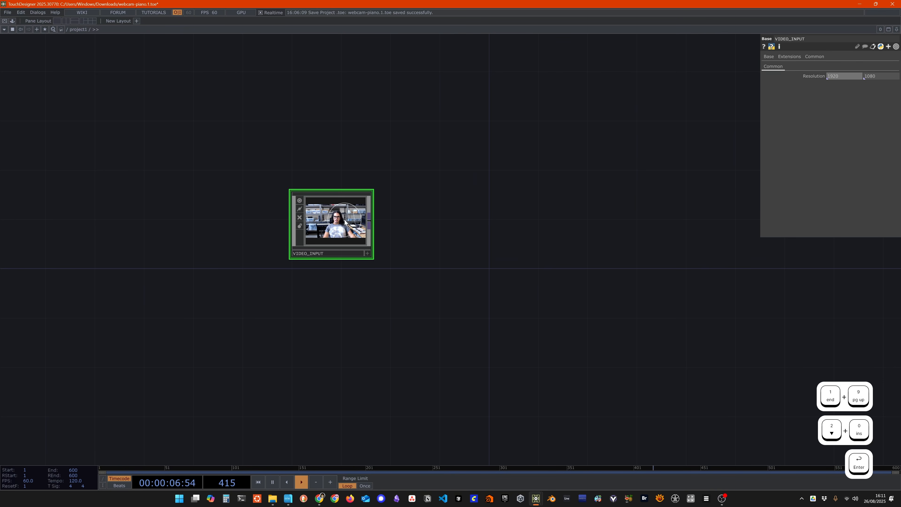
# Shift VIDEO_INPUT further left in the project1 network, look over the operators inside it, and go back up to project1.
pyautogui.moveTo(344, 221); pyautogui.dragTo(283, 221)
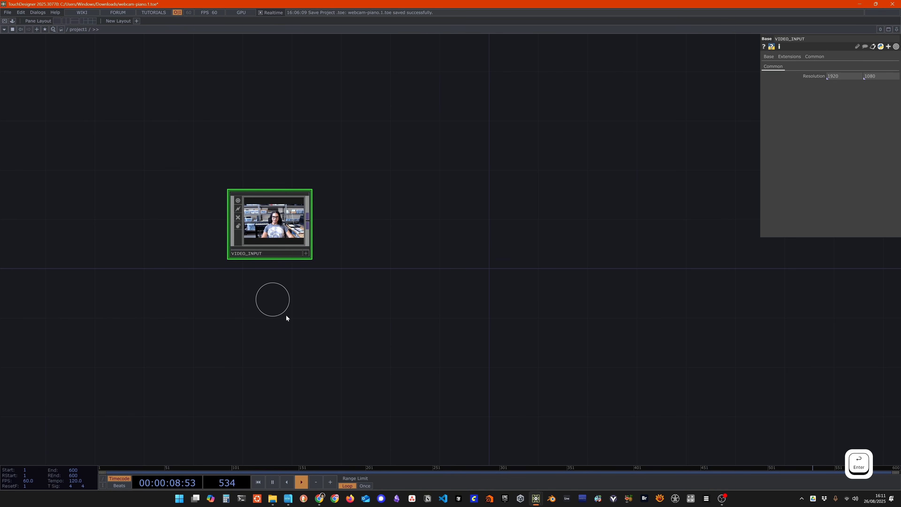
pyautogui.scroll(2, 309, 316)
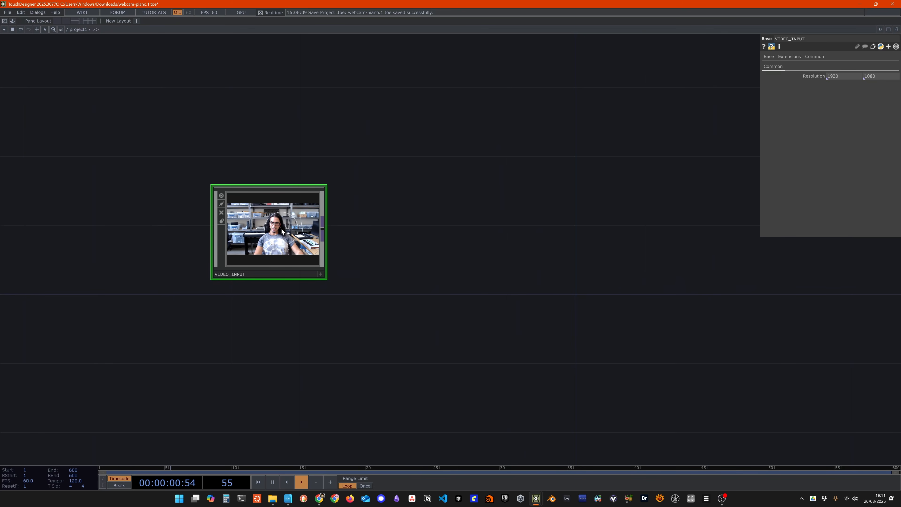
pyautogui.scroll(2, 283, 231)
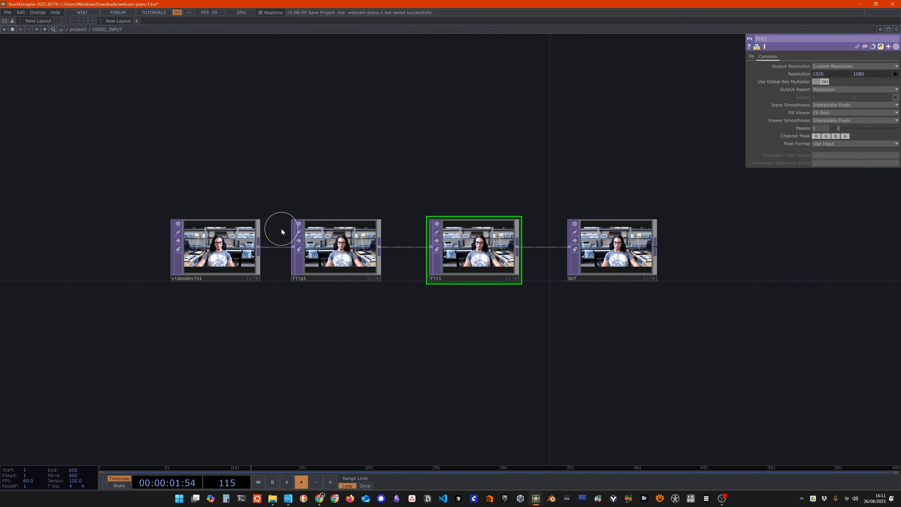
pyautogui.doubleClick(331, 155)
pyautogui.click(465, 45)
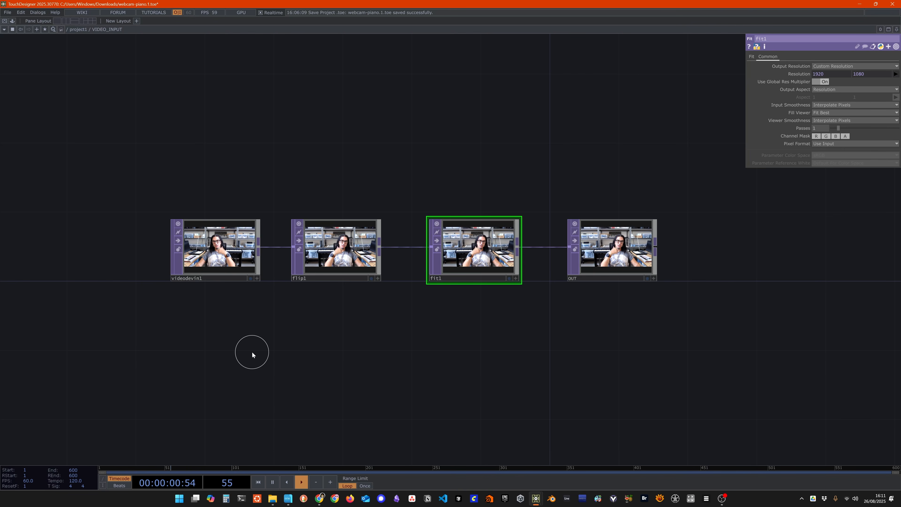
pyautogui.click(206, 272)
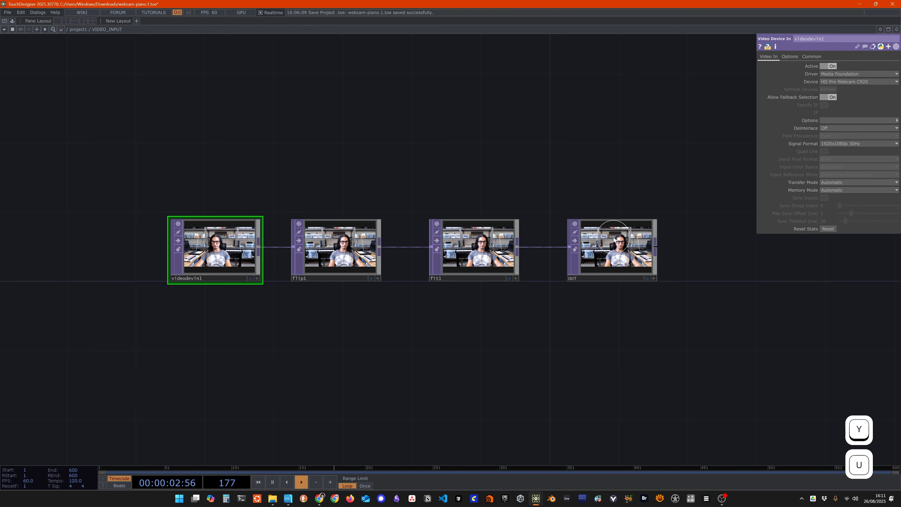
pyautogui.press('u')
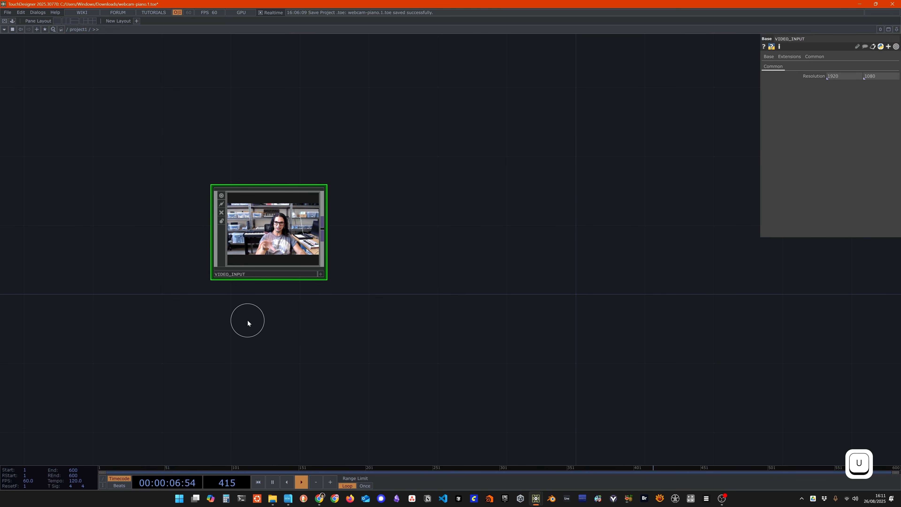
# Add a Movie File In TOP inside VIDEO_INPUT, placed above the webcam operator chain.
pyautogui.doubleClick(282, 242)
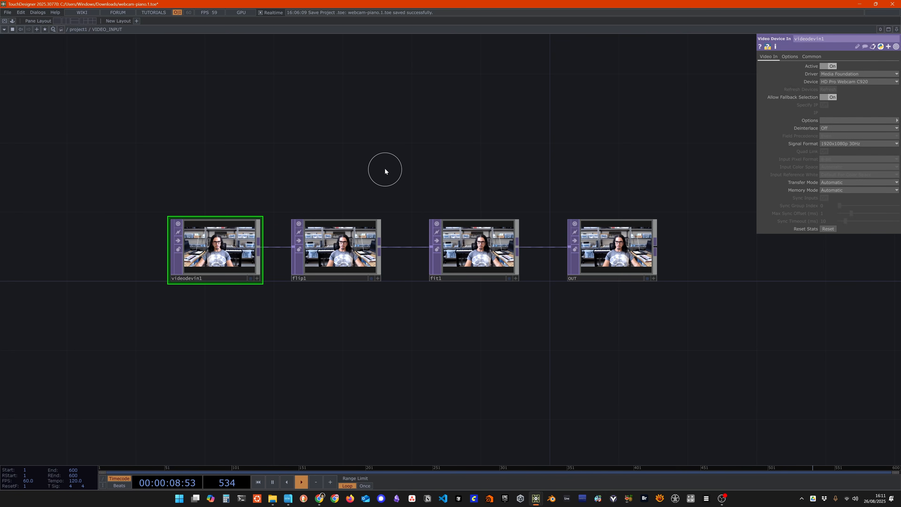
pyautogui.doubleClick(372, 144)
pyautogui.write('movie')
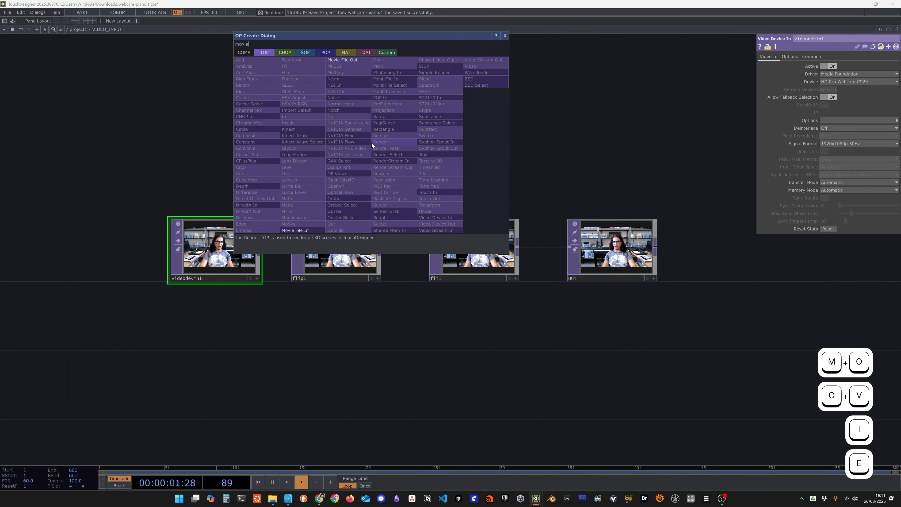
pyautogui.click(302, 229)
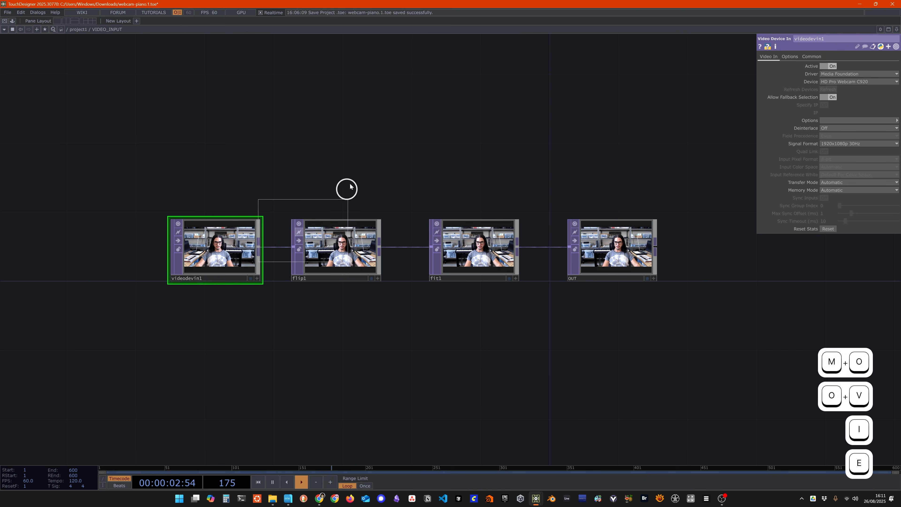
pyautogui.click(357, 140)
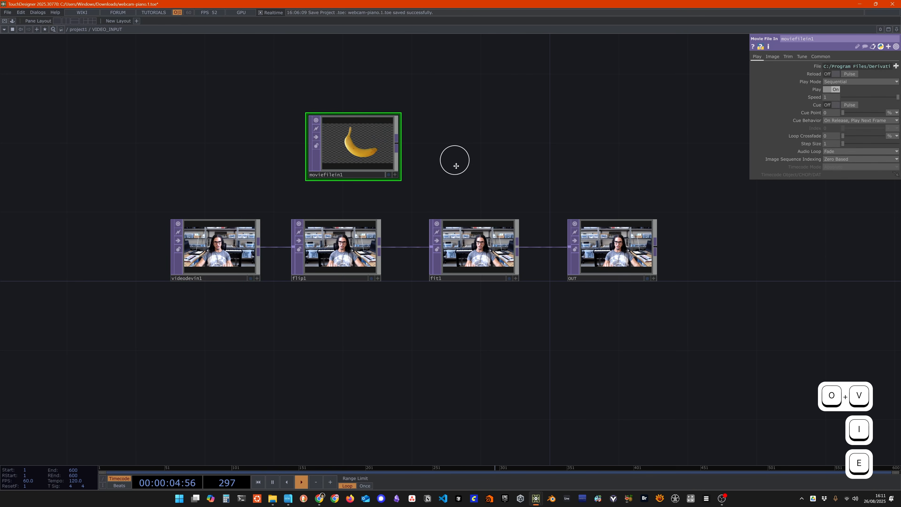
pyautogui.moveTo(455, 159); pyautogui.dragTo(454, 208)
pyautogui.scroll(3, 455, 208)
pyautogui.moveTo(353, 196); pyautogui.dragTo(352, 180)
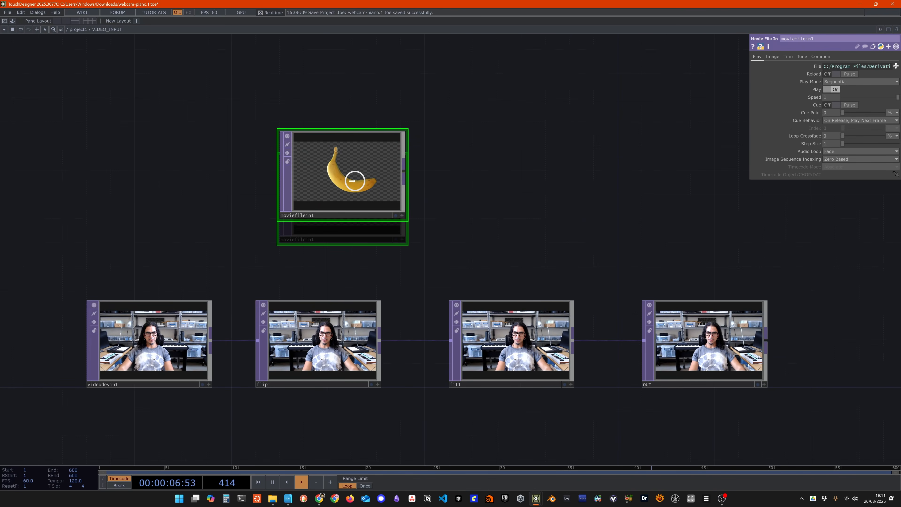
# Load the sample clip Count.mov into the Movie File In TOP, connect it to the Fit TOP's input, and return to project1.
pyautogui.click(897, 66)
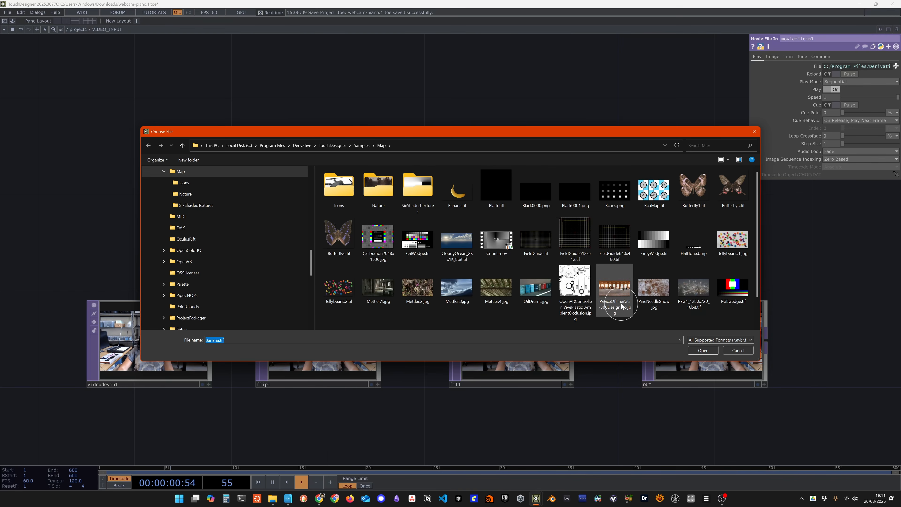
pyautogui.doubleClick(494, 241)
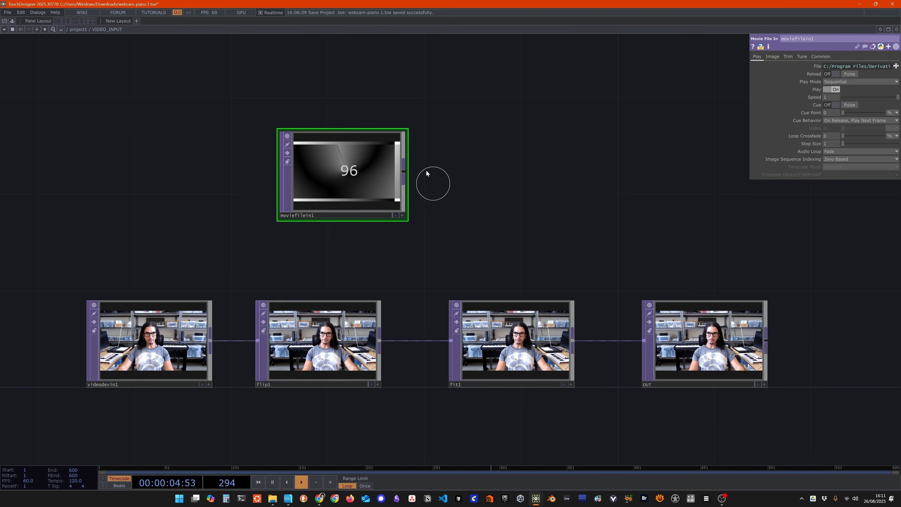
pyautogui.click(405, 173)
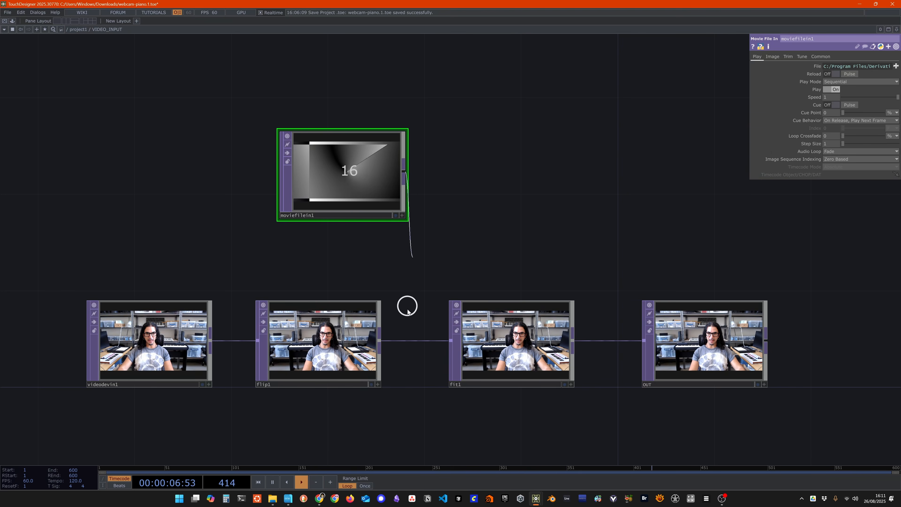
pyautogui.click(444, 340)
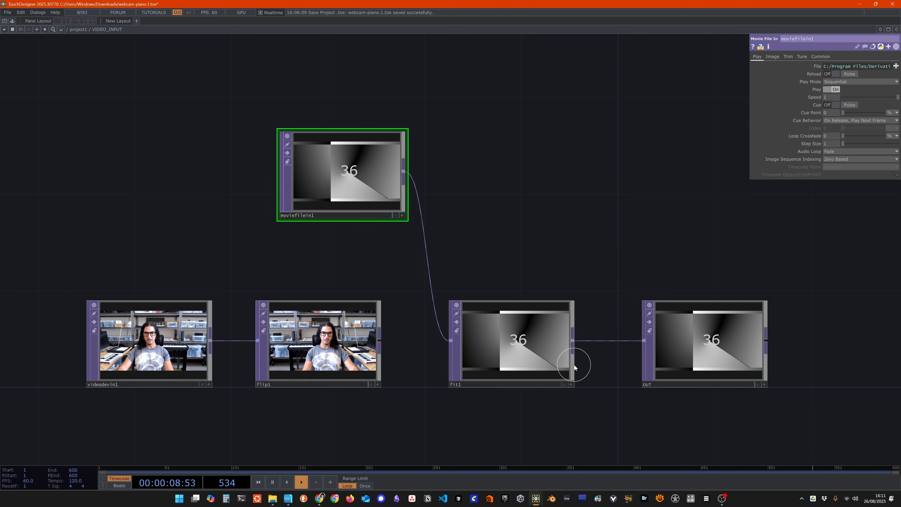
pyautogui.press('u')
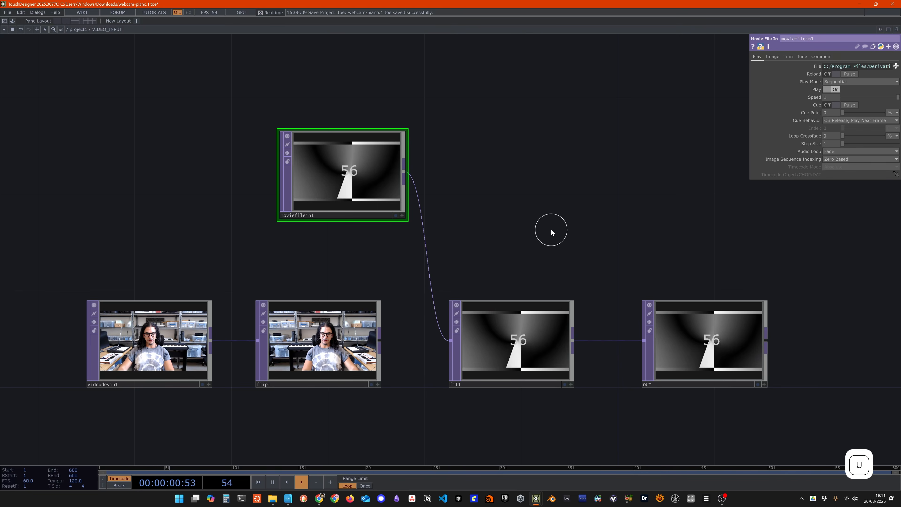
pyautogui.press('Tab')
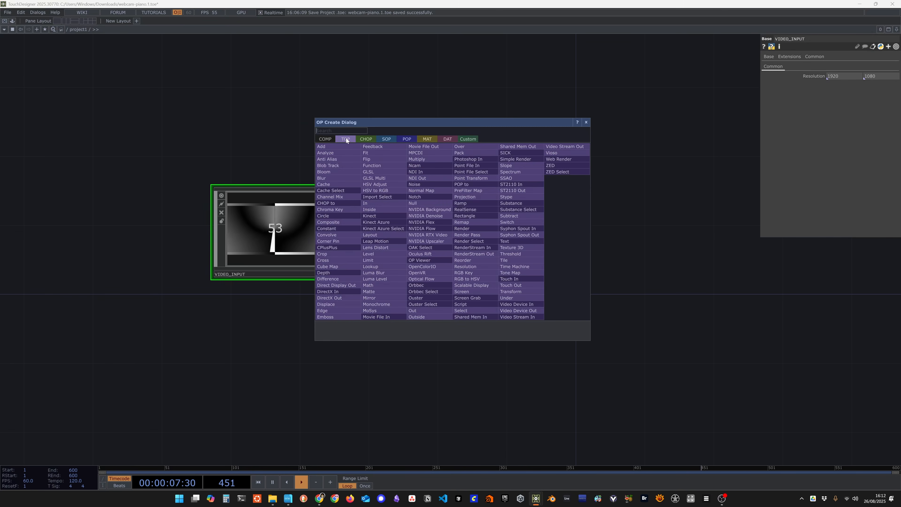
pyautogui.click(324, 139)
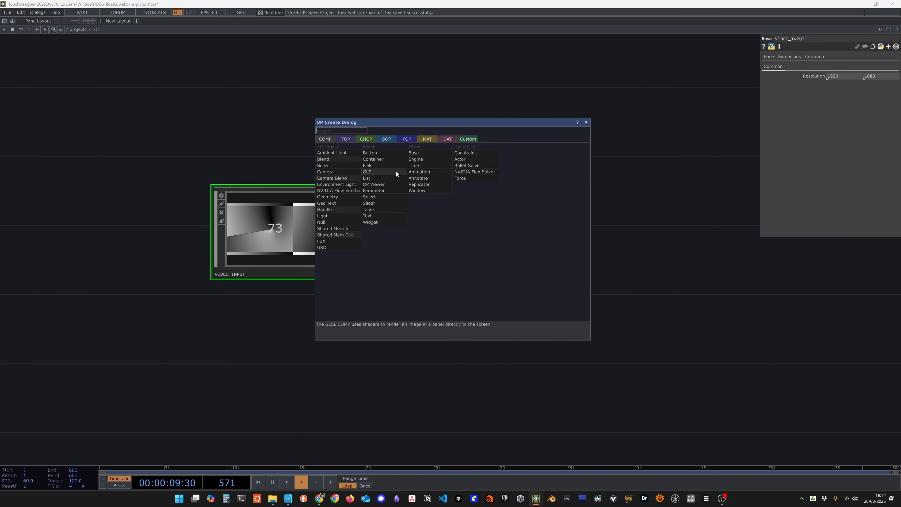
pyautogui.click(416, 153)
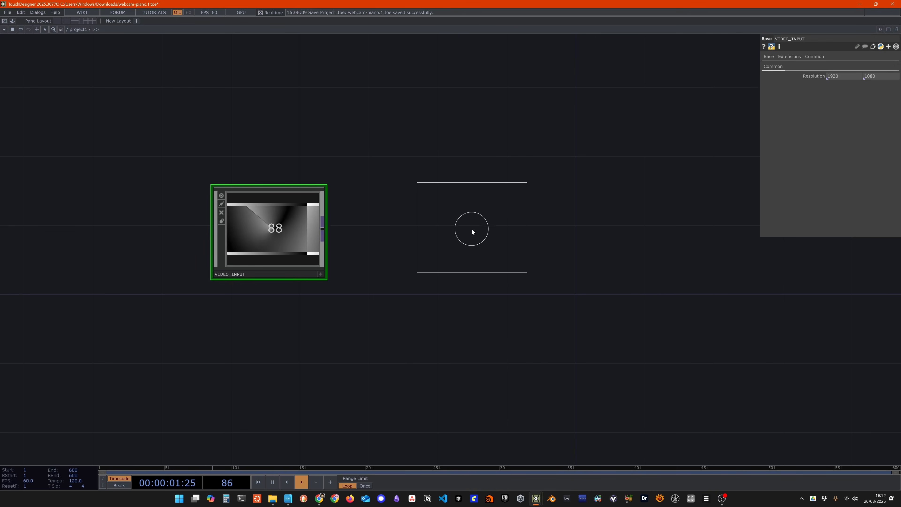
pyautogui.click(473, 233)
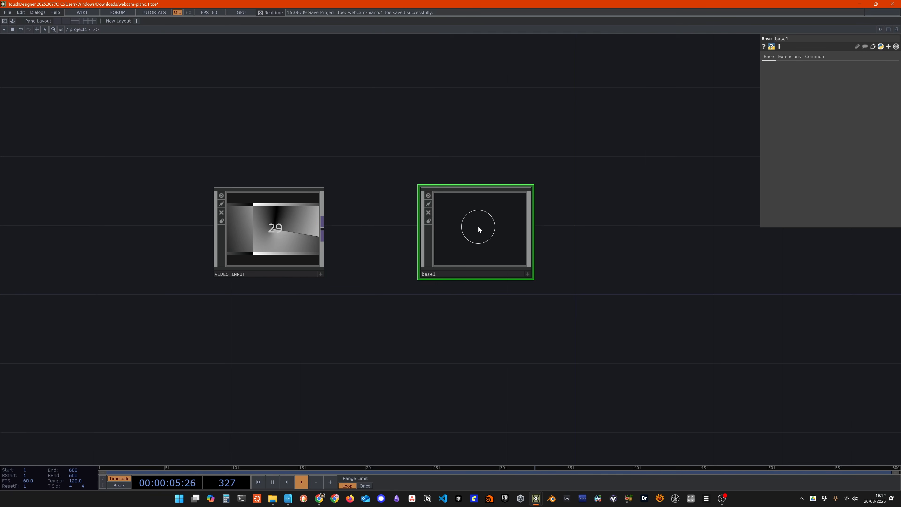
pyautogui.doubleClick(478, 226)
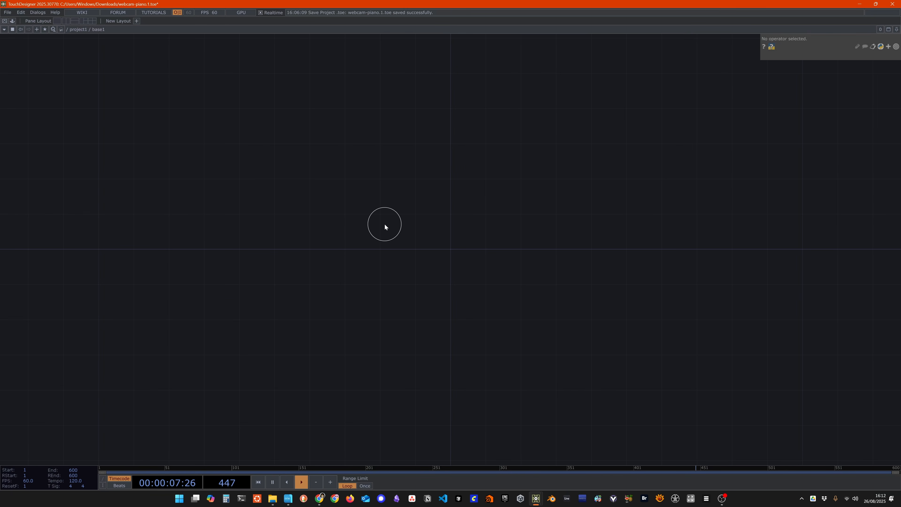
pyautogui.press('Tab')
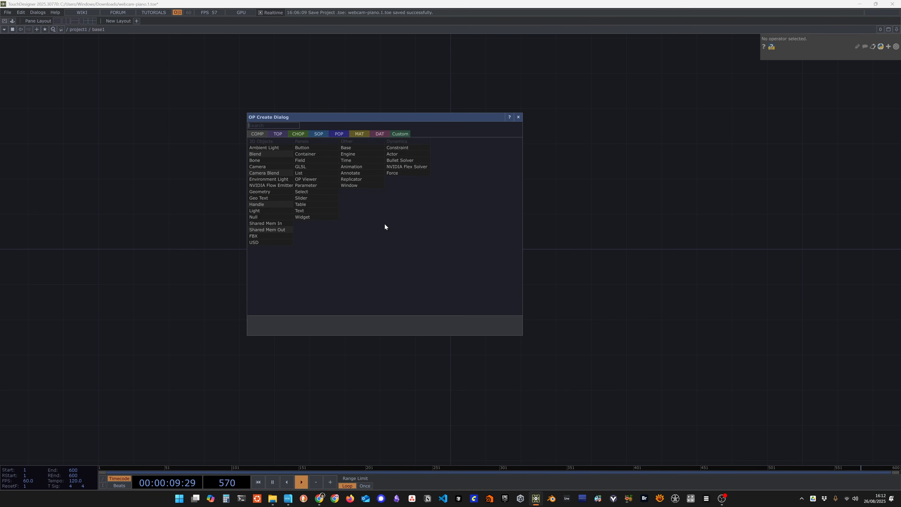
pyautogui.click(279, 134)
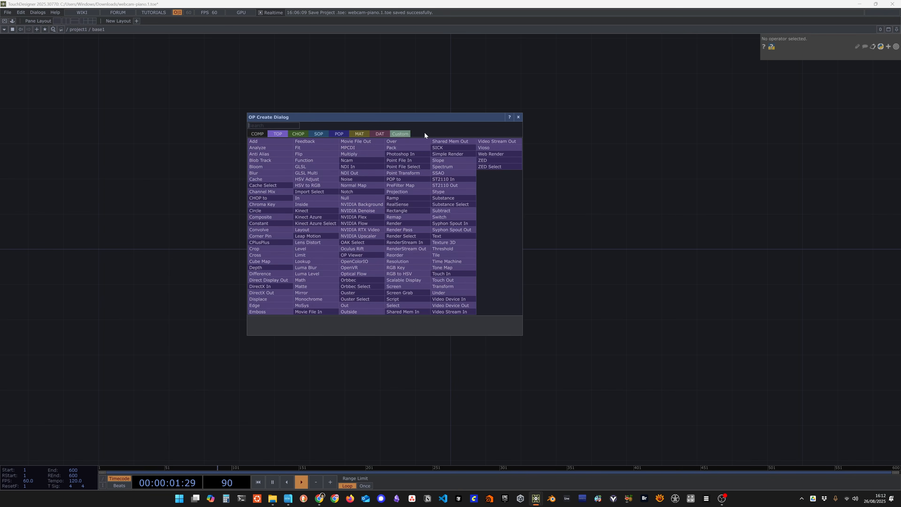
pyautogui.click(519, 118)
pyautogui.press('u')
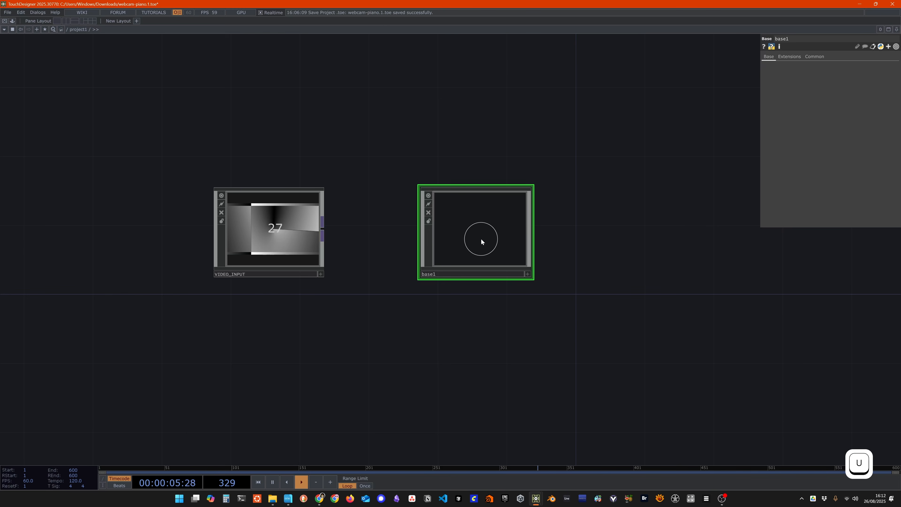
pyautogui.press('Delete')
# Add two Null TOPs in series, the first connected to VIDEO_INPUT's output and the second to the first Null.
pyautogui.press('Tab')
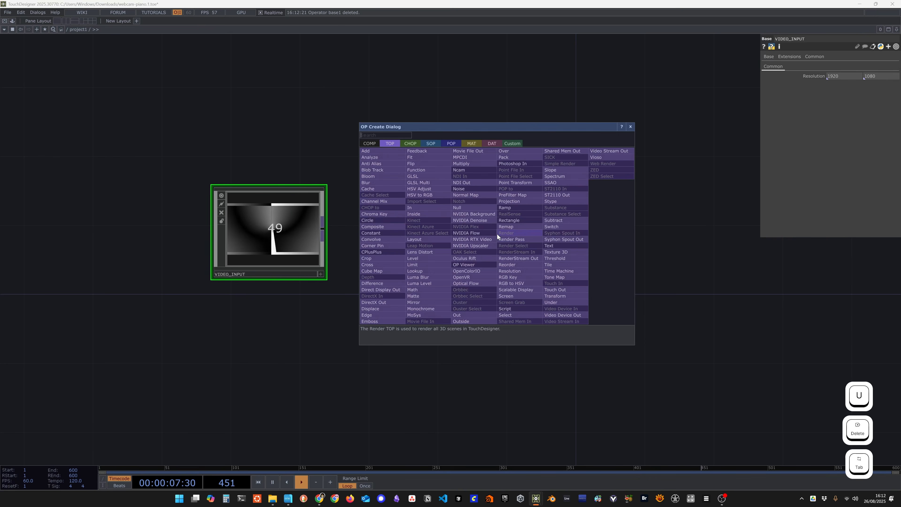
pyautogui.write('null')
pyautogui.press('Return')
pyautogui.click(497, 237)
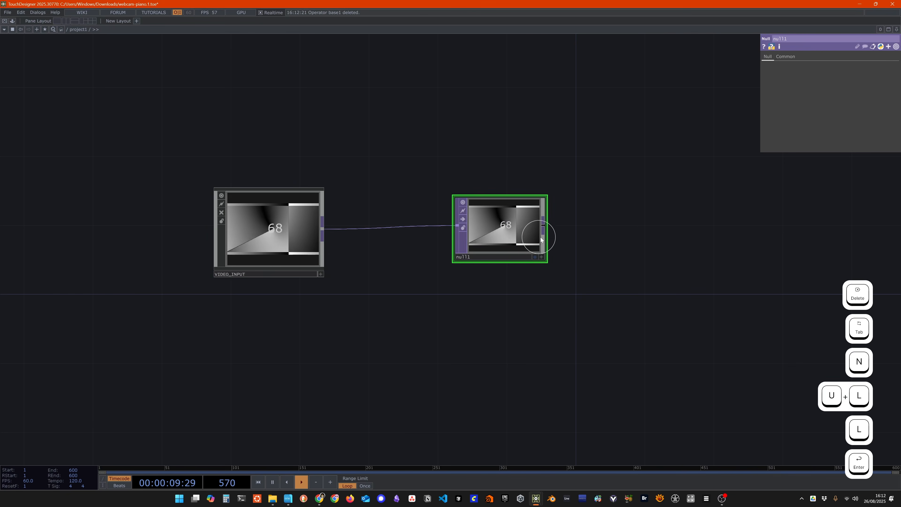
pyautogui.click(543, 229)
pyautogui.press('Tab')
pyautogui.write('null')
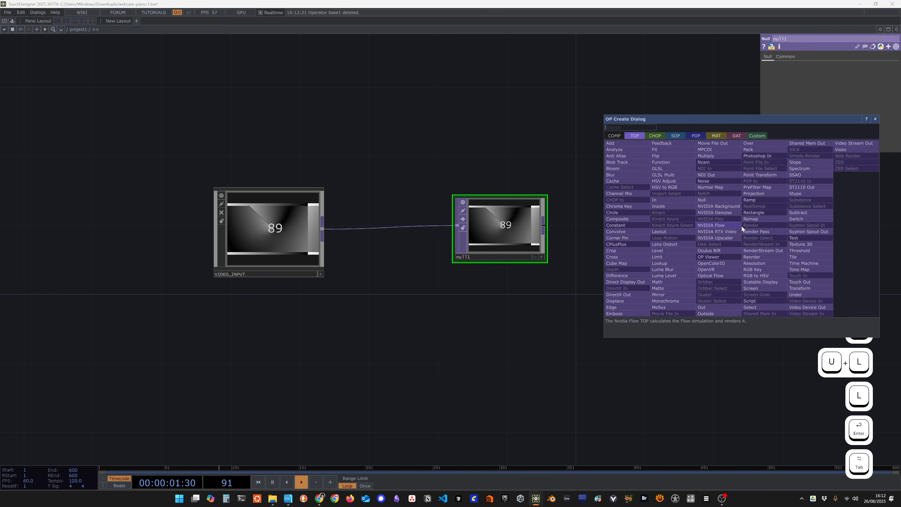
pyautogui.press('Return')
pyautogui.click(742, 228)
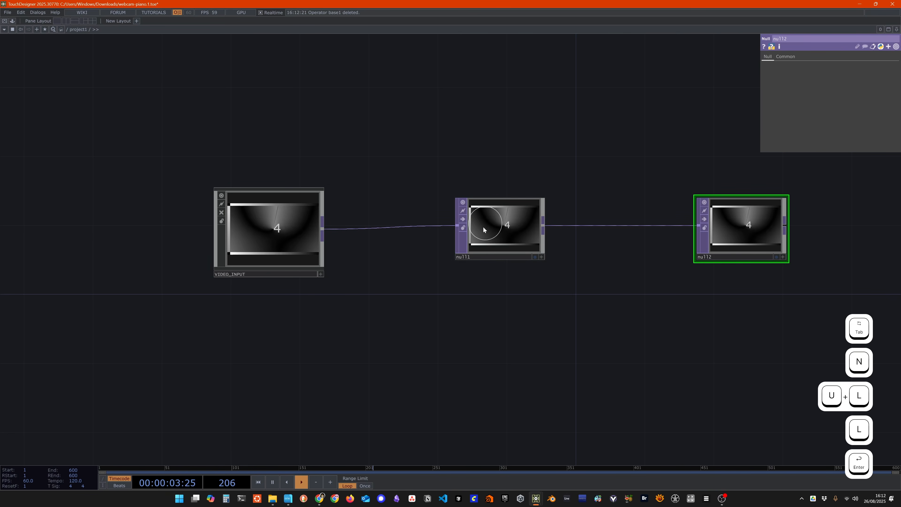
# Collapse the first Null TOP into a Base component between VIDEO_INPUT and the second Null.
pyautogui.click(499, 227)
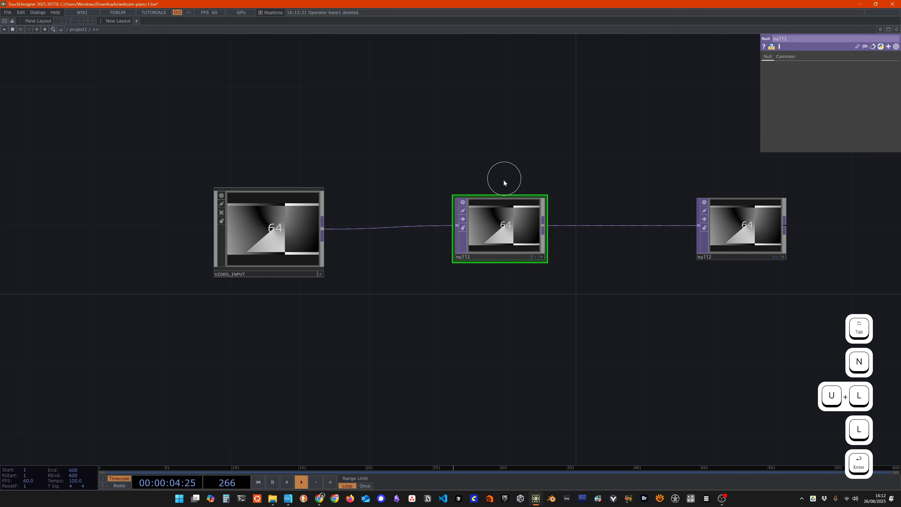
pyautogui.rightClick(499, 123)
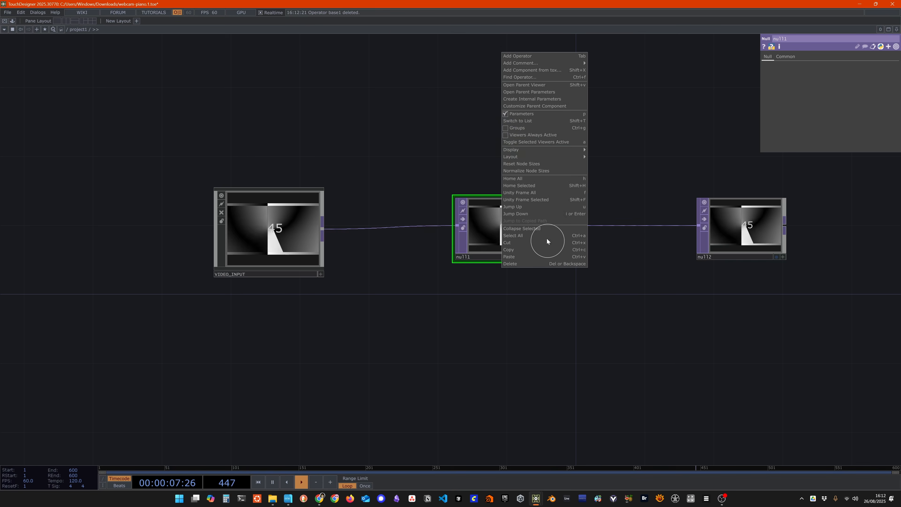
pyautogui.click(539, 227)
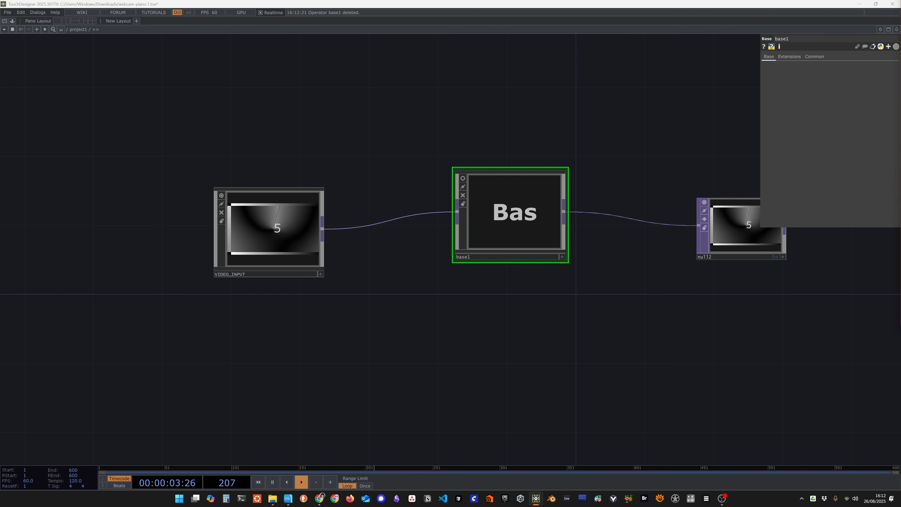
# Rename the new Base component as DIFF, move it beside VIDEO_INPUT, and enter its network.
pyautogui.click(478, 259)
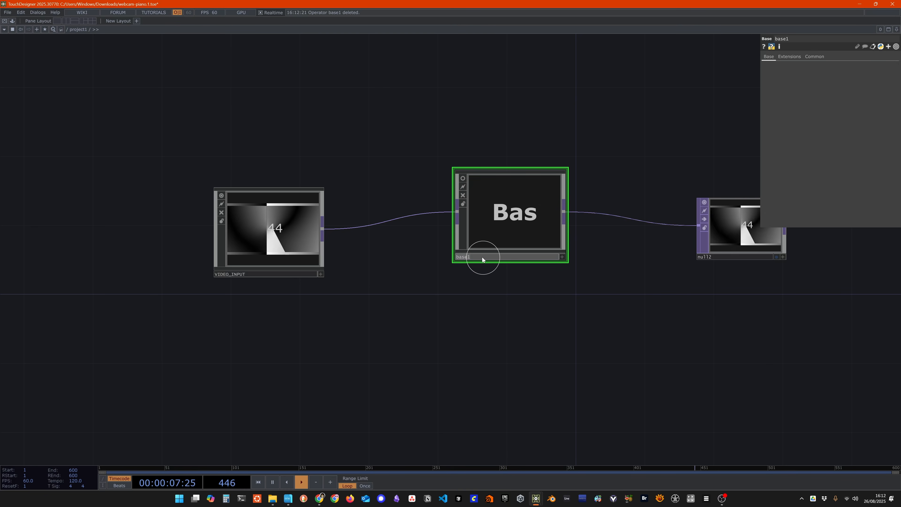
pyautogui.write('DIFF')
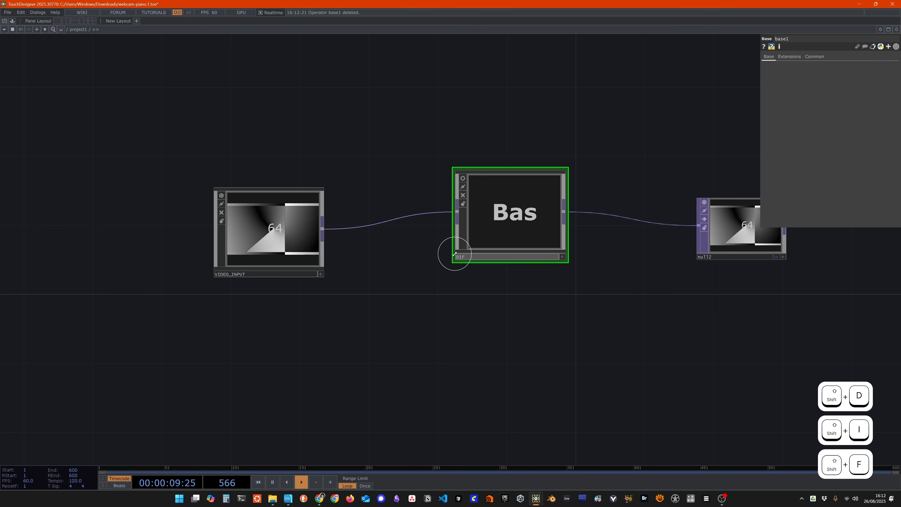
pyautogui.press('Return')
pyautogui.moveTo(507, 225); pyautogui.dragTo(393, 235)
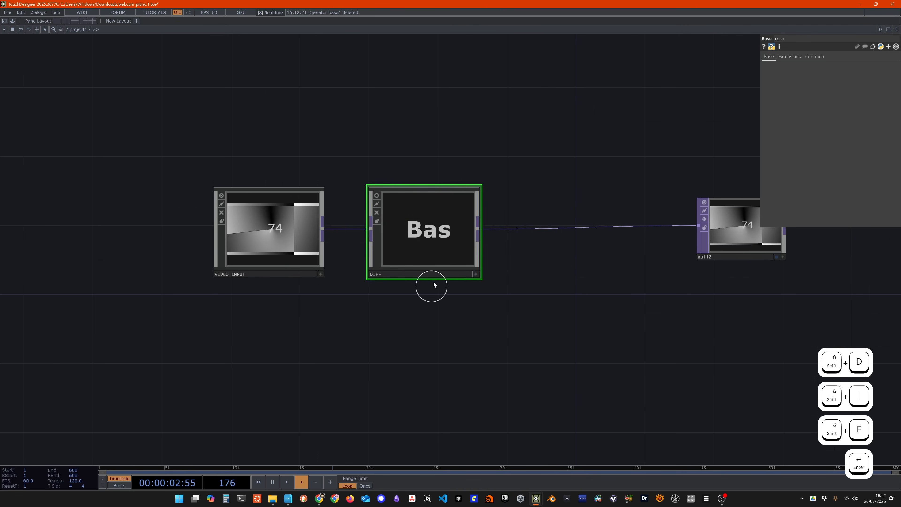
pyautogui.doubleClick(427, 223)
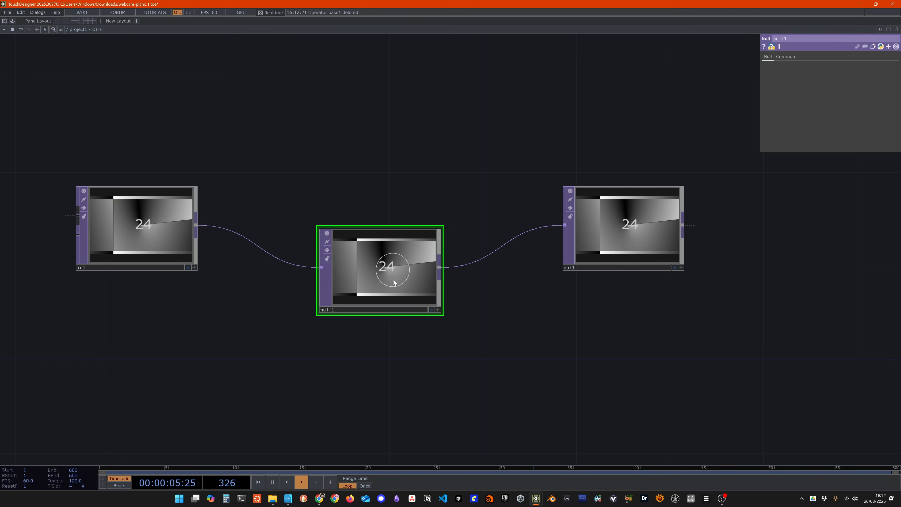
# Spread out the operators inside DIFF and delete the Null TOP between in1 and out1.
pyautogui.moveTo(633, 217); pyautogui.dragTo(835, 235)
pyautogui.click(121, 195)
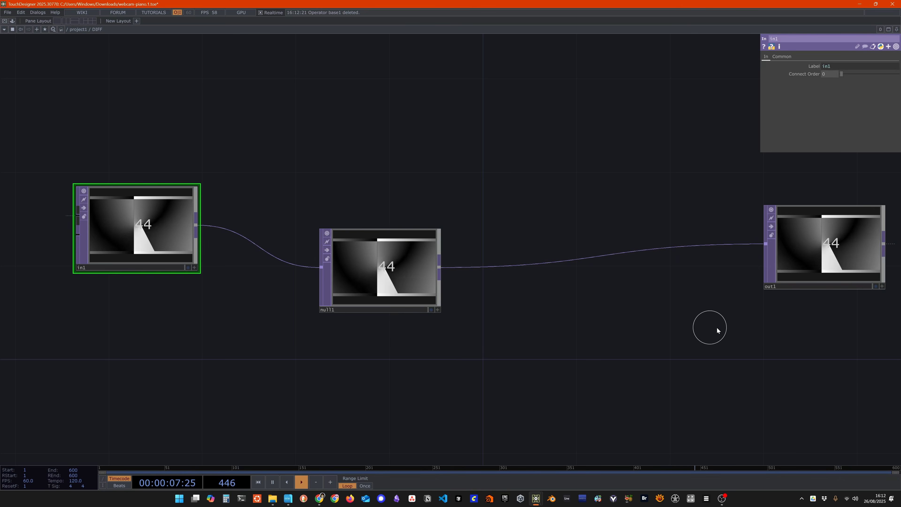
pyautogui.moveTo(401, 265); pyautogui.dragTo(485, 235)
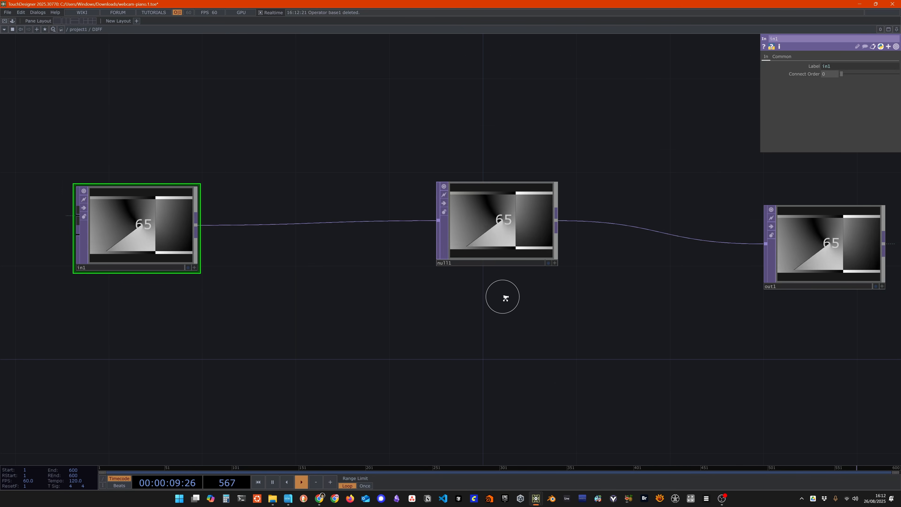
pyautogui.scroll(-3, 501, 258)
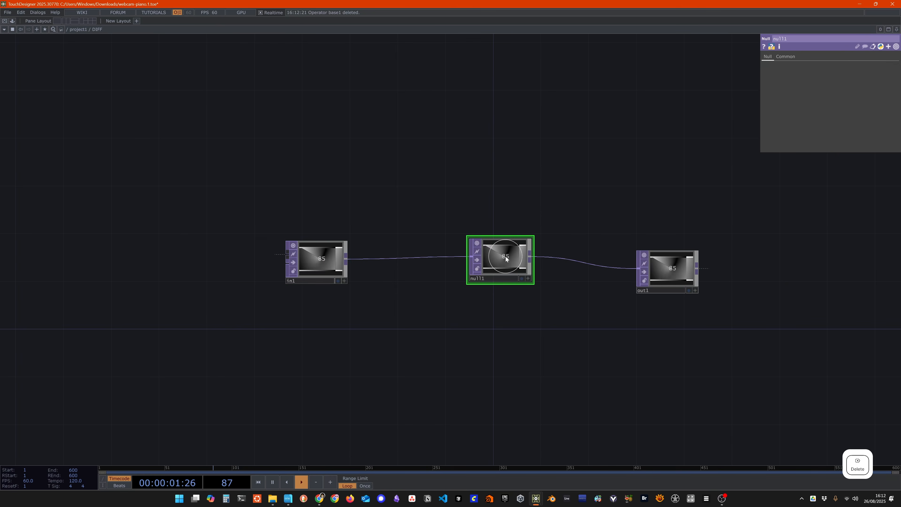
pyautogui.press('Delete')
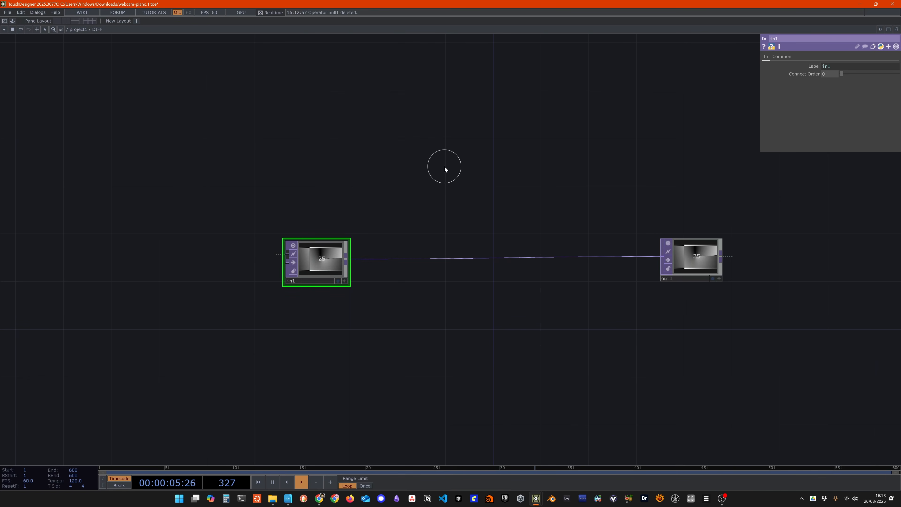
# Add an Optical Flow TOP above the wire between in1 and out1.
pyautogui.scroll(3, 468, 236)
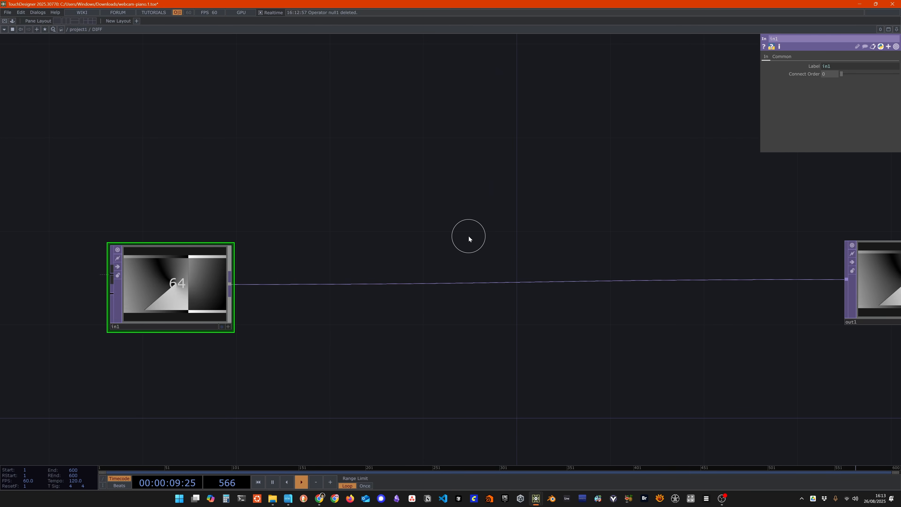
pyautogui.doubleClick(357, 152)
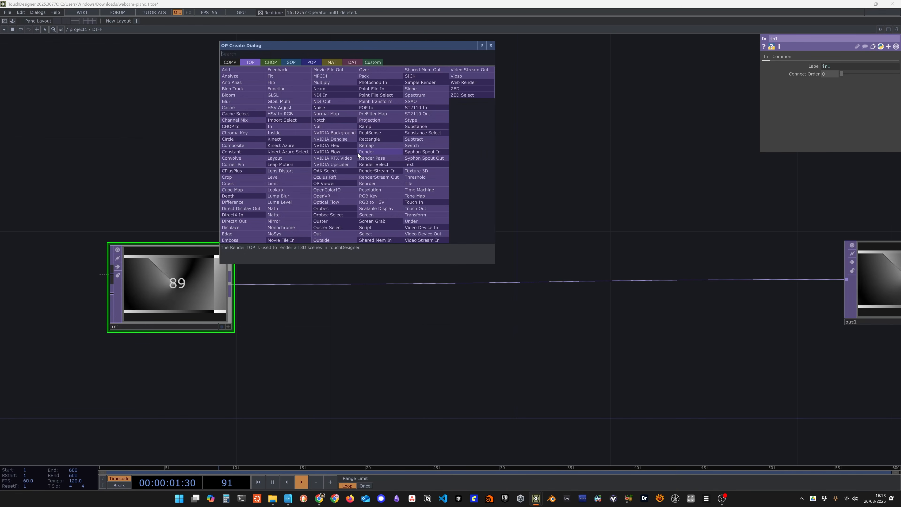
pyautogui.write('opti')
pyautogui.click(332, 202)
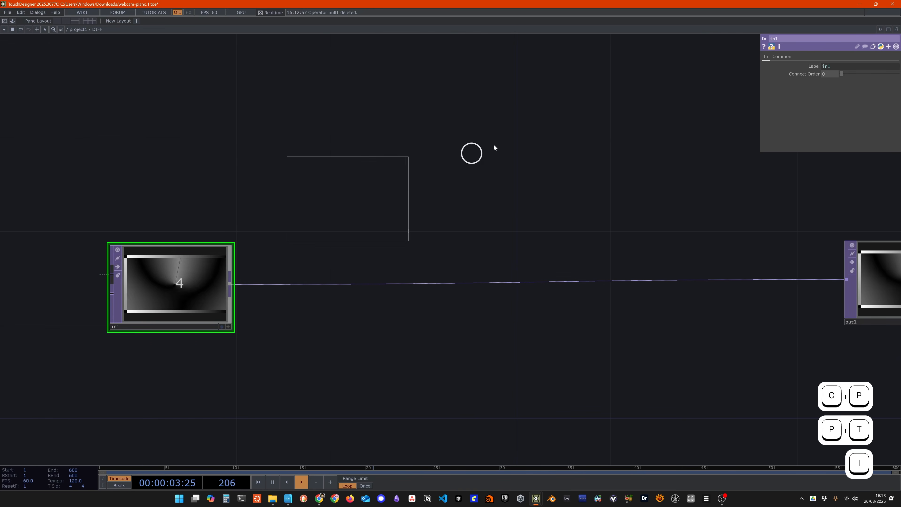
pyautogui.click(515, 127)
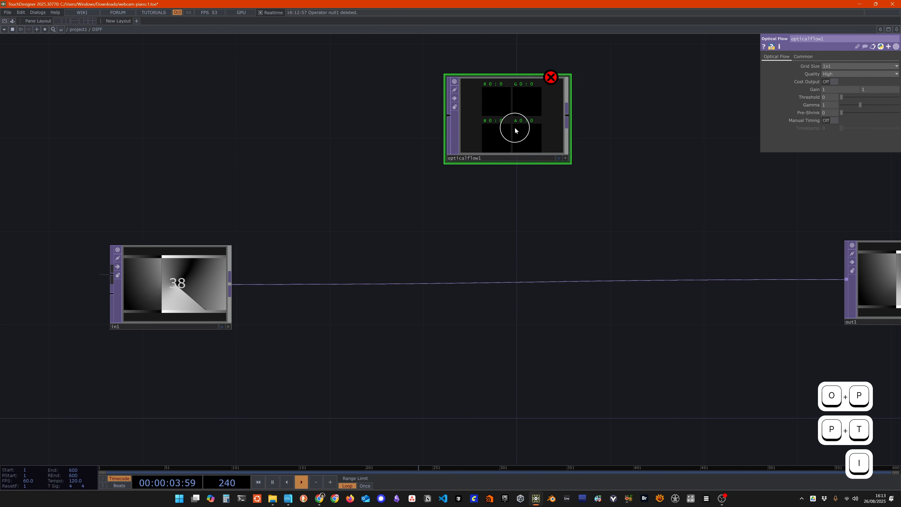
# Place the opticalFlow component from the Palette's Tools collection beside the Optical Flow TOP.
pyautogui.click(12, 21)
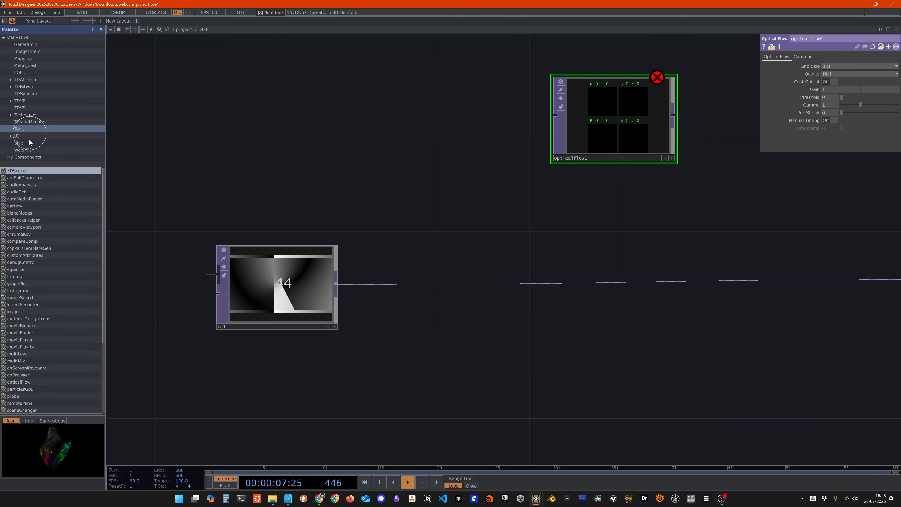
pyautogui.scroll(-5, 64, 300)
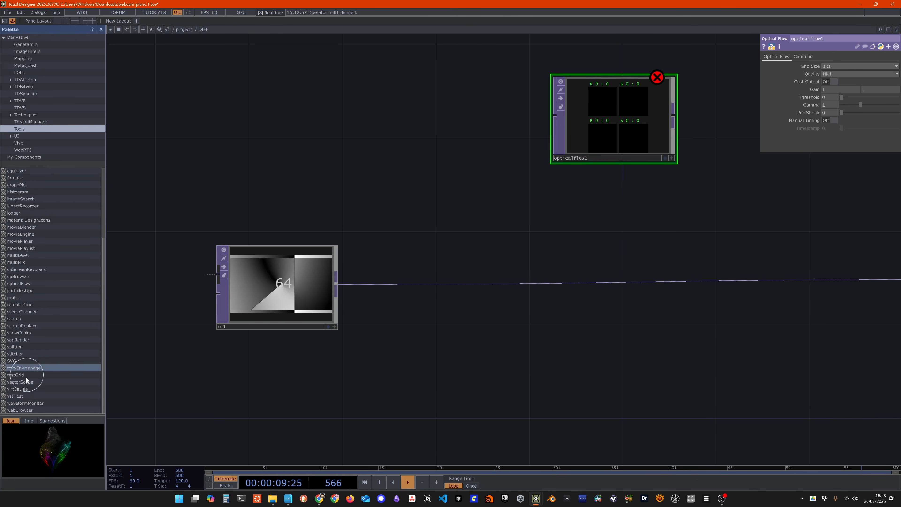
pyautogui.moveTo(28, 284); pyautogui.dragTo(396, 137)
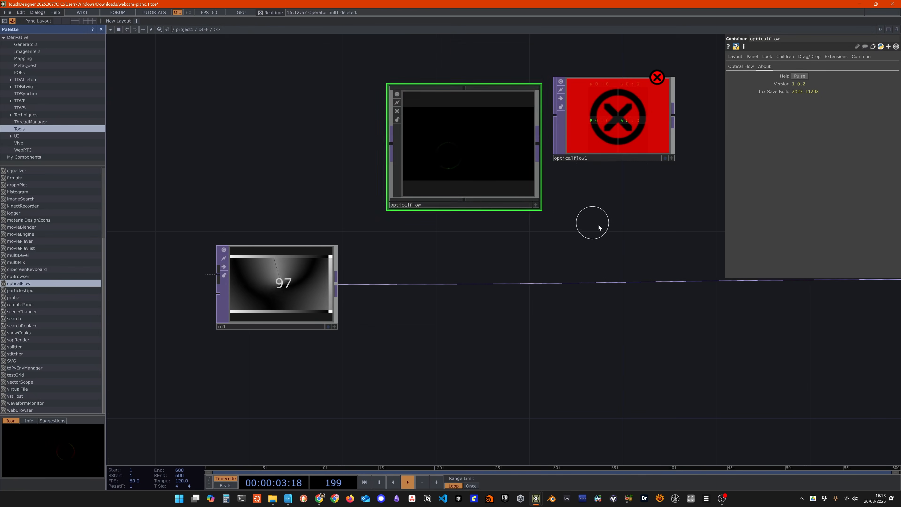
pyautogui.moveTo(565, 223); pyautogui.dragTo(515, 277)
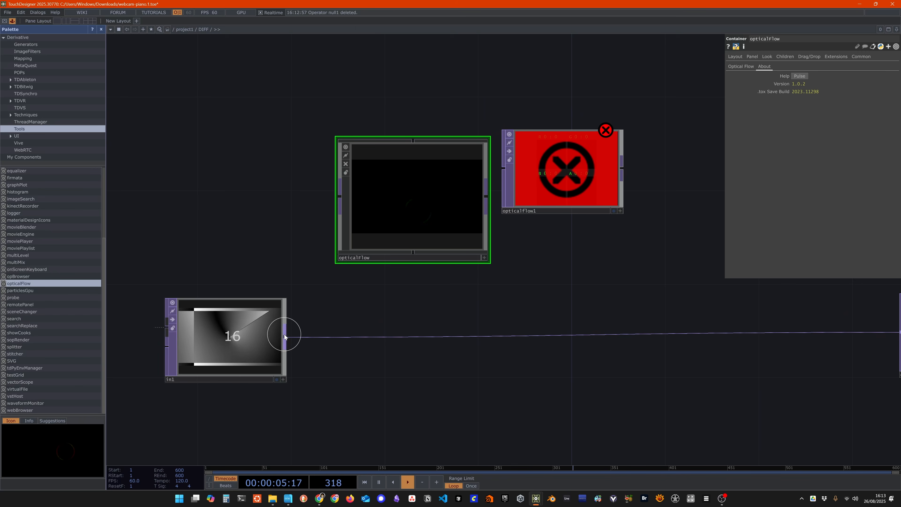
# Connect in1 to both the opticalFlow component and the Optical Flow TOP.
pyautogui.moveTo(285, 335); pyautogui.dragTo(331, 199)
pyautogui.moveTo(431, 227); pyautogui.dragTo(380, 161)
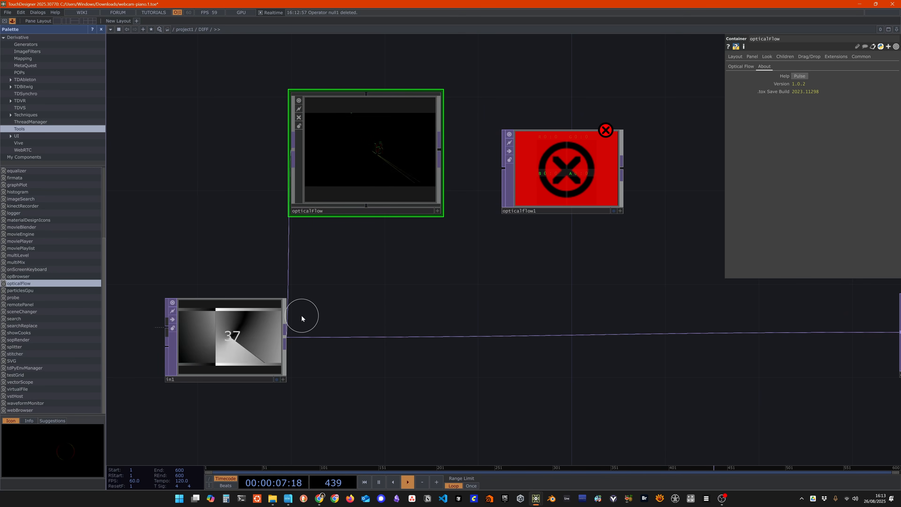
pyautogui.moveTo(289, 336); pyautogui.dragTo(503, 169)
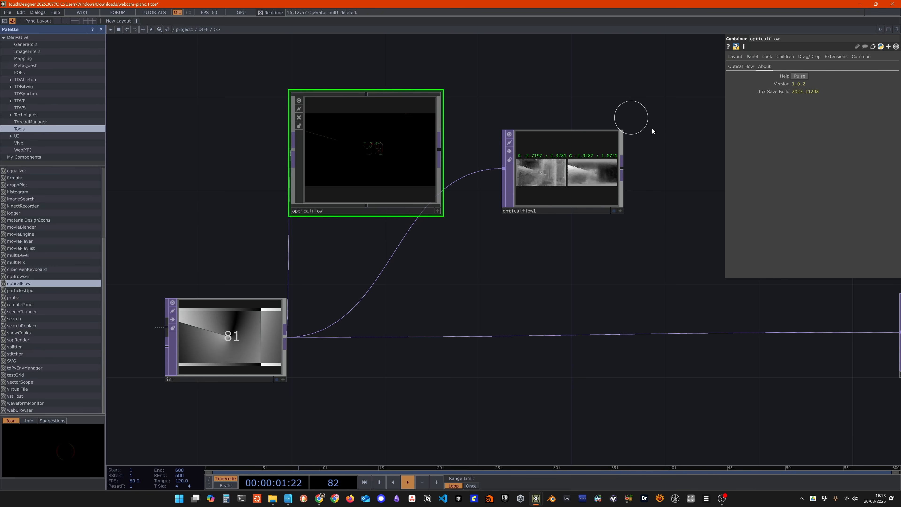
# Delete the opticalFlow component and the Optical Flow TOP from DIFF.
pyautogui.moveTo(661, 239); pyautogui.dragTo(351, 71)
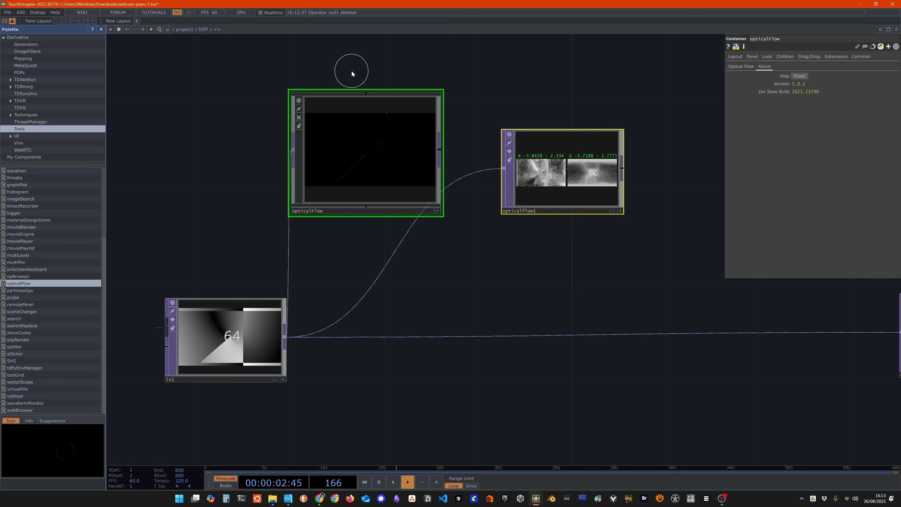
pyautogui.press('Delete')
pyautogui.moveTo(511, 251); pyautogui.dragTo(530, 244)
pyautogui.moveTo(531, 244); pyautogui.dragTo(582, 257, button='middle')
pyautogui.moveTo(581, 258); pyautogui.dragTo(528, 241)
pyautogui.moveTo(488, 244); pyautogui.dragTo(454, 245, button='middle')
pyautogui.moveTo(454, 258); pyautogui.dragTo(464, 276)
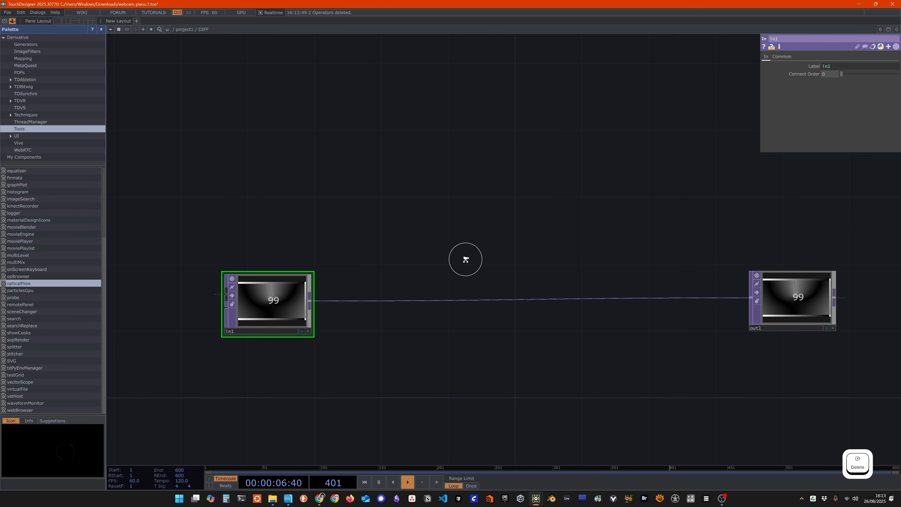
# Insert a Cache TOP on the wire between in1 and out1.
pyautogui.scroll(3, 465, 259)
pyautogui.scroll(-3, 385, 291)
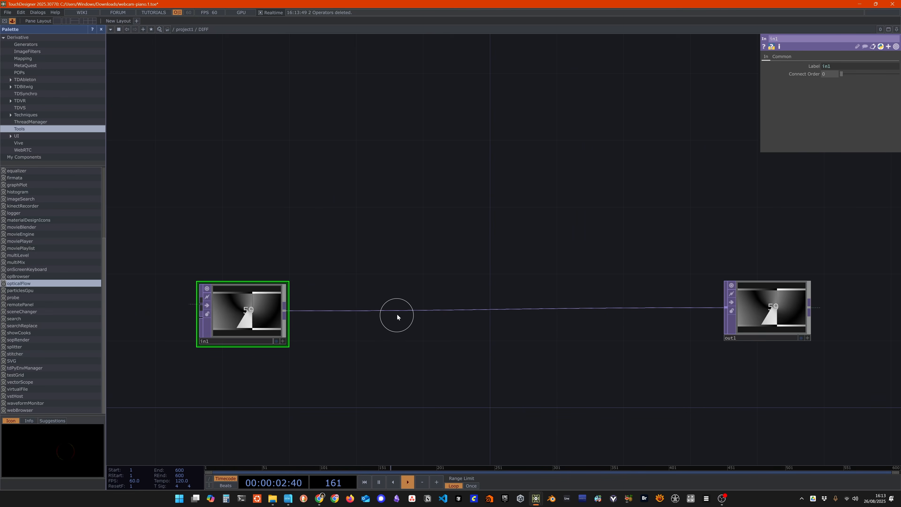
pyautogui.rightClick(369, 309)
pyautogui.click(392, 299)
pyautogui.write('cache')
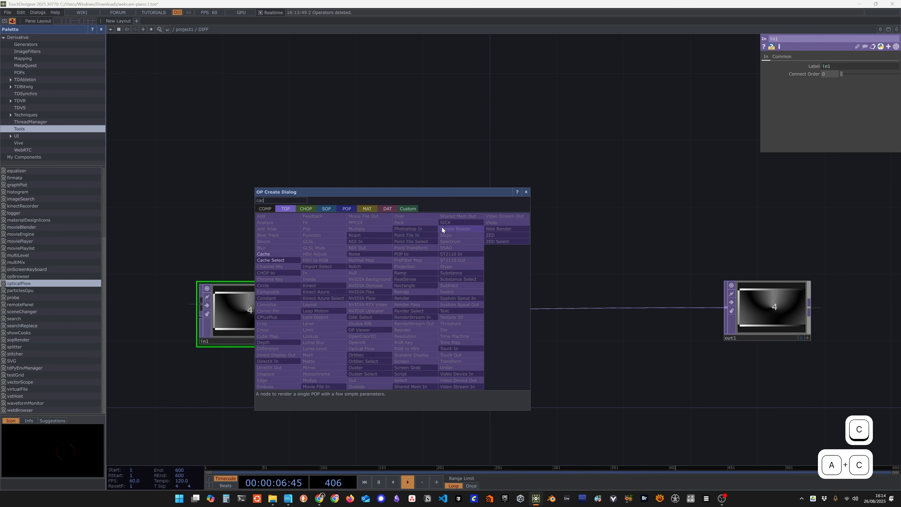
pyautogui.click(271, 253)
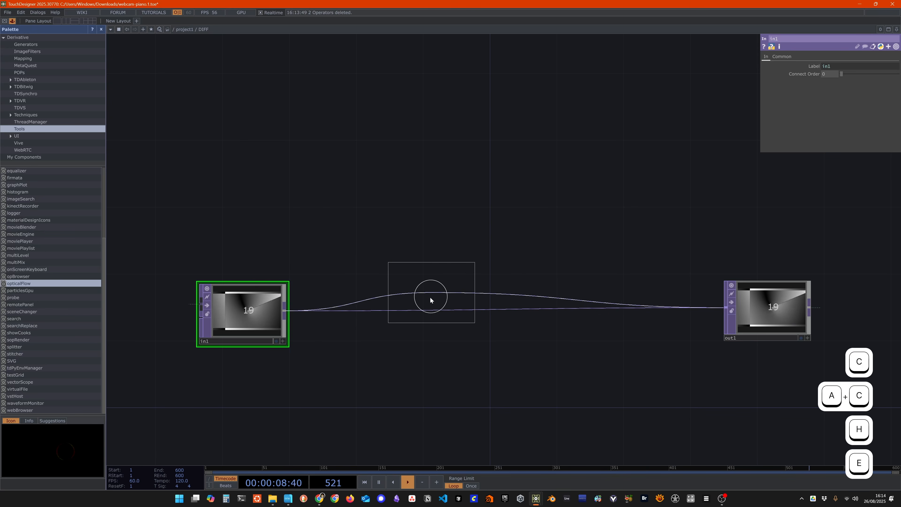
pyautogui.click(422, 309)
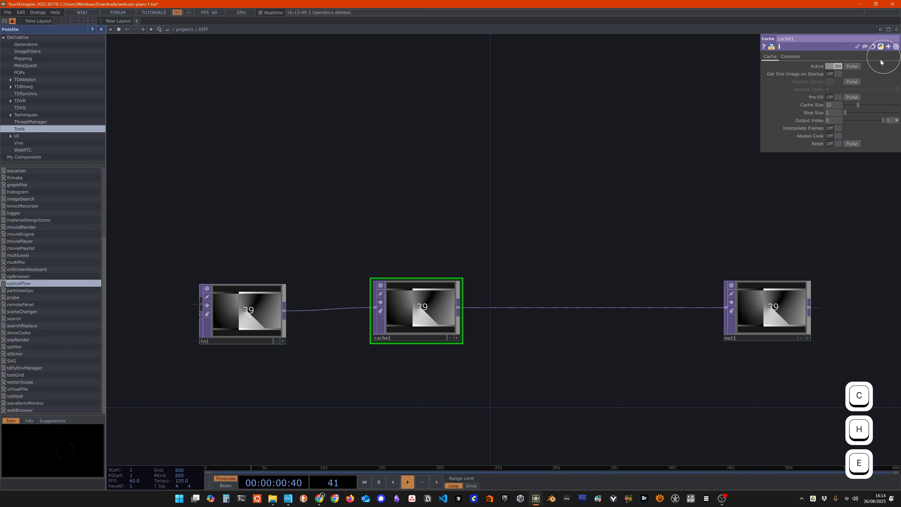
# Add a Cache Select TOP below the Cache TOP and set its Cache TOP reference to cache1.
pyautogui.click(820, 103)
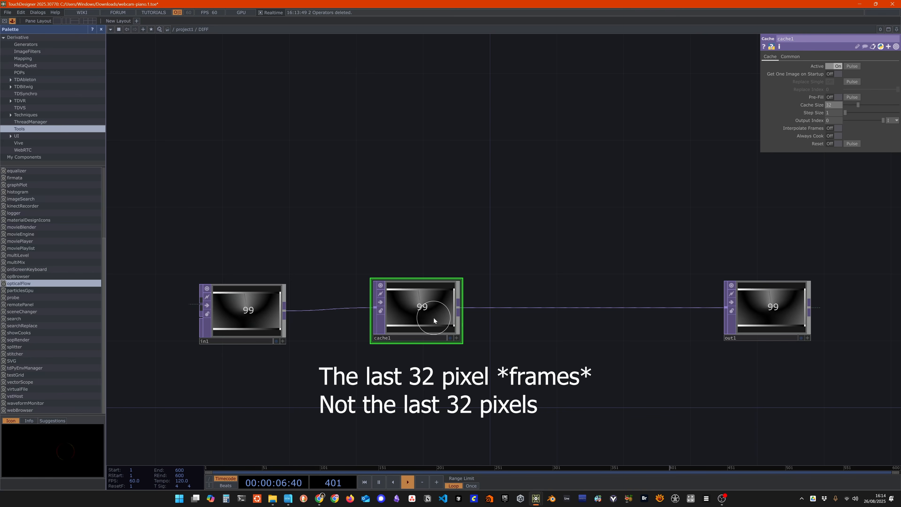
pyautogui.moveTo(425, 393); pyautogui.dragTo(419, 303)
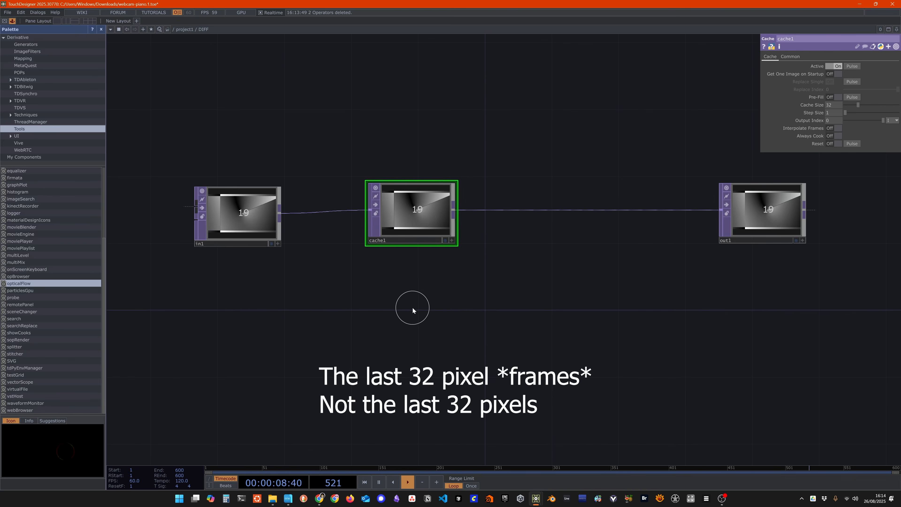
pyautogui.press('Tab')
pyautogui.write('cache')
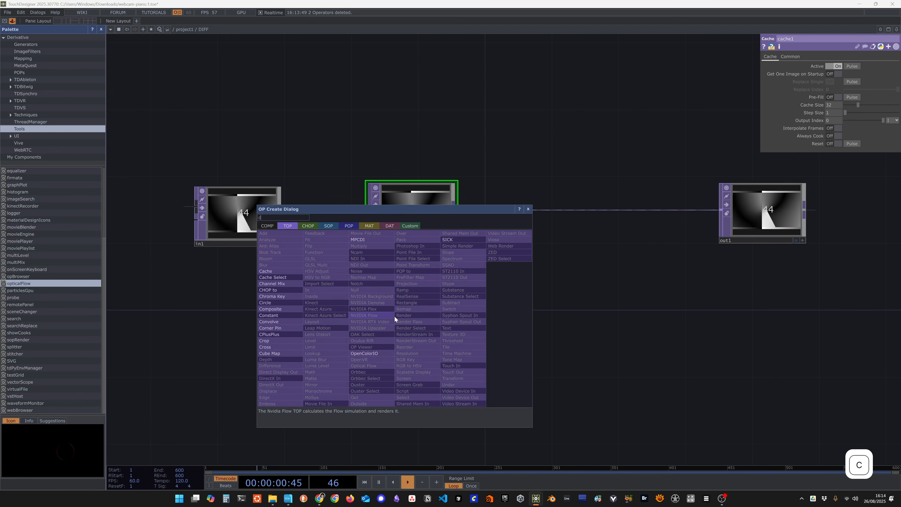
pyautogui.click(278, 277)
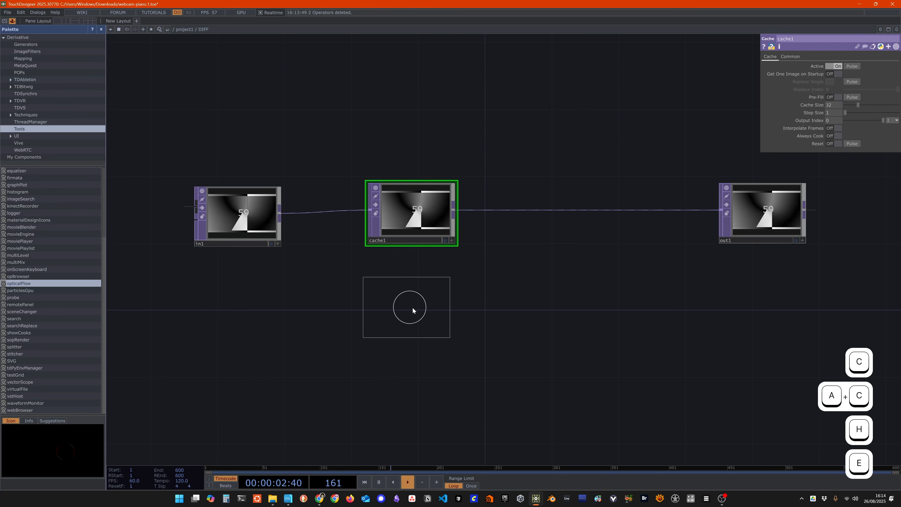
pyautogui.click(413, 304)
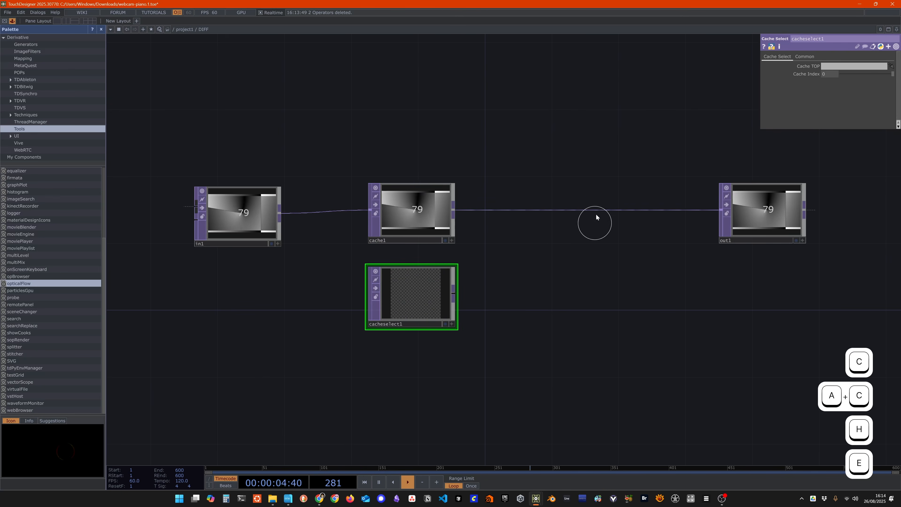
pyautogui.moveTo(419, 211); pyautogui.dragTo(852, 66)
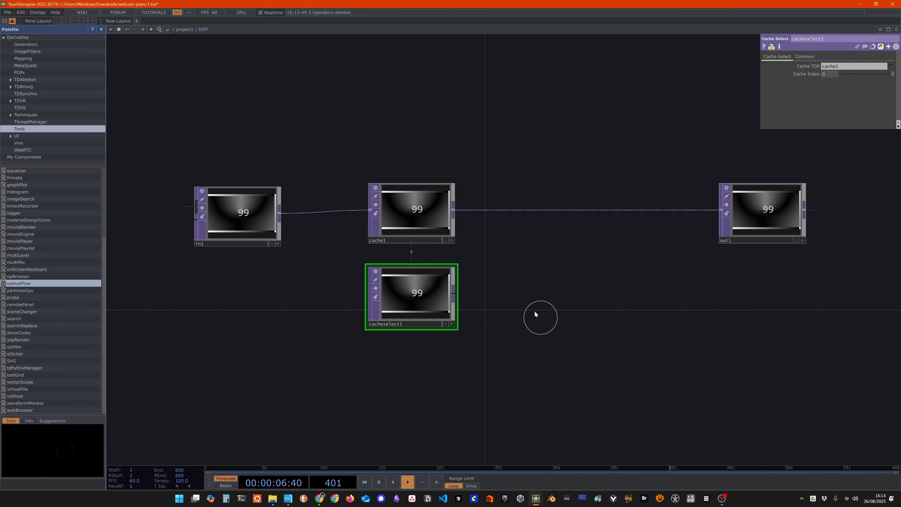
# Pause the timeline and try Cache Index values of -1 and -5 on the Cache Select TOP.
pyautogui.moveTo(535, 310); pyautogui.dragTo(541, 349)
pyautogui.scroll(3, 515, 330)
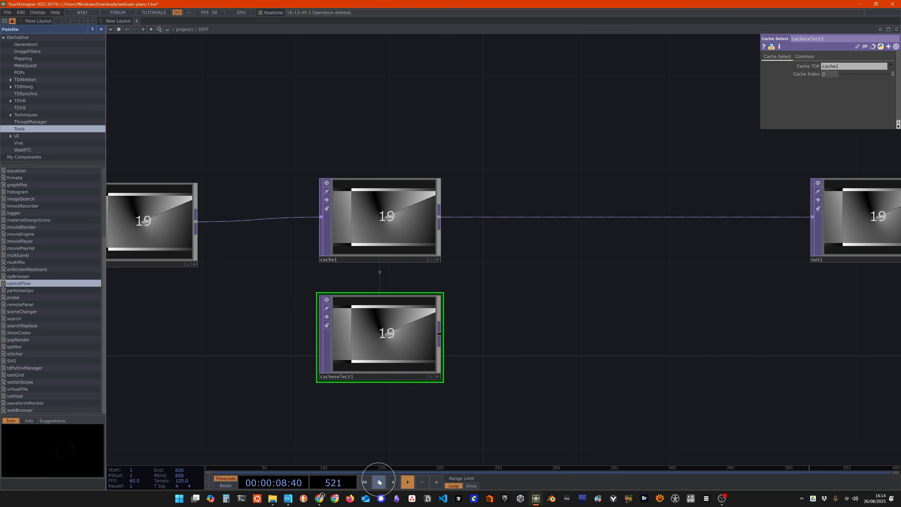
pyautogui.click(379, 482)
pyautogui.moveTo(465, 368); pyautogui.dragTo(614, 318)
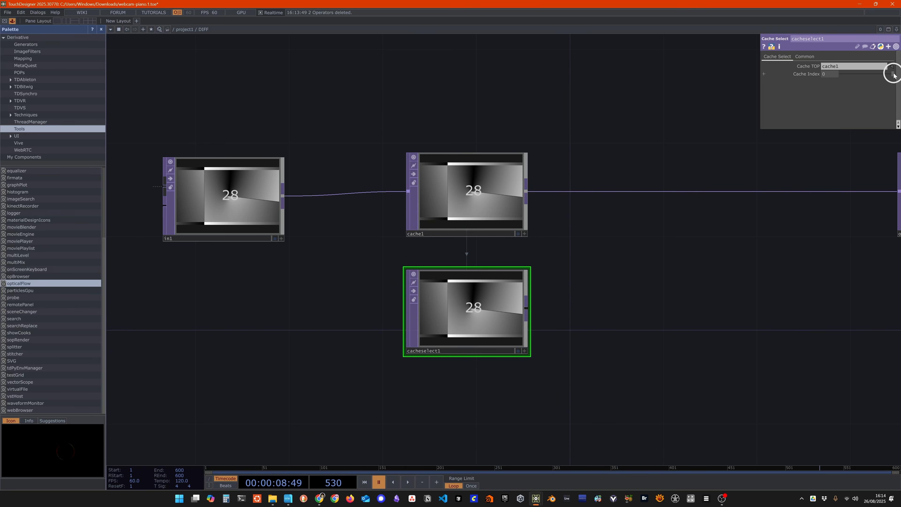
pyautogui.moveTo(893, 75); pyautogui.dragTo(892, 74)
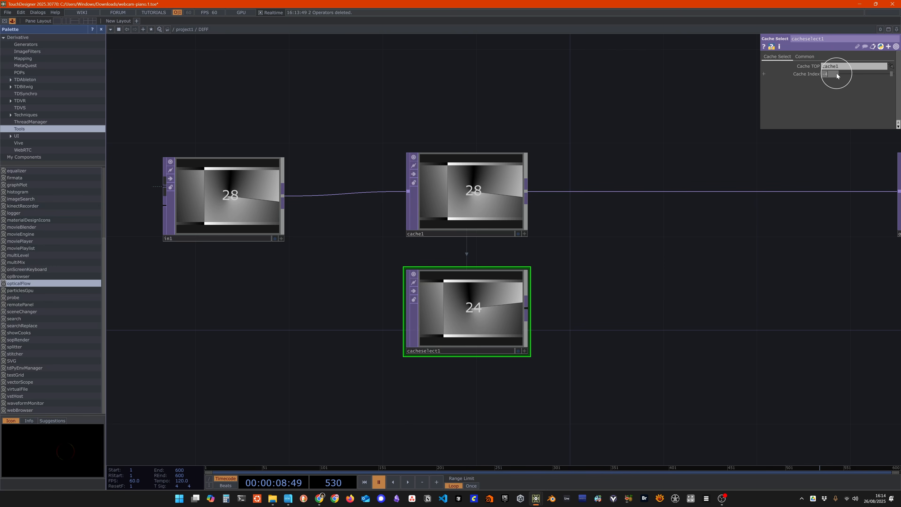
pyautogui.write('1')
pyautogui.press('Return')
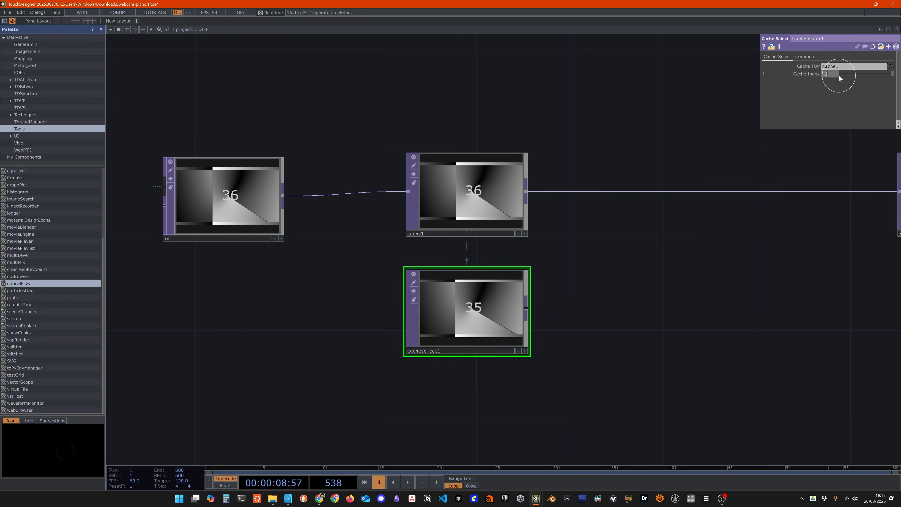
pyautogui.press('Return')
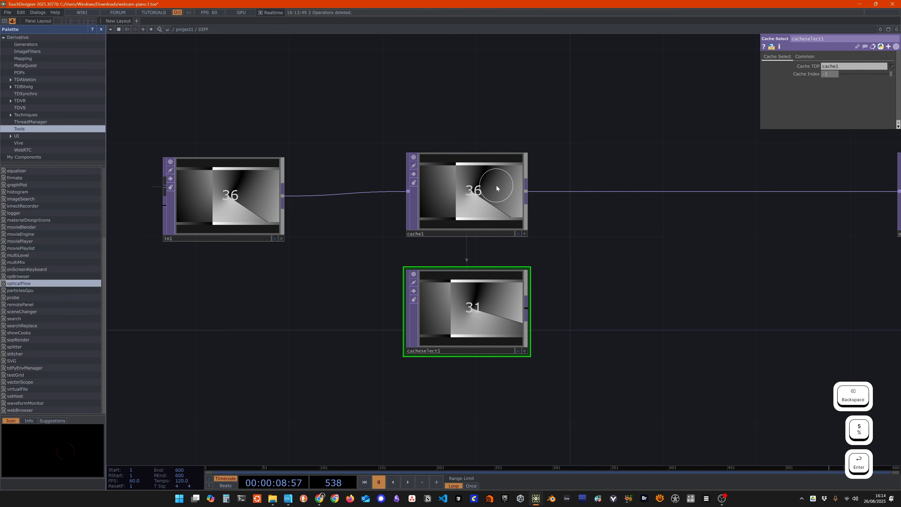
# Step the paused timeline forward frame by frame to compare in1's current frame with the Cache Select TOP's delayed frame.
pyautogui.click(214, 189)
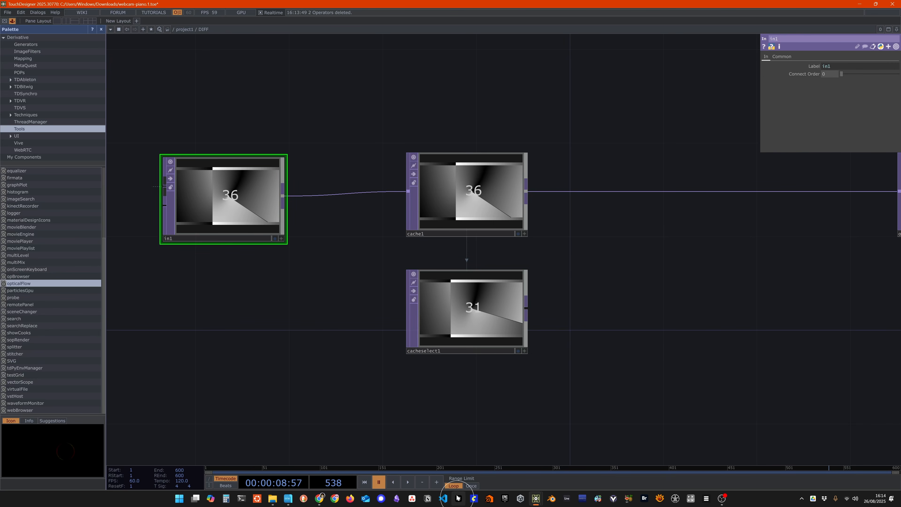
pyautogui.click(436, 484)
pyautogui.click(437, 484)
pyautogui.click(437, 484)
pyautogui.click(437, 484)
pyautogui.click(437, 485)
pyautogui.click(437, 484)
pyautogui.click(437, 484)
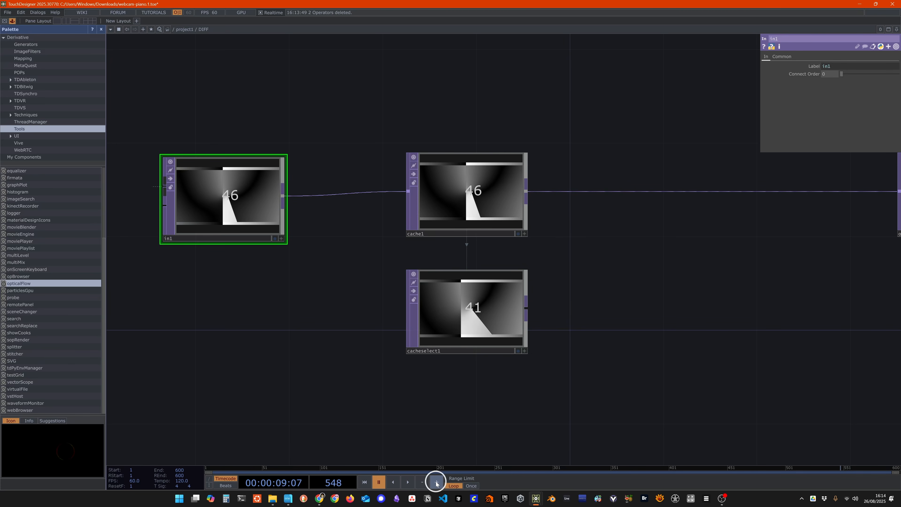
pyautogui.click(437, 484)
pyautogui.click(437, 485)
pyautogui.click(437, 484)
pyautogui.click(436, 484)
pyautogui.click(437, 485)
pyautogui.click(437, 484)
pyautogui.click(436, 484)
pyautogui.click(437, 484)
pyautogui.click(437, 485)
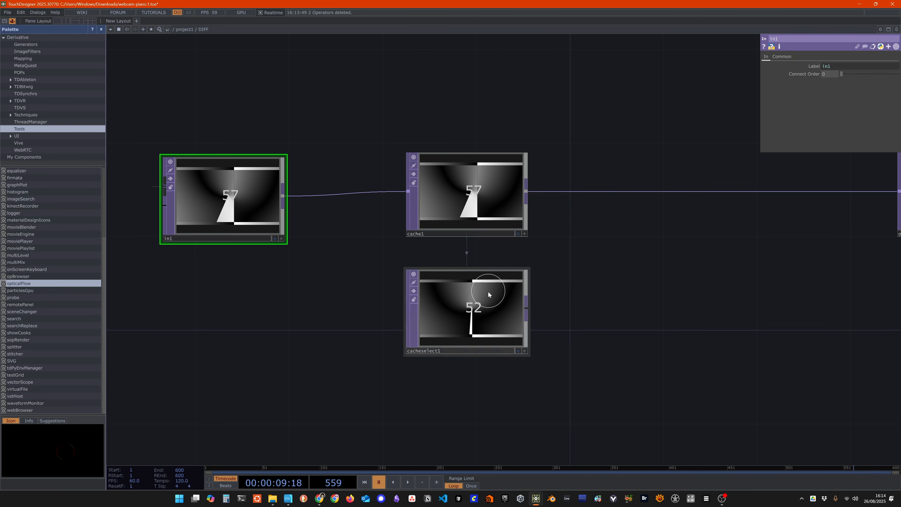
# Delete the Cache Select TOP from the DIFF network.
pyautogui.click(476, 309)
pyautogui.moveTo(475, 309); pyautogui.dragTo(458, 368)
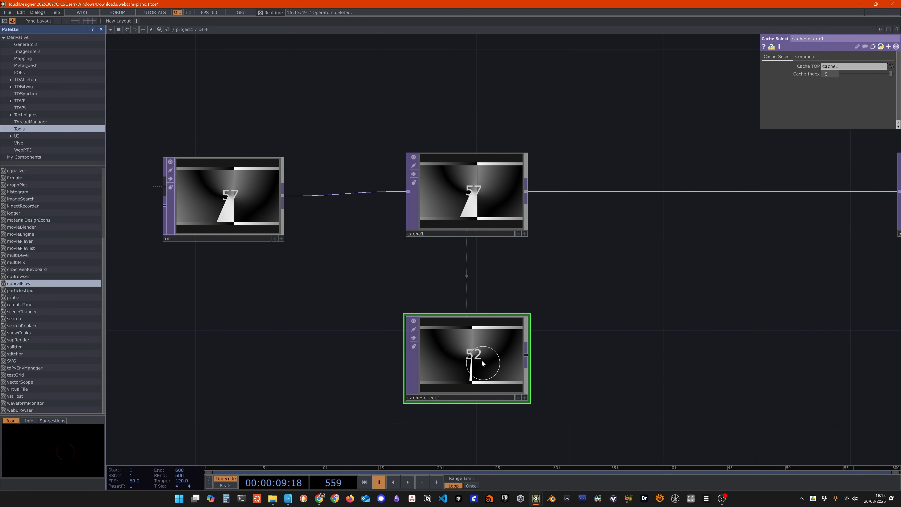
pyautogui.press('Delete')
# Move the Cache TOP above the line between in1 and out1 and set its Output Index to -1.
pyautogui.click(466, 177)
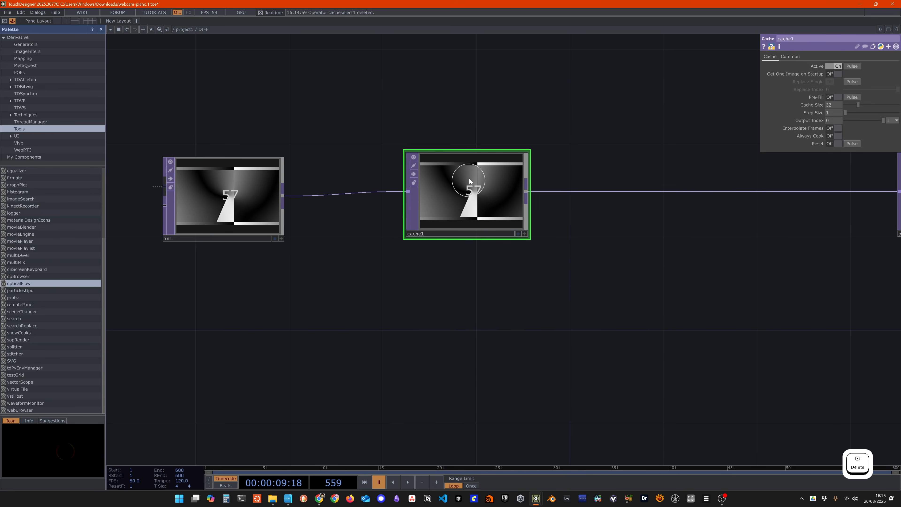
pyautogui.moveTo(469, 179); pyautogui.dragTo(469, 85)
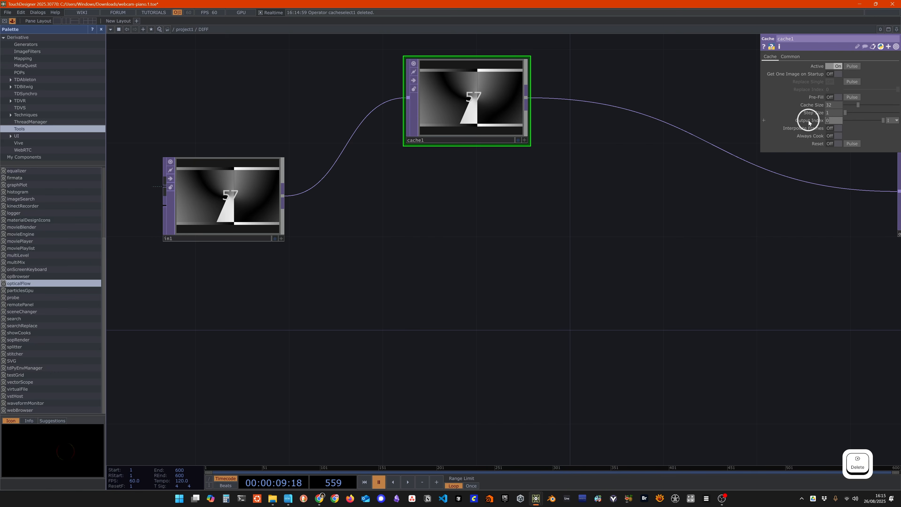
pyautogui.write('-1')
pyautogui.press('Return')
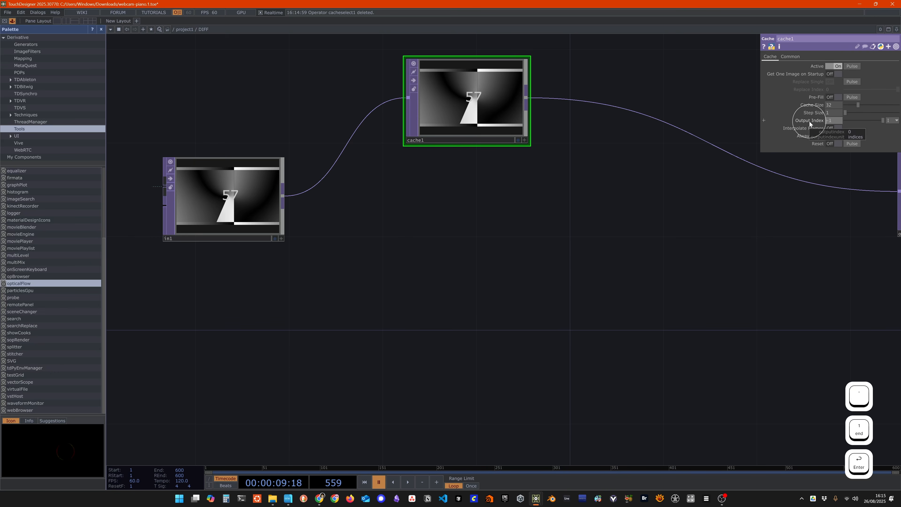
# Step the timeline forward, reset the Cache TOP's Output Index to -1, and play and pause to compare in1 with cache1.
pyautogui.click(437, 482)
pyautogui.click(228, 198)
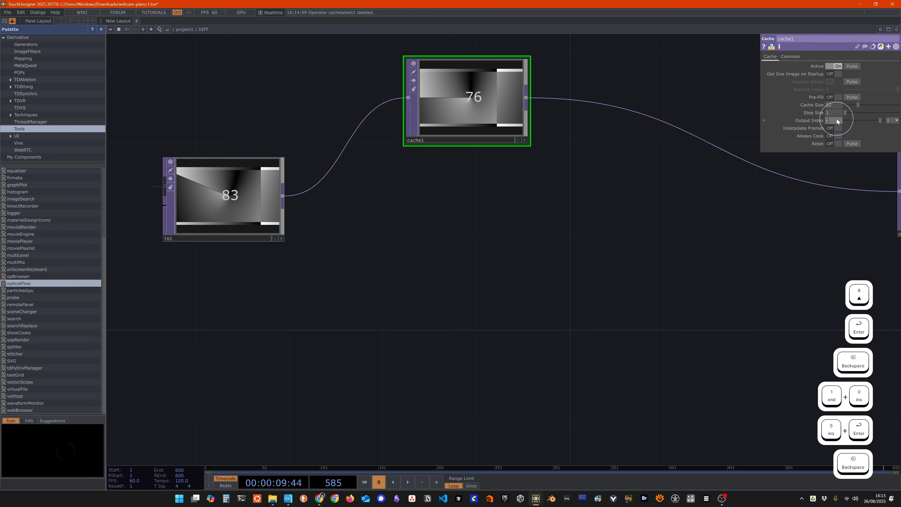
pyautogui.write('1')
pyautogui.press('Return')
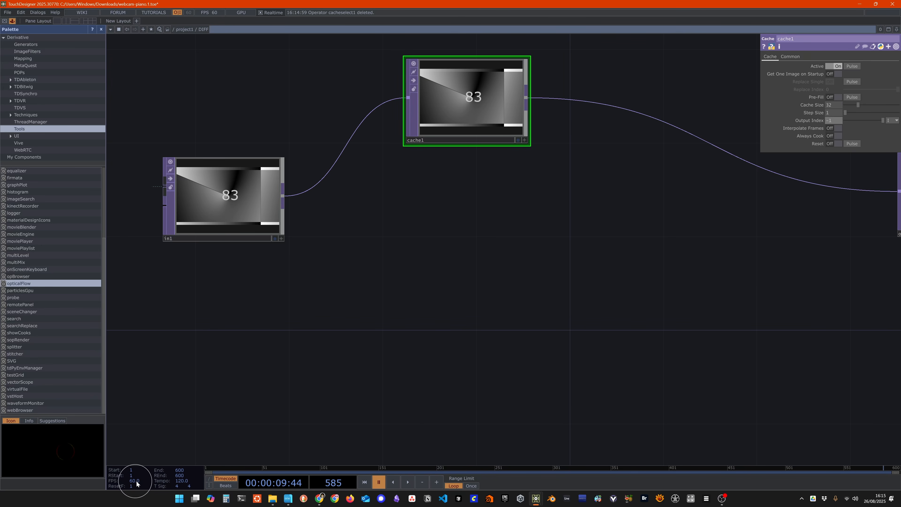
pyautogui.click(407, 485)
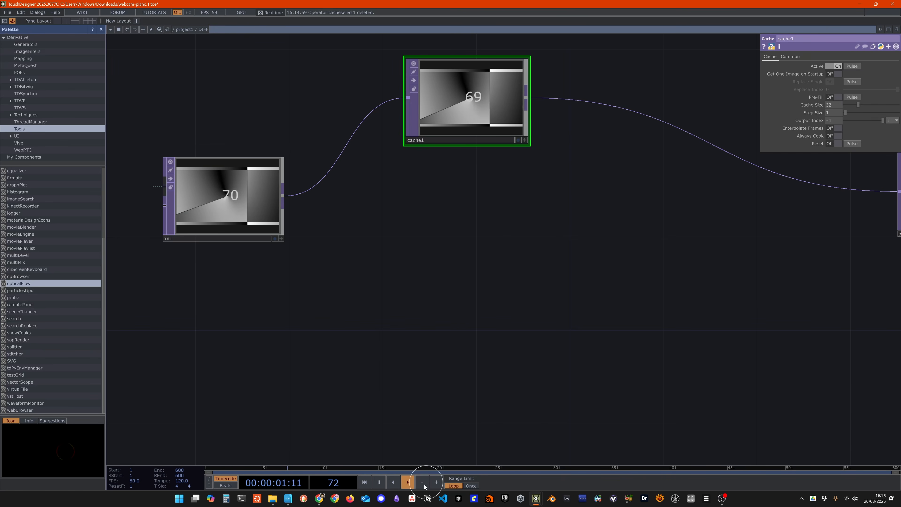
pyautogui.click(378, 485)
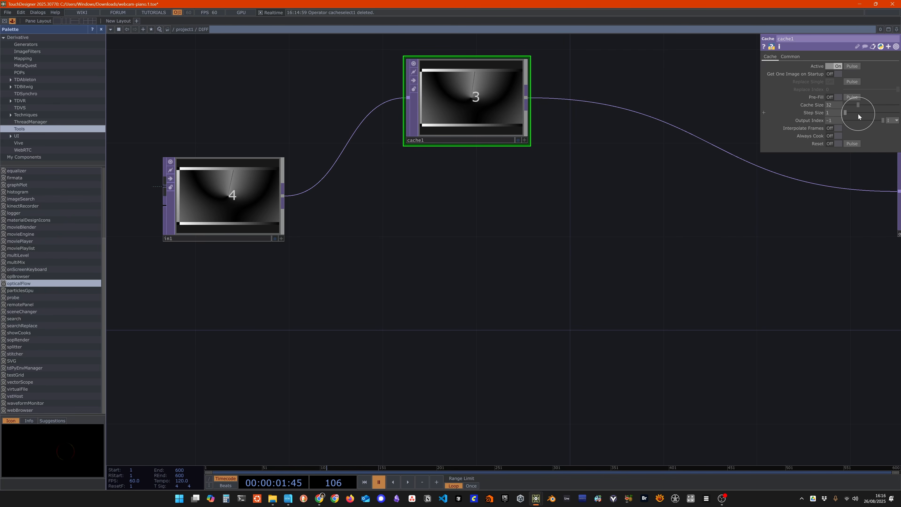
# Spread the nodes apart by moving in1 lower and the Cache TOP higher in the network.
pyautogui.moveTo(687, 284); pyautogui.dragTo(640, 254)
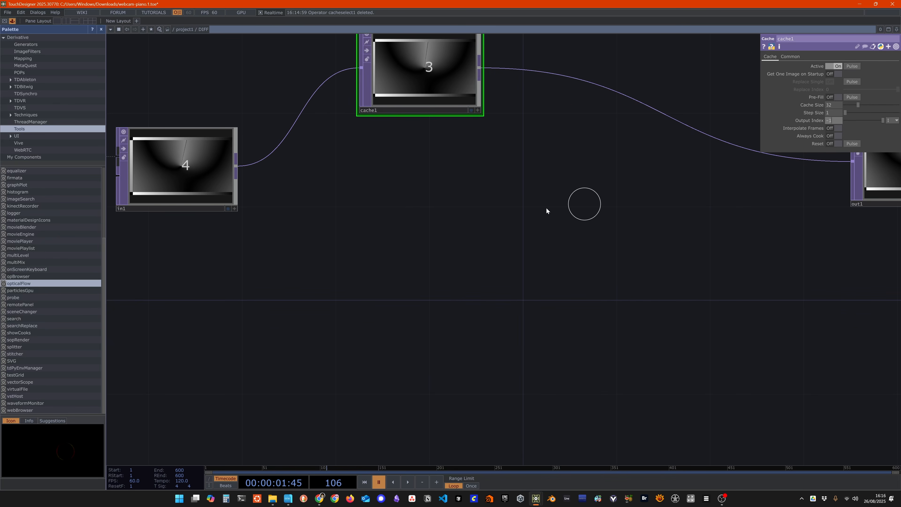
pyautogui.scroll(-3, 489, 195)
pyautogui.moveTo(517, 195); pyautogui.dragTo(507, 247)
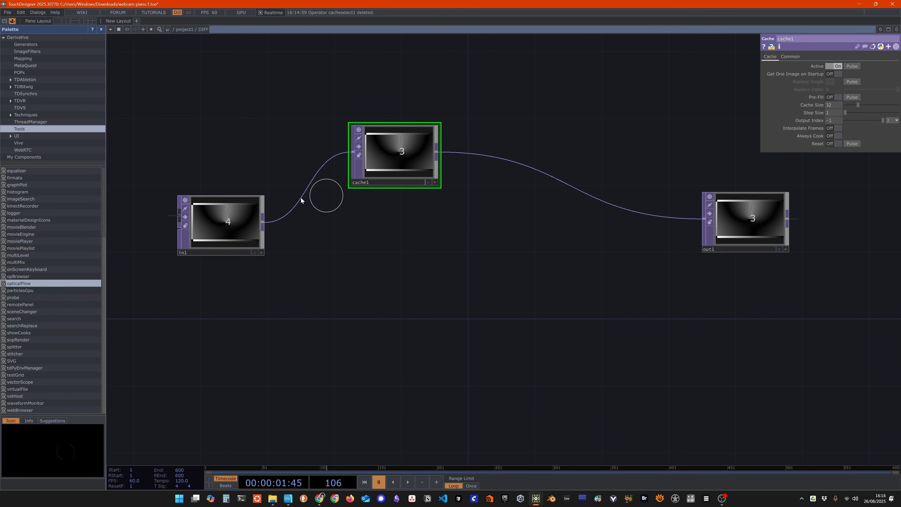
pyautogui.moveTo(224, 236); pyautogui.dragTo(231, 266)
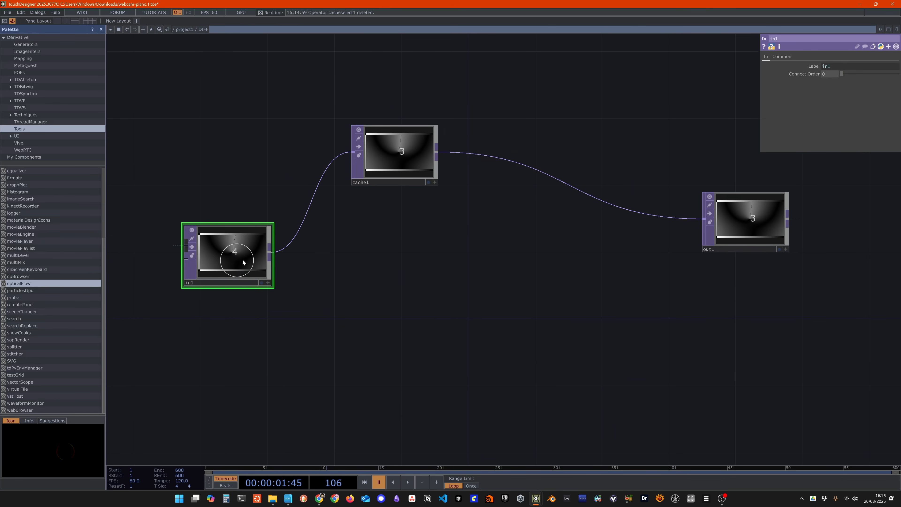
pyautogui.click(379, 139)
pyautogui.moveTo(382, 139); pyautogui.dragTo(348, 104)
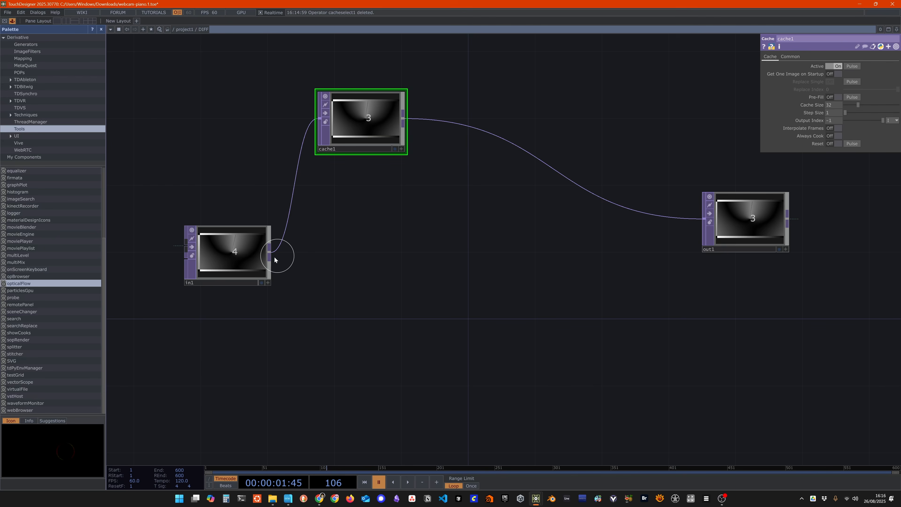
# Add a Subtract TOP between in1 and out1, with in1 feeding its first input.
pyautogui.press('Tab')
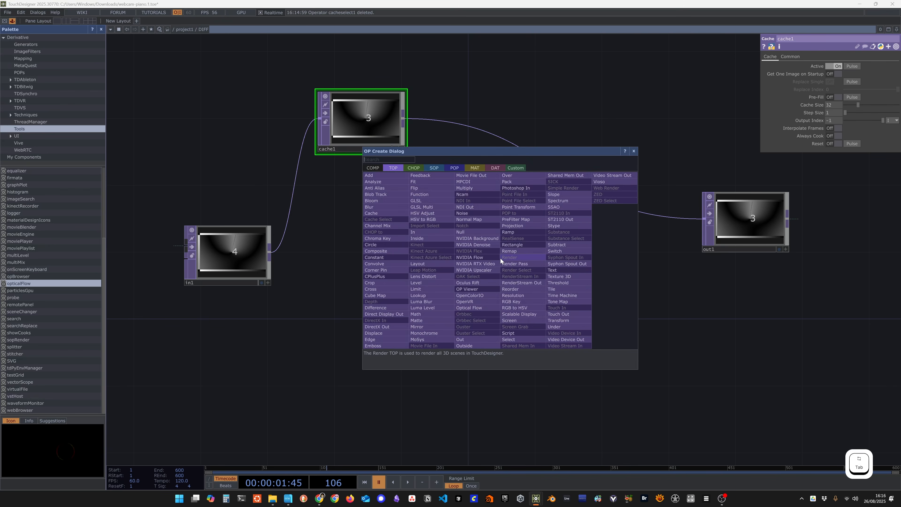
pyautogui.write('sub')
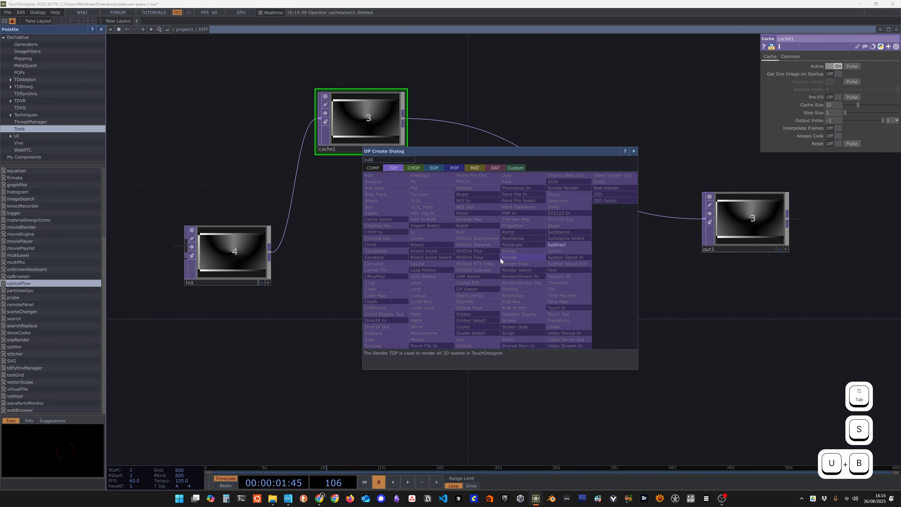
pyautogui.click(579, 246)
pyautogui.click(511, 257)
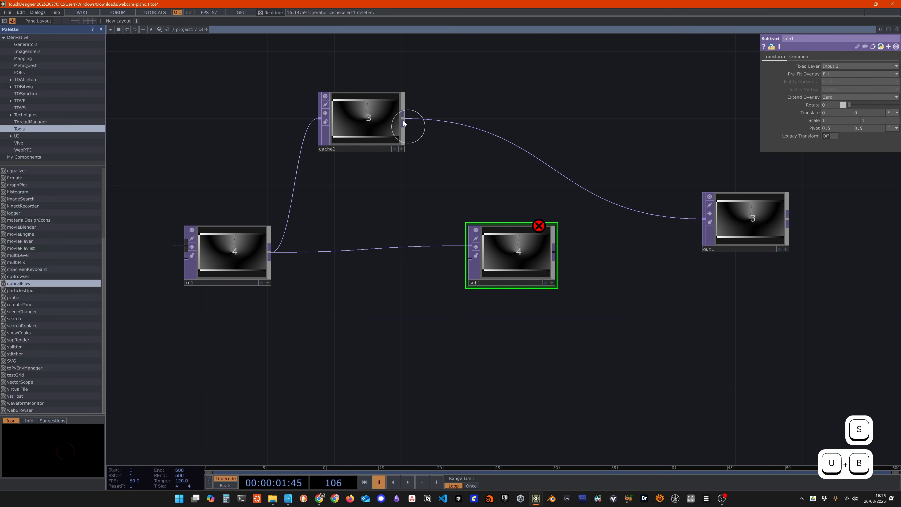
# Connect cache1 to the Subtract TOP's second input and its output to out1, and reposition the Subtract TOP.
pyautogui.moveTo(406, 119); pyautogui.dragTo(471, 258)
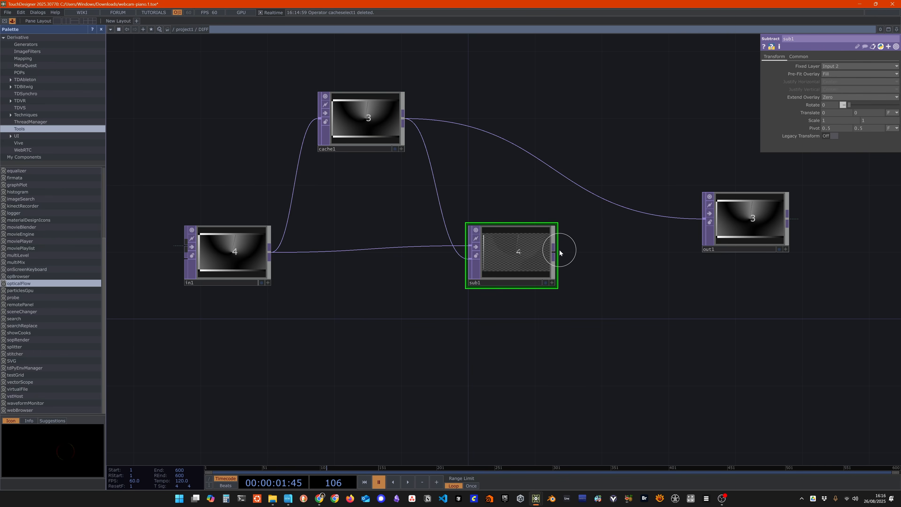
pyautogui.moveTo(664, 217); pyautogui.dragTo(664, 216)
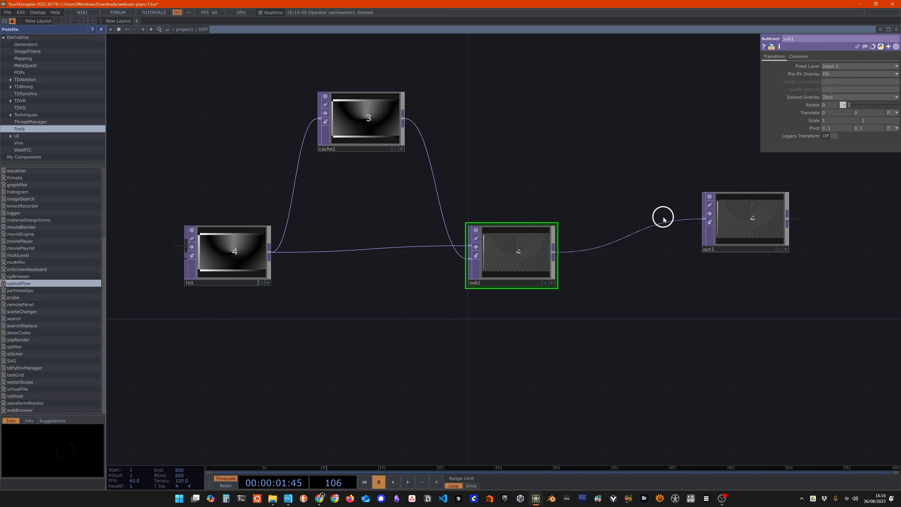
pyautogui.moveTo(515, 257); pyautogui.dragTo(515, 224)
pyautogui.scroll(-3, 463, 378)
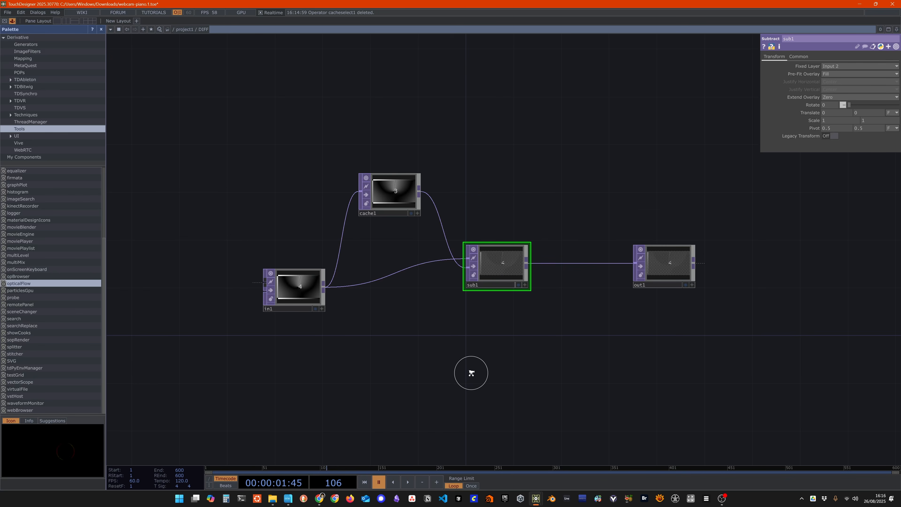
pyautogui.scroll(6, 472, 372)
pyautogui.moveTo(541, 289); pyautogui.dragTo(594, 362)
pyautogui.moveTo(573, 249); pyautogui.dragTo(573, 273)
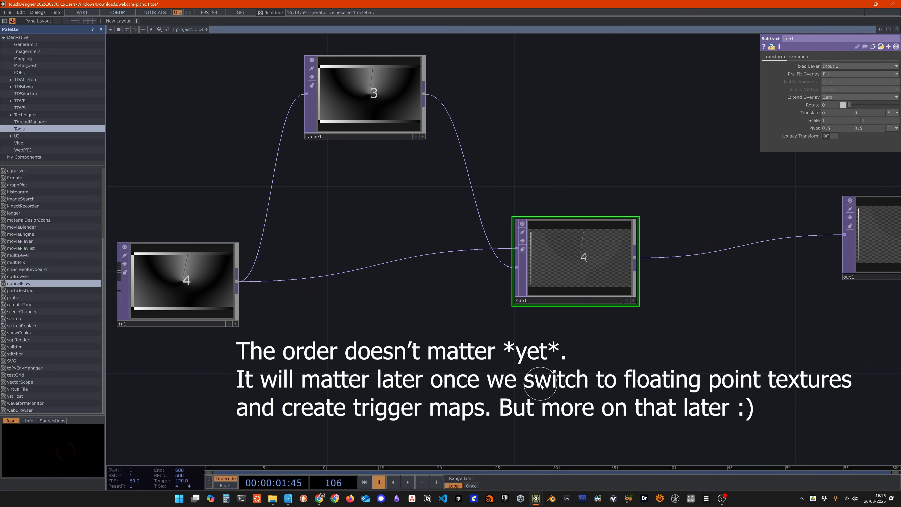
# Step the timeline forward frame by frame to examine the Subtract TOP's difference between the current and previous frames.
pyautogui.scroll(-3, 540, 388)
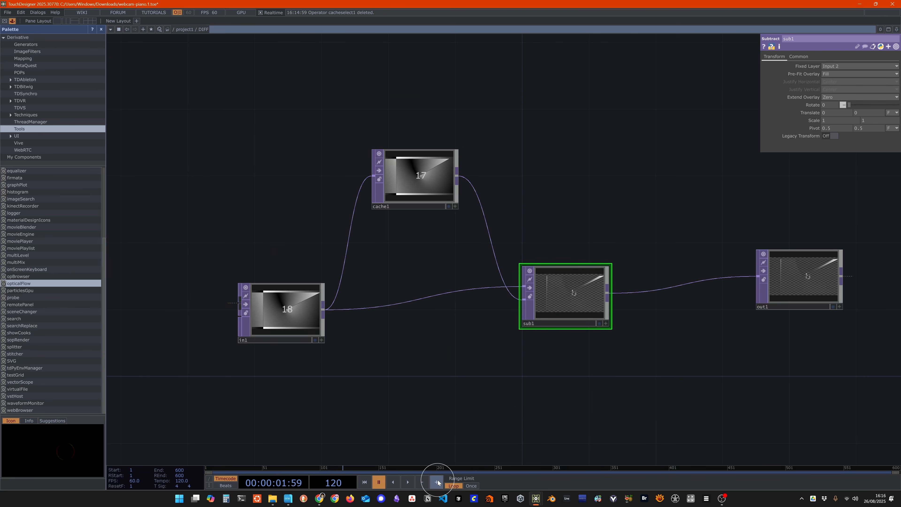
pyautogui.scroll(3, 589, 353)
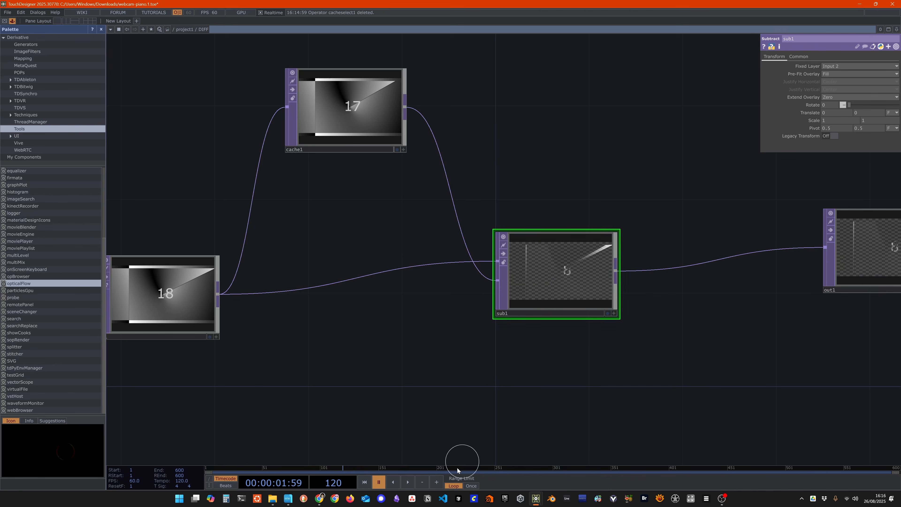
pyautogui.click(436, 484)
pyautogui.click(437, 484)
pyautogui.click(437, 484)
pyautogui.click(436, 484)
pyautogui.click(436, 484)
pyautogui.click(436, 484)
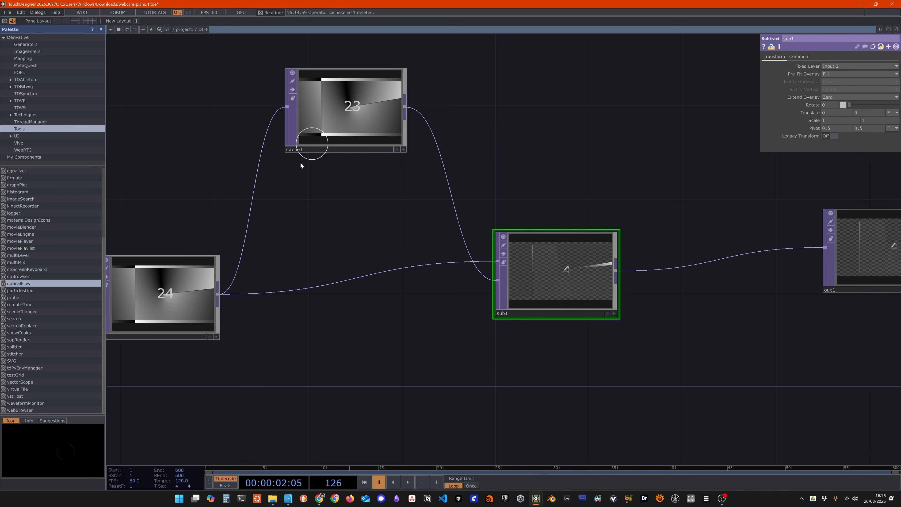
pyautogui.click(436, 483)
pyautogui.click(435, 483)
pyautogui.click(436, 483)
pyautogui.click(436, 483)
pyautogui.click(436, 483)
pyautogui.click(435, 483)
pyautogui.click(436, 482)
pyautogui.click(436, 482)
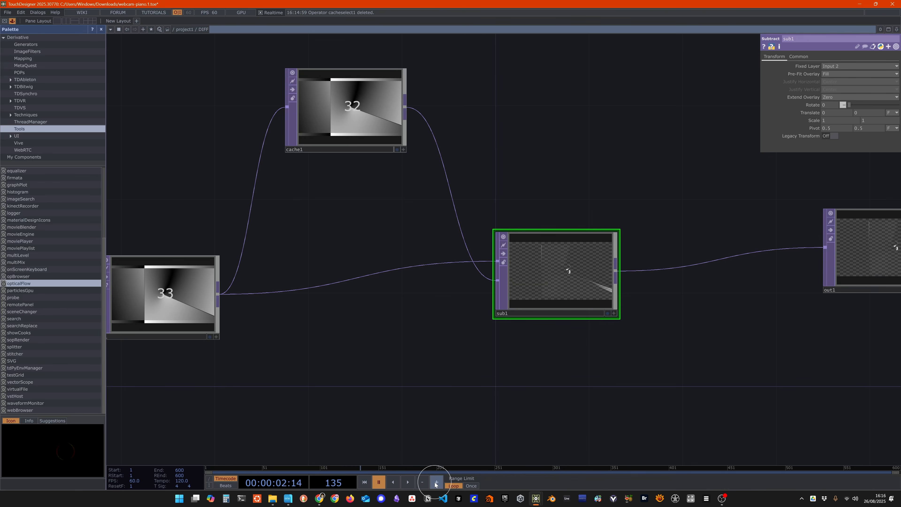
pyautogui.click(436, 482)
pyautogui.click(435, 483)
pyautogui.click(435, 483)
pyautogui.click(436, 482)
pyautogui.click(436, 482)
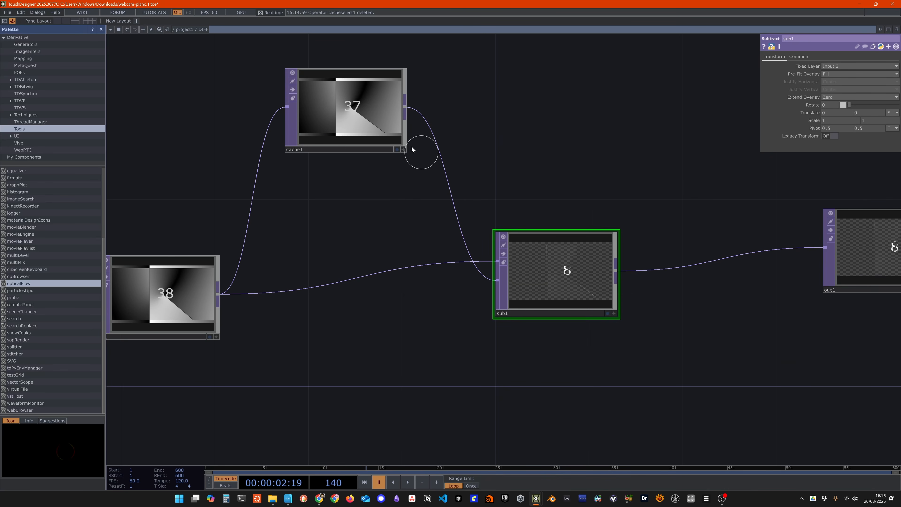
# Try an Output Index of -5 on the Cache TOP and step the timeline forward several frames.
pyautogui.click(339, 107)
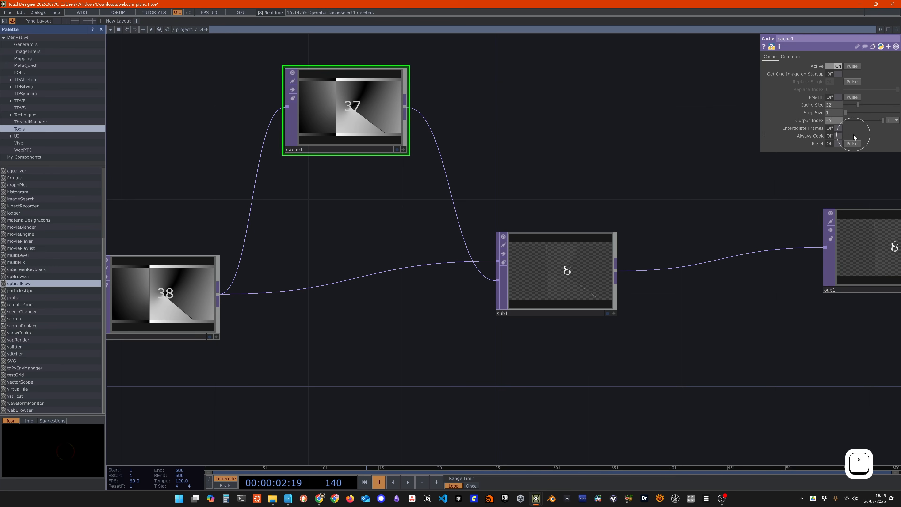
pyautogui.press('Return')
pyautogui.click(437, 481)
pyautogui.click(437, 482)
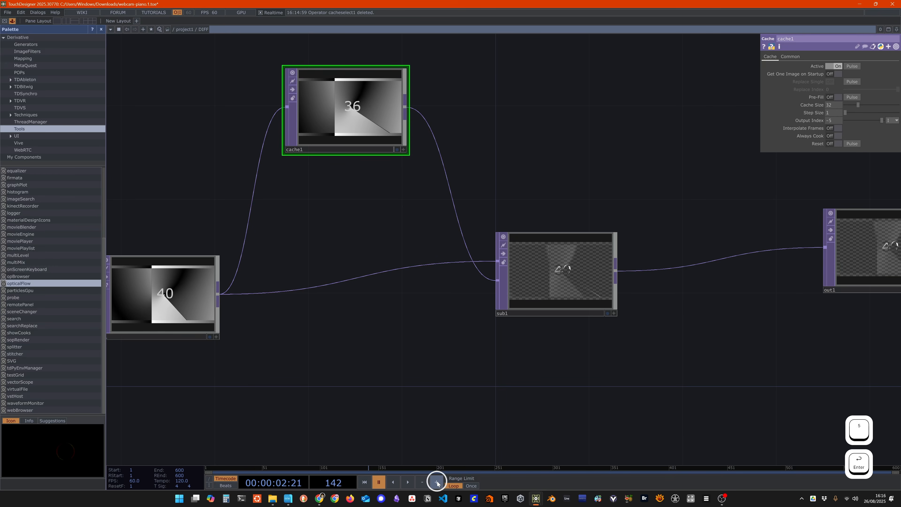
pyautogui.click(437, 482)
pyautogui.click(437, 481)
pyautogui.click(438, 482)
# Select the Subtract TOP and resume timeline playback to watch the difference image in motion.
pyautogui.click(575, 271)
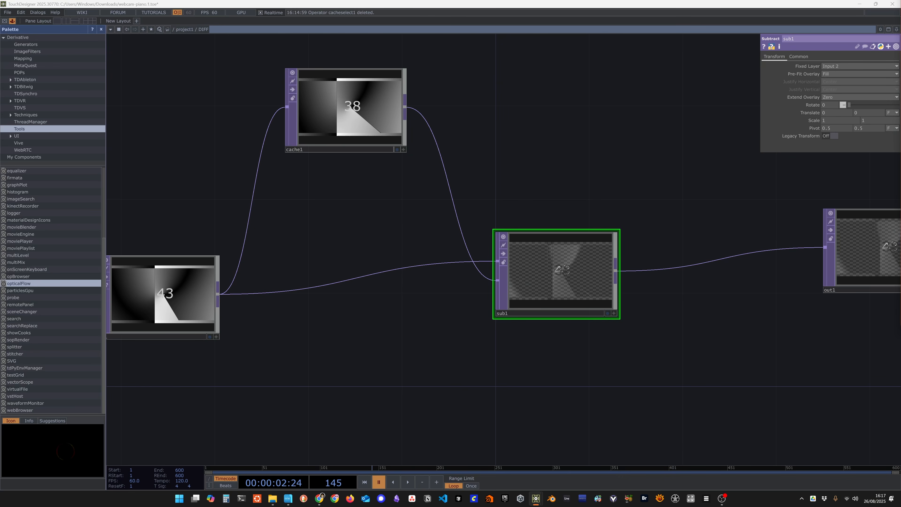
pyautogui.click(555, 267)
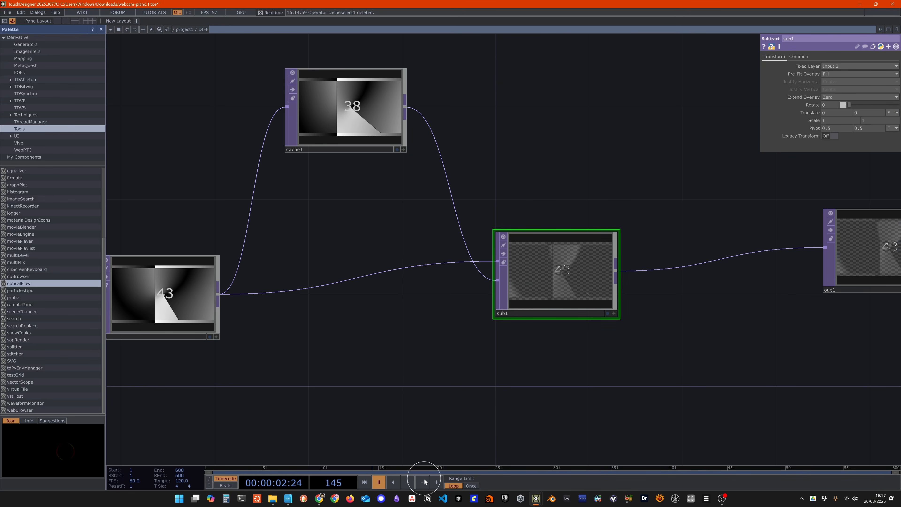
pyautogui.click(410, 482)
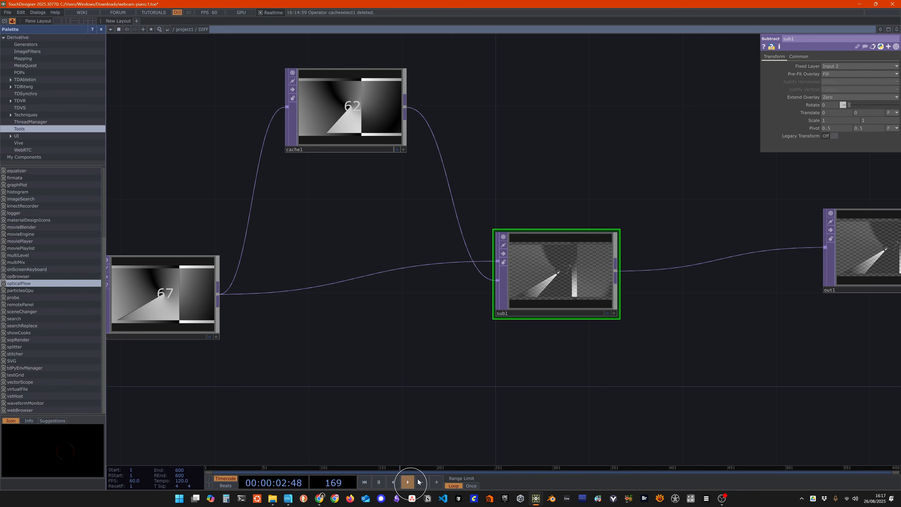
# During playback, try an Output Index of -1 on the Cache TOP and change it to -10.
pyautogui.click(341, 102)
pyautogui.doubleClick(829, 121)
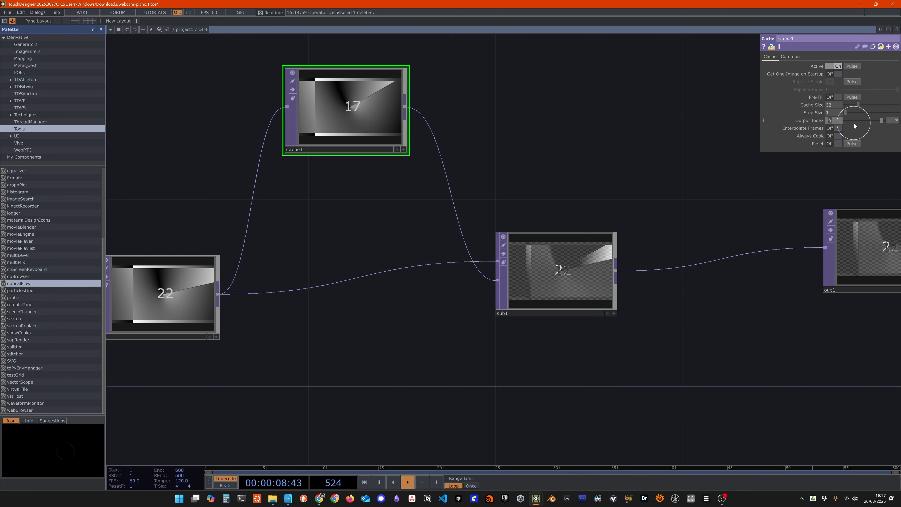
pyautogui.write('1')
pyautogui.press('Return')
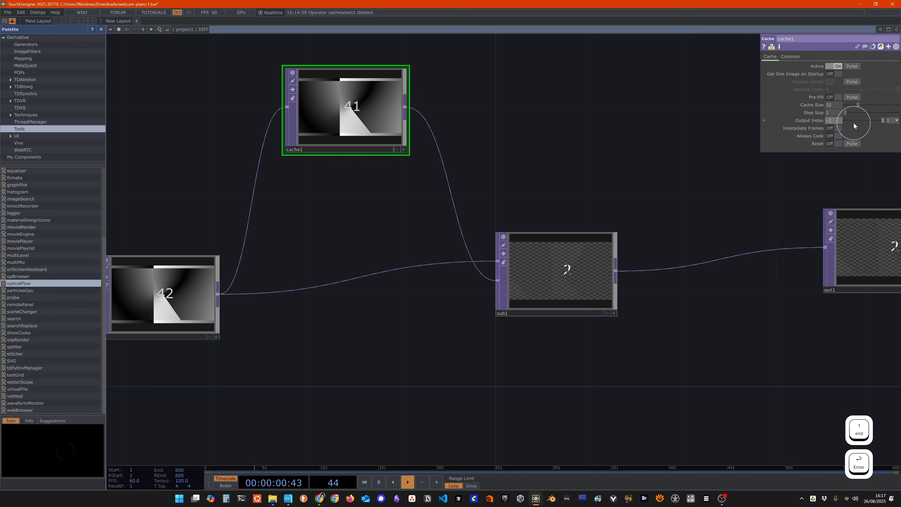
pyautogui.write('0')
pyautogui.press('Return')
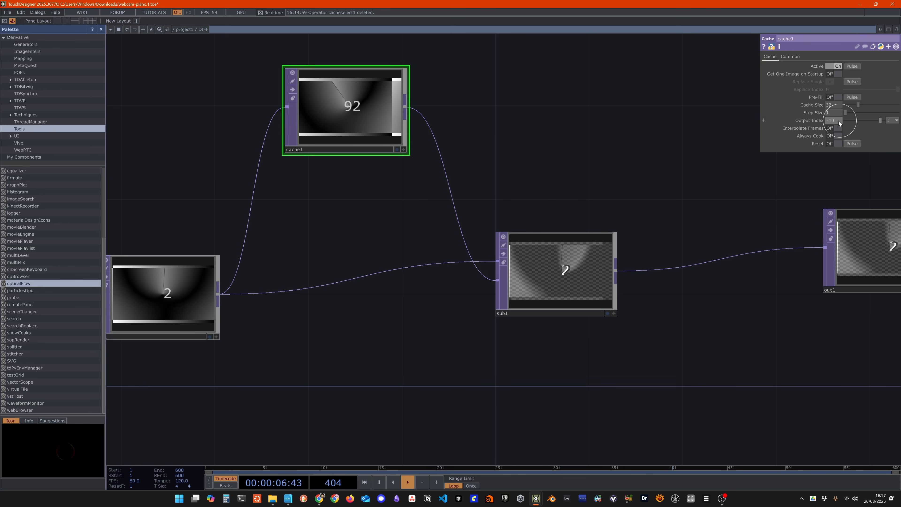
# Set the Cache TOP's Output Index to -5 while the timeline plays.
pyautogui.moveTo(838, 121); pyautogui.dragTo(830, 120)
pyautogui.write('54')
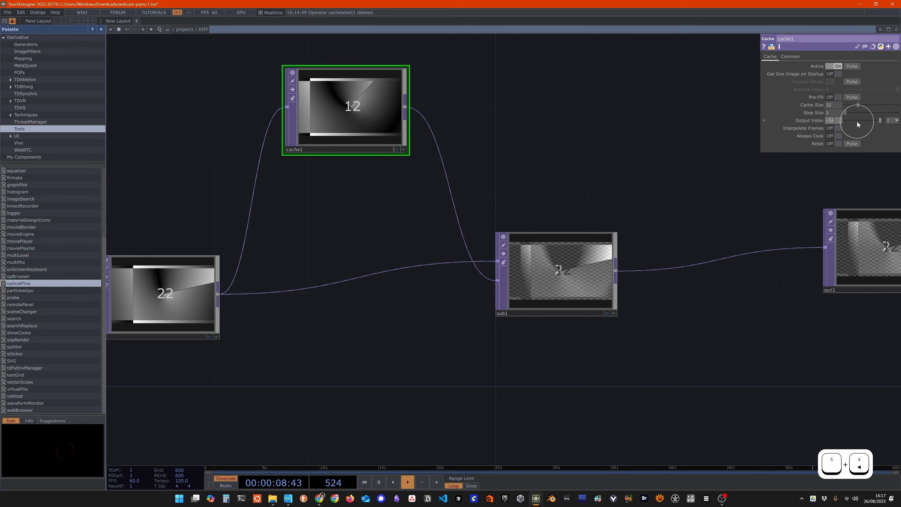
pyautogui.press('BackSpace')
pyautogui.press('Return')
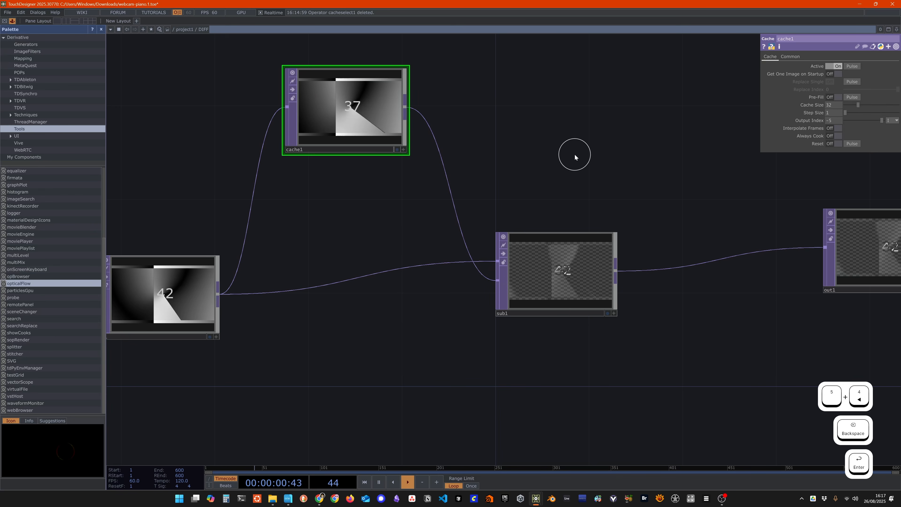
# Inside the VIDEO_INPUT component, connect the webcam's Flip TOP to the Fit TOP in place of the test movie.
pyautogui.press('u')
pyautogui.doubleClick(377, 239)
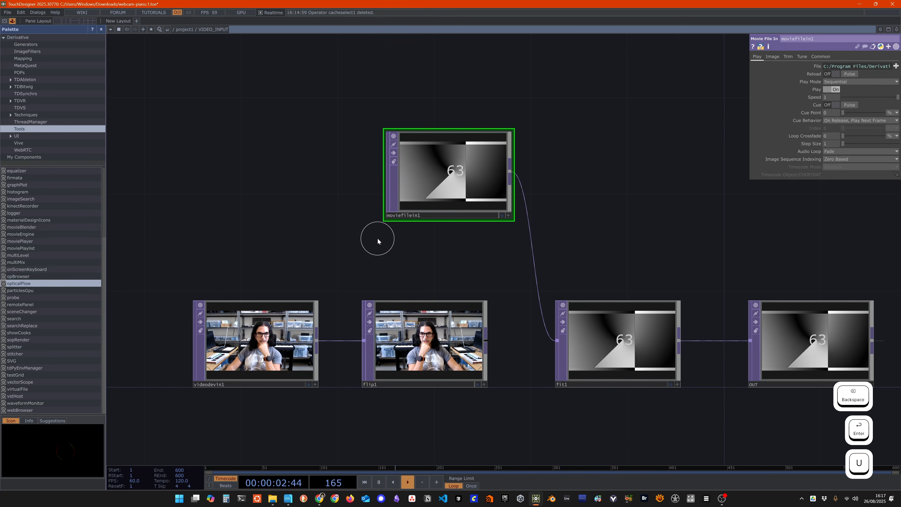
pyautogui.moveTo(489, 343); pyautogui.dragTo(556, 340)
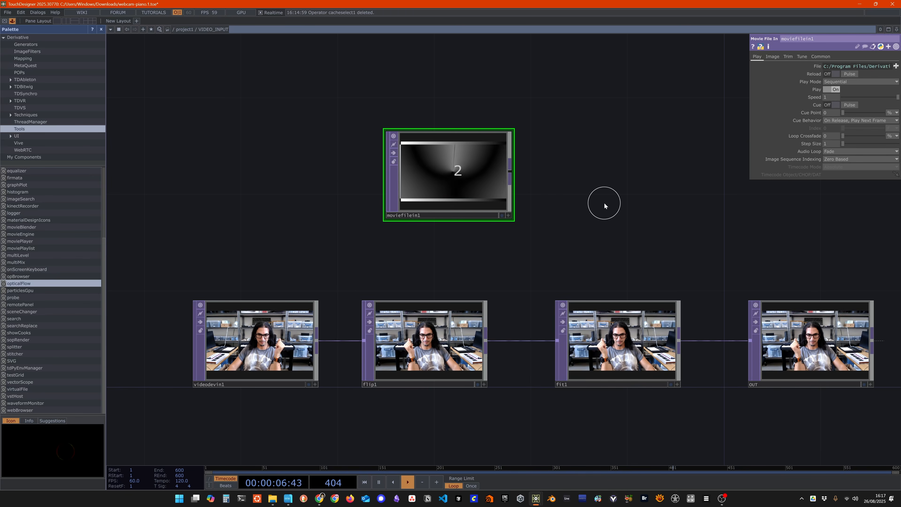
# Return to the DIFF component and examine the Subtract TOP's difference image with the live webcam.
pyautogui.press('u')
pyautogui.doubleClick(543, 239)
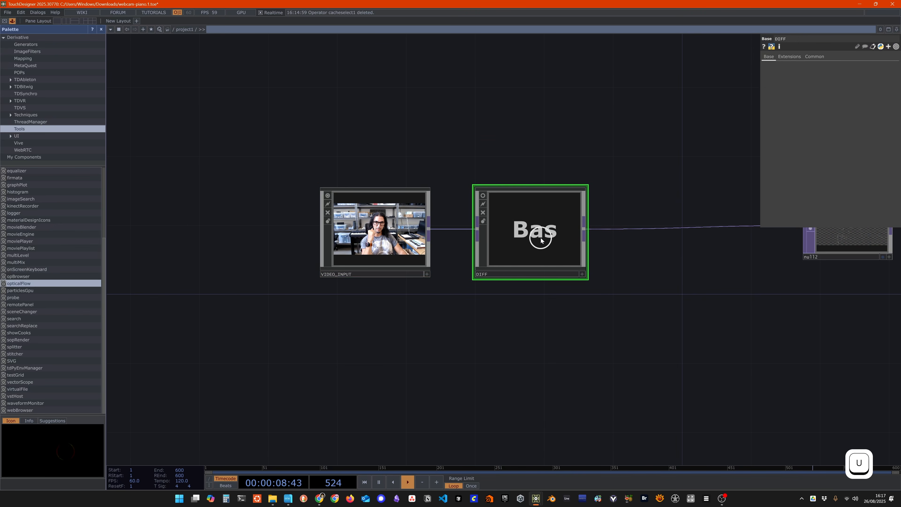
pyautogui.moveTo(721, 313); pyautogui.dragTo(680, 329)
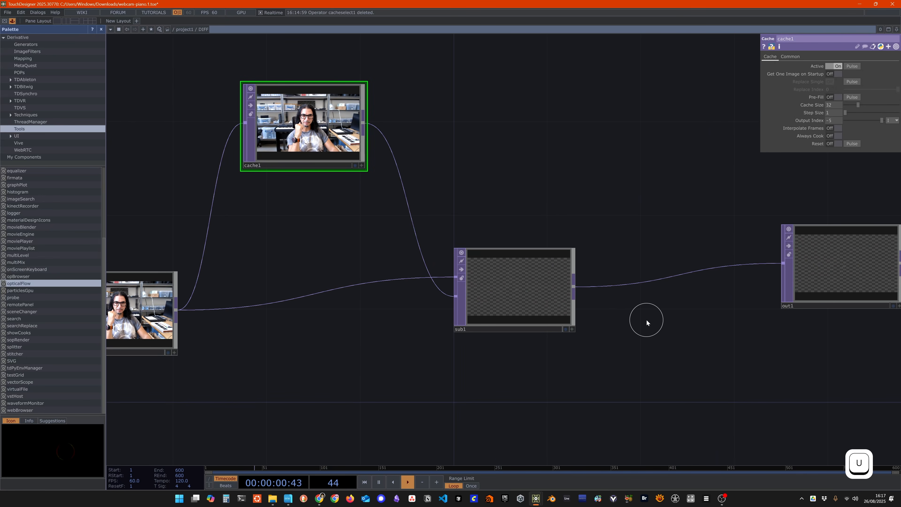
pyautogui.scroll(4, 640, 322)
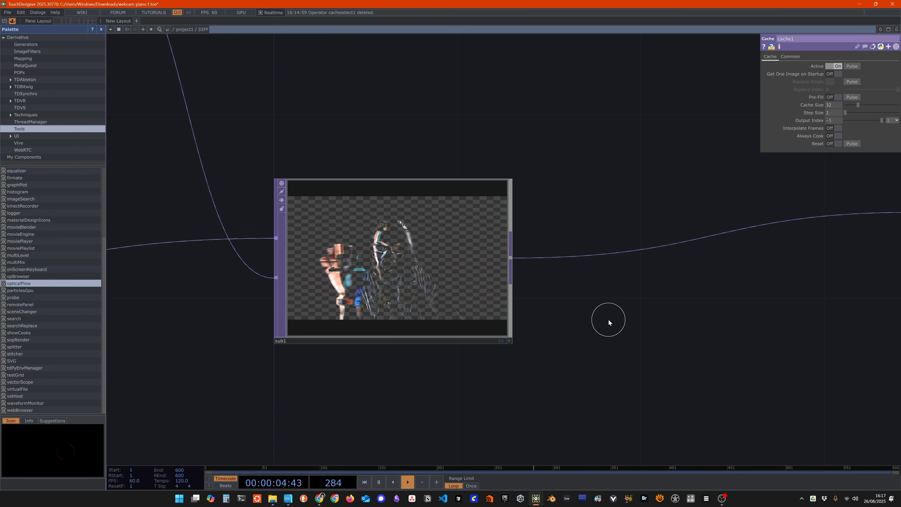
pyautogui.moveTo(577, 361); pyautogui.dragTo(830, 360)
pyautogui.scroll(-3, 327, 204)
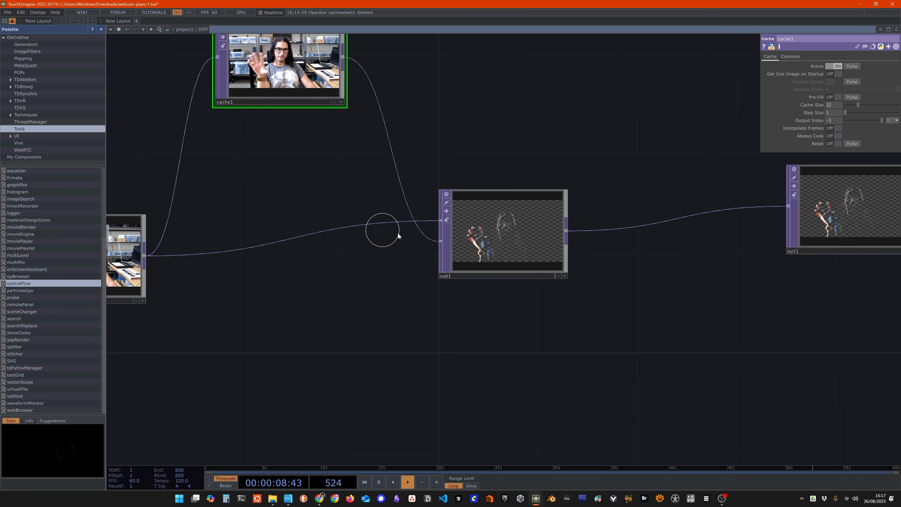
# Try an Output Index of -1 on the Cache TOP and examine the webcam difference up close.
pyautogui.moveTo(388, 226); pyautogui.dragTo(596, 299)
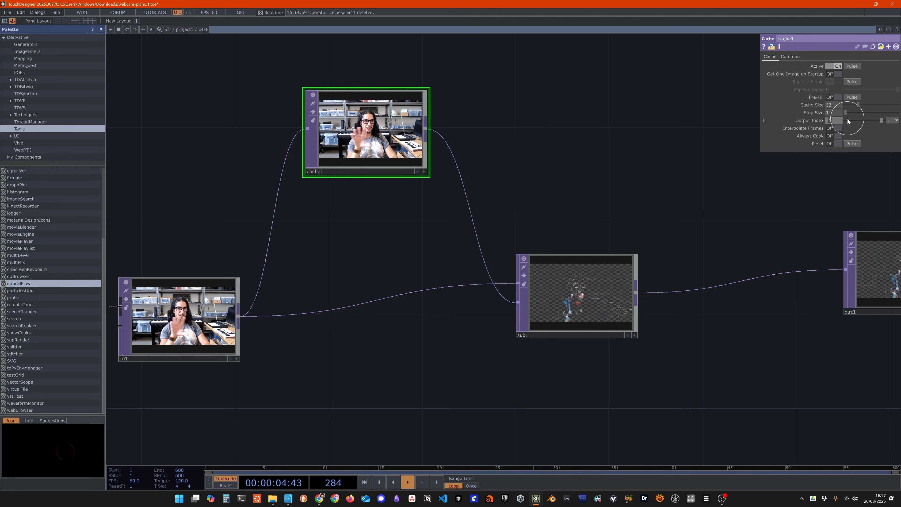
pyautogui.write('1')
pyautogui.press('Return')
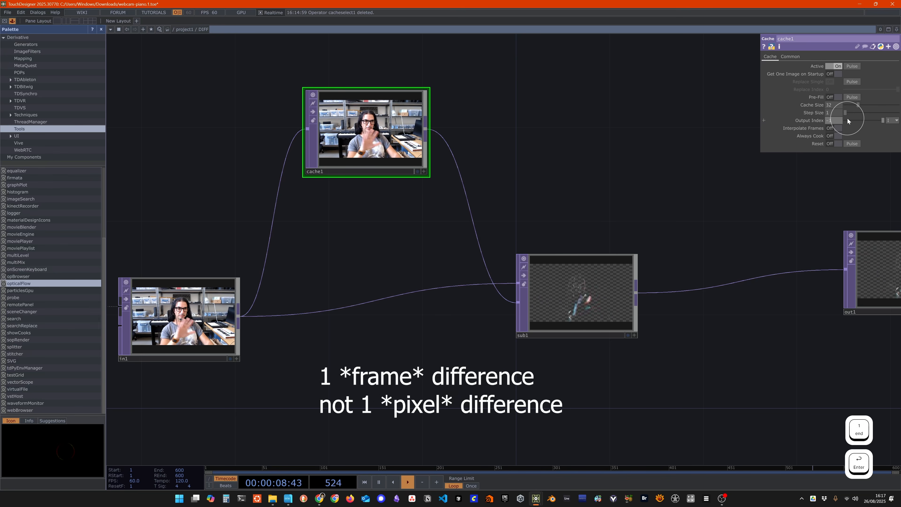
pyautogui.scroll(6, 636, 388)
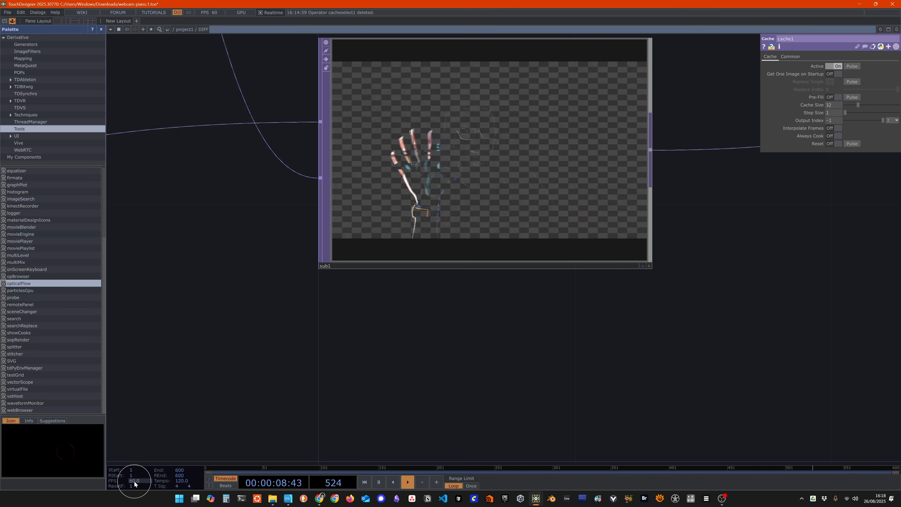
pyautogui.moveTo(290, 267); pyautogui.dragTo(403, 334)
pyautogui.moveTo(403, 335); pyautogui.dragTo(366, 326, button='middle')
pyautogui.moveTo(367, 327); pyautogui.dragTo(396, 338)
pyautogui.moveTo(311, 175); pyautogui.dragTo(409, 218)
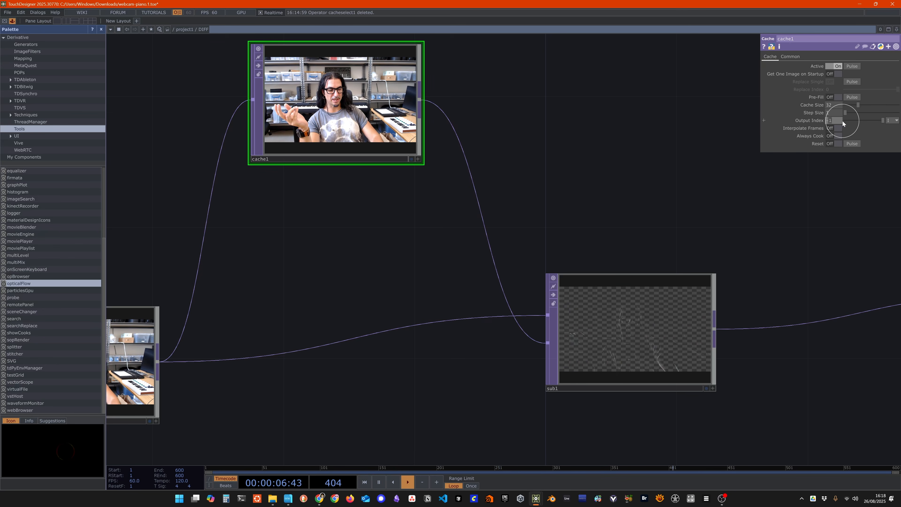
# Set the Cache TOP's Output Index to -5 and inspect the Subtract TOP's image and the component's input.
pyautogui.write('5')
pyautogui.press('Return')
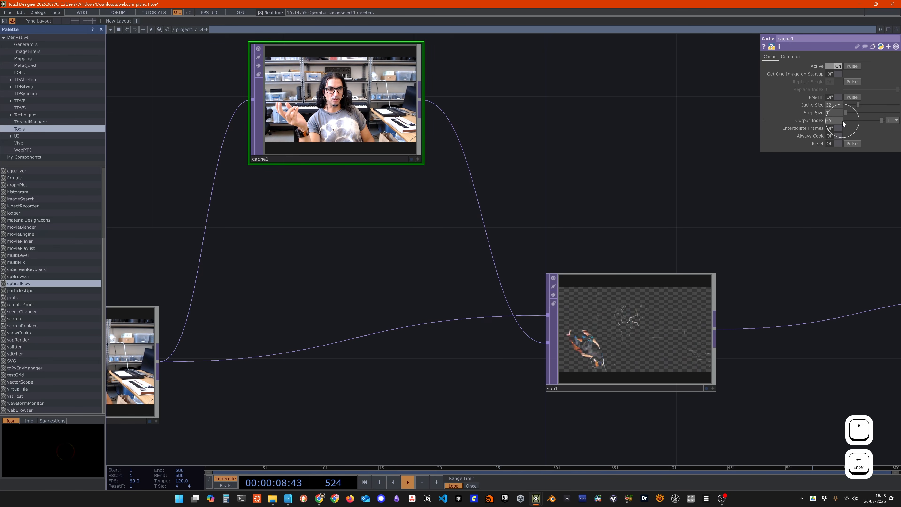
pyautogui.scroll(4, 748, 398)
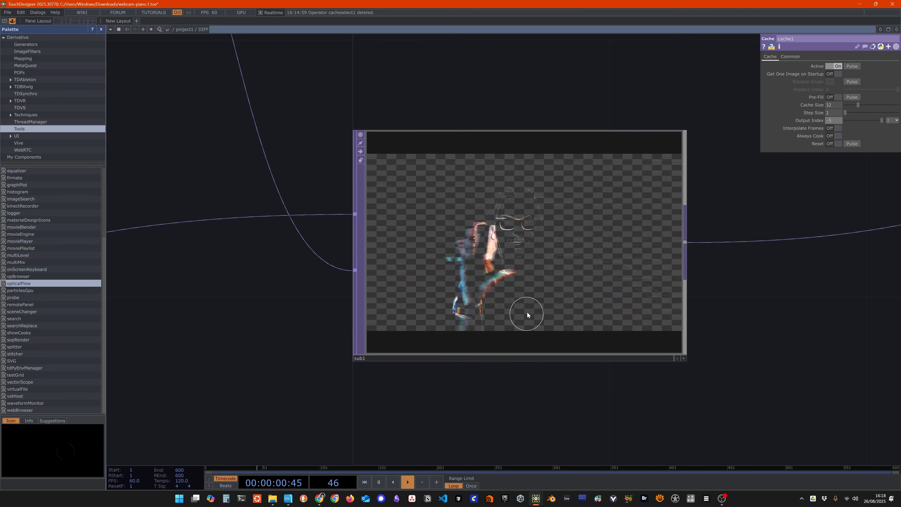
pyautogui.moveTo(188, 371); pyautogui.dragTo(680, 340)
pyautogui.moveTo(267, 341); pyautogui.dragTo(530, 340)
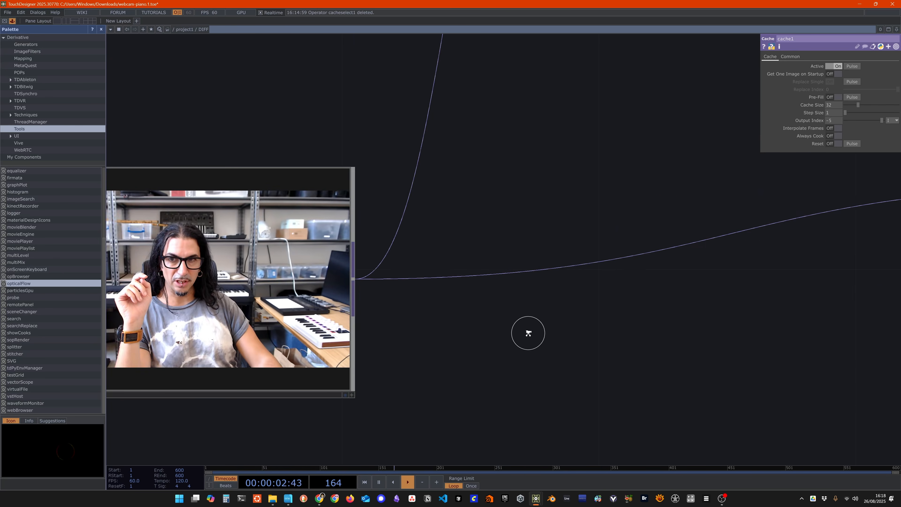
pyautogui.scroll(-3, 528, 334)
pyautogui.rightClick(403, 294)
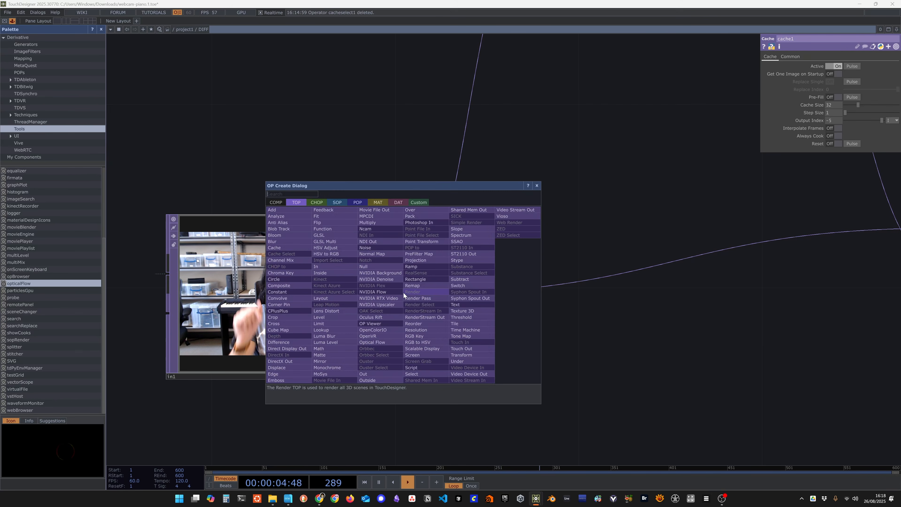
pyautogui.write('mono')
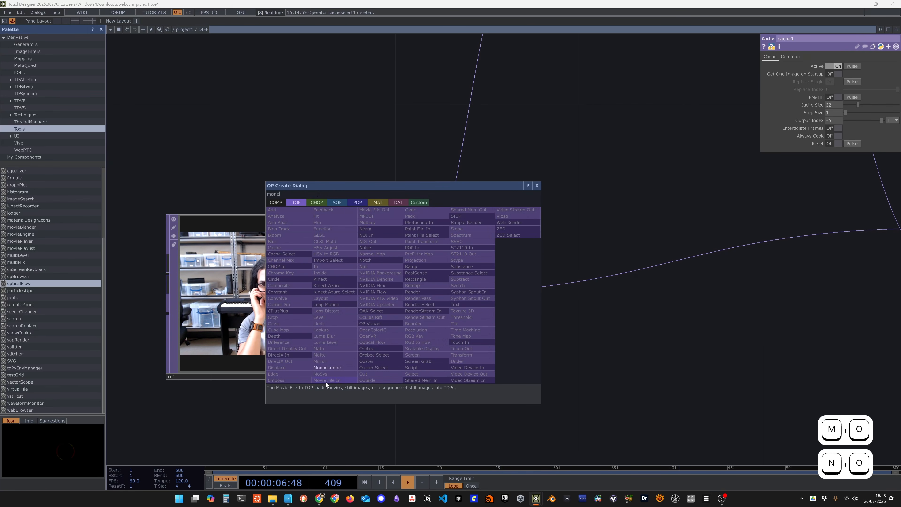
pyautogui.click(326, 381)
pyautogui.press('Escape')
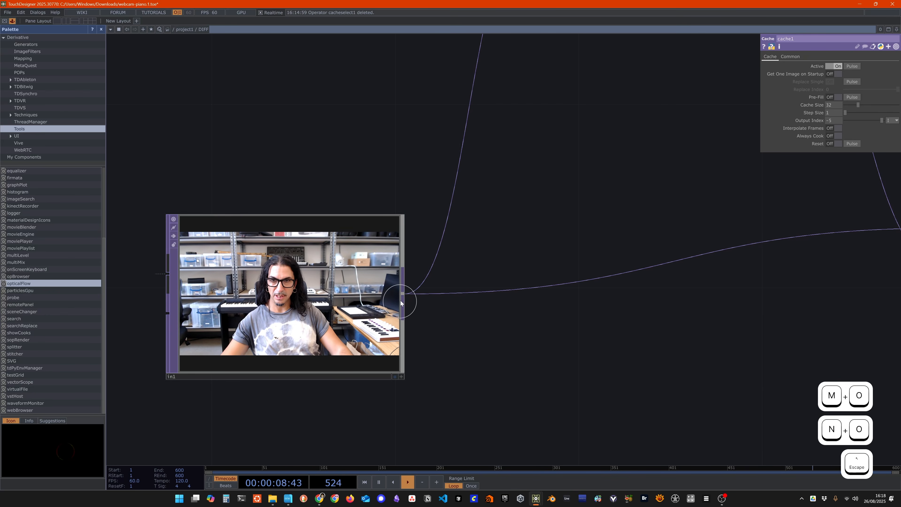
# Insert a Monochrome TOP directly after the In TOP, ahead of the Cache and Subtract TOPs.
pyautogui.rightClick(400, 302)
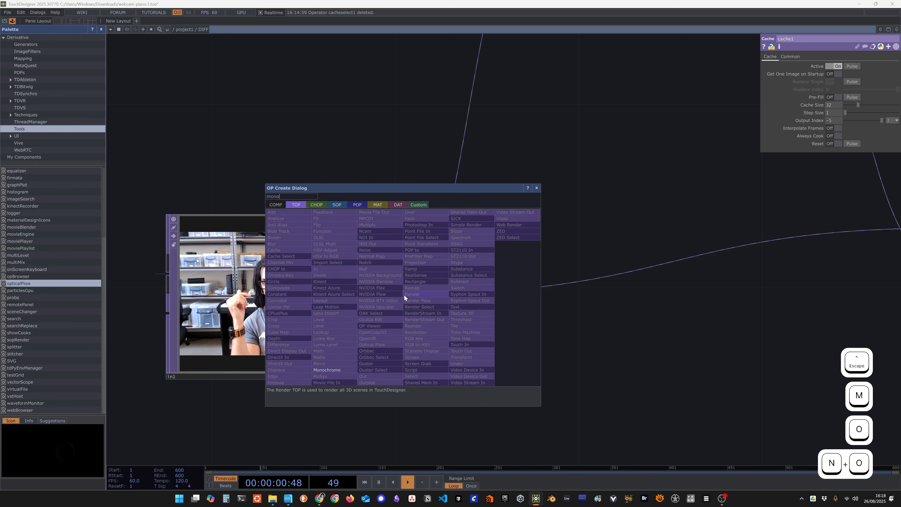
pyautogui.click(328, 371)
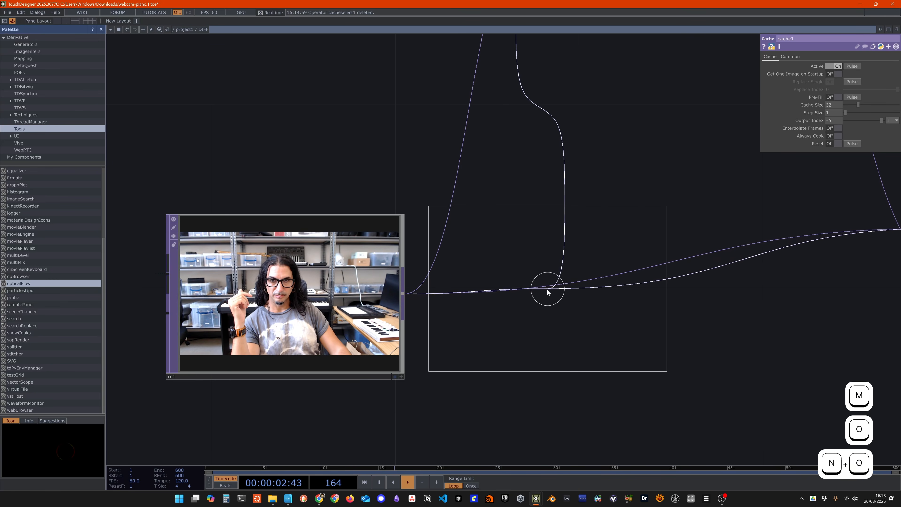
pyautogui.click(546, 289)
# Examine the Subtract TOP's black-and-white difference image up close and compare it with the Monochrome TOP's output.
pyautogui.moveTo(578, 338); pyautogui.dragTo(481, 344)
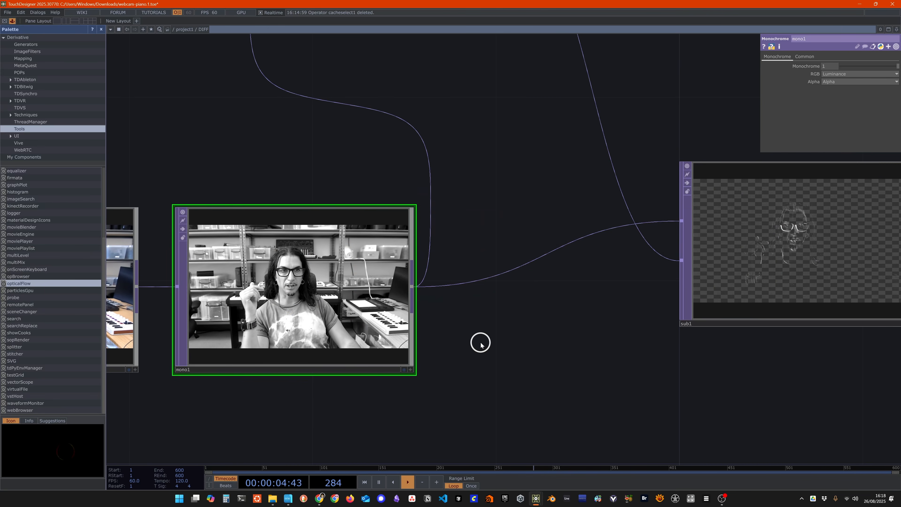
pyautogui.scroll(-3, 495, 342)
pyautogui.moveTo(671, 388); pyautogui.dragTo(568, 376)
pyautogui.scroll(6, 621, 315)
pyautogui.scroll(2, 620, 307)
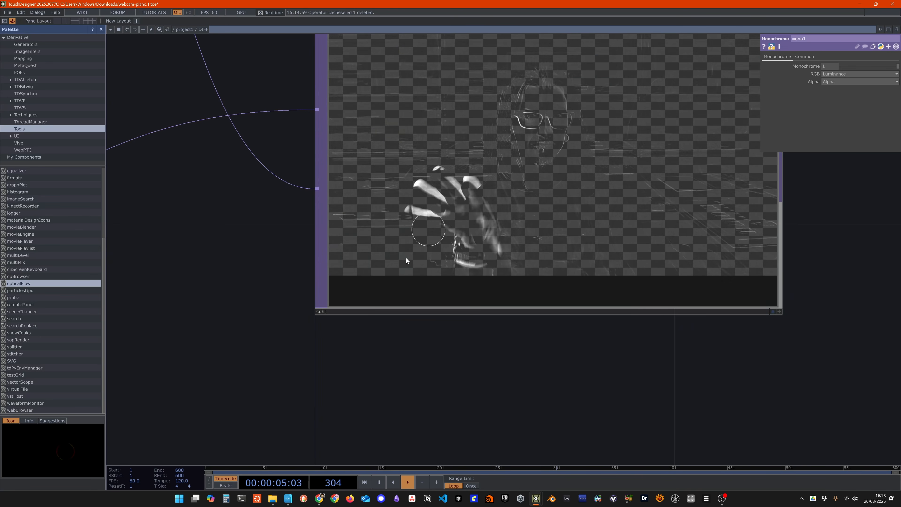
pyautogui.moveTo(337, 370); pyautogui.dragTo(762, 362)
pyautogui.scroll(-2, 581, 336)
pyautogui.scroll(-3, 476, 338)
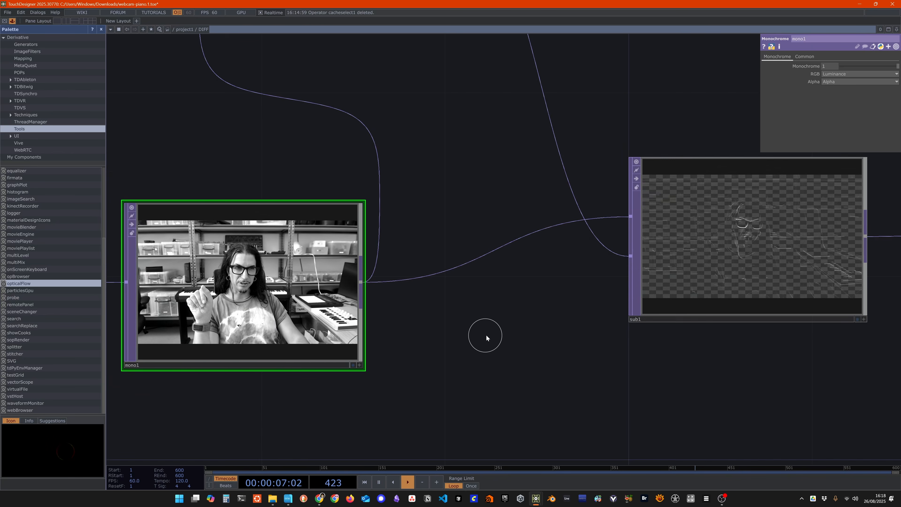
# Move the Monochrome TOP closer to the In TOP.
pyautogui.moveTo(542, 332); pyautogui.dragTo(828, 314)
pyautogui.moveTo(196, 291); pyautogui.dragTo(120, 292)
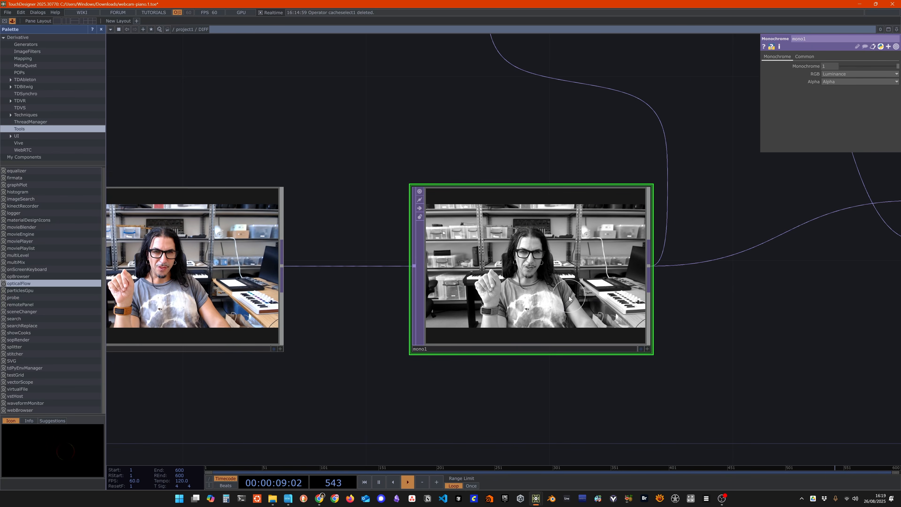
pyautogui.moveTo(585, 288); pyautogui.dragTo(448, 288)
pyautogui.moveTo(385, 270); pyautogui.dragTo(428, 268)
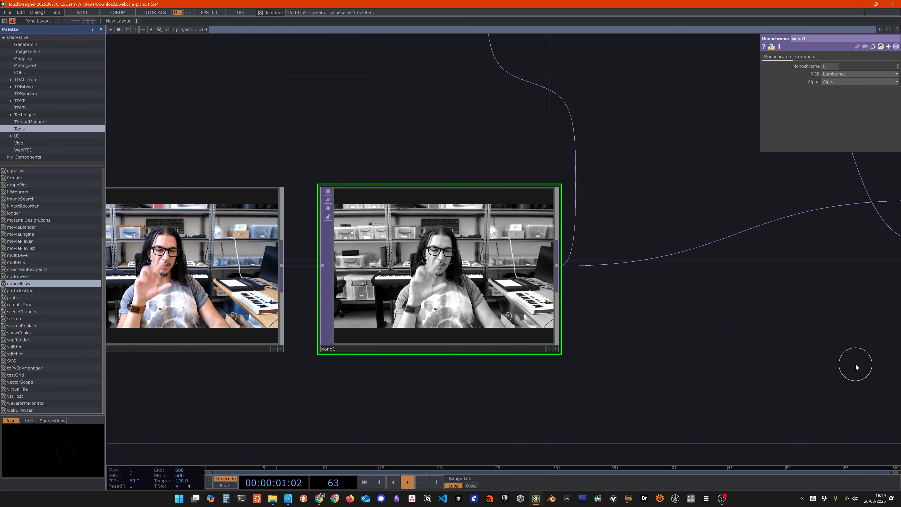
# Check the Monochrome TOP's current format in its info, and set its Pixel Format to 16-bit float (RGBA).
pyautogui.moveTo(855, 362); pyautogui.dragTo(478, 334)
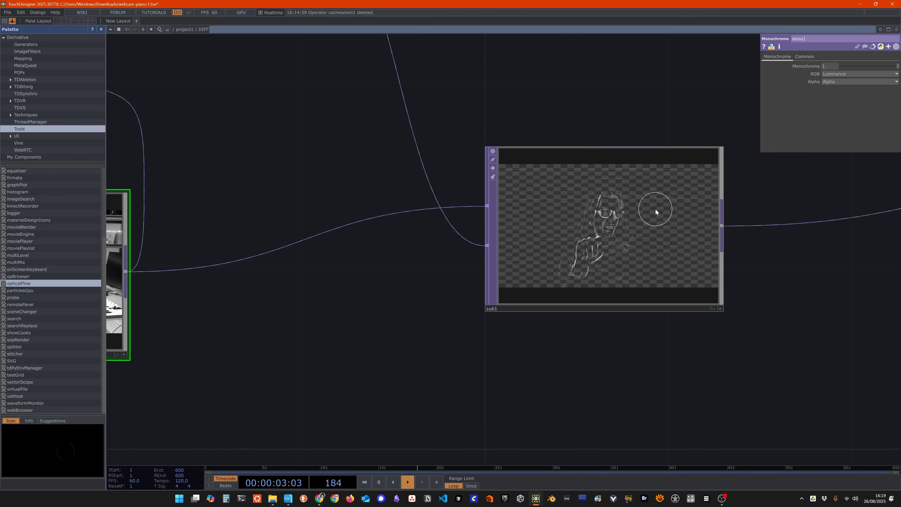
pyautogui.moveTo(336, 366); pyautogui.dragTo(629, 369)
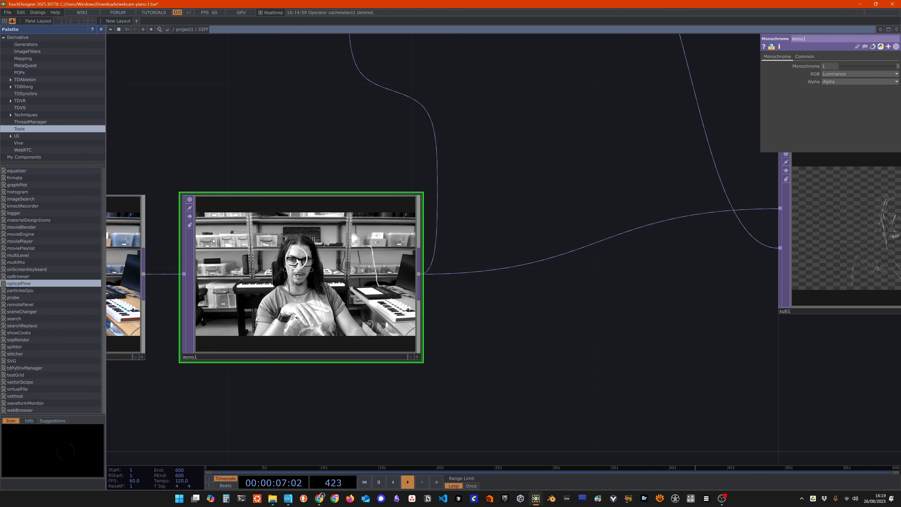
pyautogui.click(804, 58)
pyautogui.middleClick(328, 263)
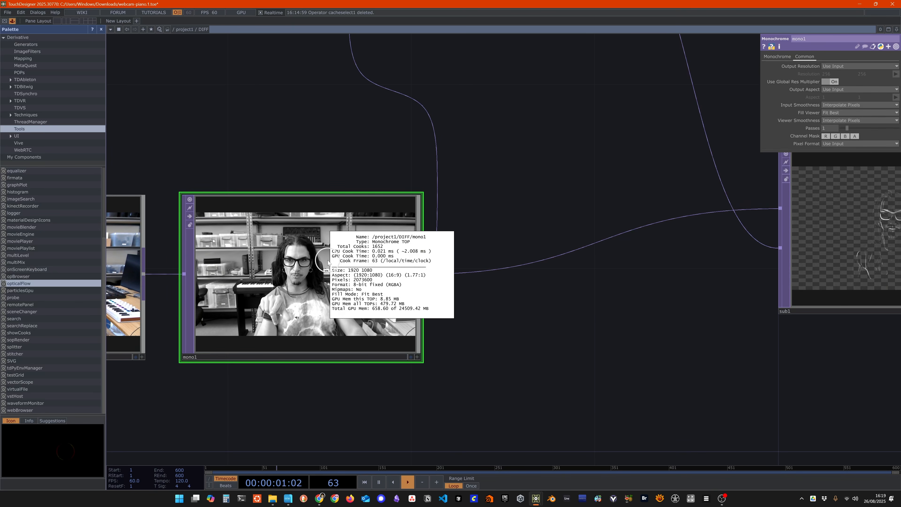
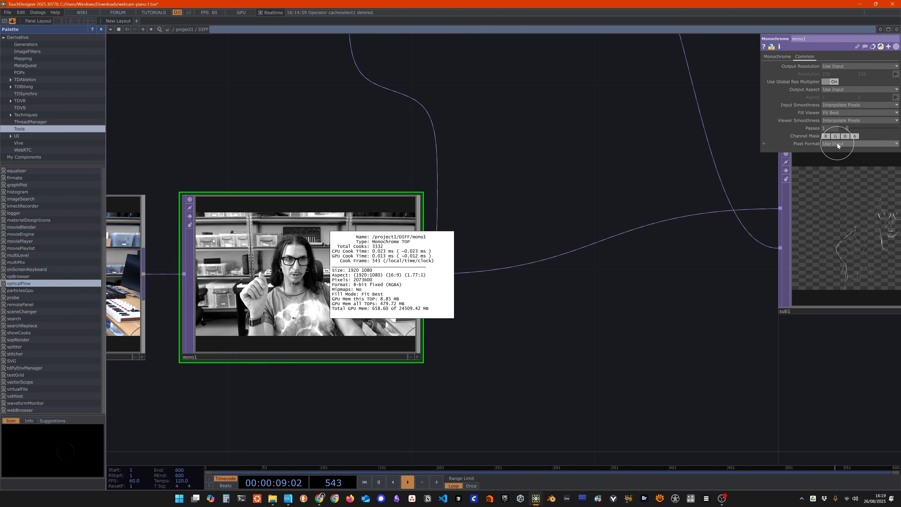
pyautogui.click(846, 144)
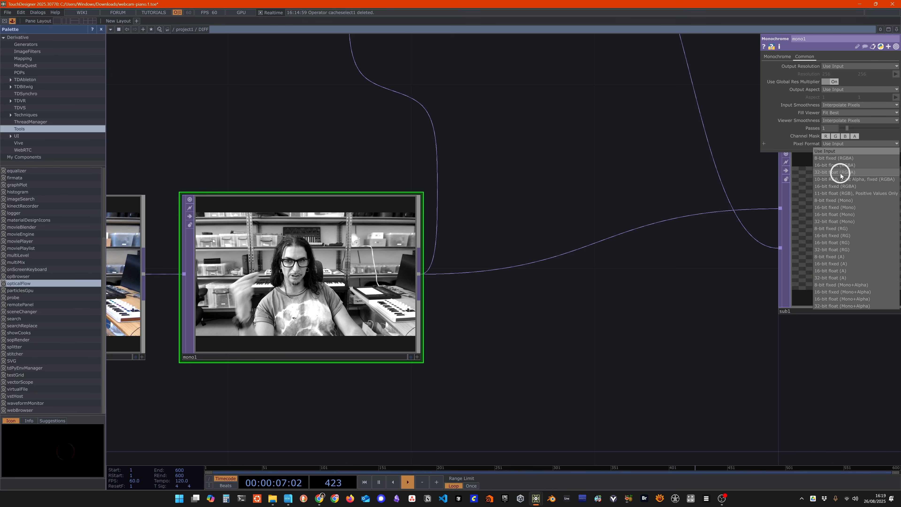
pyautogui.click(850, 167)
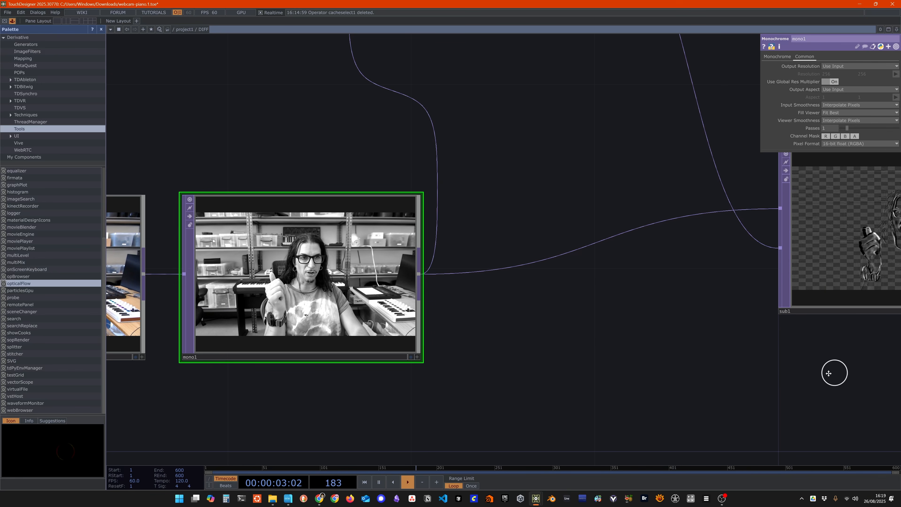
# Activate the Subtract TOP's viewer and switch its display to Normalized Split.
pyautogui.moveTo(700, 376); pyautogui.dragTo(387, 395)
pyautogui.scroll(-2, 510, 345)
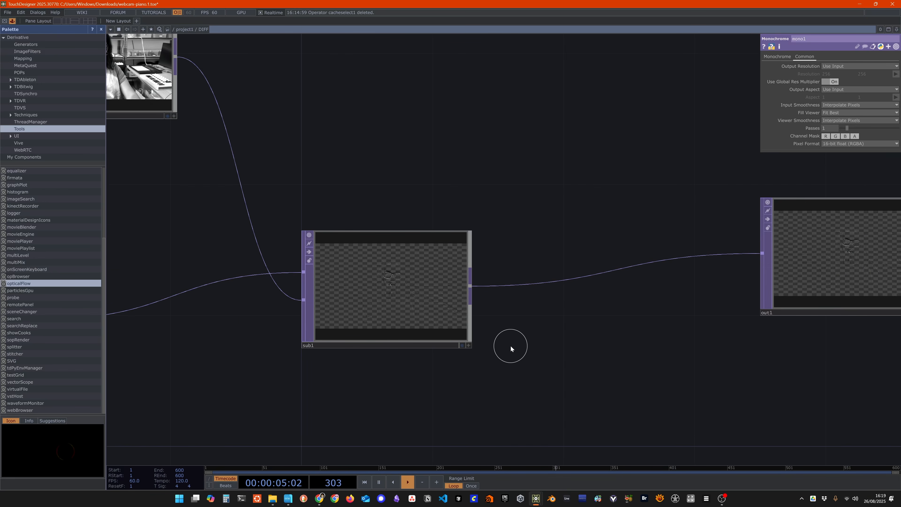
pyautogui.scroll(2, 513, 345)
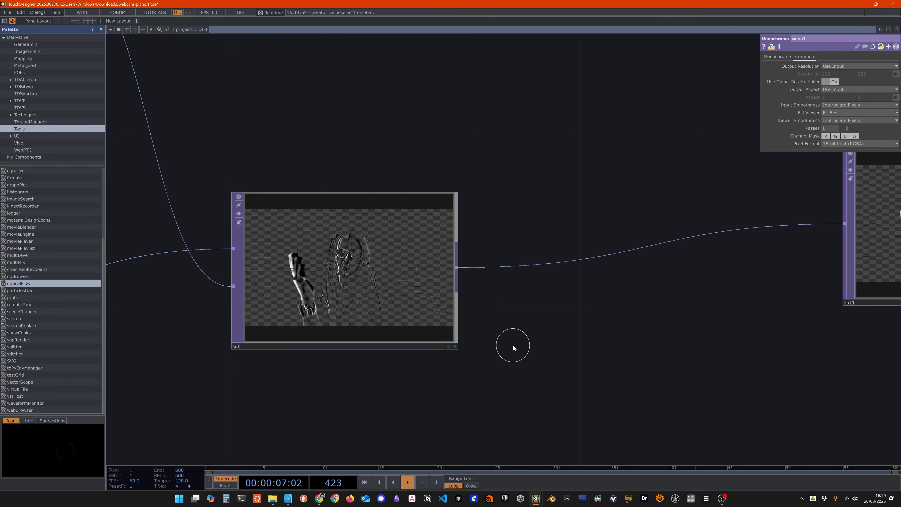
pyautogui.click(452, 347)
pyautogui.rightClick(397, 257)
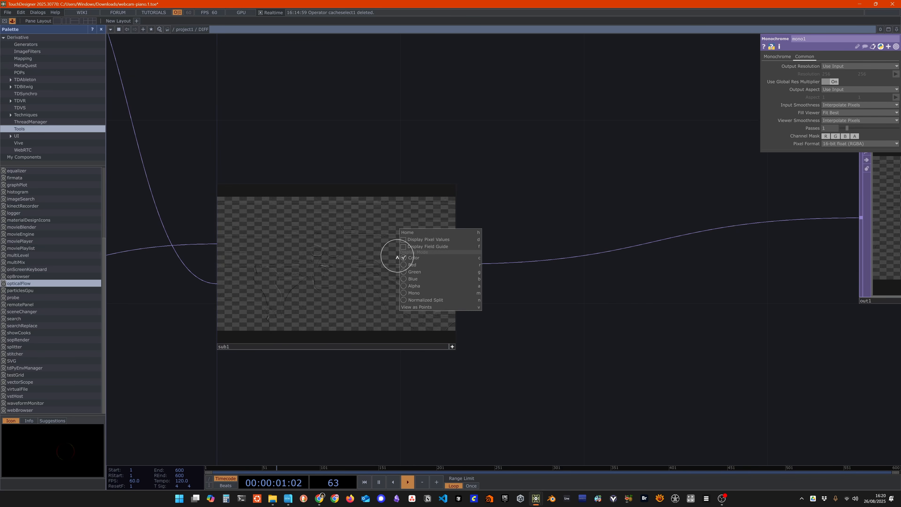
pyautogui.click(423, 300)
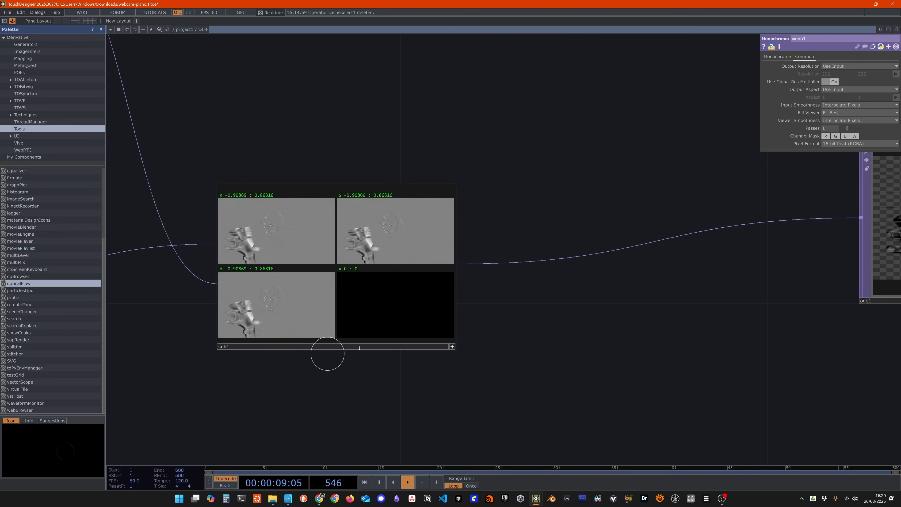
# Examine the Subtract TOP's normalized channels up close, and deactivate its viewer.
pyautogui.rightClick(389, 239)
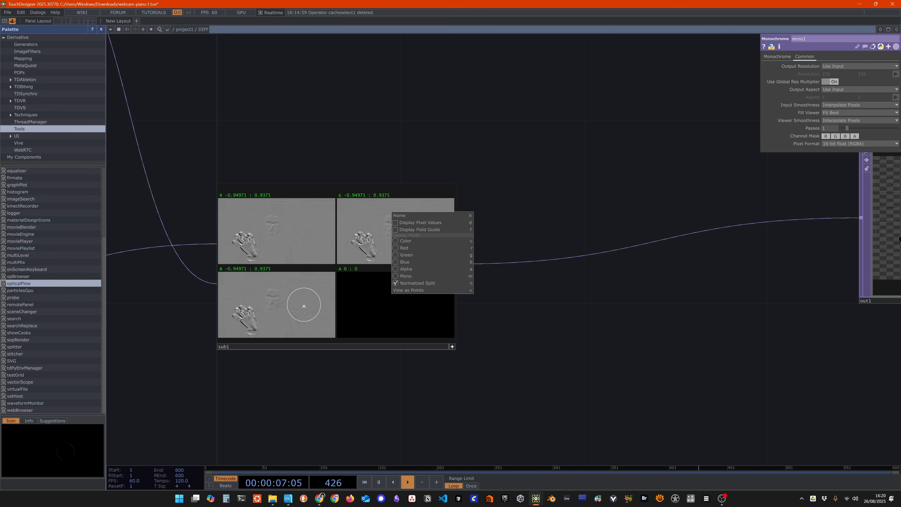
pyautogui.click(526, 343)
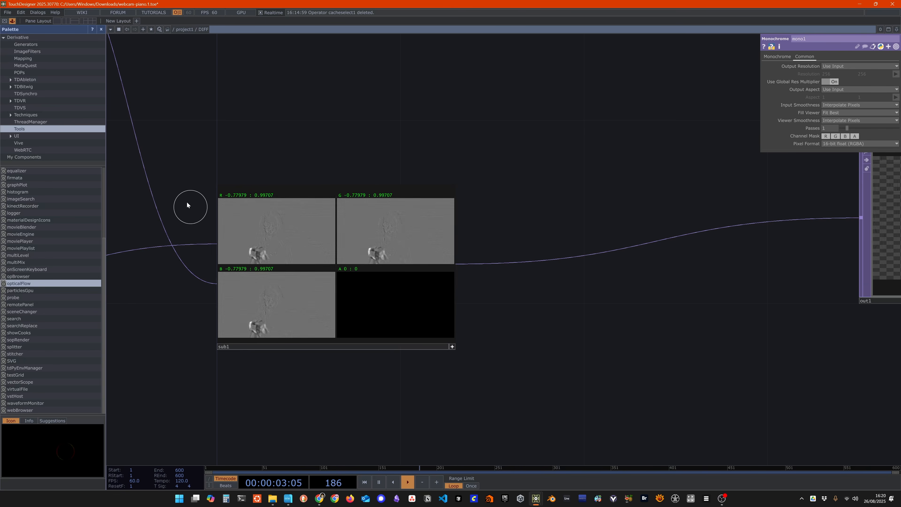
pyautogui.moveTo(177, 218); pyautogui.dragTo(681, 417)
pyautogui.moveTo(705, 239); pyautogui.dragTo(349, 96)
pyautogui.scroll(1, 687, 355)
pyautogui.scroll(2, 686, 355)
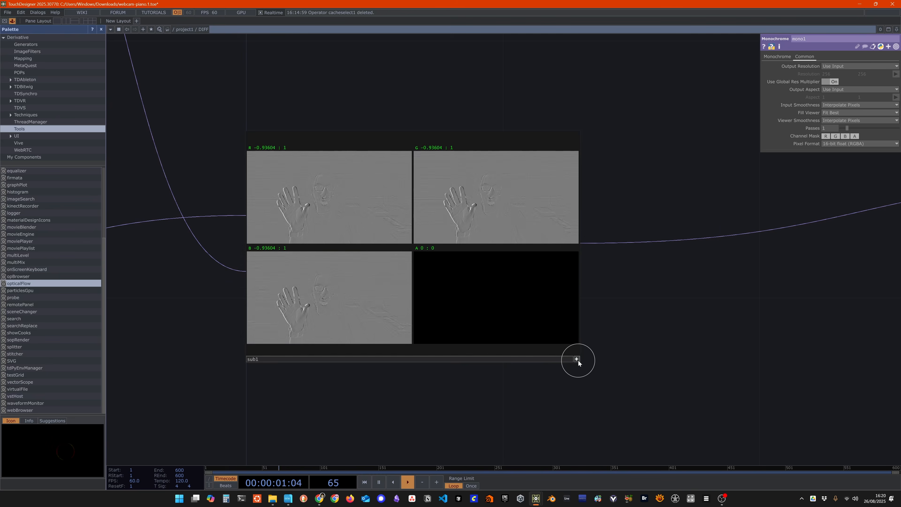
pyautogui.moveTo(685, 330); pyautogui.dragTo(558, 357)
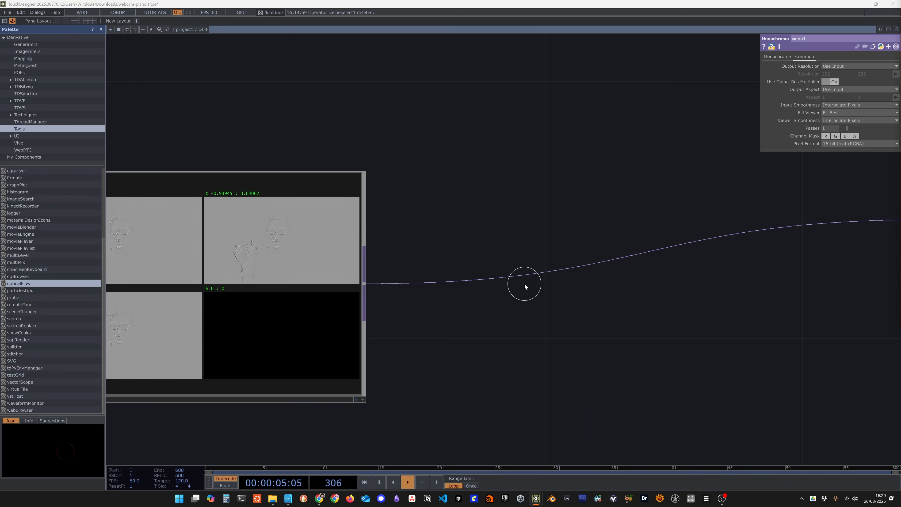
# Insert a Function TOP between the Subtract and Out TOPs, and set its Function RGBA to abs(x) Absolute Value.
pyautogui.rightClick(517, 274)
pyautogui.click(540, 267)
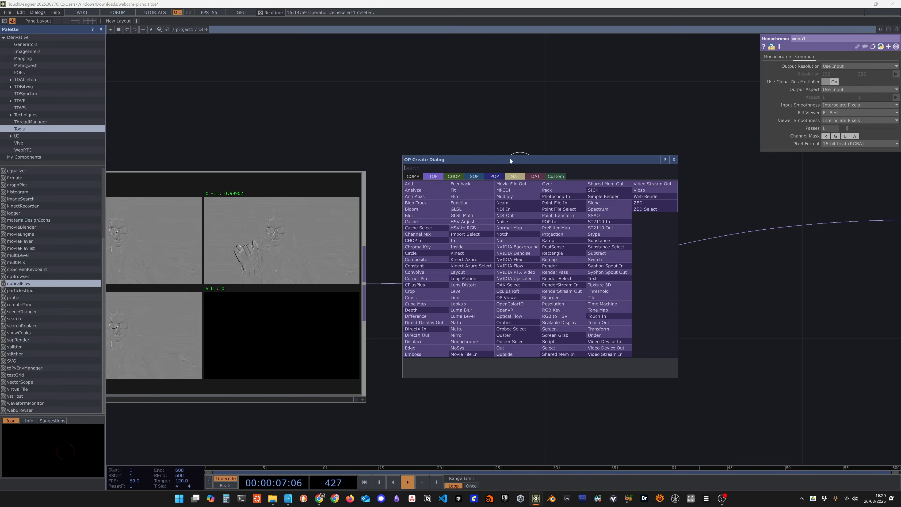
pyautogui.write('func')
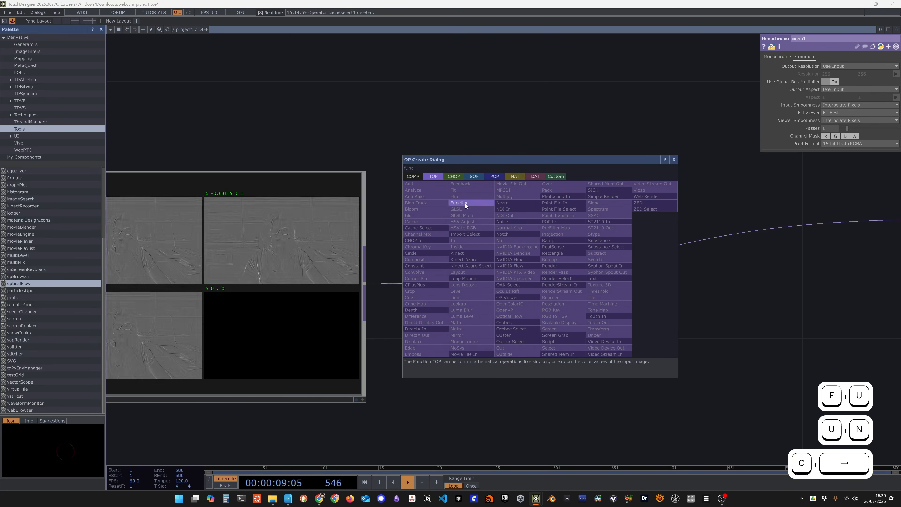
pyautogui.click(461, 203)
pyautogui.click(594, 281)
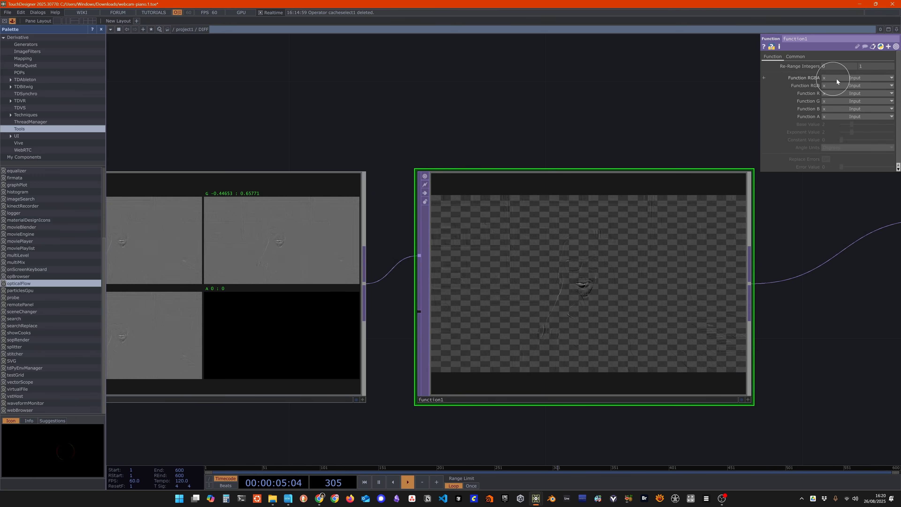
pyautogui.click(853, 78)
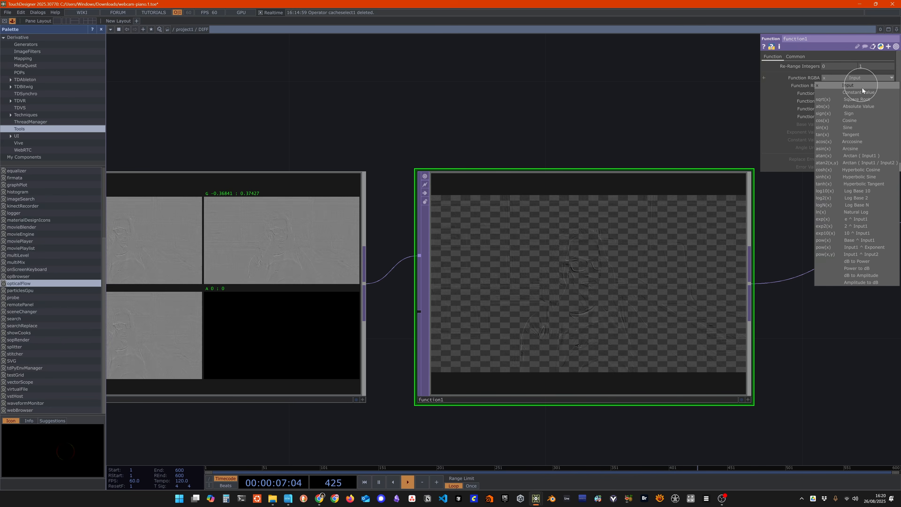
pyautogui.click(863, 106)
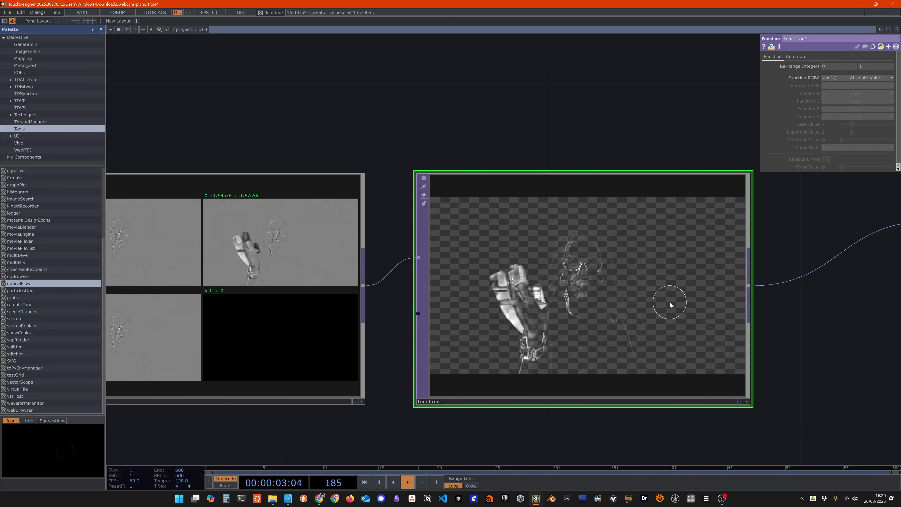
# Activate the Function TOP's viewer in Normalized Split display, and compare its channels with the Subtract TOP's.
pyautogui.click(741, 402)
pyautogui.rightClick(670, 291)
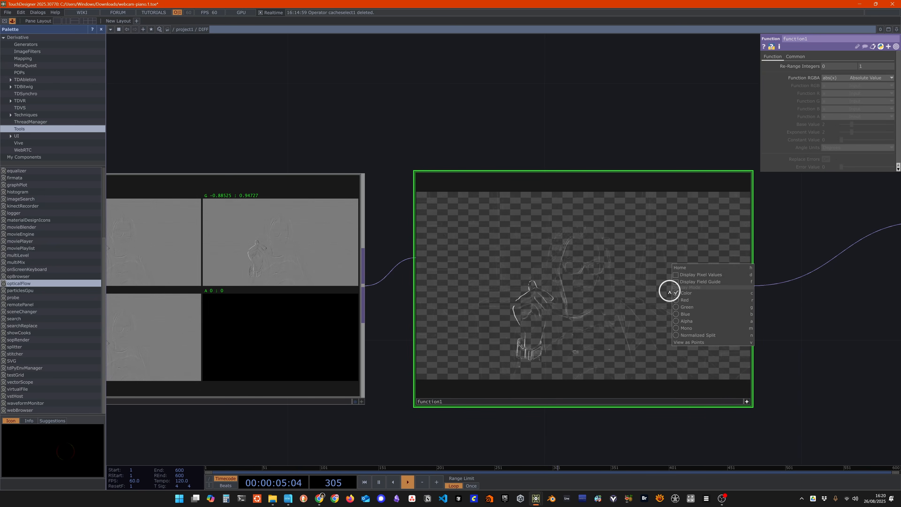
pyautogui.click(698, 335)
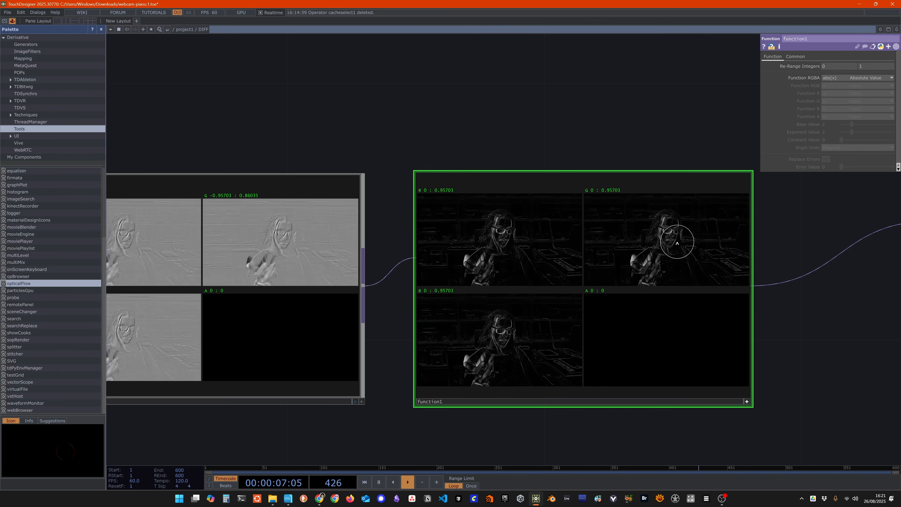
pyautogui.scroll(-4, 686, 246)
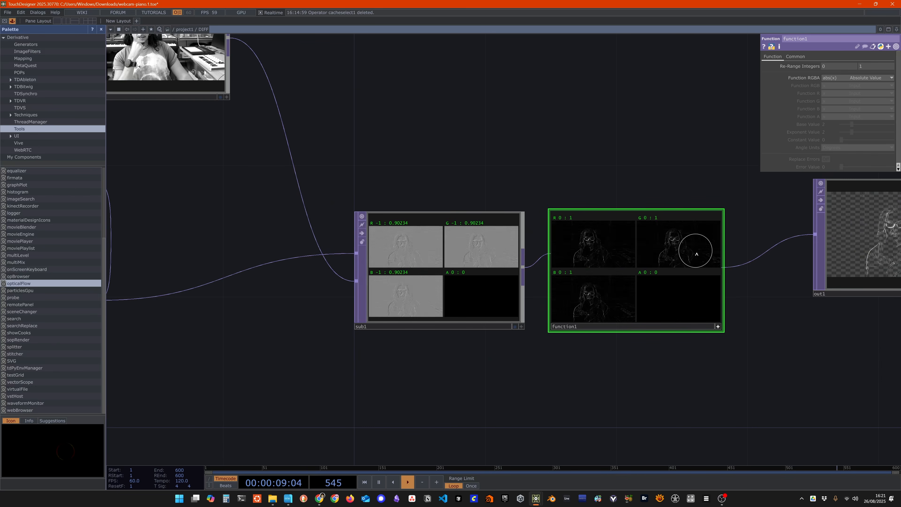
pyautogui.scroll(2, 694, 255)
pyautogui.scroll(-2, 690, 258)
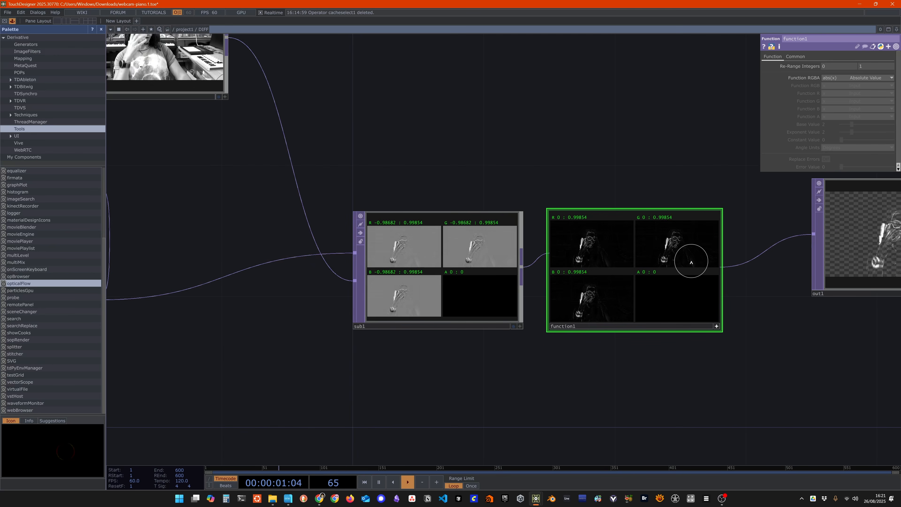
pyautogui.scroll(3, 692, 261)
pyautogui.scroll(2, 692, 261)
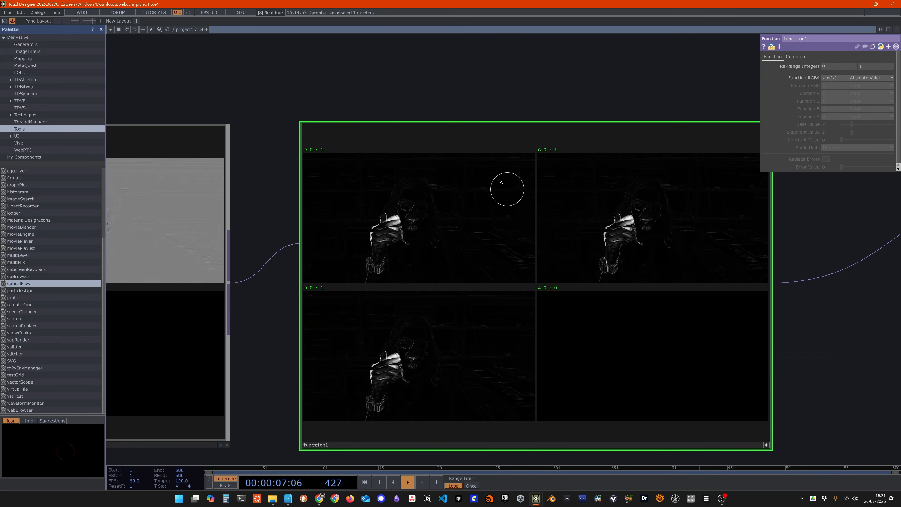
pyautogui.scroll(-4, 502, 213)
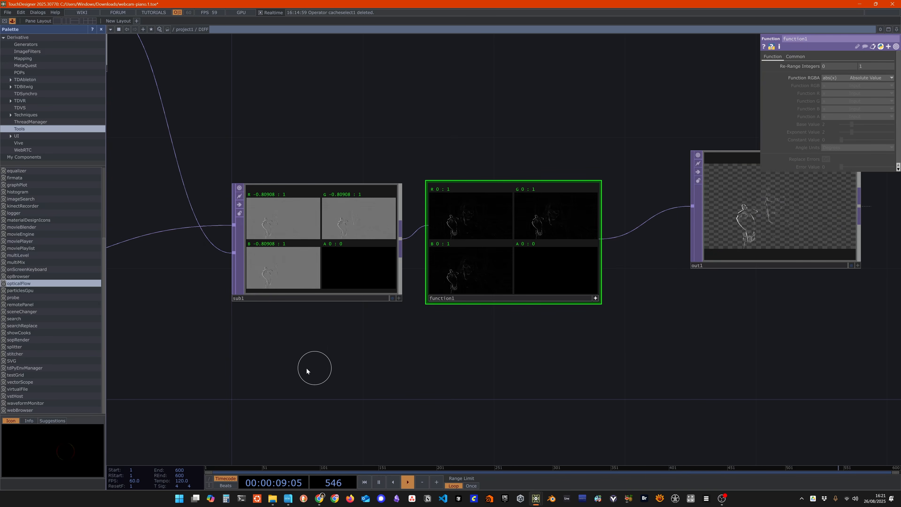
# Move the In and Monochrome TOPs farther away from the Cache and Subtract TOPs to make room for another operator.
pyautogui.moveTo(463, 364); pyautogui.dragTo(888, 358)
pyautogui.moveTo(313, 359); pyautogui.dragTo(502, 361)
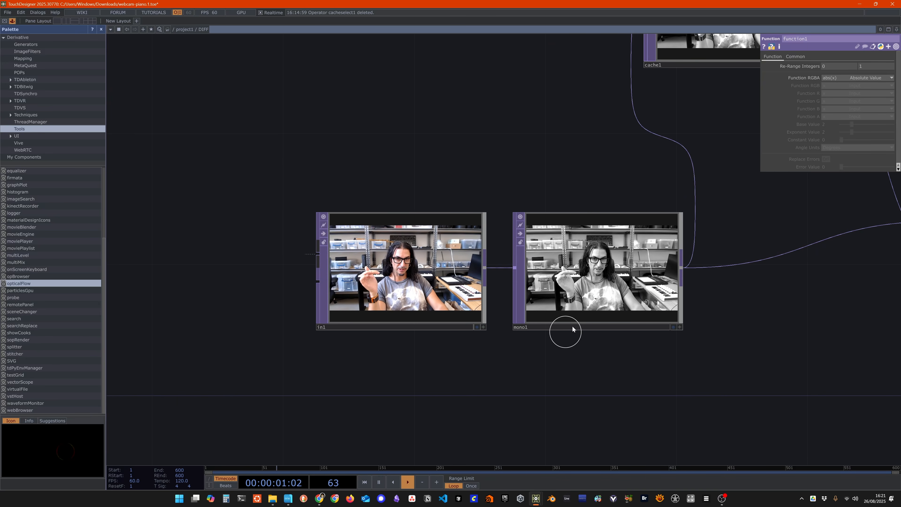
pyautogui.moveTo(642, 279); pyautogui.dragTo(609, 280)
pyautogui.moveTo(418, 277); pyautogui.dragTo(190, 273)
pyautogui.moveTo(569, 266); pyautogui.dragTo(375, 267)
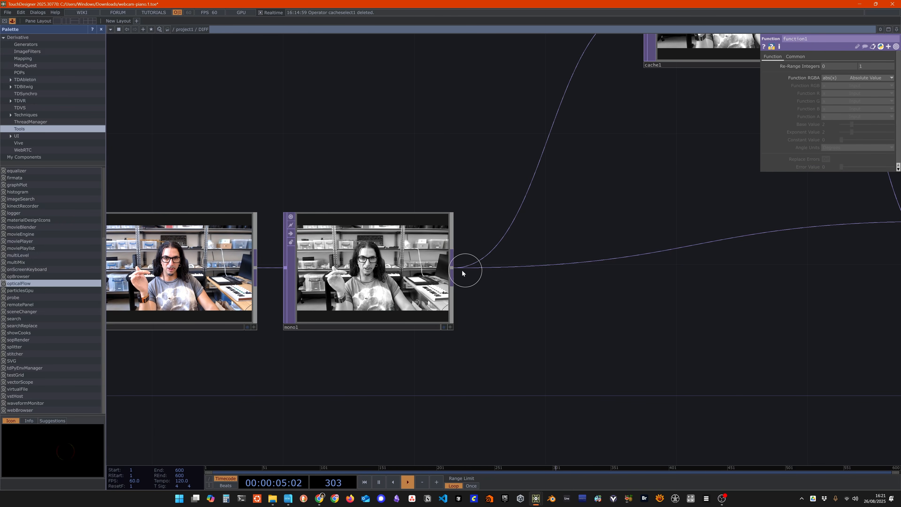
# Insert a Blur TOP directly after the Monochrome TOP so that it feeds both the Cache and Subtract TOPs.
pyautogui.rightClick(453, 275)
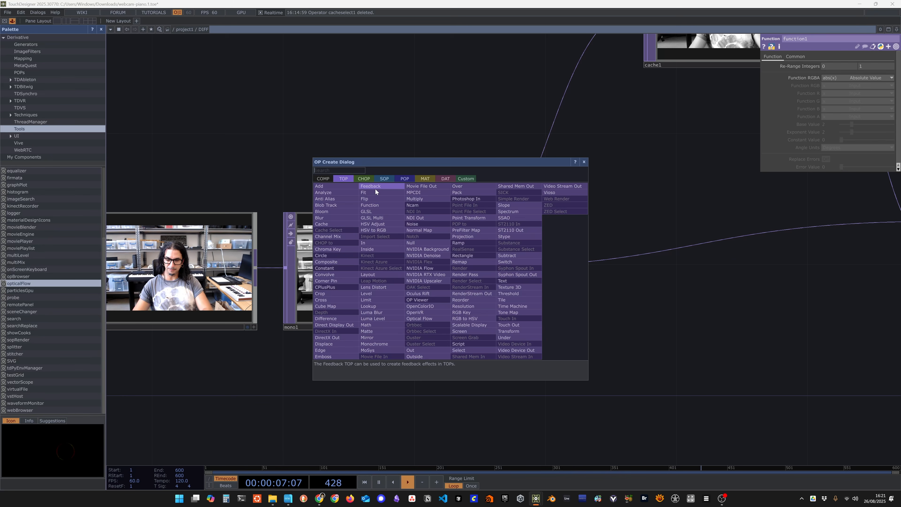
pyautogui.write('blur')
pyautogui.press('Return')
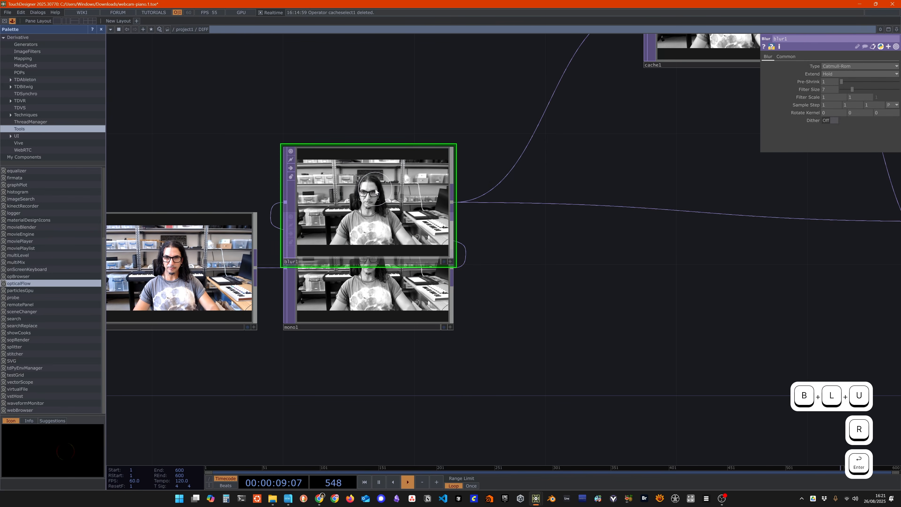
pyautogui.click(582, 262)
pyautogui.moveTo(691, 287); pyautogui.dragTo(456, 280)
pyautogui.scroll(-3, 602, 253)
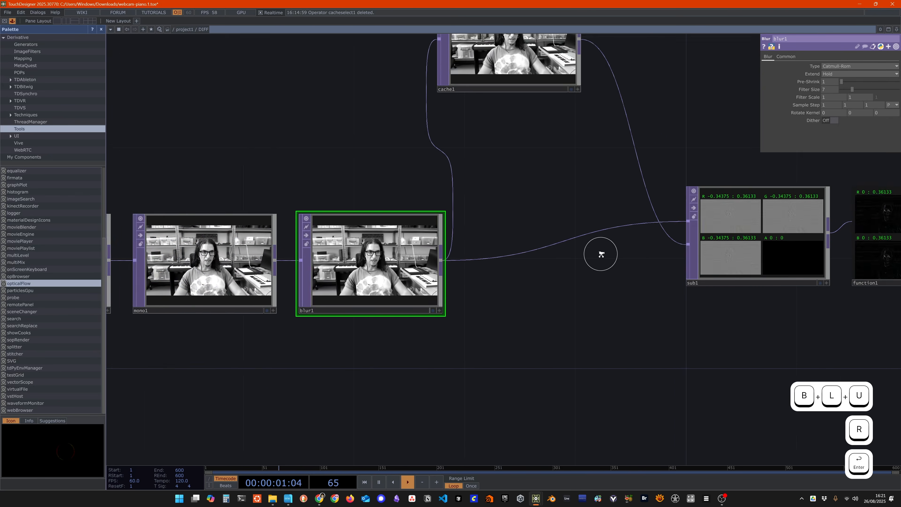
# Place the Function TOP directly below the Blur TOP to view both outputs together.
pyautogui.moveTo(592, 304); pyautogui.dragTo(382, 282)
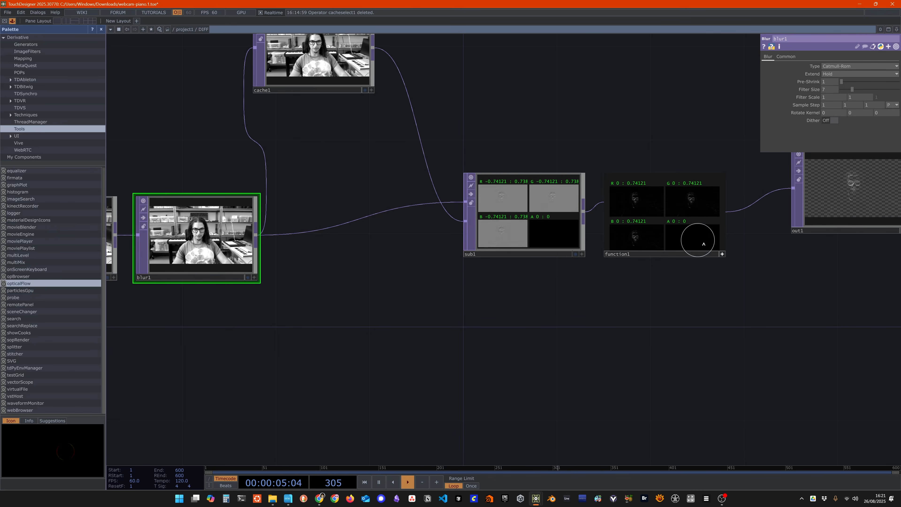
pyautogui.moveTo(669, 214); pyautogui.dragTo(198, 338)
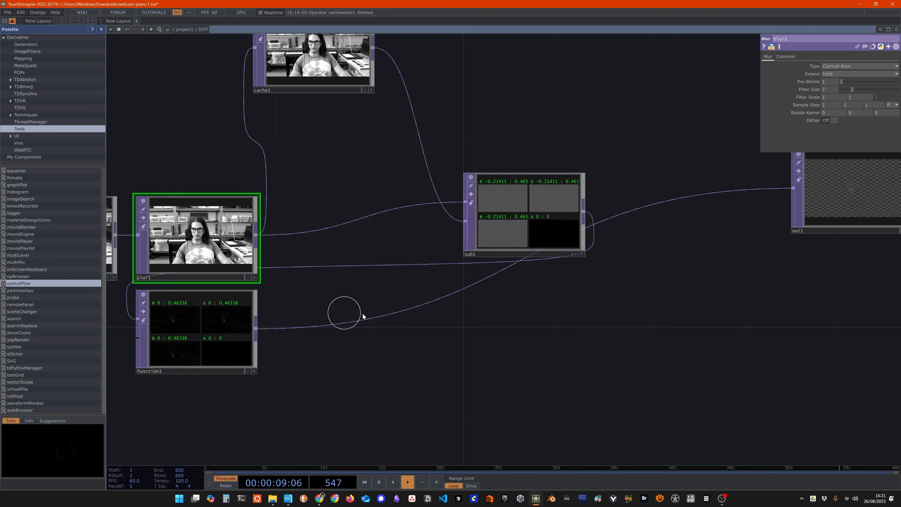
pyautogui.moveTo(346, 313); pyautogui.dragTo(547, 316)
pyautogui.scroll(5, 547, 316)
pyautogui.moveTo(476, 287); pyautogui.dragTo(779, 272)
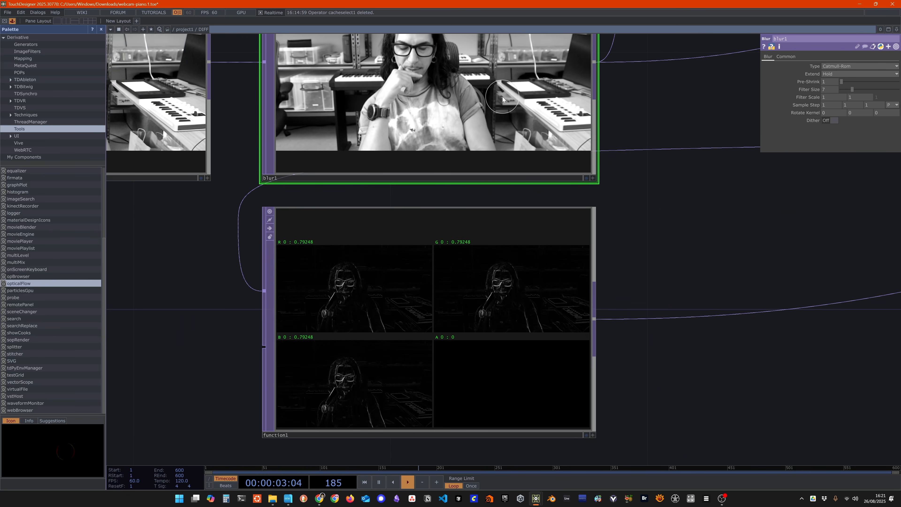
# Toggle the Blur TOP's bypass on and off to compare the difference image, and set the blur's Filter Size to 13.
pyautogui.press('b')
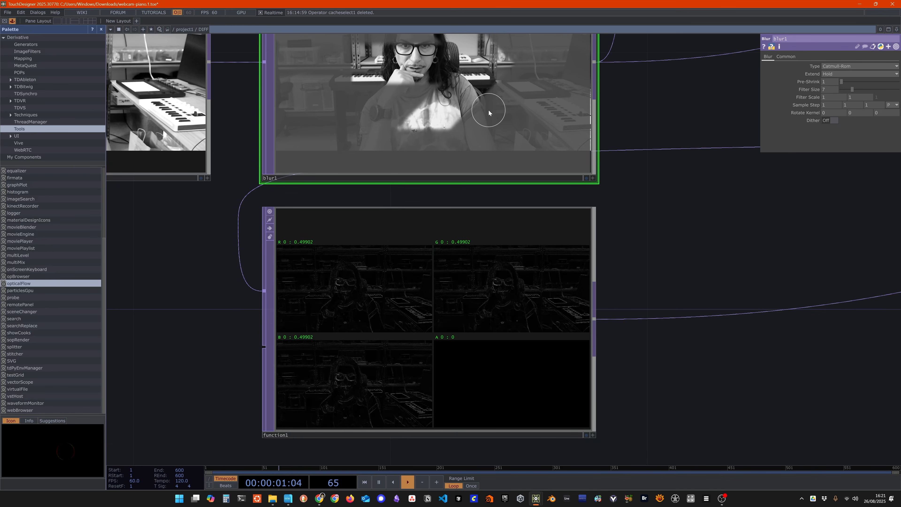
pyautogui.press('b')
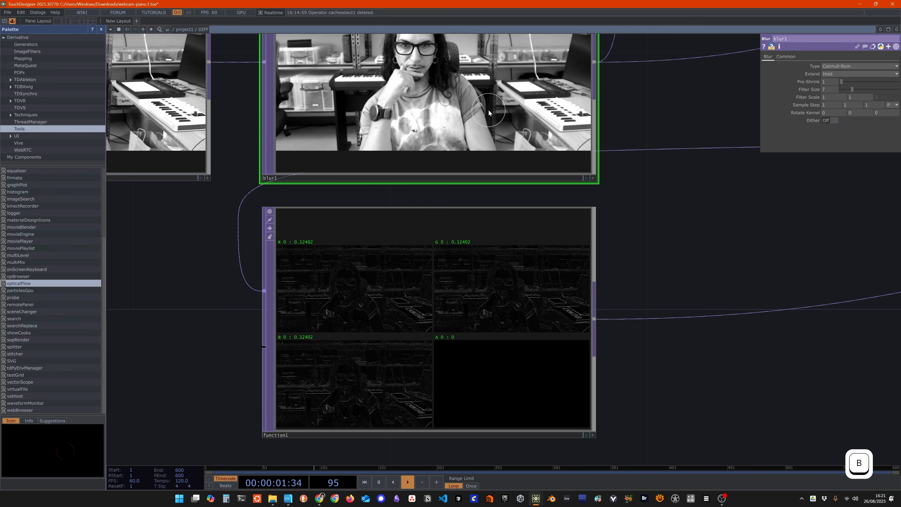
pyautogui.click(864, 90)
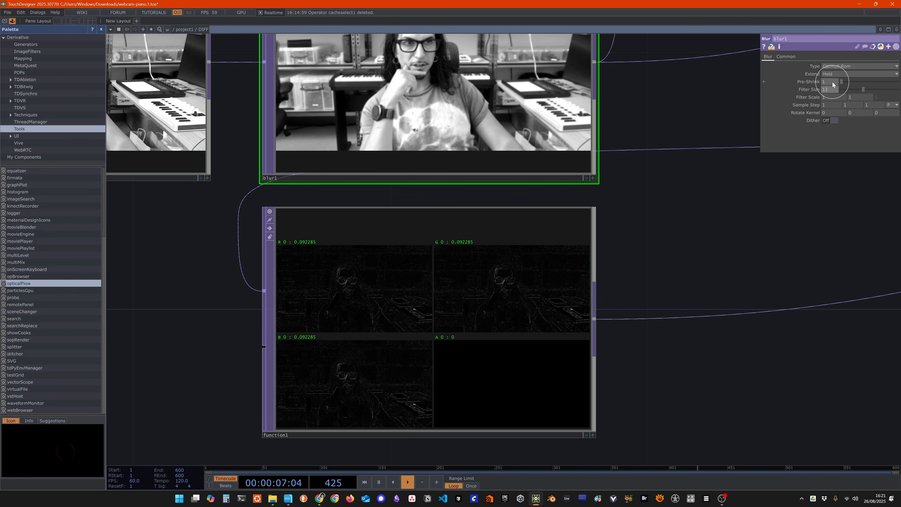
pyautogui.moveTo(843, 82); pyautogui.dragTo(846, 85)
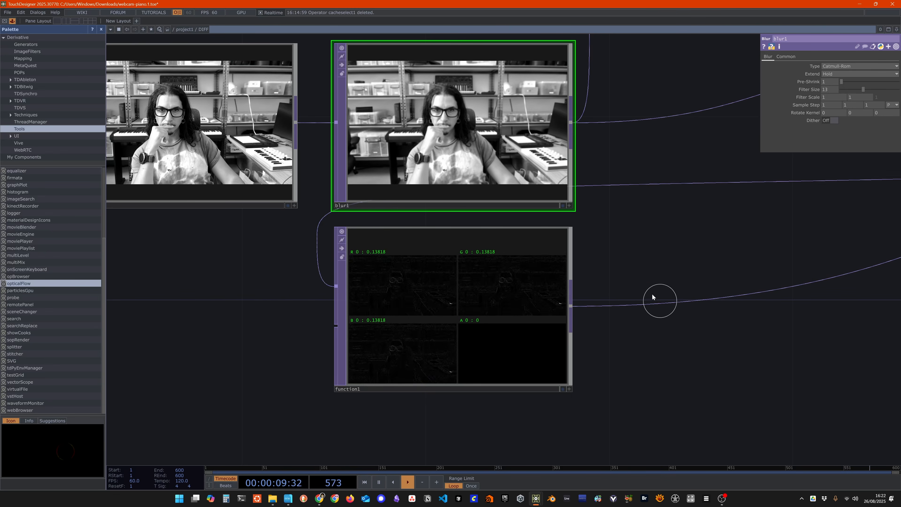
# Switch the Function TOP's viewer display back to Color.
pyautogui.moveTo(652, 294); pyautogui.dragTo(702, 279)
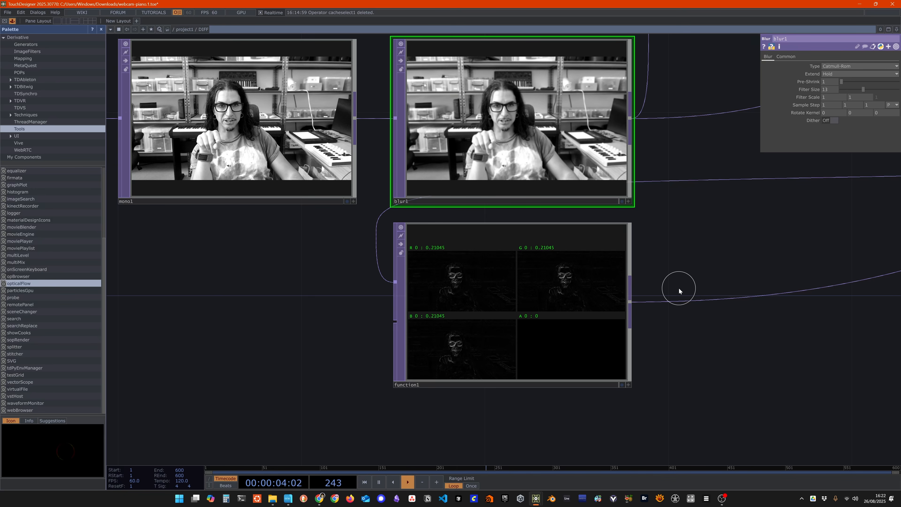
pyautogui.scroll(3, 657, 312)
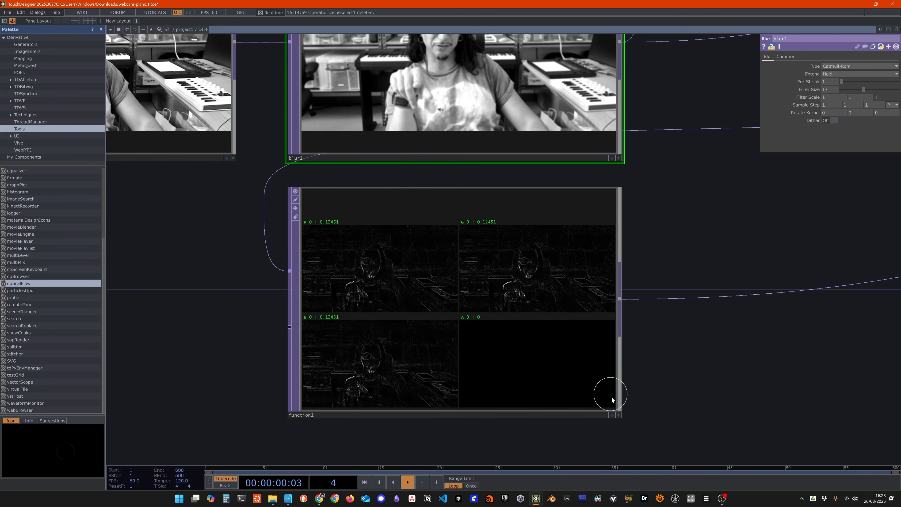
pyautogui.click(619, 415)
pyautogui.rightClick(515, 250)
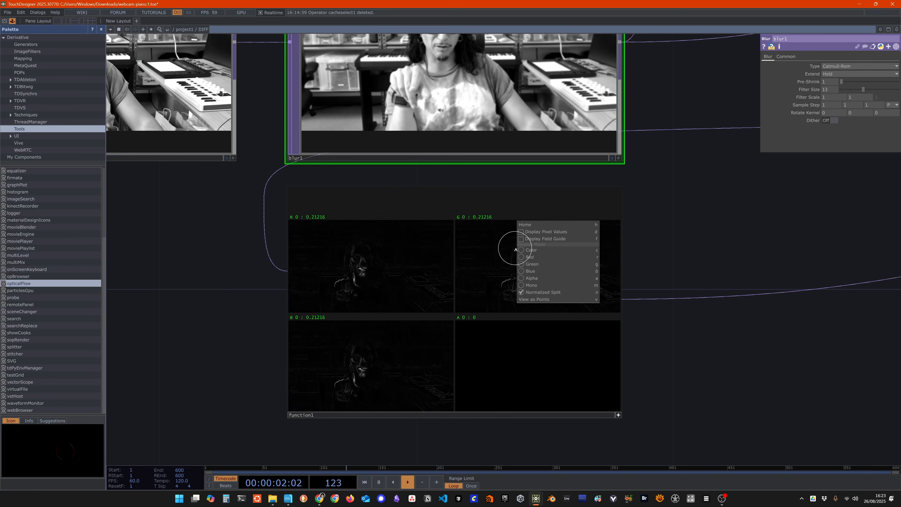
pyautogui.click(531, 250)
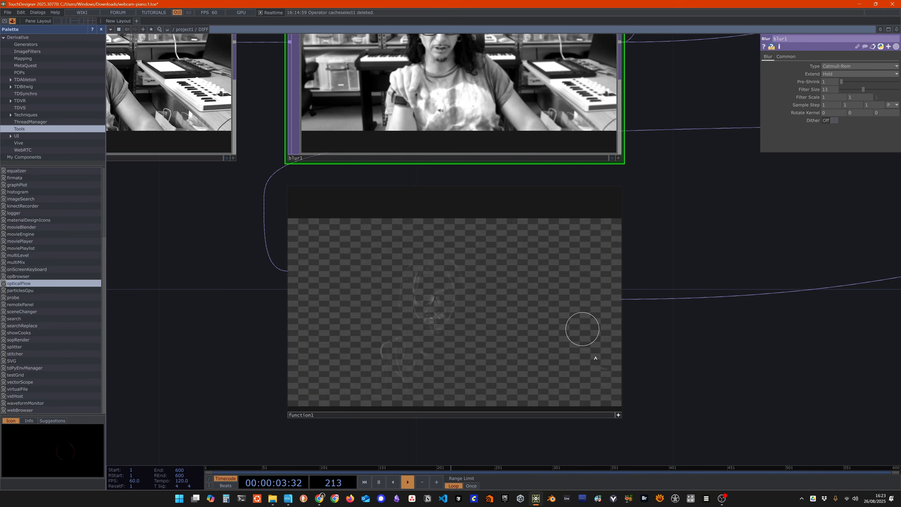
pyautogui.click(619, 415)
# Turn off the alpha channel in the Subtract TOP's Channel Mask.
pyautogui.moveTo(714, 234); pyautogui.dragTo(707, 246)
pyautogui.moveTo(728, 195); pyautogui.dragTo(706, 193)
pyautogui.scroll(-3, 702, 230)
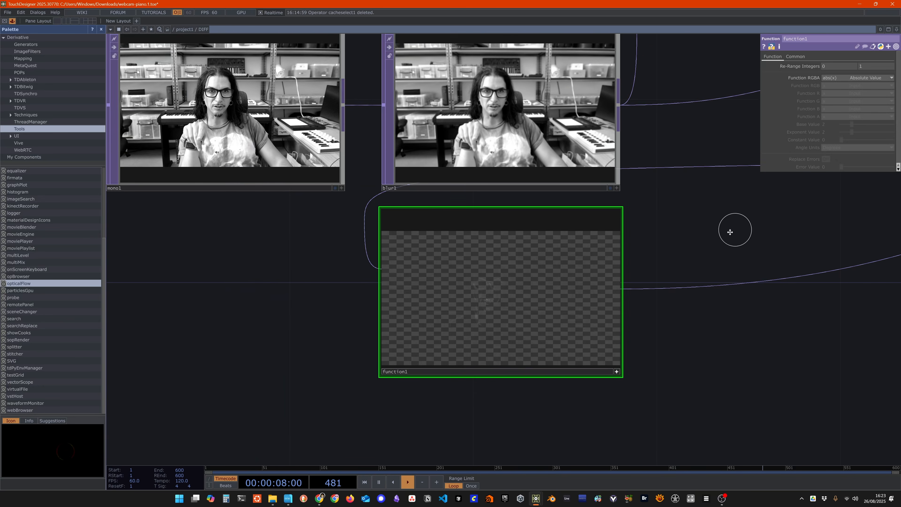
pyautogui.moveTo(653, 260); pyautogui.dragTo(485, 326)
pyautogui.moveTo(567, 262); pyautogui.dragTo(307, 291)
pyautogui.moveTo(680, 346); pyautogui.dragTo(431, 384)
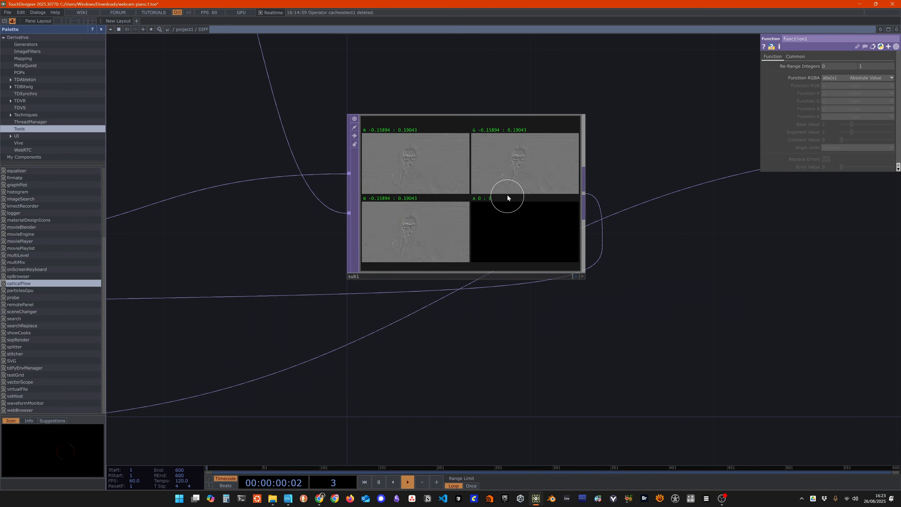
pyautogui.click(507, 195)
pyautogui.click(799, 57)
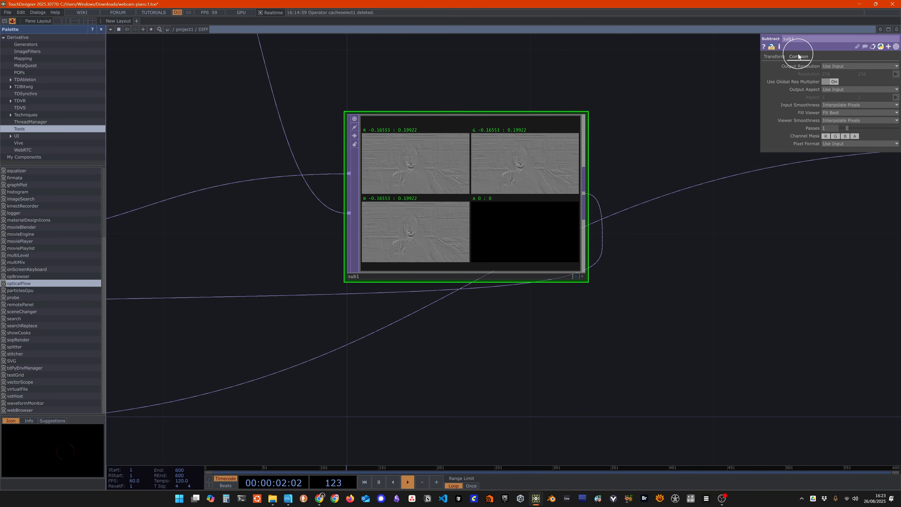
pyautogui.click(855, 136)
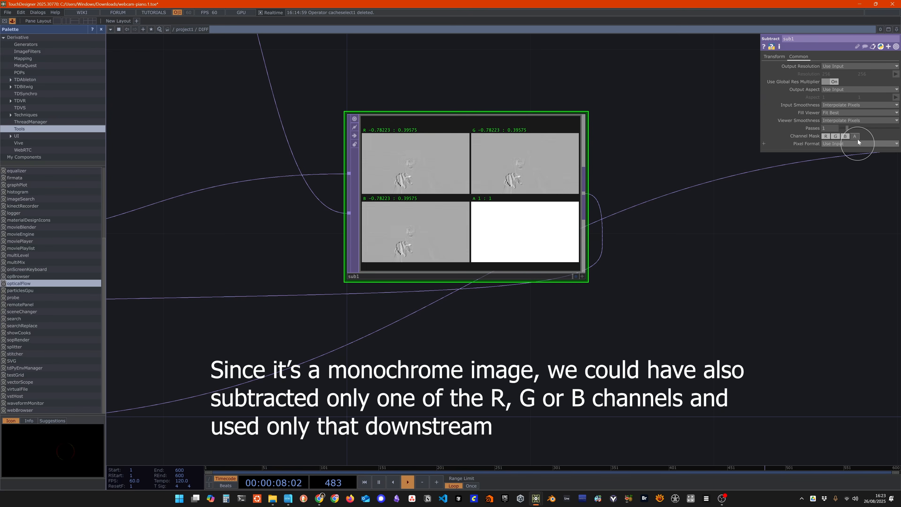
# Turn the alpha channel in the Subtract TOP's Channel Mask on and off again to compare the Function TOP's output.
pyautogui.moveTo(543, 322); pyautogui.dragTo(876, 245)
pyautogui.moveTo(426, 384); pyautogui.dragTo(688, 368)
pyautogui.scroll(2, 688, 369)
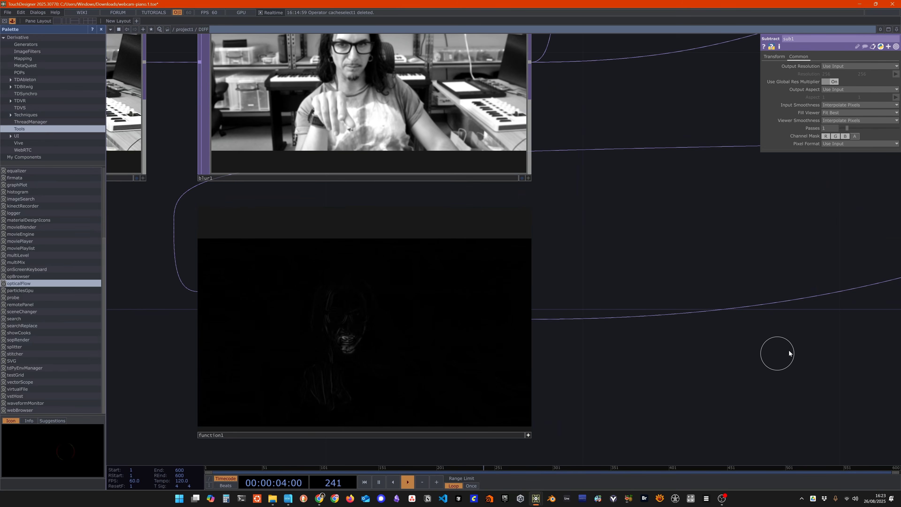
pyautogui.scroll(-4, 789, 352)
pyautogui.moveTo(797, 332); pyautogui.dragTo(643, 299)
pyautogui.moveTo(792, 245); pyautogui.dragTo(548, 299)
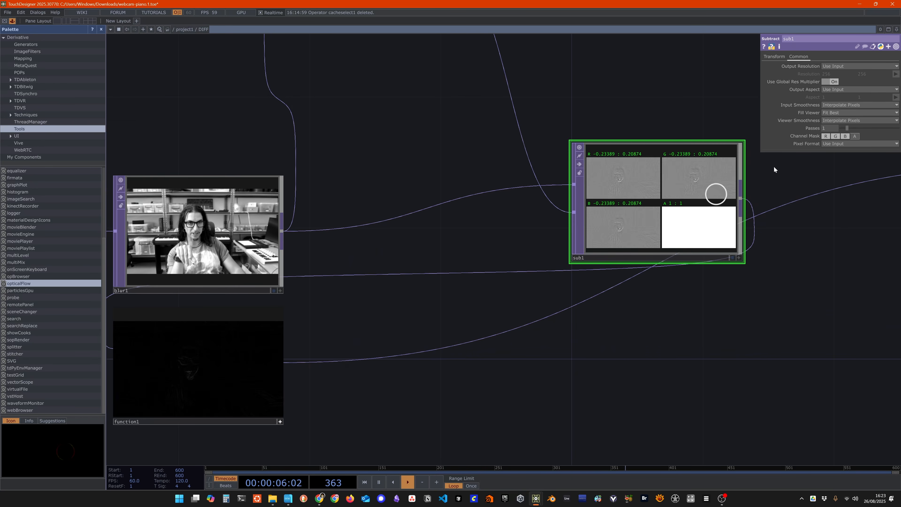
pyautogui.click(855, 136)
pyautogui.moveTo(567, 353); pyautogui.dragTo(628, 342)
pyautogui.moveTo(302, 331); pyautogui.dragTo(424, 310)
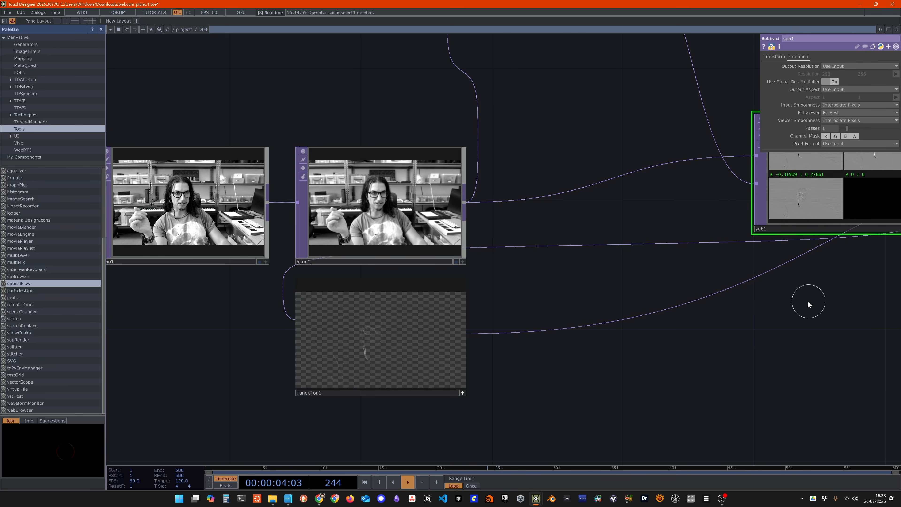
pyautogui.moveTo(811, 302); pyautogui.dragTo(484, 348)
pyautogui.click(855, 136)
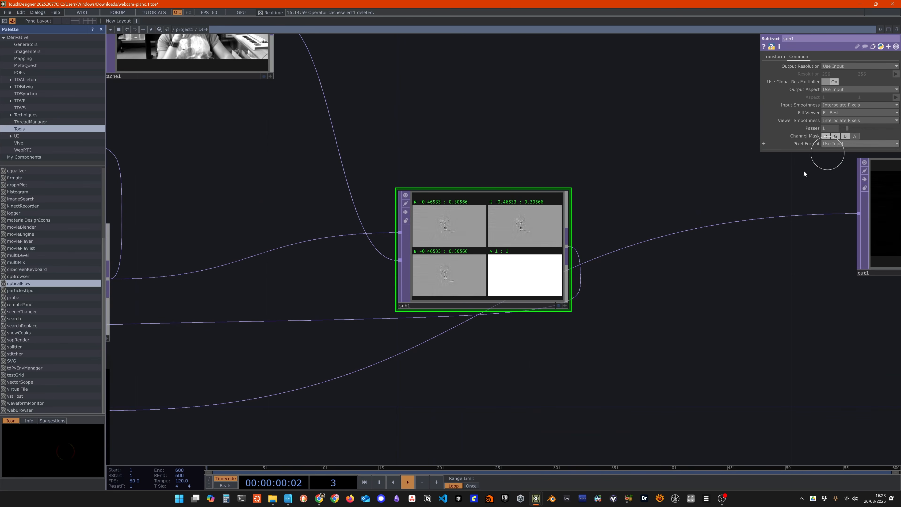
# Inspect the Blur and Cache TOP parameters and deactivate the Function TOP's interactive viewer.
pyautogui.moveTo(437, 390); pyautogui.dragTo(737, 413)
pyautogui.moveTo(609, 333); pyautogui.dragTo(592, 294, button='middle')
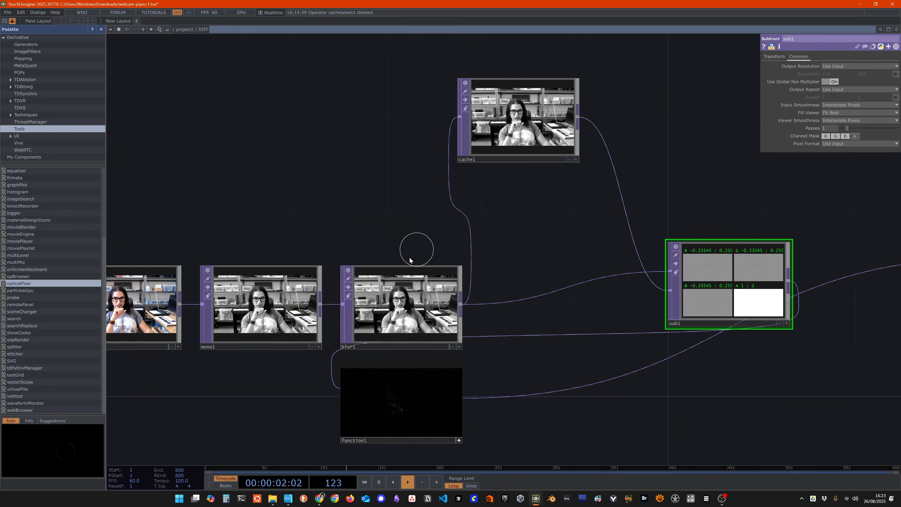
pyautogui.click(403, 305)
pyautogui.click(502, 139)
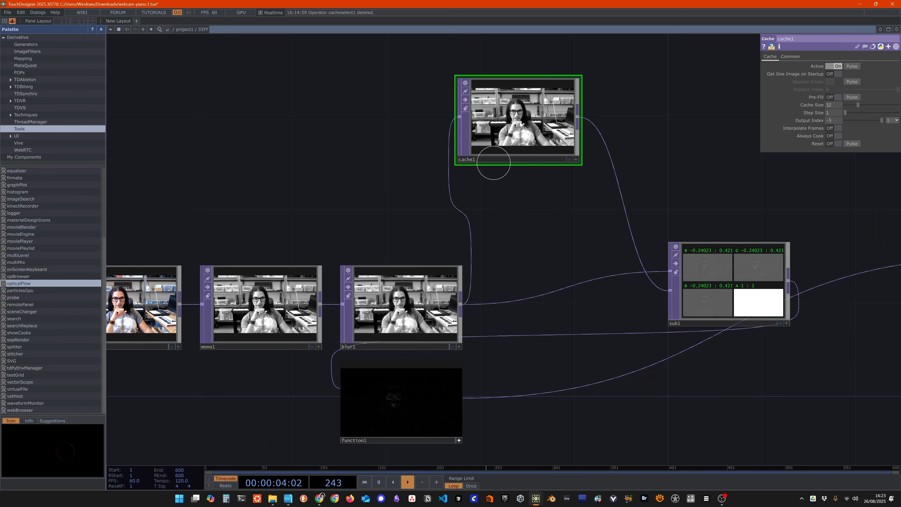
pyautogui.moveTo(778, 372); pyautogui.dragTo(887, 260)
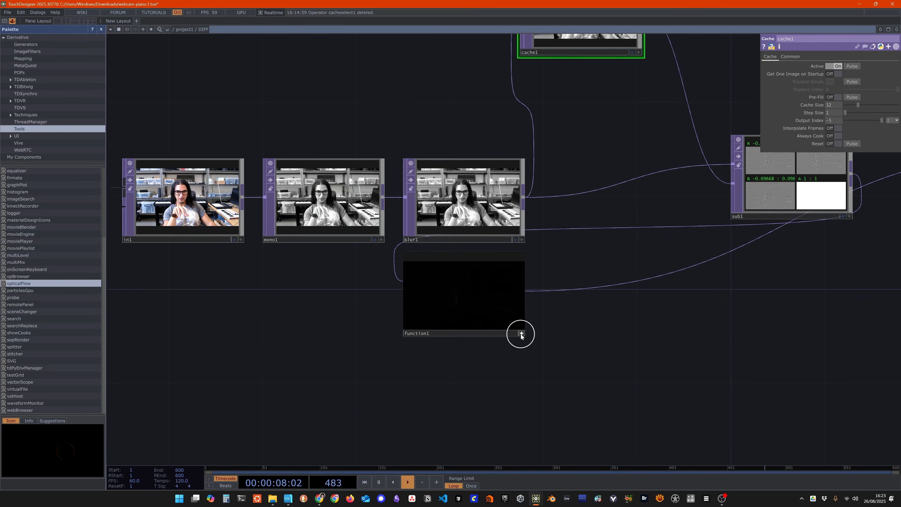
pyautogui.click(472, 289)
pyautogui.scroll(6, 605, 323)
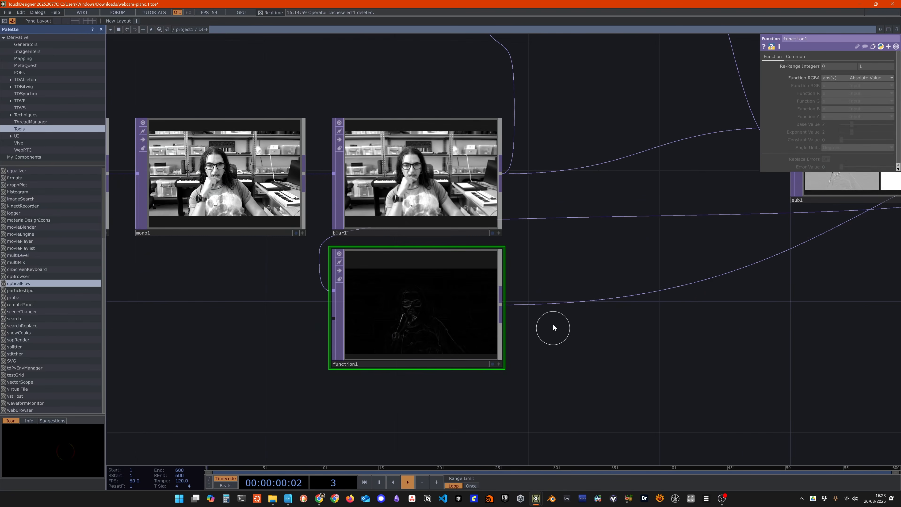
pyautogui.scroll(-5, 660, 274)
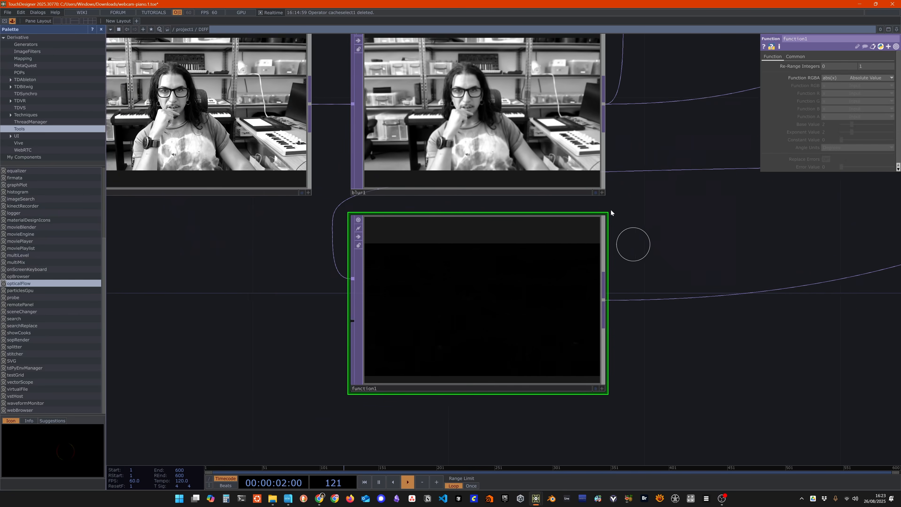
# Bypass and re-enable the Blur TOP to compare the difference image, and set its Filter Size to 10.
pyautogui.click(544, 130)
pyautogui.press('b')
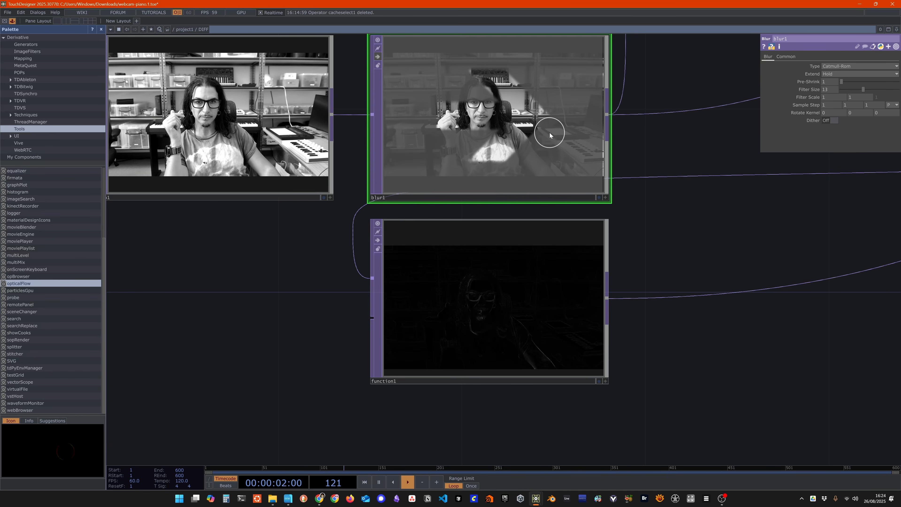
pyautogui.press('b')
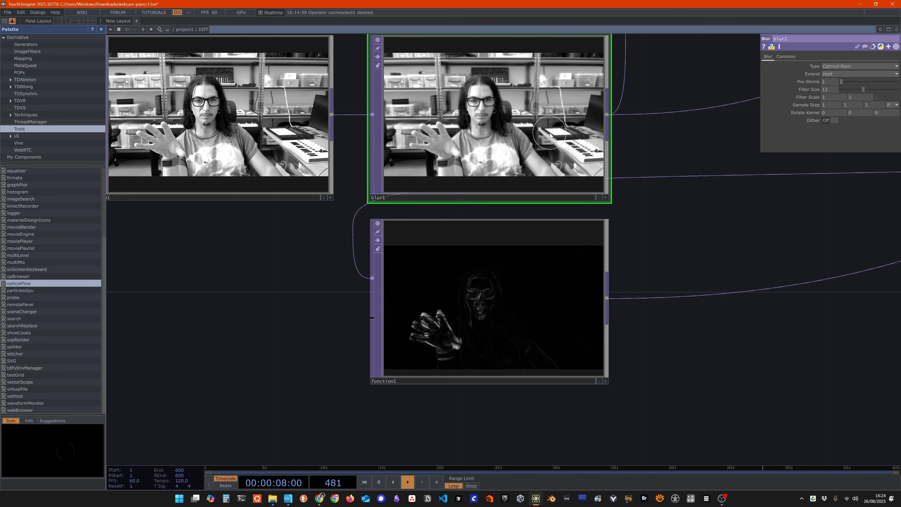
pyautogui.click(526, 306)
pyautogui.click(589, 131)
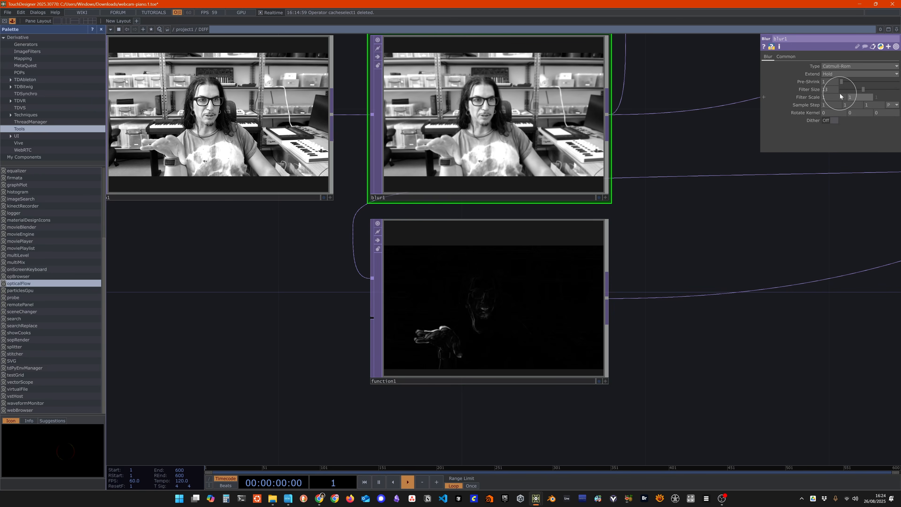
pyautogui.moveTo(855, 87)
pyautogui.mouseDown()
pyautogui.moveTo(843, 85)
pyautogui.moveTo(861, 90)
pyautogui.mouseUp()
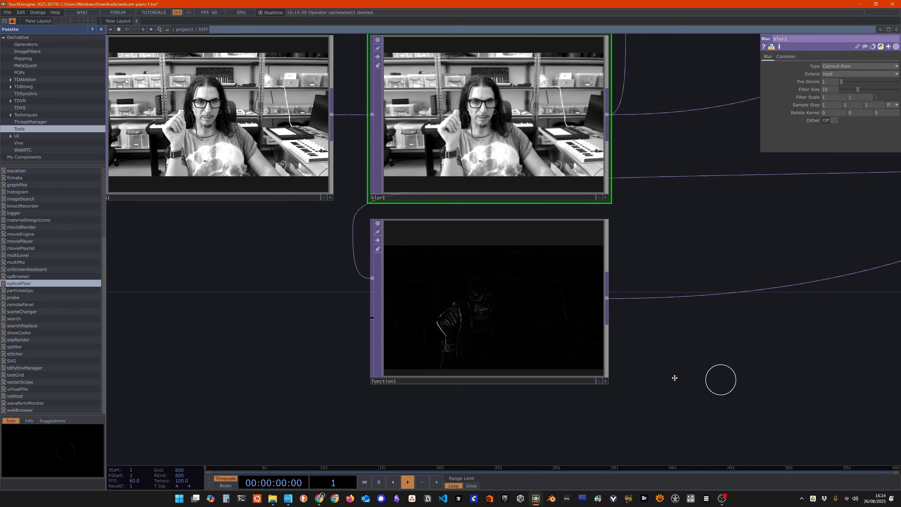
# Move the Function TOP back between the Subtract and Out TOPs, and align the Out TOP in the same row.
pyautogui.scroll(-1, 781, 361)
pyautogui.moveTo(781, 361); pyautogui.dragTo(462, 353)
pyautogui.scroll(-4, 504, 351)
pyautogui.moveTo(644, 345); pyautogui.dragTo(554, 352)
pyautogui.moveTo(298, 333); pyautogui.dragTo(632, 249)
pyautogui.moveTo(757, 343); pyautogui.dragTo(589, 379)
pyautogui.scroll(3, 590, 378)
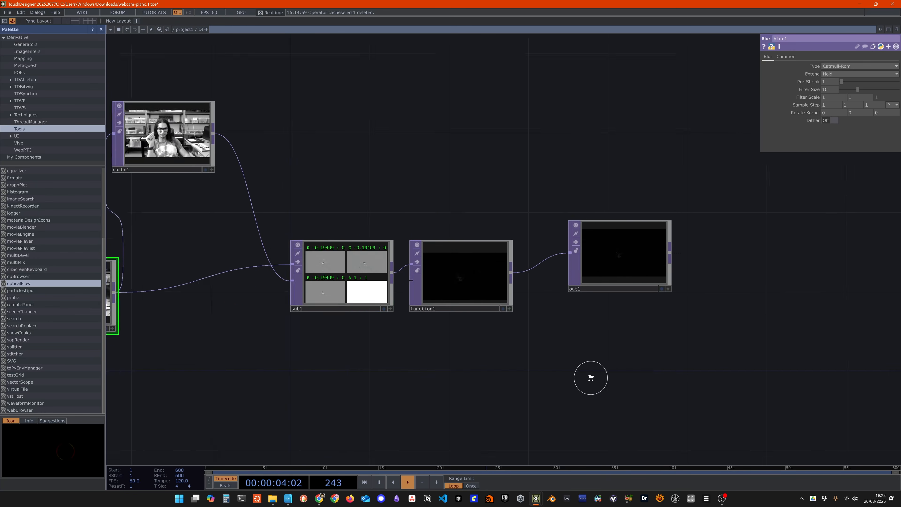
pyautogui.moveTo(630, 230); pyautogui.dragTo(654, 254)
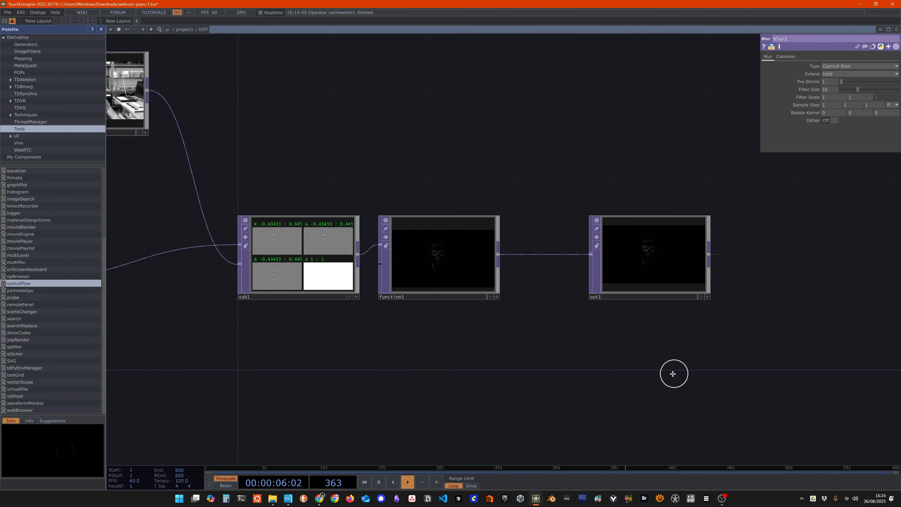
# Rename the Out TOP to OUT and accept the new name for all parameters that reference it.
pyautogui.scroll(2, 667, 372)
pyautogui.scroll(3, 599, 376)
pyautogui.scroll(-2, 600, 375)
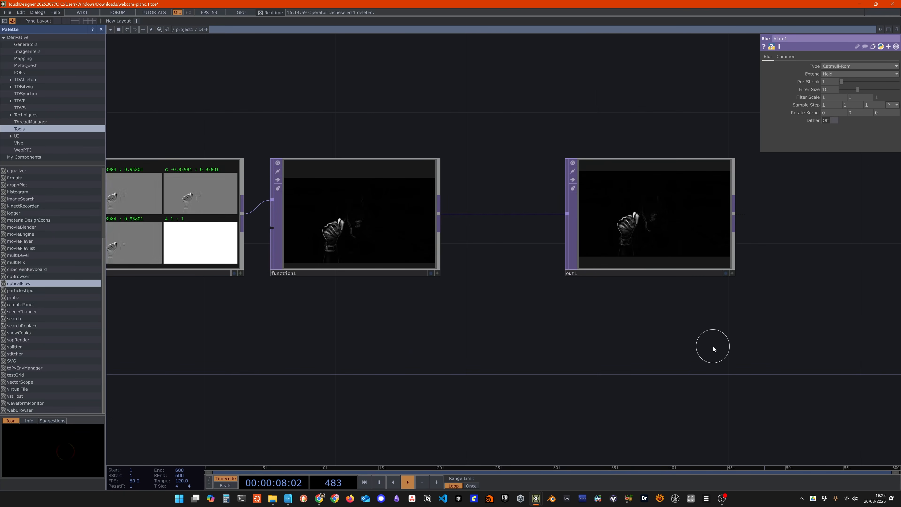
pyautogui.click(588, 272)
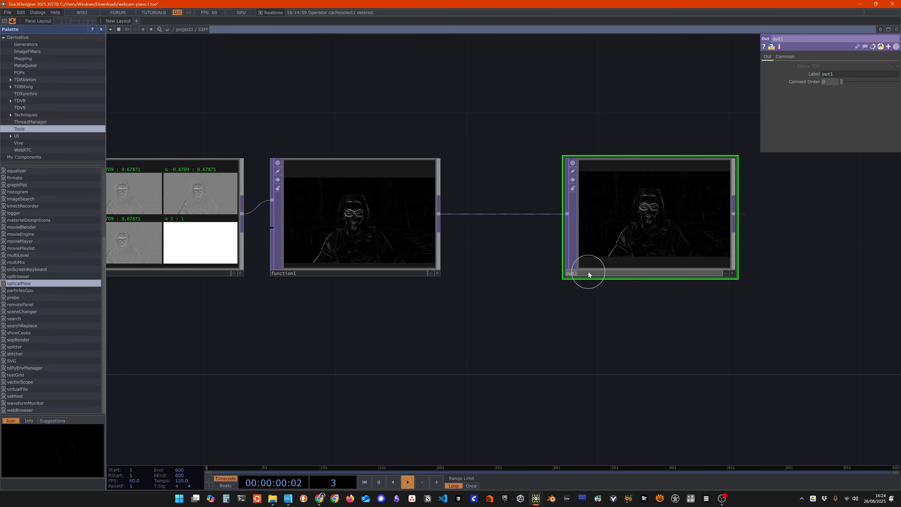
pyautogui.write('OUT')
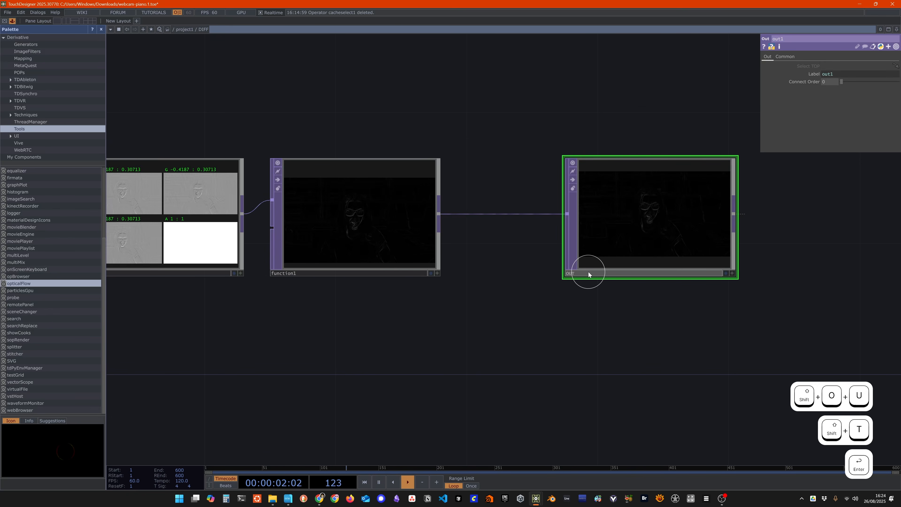
pyautogui.press('Return')
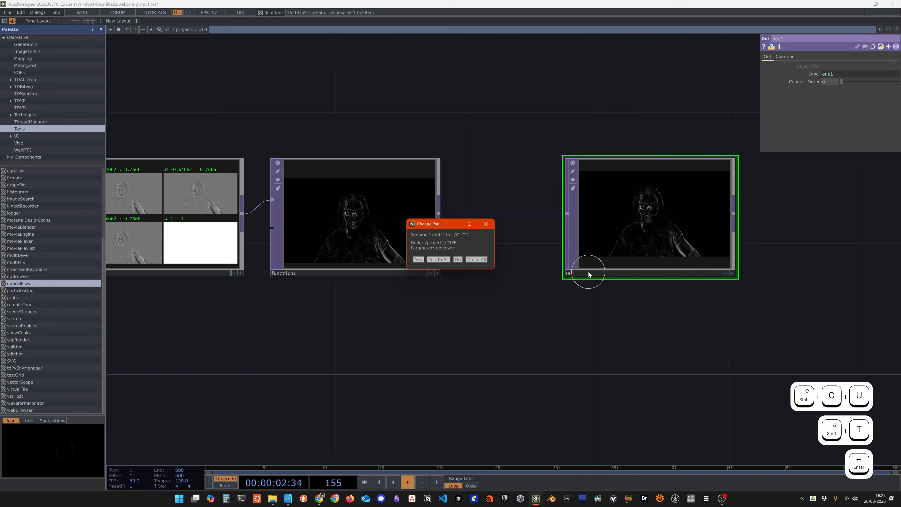
pyautogui.click(438, 259)
# Move OUT farther from the Function TOP and insert a Level TOP on the wire between them.
pyautogui.moveTo(639, 236); pyautogui.dragTo(770, 237)
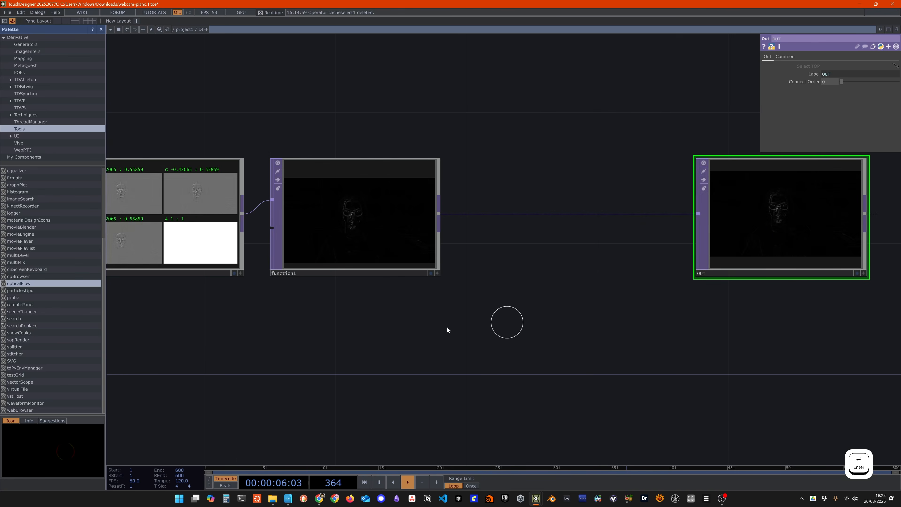
pyautogui.moveTo(376, 341); pyautogui.dragTo(777, 335)
pyautogui.moveTo(531, 345); pyautogui.dragTo(856, 346)
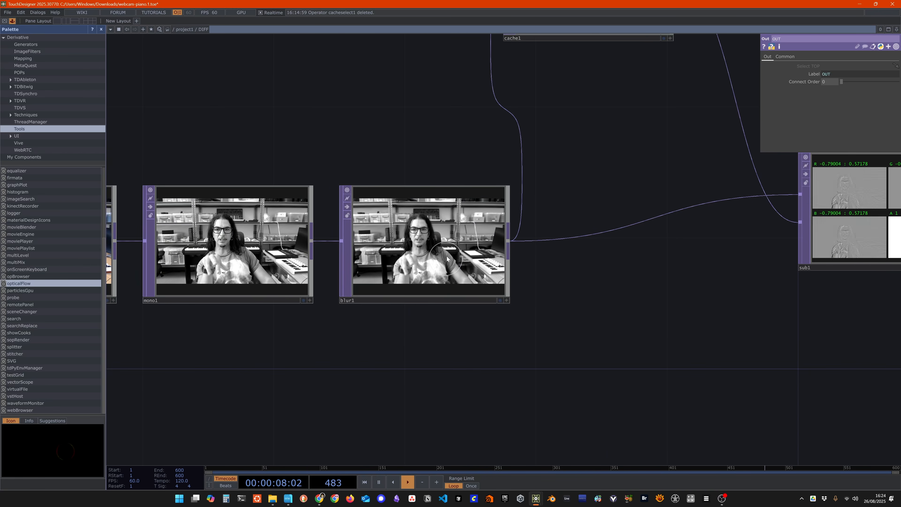
pyautogui.moveTo(434, 343); pyautogui.dragTo(174, 355)
pyautogui.moveTo(806, 362); pyautogui.dragTo(485, 369)
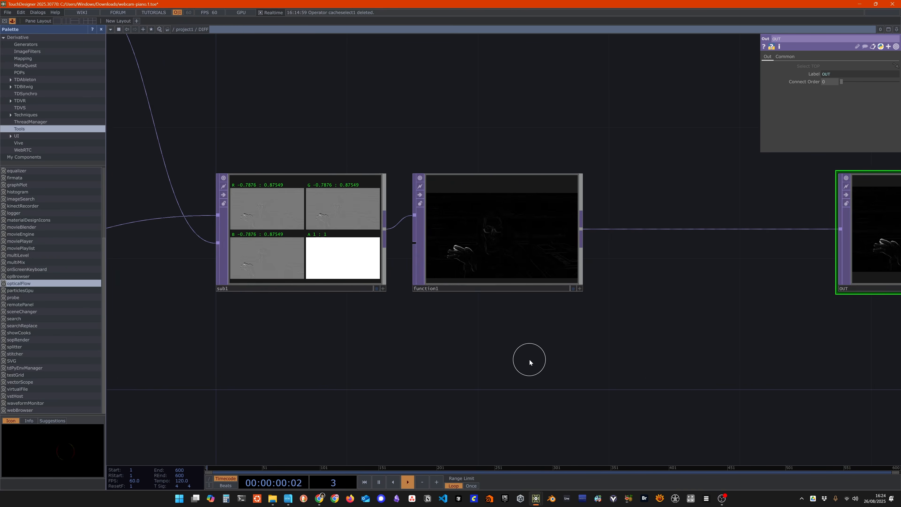
pyautogui.scroll(2, 543, 358)
pyautogui.moveTo(679, 282); pyautogui.dragTo(545, 324)
pyautogui.scroll(-2, 613, 268)
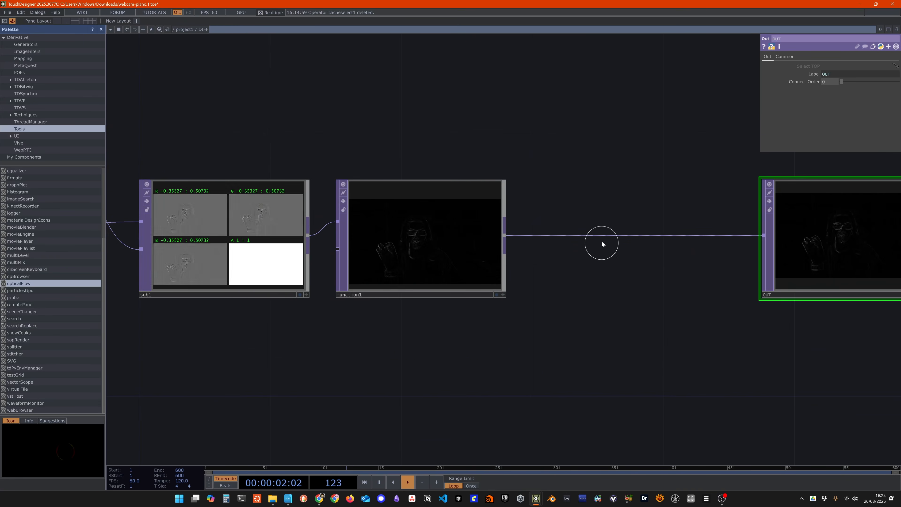
pyautogui.rightClick(606, 235)
pyautogui.click(631, 227)
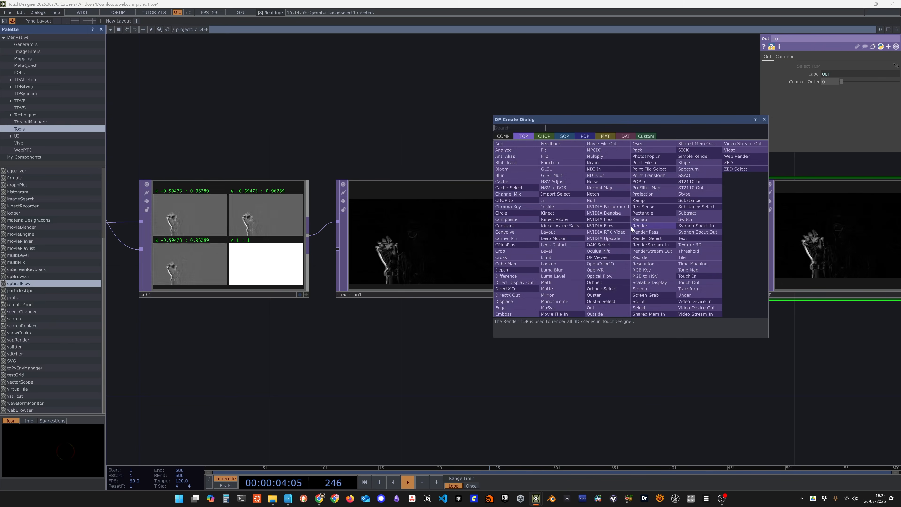
pyautogui.write('level')
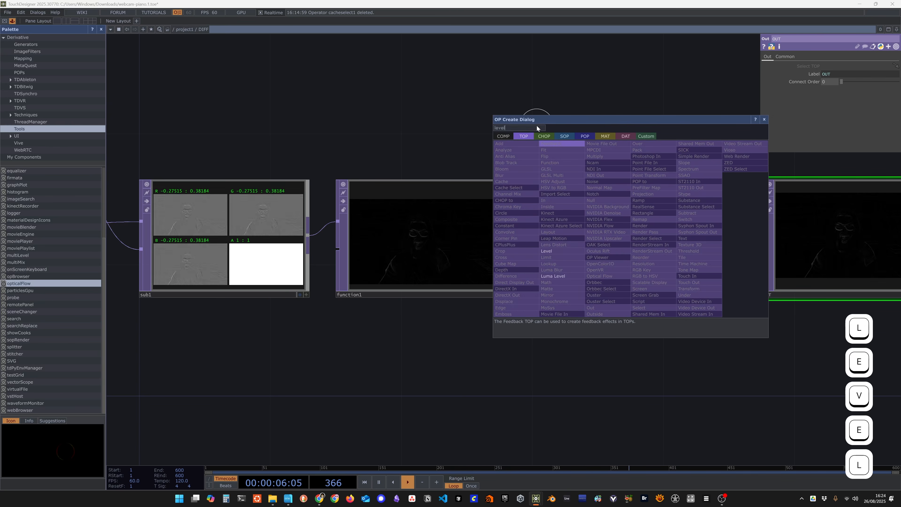
pyautogui.click(555, 251)
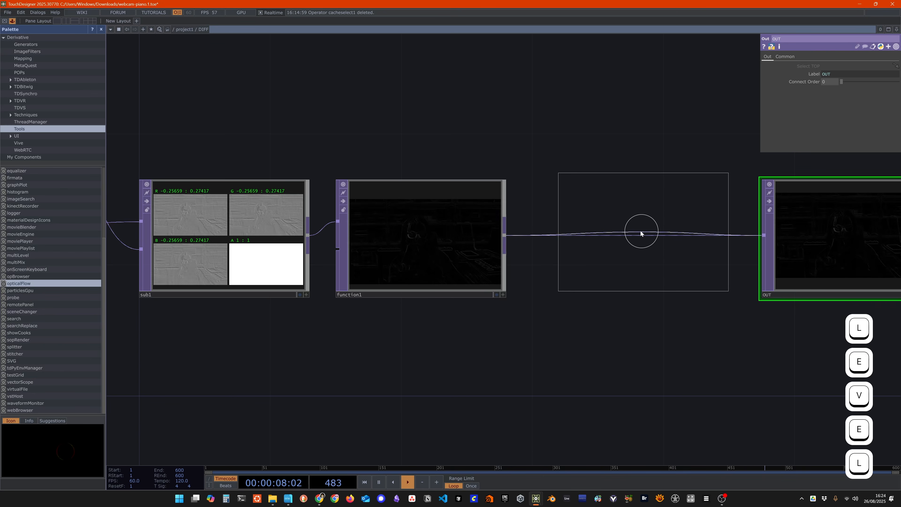
pyautogui.click(624, 236)
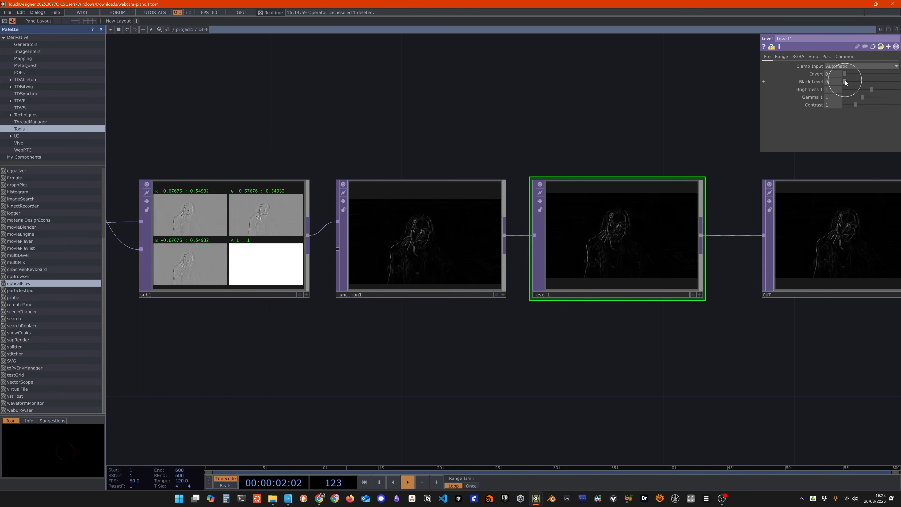
# Try several Black Level values on the Level TOP to suppress noise in the difference image, settling on 0.14.
pyautogui.scroll(3, 690, 383)
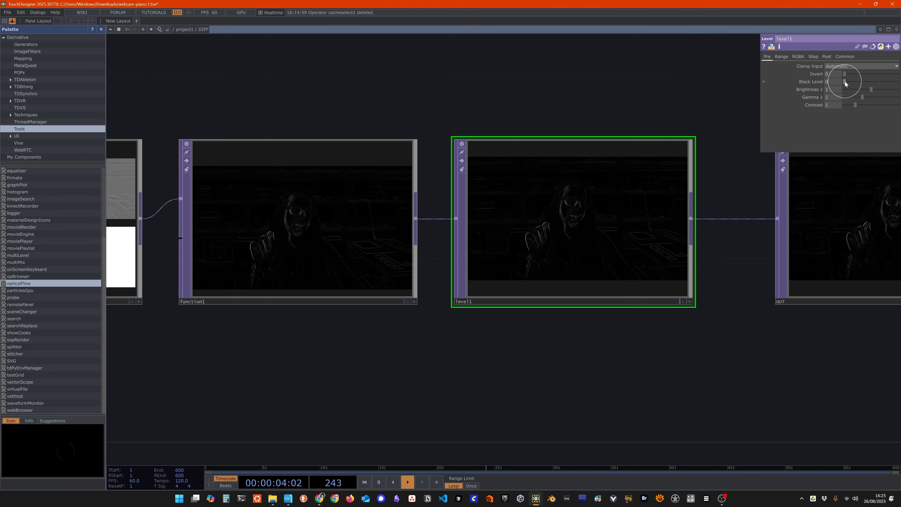
pyautogui.moveTo(845, 83); pyautogui.dragTo(849, 83)
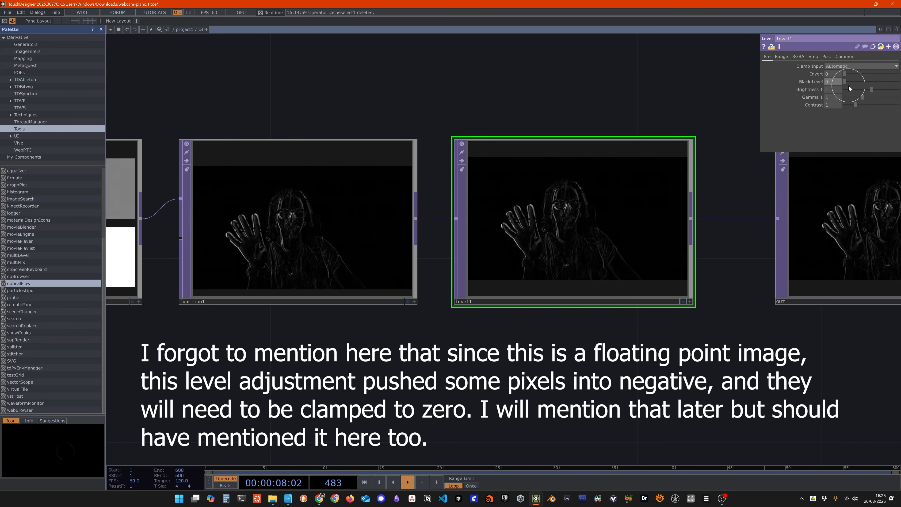
pyautogui.moveTo(849, 86); pyautogui.dragTo(881, 84)
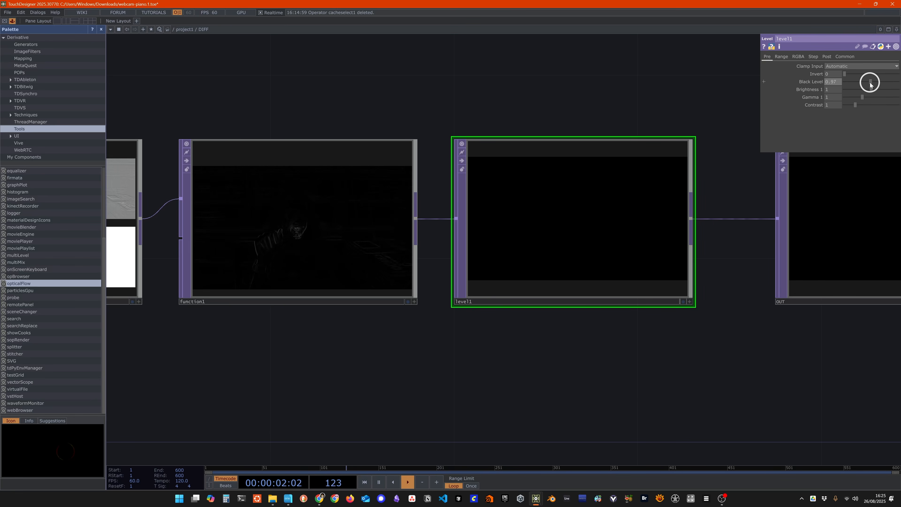
pyautogui.moveTo(864, 82); pyautogui.dragTo(861, 85)
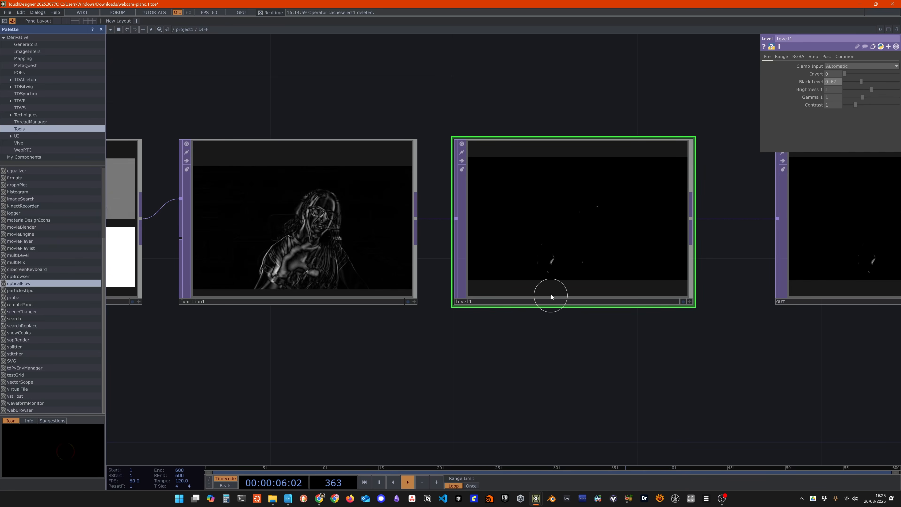
pyautogui.moveTo(862, 81); pyautogui.dragTo(847, 84)
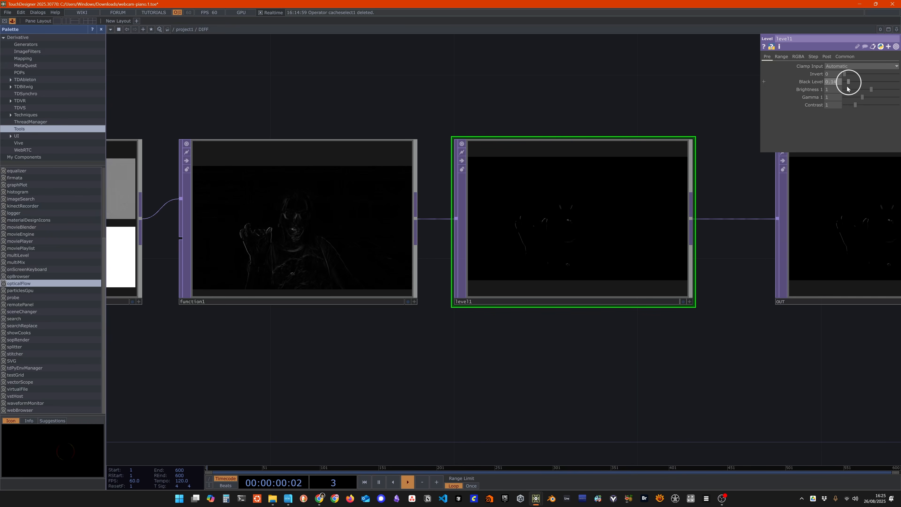
# Close the Palette to give the DIFF network more room.
pyautogui.scroll(-3, 338, 143)
pyautogui.moveTo(195, 88); pyautogui.dragTo(495, 156)
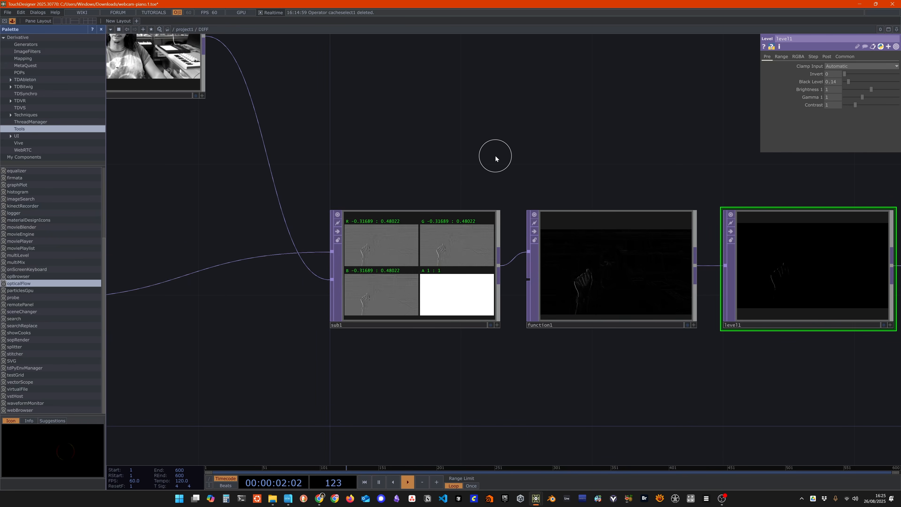
pyautogui.click(101, 29)
pyautogui.scroll(-2, 253, 164)
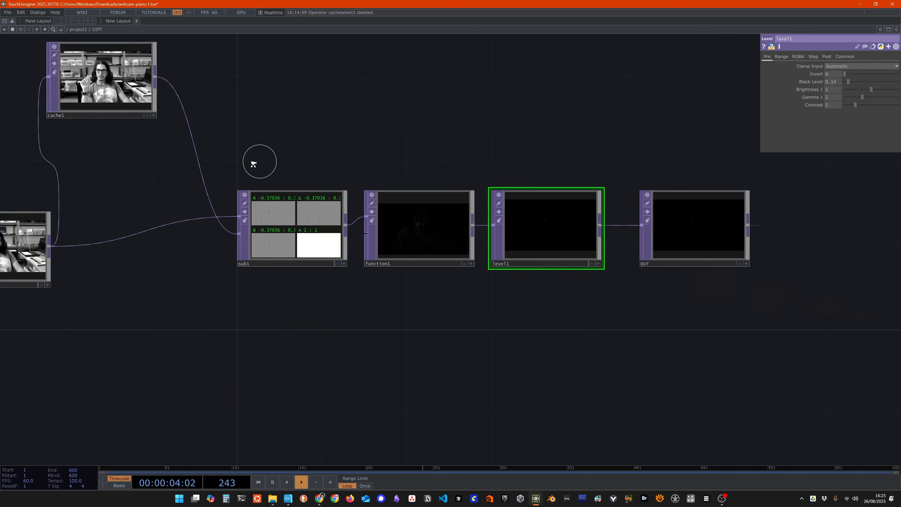
pyautogui.scroll(-4, 253, 164)
pyautogui.moveTo(227, 174); pyautogui.dragTo(438, 214)
pyautogui.scroll(3, 418, 214)
pyautogui.moveTo(176, 97); pyautogui.dragTo(223, 110)
pyautogui.rightClick(97, 31)
pyautogui.click(123, 69)
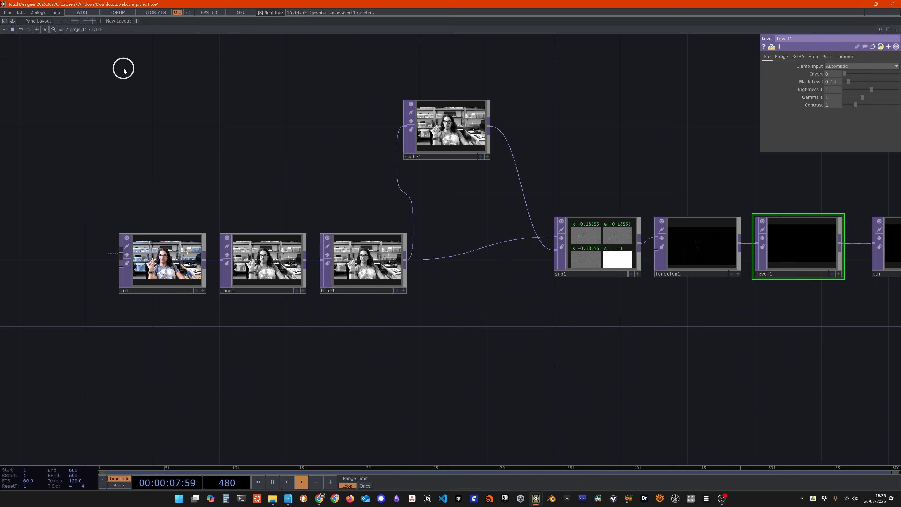
# Open the Component Editor for DIFF and add blur1's Pre-Shrink and Filter Size as custom parameters bound as master.
pyautogui.moveTo(307, 165); pyautogui.dragTo(443, 174)
pyautogui.scroll(2, 431, 375)
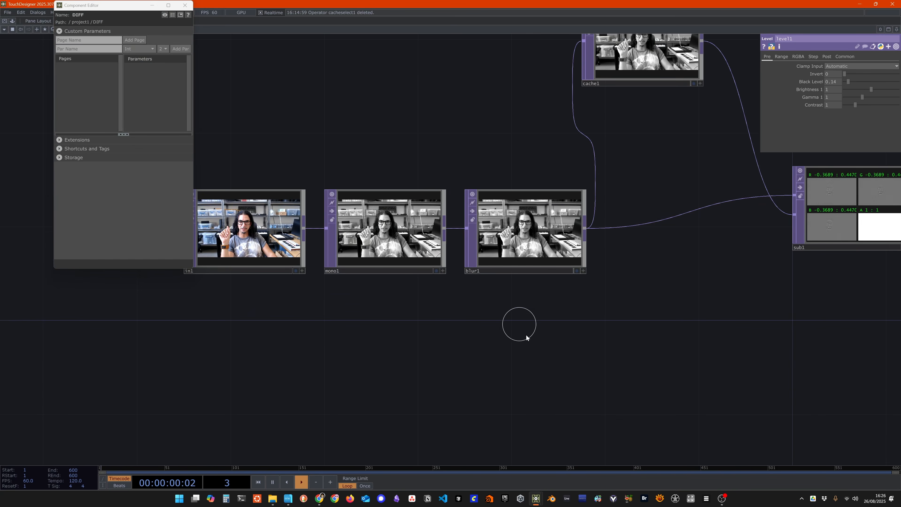
pyautogui.moveTo(528, 338); pyautogui.dragTo(388, 395)
pyautogui.click(398, 300)
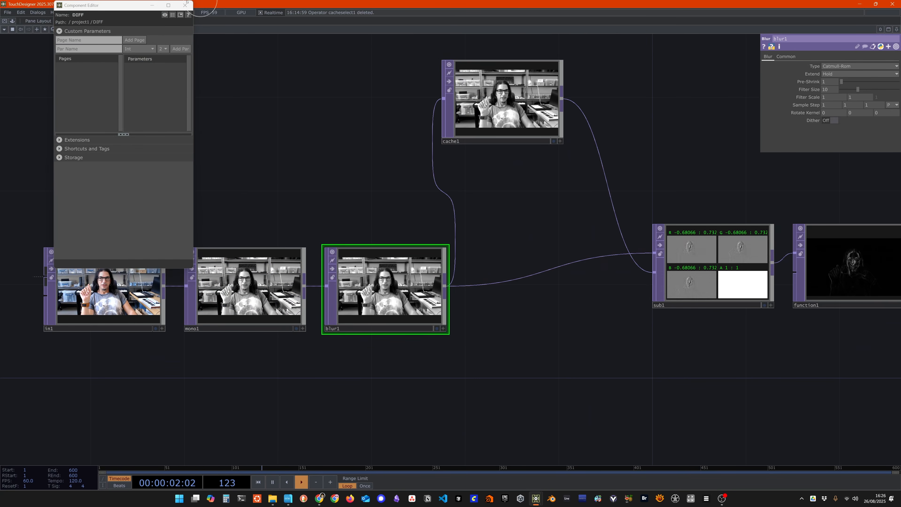
pyautogui.moveTo(124, 5); pyautogui.dragTo(310, 62)
pyautogui.click(812, 81)
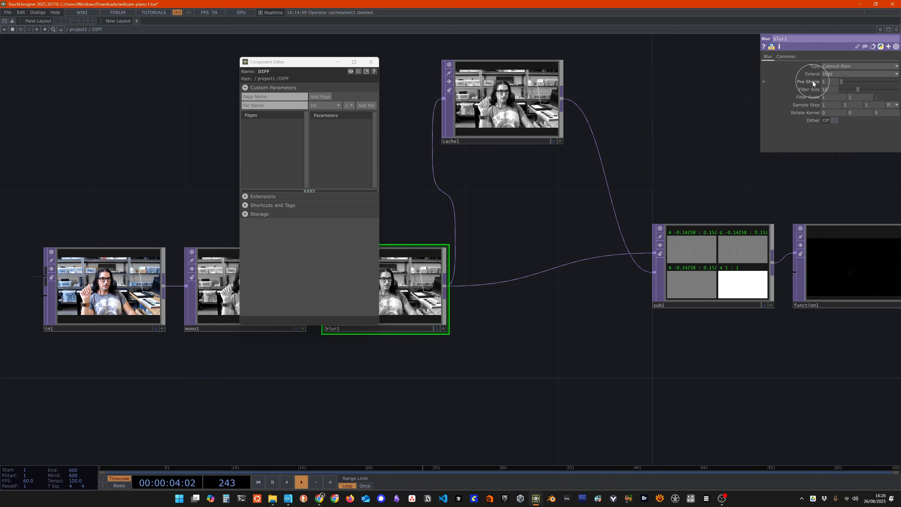
pyautogui.moveTo(344, 130); pyautogui.dragTo(329, 145)
pyautogui.click(340, 152)
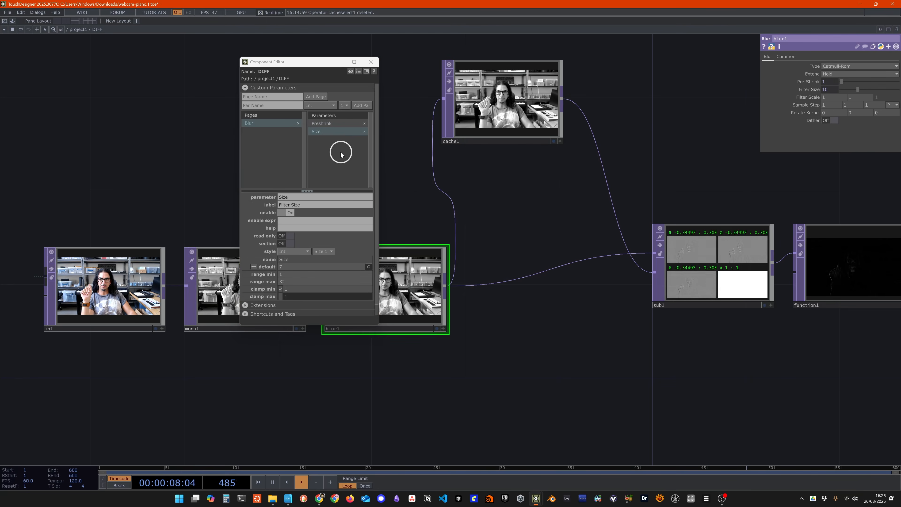
# Rename DIFF's Blur custom parameter page to Custom.
pyautogui.doubleClick(250, 126)
pyautogui.write('Custom')
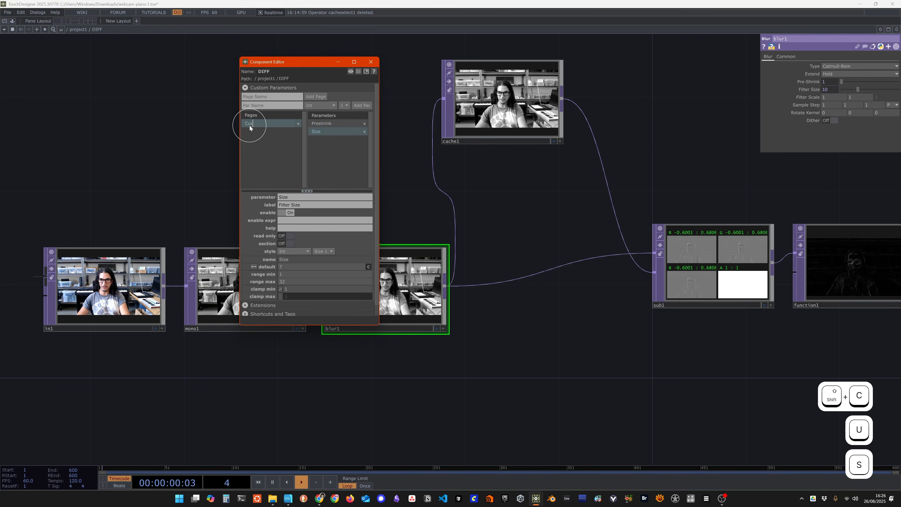
pyautogui.press('Return')
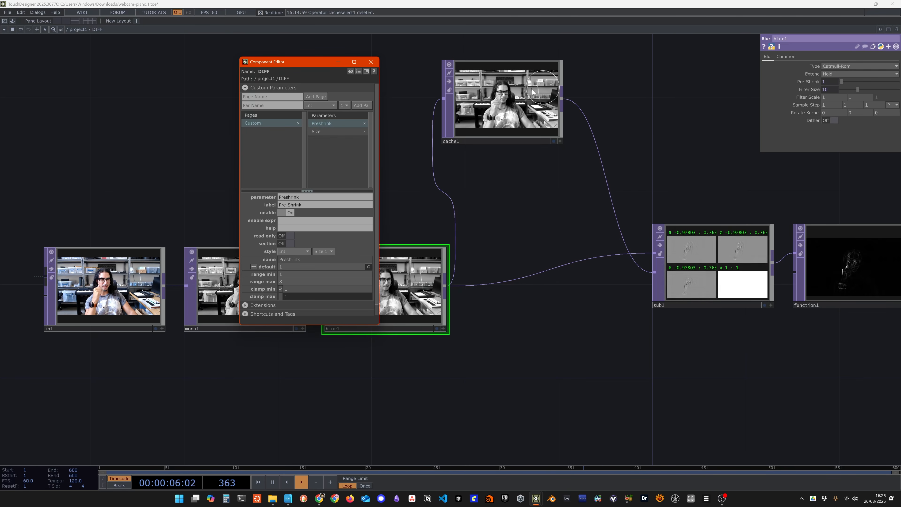
# Undo the accidental Output Index change on cache1 and add Output Index to DIFF's Custom page, bound as master.
pyautogui.click(517, 107)
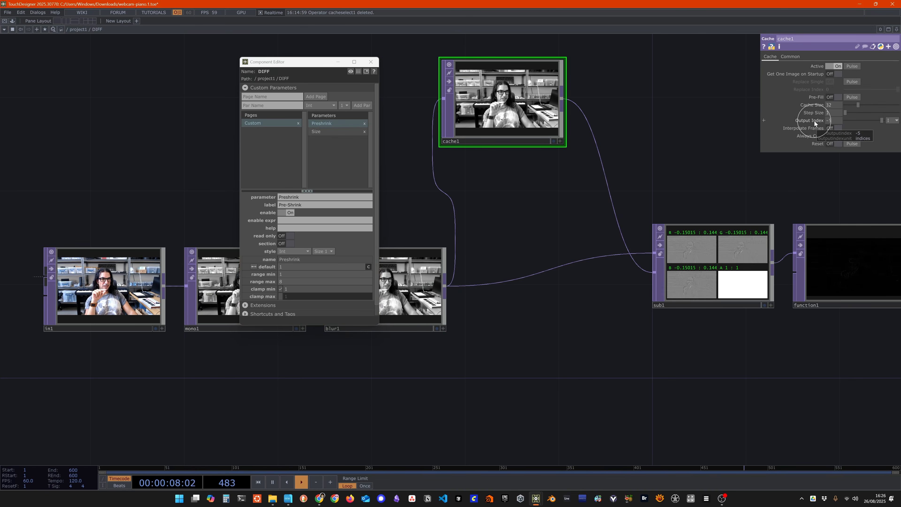
pyautogui.moveTo(816, 120); pyautogui.dragTo(327, 153, button='middle')
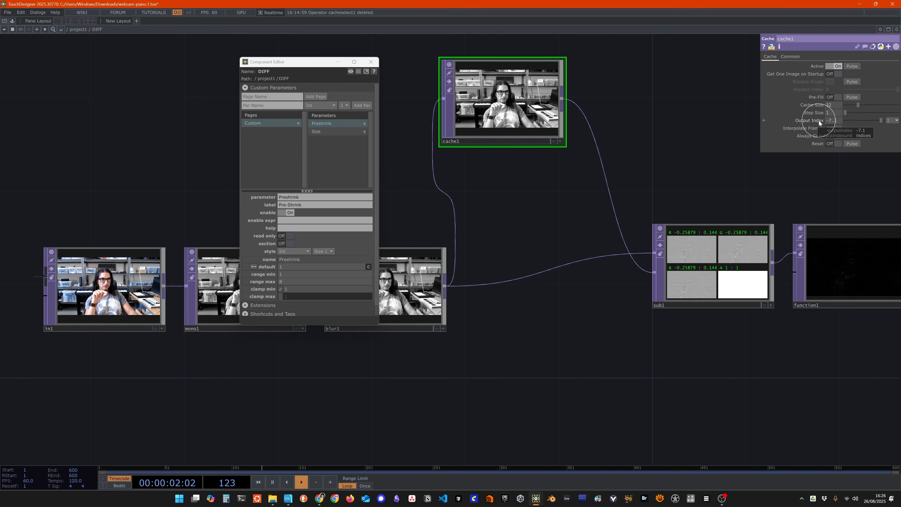
pyautogui.hotkey('ctrl', 'z')
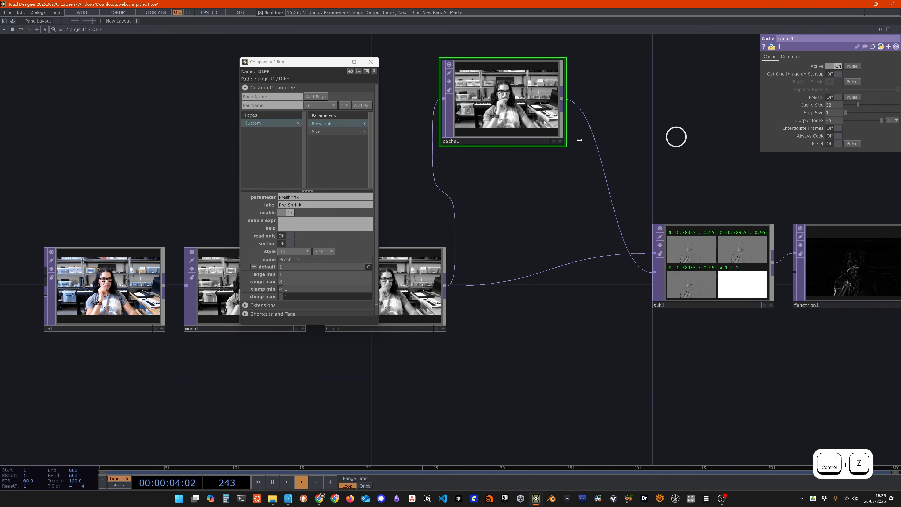
pyautogui.moveTo(329, 157); pyautogui.dragTo(330, 159)
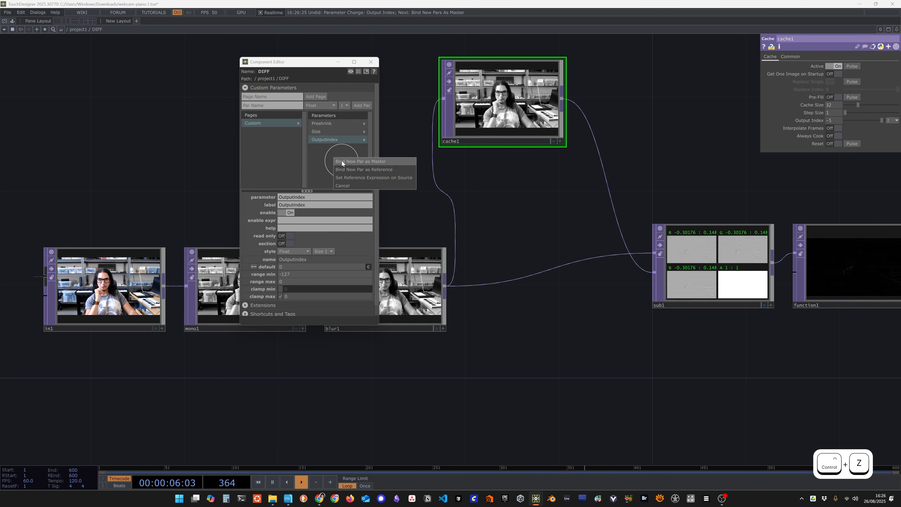
pyautogui.click(341, 161)
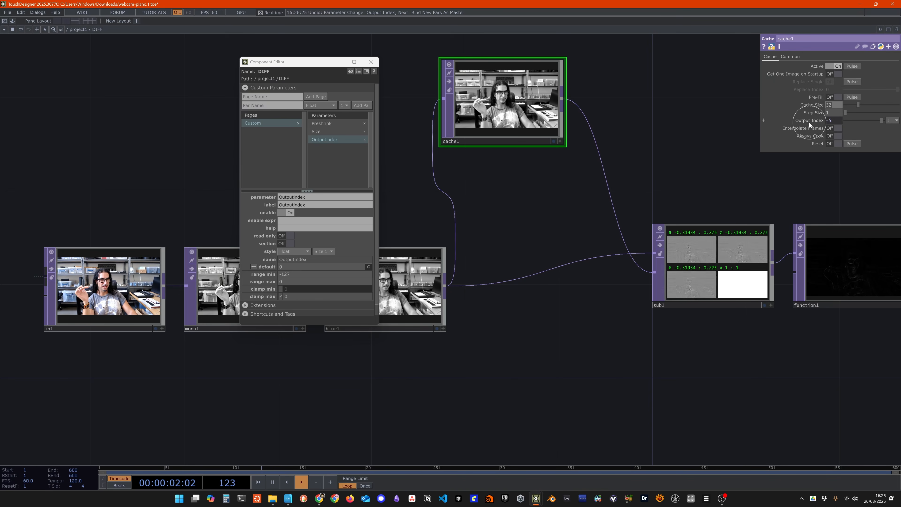
# Drive cache1's Cache Size from its own Output Index with the expression -me.par.outputindex+1.
pyautogui.moveTo(813, 104); pyautogui.dragTo(816, 106)
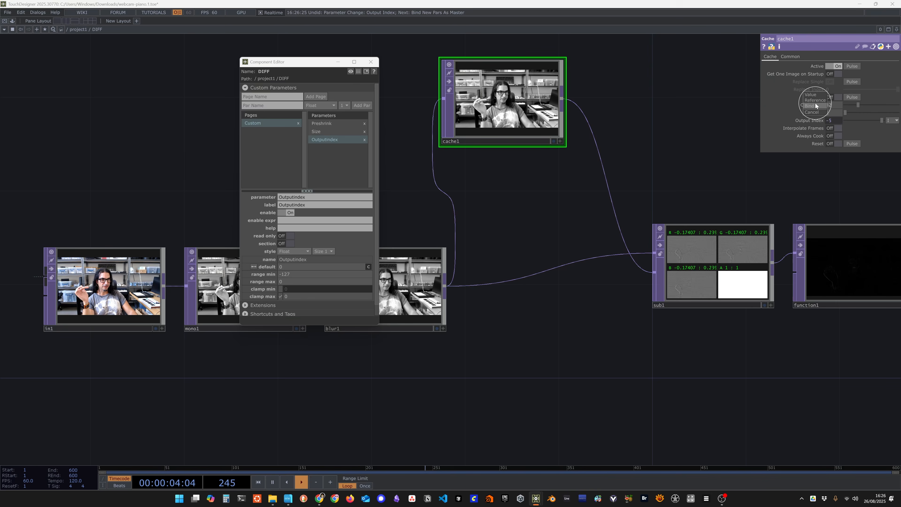
pyautogui.click(816, 100)
pyautogui.click(765, 105)
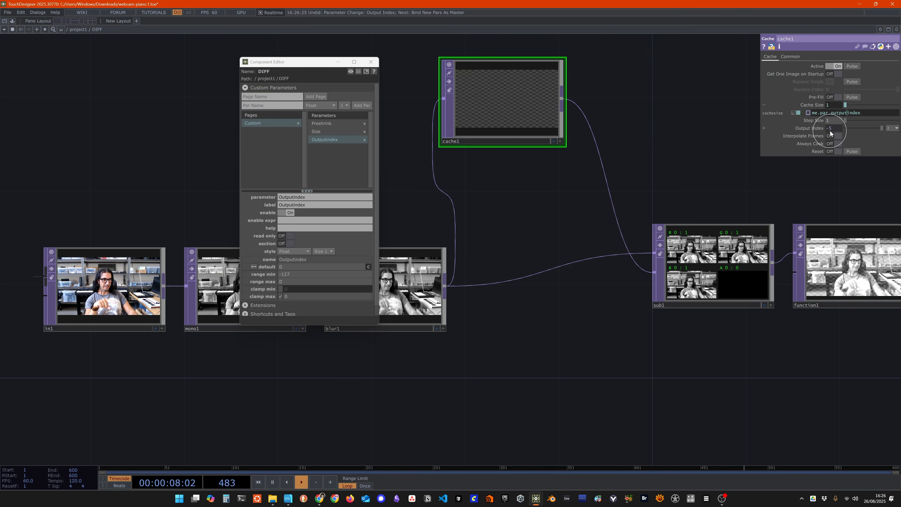
pyautogui.press('Home')
pyautogui.write('-')
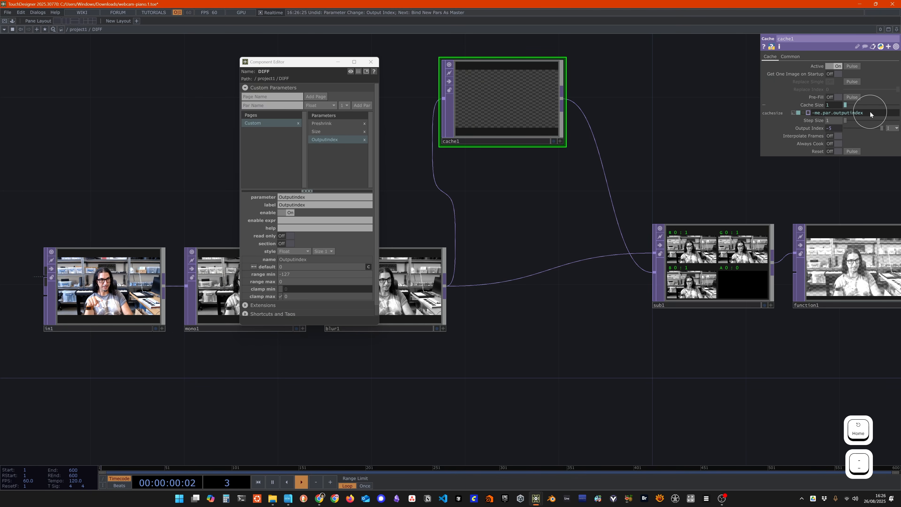
pyautogui.press('End')
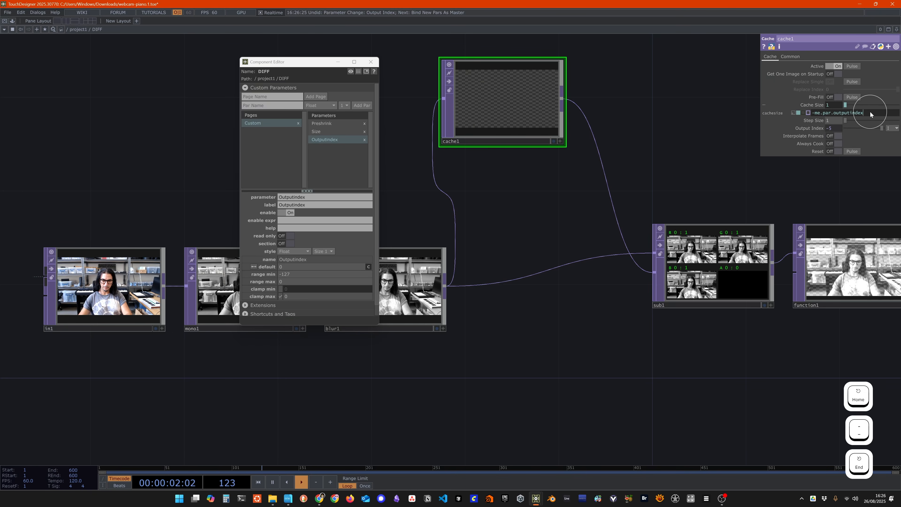
pyautogui.write('+1')
pyautogui.press('Return')
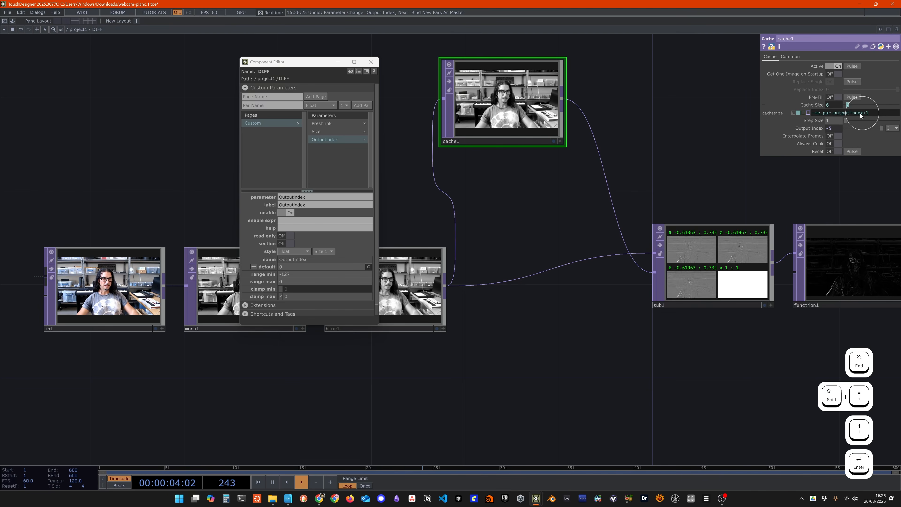
pyautogui.click(764, 105)
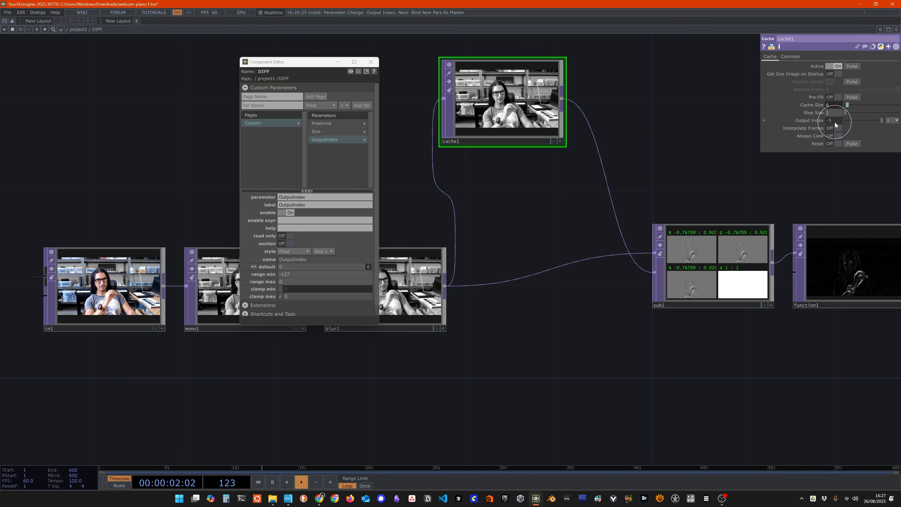
# Undo the accidental parameter edit, try Output Index values 0 and -1 on cache1, and inspect the resulting difference image.
pyautogui.hotkey('ctrl', 'z')
pyautogui.hotkey('ctrl', 'z')
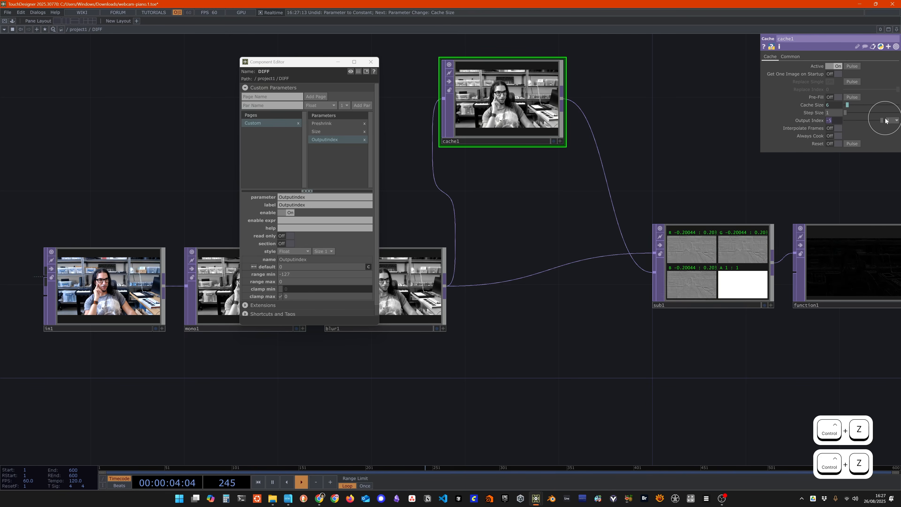
pyautogui.moveTo(885, 119); pyautogui.dragTo(892, 121)
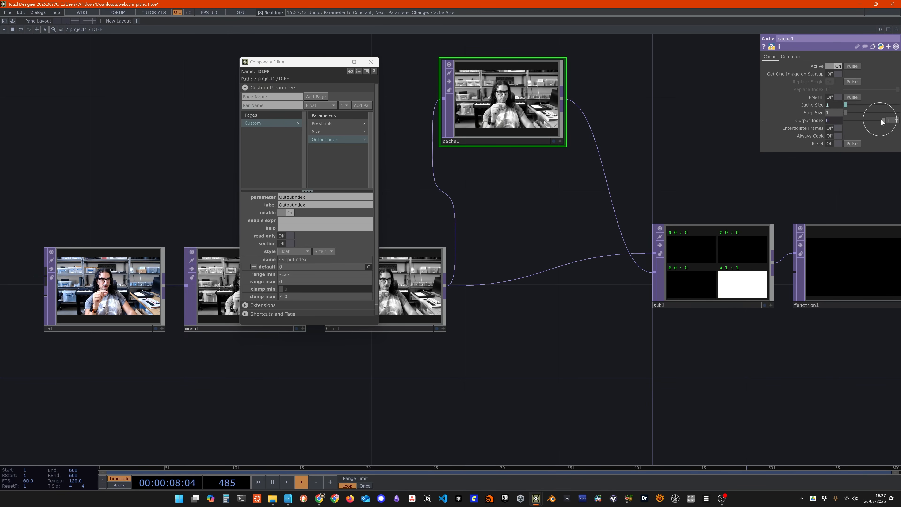
pyautogui.write('-1')
pyautogui.press('Return')
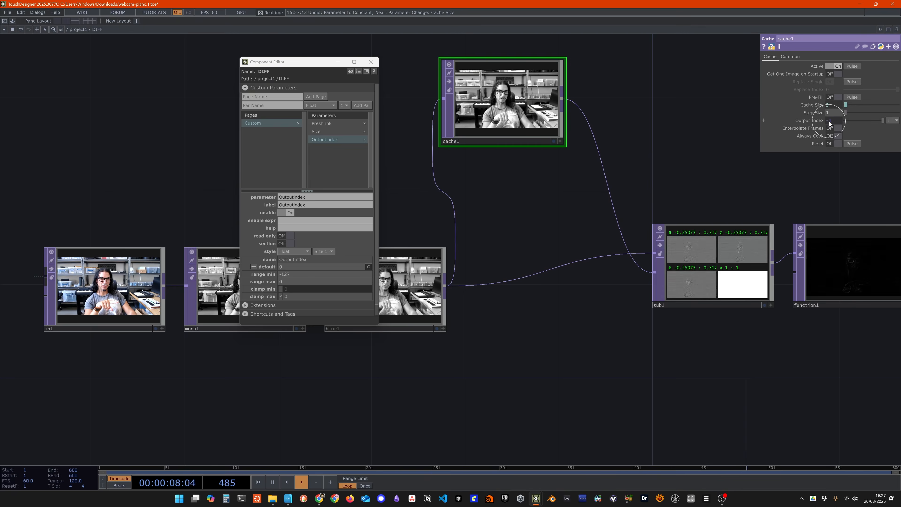
pyautogui.scroll(5, 754, 306)
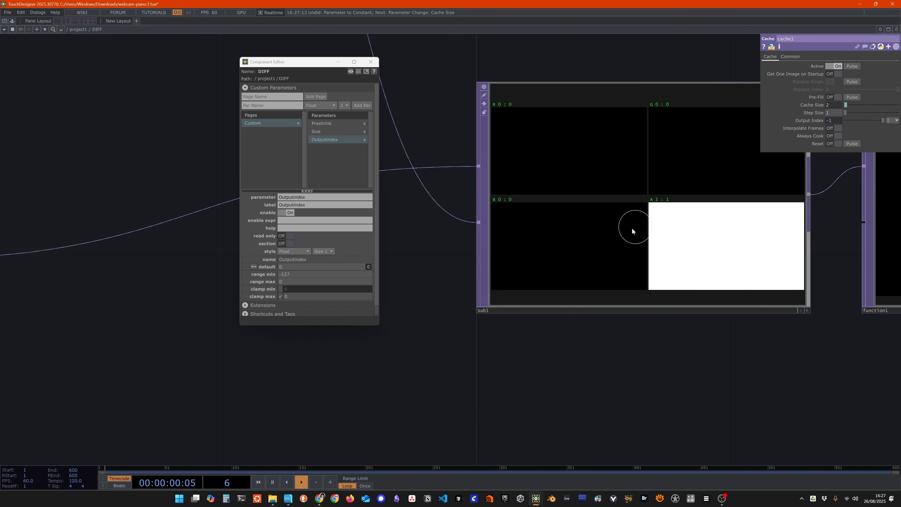
pyautogui.scroll(-5, 606, 258)
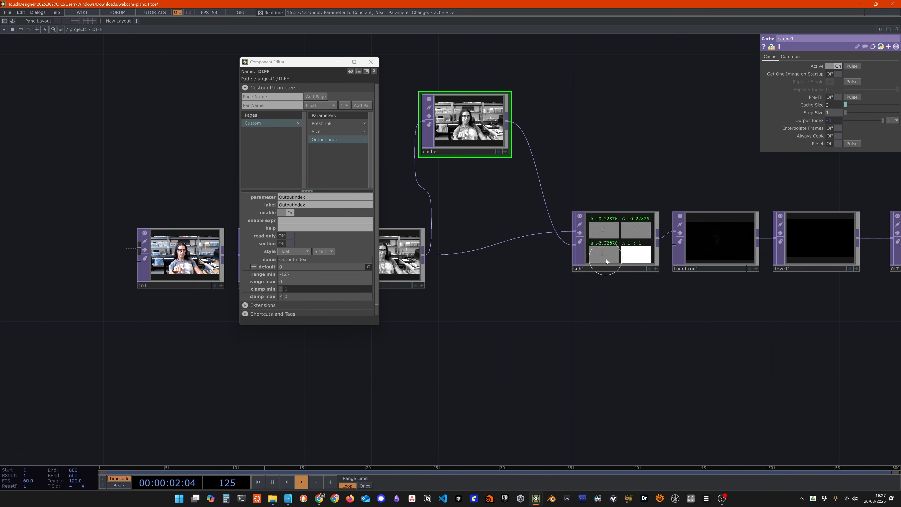
pyautogui.scroll(1, 606, 259)
pyautogui.moveTo(558, 149); pyautogui.dragTo(652, 228)
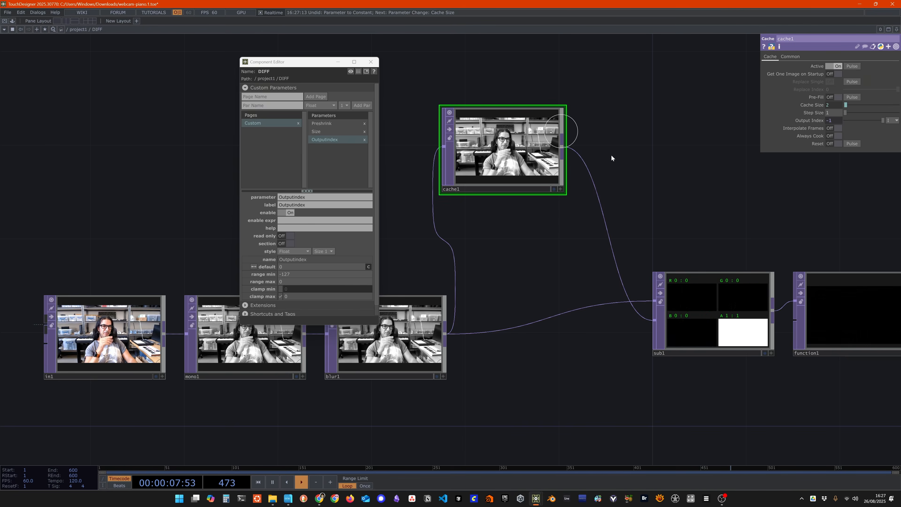
# Set cache1's Output Index to -5 and check the difference chain through to OUT.
pyautogui.click(833, 120)
pyautogui.write('-5')
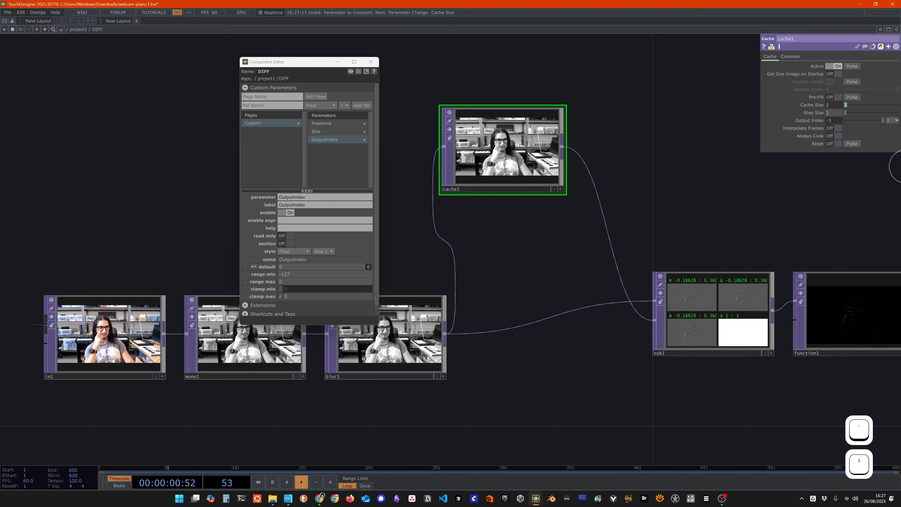
pyautogui.press('Return')
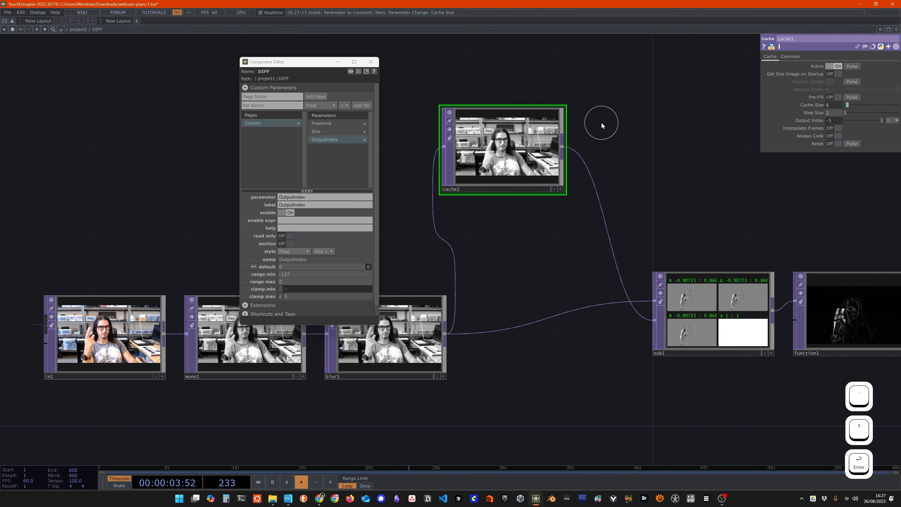
pyautogui.moveTo(750, 218); pyautogui.dragTo(654, 231)
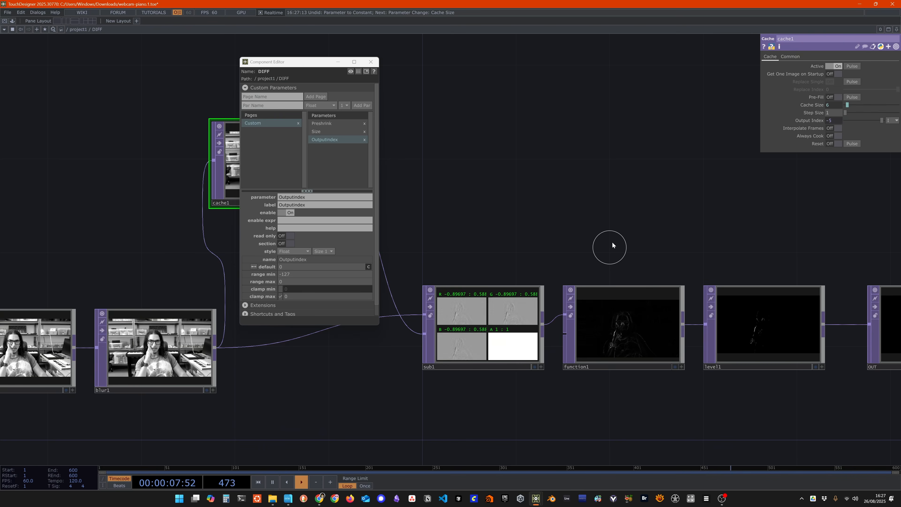
pyautogui.moveTo(585, 213); pyautogui.dragTo(877, 208)
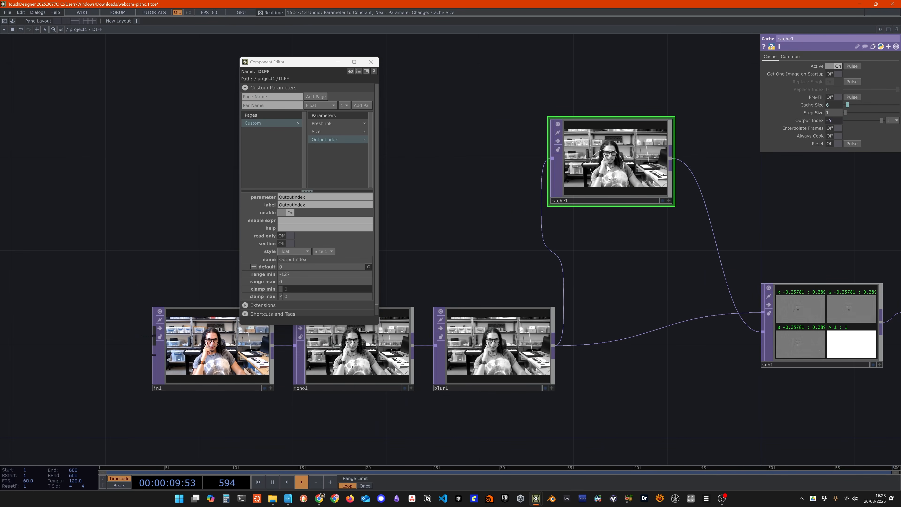
pyautogui.moveTo(655, 299); pyautogui.dragTo(654, 299)
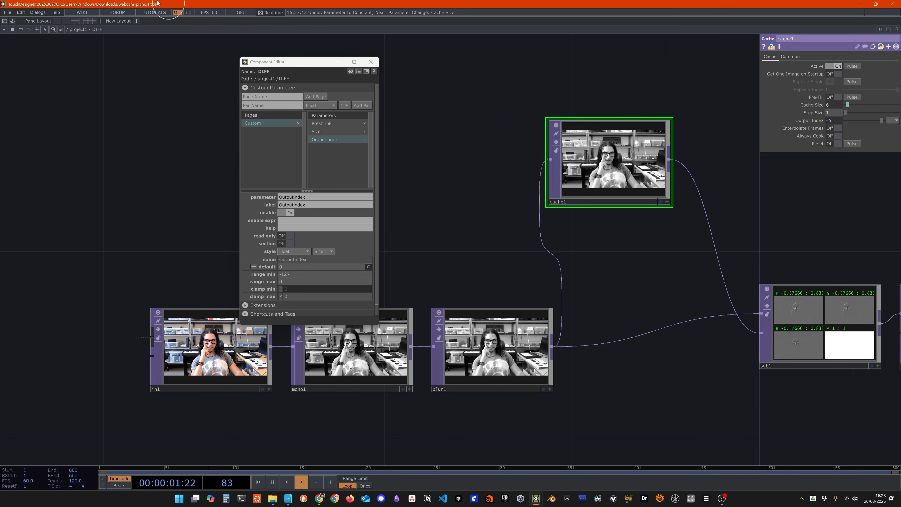
# Open DIFF's floating parameter window beside the Component Editor and show its Custom page.
pyautogui.rightClick(102, 29)
pyautogui.click(123, 5)
pyautogui.moveTo(121, 6); pyautogui.dragTo(138, 64)
pyautogui.click(86, 101)
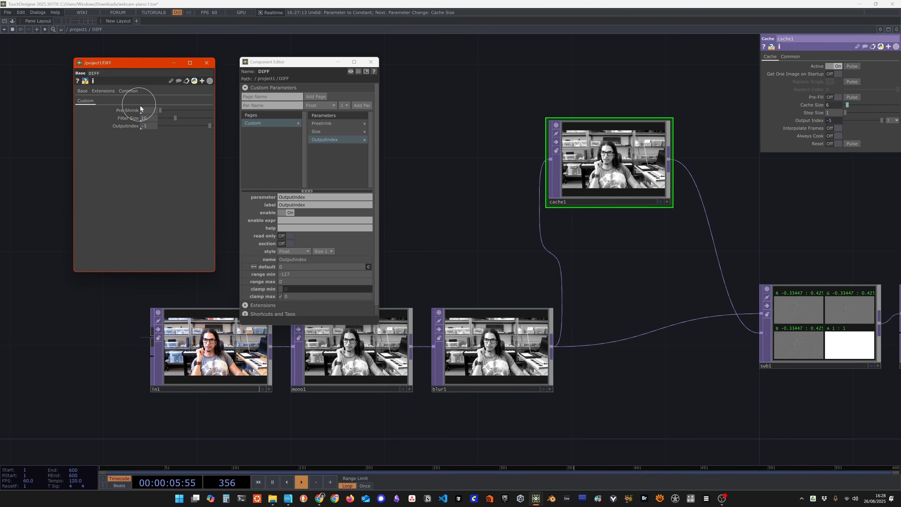
# Add level1's Black Level to DIFF's Custom page as a bound custom parameter.
pyautogui.moveTo(614, 417); pyautogui.dragTo(342, 422)
pyautogui.moveTo(717, 422); pyautogui.dragTo(667, 434)
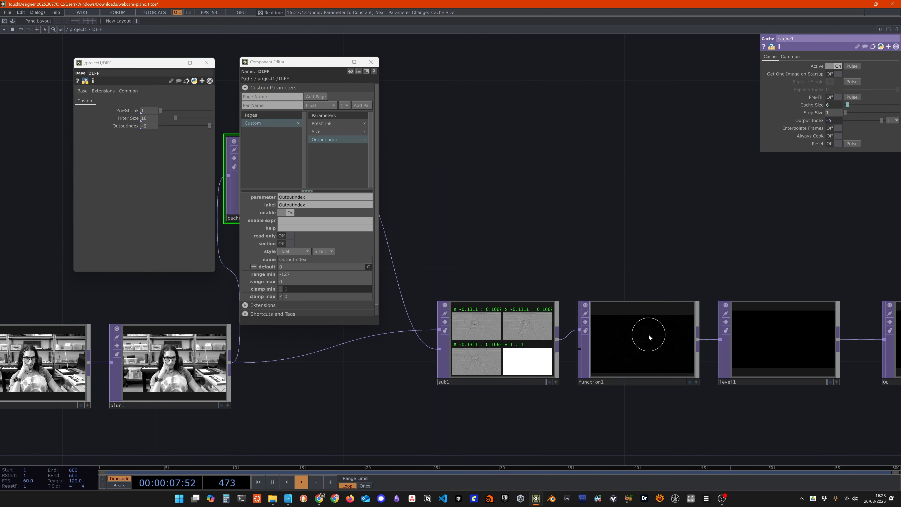
pyautogui.click(648, 337)
pyautogui.click(782, 340)
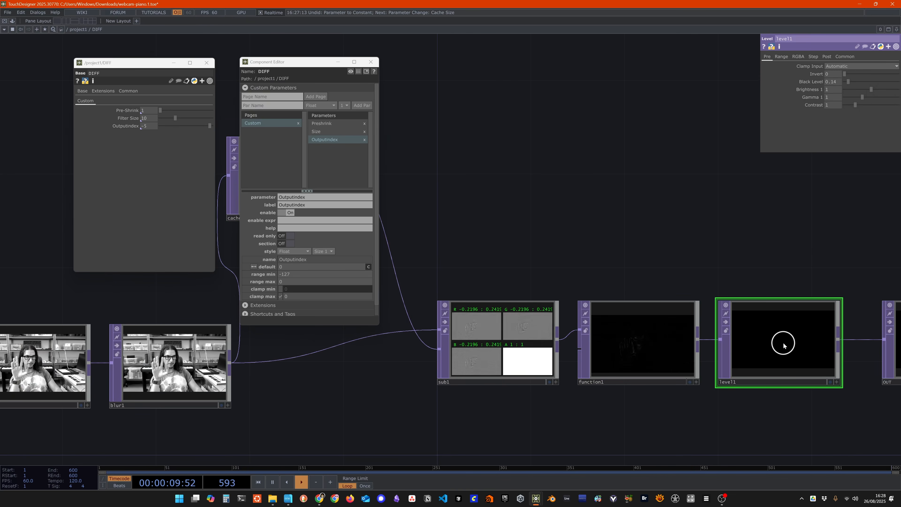
pyautogui.click(823, 38)
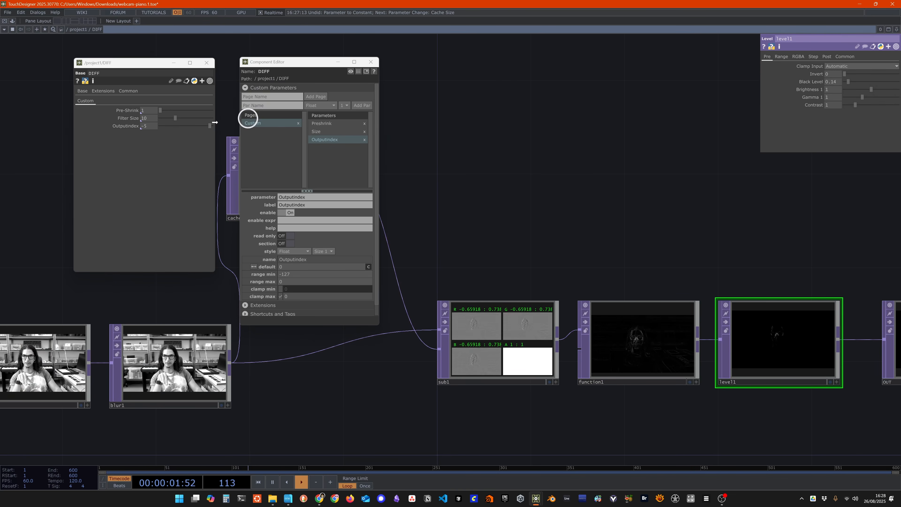
pyautogui.rightClick(332, 151)
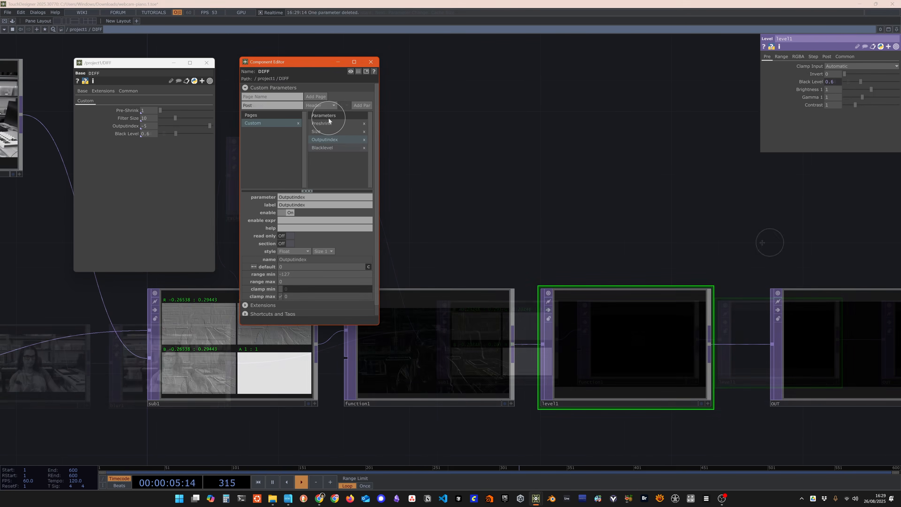
# Change the label of DIFF's custom Preshrink parameter to "Blur Pre-Shrink".
pyautogui.click(329, 123)
pyautogui.click(328, 205)
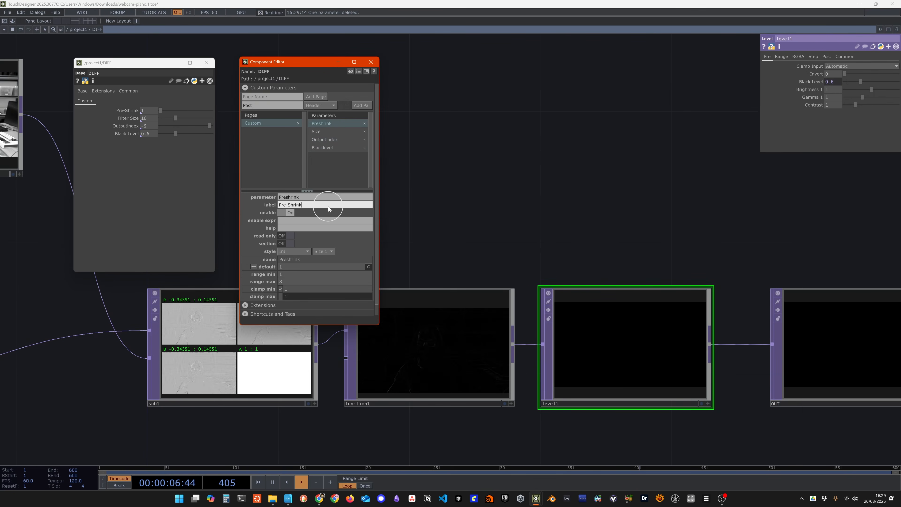
pyautogui.press('Home')
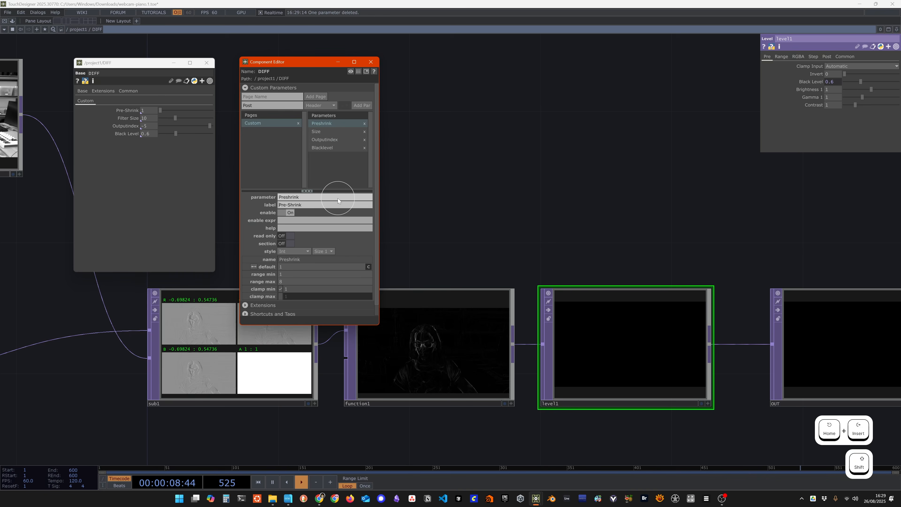
pyautogui.press('Home')
pyautogui.press('shift')
pyautogui.write('Blur')
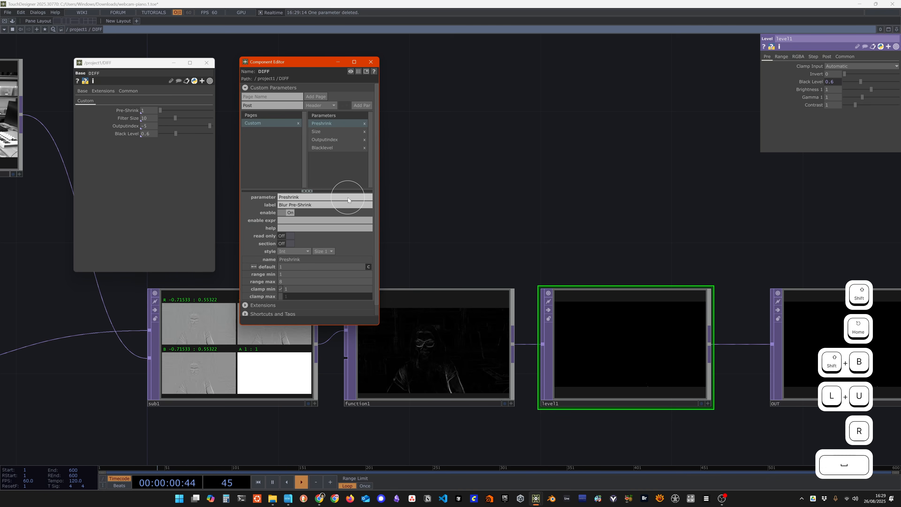
# Change the label of DIFF's custom Size parameter to "Blur Size".
pyautogui.click(324, 131)
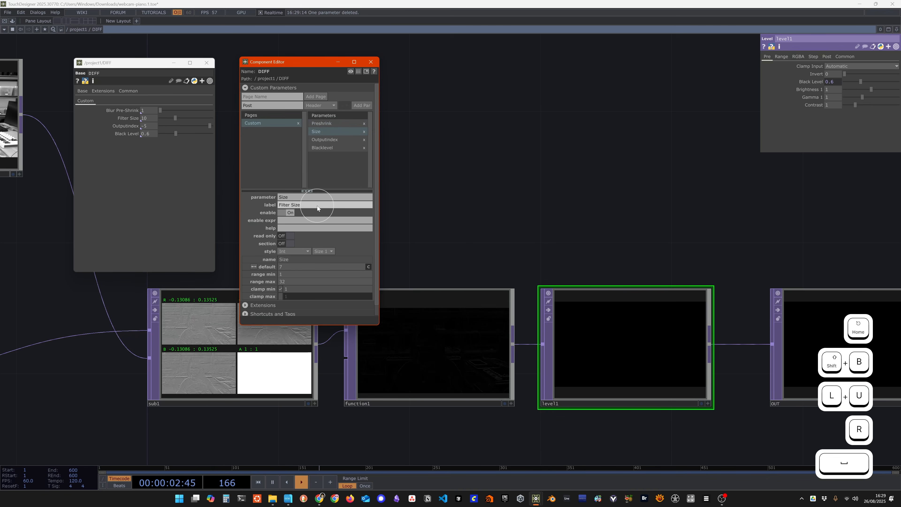
pyautogui.press('Home')
pyautogui.write('Blur')
pyautogui.press('Delete')
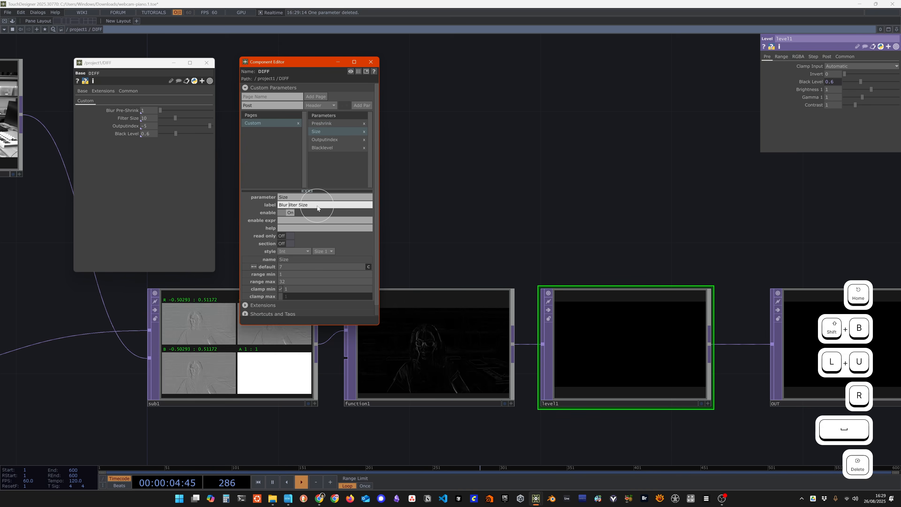
pyautogui.press('Return')
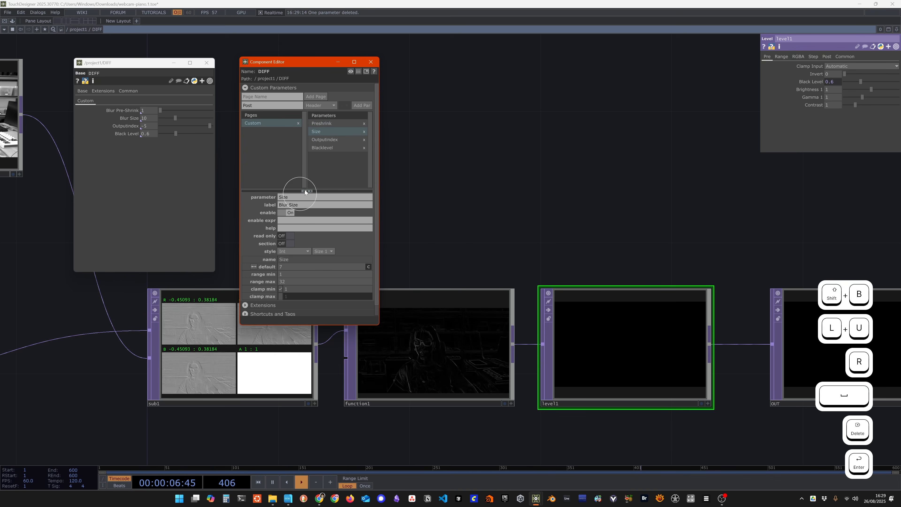
# Relabel DIFF's custom Outputindex parameter as "Cache index".
pyautogui.click(337, 142)
pyautogui.moveTo(311, 205); pyautogui.dragTo(257, 199)
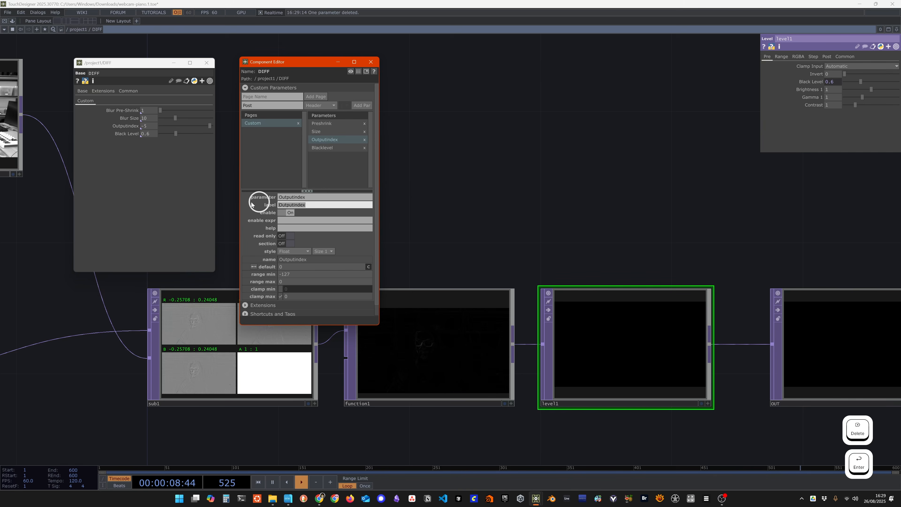
pyautogui.write('Cache index')
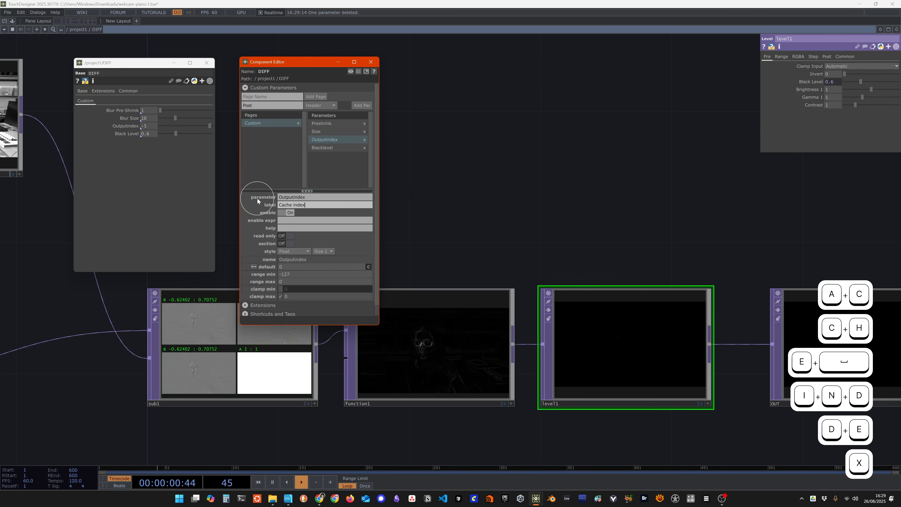
pyautogui.press('Return')
# Relabel DIFF's custom Blacklevel parameter as "Threshold".
pyautogui.click(327, 147)
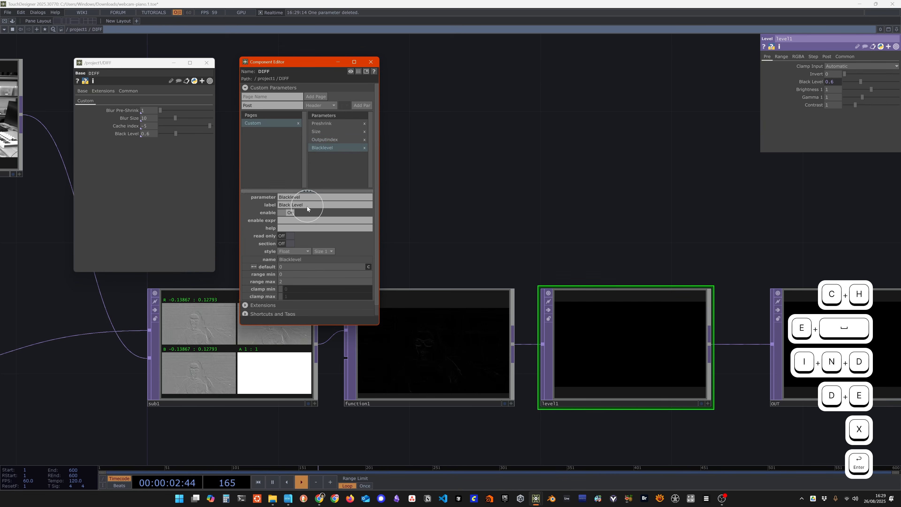
pyautogui.moveTo(310, 204); pyautogui.dragTo(265, 200)
pyautogui.write('Threshld')
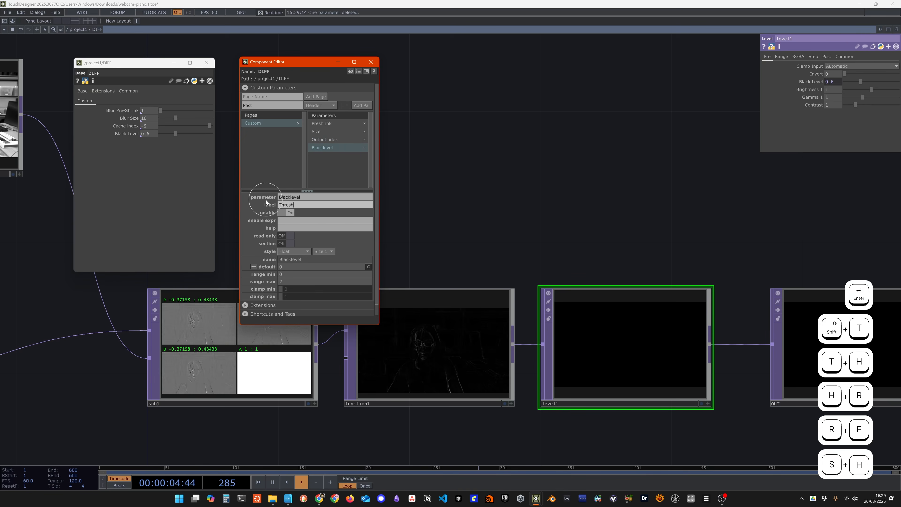
pyautogui.press('Return')
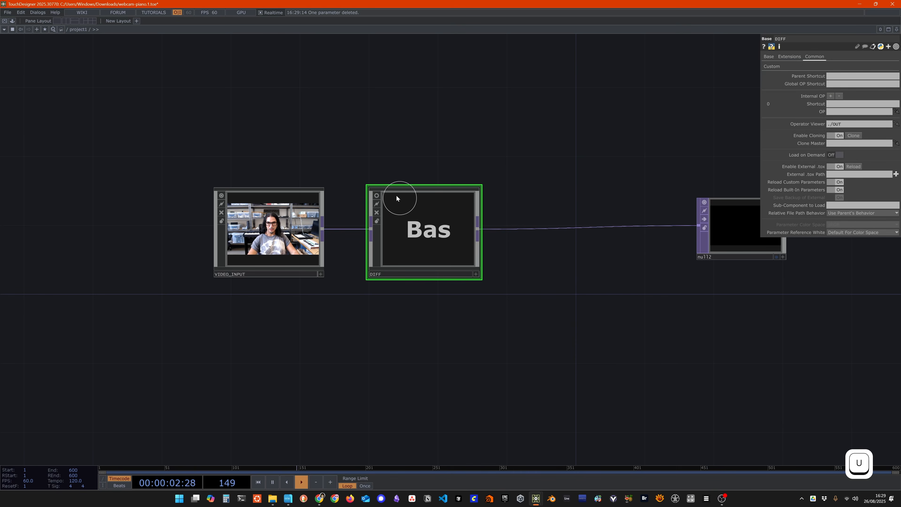
# Turn on the viewer display of the DIFF node and raise Threshold on its Custom page to 0.89.
pyautogui.click(377, 195)
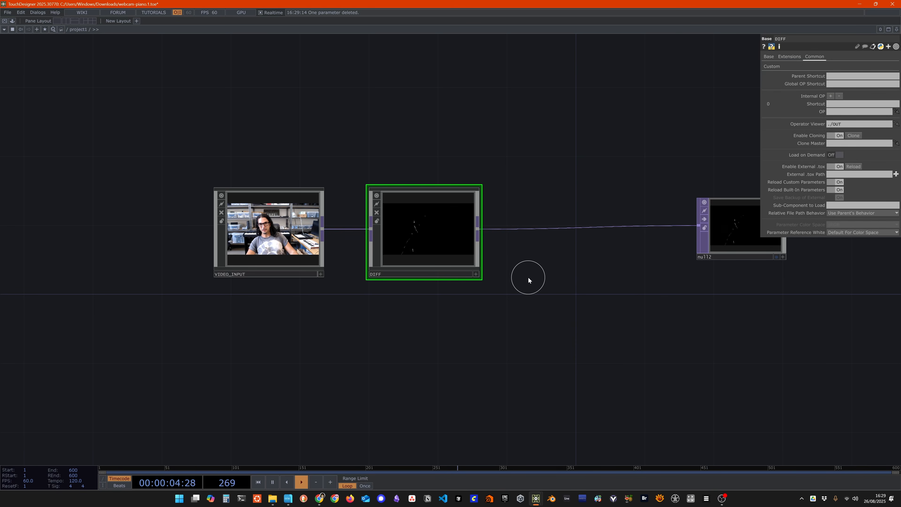
pyautogui.scroll(3, 528, 277)
pyautogui.scroll(-3, 360, 224)
pyautogui.moveTo(504, 263); pyautogui.dragTo(581, 293)
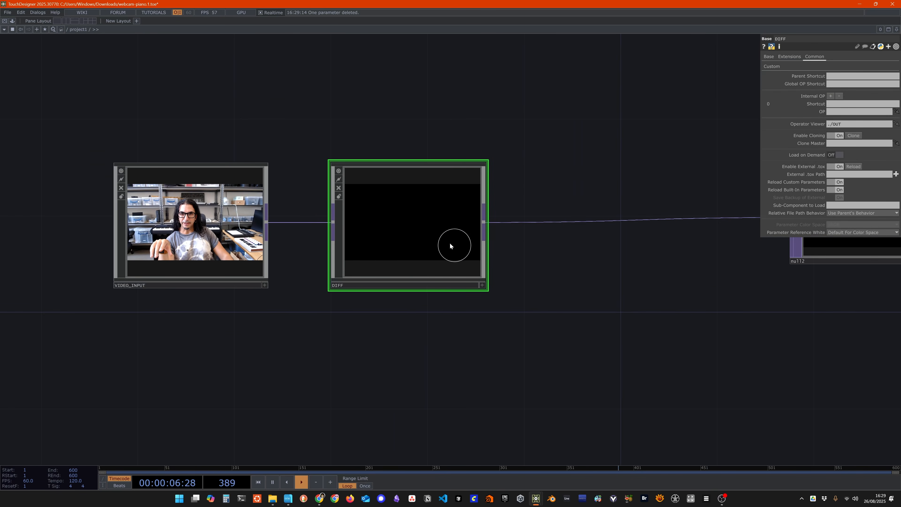
pyautogui.click(774, 66)
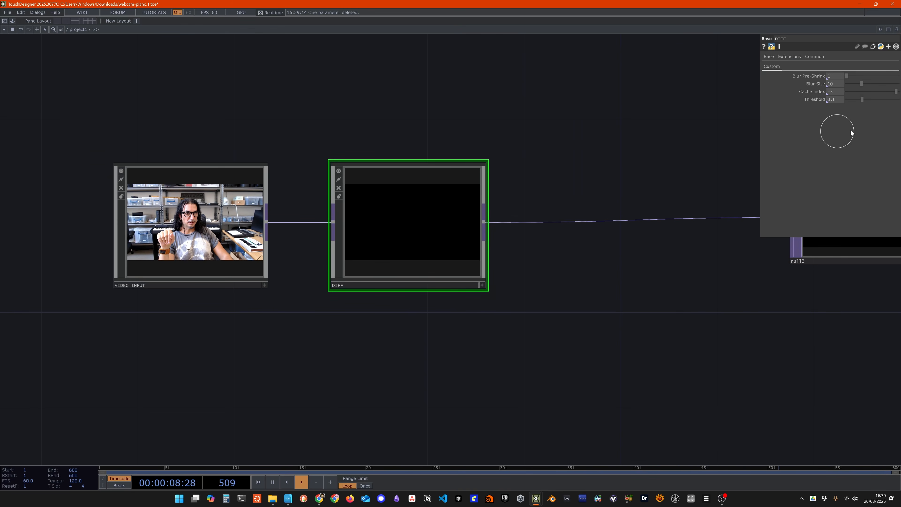
pyautogui.moveTo(863, 100)
pyautogui.mouseDown()
pyautogui.moveTo(852, 99)
pyautogui.moveTo(879, 99)
pyautogui.mouseUp()
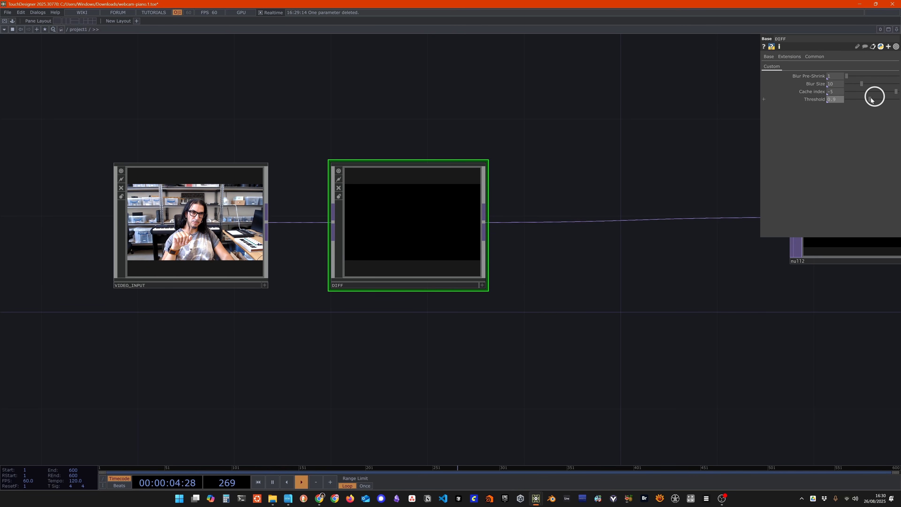
# Reopen the Component Editor for DIFF and set the Threshold parameter's range maximum to 1.
pyautogui.rightClick(407, 231)
pyautogui.click(422, 237)
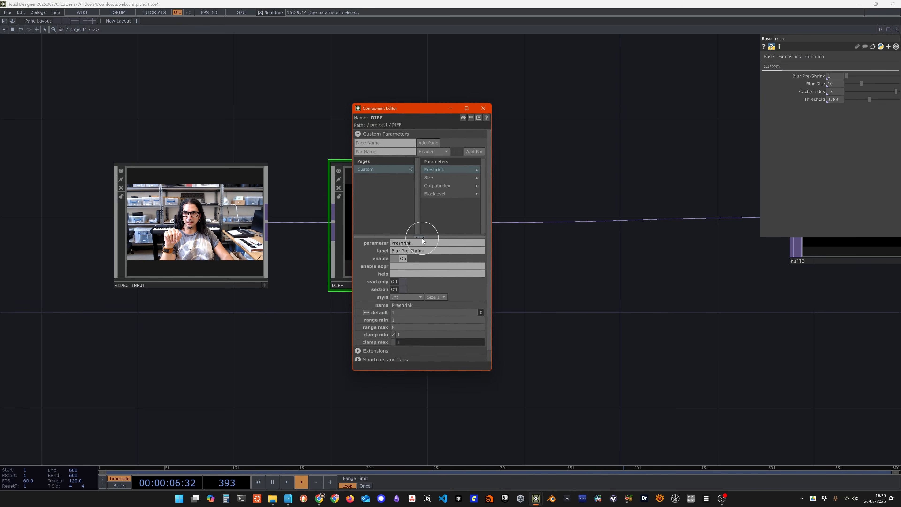
pyautogui.click(444, 194)
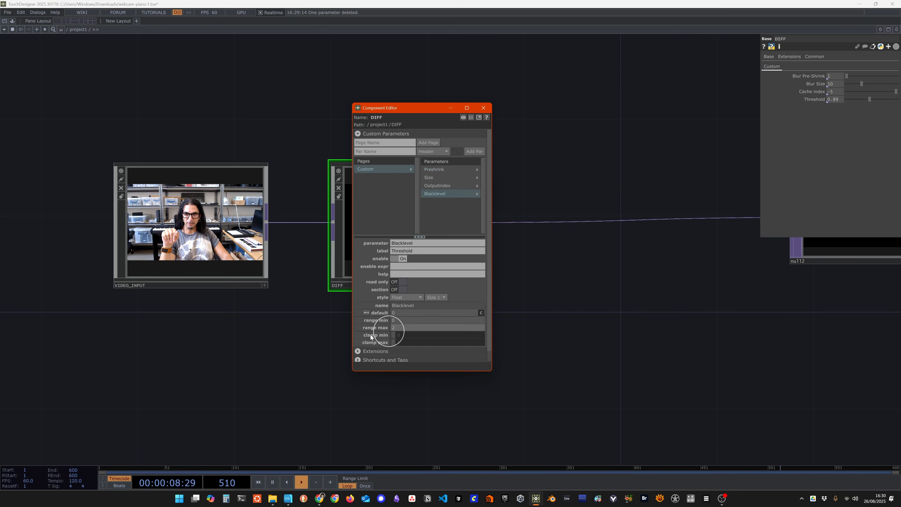
pyautogui.write('1')
pyautogui.press('Return')
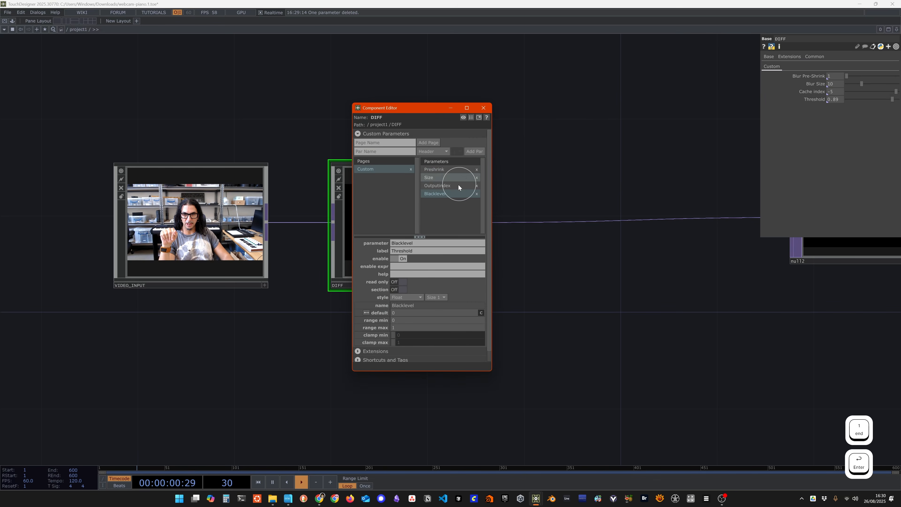
# Open the settings of DIFF's Cache index parameter in the Component Editor.
pyautogui.click(449, 186)
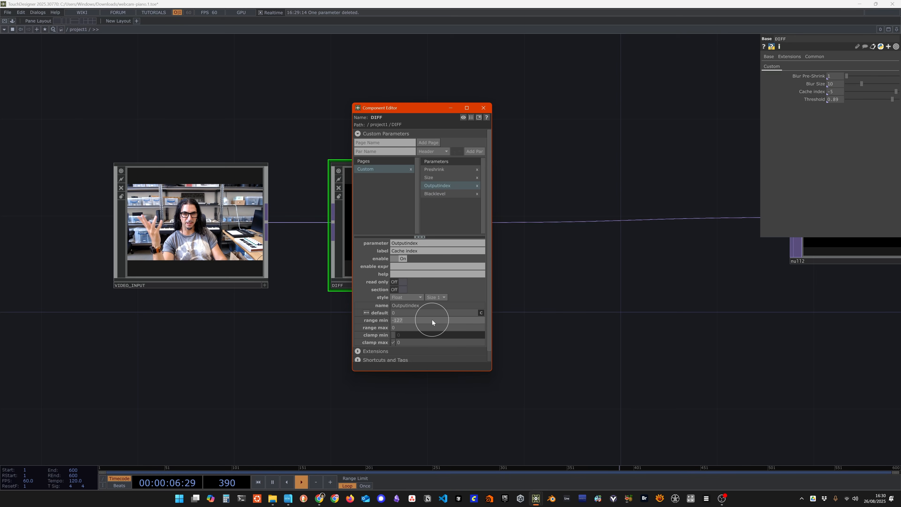
# Set the Cache index parameter's range minimum to -20, and set DIFF's Blur Size to 4 and Threshold to 0.13.
pyautogui.write('-20')
pyautogui.press('Return')
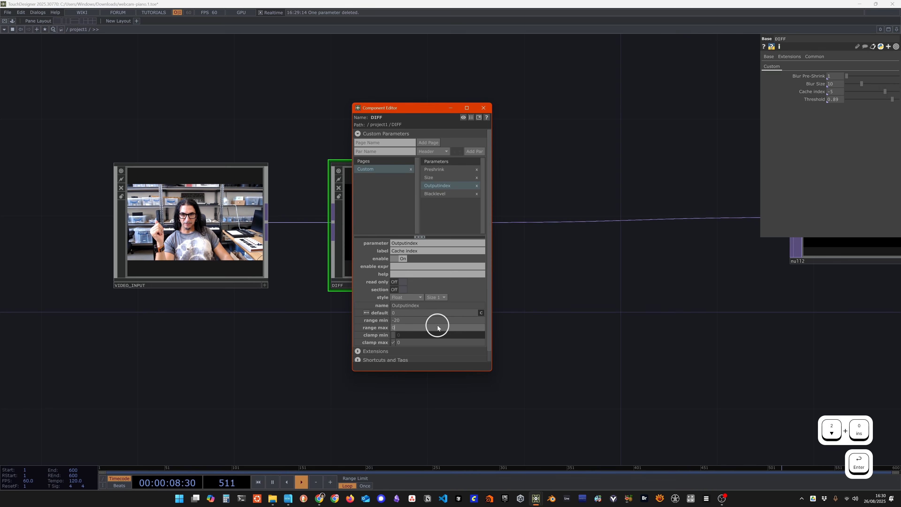
pyautogui.click(447, 177)
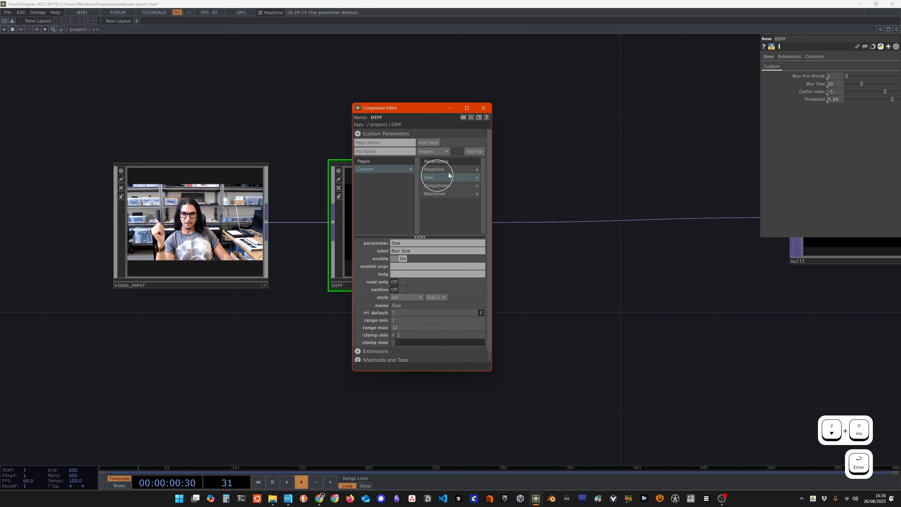
pyautogui.click(484, 109)
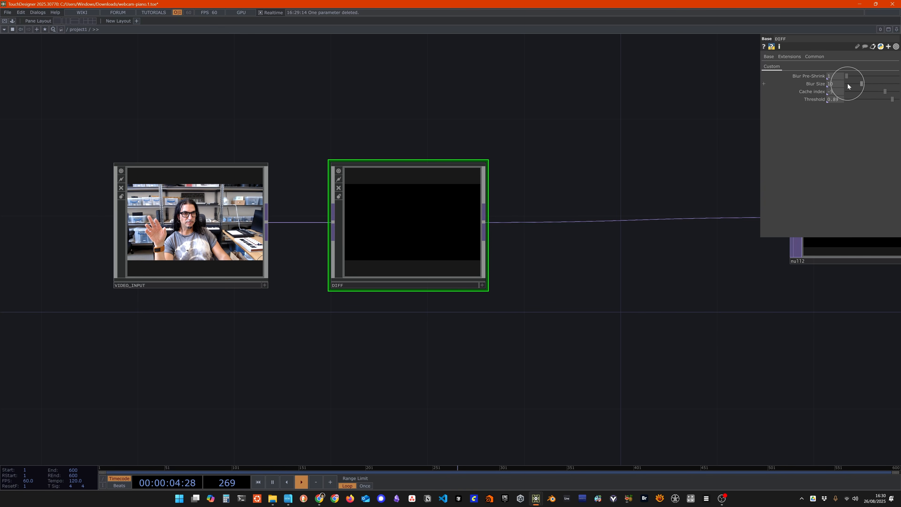
pyautogui.moveTo(861, 83); pyautogui.dragTo(853, 104)
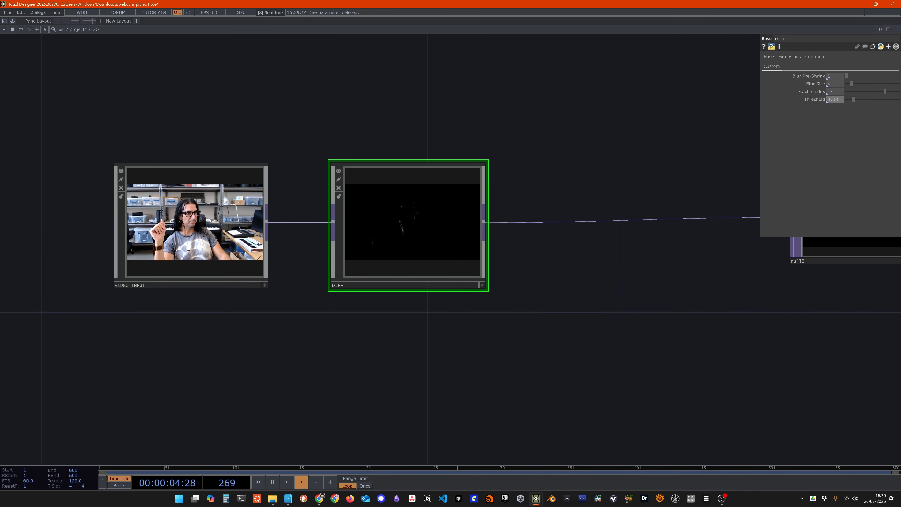
# Insert a Null TOP into the wire between DIFF and null2, and move null2 farther along to make room.
pyautogui.moveTo(540, 329); pyautogui.dragTo(440, 347)
pyautogui.moveTo(385, 272); pyautogui.dragTo(256, 273)
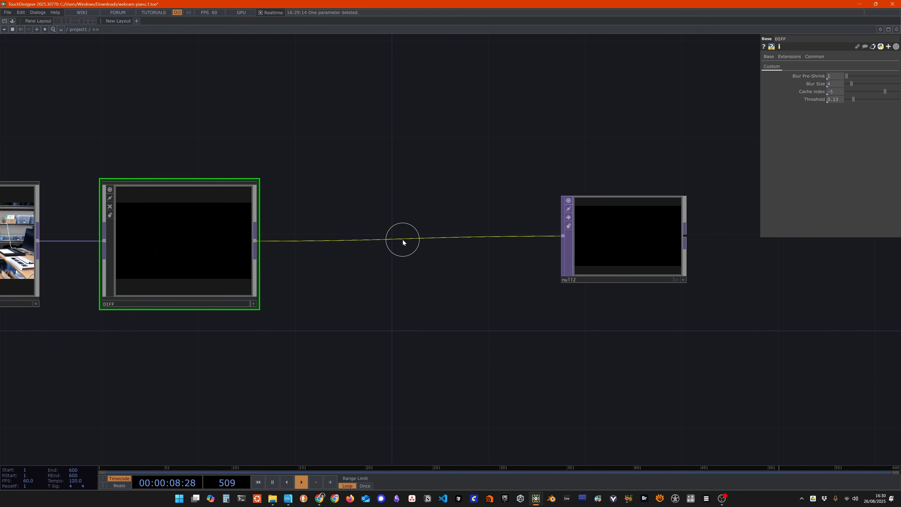
pyautogui.rightClick(401, 240)
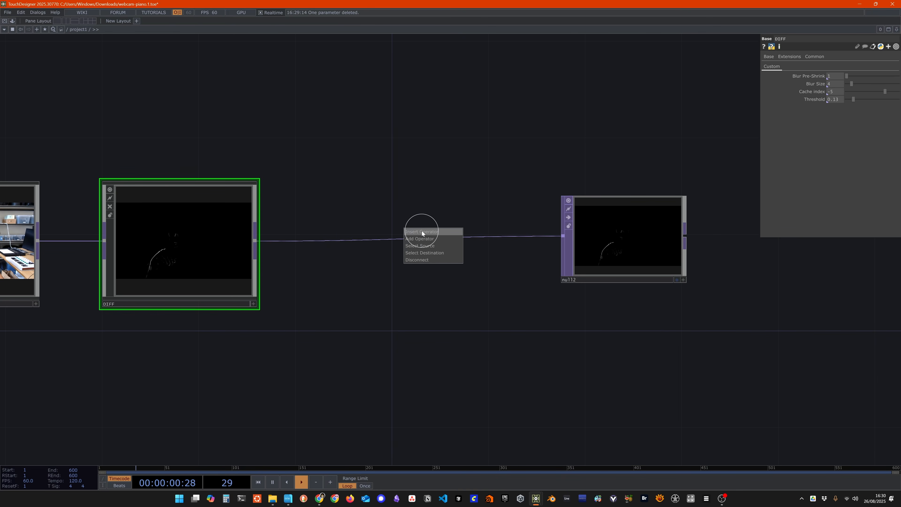
pyautogui.click(422, 231)
pyautogui.write('null')
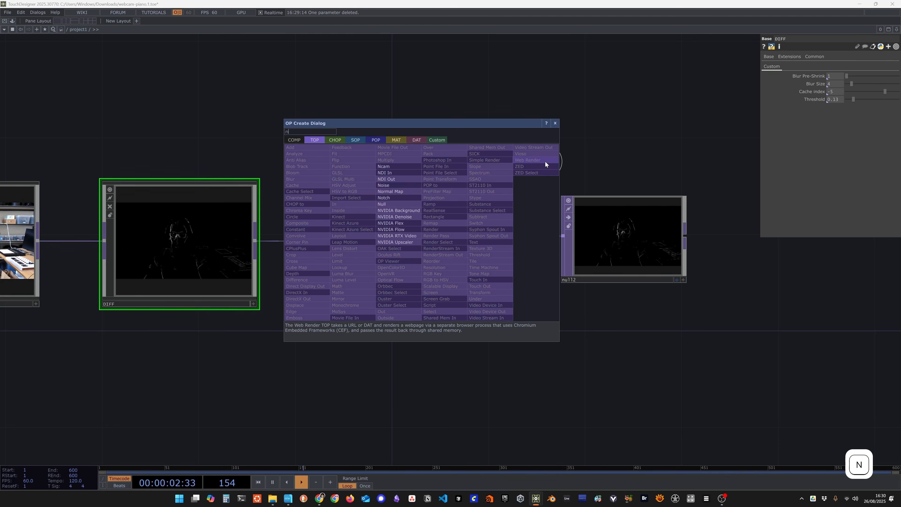
pyautogui.press('Return')
pyautogui.click(544, 161)
pyautogui.moveTo(649, 266); pyautogui.dragTo(844, 289)
pyautogui.click(572, 203)
pyautogui.moveTo(572, 202); pyautogui.dragTo(475, 274)
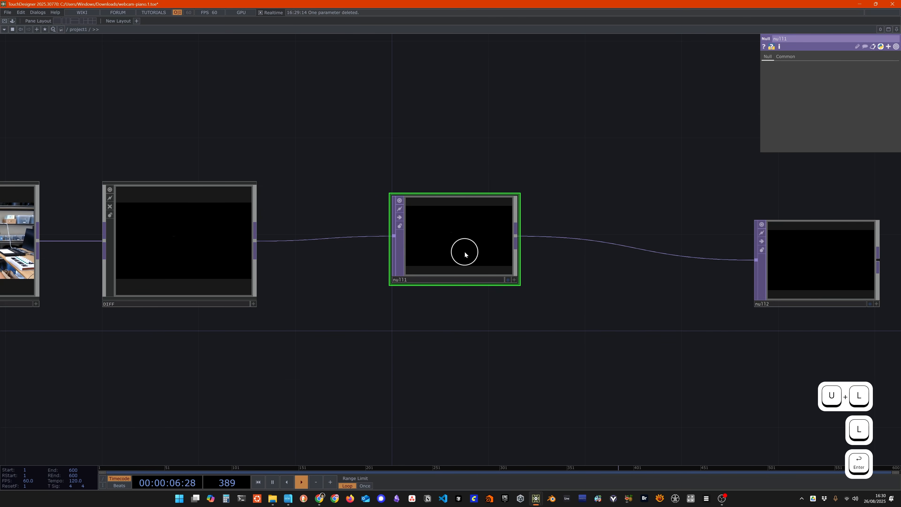
# Collapse the newly inserted Null into a base component, rename it PIXELATE, and line it up with DIFF.
pyautogui.rightClick(496, 127)
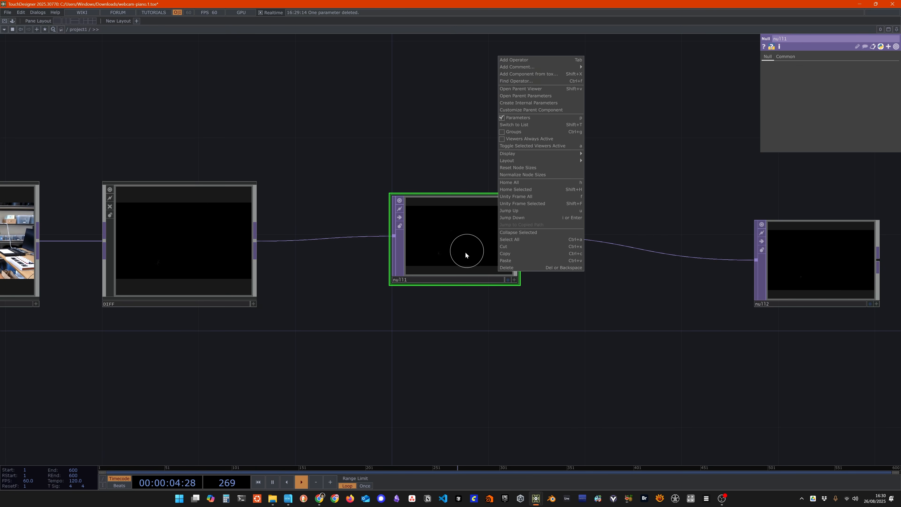
pyautogui.click(534, 234)
pyautogui.click(426, 280)
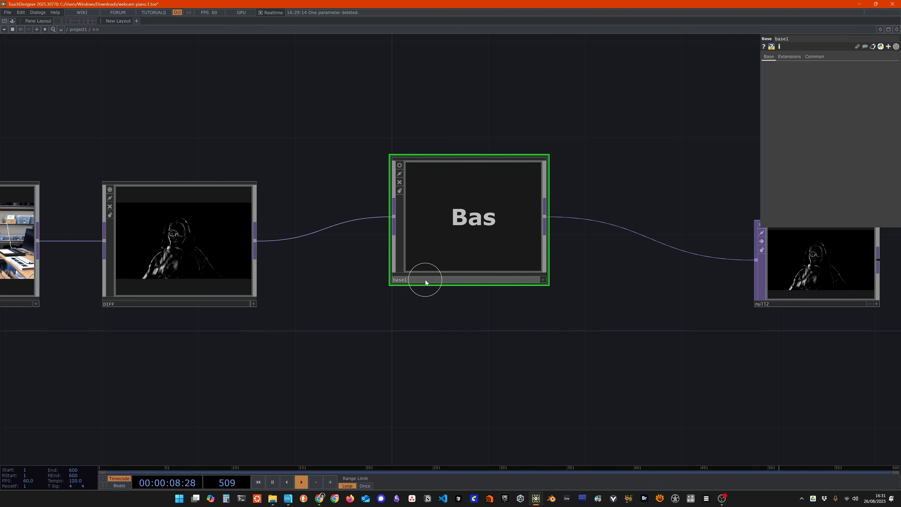
pyautogui.hotkey('ctrl', 'a')
pyautogui.write('PIXELATE')
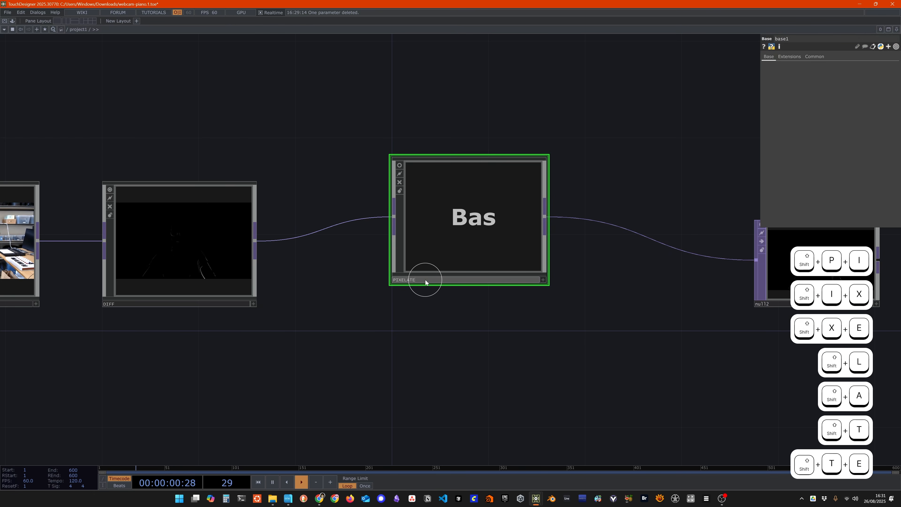
pyautogui.press('Return')
pyautogui.moveTo(473, 248); pyautogui.dragTo(472, 273)
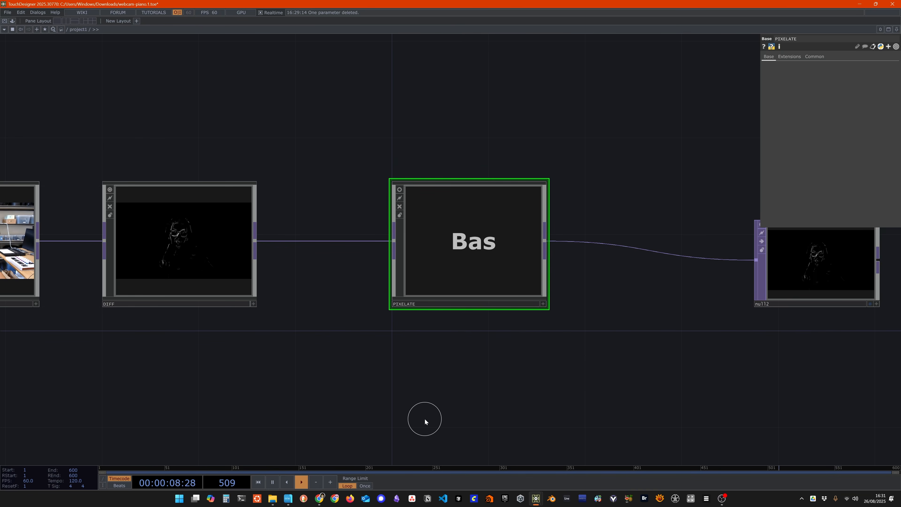
# Add an empty Base component above the DIFF and PIXELATE chain.
pyautogui.scroll(-3, 447, 363)
pyautogui.moveTo(451, 387); pyautogui.dragTo(560, 423)
pyautogui.moveTo(524, 387); pyautogui.dragTo(530, 386)
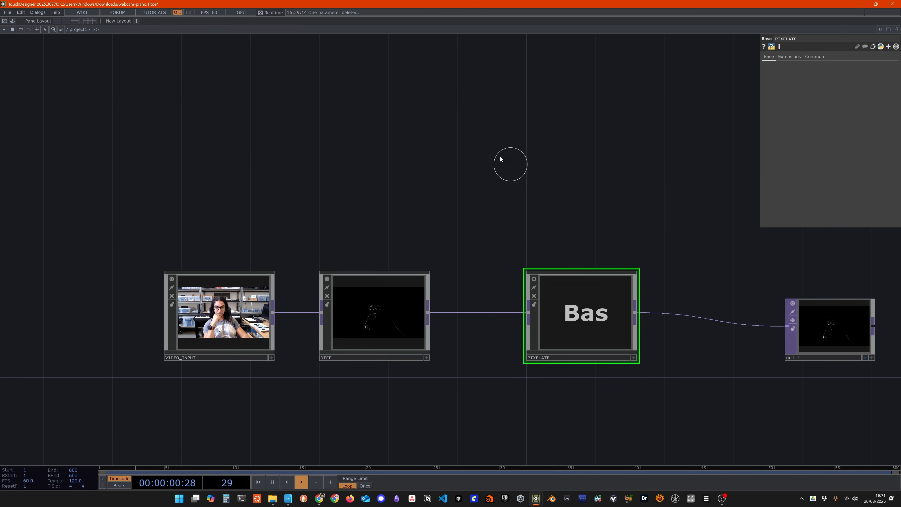
pyautogui.rightClick(471, 129)
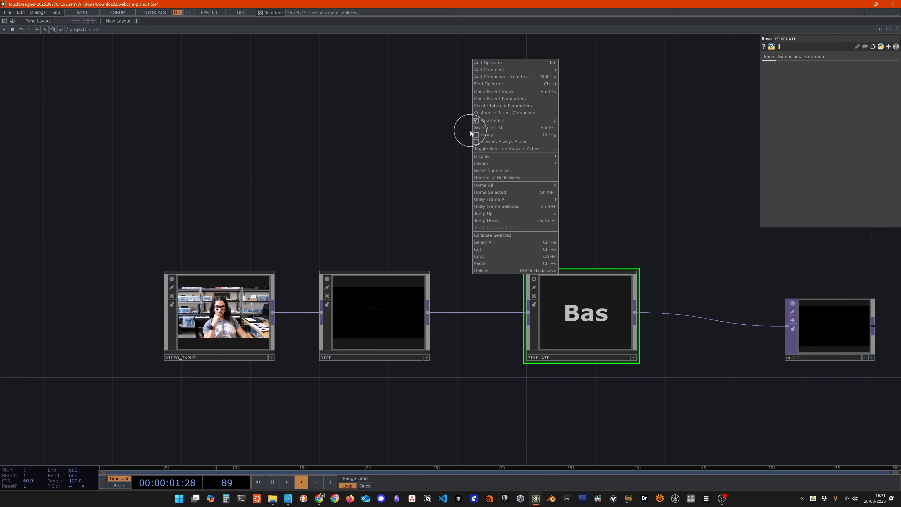
pyautogui.doubleClick(427, 134)
pyautogui.click(300, 44)
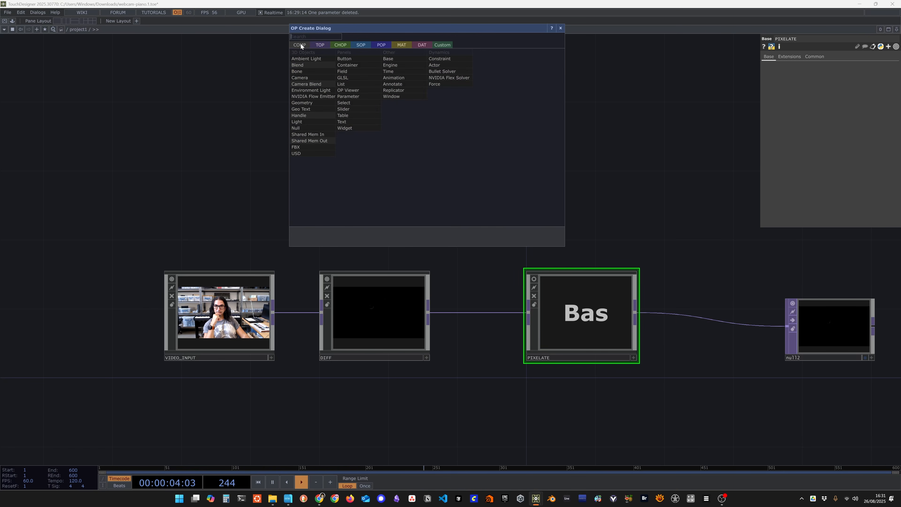
pyautogui.click(399, 58)
pyautogui.click(463, 177)
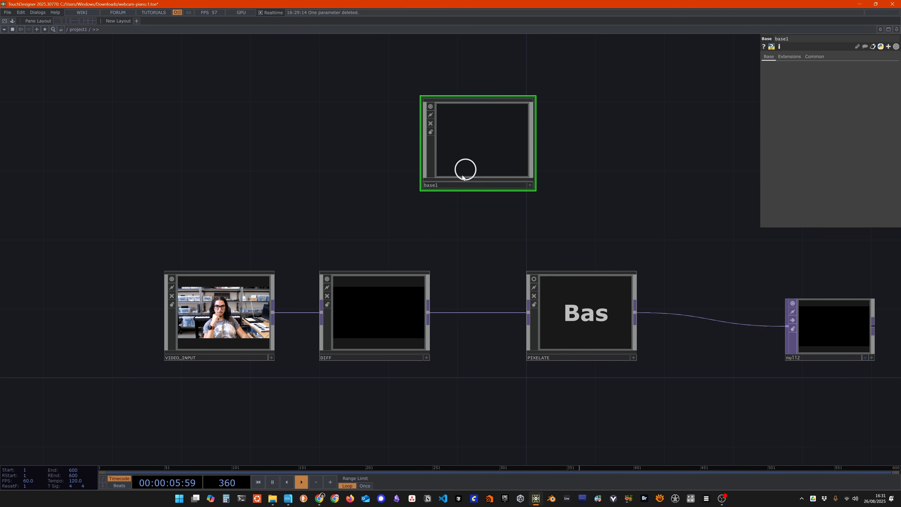
# Rename the new empty base component GRID.
pyautogui.click(453, 184)
pyautogui.hotkey('ctrl', 'a')
pyautogui.write('GRI')
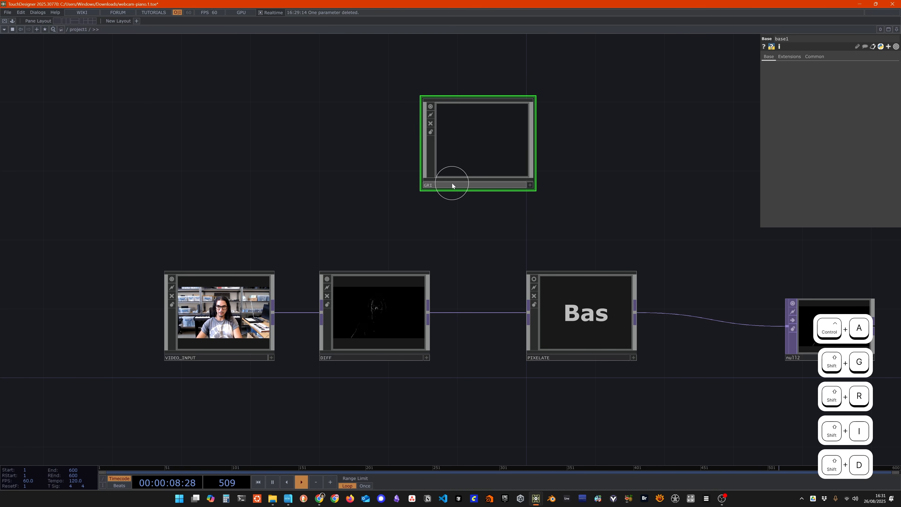
pyautogui.write('D')
pyautogui.press('Return')
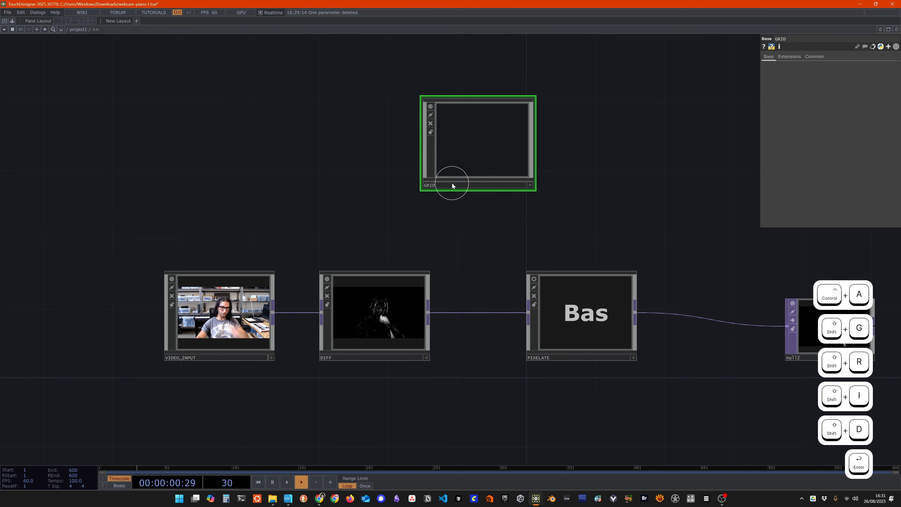
pyautogui.click(374, 319)
pyautogui.scroll(5, 374, 319)
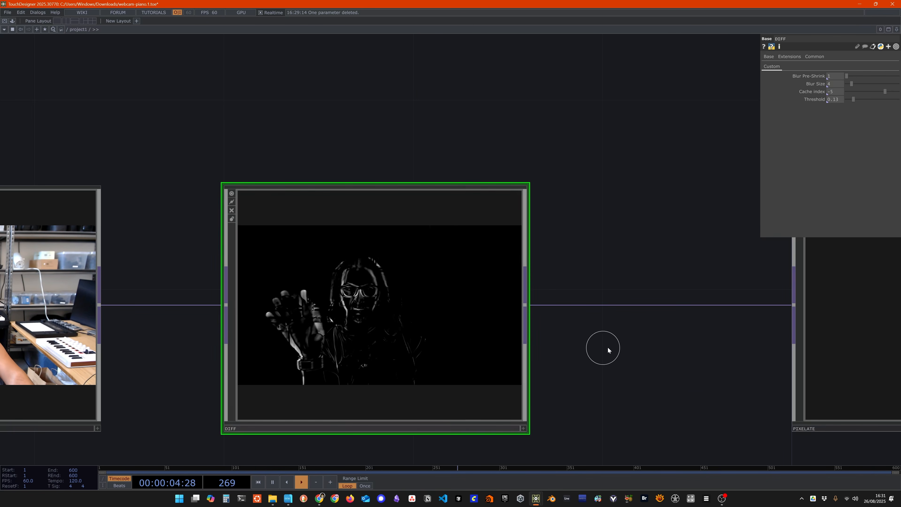
pyautogui.scroll(-5, 608, 347)
pyautogui.moveTo(628, 280); pyautogui.dragTo(538, 280)
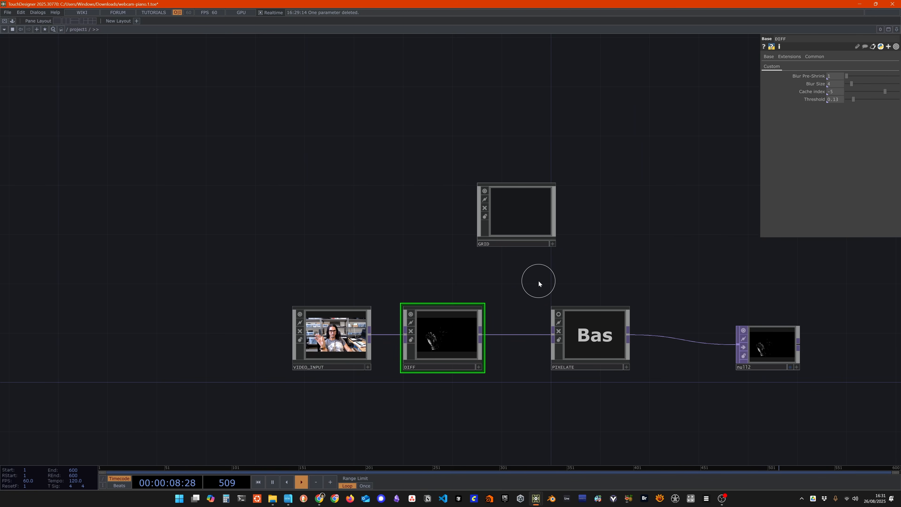
# Enter the GRID component and add a Grid POP to its empty network.
pyautogui.scroll(4, 520, 277)
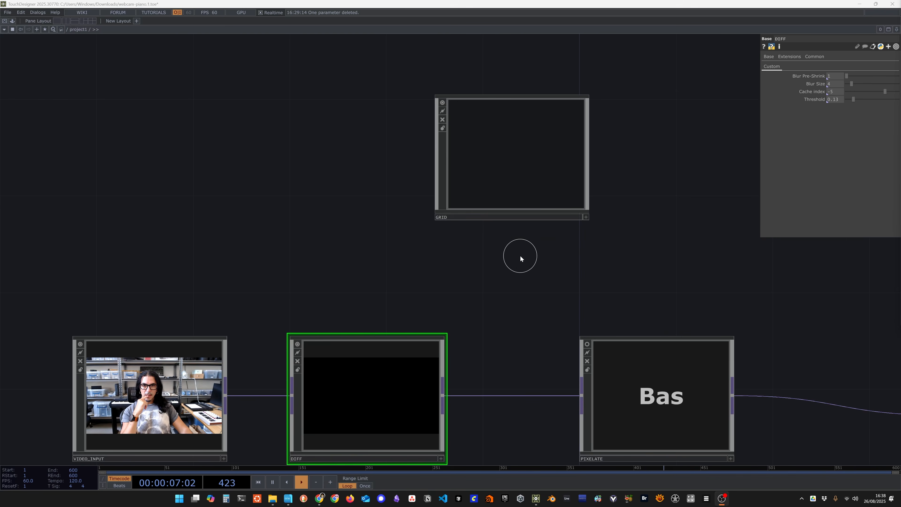
pyautogui.doubleClick(504, 160)
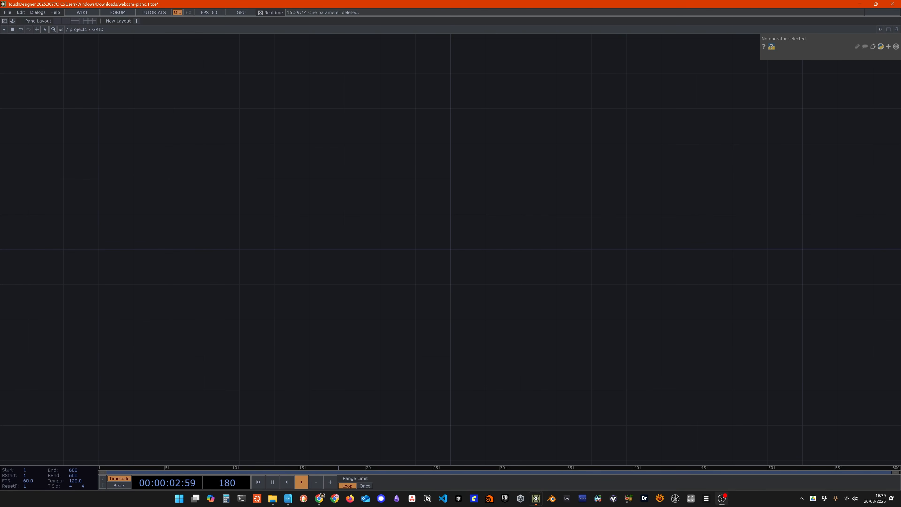
pyautogui.press('Tab')
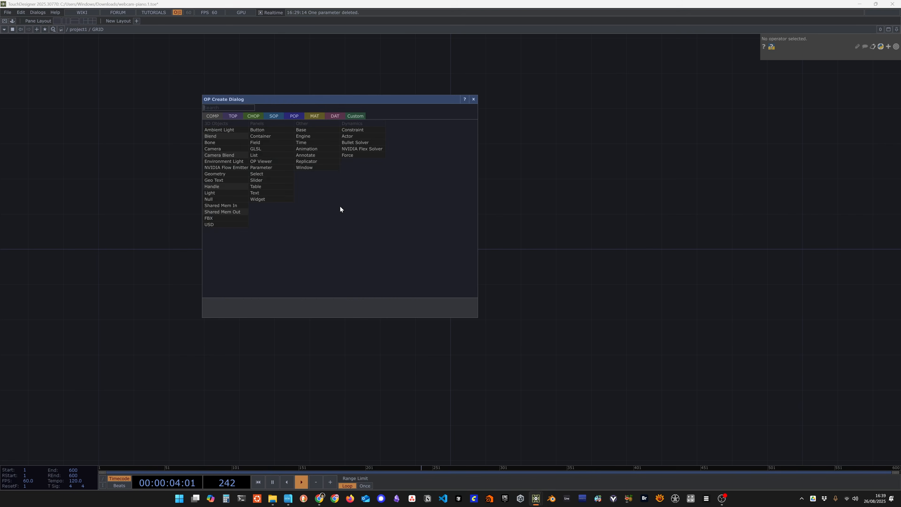
pyautogui.click(276, 115)
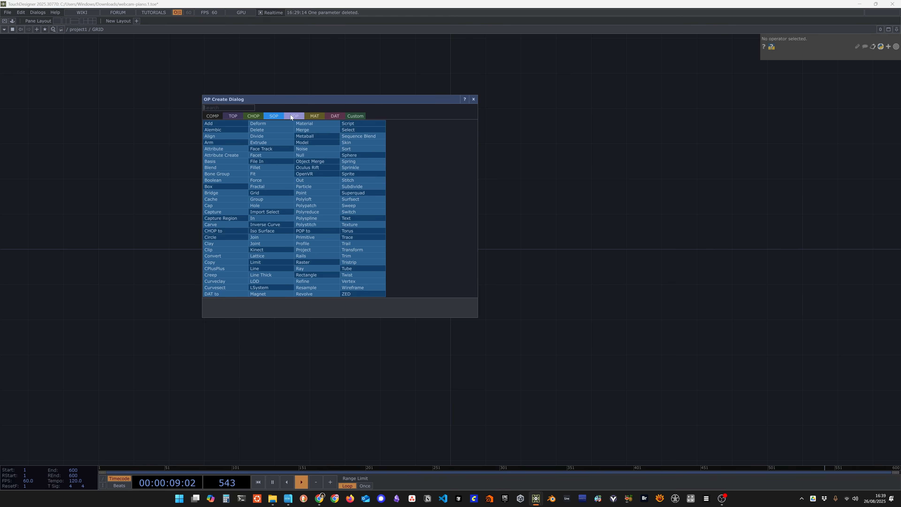
pyautogui.click(302, 117)
pyautogui.write('grid')
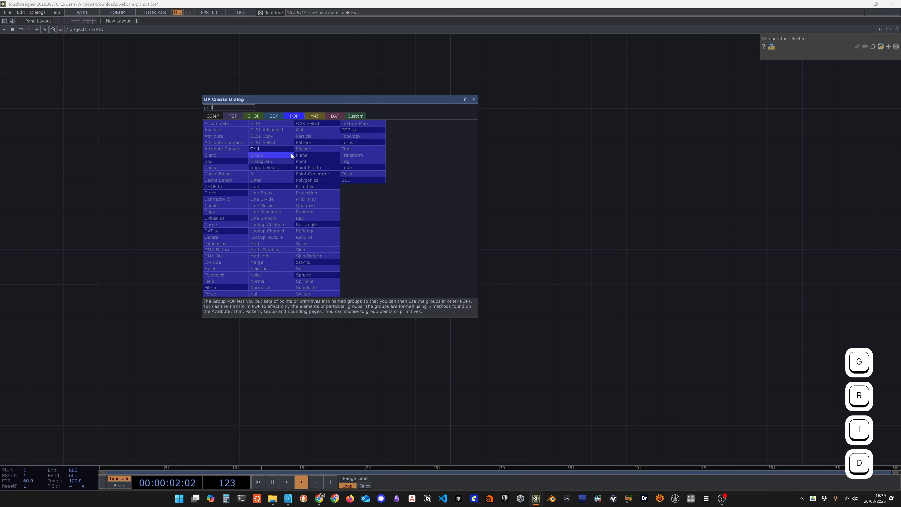
pyautogui.click(278, 148)
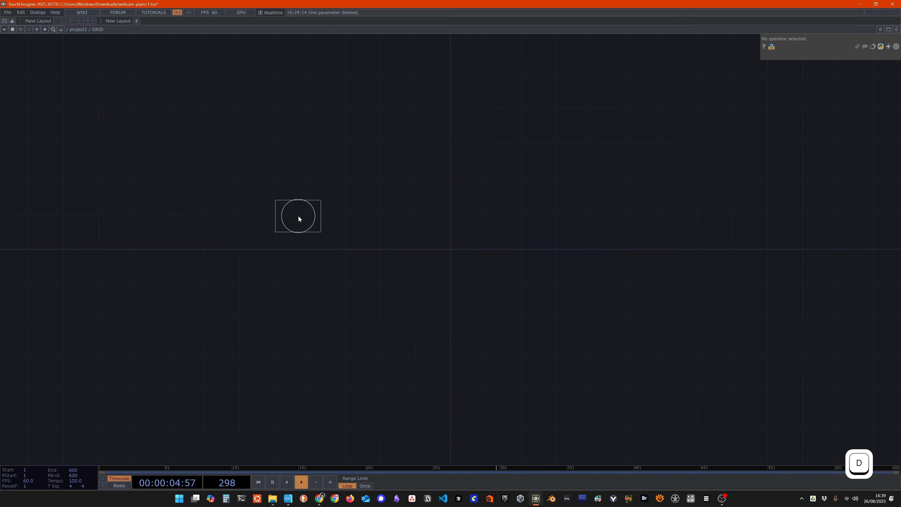
pyautogui.click(298, 216)
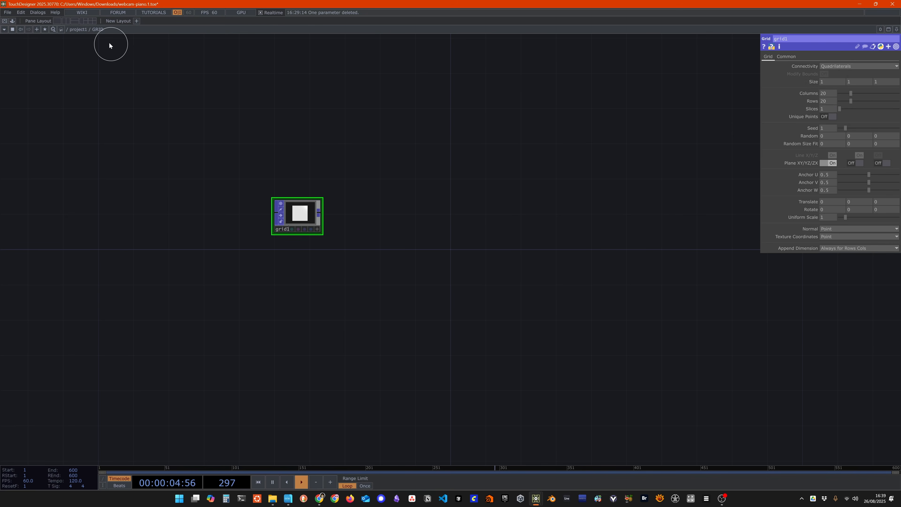
pyautogui.rightClick(95, 30)
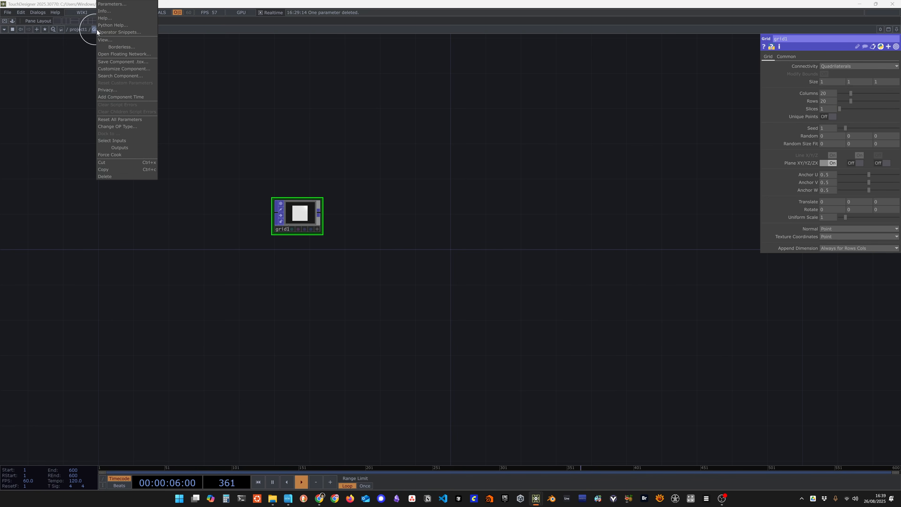
pyautogui.click(121, 71)
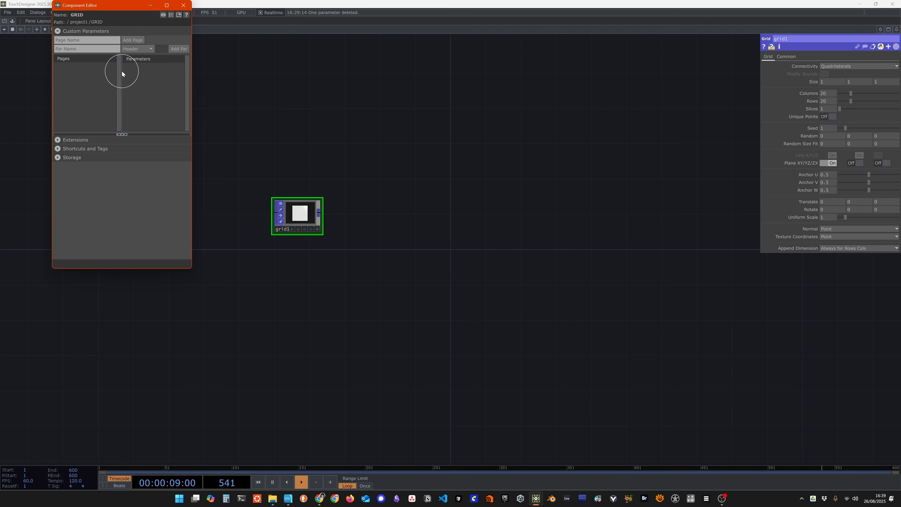
pyautogui.click(134, 6)
pyautogui.moveTo(134, 6); pyautogui.dragTo(412, 88)
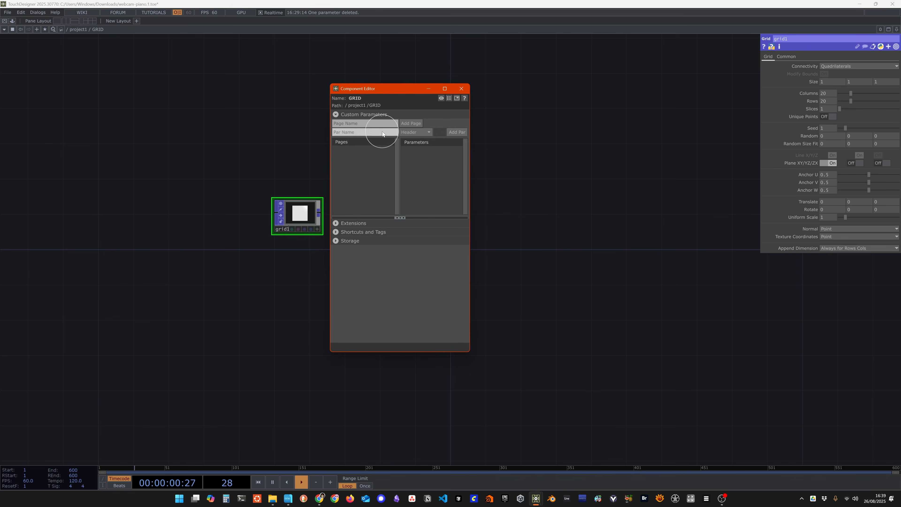
pyautogui.click(461, 87)
# Add grid1's Size to the GRID component's custom parameters, bound as master, and reduce the parameter to Size 2.
pyautogui.rightClick(95, 29)
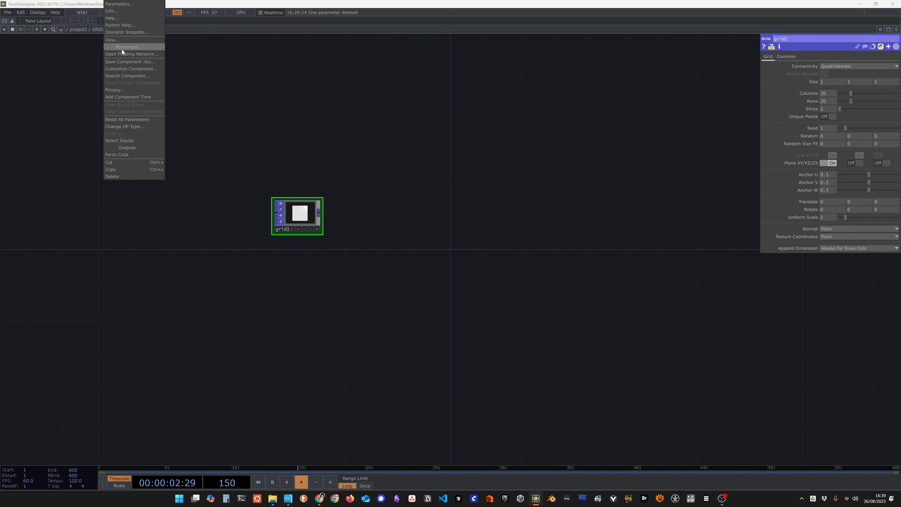
pyautogui.click(122, 69)
pyautogui.moveTo(125, 6); pyautogui.dragTo(509, 96)
pyautogui.moveTo(815, 81); pyautogui.dragTo(521, 158)
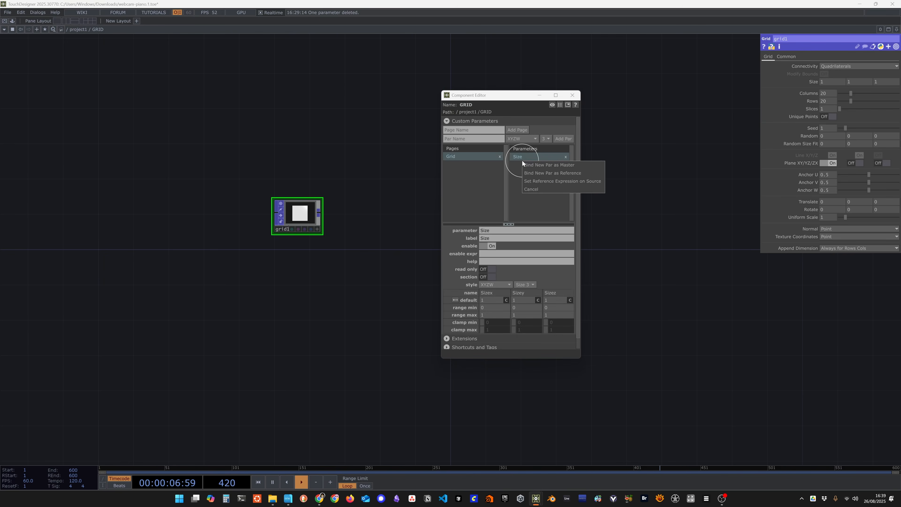
pyautogui.click(535, 165)
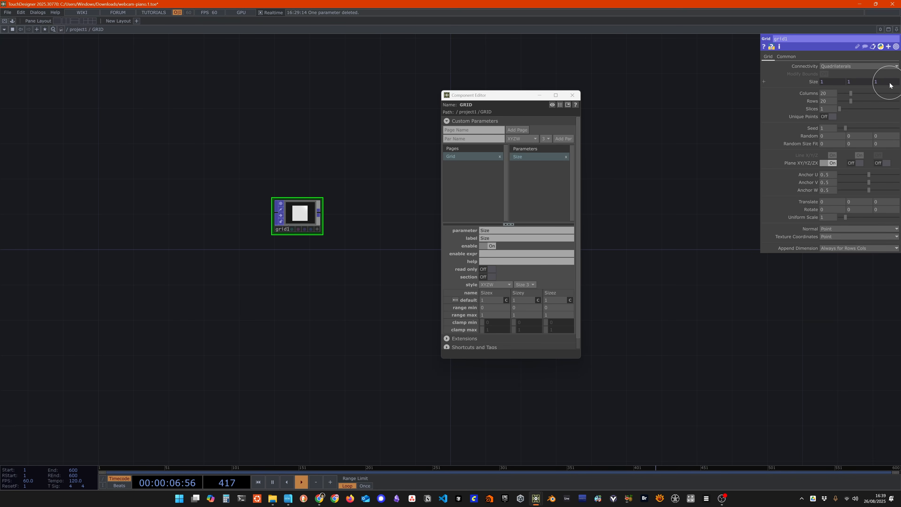
pyautogui.click(525, 285)
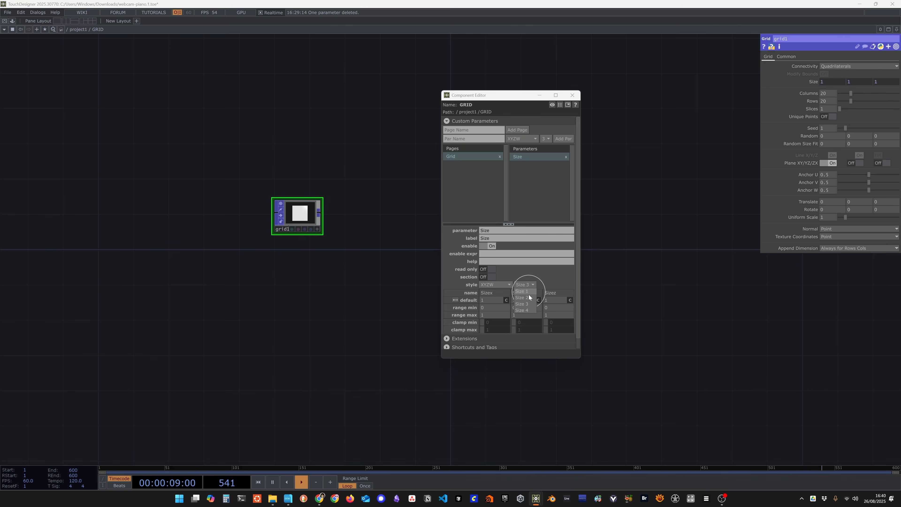
pyautogui.click(528, 297)
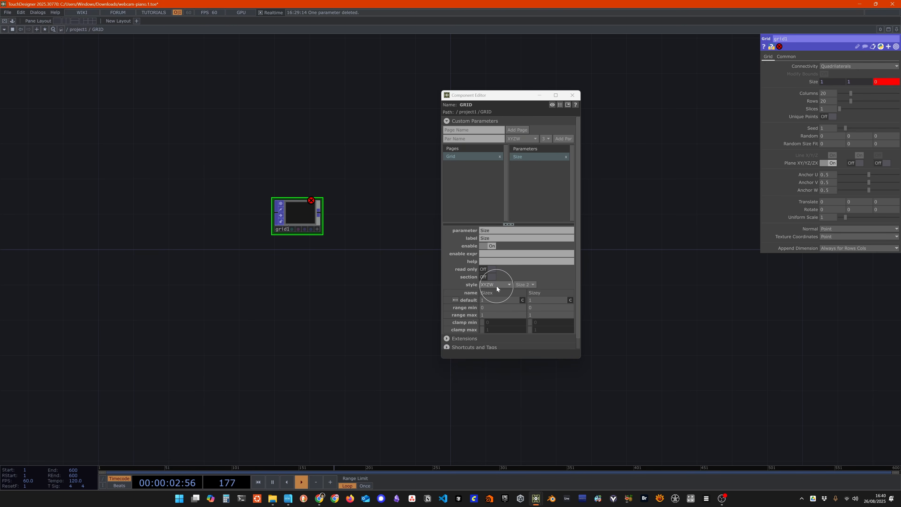
# Change GRID's Size parameter style to Int, open the component's parameters in a floating window and expand Size to show its component names.
pyautogui.click(497, 286)
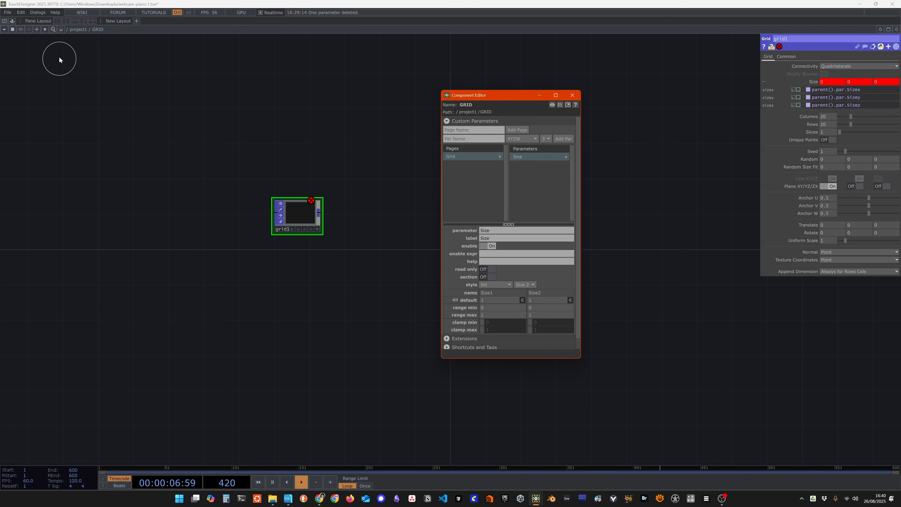
pyautogui.rightClick(93, 29)
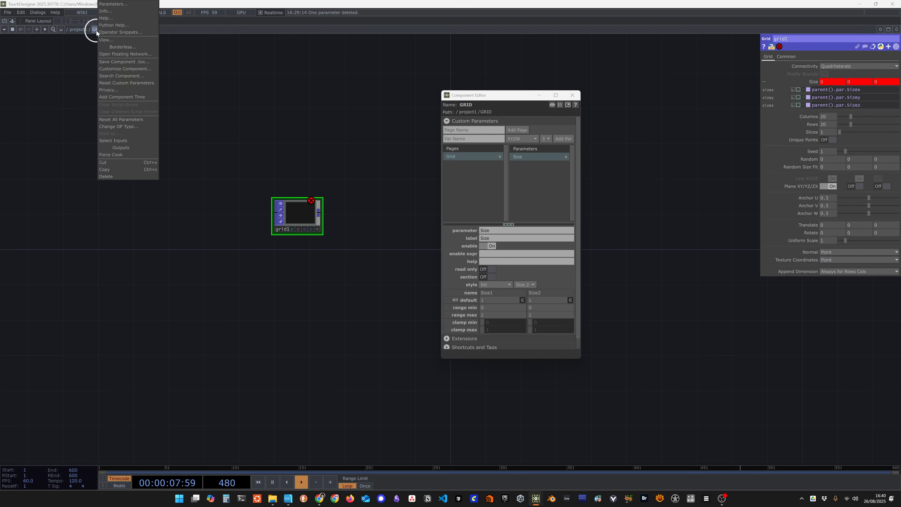
pyautogui.click(114, 13)
pyautogui.moveTo(114, 14); pyautogui.dragTo(316, 195)
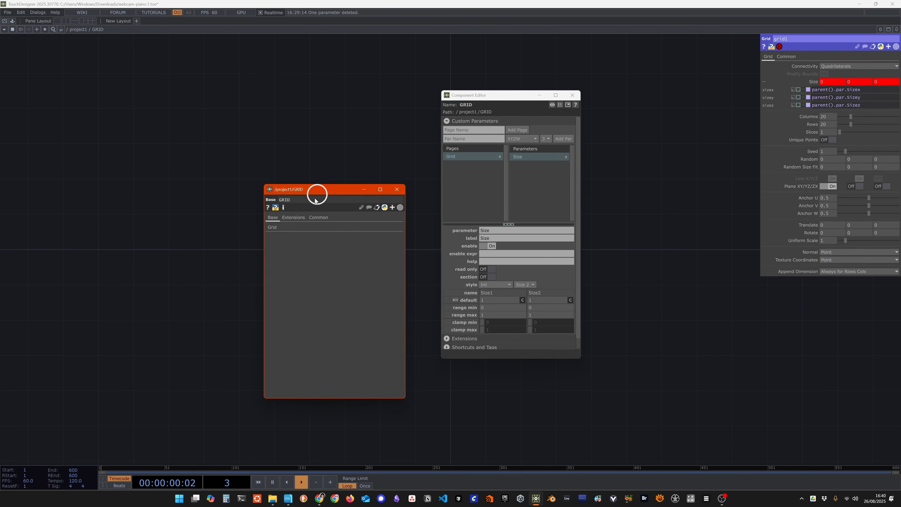
pyautogui.click(275, 229)
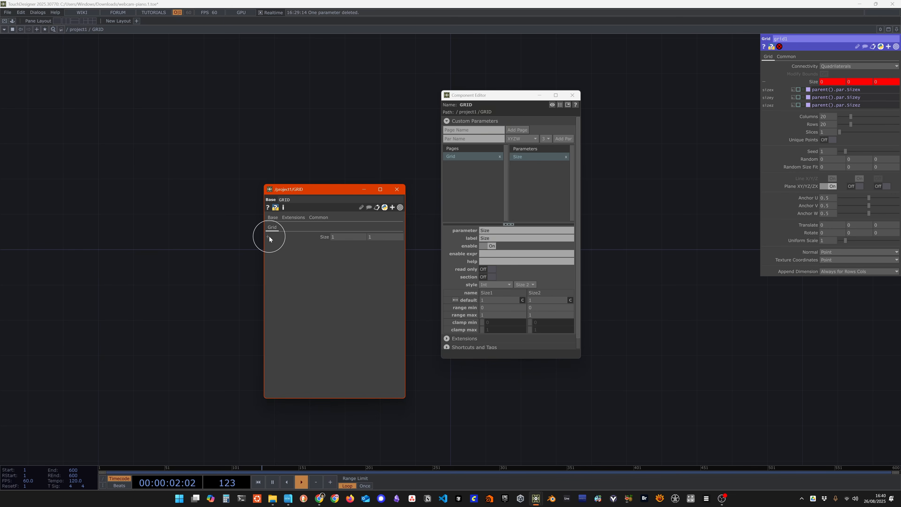
pyautogui.click(269, 237)
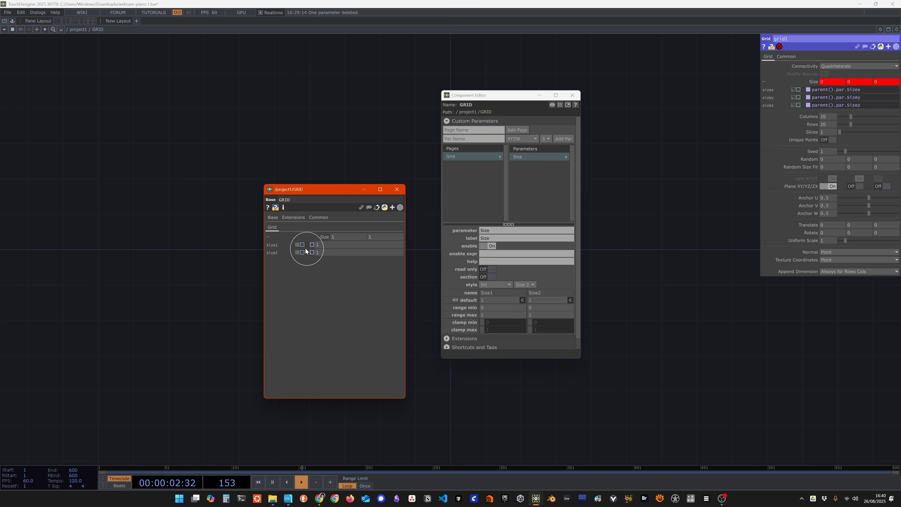
# Switch the Size parameter's style to XYZW to compare the component names, and restore the two-value Int style.
pyautogui.click(491, 285)
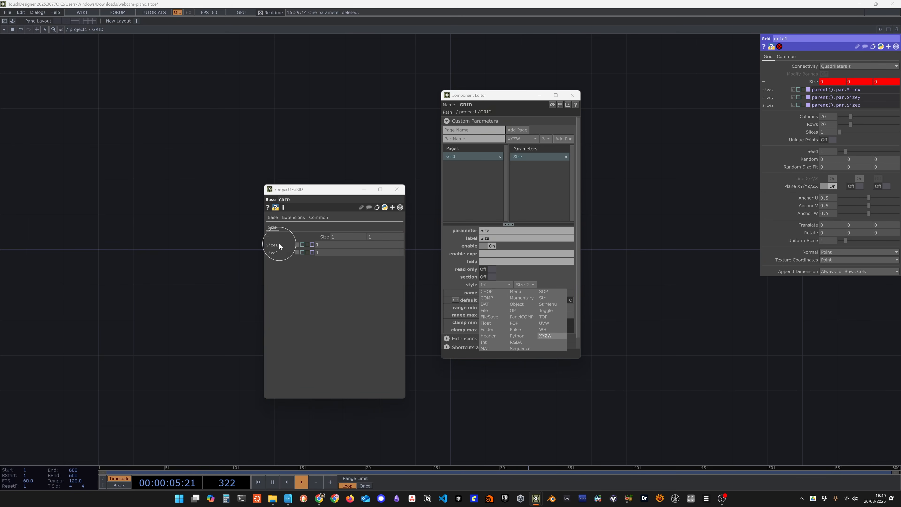
pyautogui.click(545, 336)
pyautogui.click(268, 236)
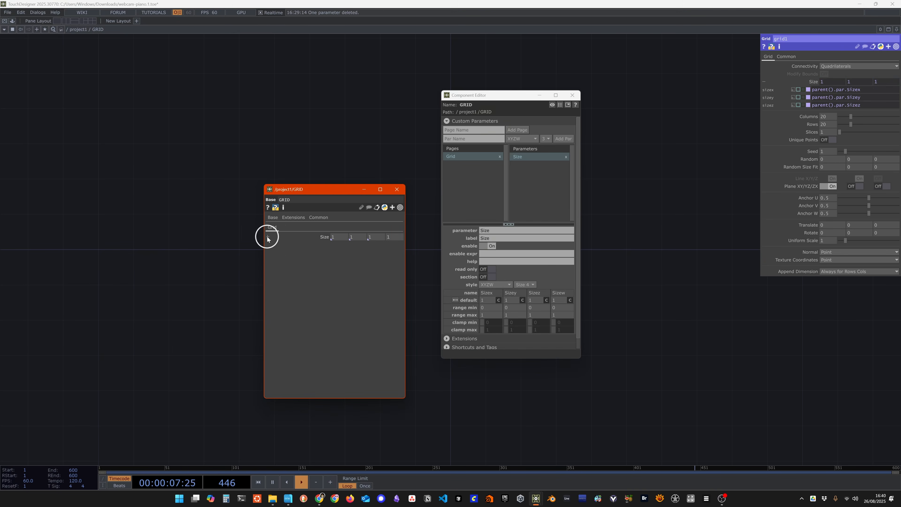
pyautogui.click(268, 236)
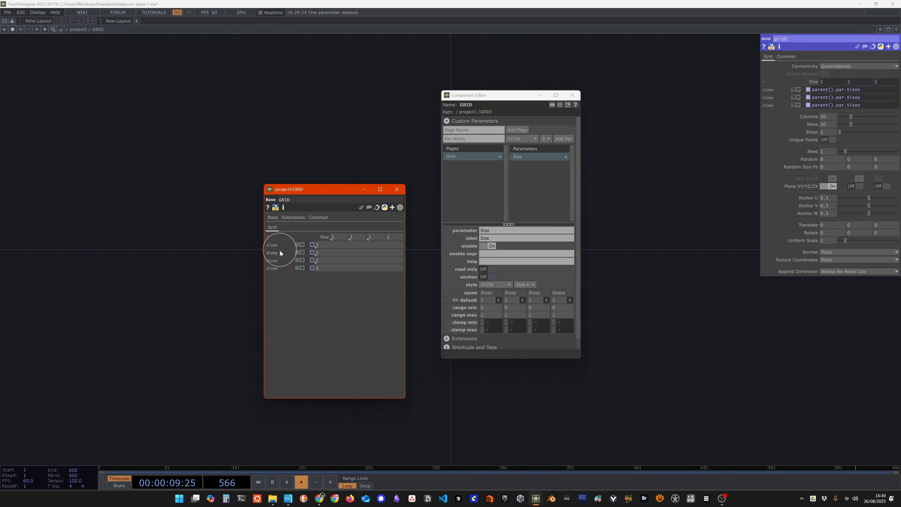
pyautogui.click(552, 293)
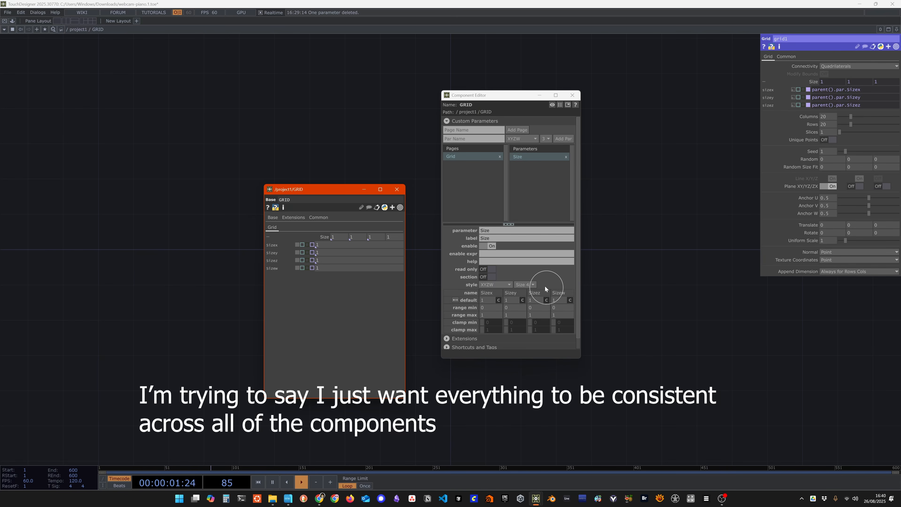
pyautogui.click(533, 284)
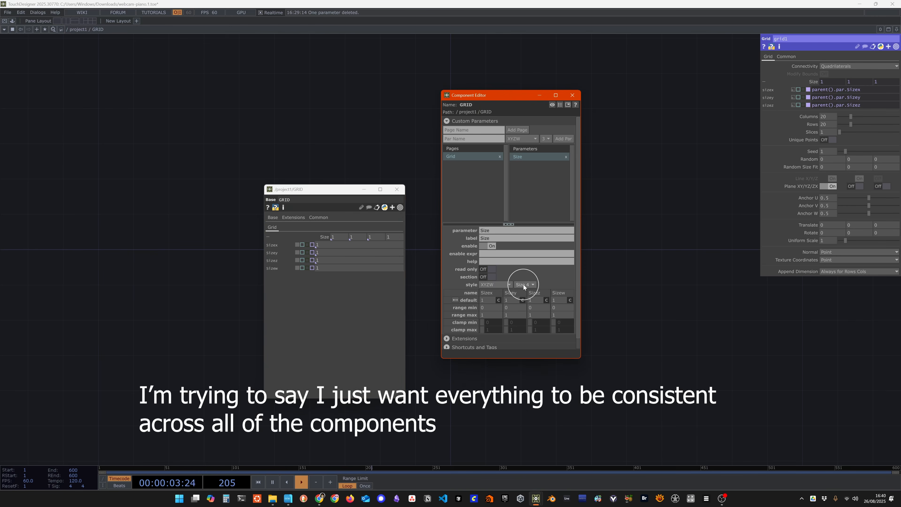
pyautogui.click(528, 298)
pyautogui.click(498, 285)
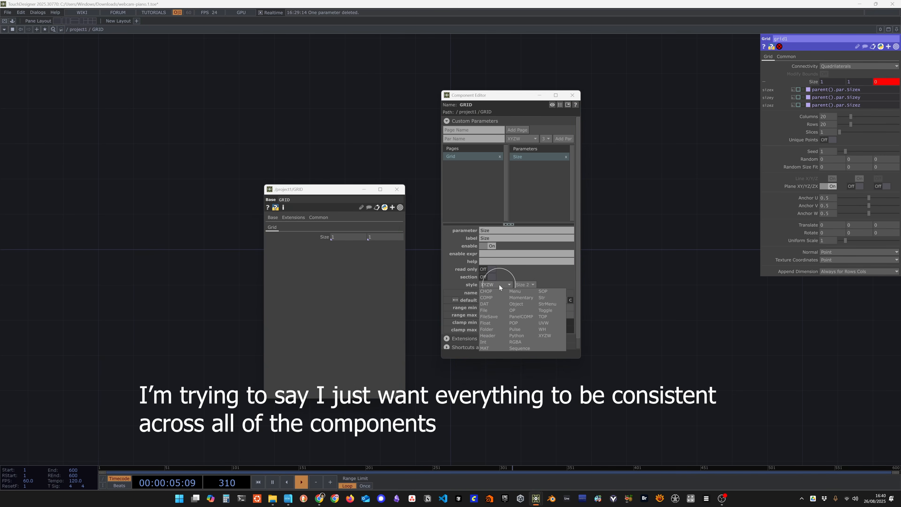
pyautogui.click(484, 342)
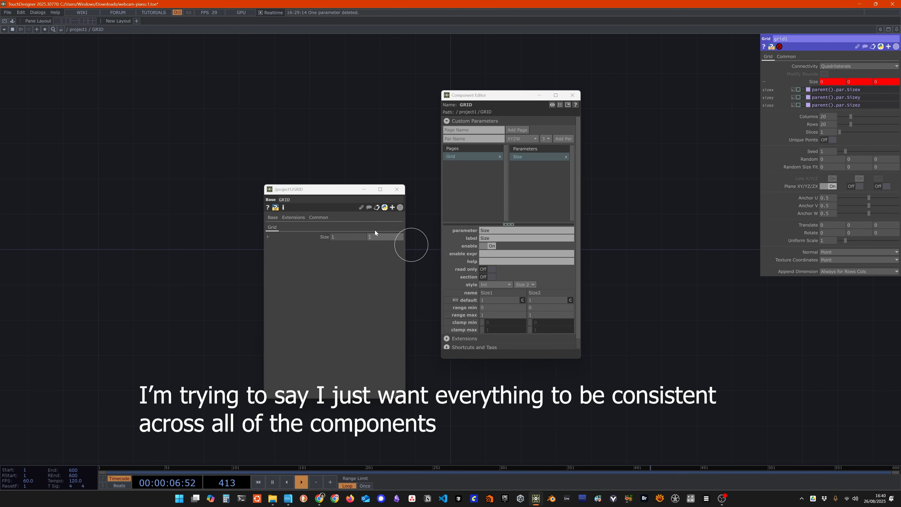
pyautogui.click(268, 237)
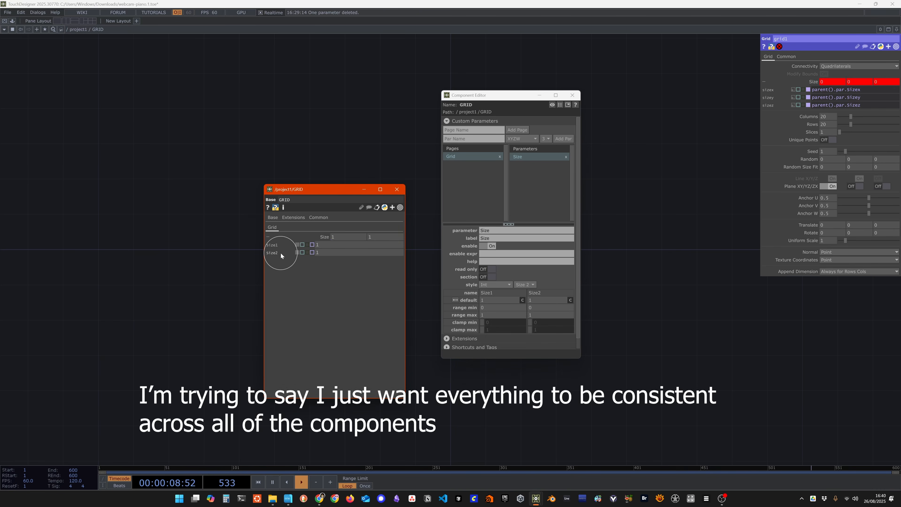
# Change grid1's Size X and Y references to parent().par.Size1 and parent().par.Size2.
pyautogui.moveTo(346, 184); pyautogui.dragTo(315, 141)
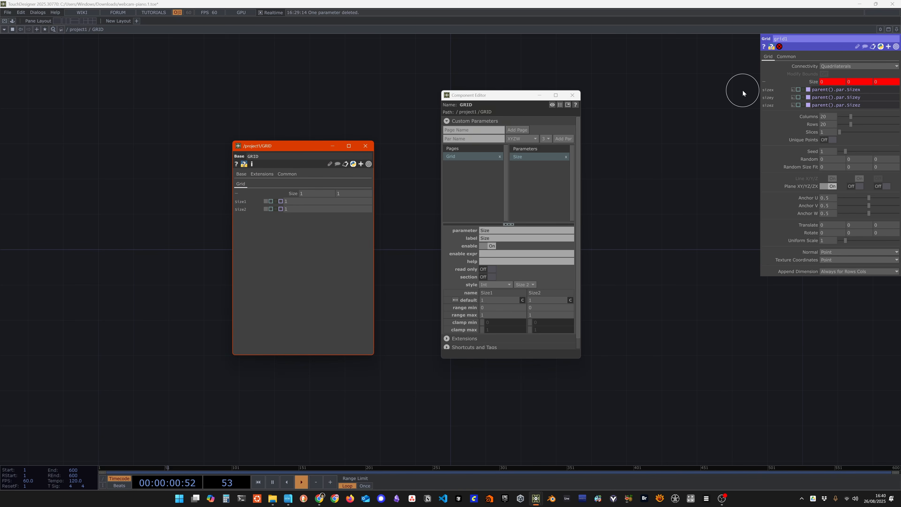
pyautogui.click(866, 90)
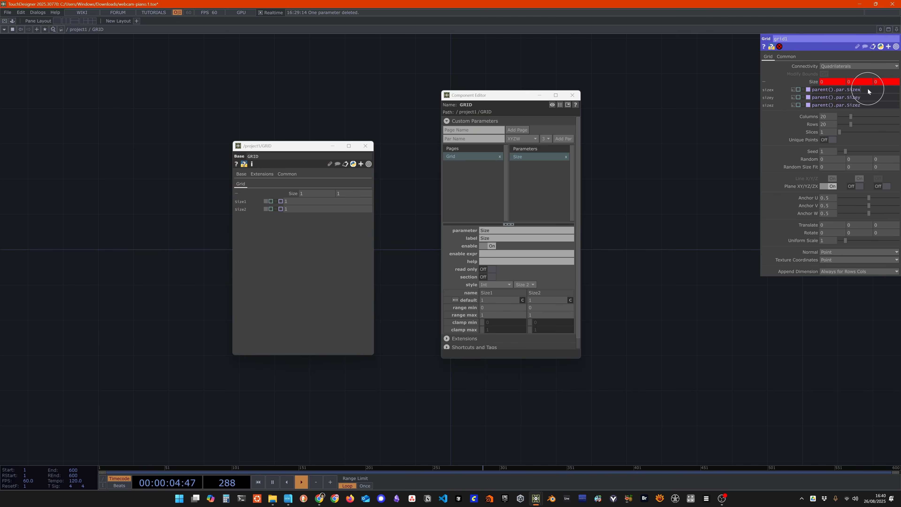
pyautogui.press('BackSpace')
pyautogui.write('1')
pyautogui.click(872, 96)
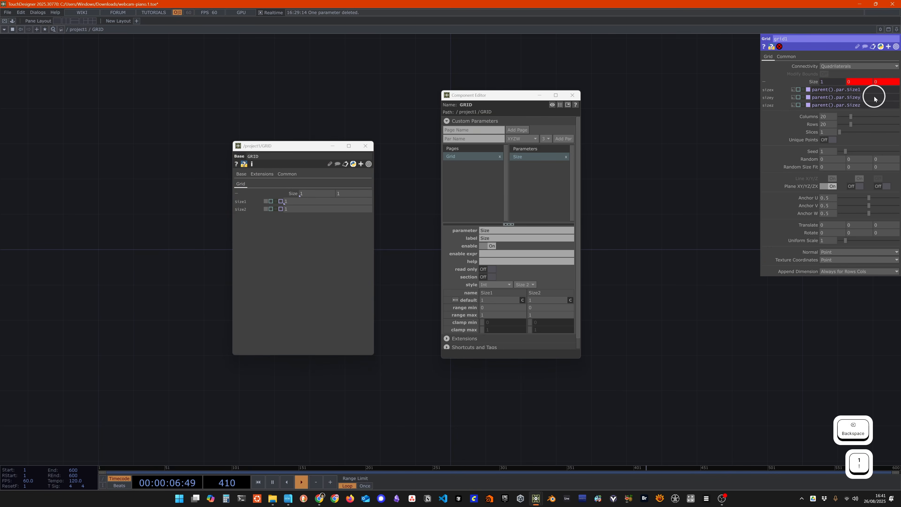
pyautogui.press('BackSpace')
pyautogui.write('2')
pyautogui.press('Return')
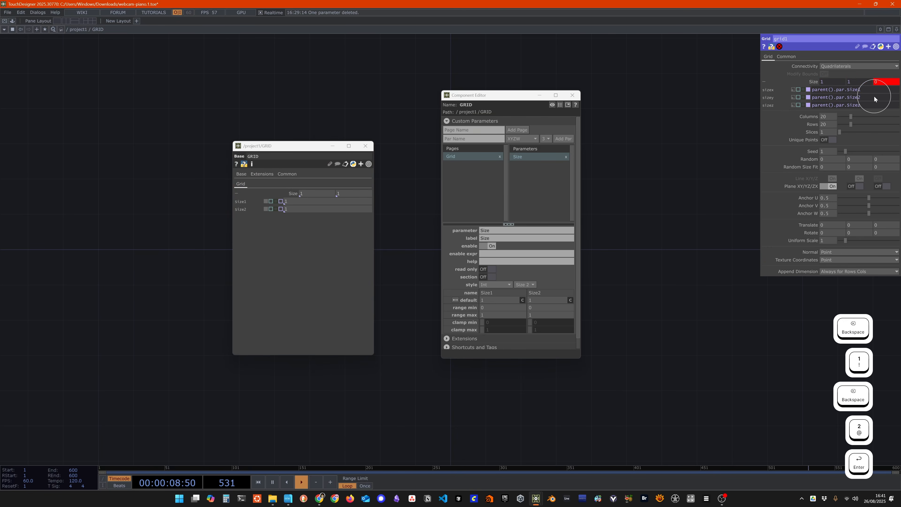
# Clear the parent reference from grid1's Size Z bind field and collapse the Size parameter.
pyautogui.moveTo(868, 105); pyautogui.dragTo(800, 107)
pyautogui.press('Delete')
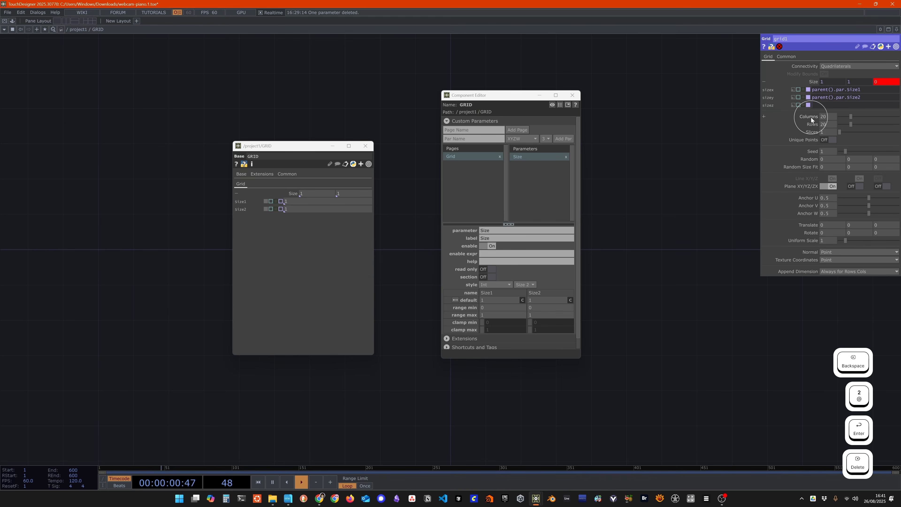
pyautogui.press('Return')
pyautogui.click(765, 82)
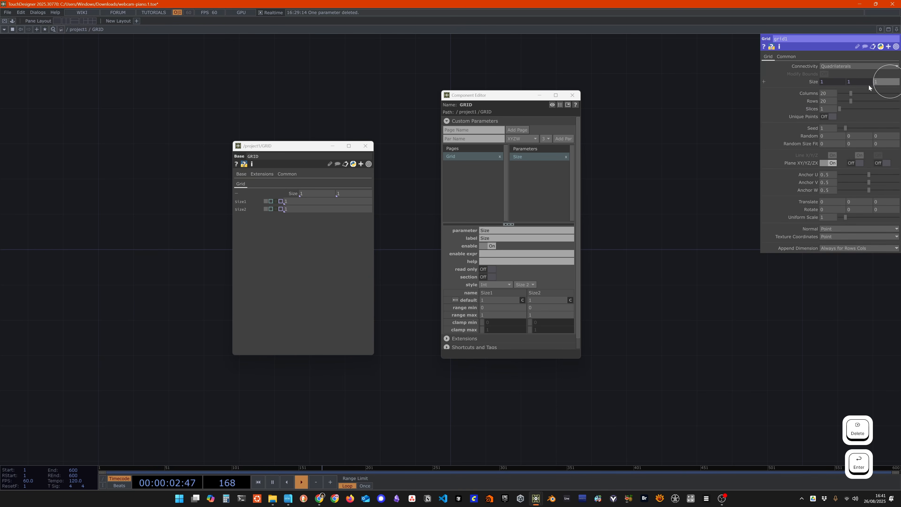
# Set the GRID component's Size to 1920 by 1080, and close its floating parameter window and the Component Editor.
pyautogui.click(237, 193)
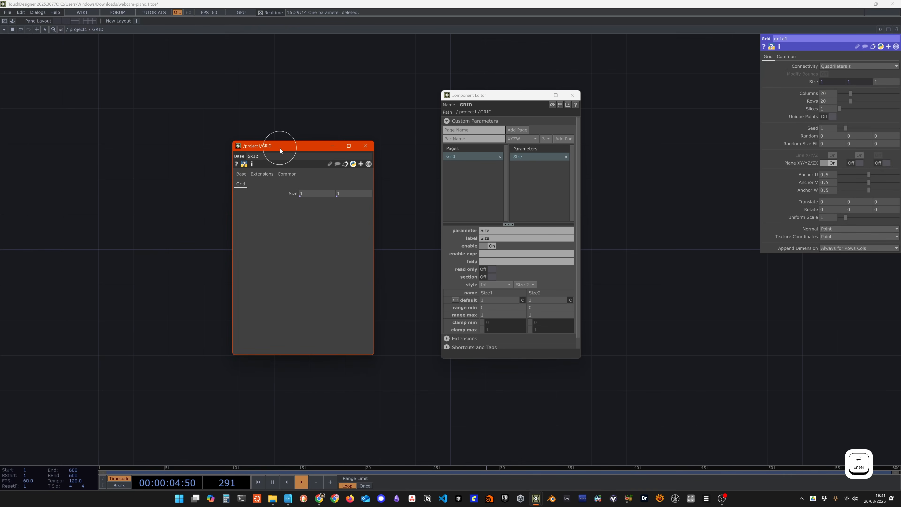
pyautogui.moveTo(280, 147); pyautogui.dragTo(321, 131)
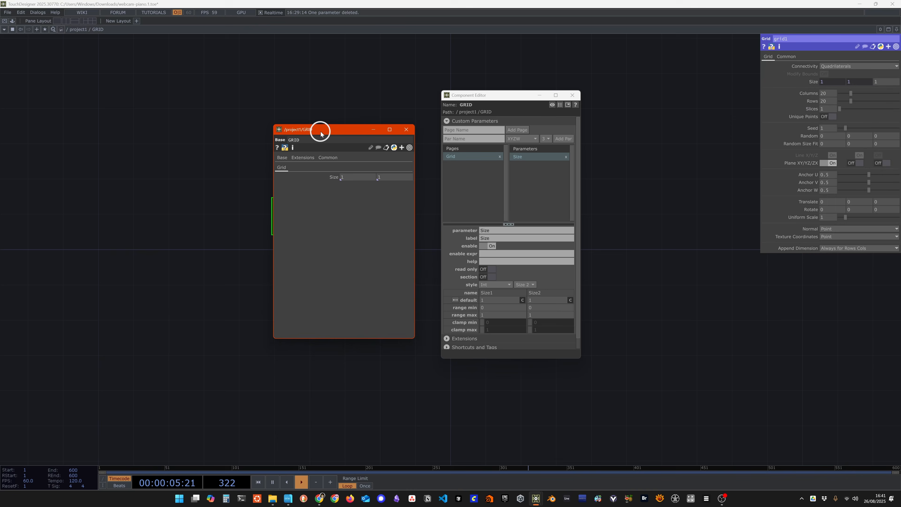
pyautogui.click(364, 177)
pyautogui.write('1920')
pyautogui.press('Tab')
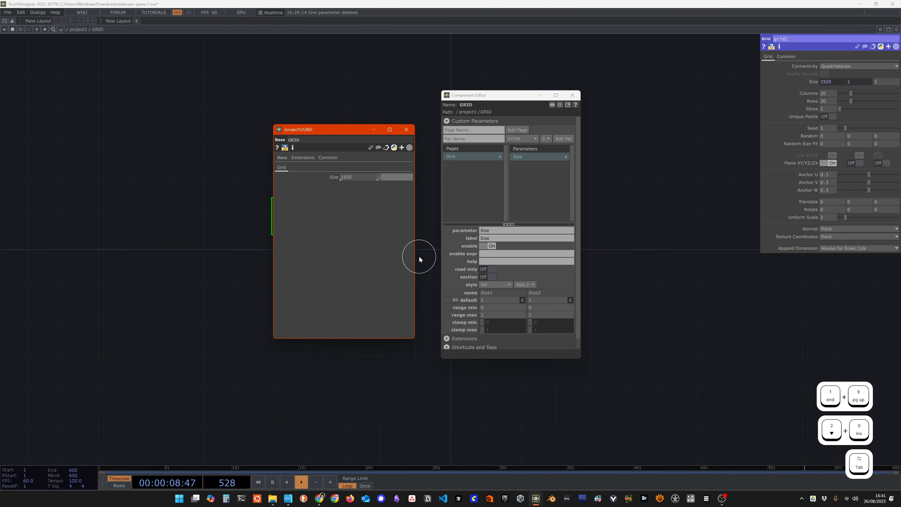
pyautogui.write('1080')
pyautogui.press('Return')
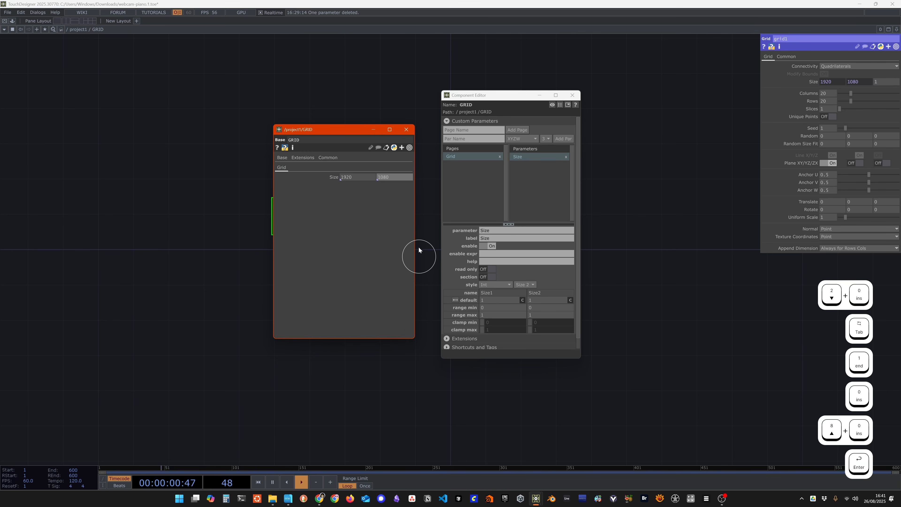
pyautogui.click(406, 129)
pyautogui.click(572, 95)
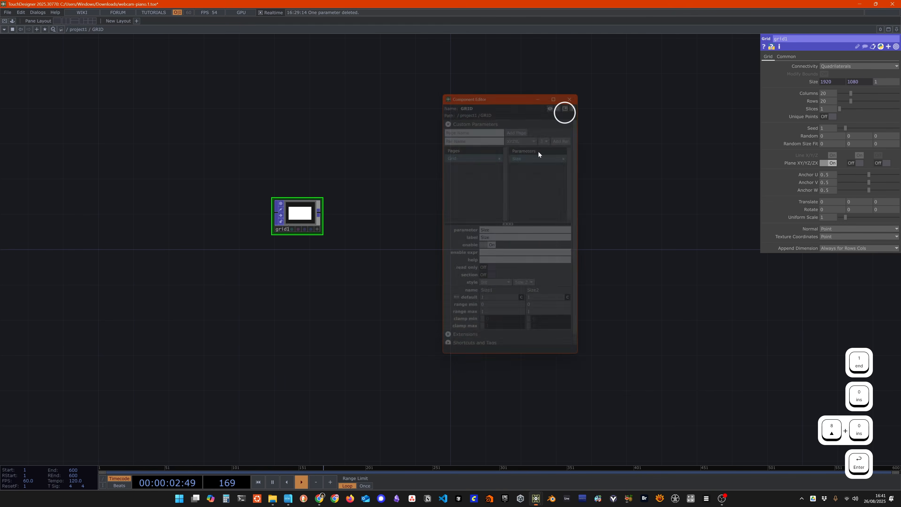
# Return to the project network and bind GRID's Size to VIDEO_INPUT's Resolution by copying the parameter and pasting it as a bind.
pyautogui.press('u')
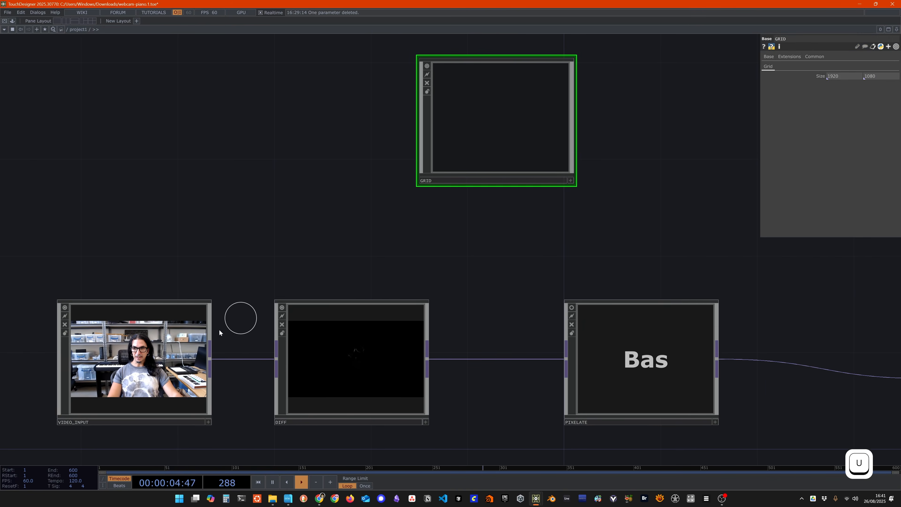
pyautogui.click(135, 355)
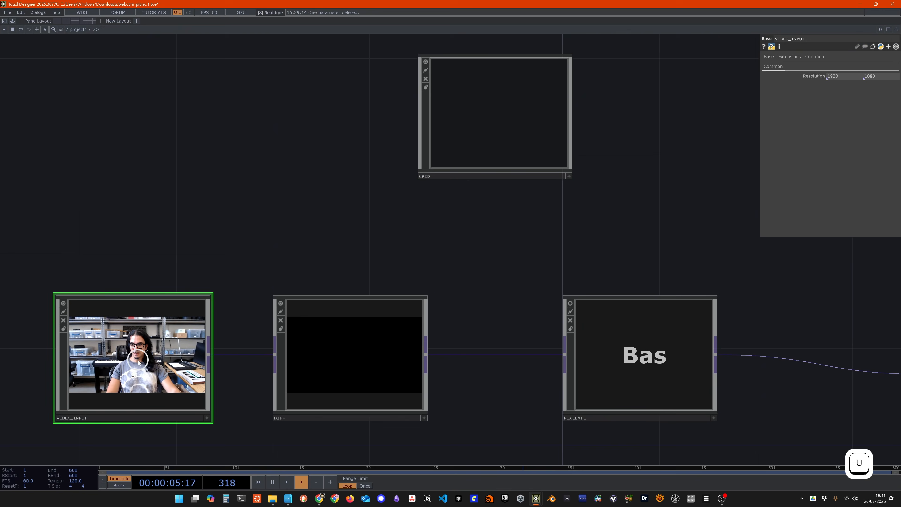
pyautogui.rightClick(812, 75)
pyautogui.click(749, 40)
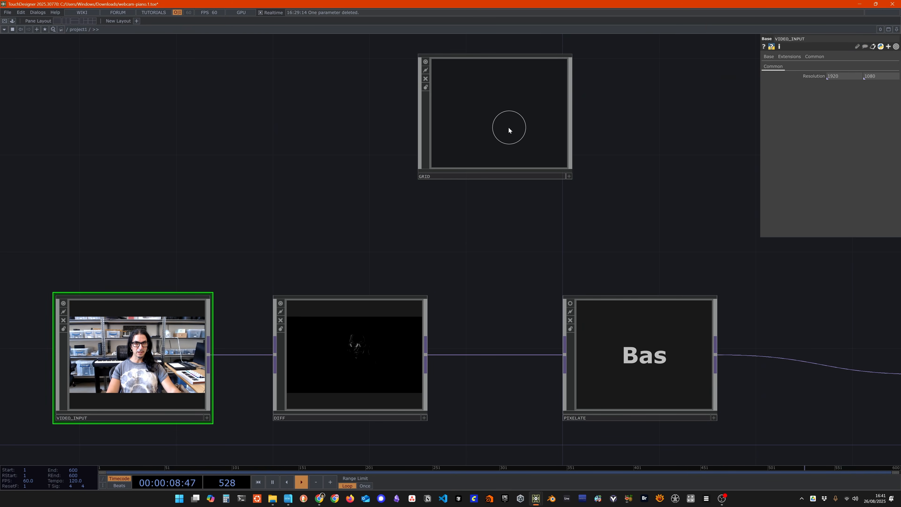
pyautogui.click(509, 128)
pyautogui.rightClick(820, 76)
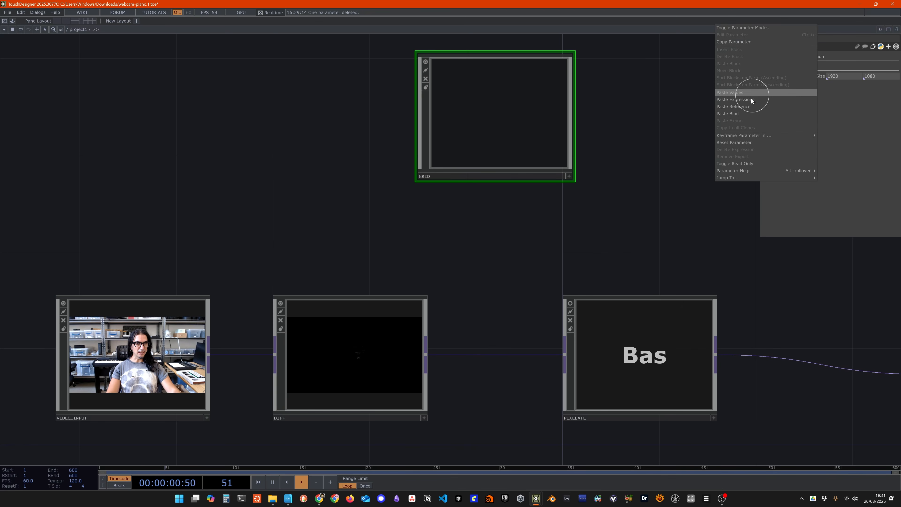
pyautogui.click(743, 114)
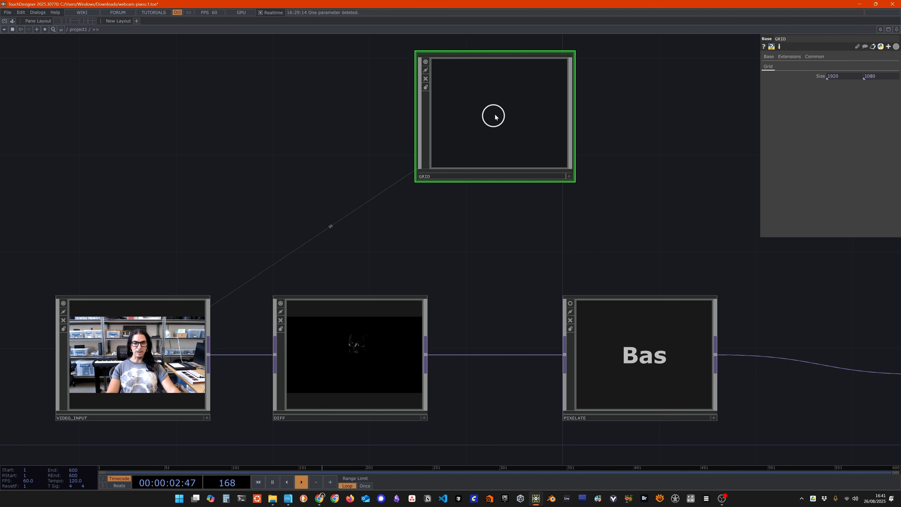
# Test the binding by setting VIDEO_INPUT's Resolution width to 640 and back to 1920.
pyautogui.click(166, 350)
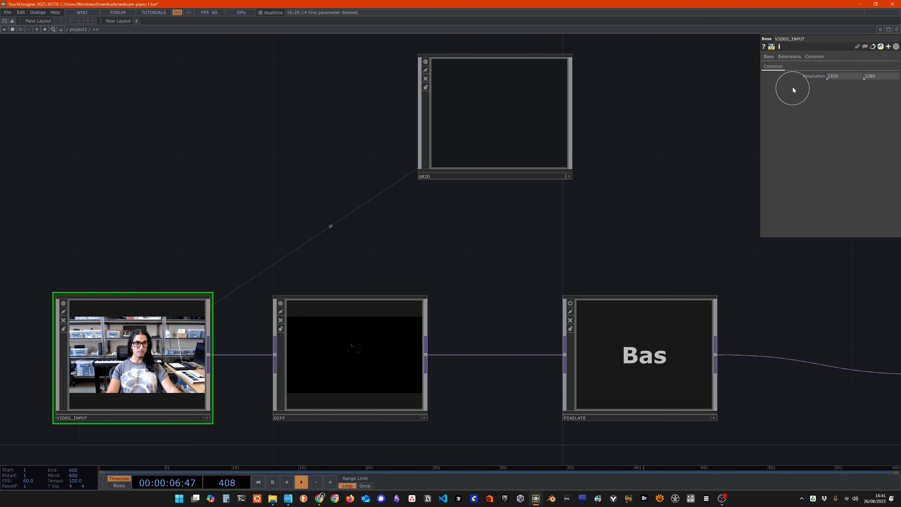
pyautogui.click(852, 78)
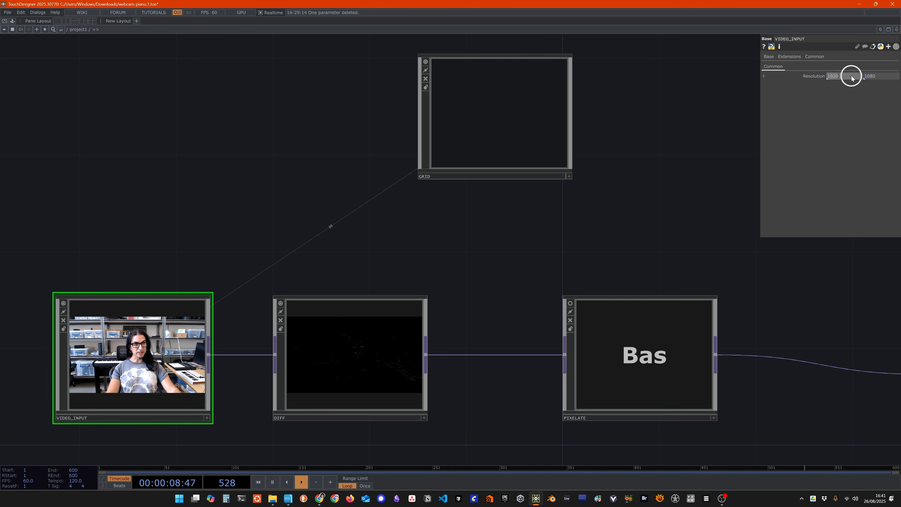
pyautogui.write('640')
pyautogui.press('Return')
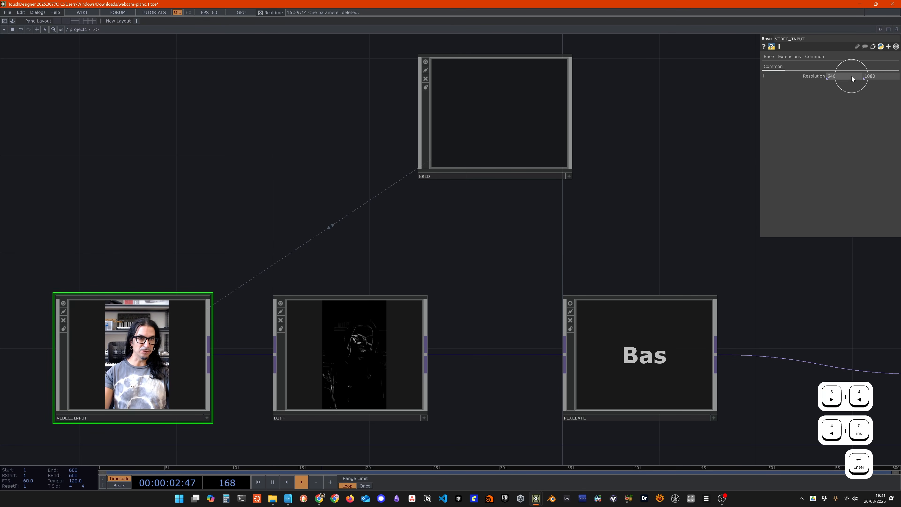
pyautogui.write('1920')
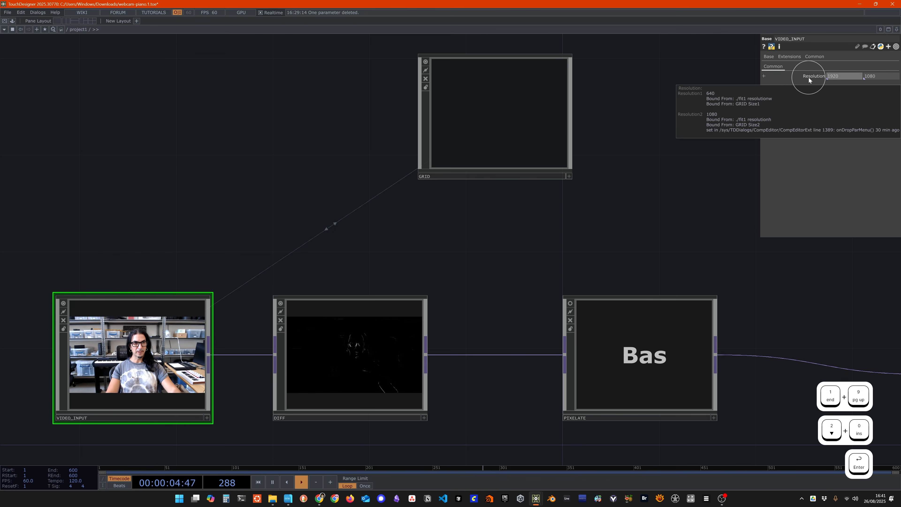
pyautogui.press('Return')
# Move the GRID component above DIFF and add an Int custom parameter named Cells to its Grid page.
pyautogui.moveTo(506, 133); pyautogui.dragTo(364, 138)
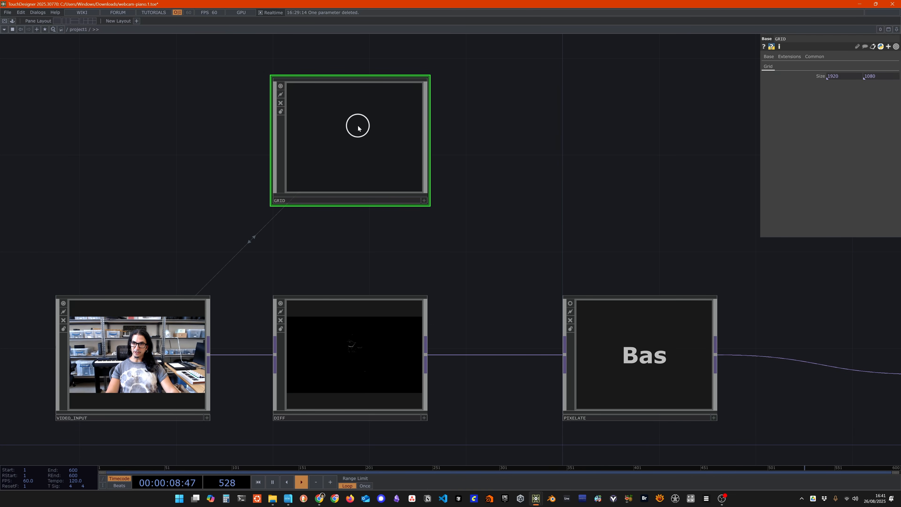
pyautogui.rightClick(352, 123)
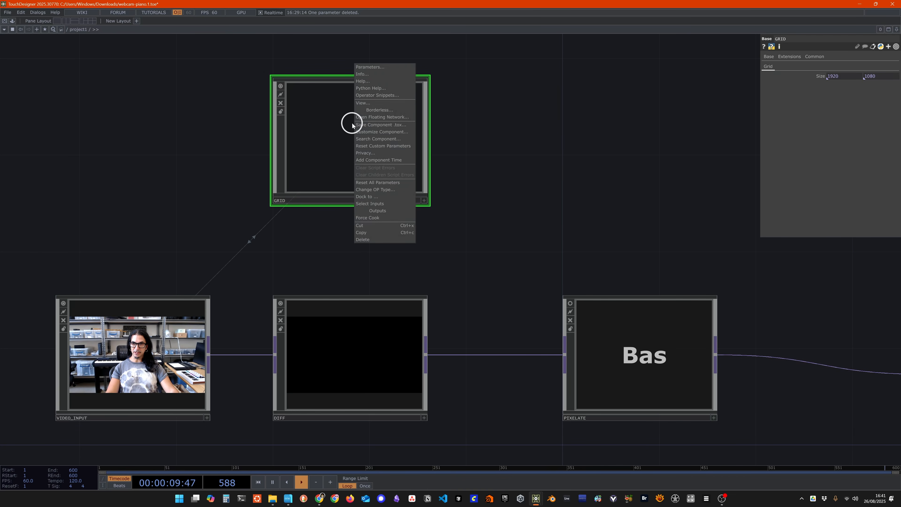
pyautogui.click(374, 133)
pyautogui.click(336, 49)
pyautogui.write('Cells')
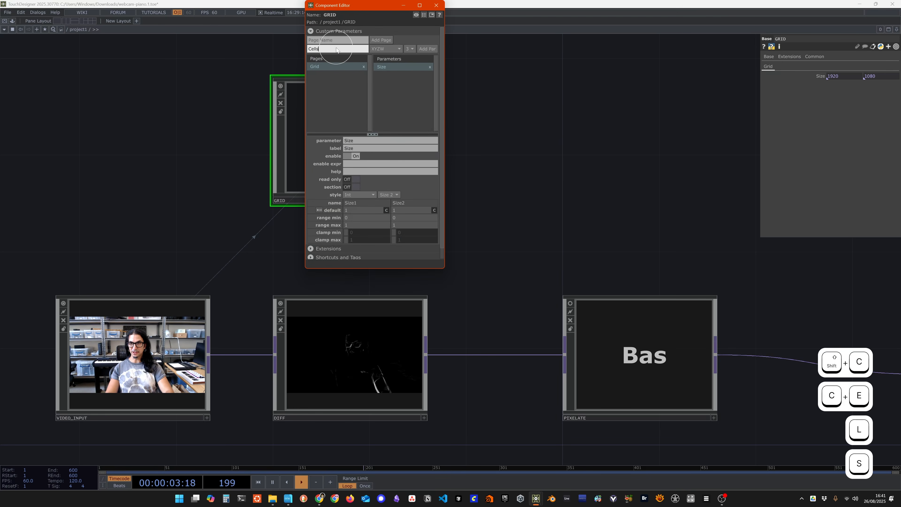
pyautogui.click(392, 48)
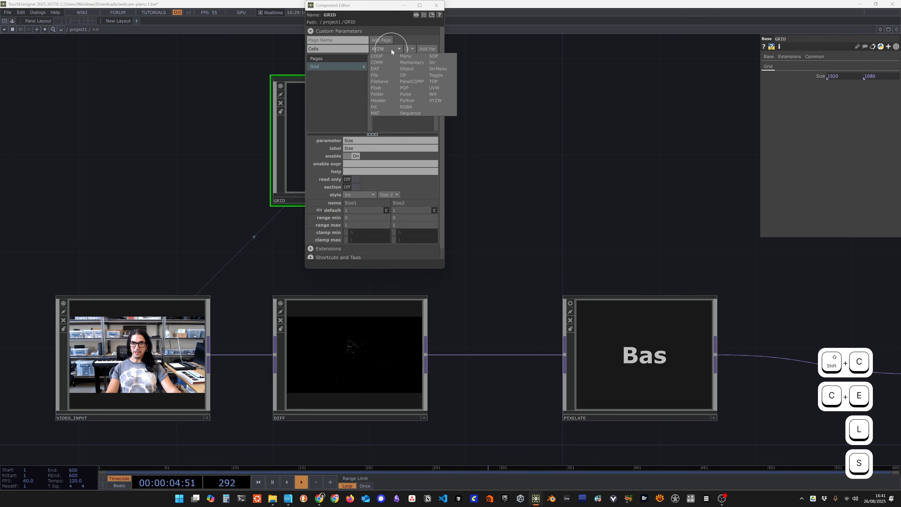
pyautogui.click(383, 105)
pyautogui.click(409, 49)
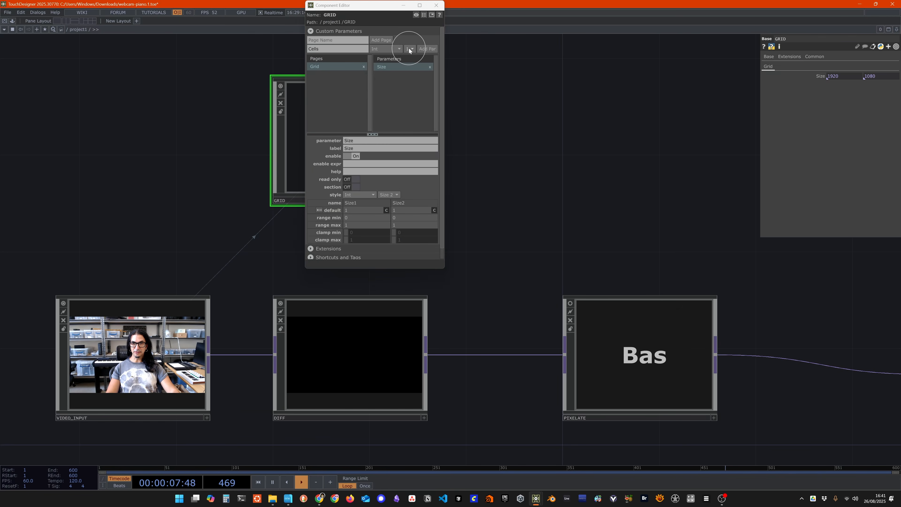
pyautogui.click(428, 50)
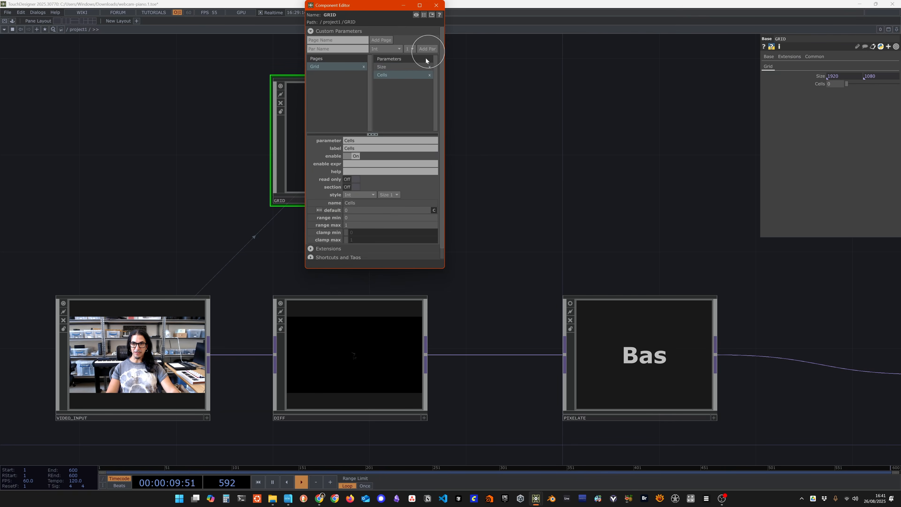
pyautogui.click(437, 6)
# Reopen GRID's component customization and change the Cells parameter to Size 2.
pyautogui.rightClick(361, 135)
pyautogui.click(389, 146)
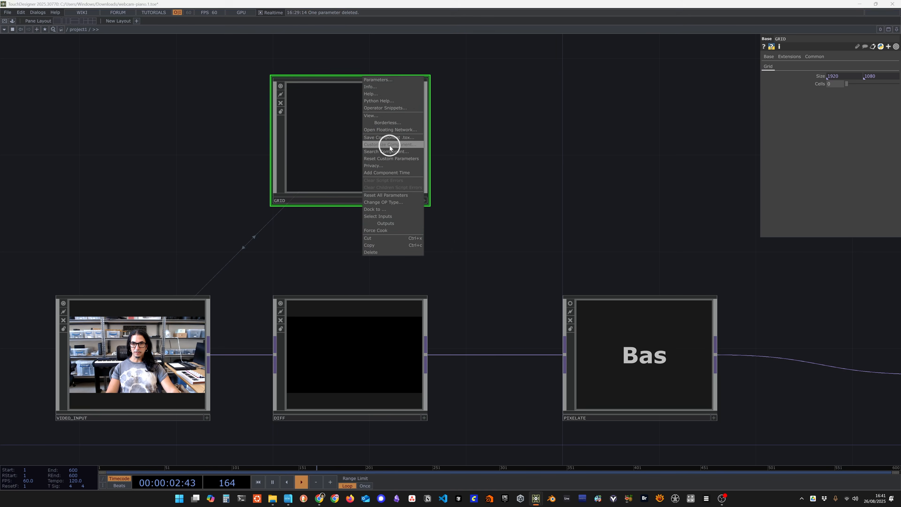
pyautogui.click(401, 85)
pyautogui.click(403, 205)
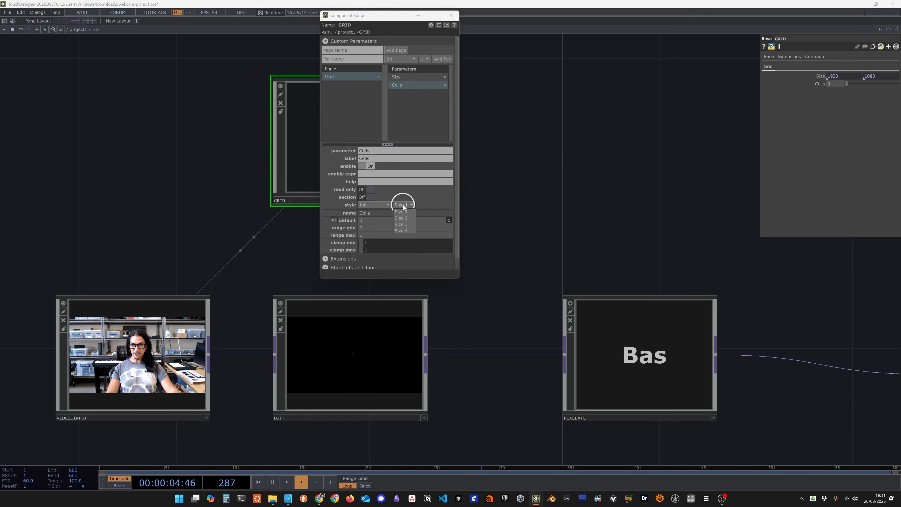
pyautogui.click(407, 219)
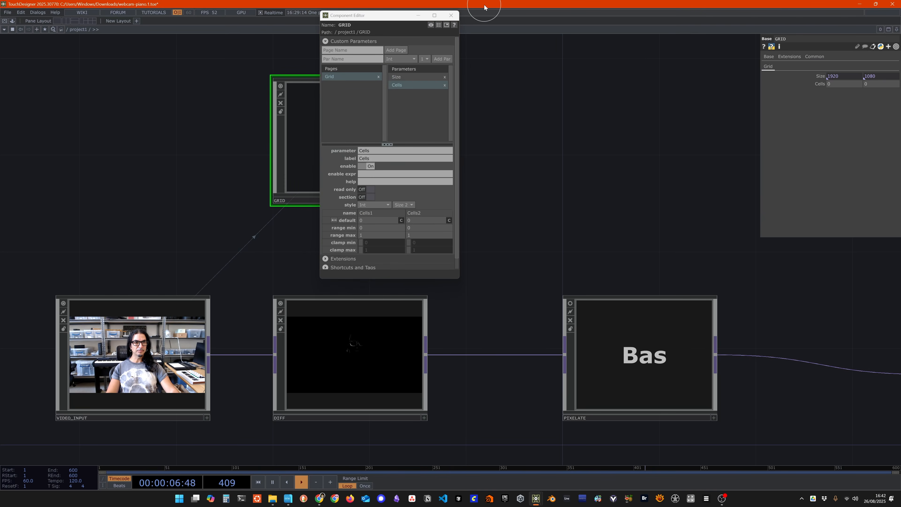
# Give both Cells values a default of 1 and a range maximum of 100.
pyautogui.click(374, 221)
pyautogui.write('1')
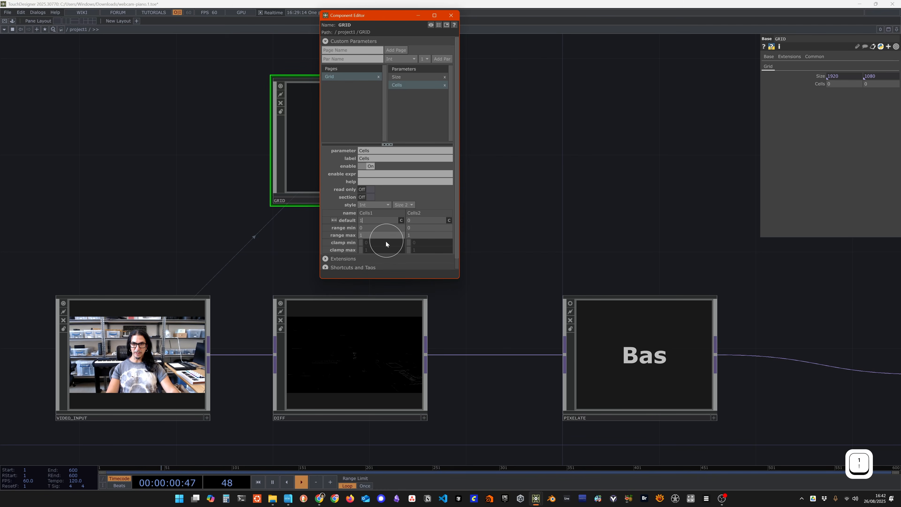
pyautogui.click(375, 235)
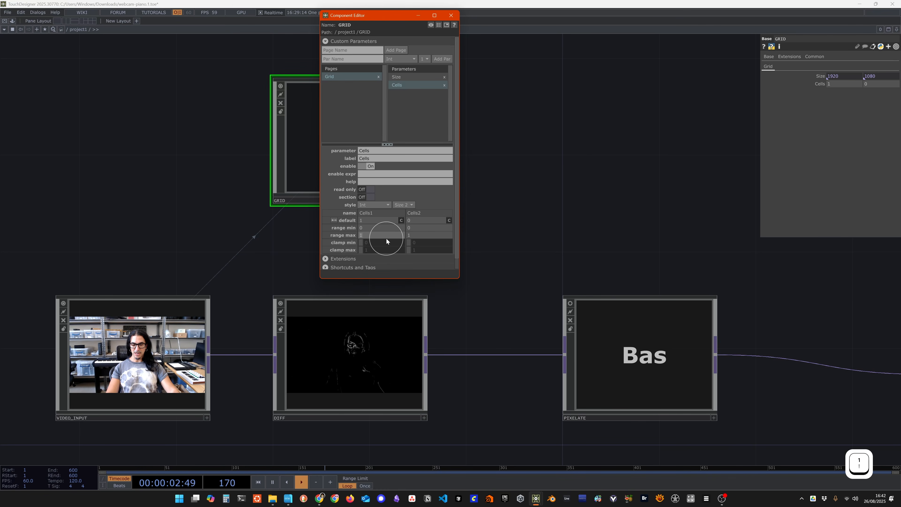
pyautogui.press('BackSpace')
pyautogui.write('100')
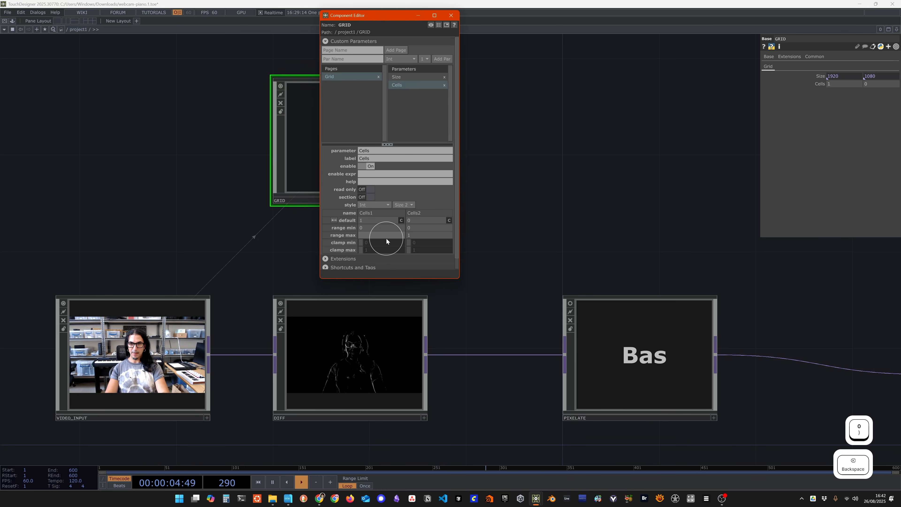
pyautogui.press('Return')
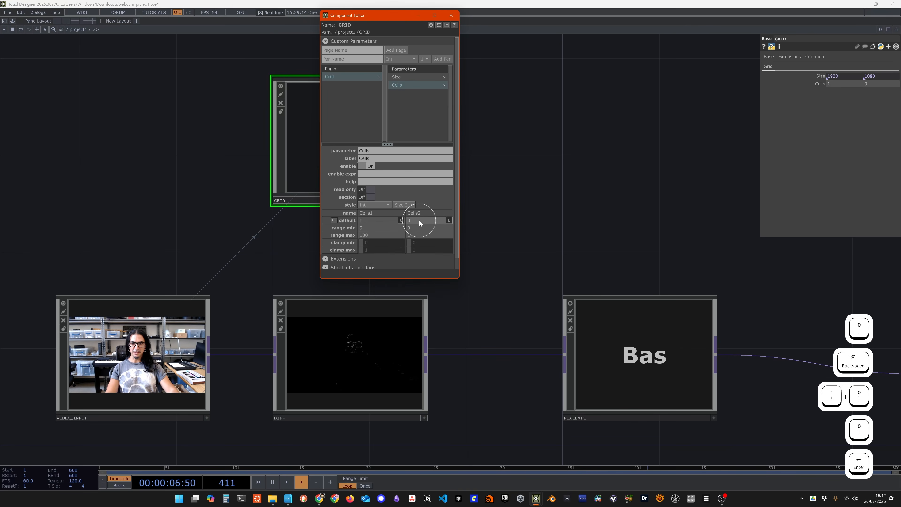
pyautogui.moveTo(428, 221); pyautogui.dragTo(398, 214)
pyautogui.write('1')
pyautogui.click(420, 234)
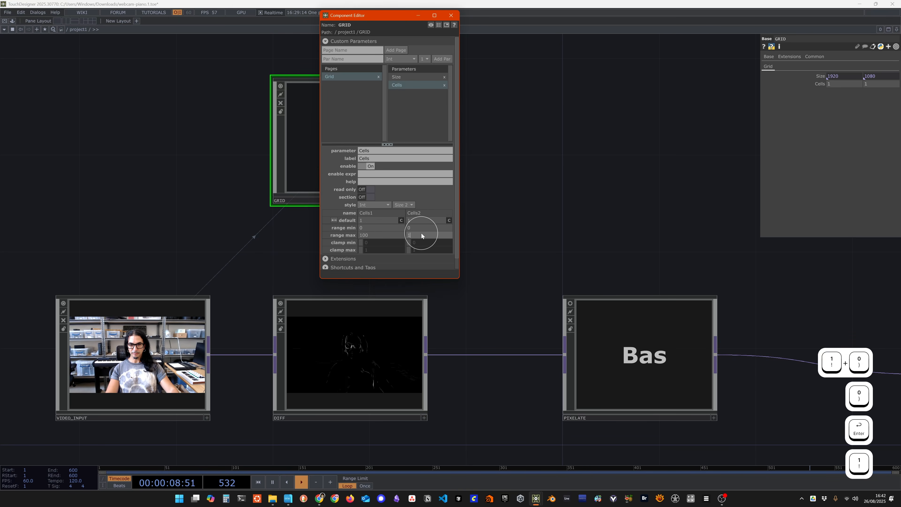
pyautogui.write('00')
pyautogui.press('Return')
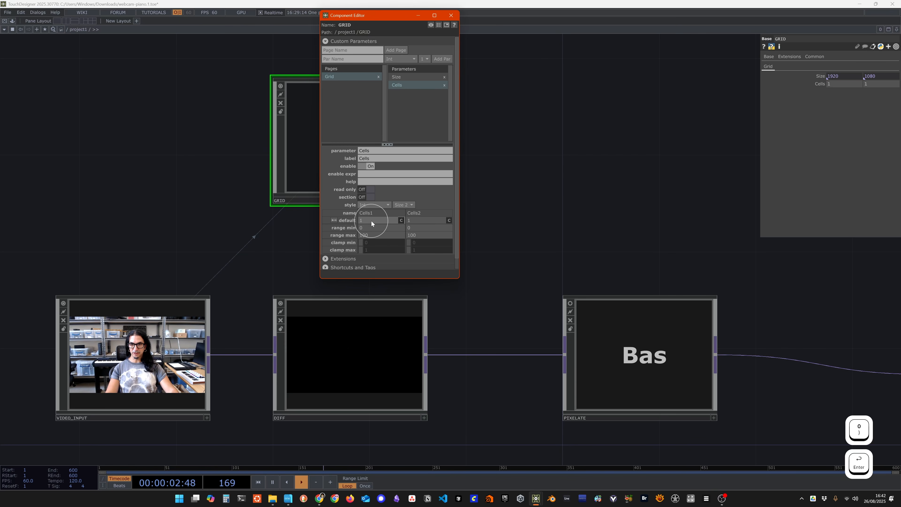
# Set the range minimum of both Cells values to 1.
pyautogui.click(365, 228)
pyautogui.write('1')
pyautogui.press('Tab')
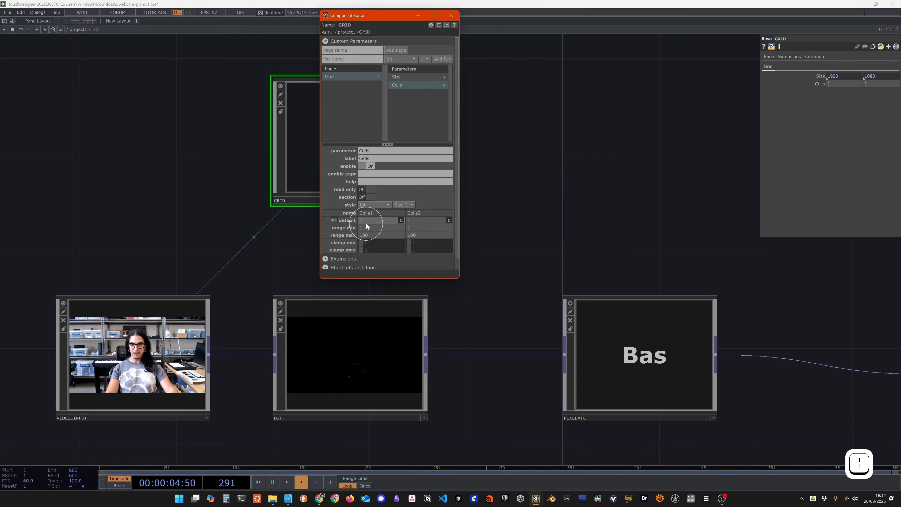
# Set the Cells defaults to 12 and 8, and close the Component Editor.
pyautogui.click(368, 221)
pyautogui.write('10')
pyautogui.press('Tab')
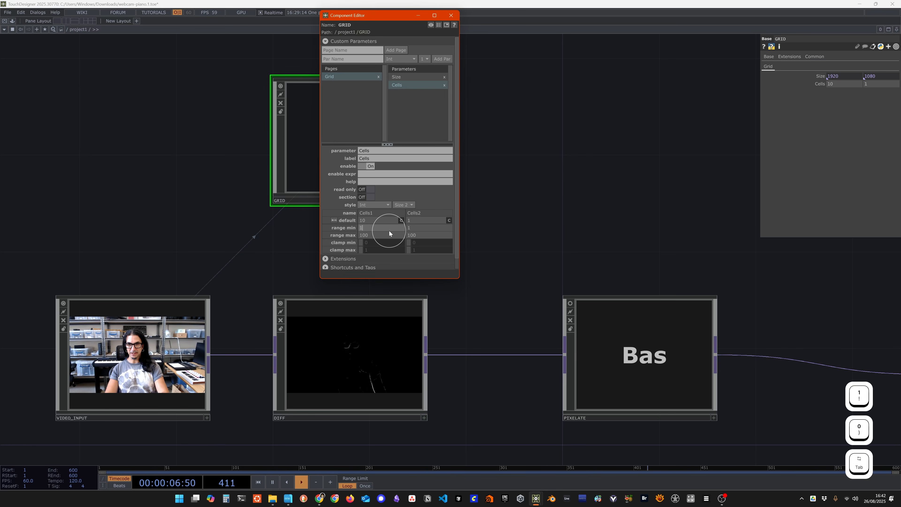
pyautogui.click(373, 221)
pyautogui.write('12')
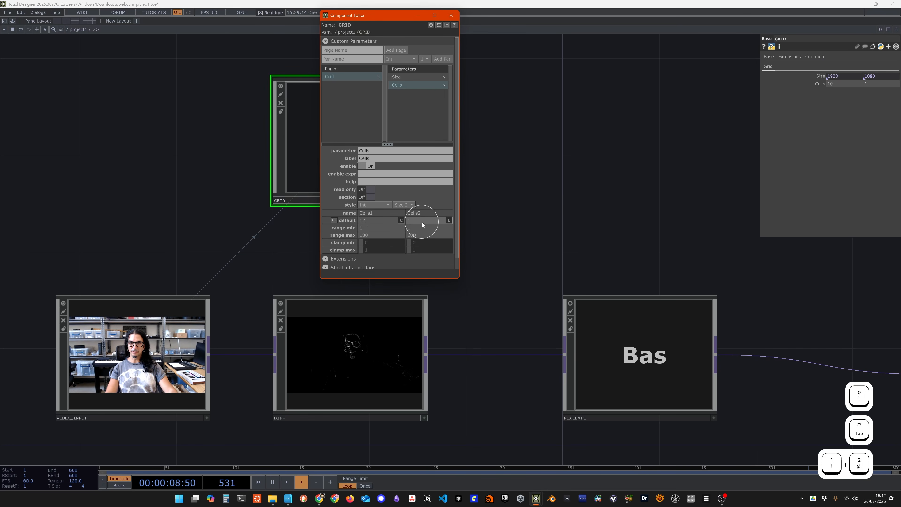
pyautogui.press('BackSpace')
pyautogui.write('8')
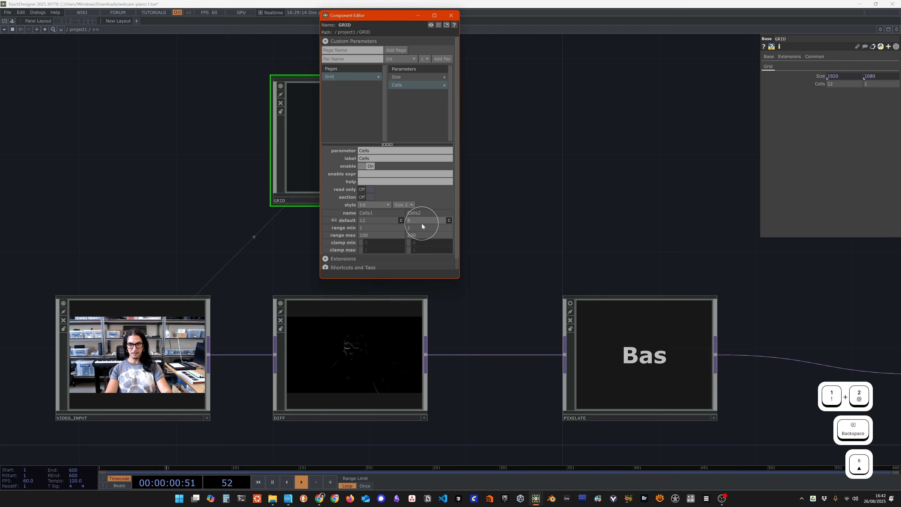
pyautogui.press('Return')
pyautogui.click(451, 16)
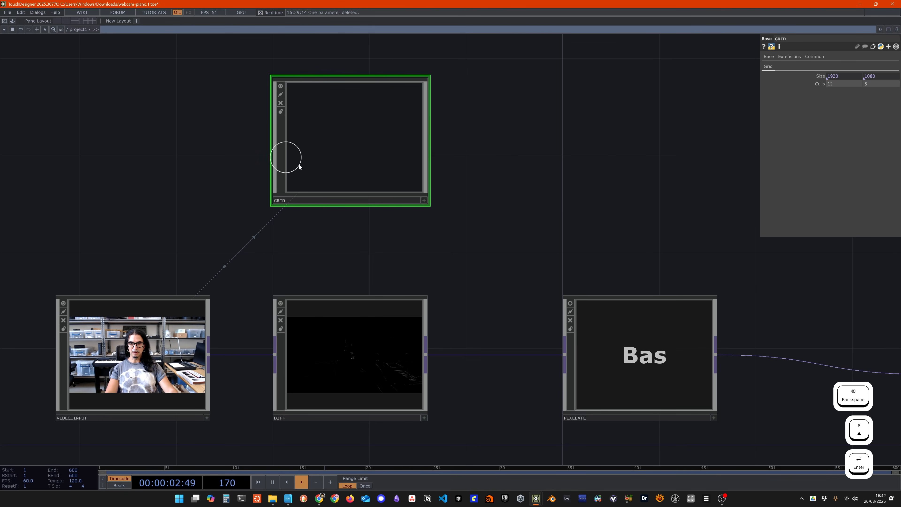
# Reopen GRID's component customization and set the Size parameter's defaults to 1920 and 1080.
pyautogui.rightClick(356, 115)
pyautogui.click(379, 120)
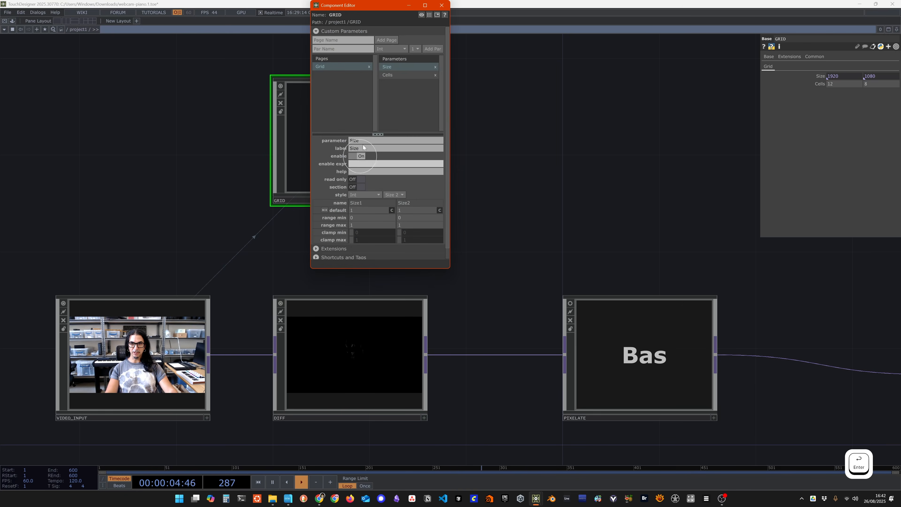
pyautogui.click(395, 72)
pyautogui.click(397, 67)
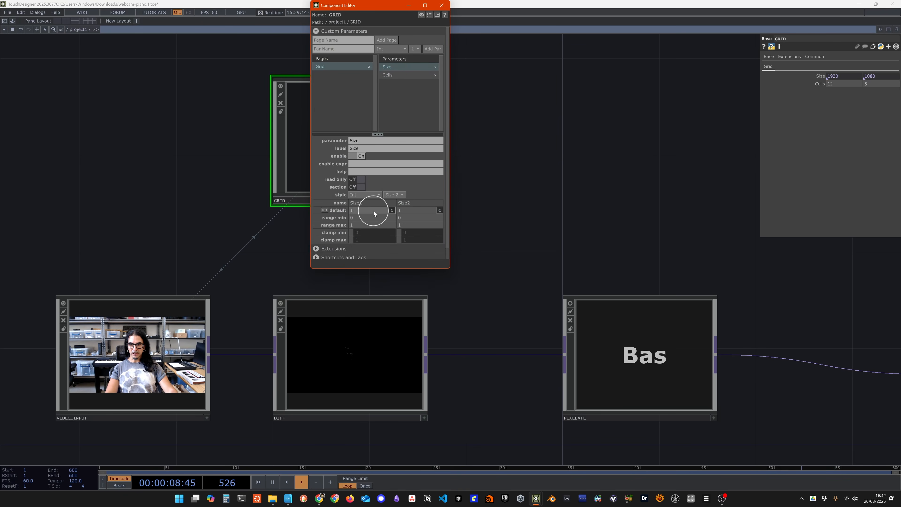
pyautogui.write('1920')
pyautogui.click(416, 211)
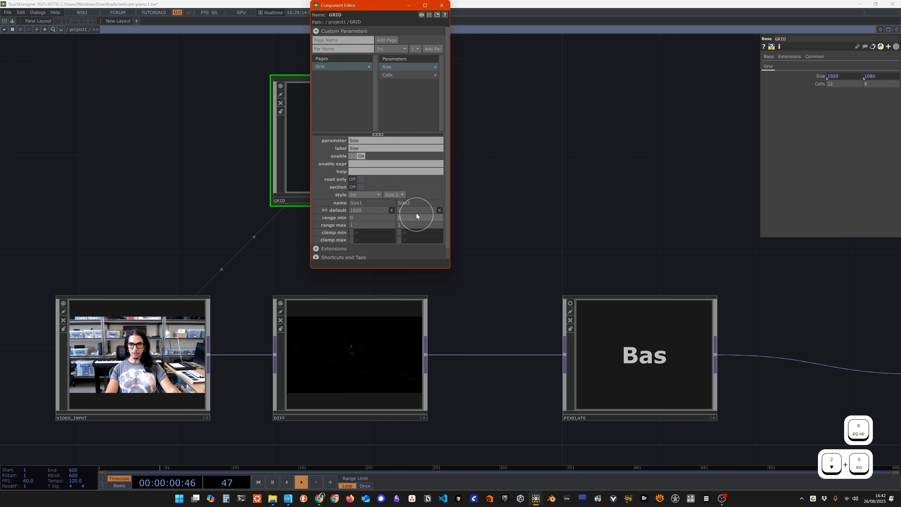
pyautogui.write('1')
pyautogui.press('BackSpace')
pyautogui.write('080')
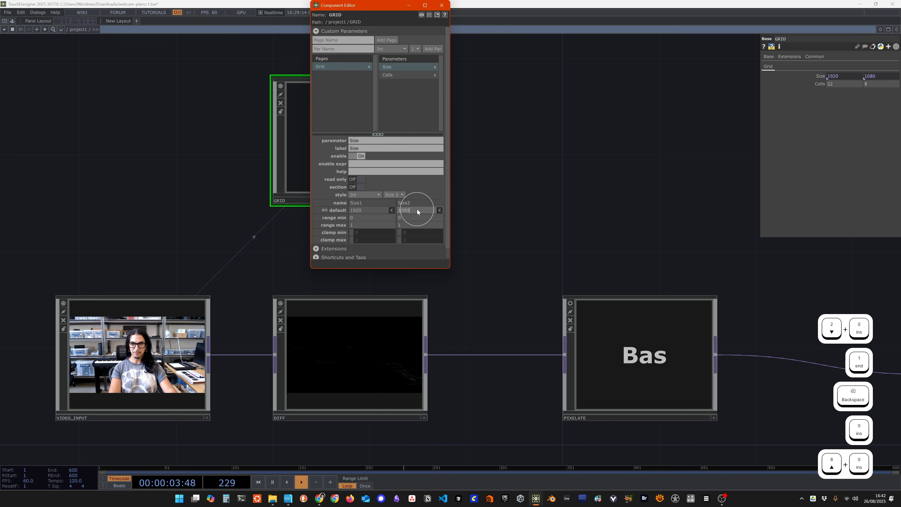
pyautogui.press('Return')
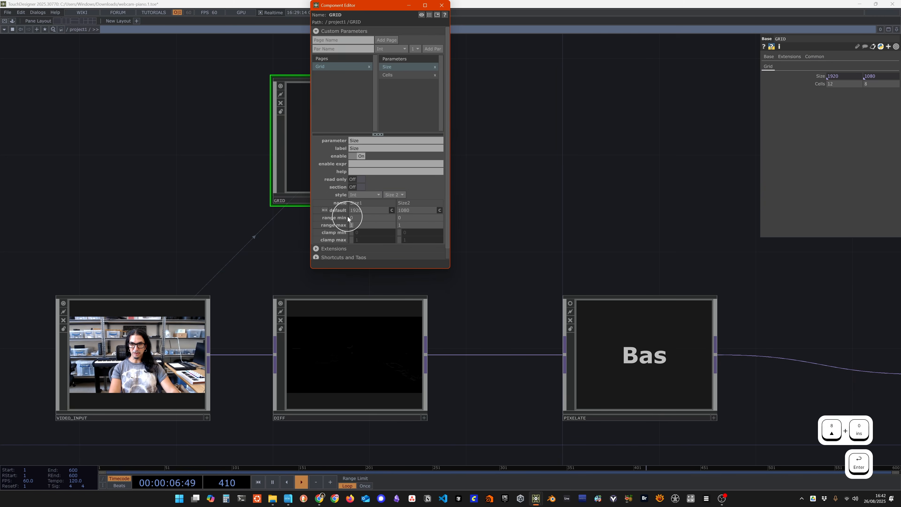
# Set the range maximum of both Size values to 2048 and close the Component Editor.
pyautogui.write('2048')
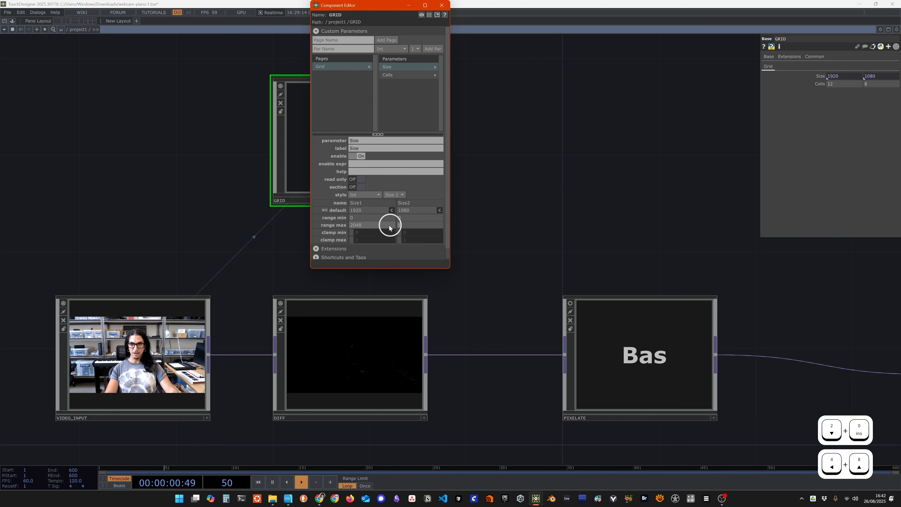
pyautogui.write('2048')
pyautogui.press('Return')
pyautogui.click(394, 68)
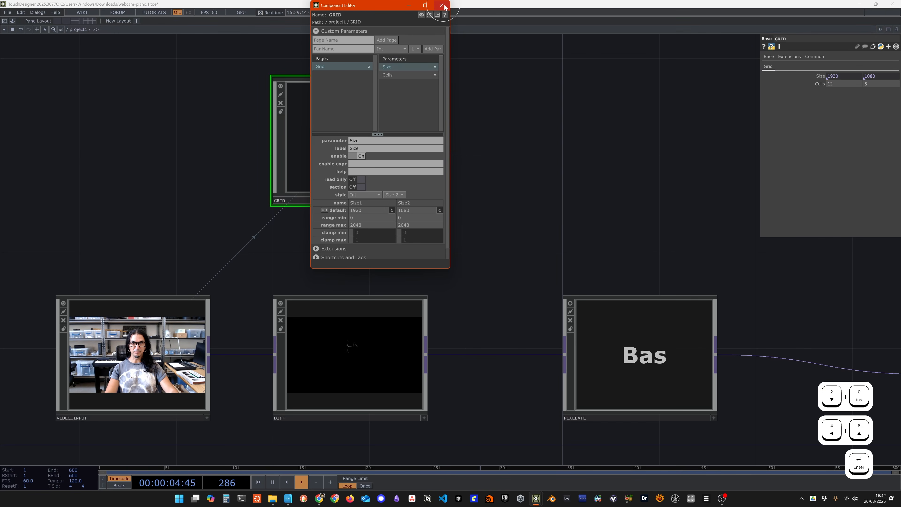
pyautogui.click(835, 74)
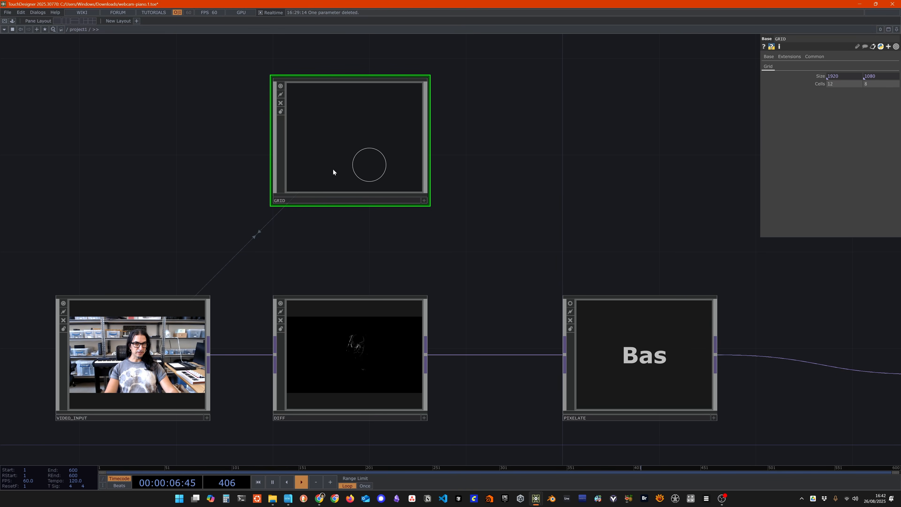
# Enter the GRID network and open GRID's parameters in a floating window placed beside the grid1 operator.
pyautogui.doubleClick(335, 141)
pyautogui.scroll(2, 295, 227)
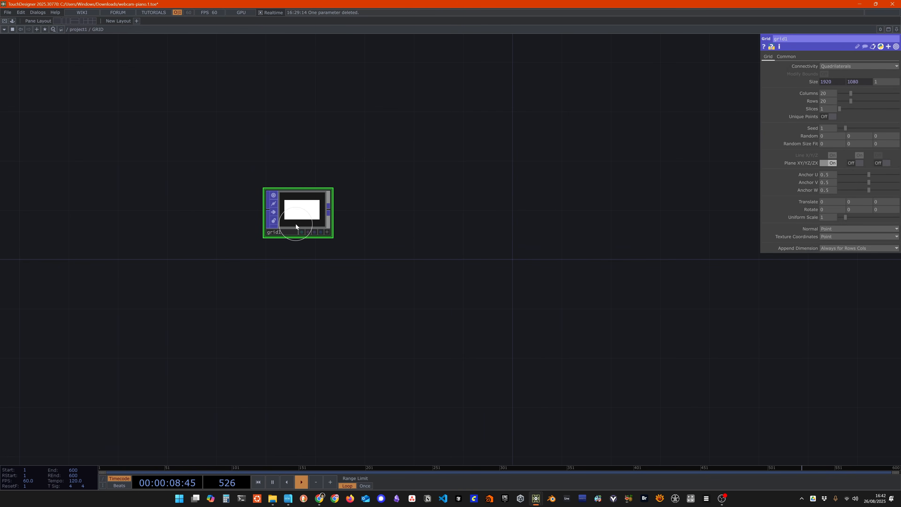
pyautogui.scroll(2, 327, 216)
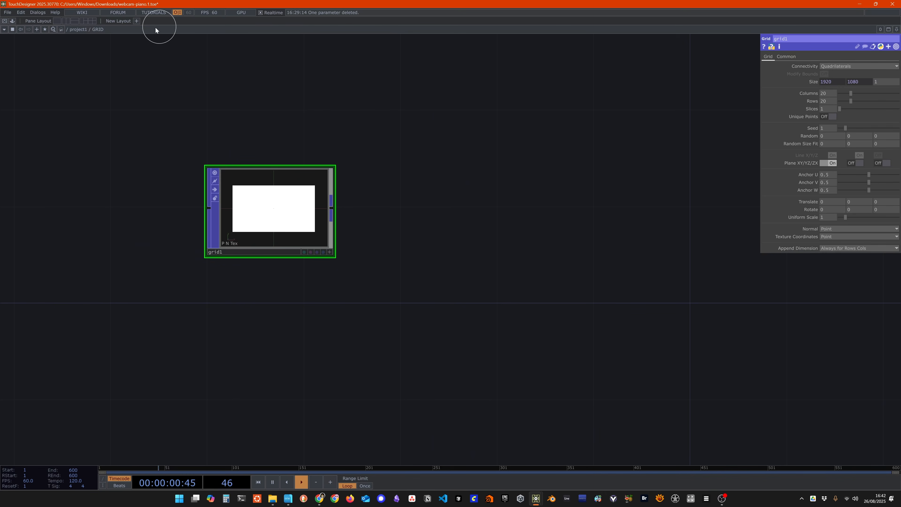
pyautogui.rightClick(102, 30)
pyautogui.click(109, 4)
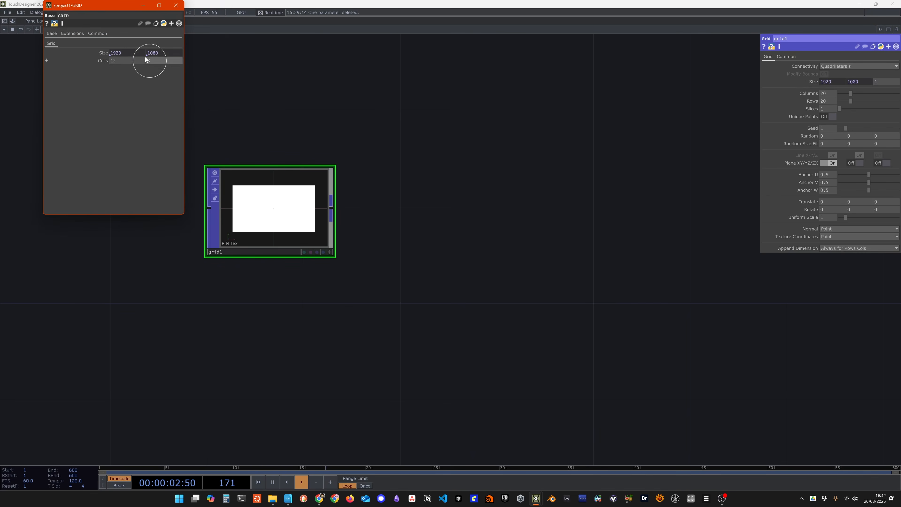
pyautogui.moveTo(121, 6); pyautogui.dragTo(106, 87)
pyautogui.moveTo(522, 301); pyautogui.dragTo(648, 320)
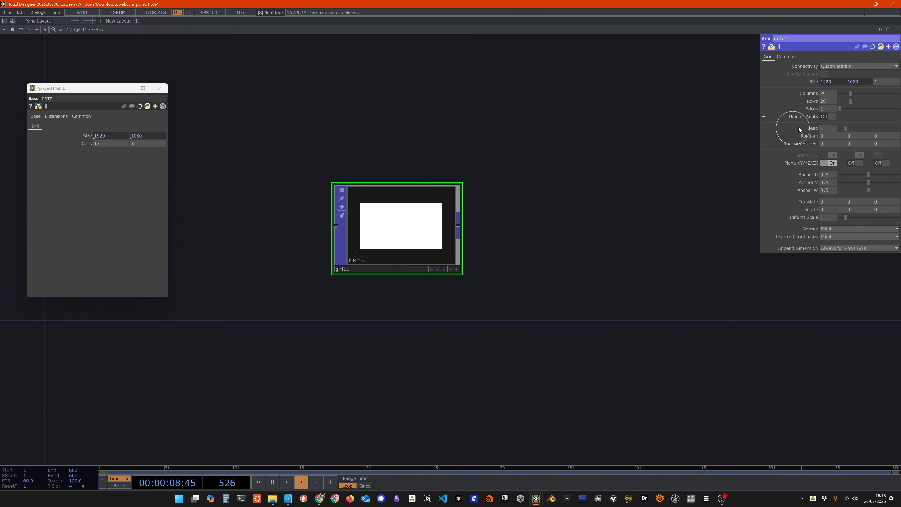
# Activate grid1's viewer, switch its display to wireframe, and deactivate the viewer.
pyautogui.click(457, 268)
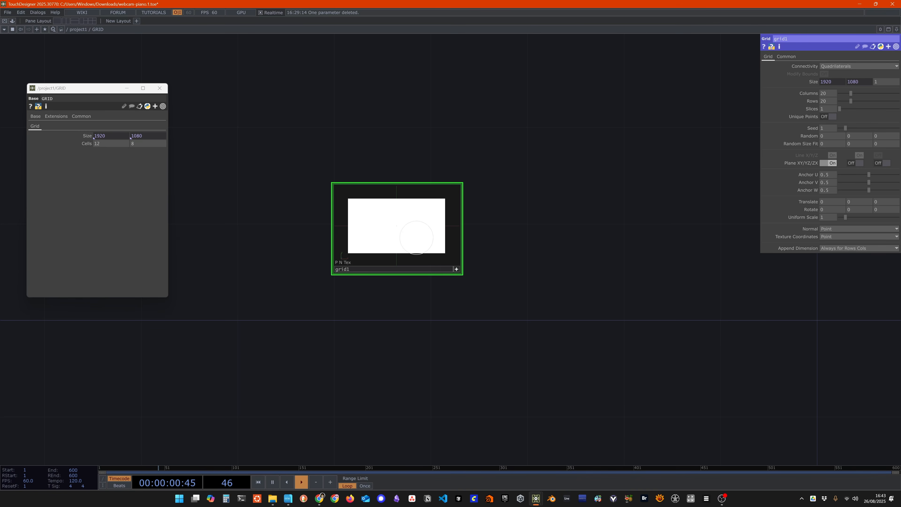
pyautogui.press('w')
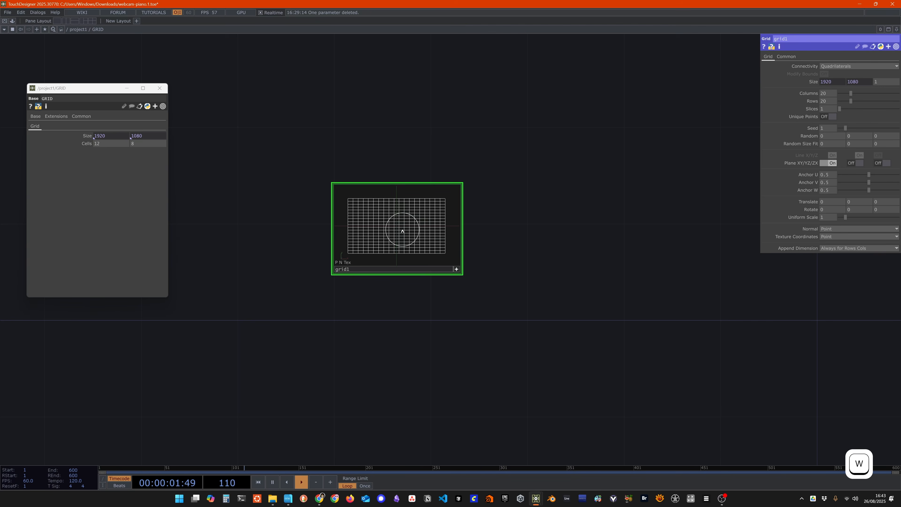
pyautogui.click(457, 269)
pyautogui.scroll(3, 419, 246)
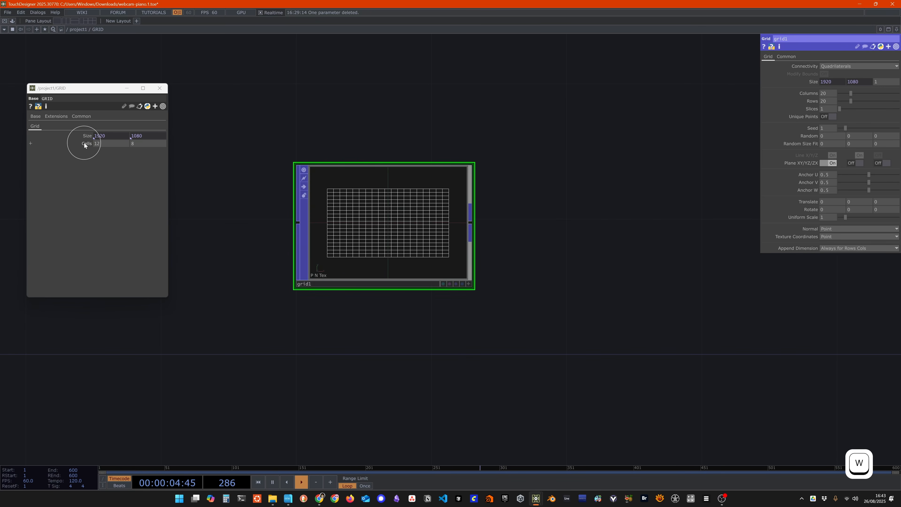
# Bind grid1's Columns to GRID's Cells1 and its Rows to Cells2, and collapse the Cells parameter.
pyautogui.click(30, 143)
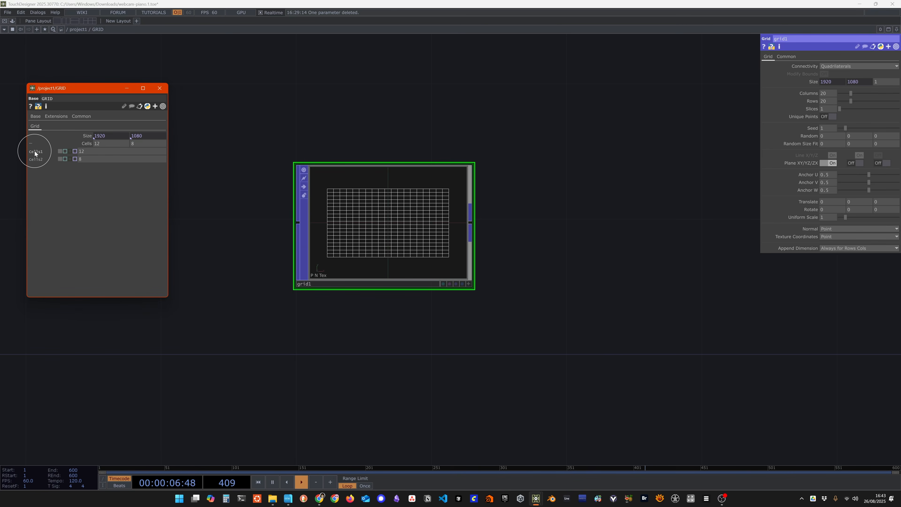
pyautogui.moveTo(35, 151); pyautogui.dragTo(291, 153)
pyautogui.moveTo(727, 139); pyautogui.dragTo(810, 95)
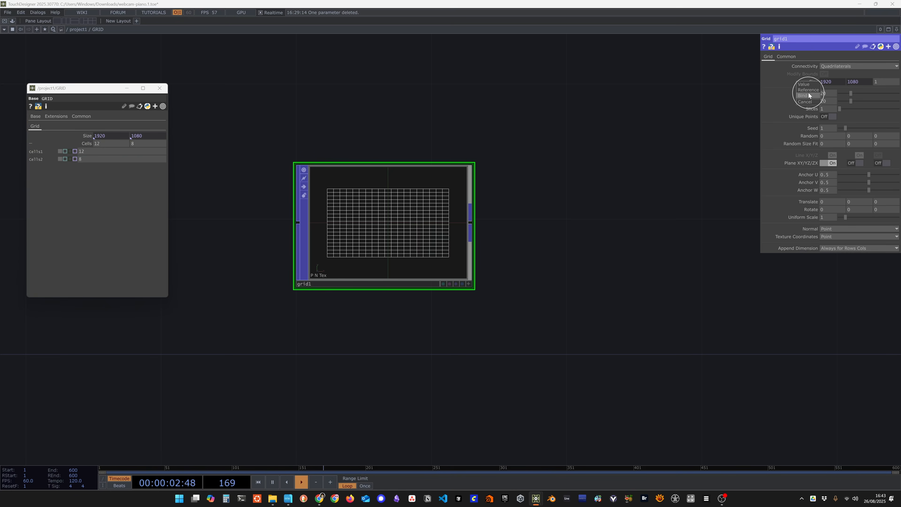
pyautogui.click(809, 95)
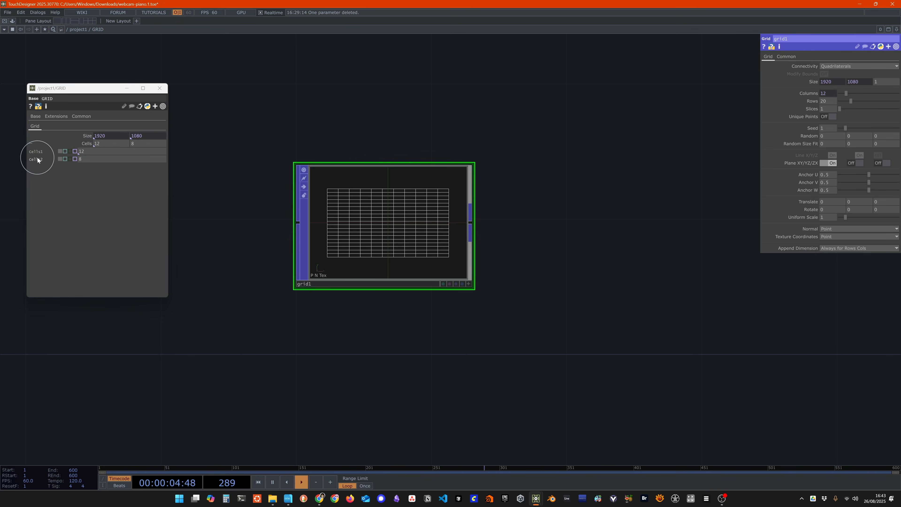
pyautogui.moveTo(34, 163); pyautogui.dragTo(816, 103)
pyautogui.click(814, 103)
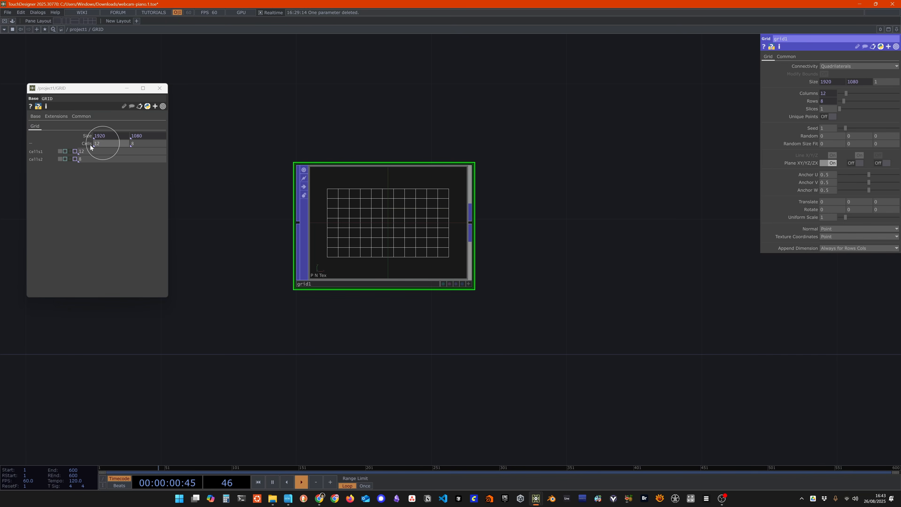
pyautogui.click(31, 142)
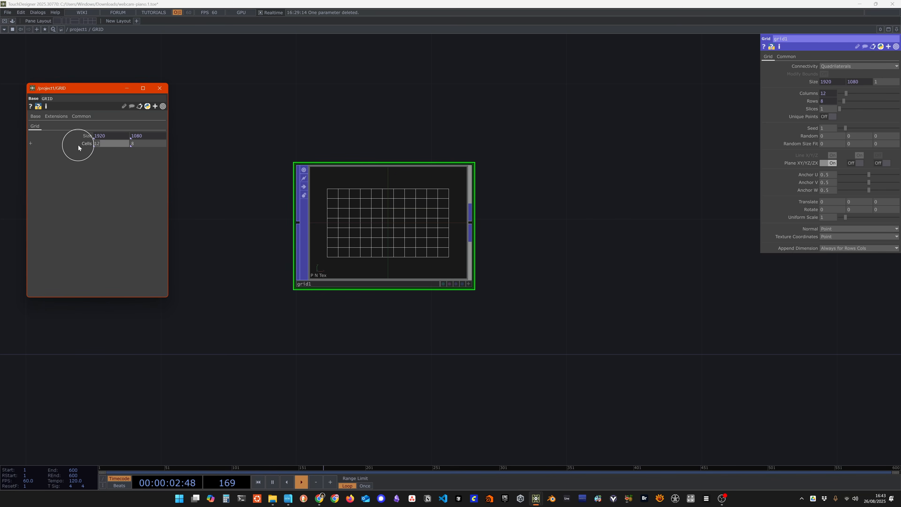
# Set both of GRID's Cells values to 3.
pyautogui.write('3')
pyautogui.press('Tab')
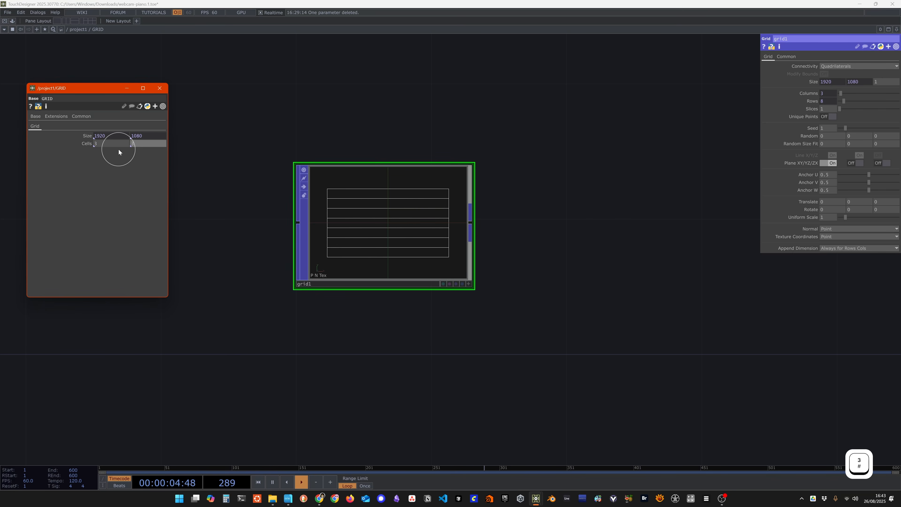
pyautogui.write('3')
pyautogui.press('Return')
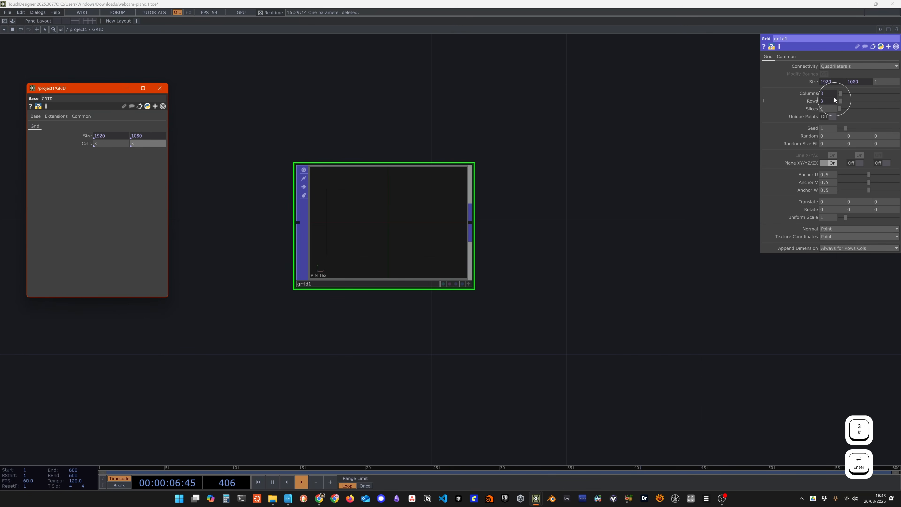
# Tumble the grid in grid1's viewer to an angled view and set both of GRID's Cells values to 4.
pyautogui.click(403, 242)
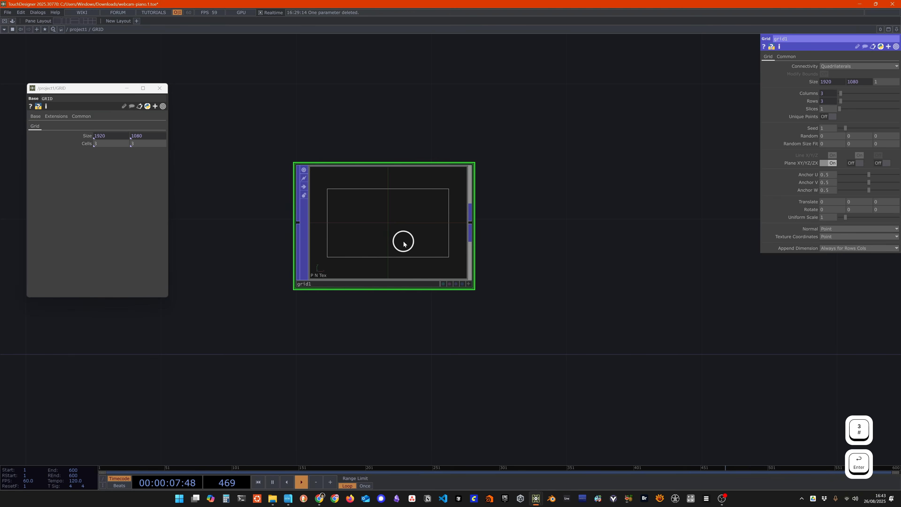
pyautogui.click(468, 284)
pyautogui.moveTo(409, 238); pyautogui.dragTo(422, 245)
pyautogui.click(469, 283)
pyautogui.click(100, 146)
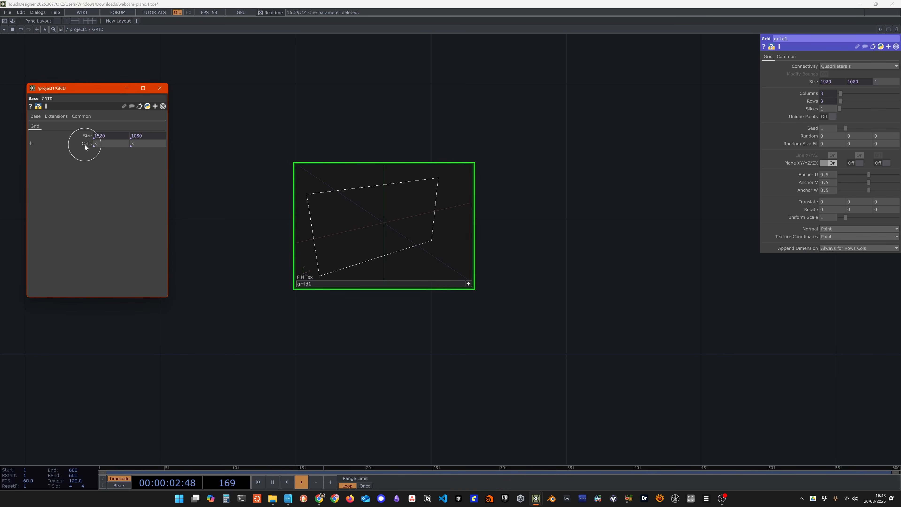
pyautogui.press('4')
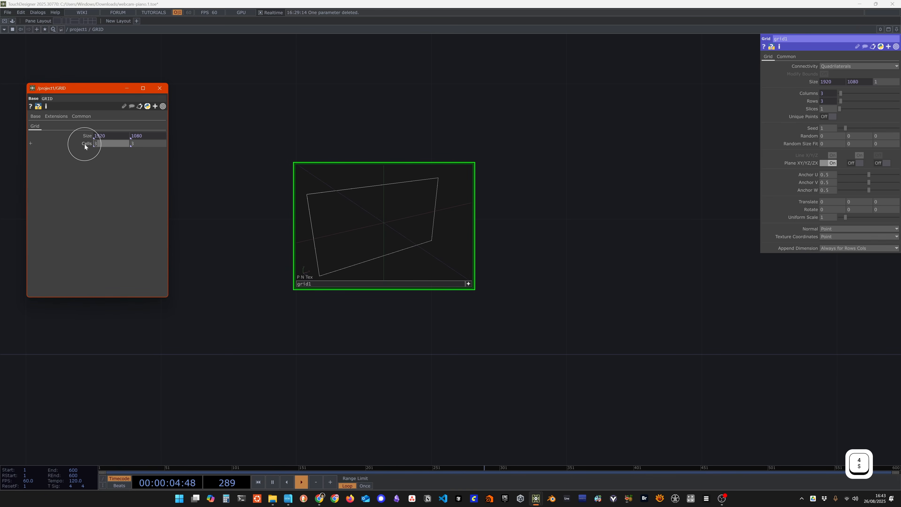
pyautogui.press('Tab')
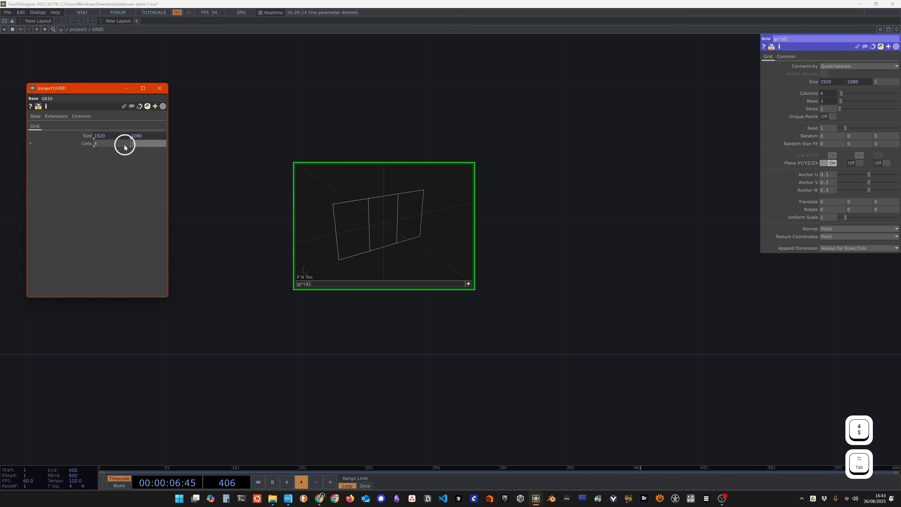
pyautogui.write('4')
pyautogui.press('Return')
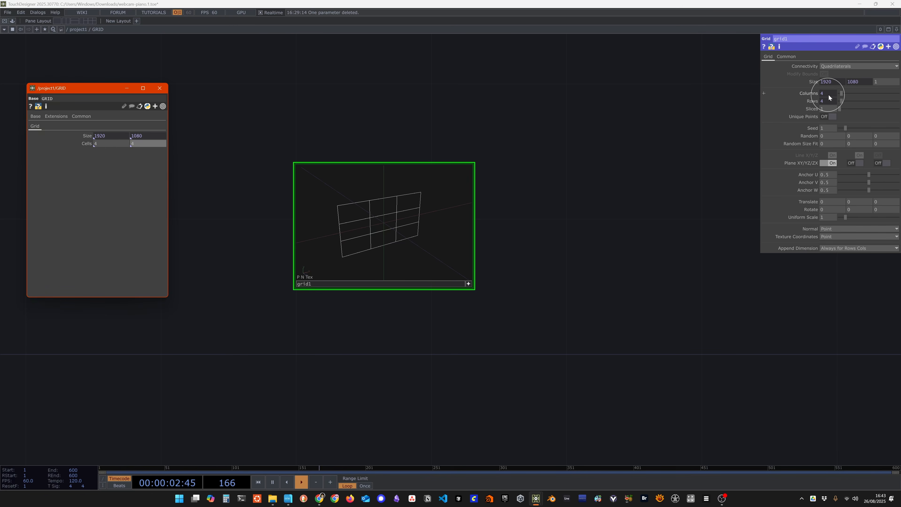
# Try first Cells values of 5 and 6 on GRID.
pyautogui.scroll(3, 387, 236)
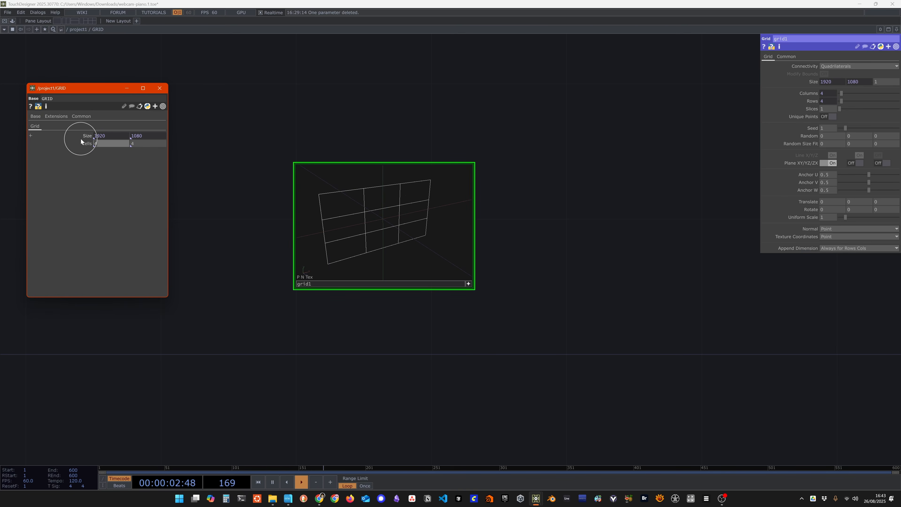
pyautogui.write('5')
pyautogui.press('Return')
pyautogui.click(341, 215)
pyautogui.moveTo(342, 215); pyautogui.dragTo(394, 230)
pyautogui.click(111, 141)
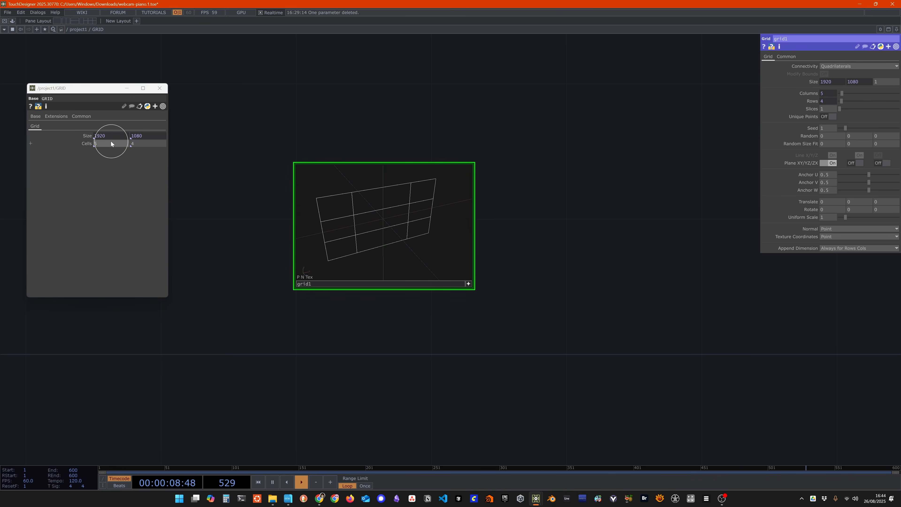
pyautogui.write('6')
pyautogui.press('Return')
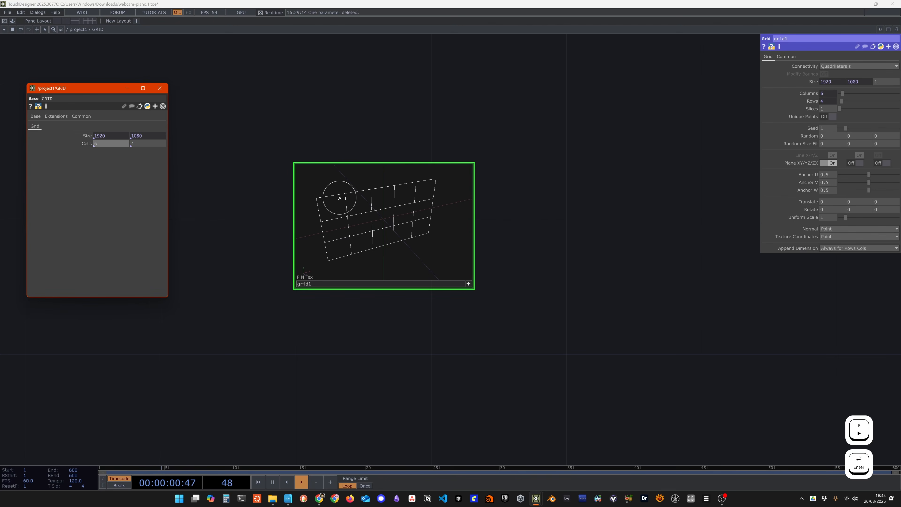
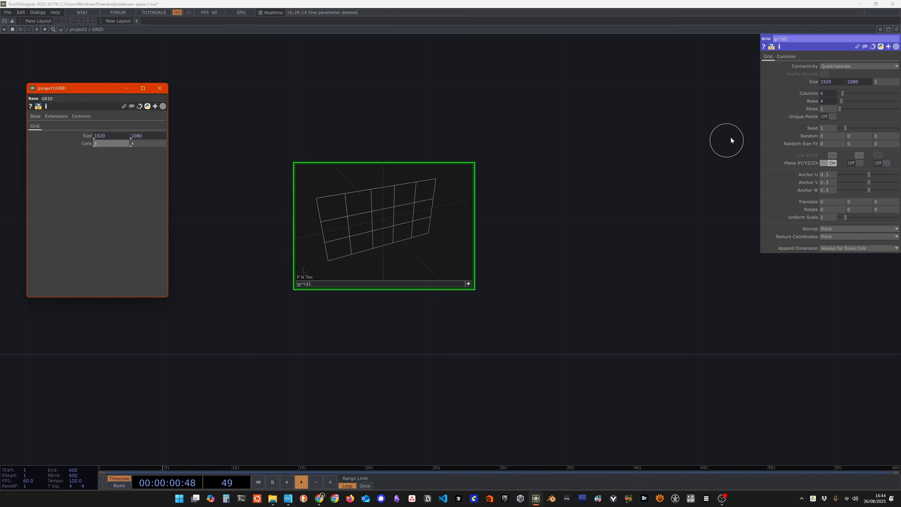
# Try to change the bind expression of grid1's Columns to parent().par.Cells1+1.
pyautogui.moveTo(763, 92); pyautogui.dragTo(763, 92)
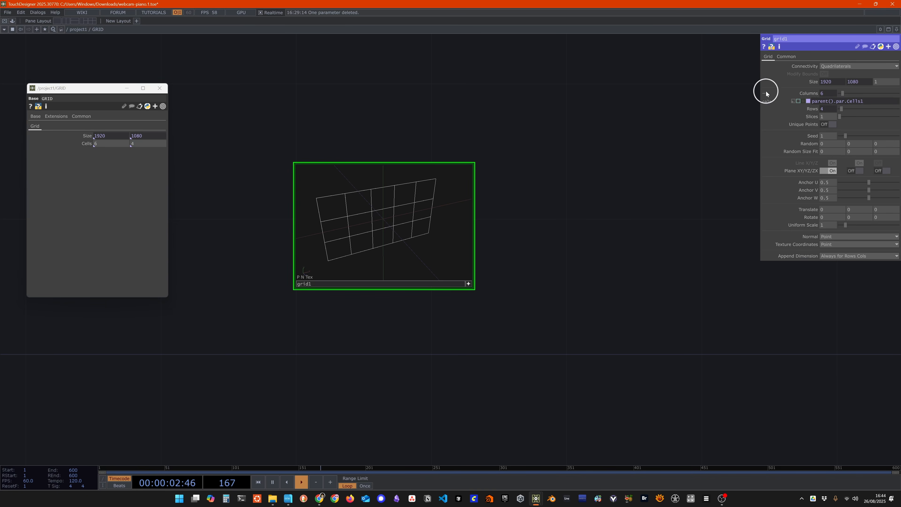
pyautogui.click(764, 93)
pyautogui.click(765, 93)
pyautogui.write('+1')
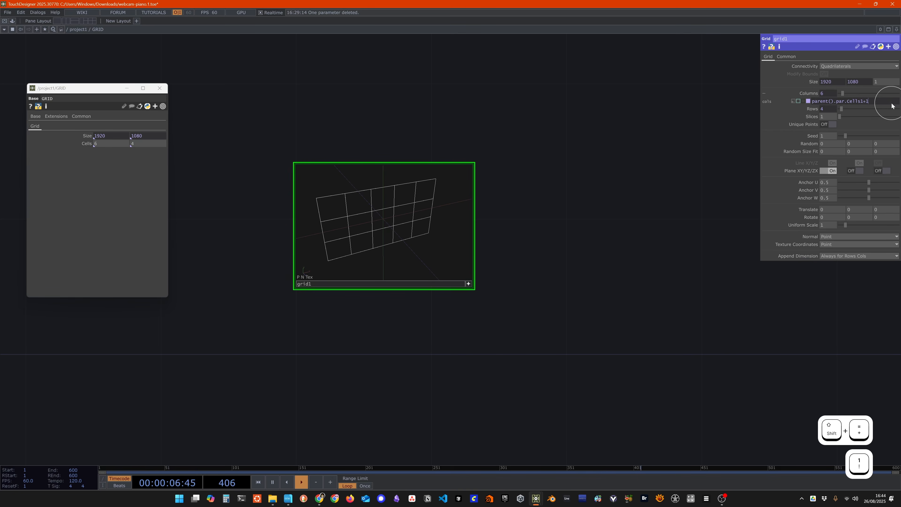
pyautogui.press('Return')
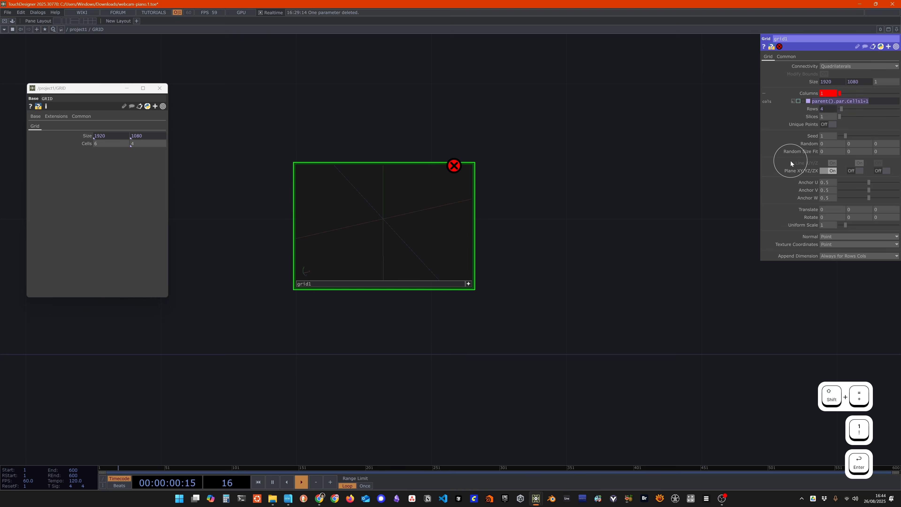
# Restore the Columns bind expression to parent().par.Cells1 and collapse the parameter.
pyautogui.click(880, 102)
pyautogui.press('BackSpace')
pyautogui.press('BackSpace')
pyautogui.press('Return')
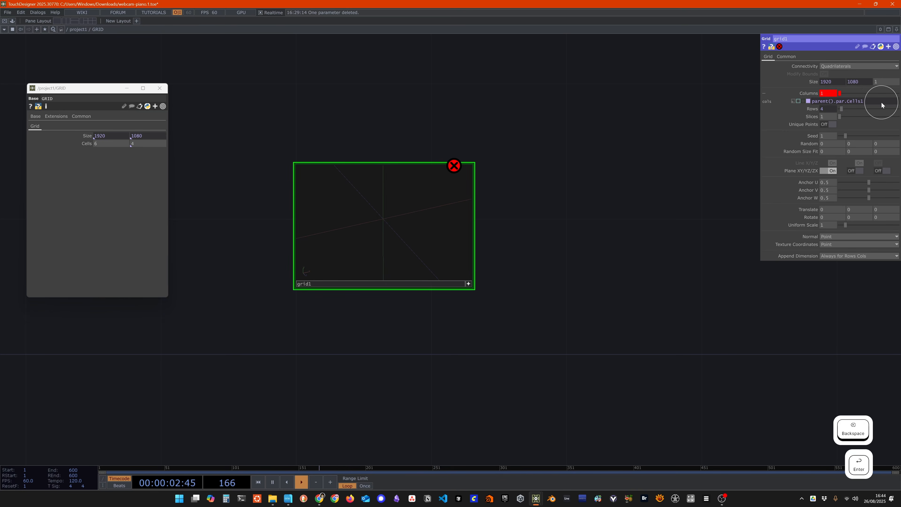
pyautogui.click(766, 94)
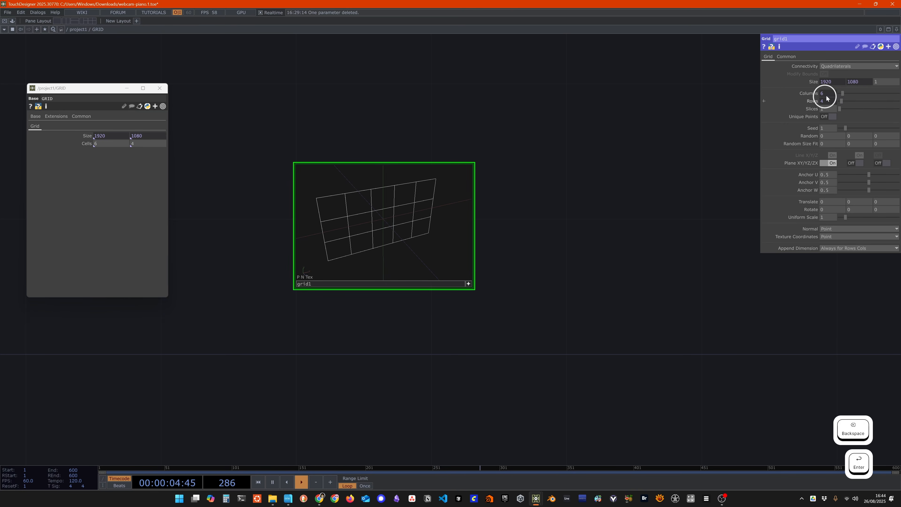
# Try 16 and 20 for grid1's bound Columns, place GRID's parameter window beside grid1's parameters, and set the first Cells value to 16.
pyautogui.moveTo(843, 93)
pyautogui.mouseDown()
pyautogui.moveTo(854, 95)
pyautogui.moveTo(847, 92)
pyautogui.mouseUp()
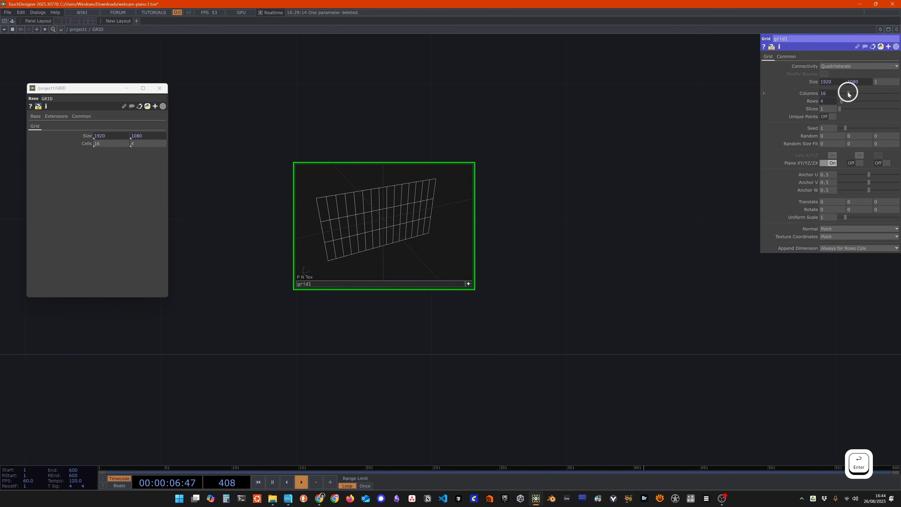
pyautogui.click(69, 146)
pyautogui.moveTo(89, 88); pyautogui.dragTo(650, 56)
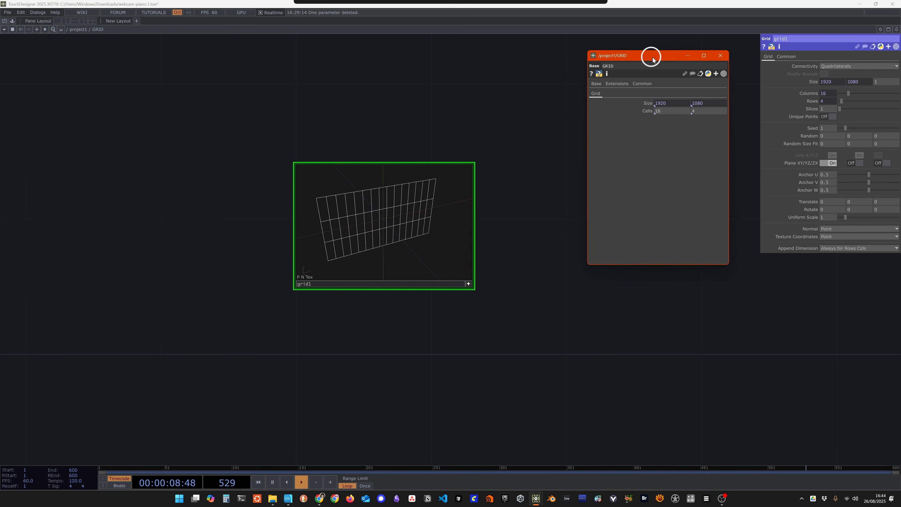
pyautogui.moveTo(849, 93)
pyautogui.mouseDown()
pyautogui.moveTo(840, 94)
pyautogui.moveTo(850, 94)
pyautogui.mouseUp()
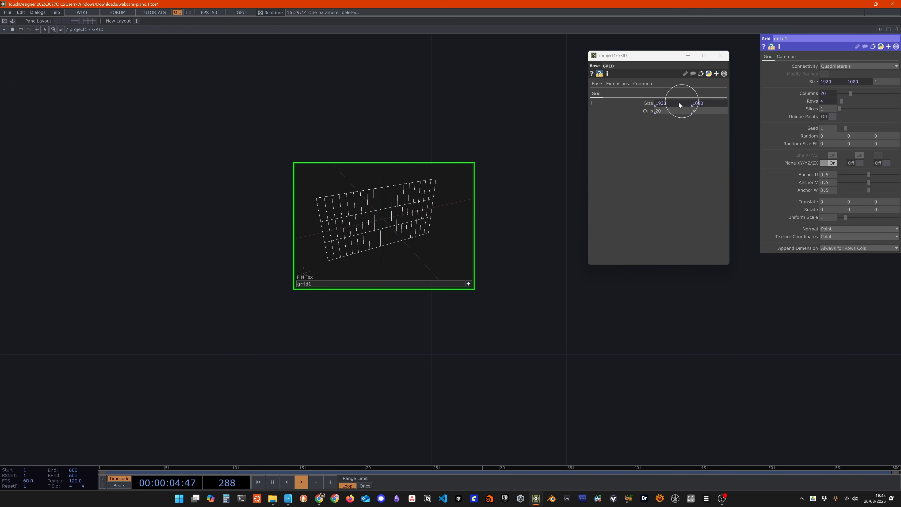
pyautogui.click(668, 114)
pyautogui.moveTo(675, 111); pyautogui.dragTo(589, 121, button='middle')
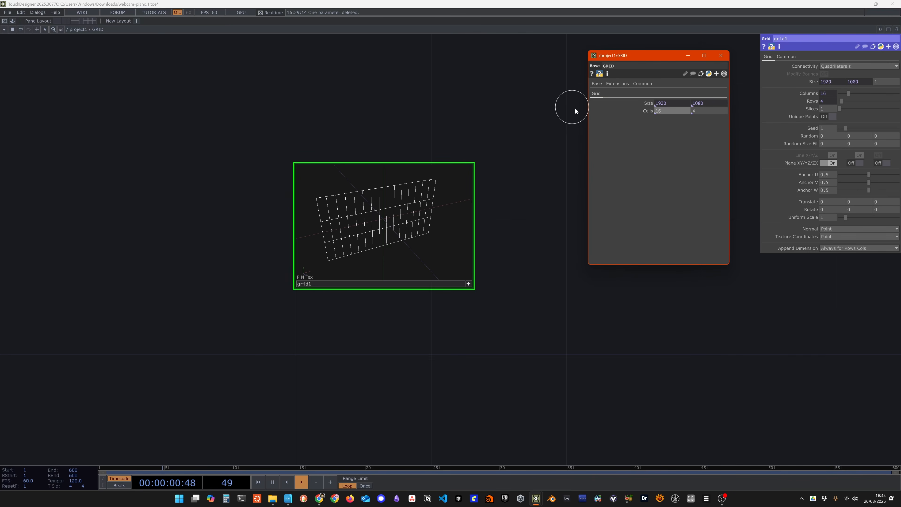
# Reset grid1's Columns and Rows parameters to their defaults, removing their bindings to Cells.
pyautogui.rightClick(812, 95)
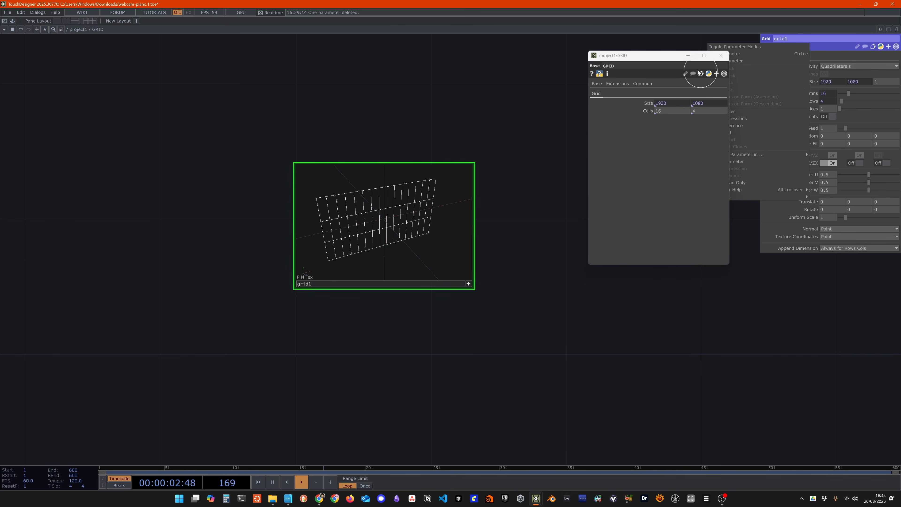
pyautogui.moveTo(672, 56); pyautogui.dragTo(603, 60)
pyautogui.moveTo(814, 94); pyautogui.dragTo(745, 156, button='middle')
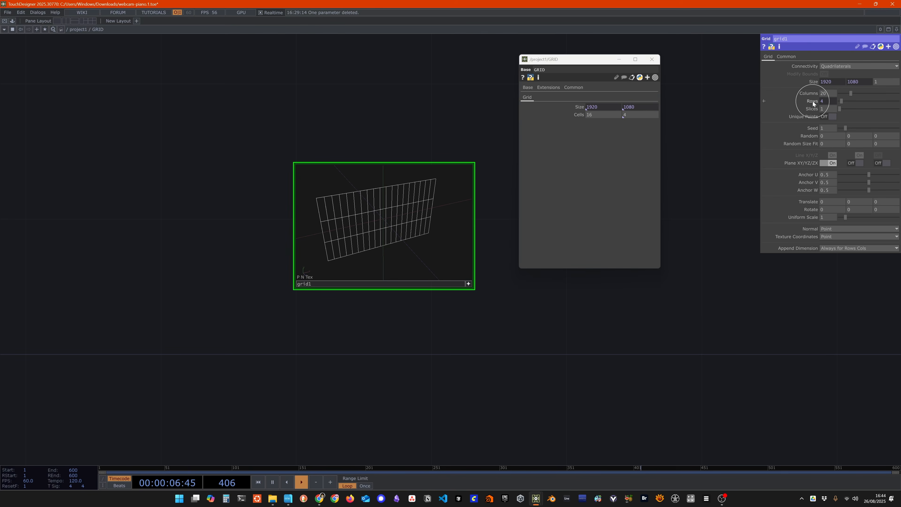
pyautogui.rightClick(812, 102)
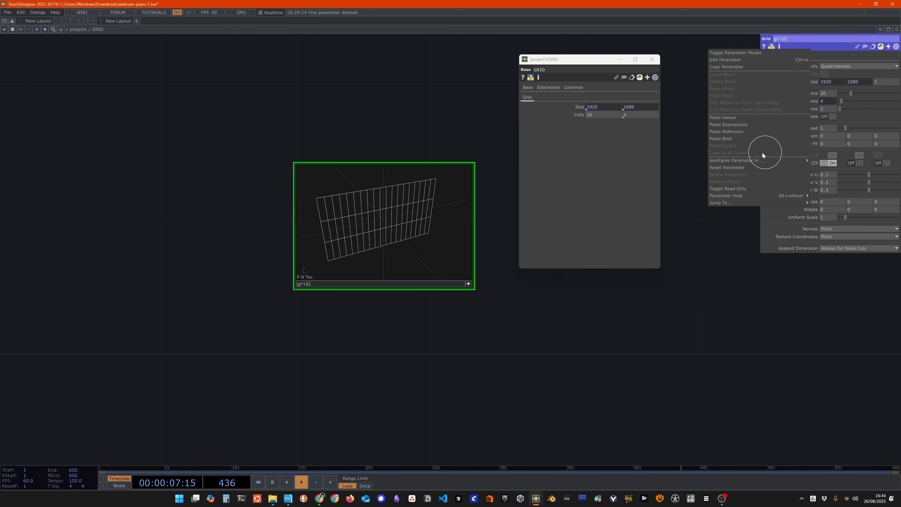
pyautogui.click(753, 168)
# Link grid1's Columns to GRID's Cells1 and its Rows to Cells2 as references.
pyautogui.click(527, 114)
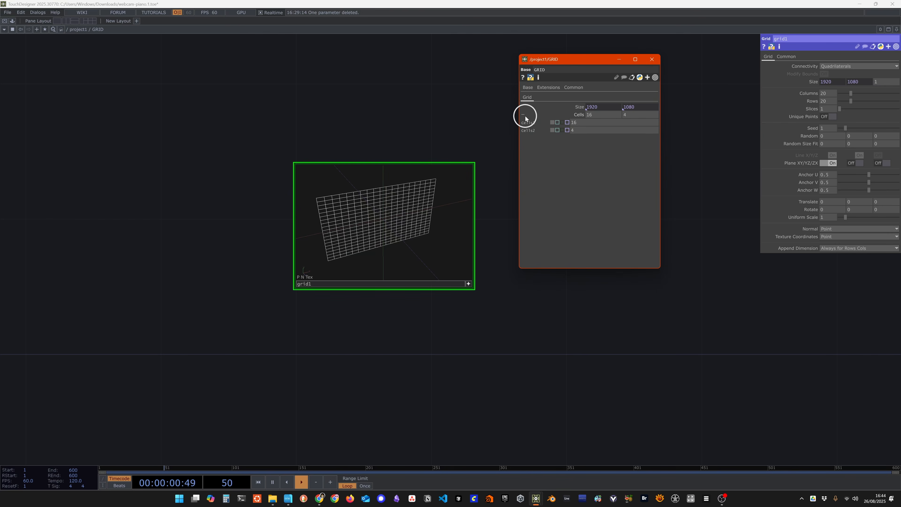
pyautogui.moveTo(763, 102); pyautogui.dragTo(812, 93)
pyautogui.click(813, 96)
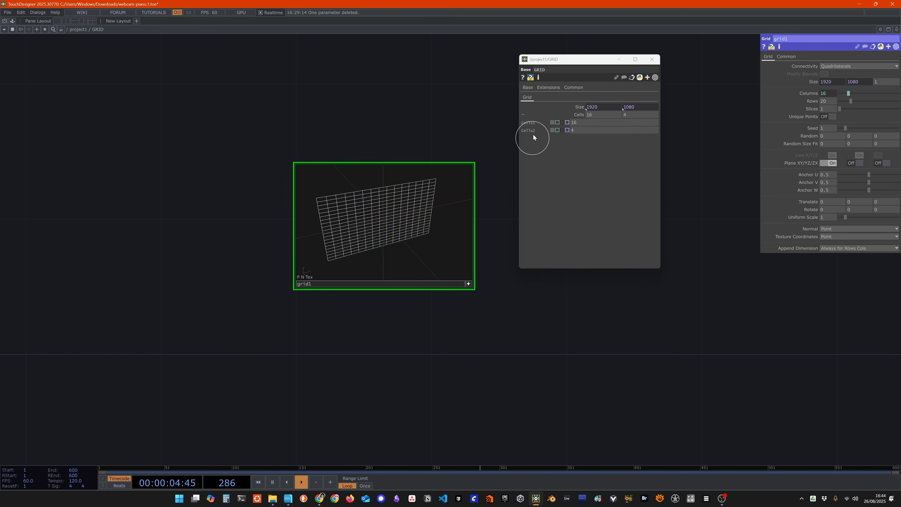
pyautogui.moveTo(529, 131); pyautogui.dragTo(812, 102)
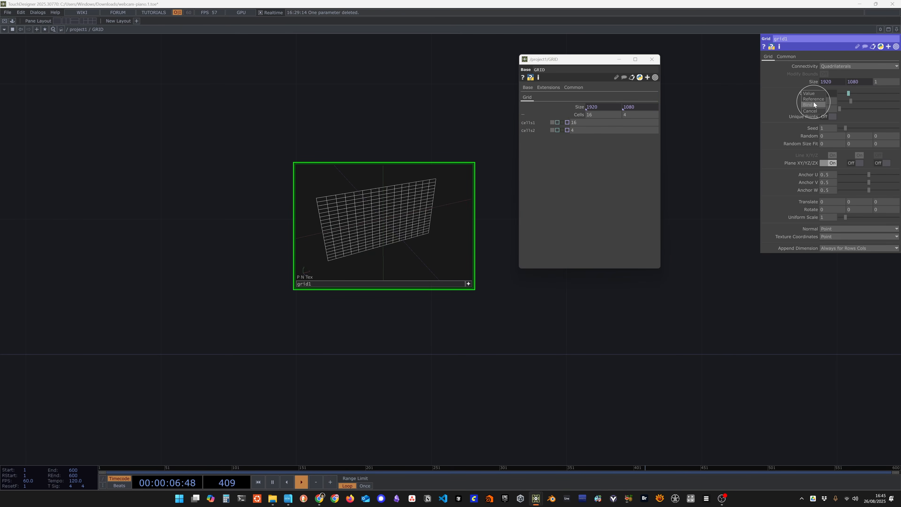
pyautogui.click(816, 104)
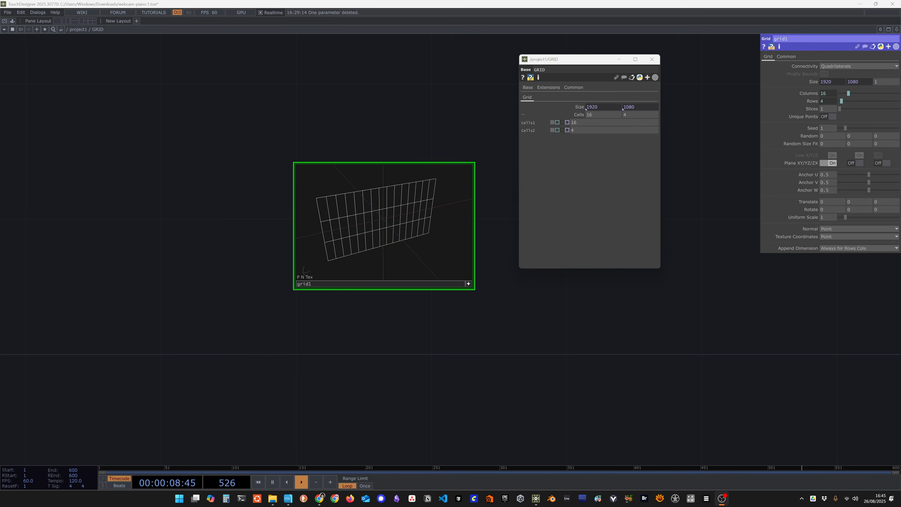
# Extend grid1's reference expressions to parent().par.Cells1+1 for Columns and parent().par.Cells2+1 for Rows.
pyautogui.click(764, 93)
pyautogui.click(764, 109)
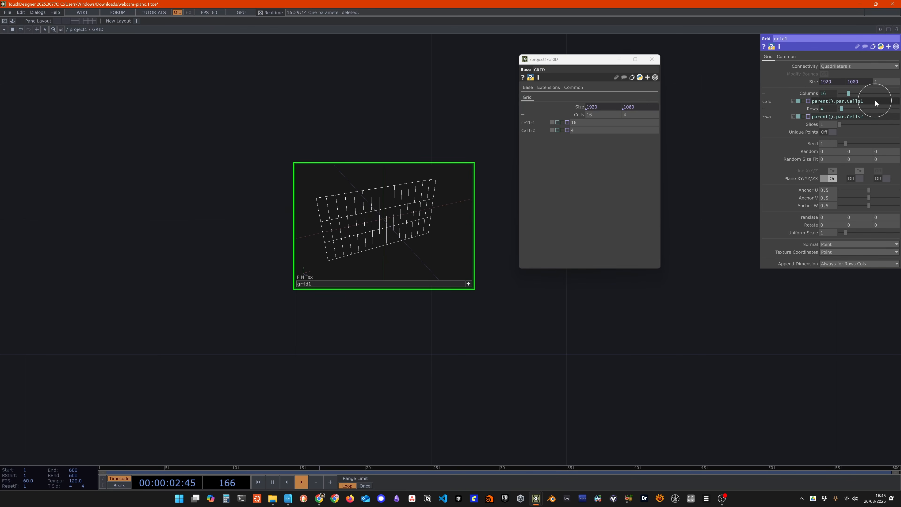
pyautogui.write('+1')
pyautogui.press('Return')
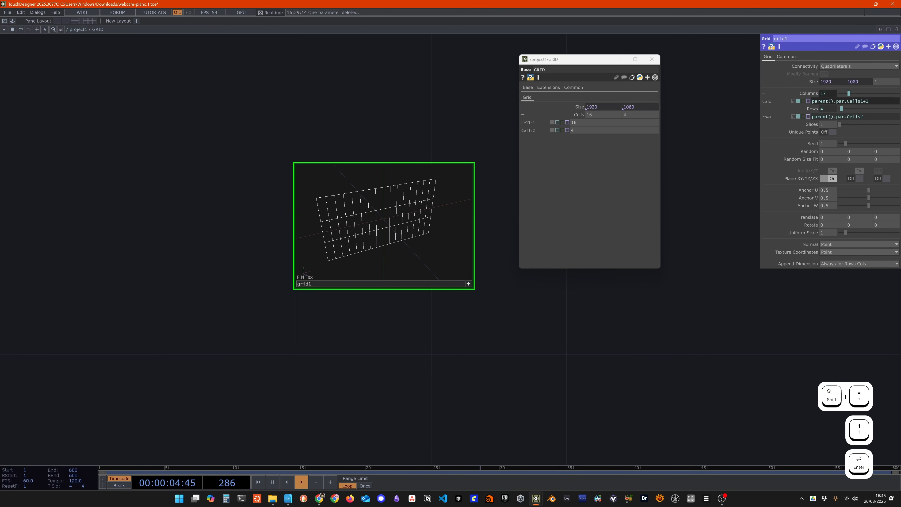
pyautogui.click(871, 117)
pyautogui.write('+1')
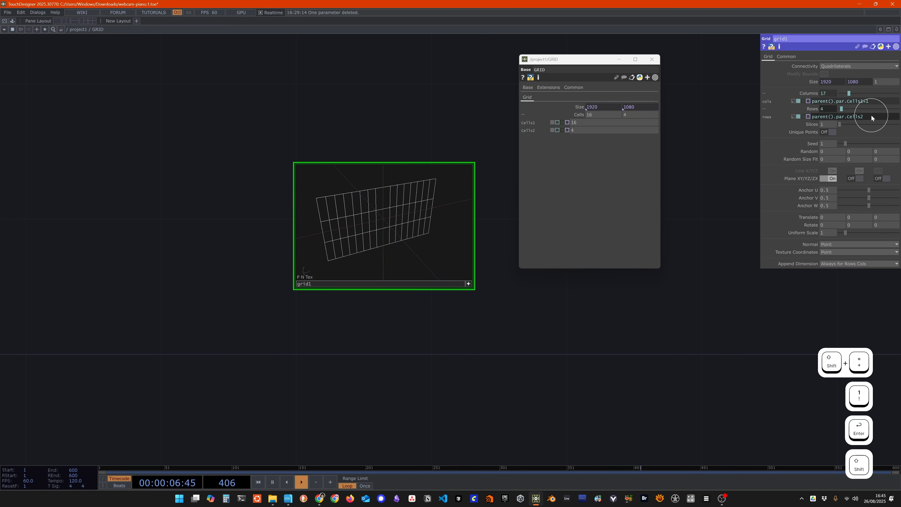
pyautogui.press('Return')
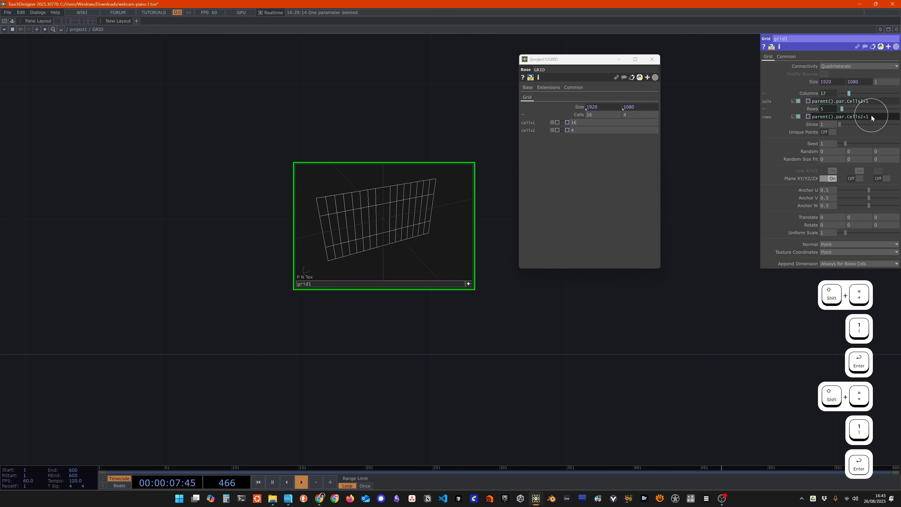
# Collapse GRID's Cells parameter and set its two values to 6 and 4.
pyautogui.click(523, 115)
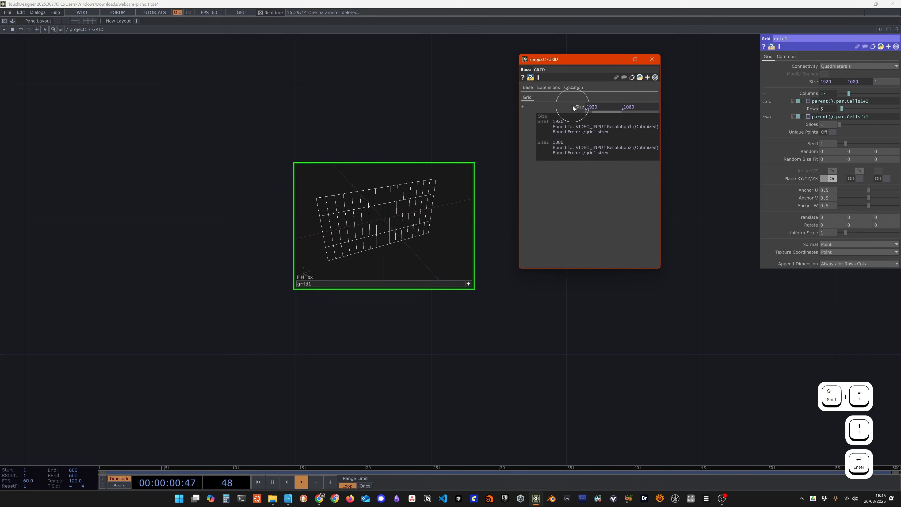
pyautogui.write('6')
pyautogui.press('Tab')
pyautogui.write('4')
pyautogui.press('Return')
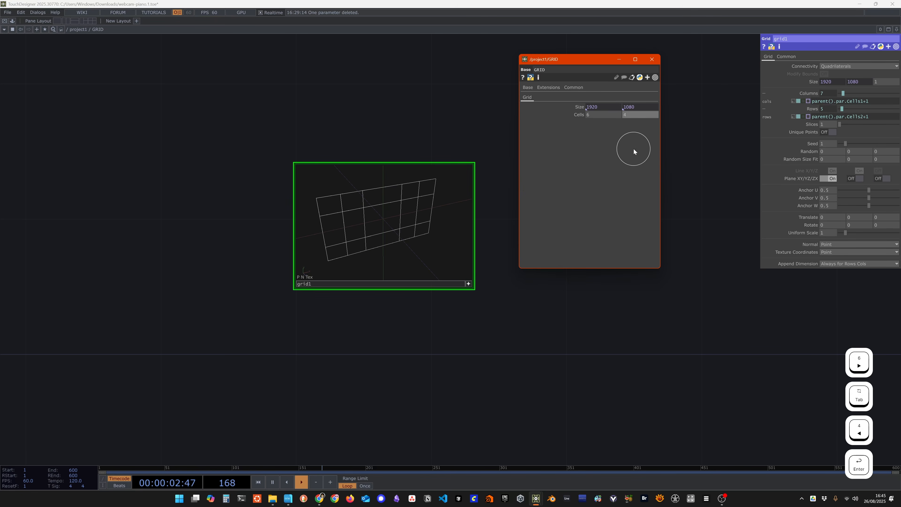
# Set GRID's Cells values to 5 and 3.
pyautogui.write('5')
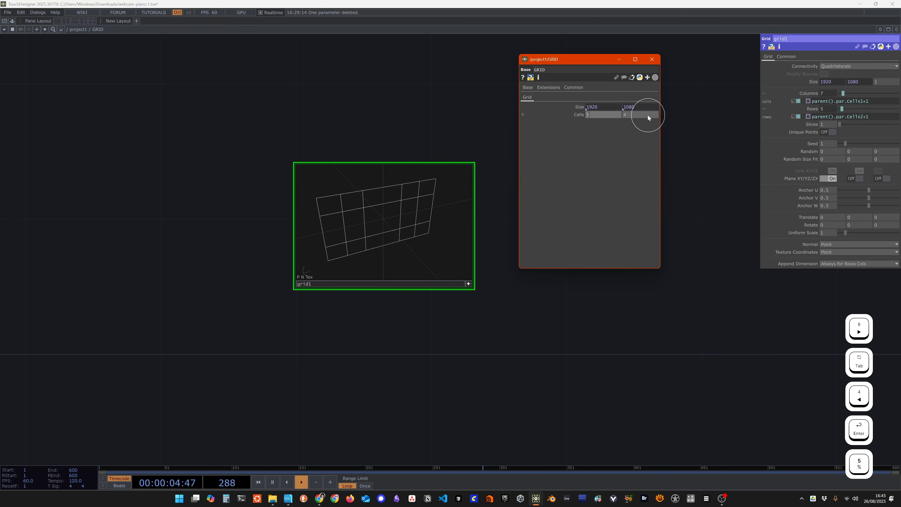
pyautogui.click(644, 114)
pyautogui.write('3')
pyautogui.press('Return')
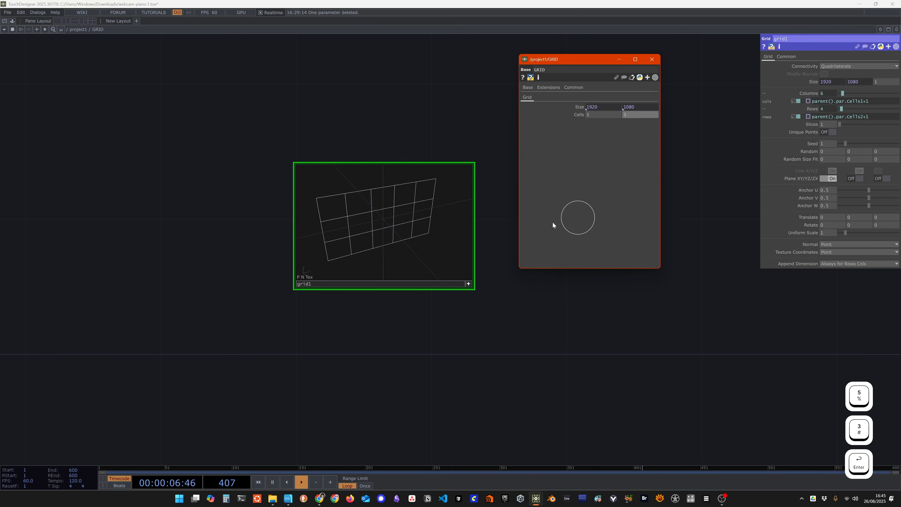
# Try 6 as GRID's first Cells value.
pyautogui.moveTo(421, 239); pyautogui.dragTo(427, 230)
pyautogui.click(595, 114)
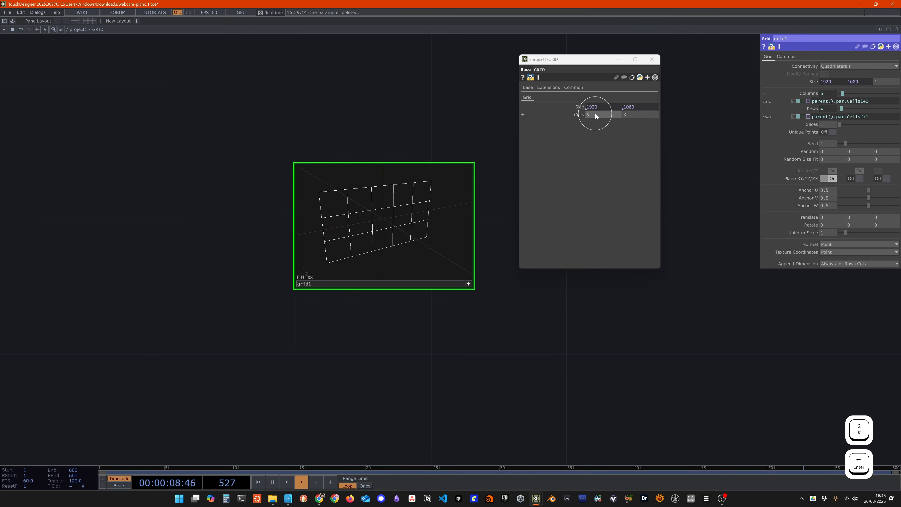
pyautogui.write('6')
pyautogui.press('Return')
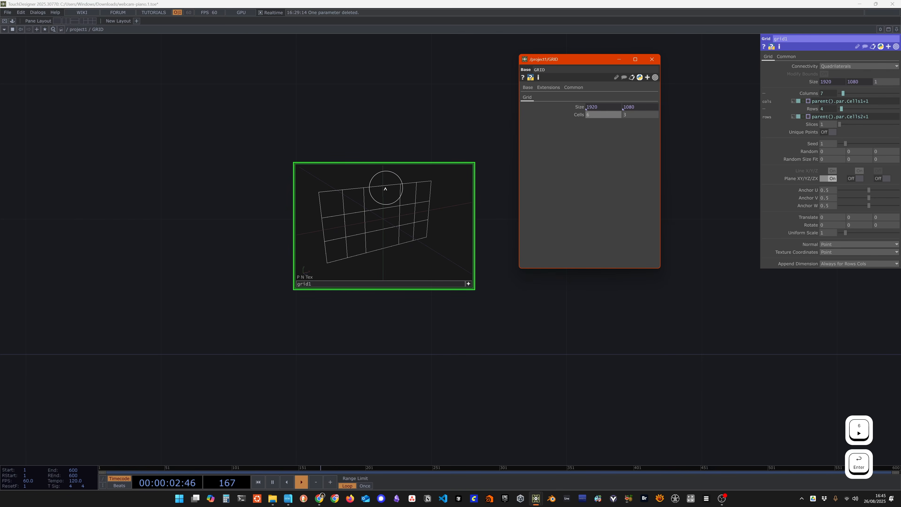
# Examine the grid's column spacing from several angles in grid1's viewer.
pyautogui.moveTo(379, 242); pyautogui.dragTo(408, 213)
pyautogui.rightClick(408, 213)
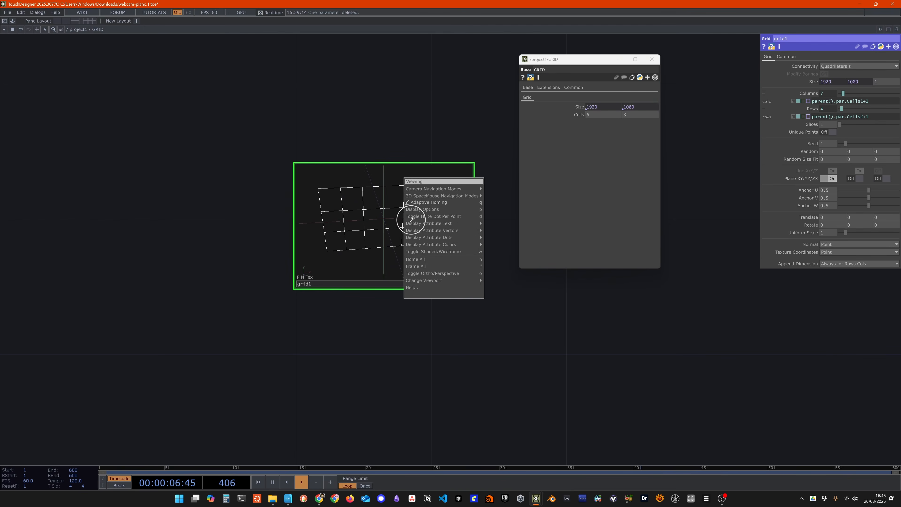
pyautogui.click(564, 166)
pyautogui.click(471, 285)
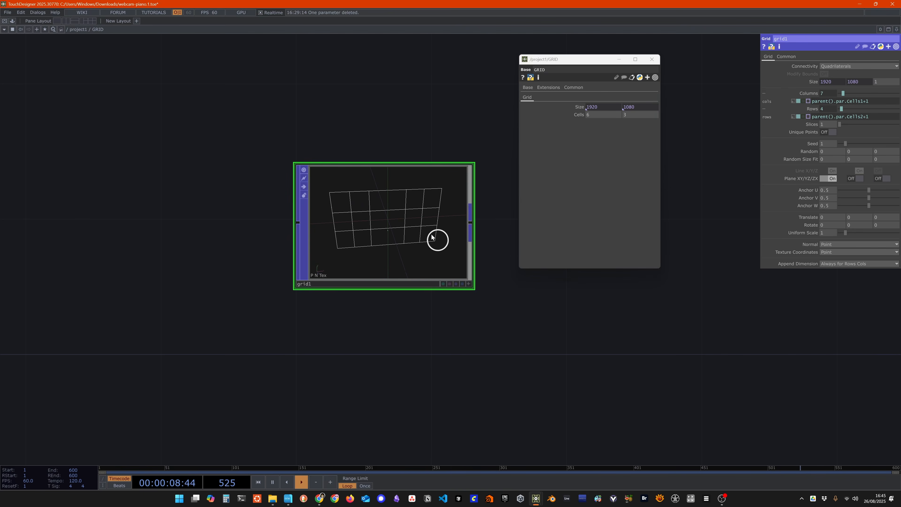
pyautogui.rightClick(434, 237)
pyautogui.click(445, 233)
pyautogui.moveTo(444, 227); pyautogui.dragTo(475, 242)
pyautogui.click(513, 191)
# Set GRID's first Cells value to 5 and check the grid in grid1's viewer.
pyautogui.click(564, 110)
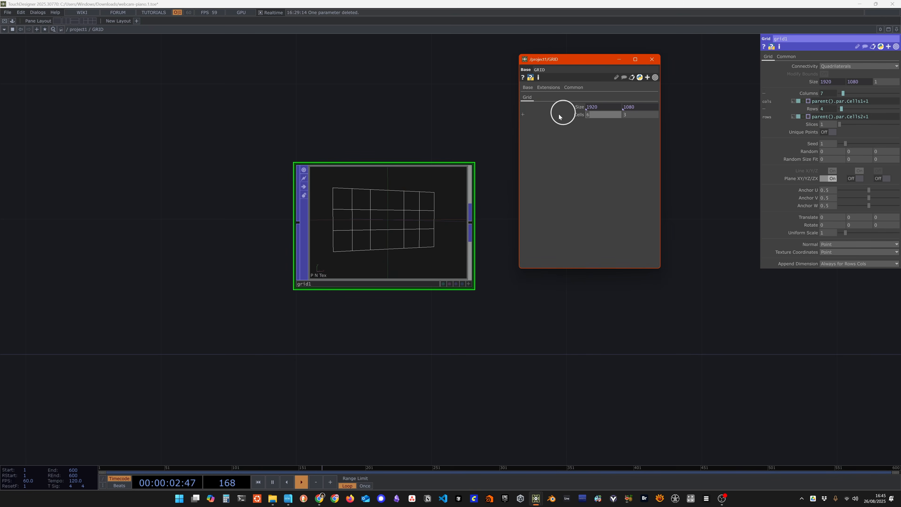
pyautogui.write('5')
pyautogui.press('Return')
pyautogui.click(414, 213)
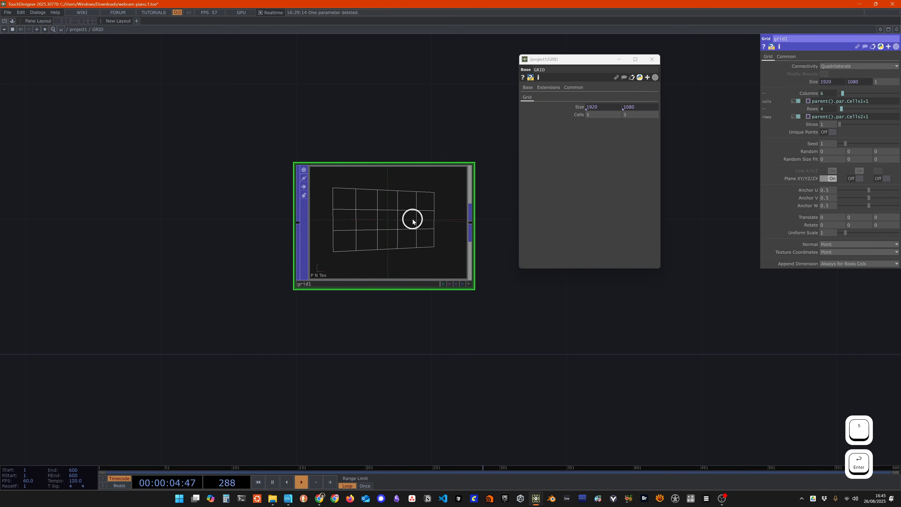
pyautogui.moveTo(459, 271); pyautogui.dragTo(332, 204)
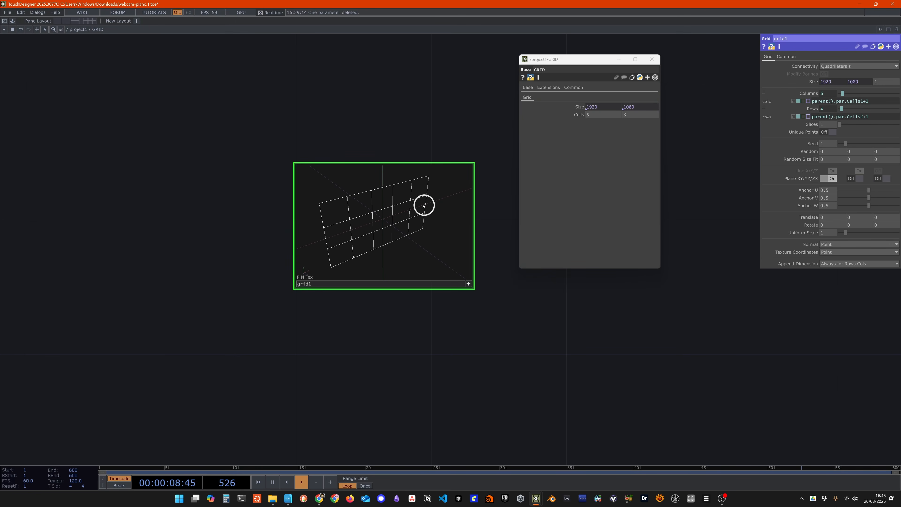
# Close GRID's parameter window and collapse grid1's Columns and Rows parameters.
pyautogui.click(468, 284)
pyautogui.click(653, 60)
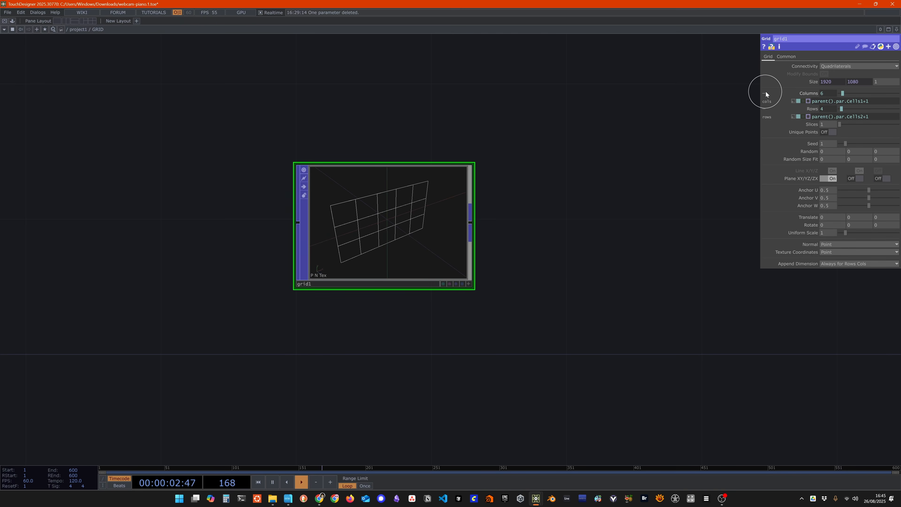
pyautogui.click(765, 93)
pyautogui.click(764, 102)
# Add a Geometry COMP connected to grid1's output, placed to the right of grid1.
pyautogui.moveTo(604, 227); pyautogui.dragTo(387, 231)
pyautogui.scroll(-2, 387, 232)
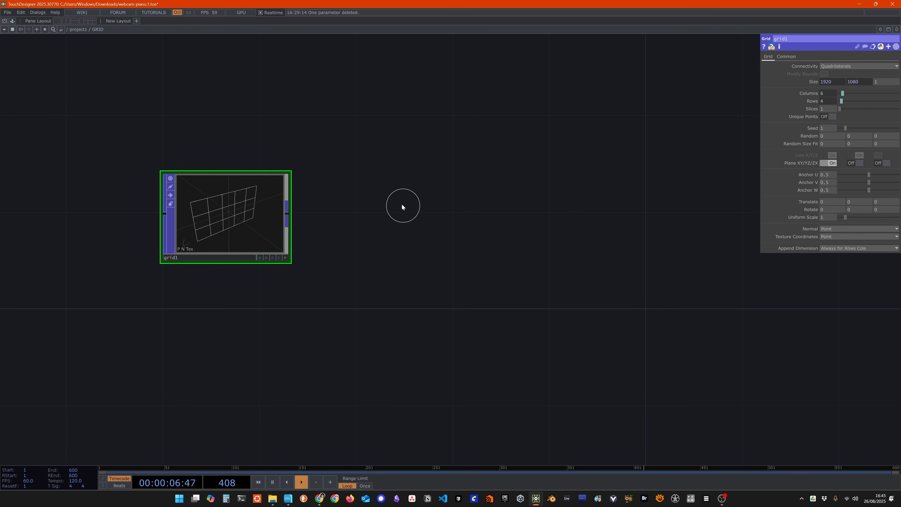
pyautogui.rightClick(286, 212)
pyautogui.click(158, 122)
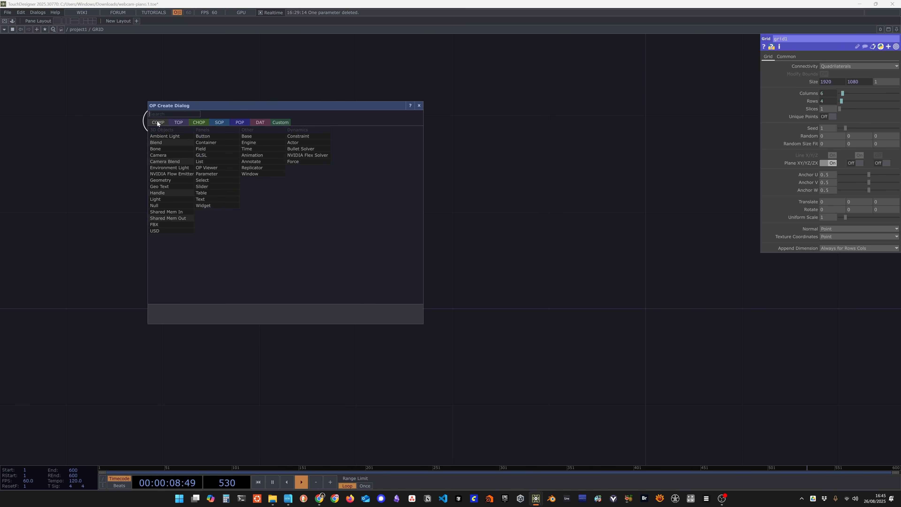
pyautogui.click(162, 180)
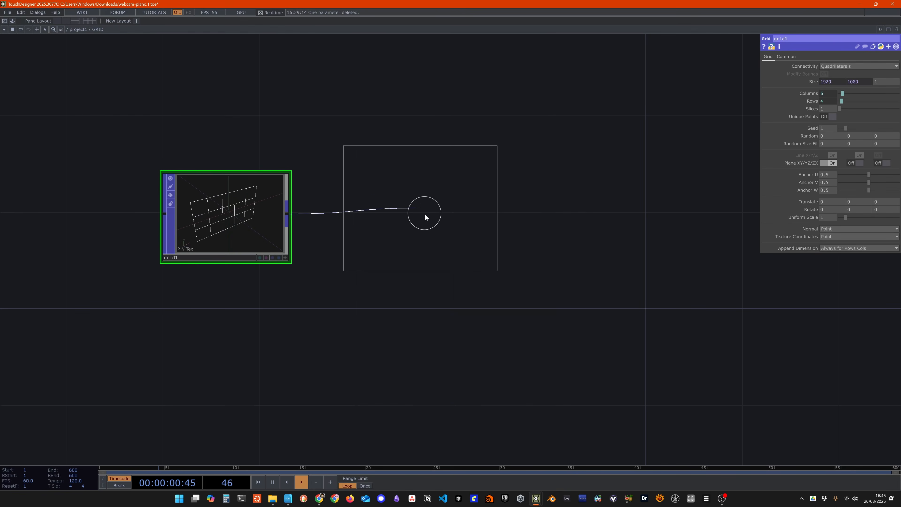
pyautogui.click(434, 216)
# Add a Wireframe MAT above geo1.
pyautogui.scroll(-2, 592, 251)
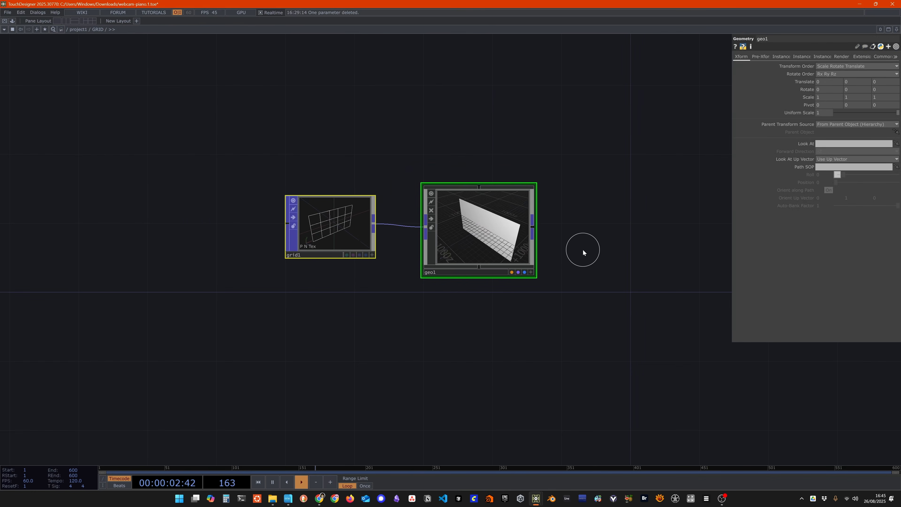
pyautogui.press('Tab')
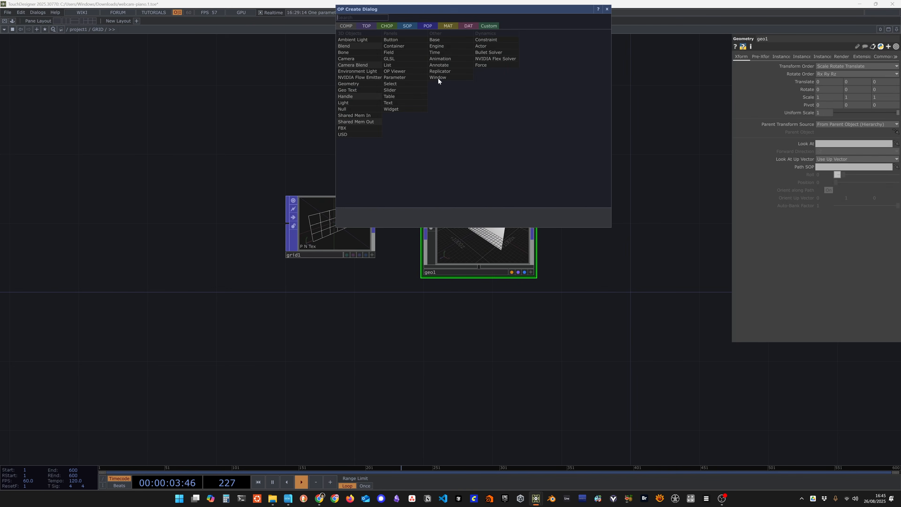
pyautogui.click(443, 26)
pyautogui.click(362, 108)
pyautogui.click(493, 149)
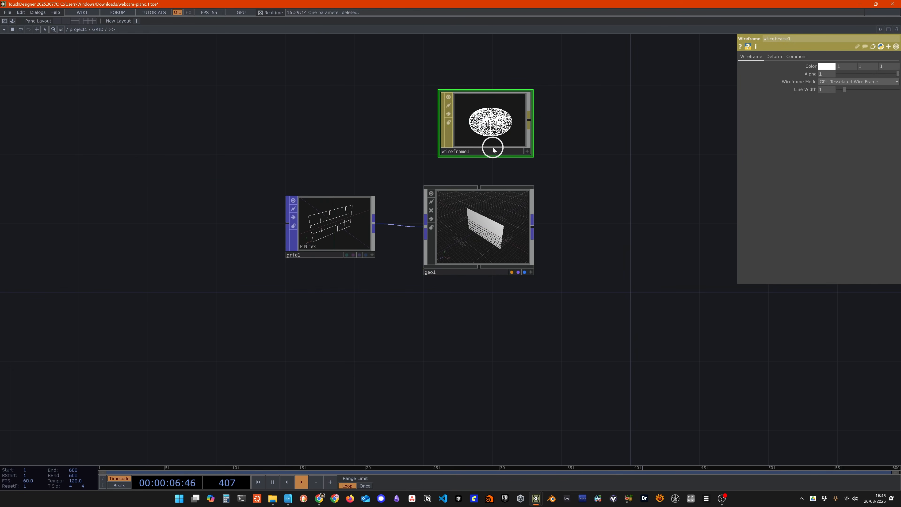
# Assign wireframe1 as geo1's Material.
pyautogui.moveTo(493, 149); pyautogui.dragTo(484, 212)
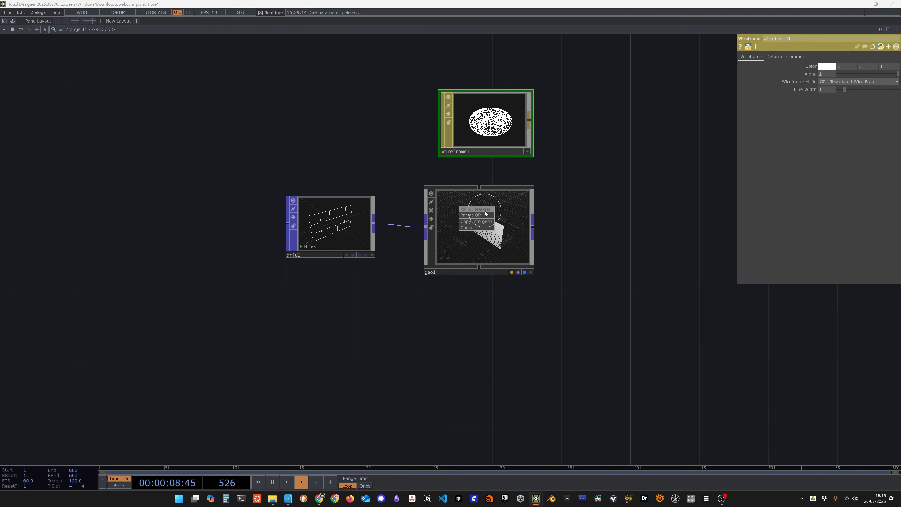
pyautogui.click(485, 213)
pyautogui.scroll(4, 587, 281)
pyautogui.scroll(-2, 588, 281)
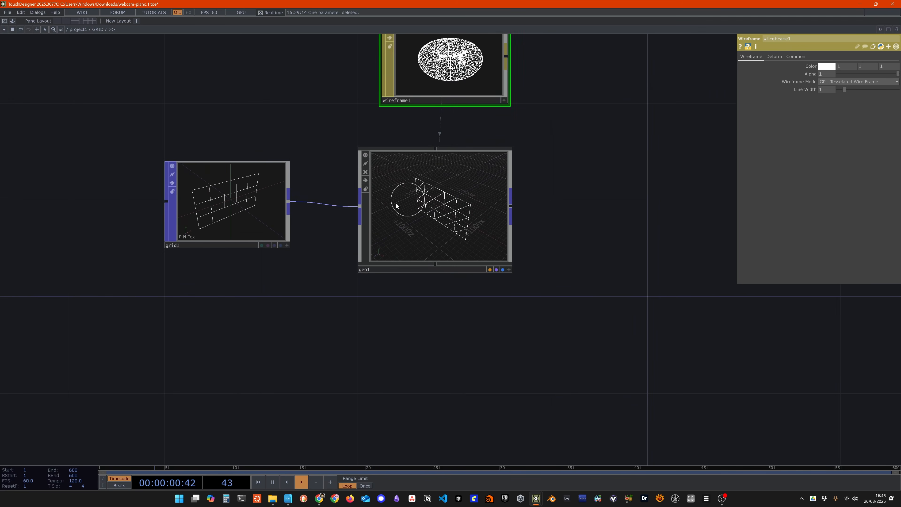
# Set wireframe1's Wireframe Mode to Topology Wire Frame, comparing it once with the GPU Tesselated mode.
pyautogui.click(250, 203)
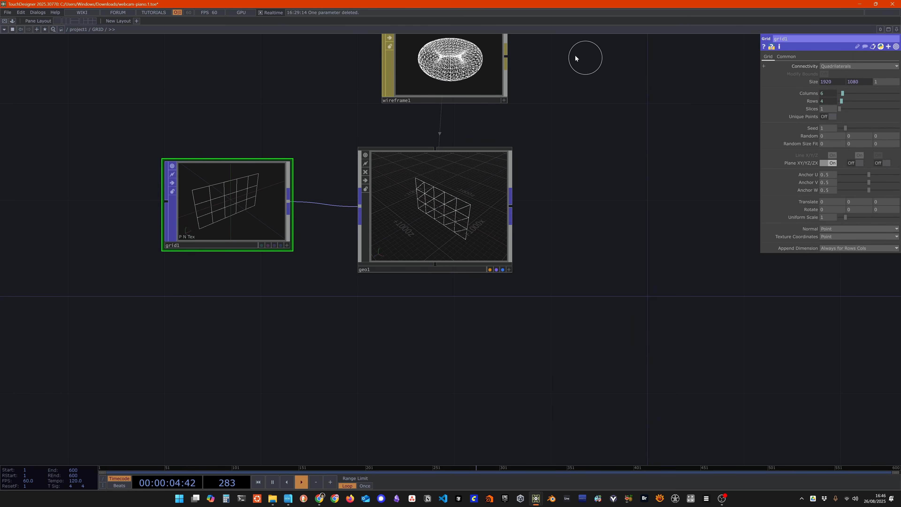
pyautogui.click(454, 68)
pyautogui.click(845, 82)
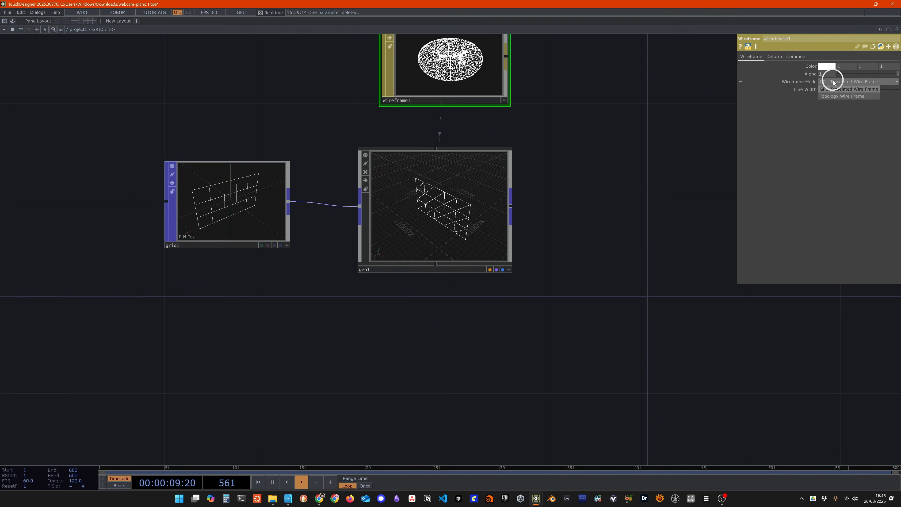
pyautogui.click(842, 97)
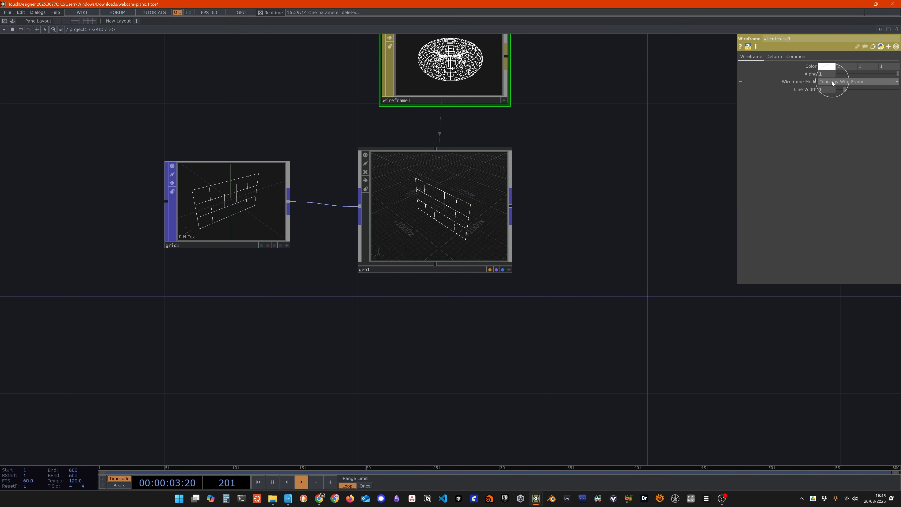
pyautogui.click(842, 83)
pyautogui.click(842, 89)
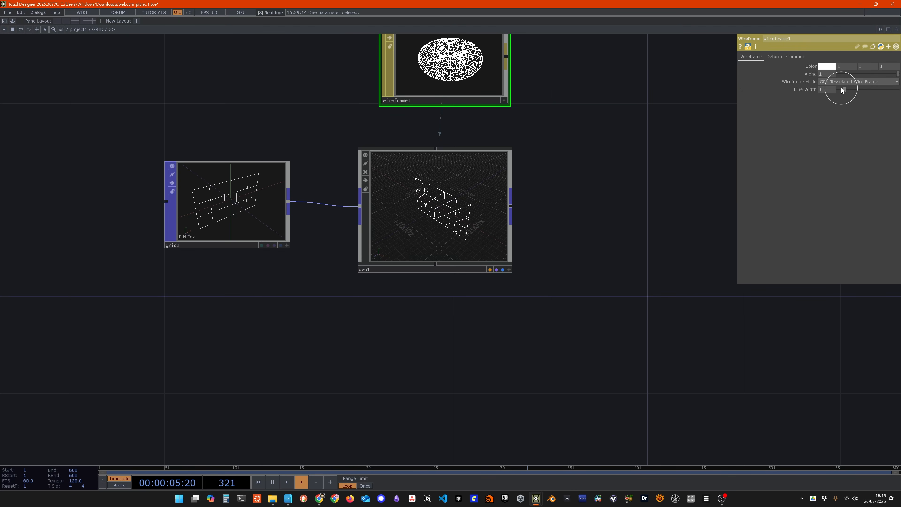
pyautogui.click(845, 81)
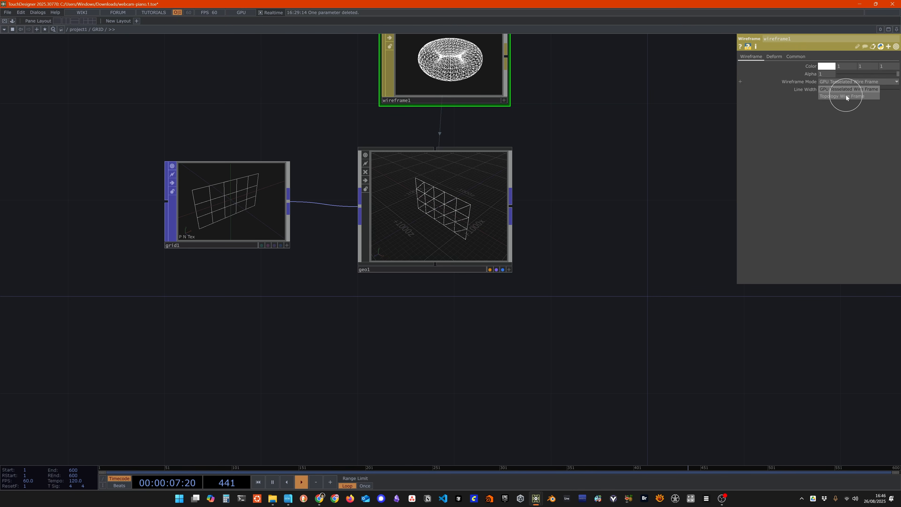
pyautogui.click(846, 96)
pyautogui.scroll(4, 533, 256)
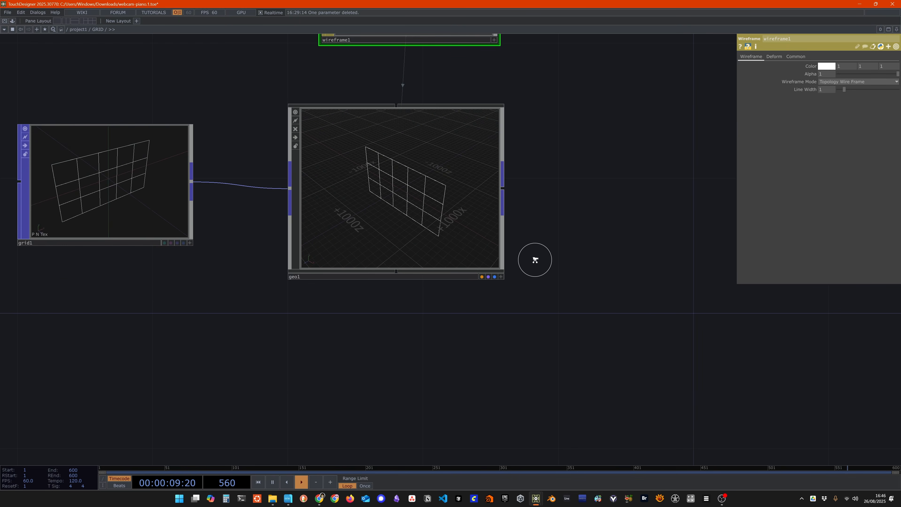
# Add a Camera COMP to the right of wireframe1.
pyautogui.scroll(-2, 535, 260)
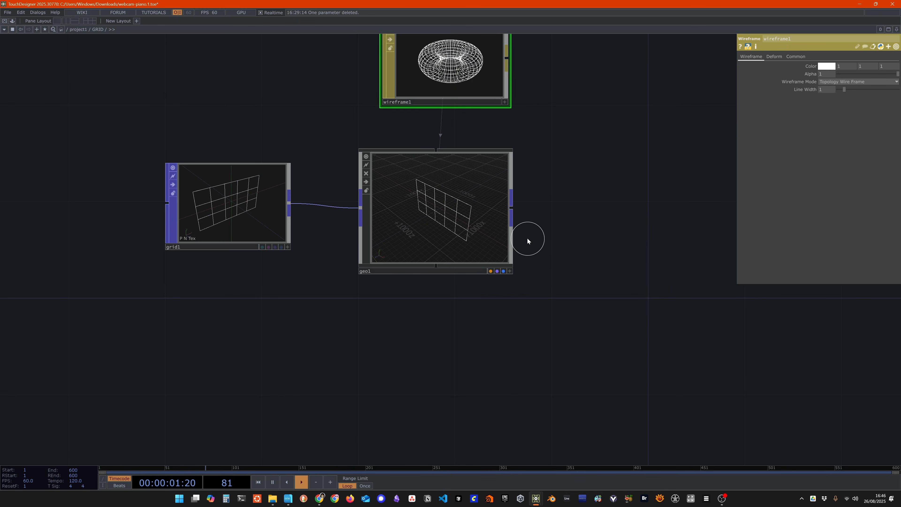
pyautogui.scroll(-2, 527, 231)
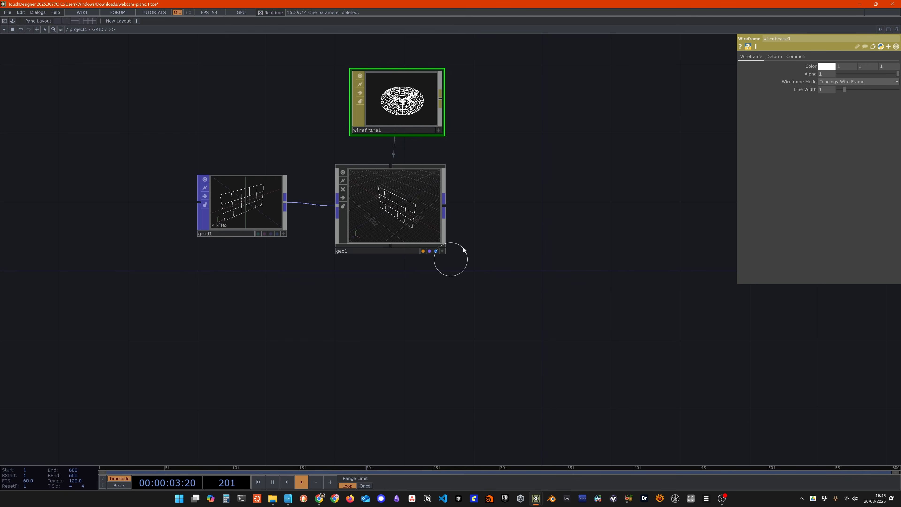
pyautogui.doubleClick(523, 113)
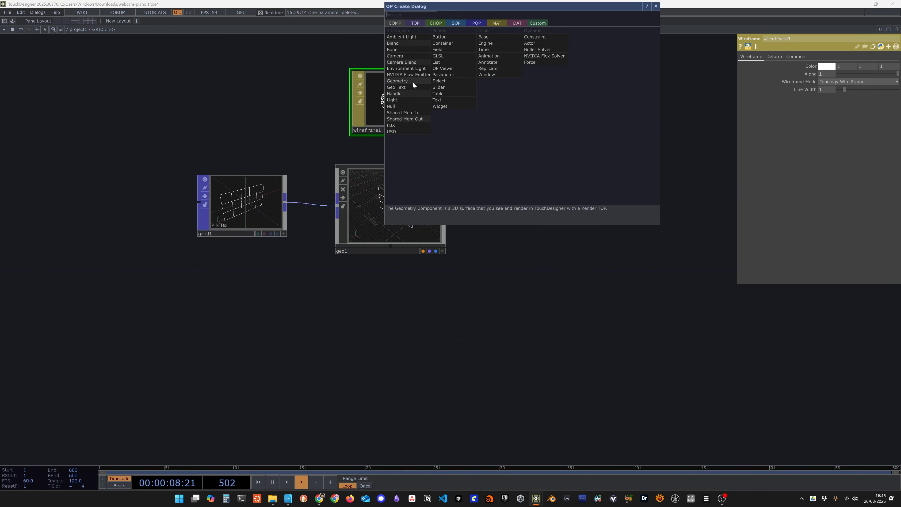
pyautogui.click(405, 57)
pyautogui.click(567, 101)
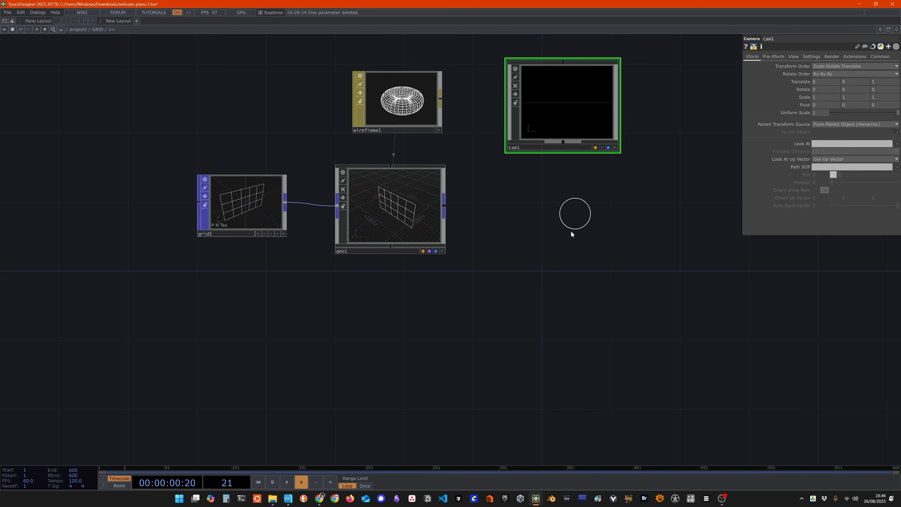
# Add a Render TOP below cam1, diagonally below geo1.
pyautogui.doubleClick(464, 314)
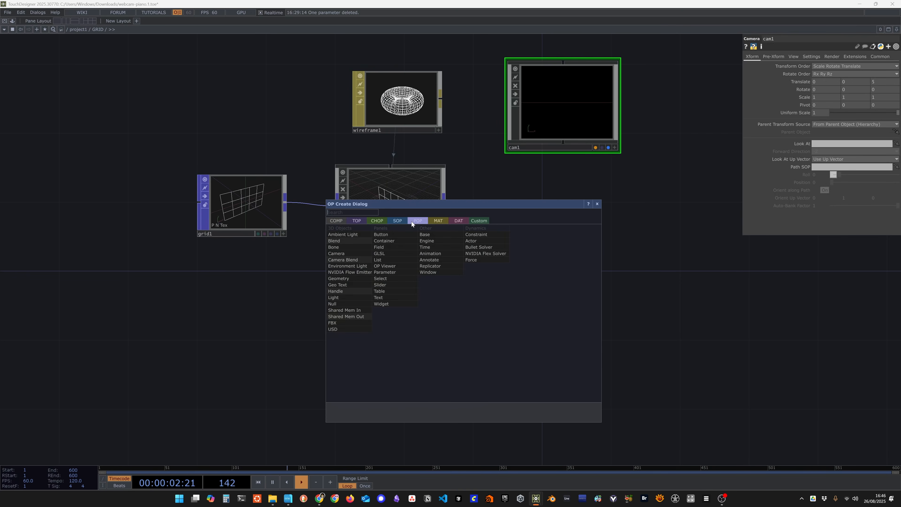
pyautogui.click(357, 220)
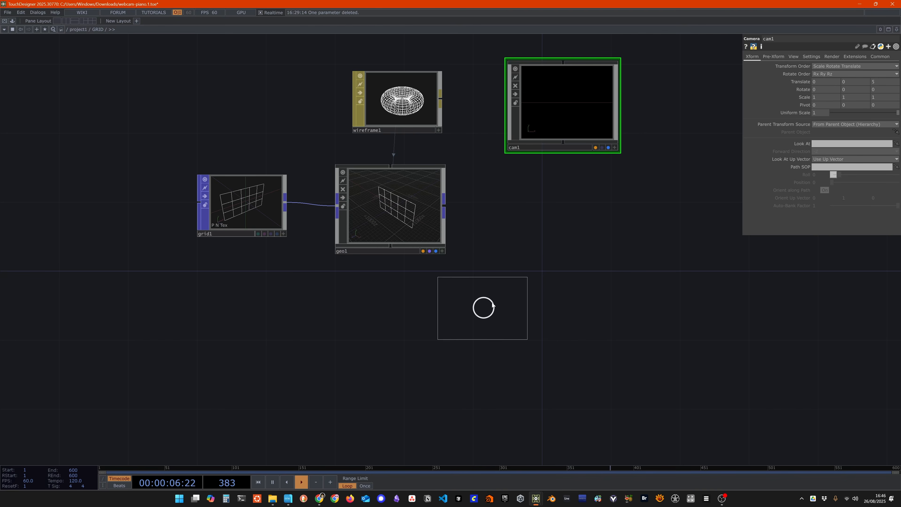
pyautogui.click(475, 310)
pyautogui.click(546, 319)
pyautogui.scroll(2, 641, 326)
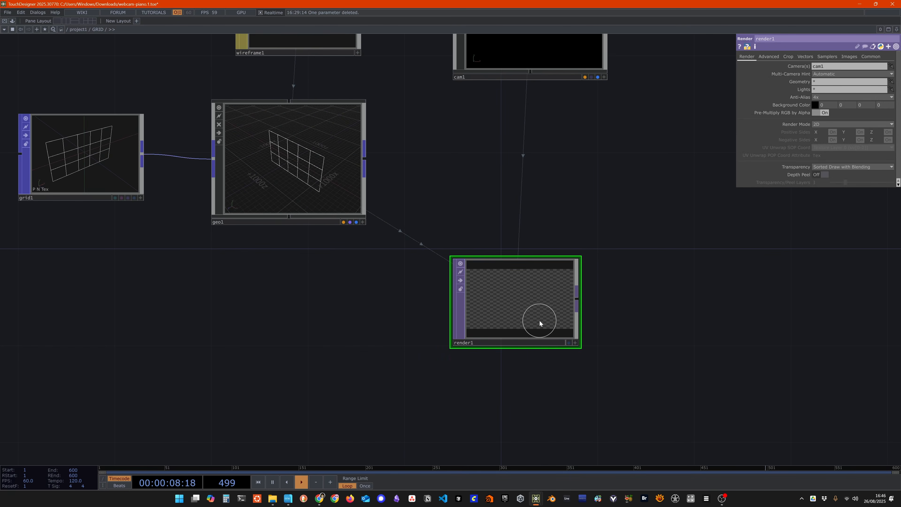
pyautogui.scroll(-3, 613, 279)
pyautogui.moveTo(614, 243); pyautogui.dragTo(616, 312)
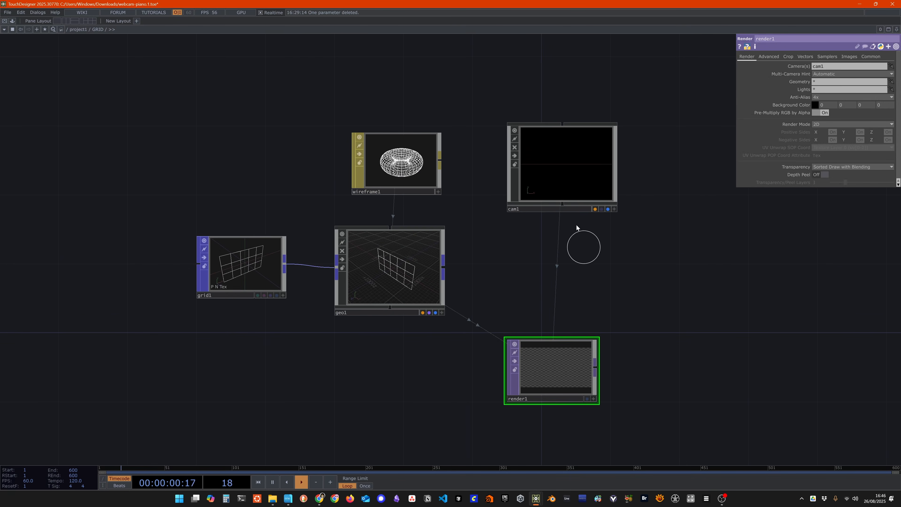
# Review the parameters of cam1 and grid1, and move render1 up closer to cam1.
pyautogui.click(568, 164)
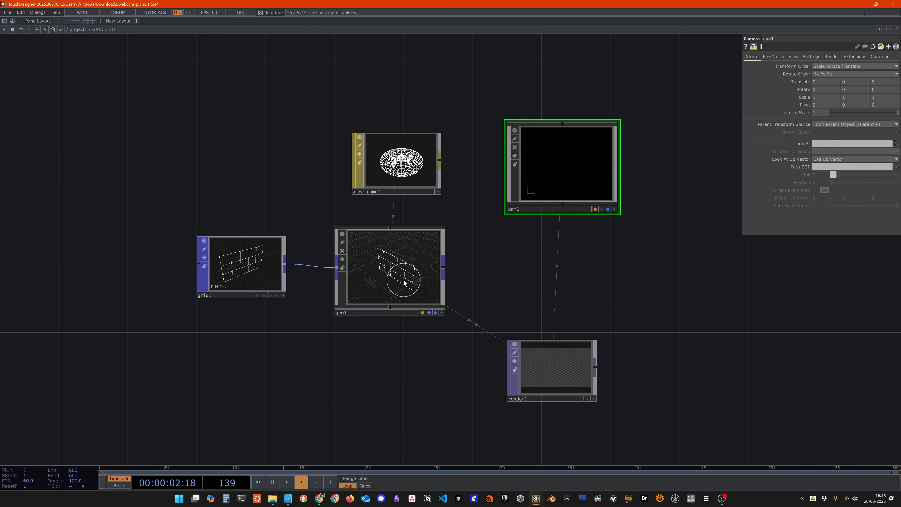
pyautogui.scroll(2, 262, 284)
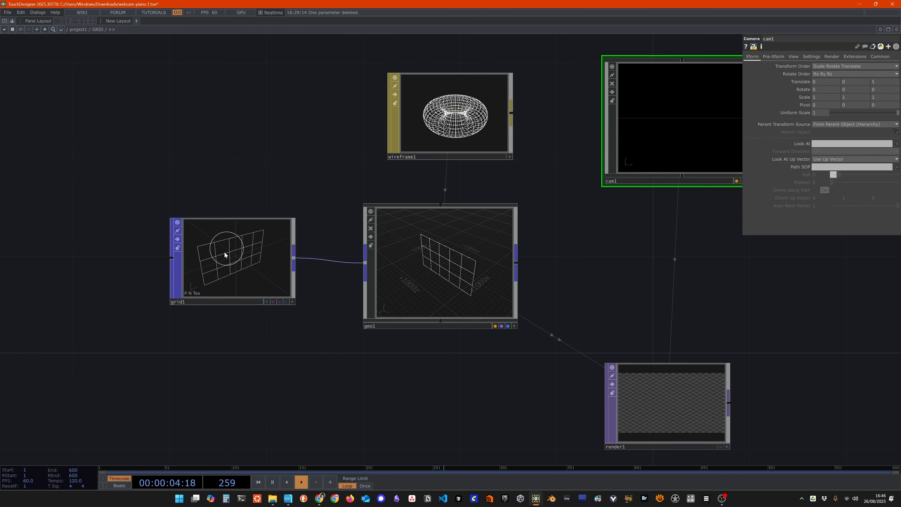
pyautogui.click(233, 255)
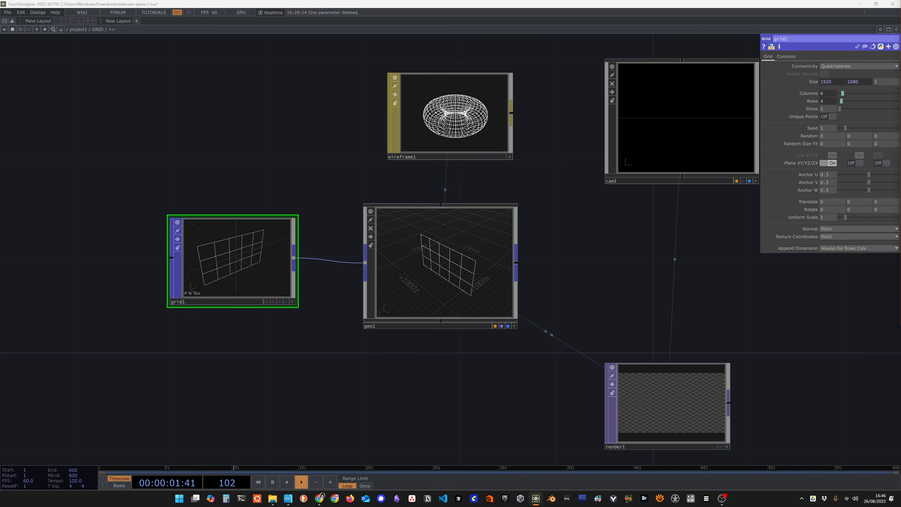
pyautogui.moveTo(700, 293); pyautogui.dragTo(517, 253)
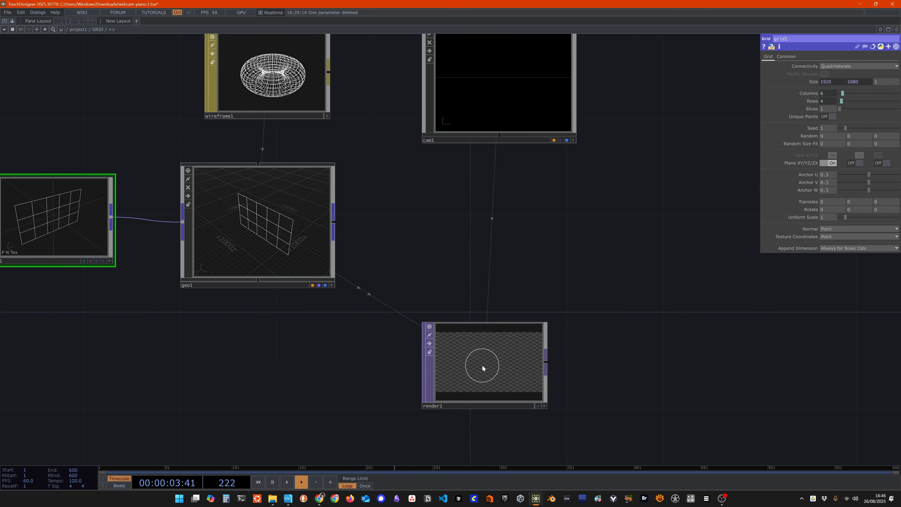
pyautogui.moveTo(483, 368); pyautogui.dragTo(479, 318)
# Set cam1's Projection to Orthographic.
pyautogui.click(487, 116)
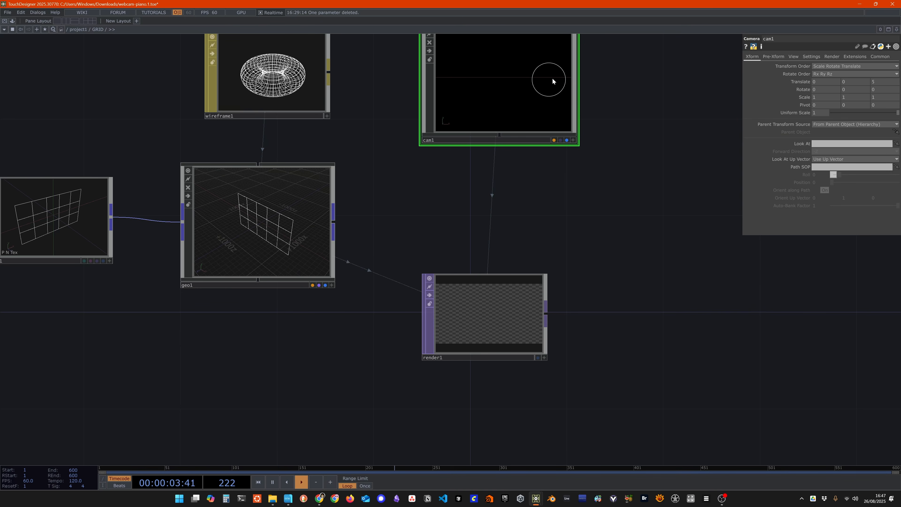
pyautogui.click(793, 57)
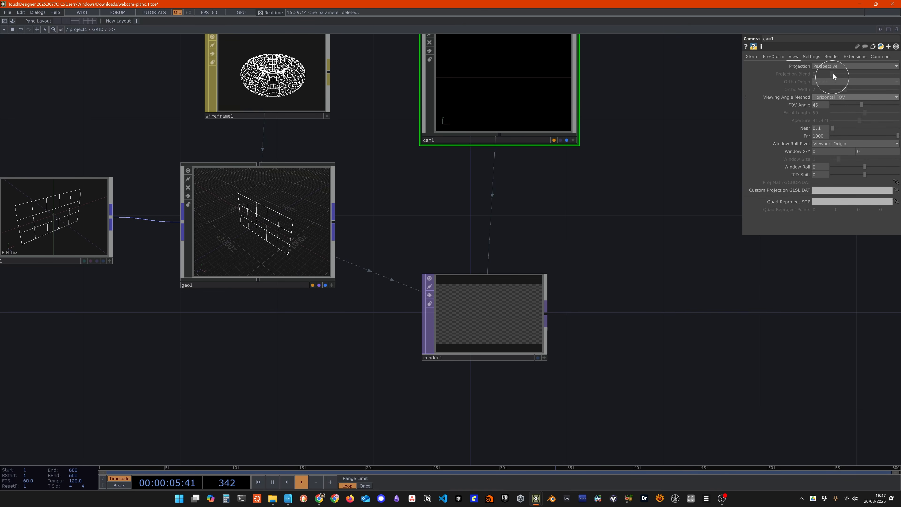
pyautogui.click(831, 66)
pyautogui.click(831, 81)
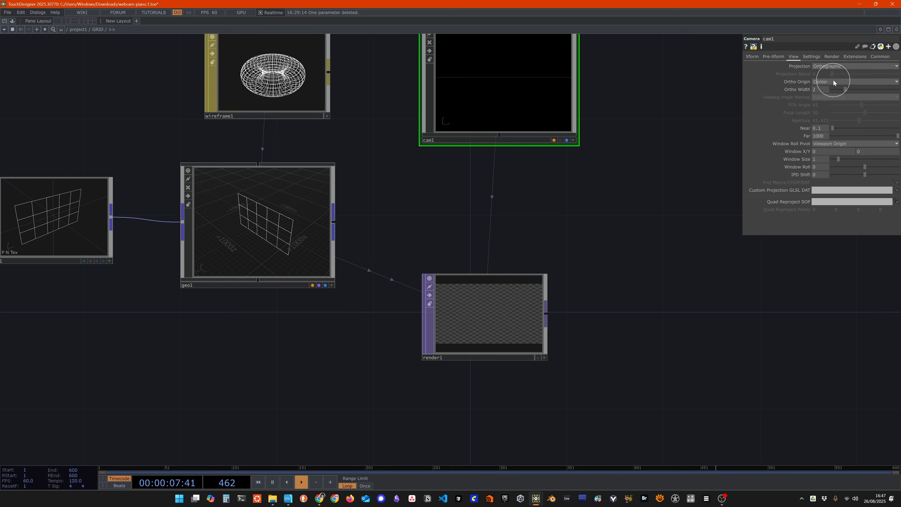
# Split the workspace into two panes, show a Geometry Viewer in the narrower one, and frame the grid there at an angle.
pyautogui.click(896, 30)
pyautogui.click(863, 44)
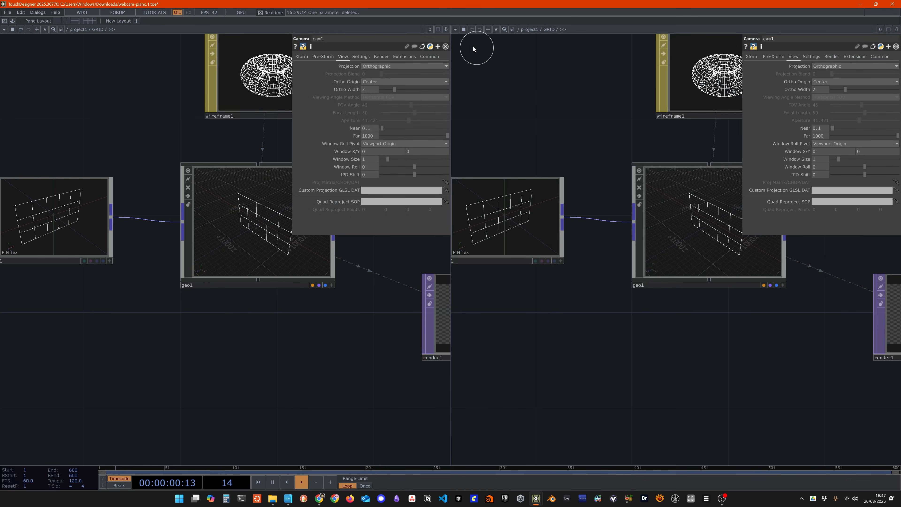
pyautogui.click(455, 29)
pyautogui.click(471, 51)
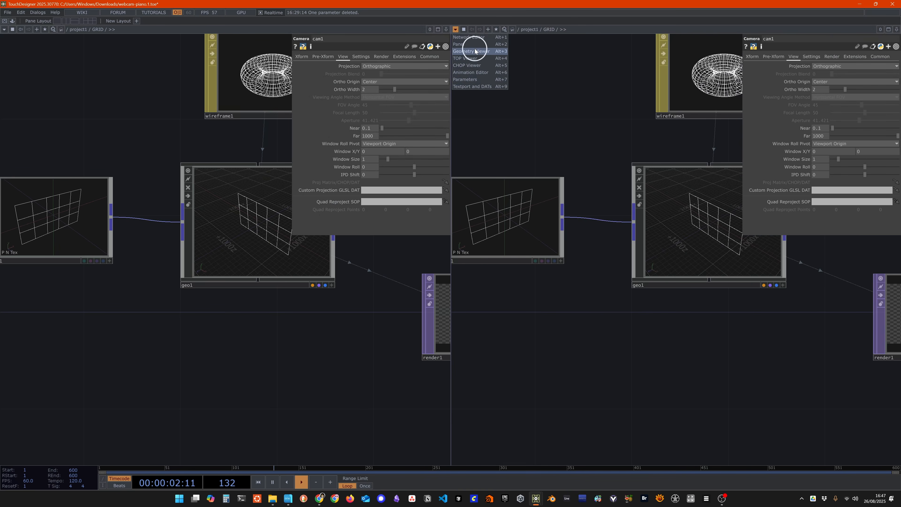
pyautogui.moveTo(451, 130); pyautogui.dragTo(669, 131)
pyautogui.scroll(-1, 394, 294)
pyautogui.scroll(-1, 394, 294)
pyautogui.moveTo(366, 242); pyautogui.dragTo(296, 262)
pyautogui.click(808, 226)
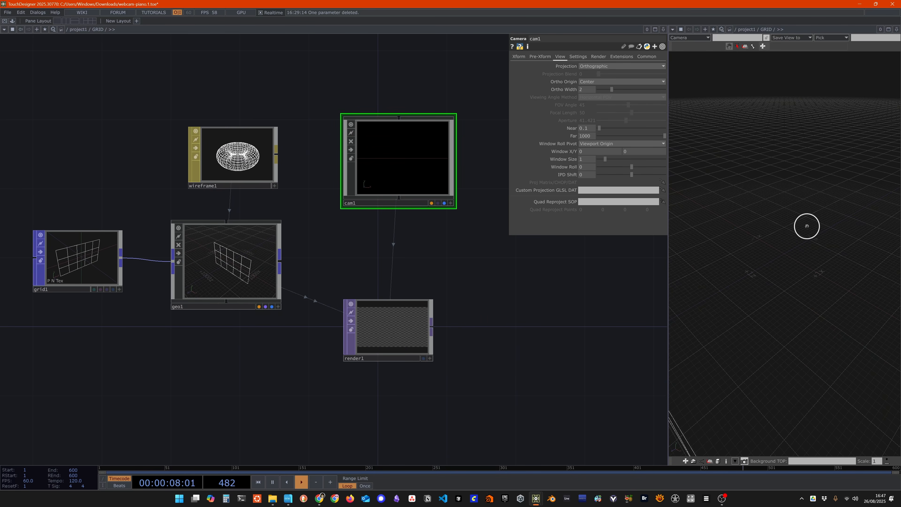
pyautogui.press('h')
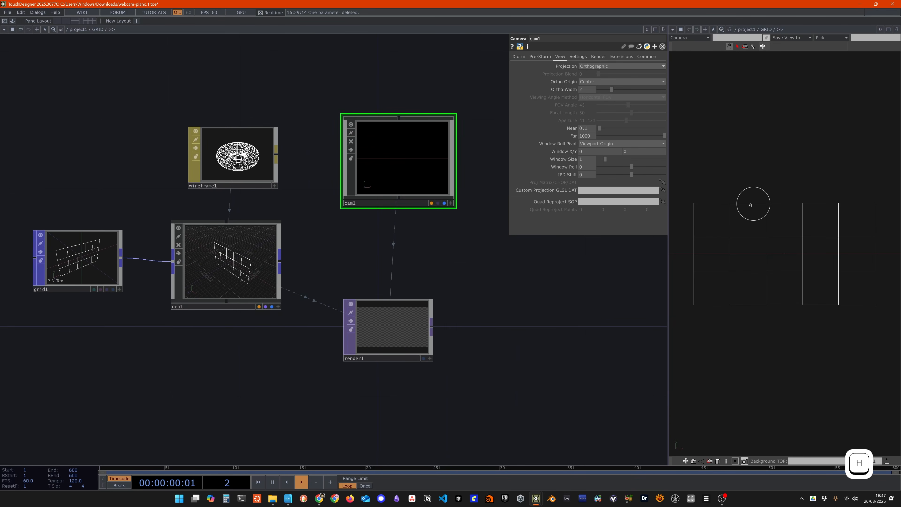
pyautogui.moveTo(774, 221); pyautogui.dragTo(811, 274)
pyautogui.scroll(3, 812, 274)
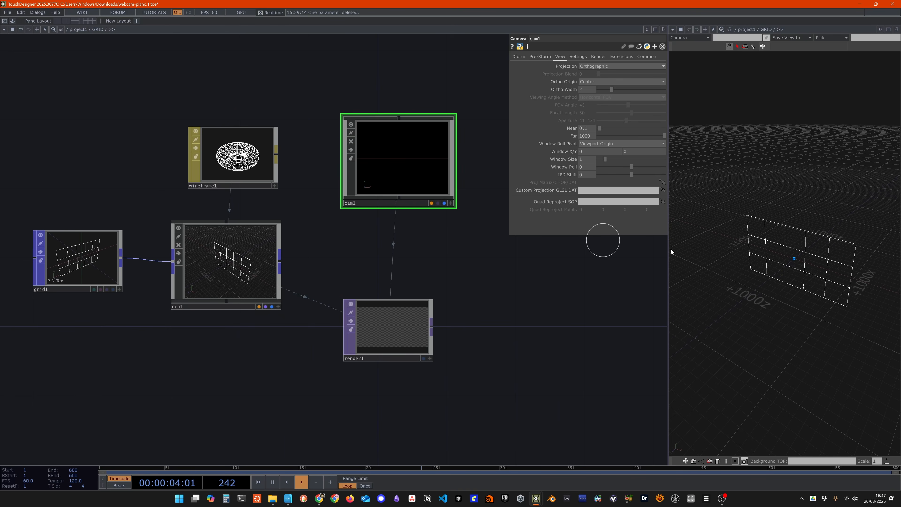
# Set cam1's Translate Z to 500 and inspect the camera's distance from the grid in the Geometry Viewer.
pyautogui.click(519, 57)
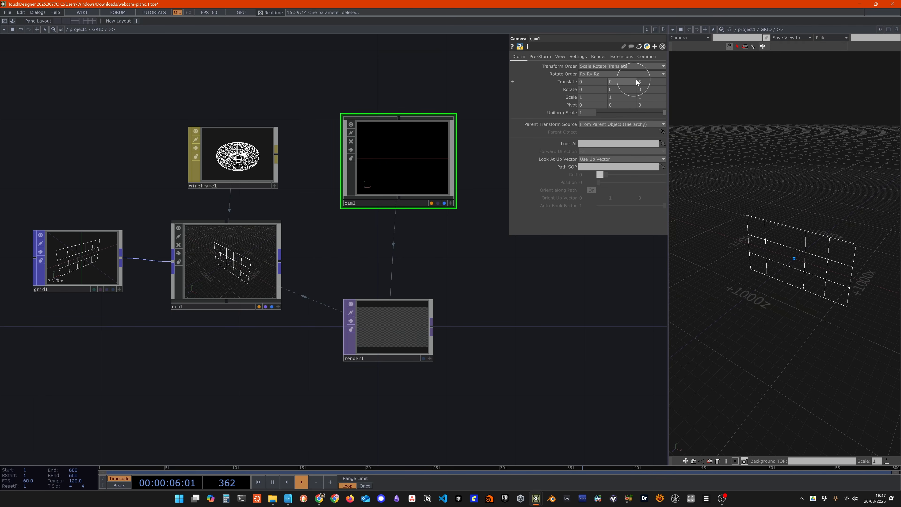
pyautogui.write('00')
pyautogui.press('Return')
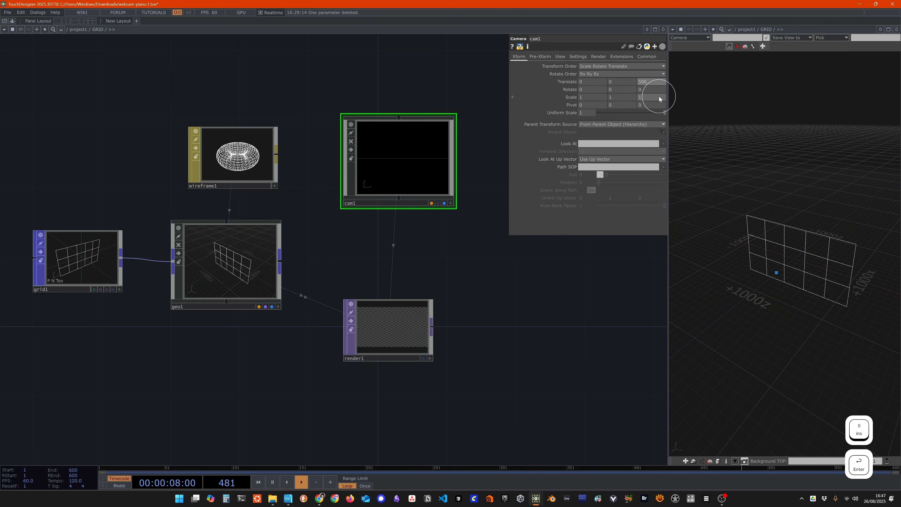
pyautogui.moveTo(776, 283); pyautogui.dragTo(759, 263)
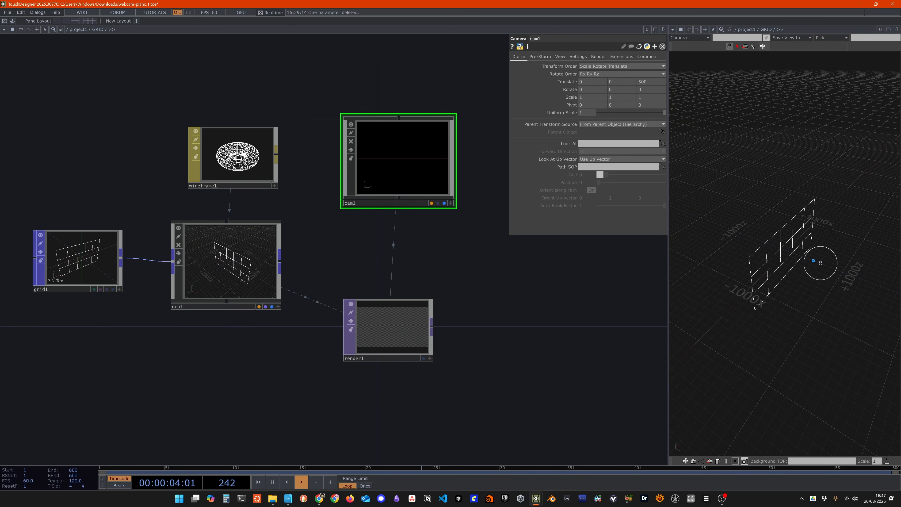
# Set cam1's Translate Z to 1000.
pyautogui.click(652, 81)
pyautogui.write('1000')
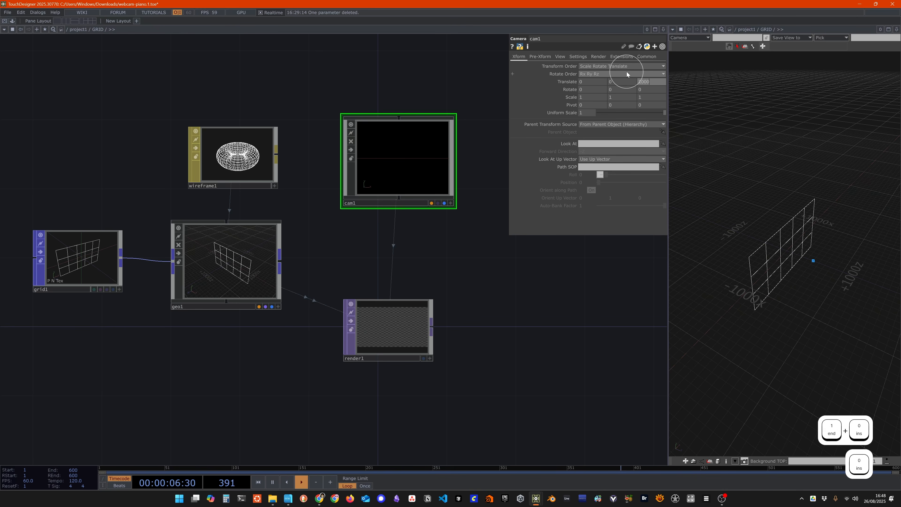
pyautogui.press('Return')
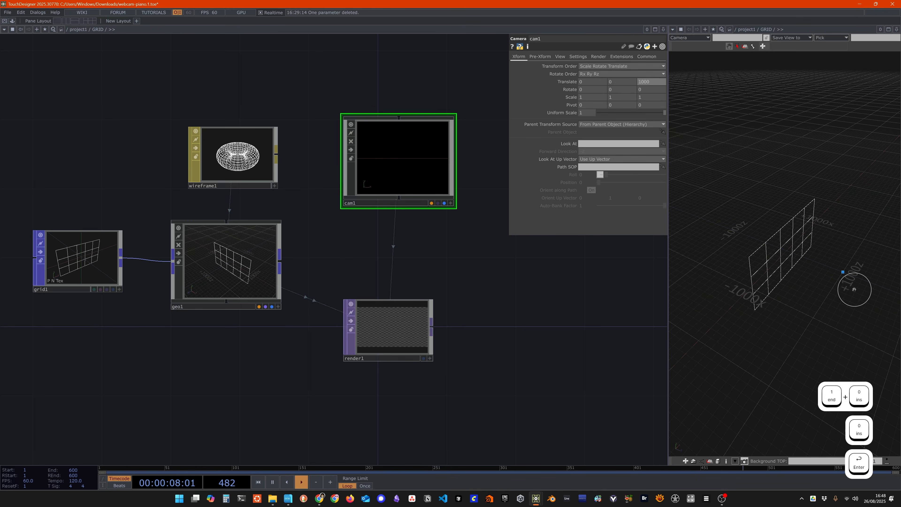
# Set cam1's Ortho Width to 1920 and inspect the grid in render1.
pyautogui.click(560, 57)
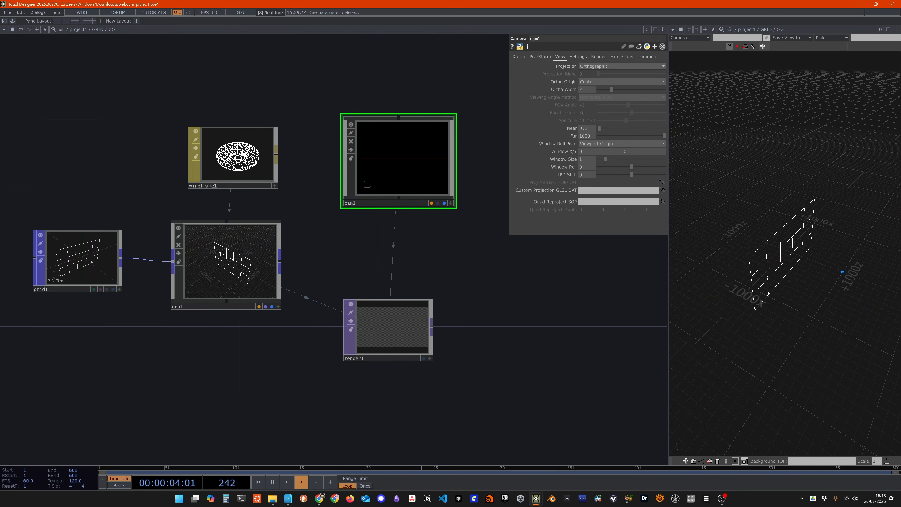
pyautogui.click(669, 361)
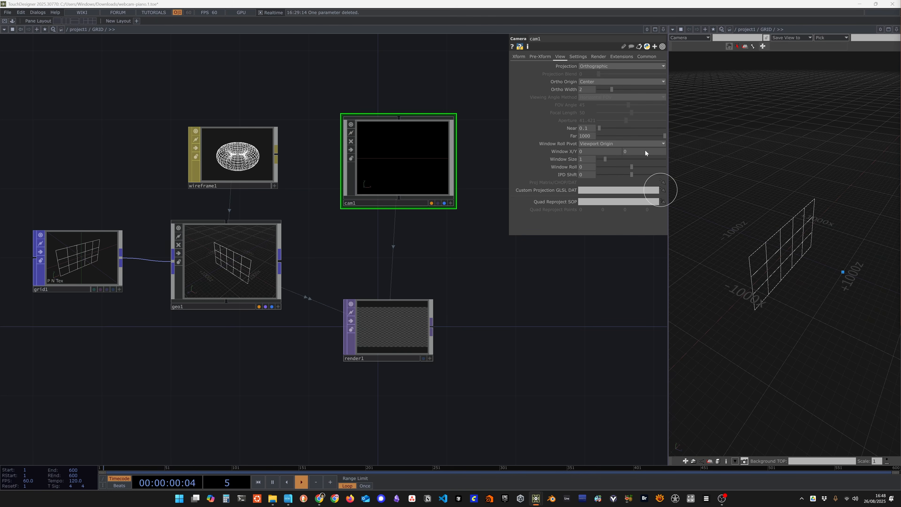
pyautogui.moveTo(618, 90); pyautogui.dragTo(552, 93)
pyautogui.write('1920')
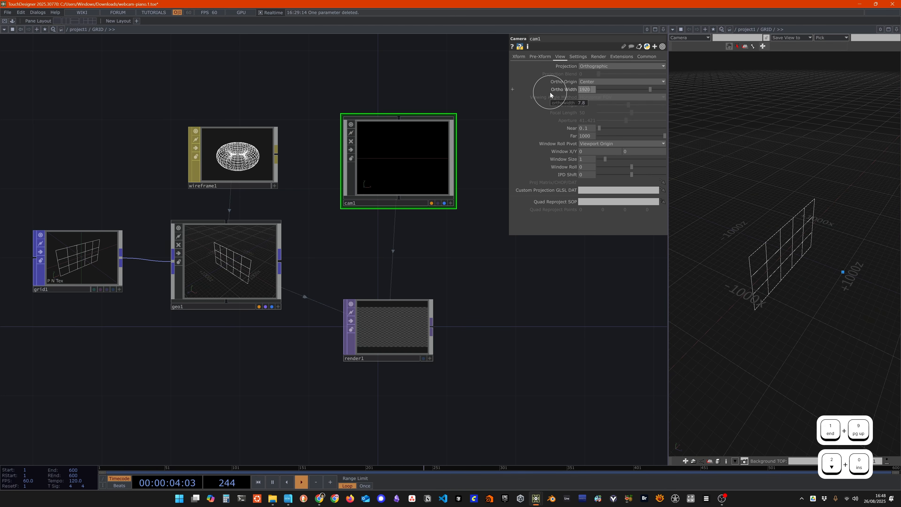
pyautogui.press('Return')
pyautogui.scroll(5, 397, 394)
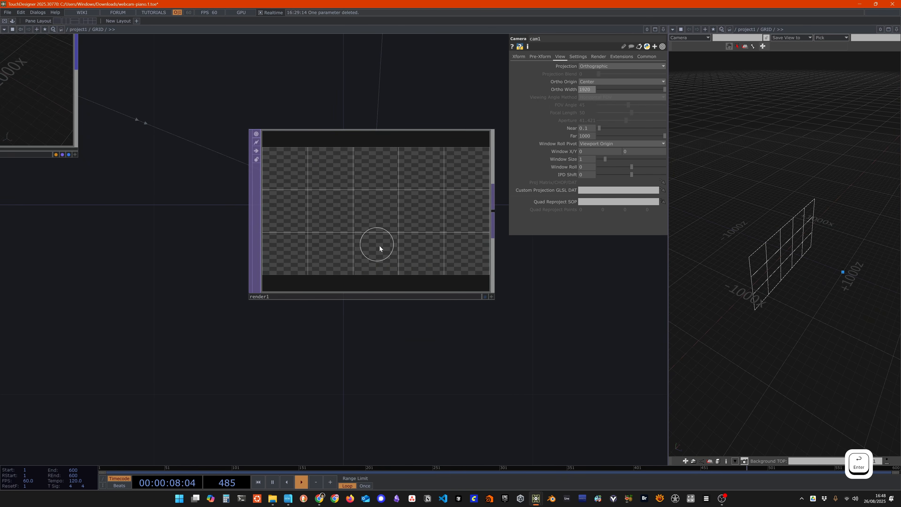
pyautogui.scroll(-5, 427, 262)
pyautogui.scroll(2, 427, 263)
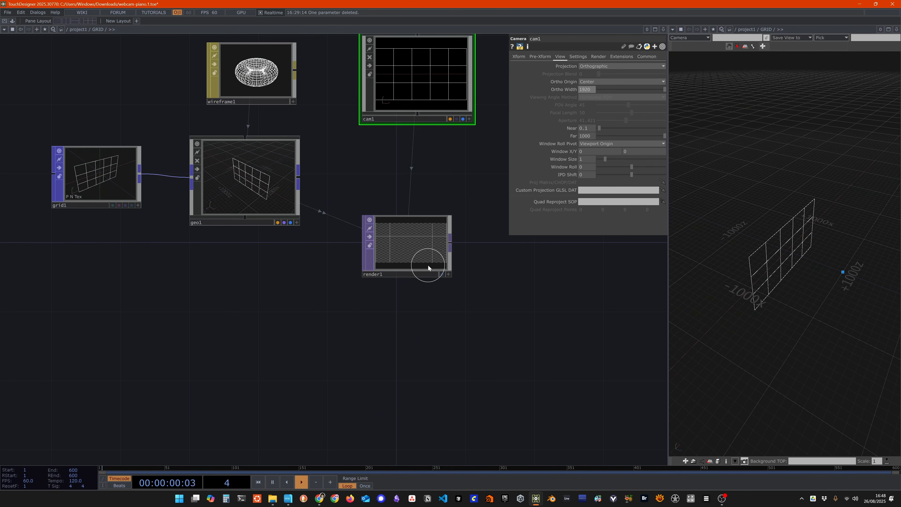
pyautogui.rightClick(94, 29)
pyautogui.click(110, 4)
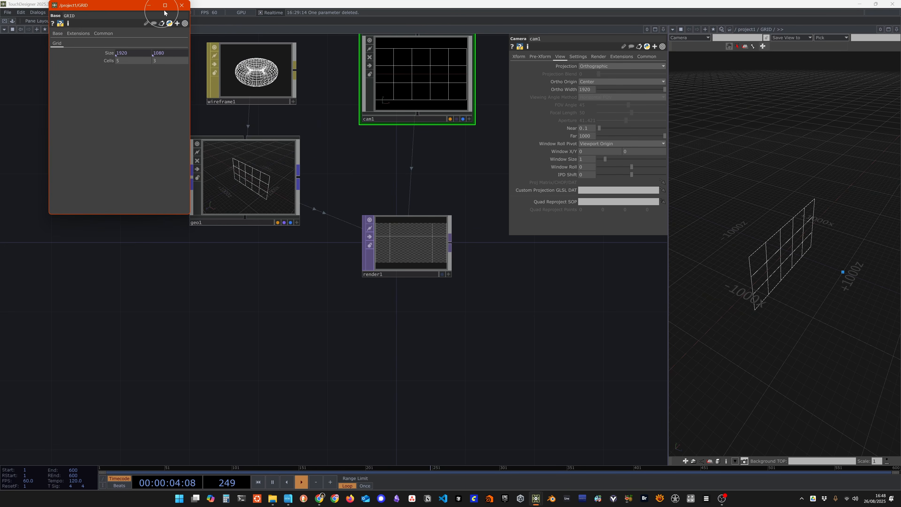
pyautogui.click(183, 4)
# Link cam1's Ortho Width to grid1's X Size by copying that parameter and pasting it as a reference.
pyautogui.click(104, 185)
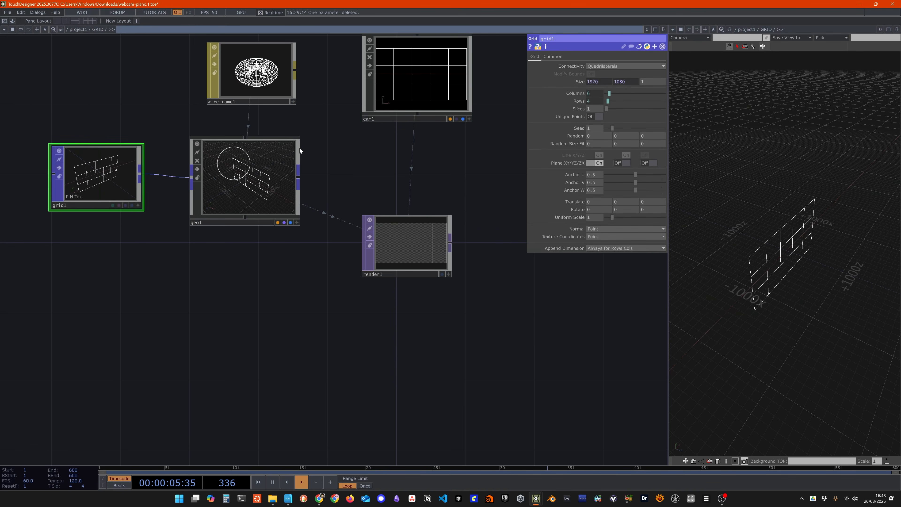
pyautogui.click(533, 81)
pyautogui.rightClick(537, 90)
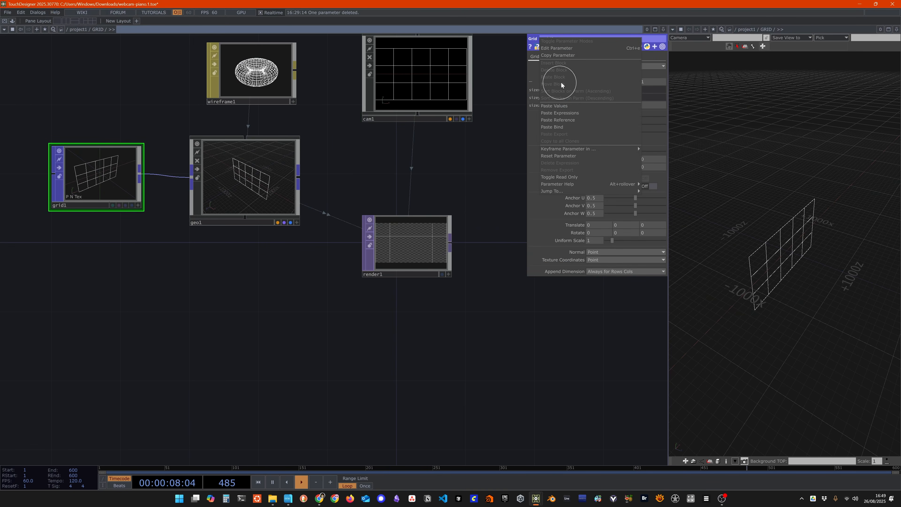
pyautogui.click(563, 55)
pyautogui.click(425, 242)
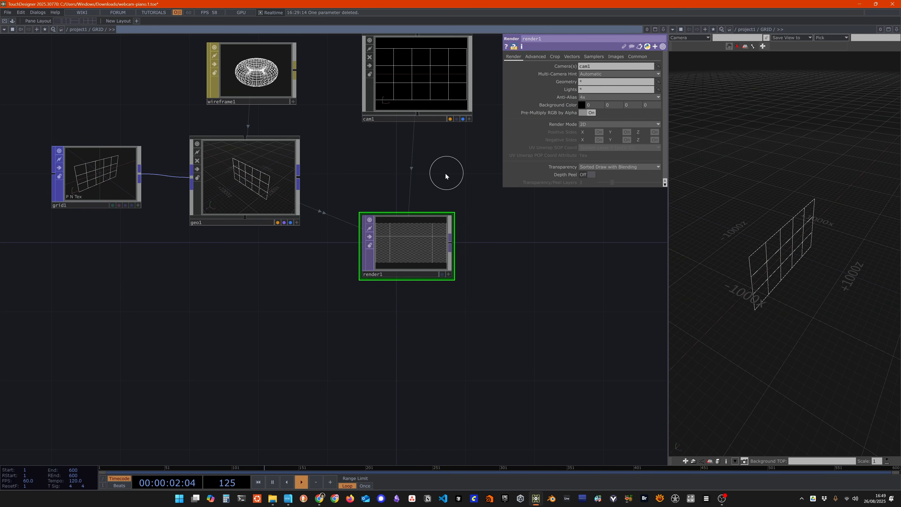
pyautogui.moveTo(487, 178); pyautogui.dragTo(460, 230)
pyautogui.click(410, 116)
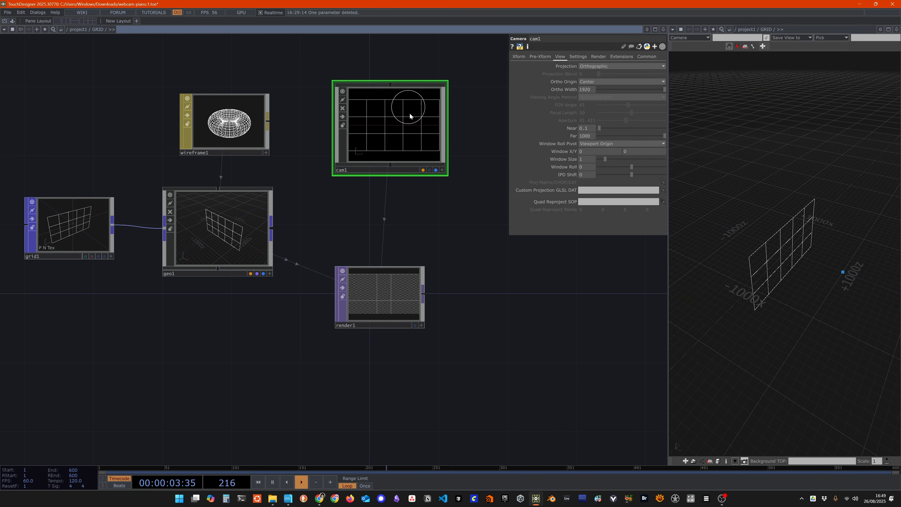
pyautogui.rightClick(561, 92)
pyautogui.click(581, 130)
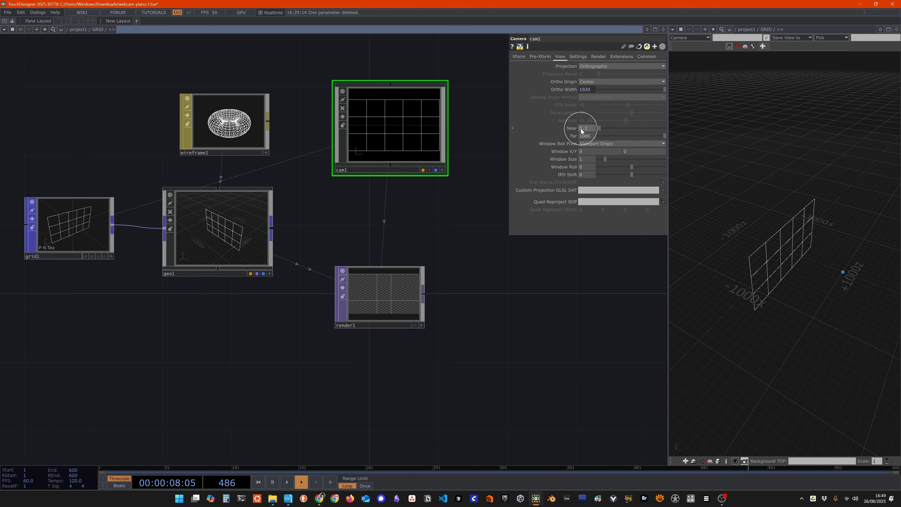
# Set cam1's Translate Z to 500, trying 100 first.
pyautogui.click(518, 59)
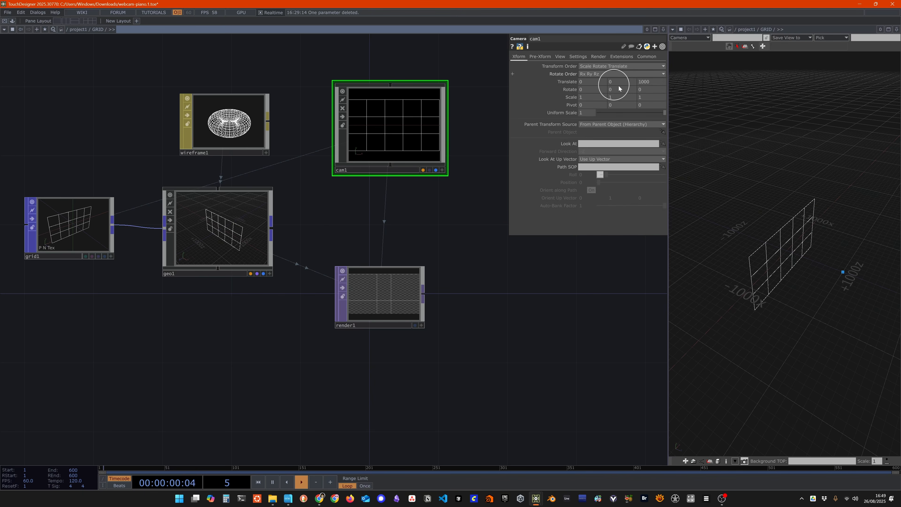
pyautogui.moveTo(654, 82); pyautogui.dragTo(591, 72)
pyautogui.write('100')
pyautogui.press('Return')
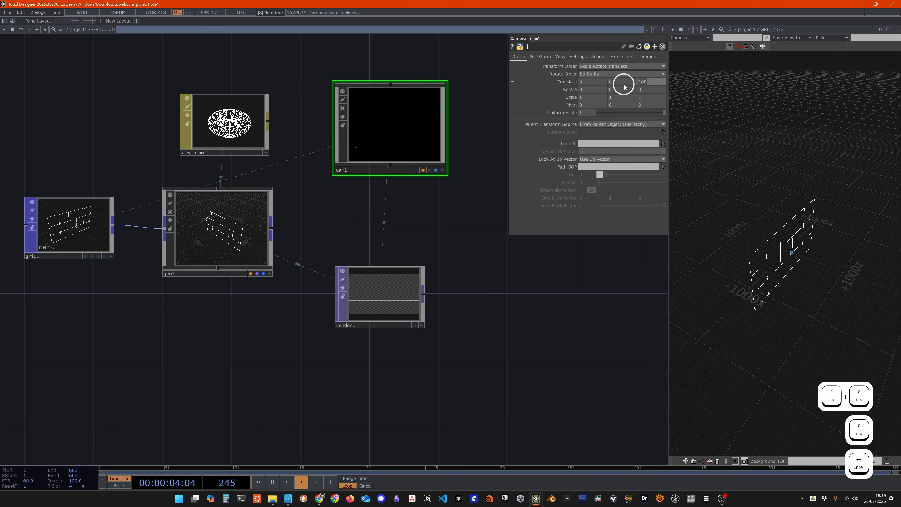
pyautogui.write('500')
pyautogui.press('Return')
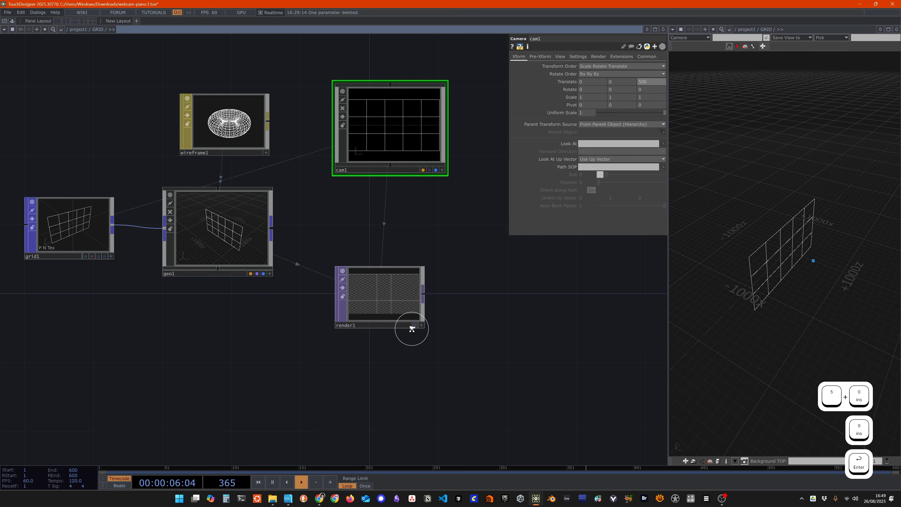
# Set the GRID component's Size width to 640 and check the grid in render1.
pyautogui.scroll(3, 411, 329)
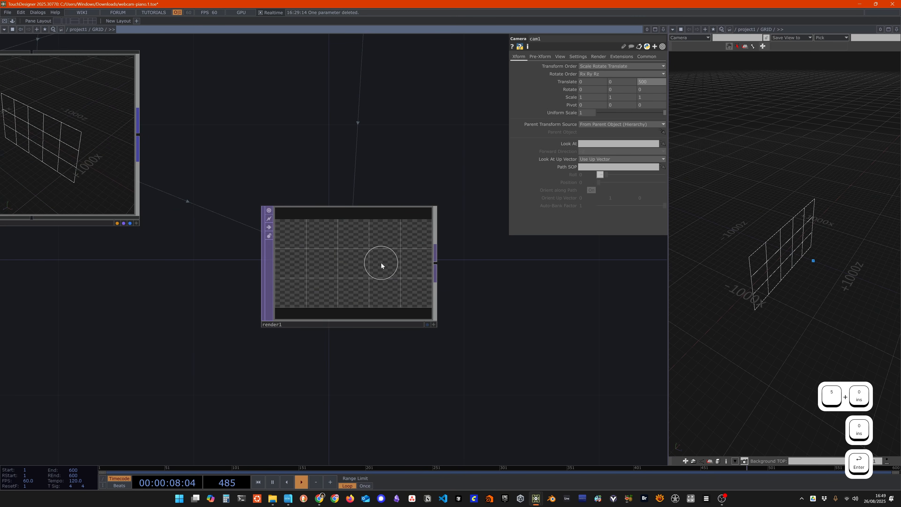
pyautogui.scroll(-3, 369, 258)
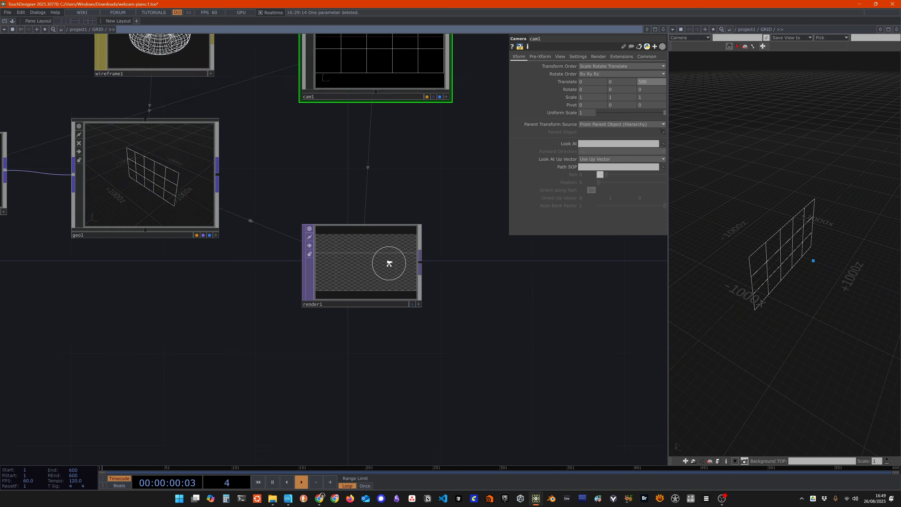
pyautogui.rightClick(102, 32)
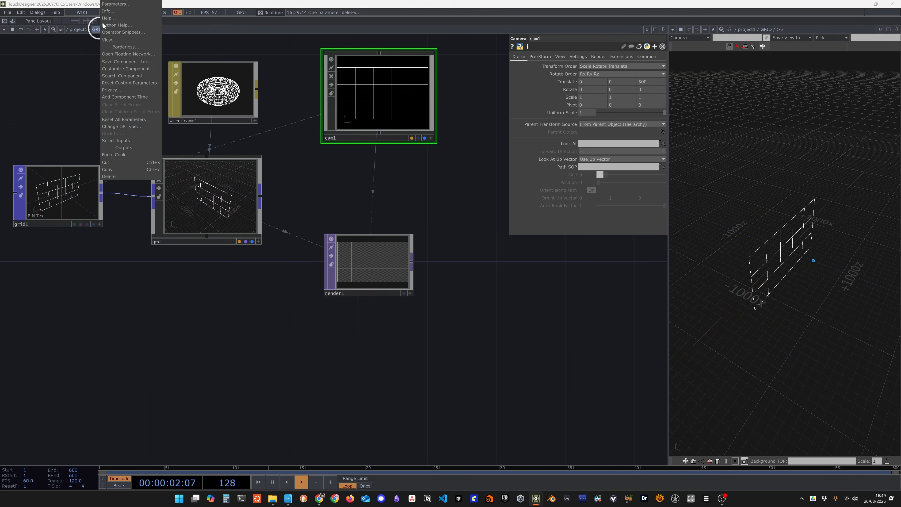
pyautogui.click(134, 57)
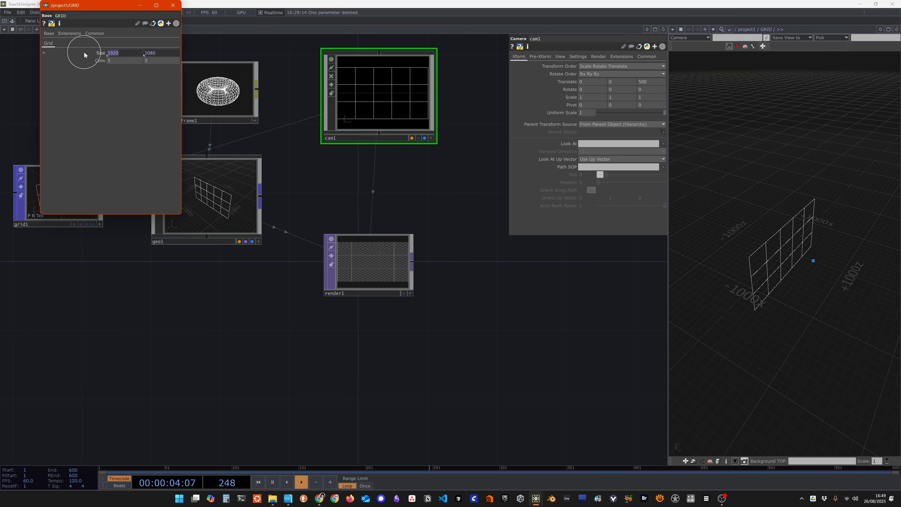
pyautogui.write('640')
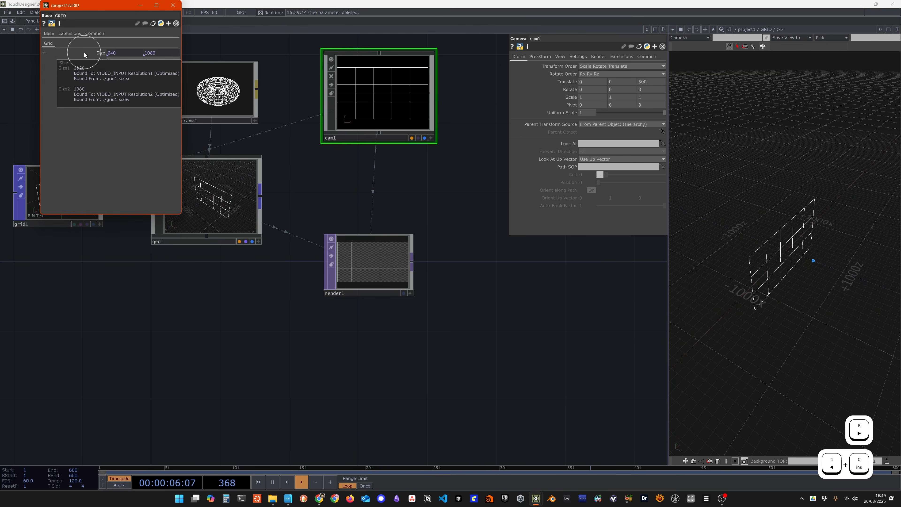
pyautogui.press('Return')
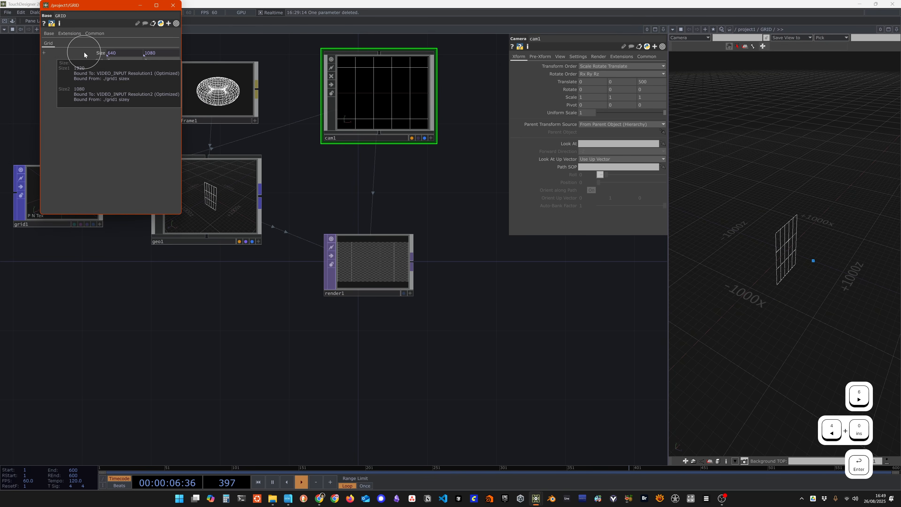
pyautogui.click(173, 6)
pyautogui.scroll(2, 383, 312)
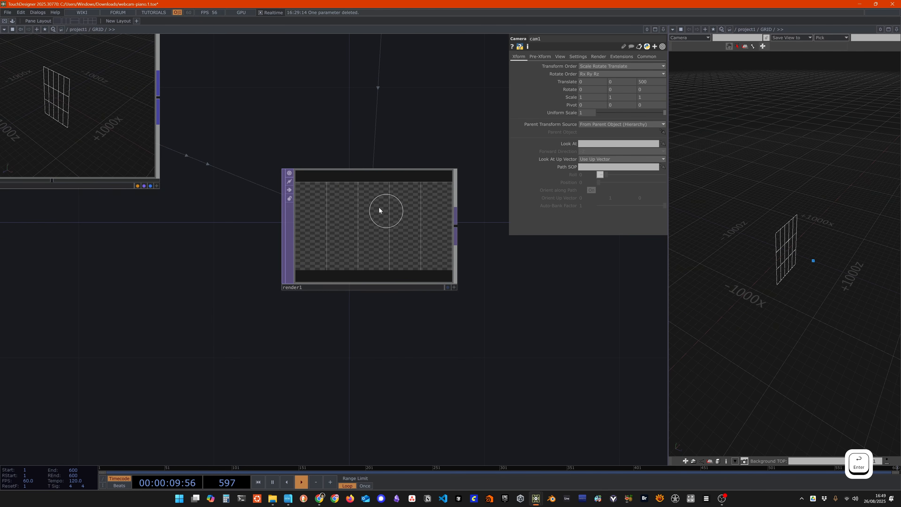
pyautogui.scroll(-4, 361, 336)
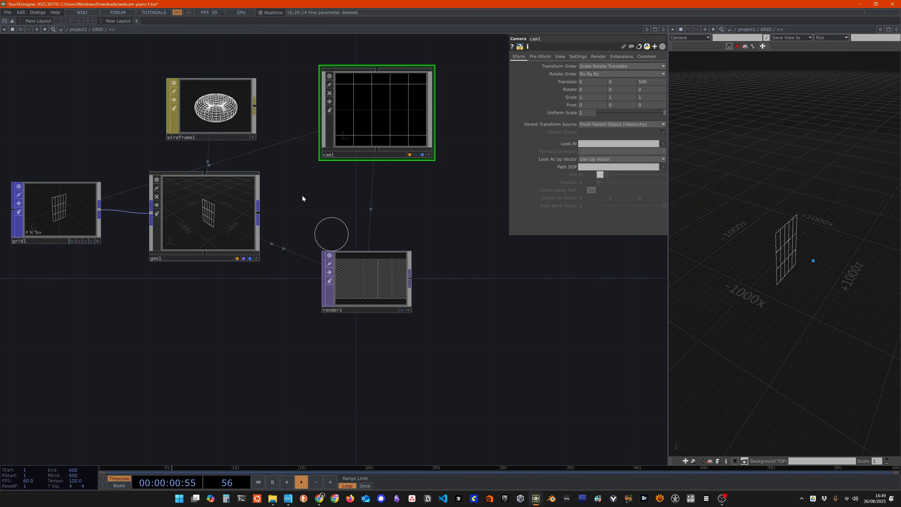
# Link render1's Resolution to the GRID component's Size by copying that parameter and pasting it onto Resolution.
pyautogui.rightClick(95, 29)
pyautogui.click(108, 5)
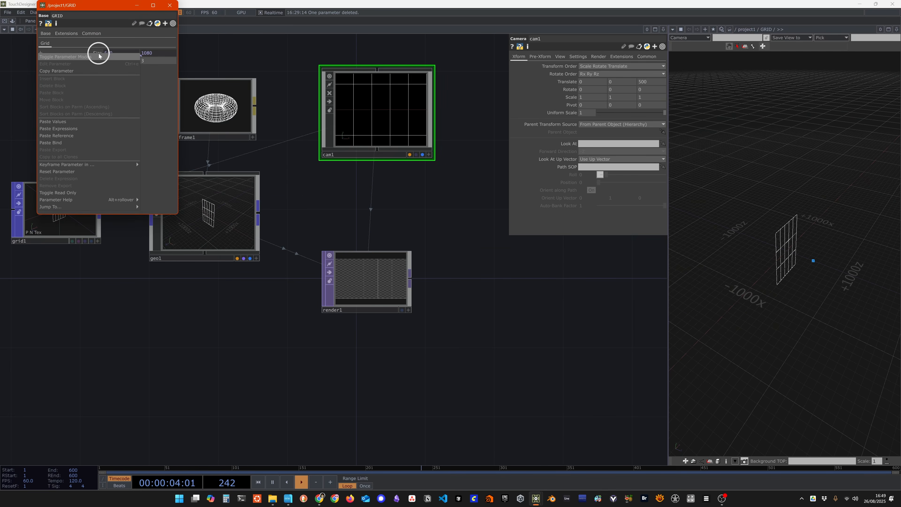
pyautogui.click(366, 295)
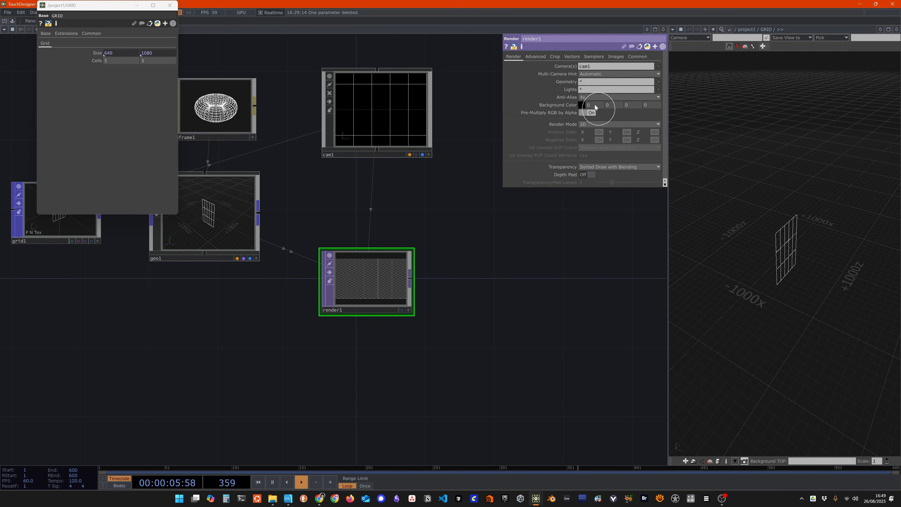
pyautogui.click(535, 57)
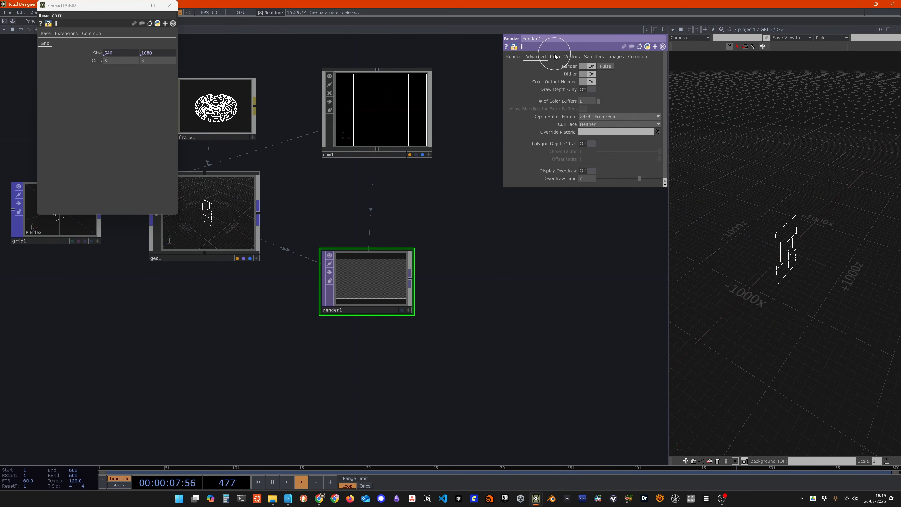
pyautogui.click(512, 57)
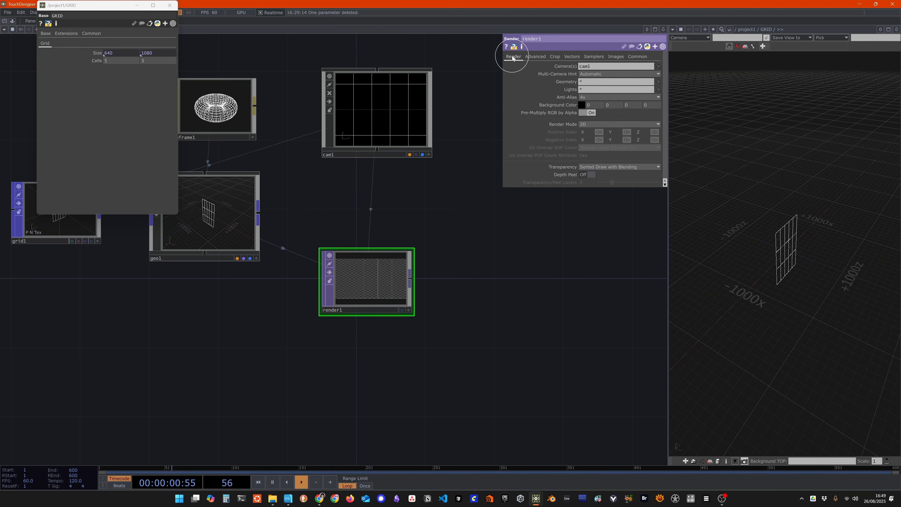
pyautogui.click(638, 57)
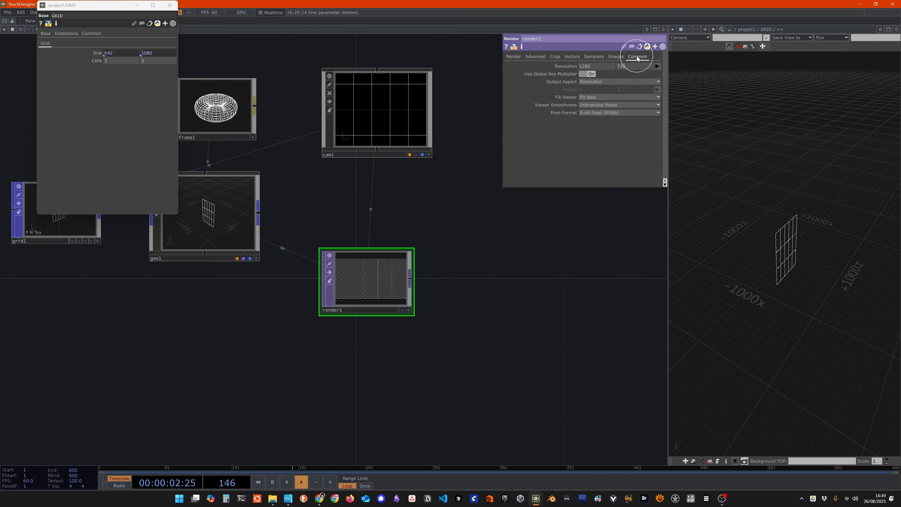
pyautogui.rightClick(572, 67)
pyautogui.click(592, 100)
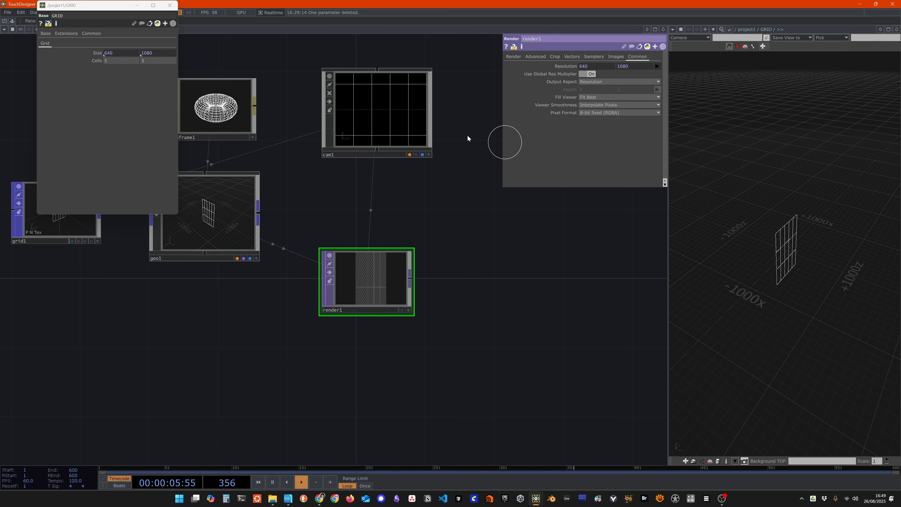
pyautogui.click(169, 5)
# Examine the grid's proportions and framing in render1 and select cam1.
pyautogui.scroll(3, 428, 306)
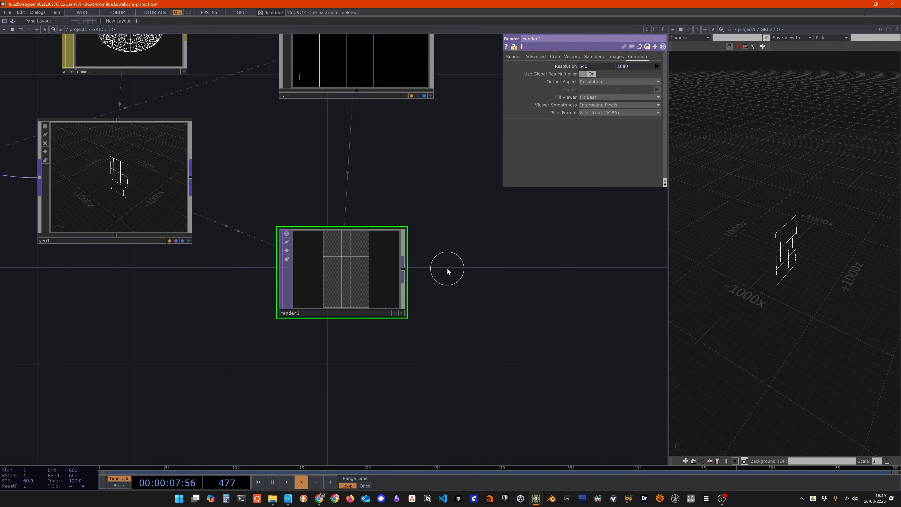
pyautogui.moveTo(448, 273); pyautogui.dragTo(603, 315)
pyautogui.moveTo(508, 316); pyautogui.dragTo(485, 316, button='middle')
pyautogui.scroll(5, 485, 316)
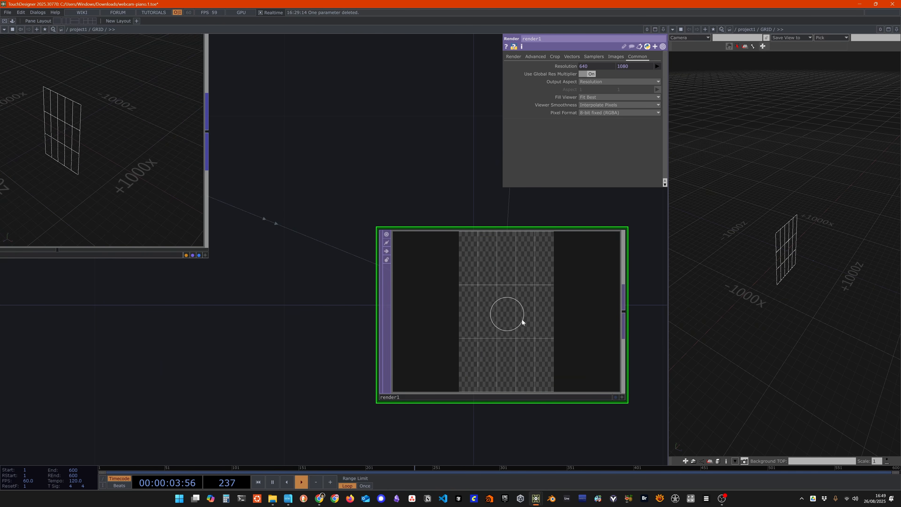
pyautogui.scroll(-10, 461, 264)
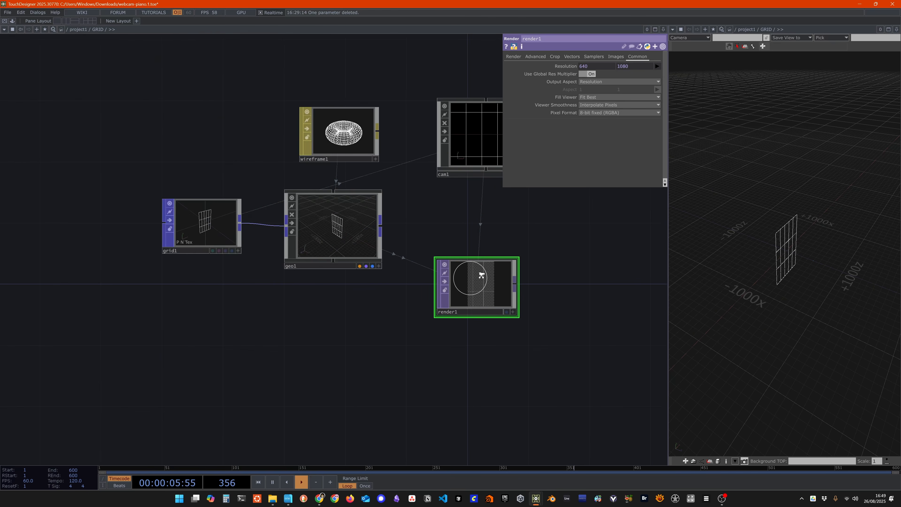
pyautogui.moveTo(522, 256); pyautogui.dragTo(442, 277)
pyautogui.click(411, 174)
pyautogui.scroll(3, 484, 331)
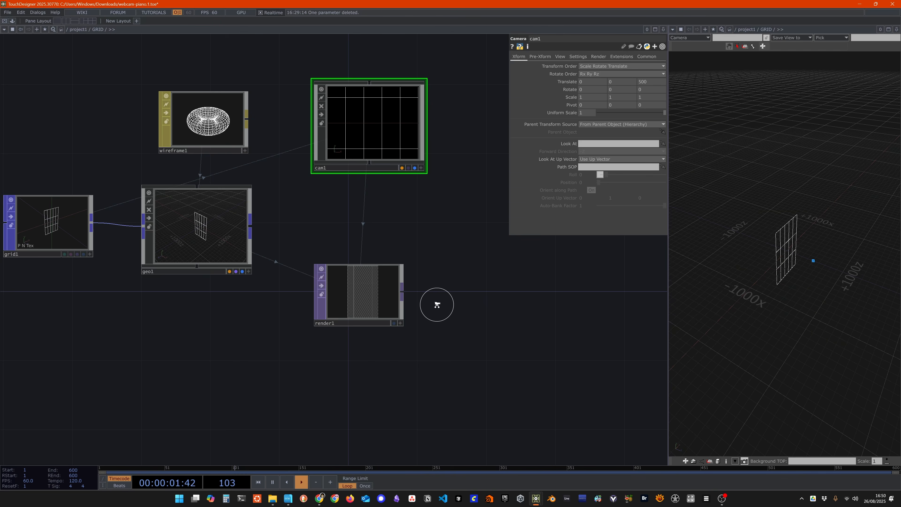
pyautogui.scroll(2, 437, 304)
pyautogui.scroll(2, 444, 302)
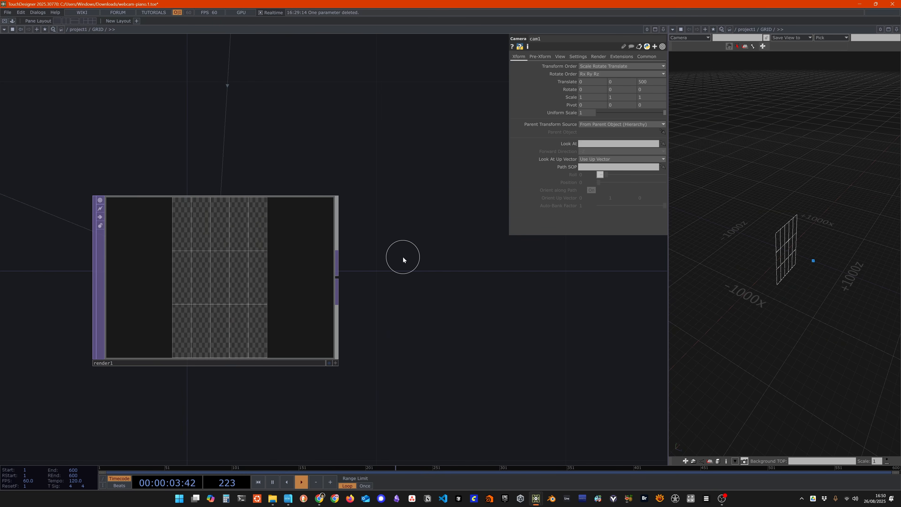
pyautogui.moveTo(402, 256); pyautogui.dragTo(478, 291)
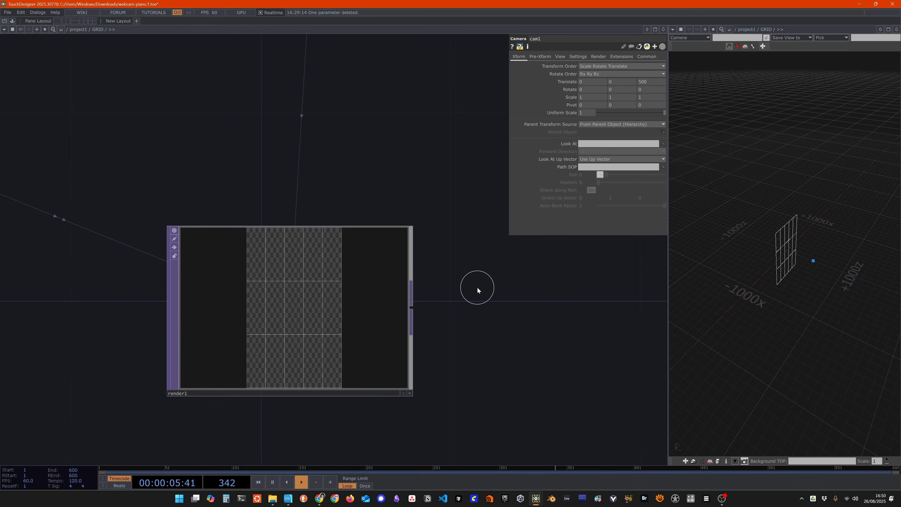
# Switch to the Chrome browser and search the web for "orthographic projection" in a new tab.
pyautogui.click(319, 499)
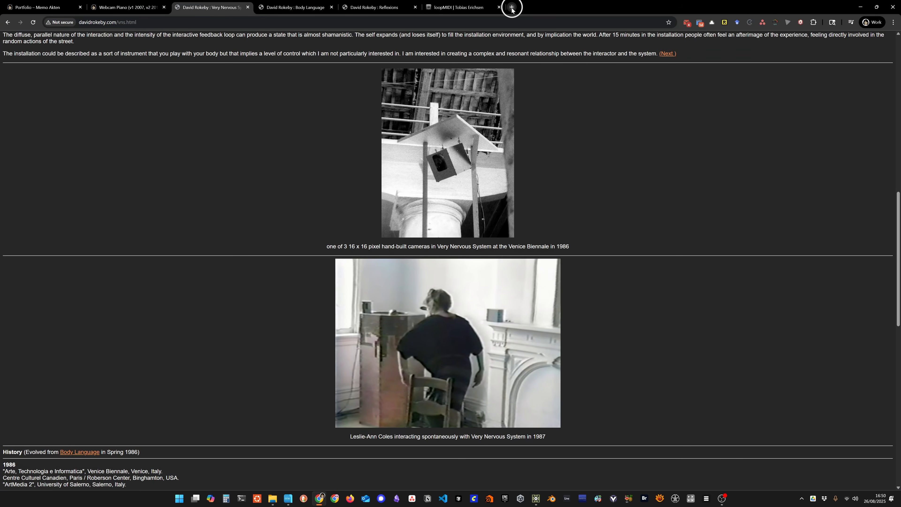
pyautogui.click(512, 7)
pyautogui.write('orthographic projecrt')
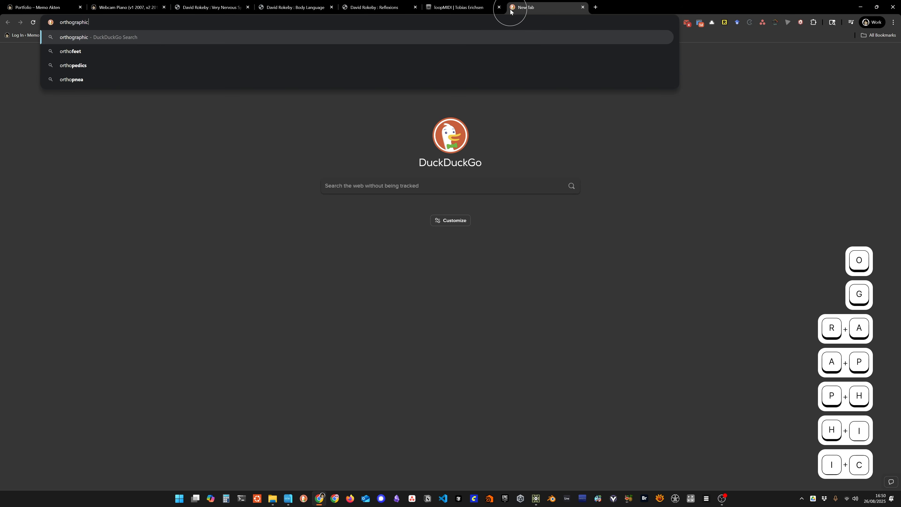
pyautogui.press('BackSpace')
pyautogui.press('BackSpace')
pyautogui.write('tion')
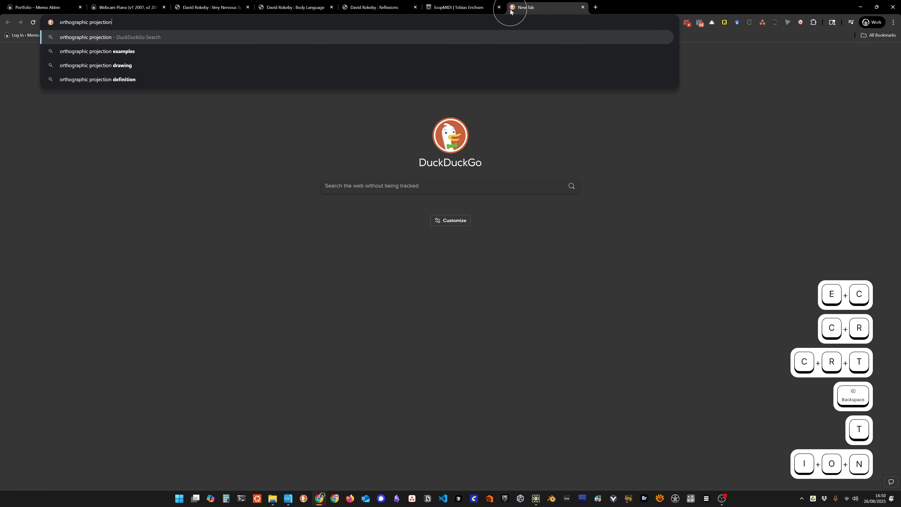
pyautogui.press('Return')
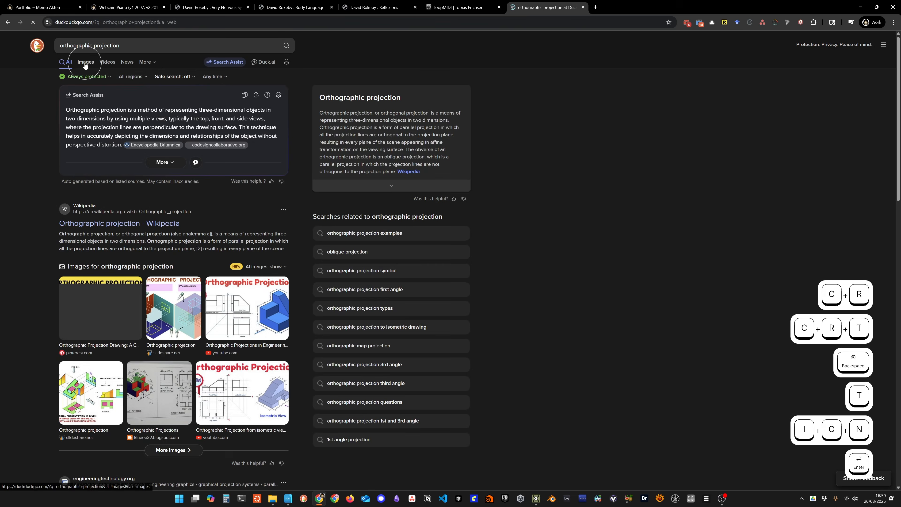
# Show the image results and enlarge the Orthographic Projections drawing of the blue stepped block.
pyautogui.click(85, 63)
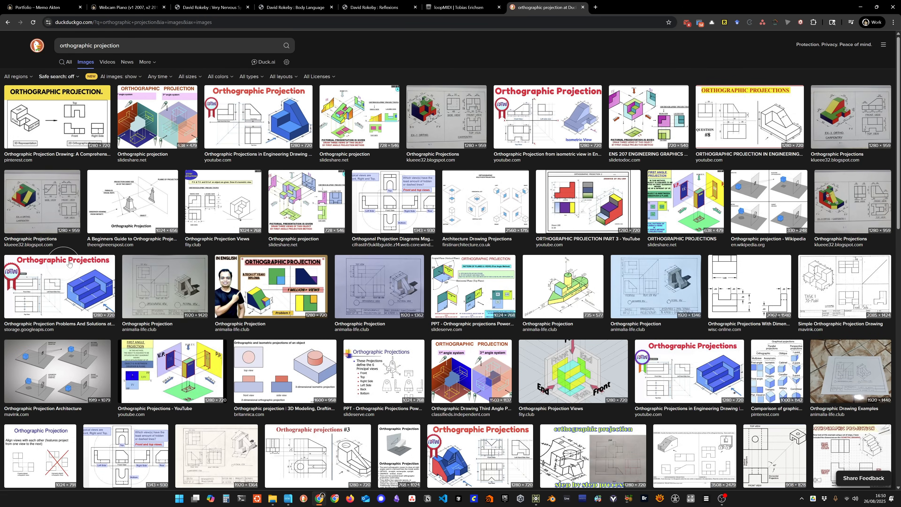
pyautogui.click(89, 286)
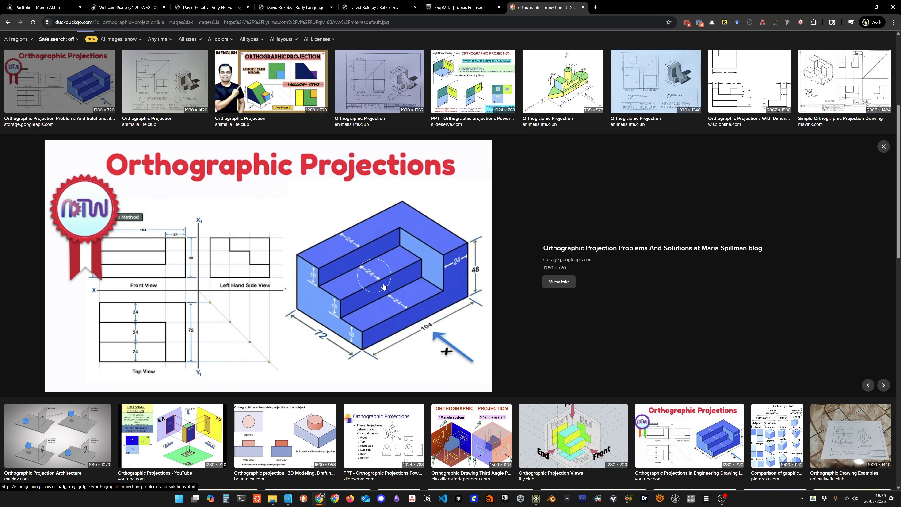
pyautogui.scroll(5, 383, 285)
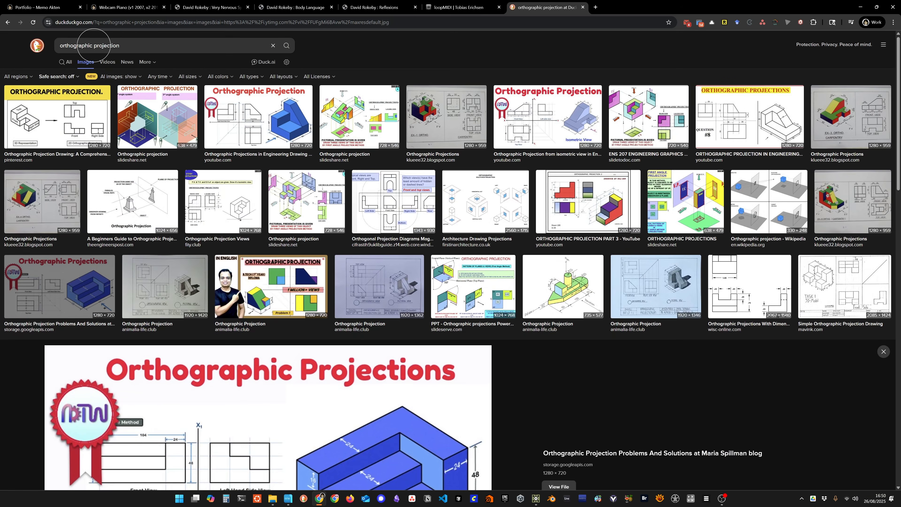
# Search images for "orthographic vs perspective projection" and enlarge the side-by-side grey cube comparison.
pyautogui.click(93, 46)
pyautogui.write('vs perspectiv')
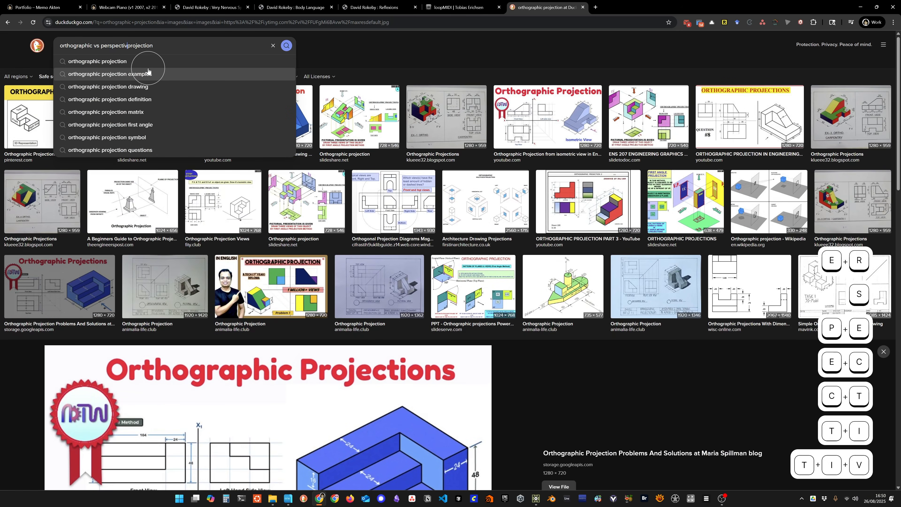
pyautogui.write('e')
pyautogui.press('Return')
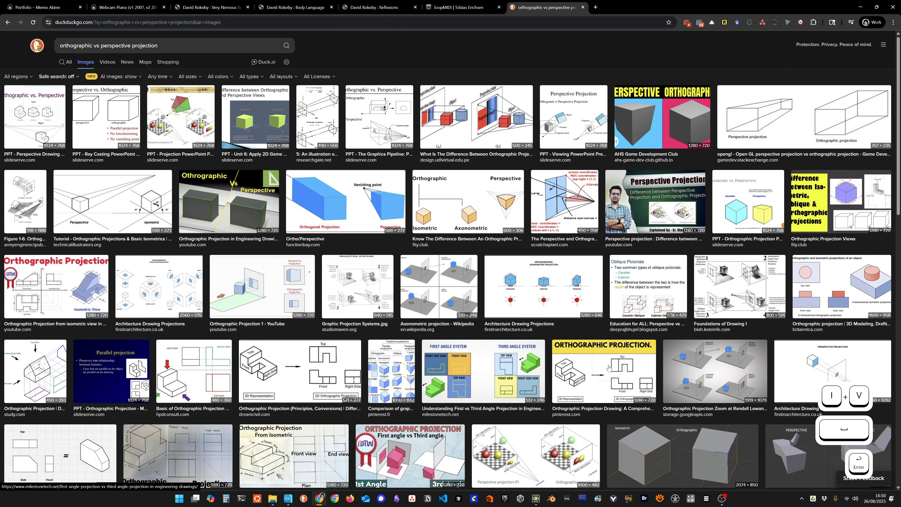
pyautogui.click(671, 120)
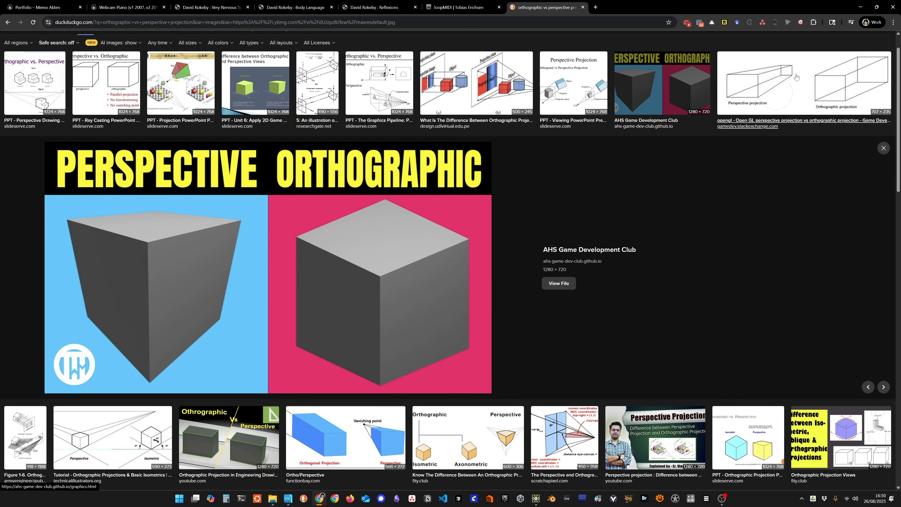
# Return to TouchDesigner, set cam1's Projection to Perspective and inspect the grid in render1.
pyautogui.click(877, 7)
pyautogui.click(861, 10)
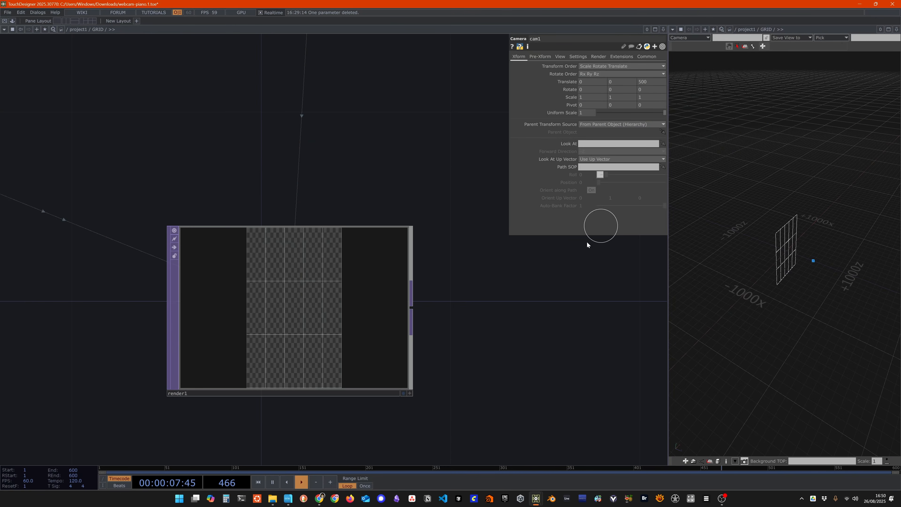
pyautogui.scroll(-4, 463, 391)
pyautogui.moveTo(547, 342); pyautogui.dragTo(517, 341)
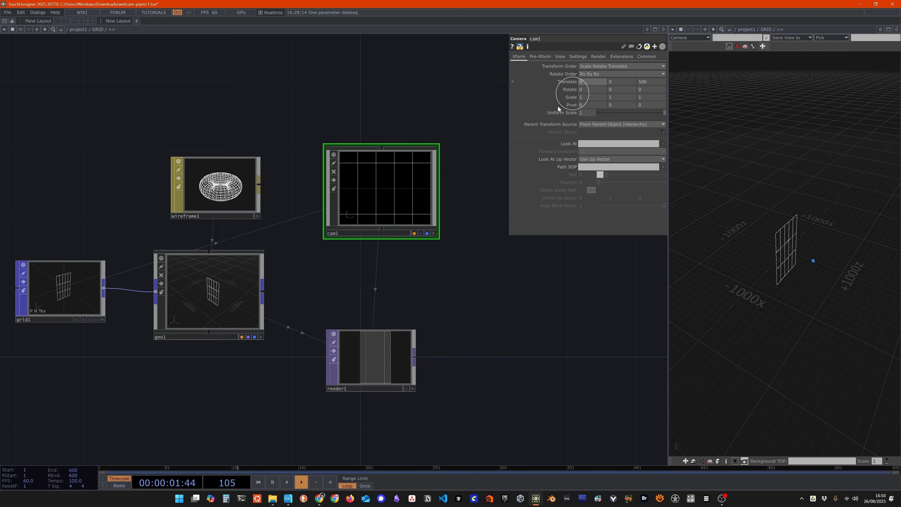
pyautogui.click(560, 57)
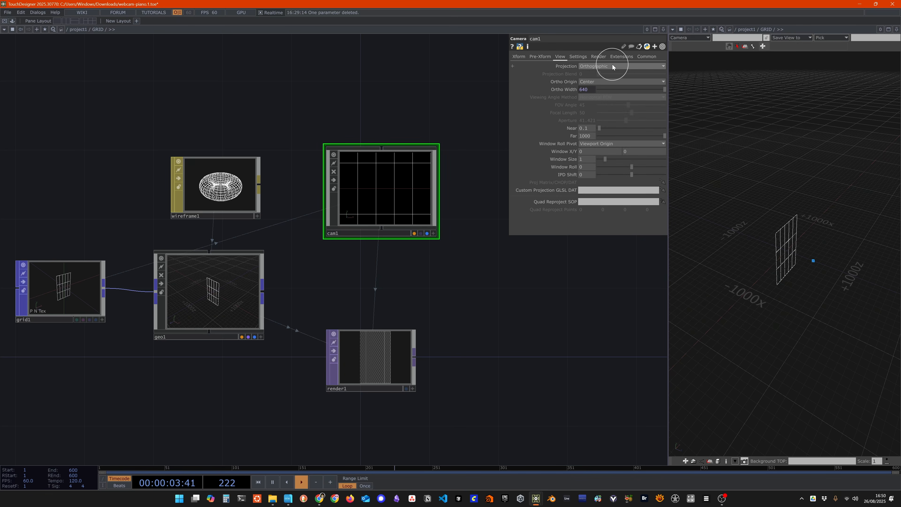
pyautogui.click(597, 67)
pyautogui.click(600, 74)
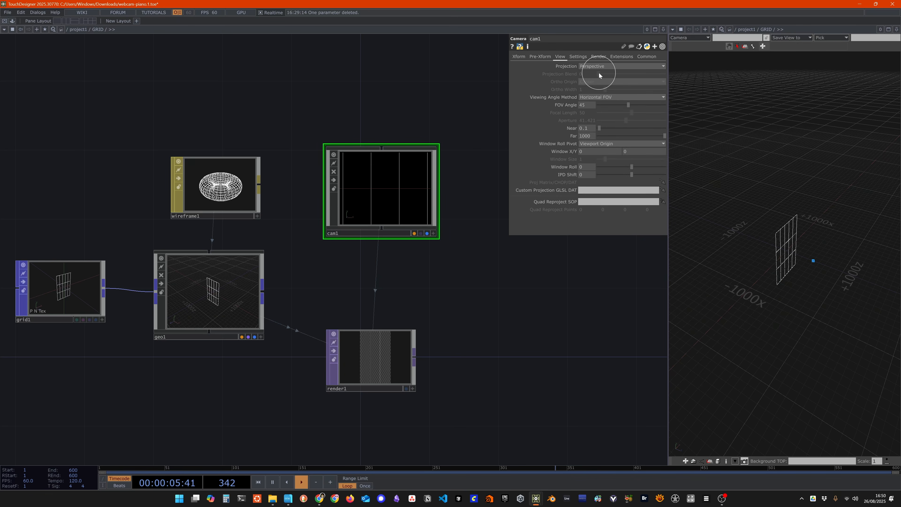
pyautogui.scroll(3, 484, 375)
pyautogui.scroll(-1, 467, 359)
pyautogui.scroll(-1, 467, 359)
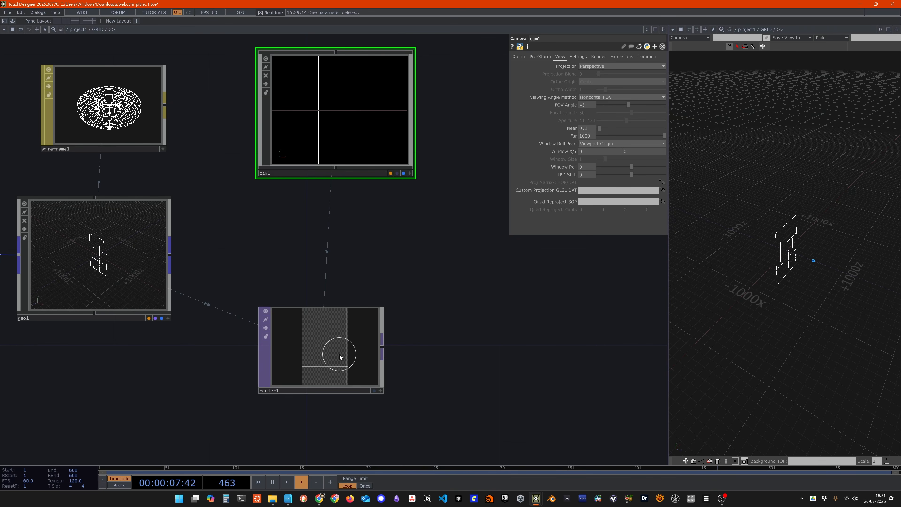
# Set cam1's FOV Angle to 90 on its perspective projection.
pyautogui.moveTo(378, 235); pyautogui.dragTo(404, 221)
pyautogui.moveTo(592, 105); pyautogui.dragTo(565, 106)
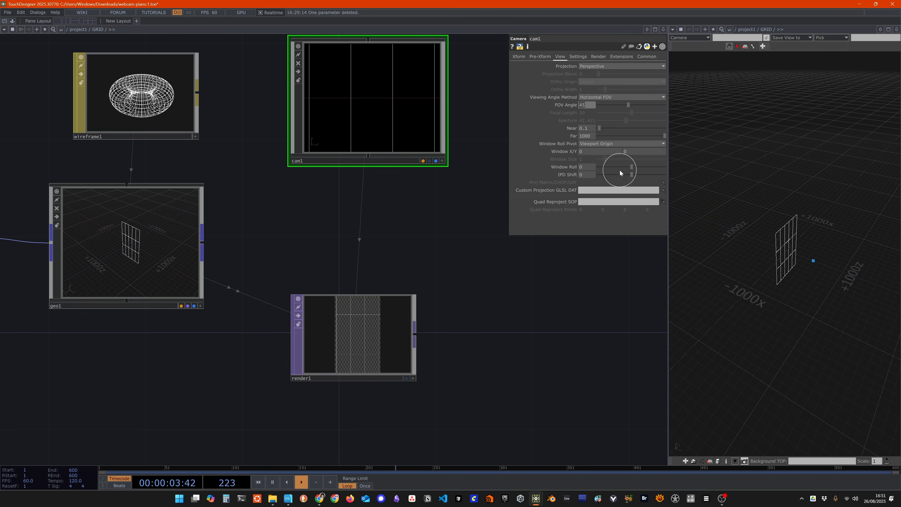
pyautogui.write('90')
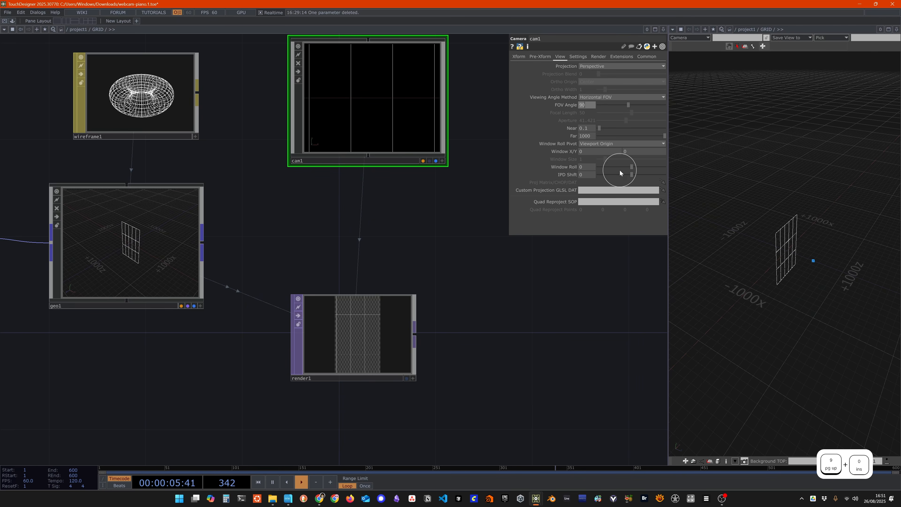
pyautogui.press('Return')
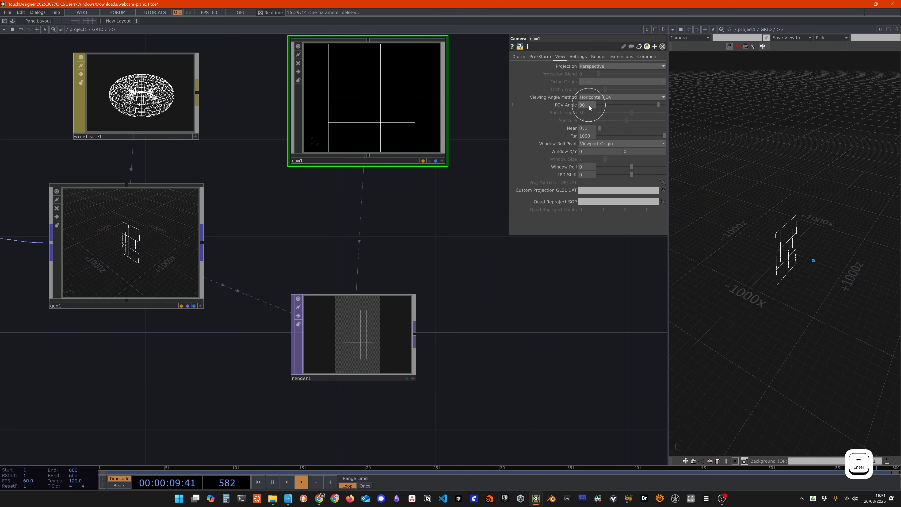
# Link cam1's Translate Z to GRID's Size1 parameter by copying it and pasting it as a reference.
pyautogui.click(520, 57)
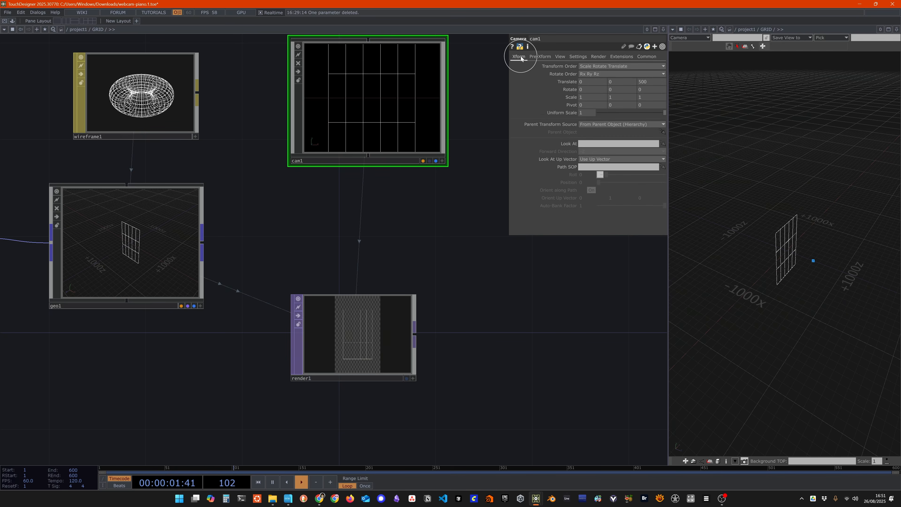
pyautogui.click(645, 82)
pyautogui.click(647, 83)
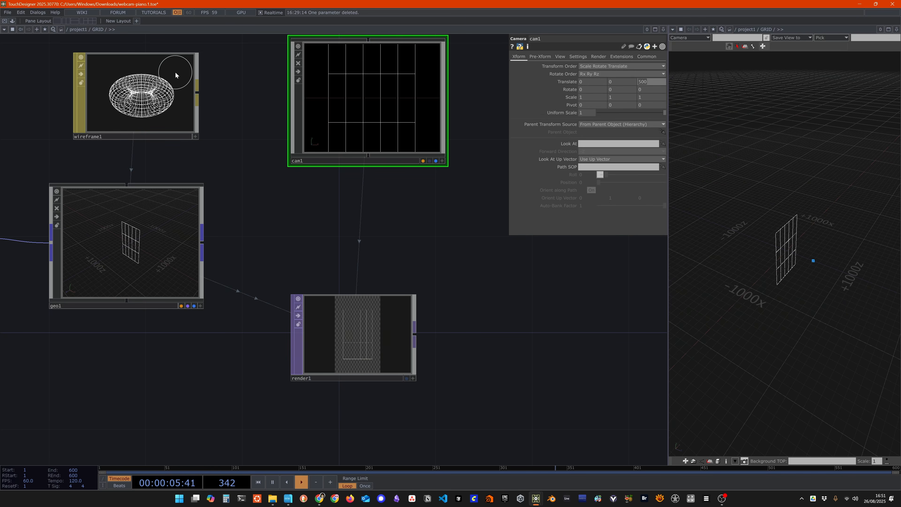
pyautogui.rightClick(98, 29)
pyautogui.click(117, 12)
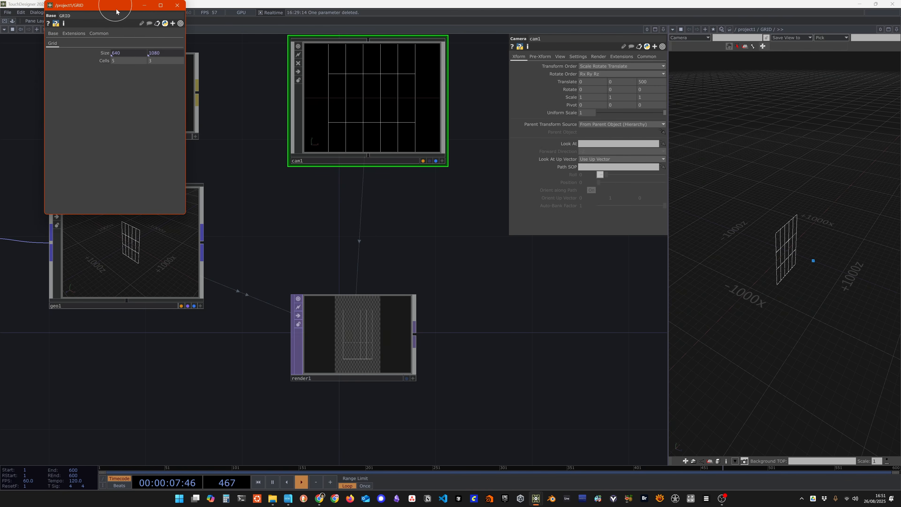
pyautogui.click(48, 53)
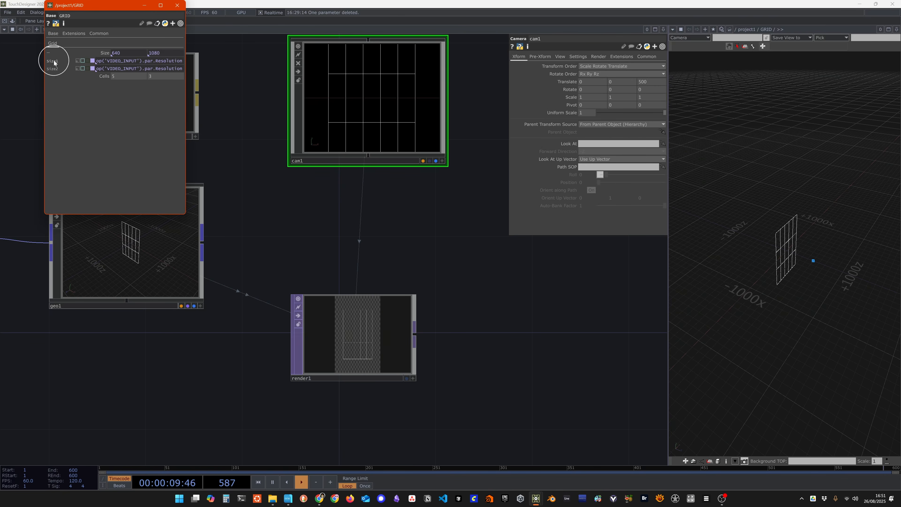
pyautogui.rightClick(54, 61)
pyautogui.click(68, 47)
pyautogui.rightClick(643, 82)
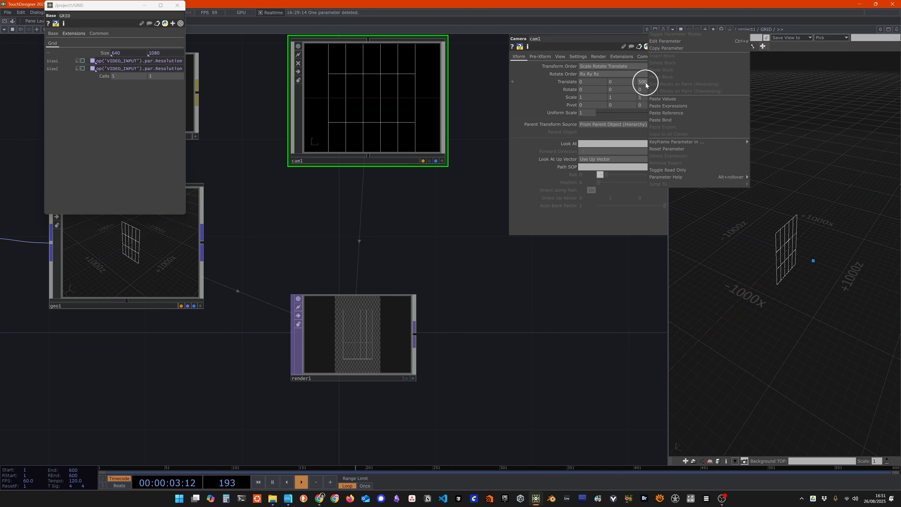
pyautogui.click(672, 113)
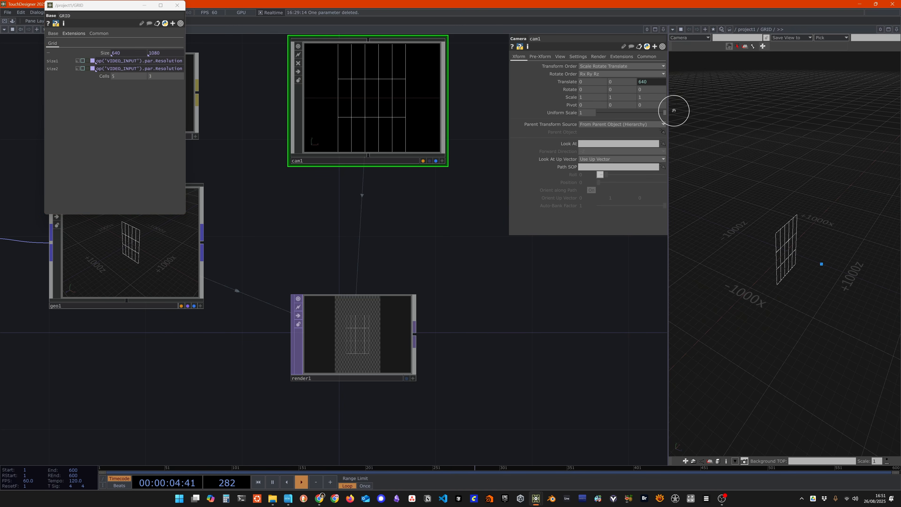
pyautogui.click(182, 5)
# Change cam1's Translate Z expression to parent().par.Size1/2.
pyautogui.click(512, 81)
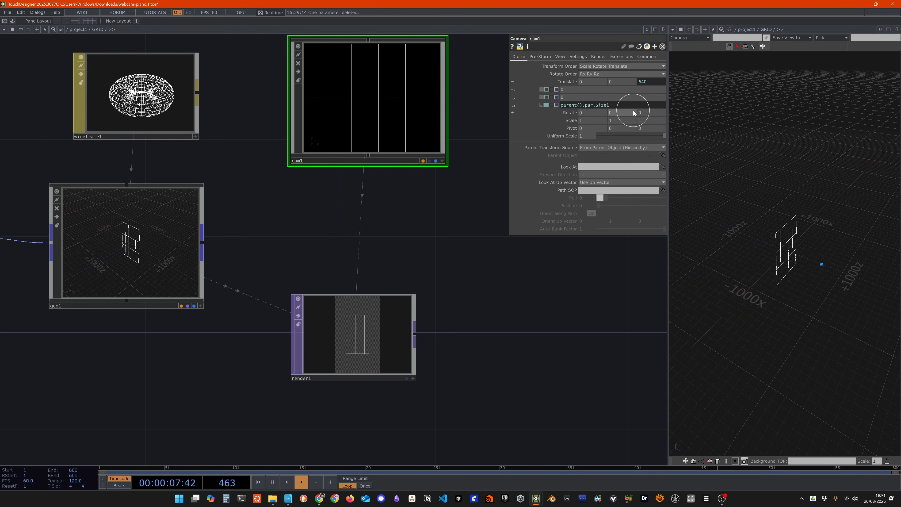
pyautogui.click(636, 105)
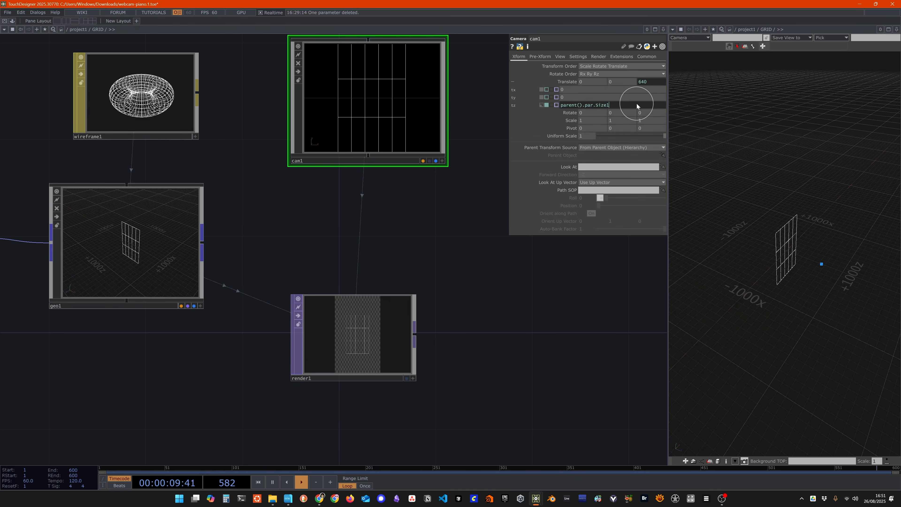
pyautogui.write('/2')
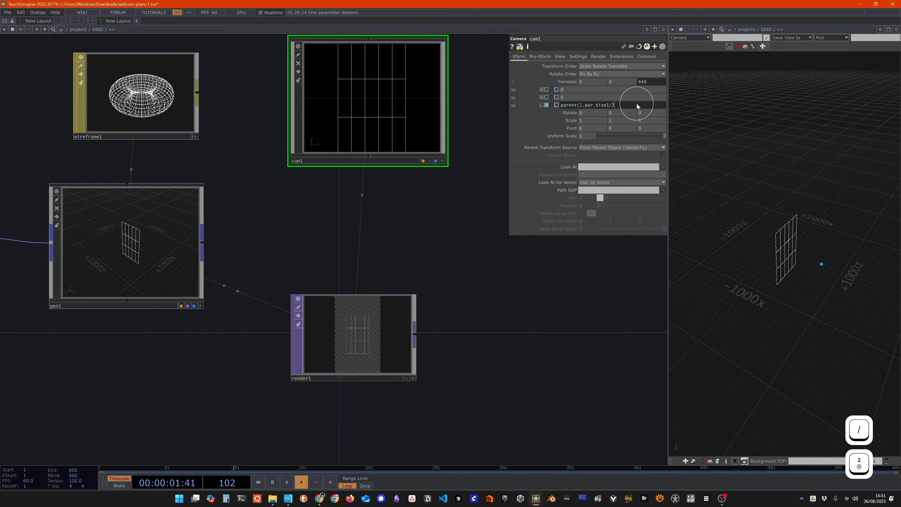
pyautogui.press('Return')
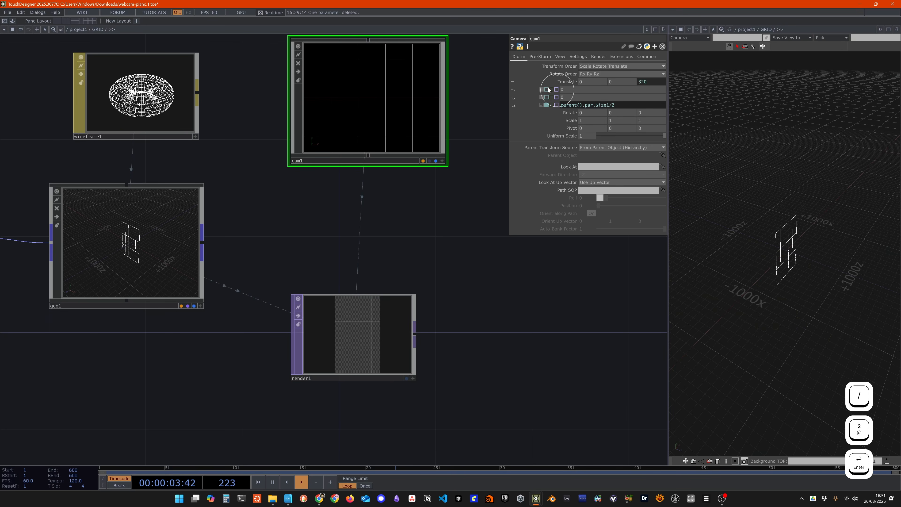
pyautogui.click(513, 82)
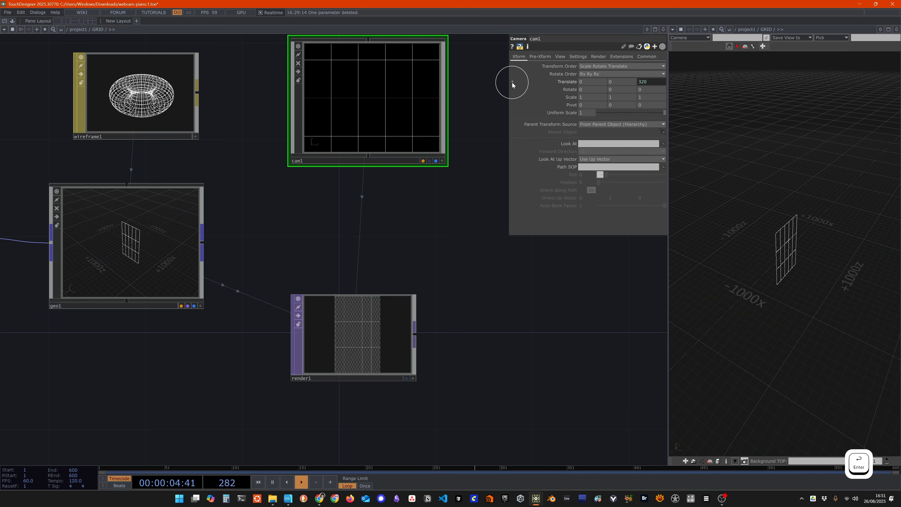
pyautogui.click(560, 57)
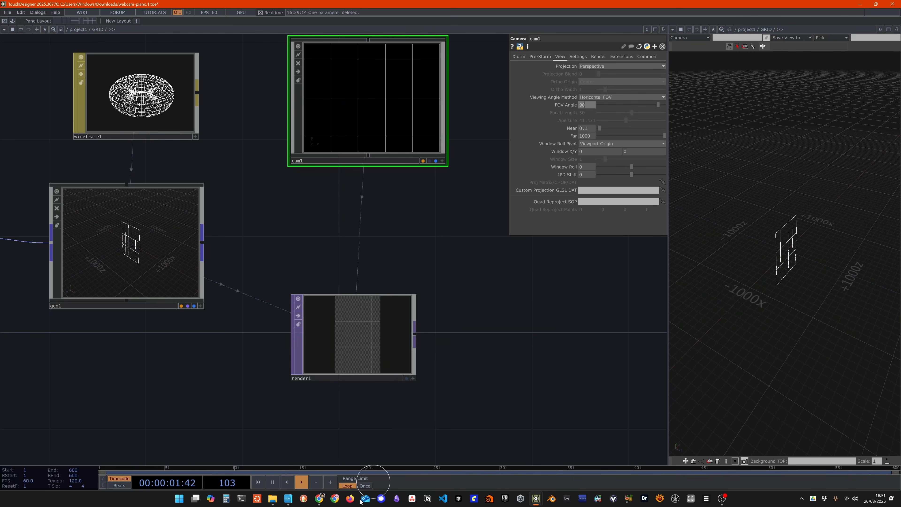
pyautogui.click(319, 500)
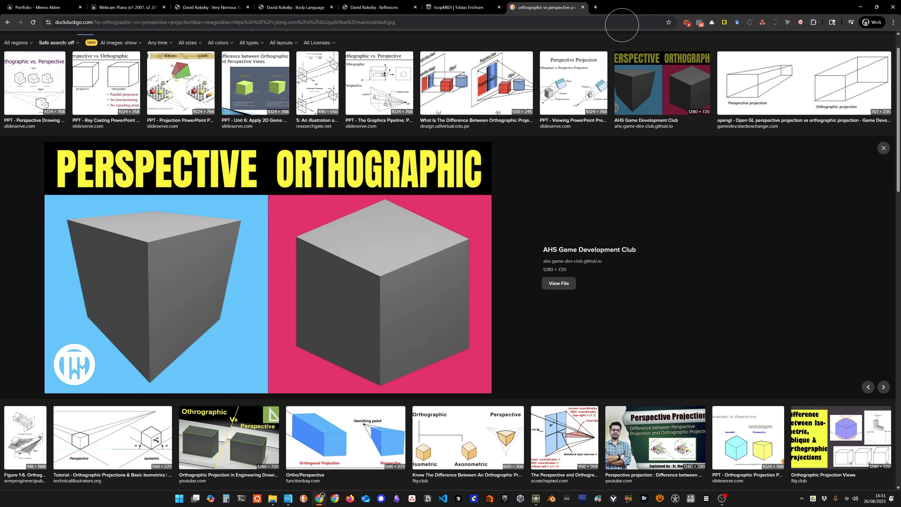
pyautogui.click(616, 22)
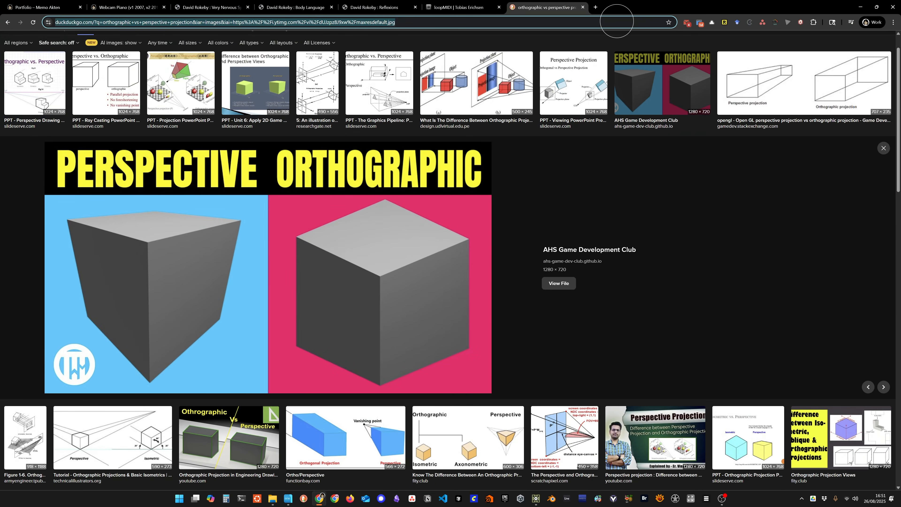
pyautogui.write('45')
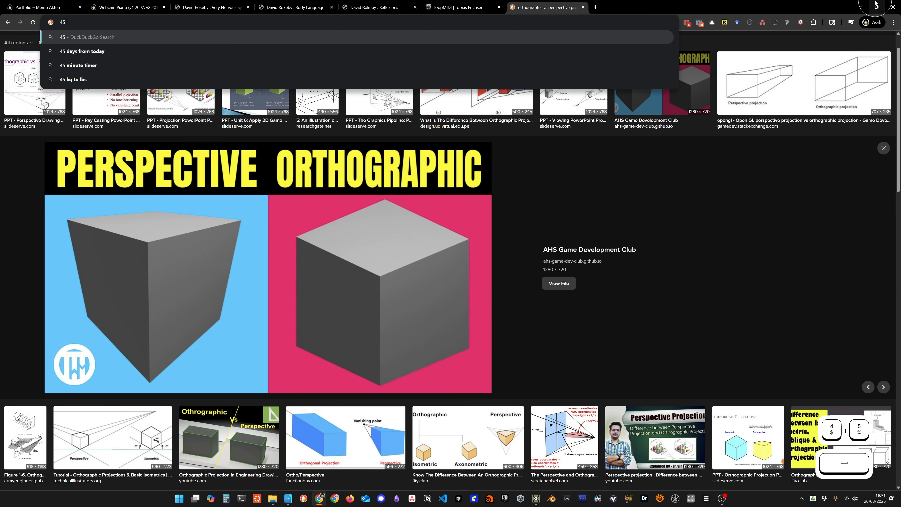
pyautogui.click(860, 7)
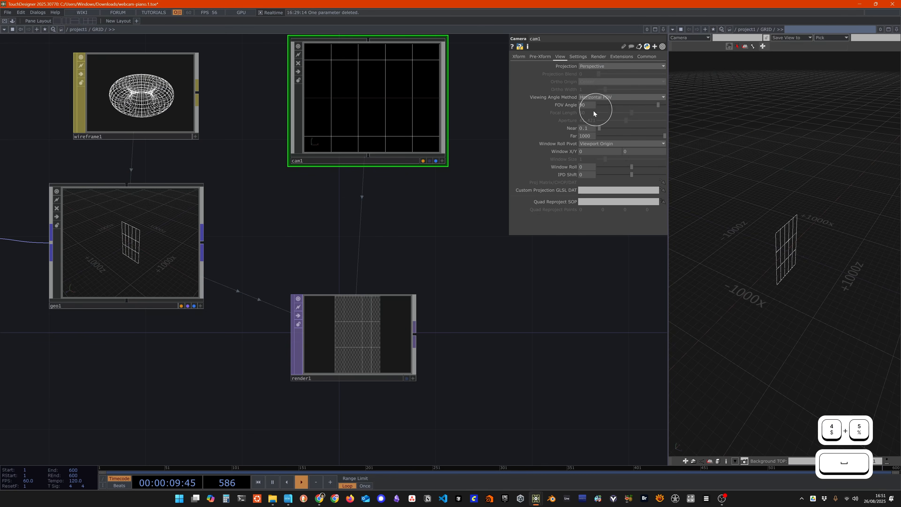
pyautogui.click(570, 105)
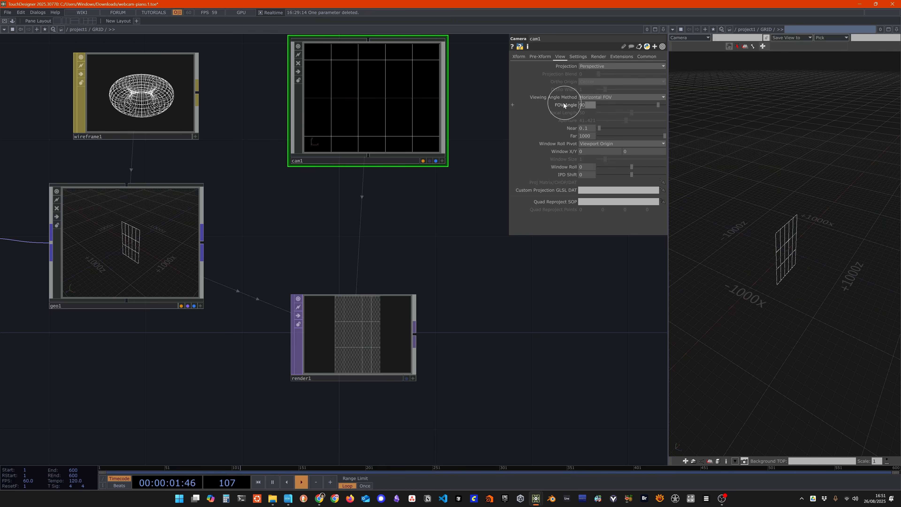
pyautogui.click(586, 106)
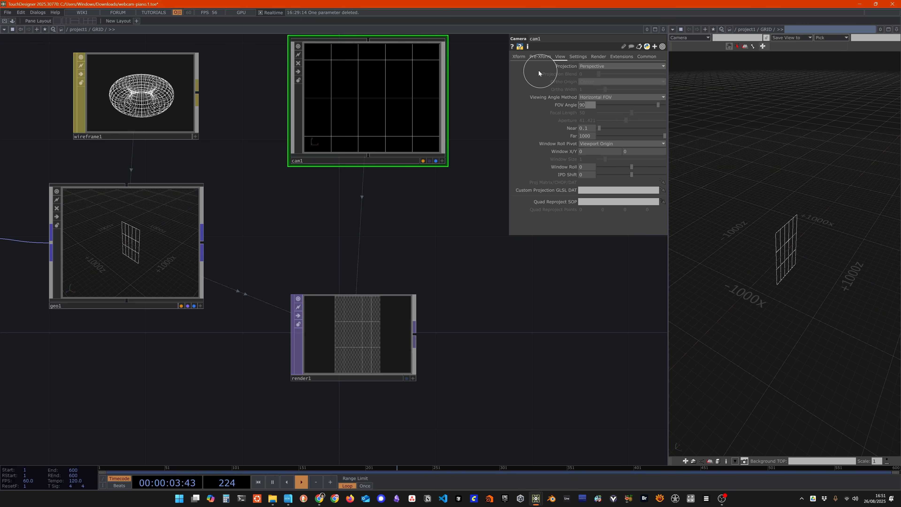
# Set the first Size value of the GRID component to 1920 and inspect the grid in render1 and the 3D view.
pyautogui.click(518, 56)
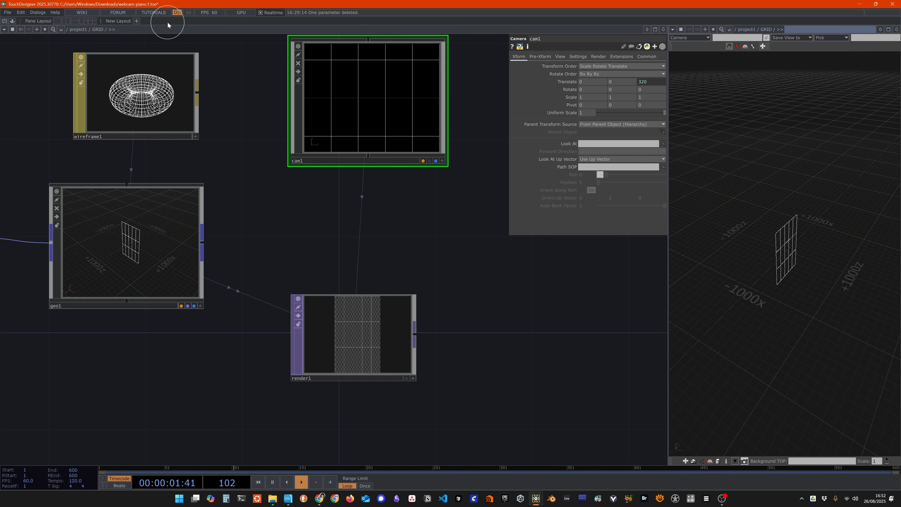
pyautogui.rightClick(100, 30)
pyautogui.click(121, 6)
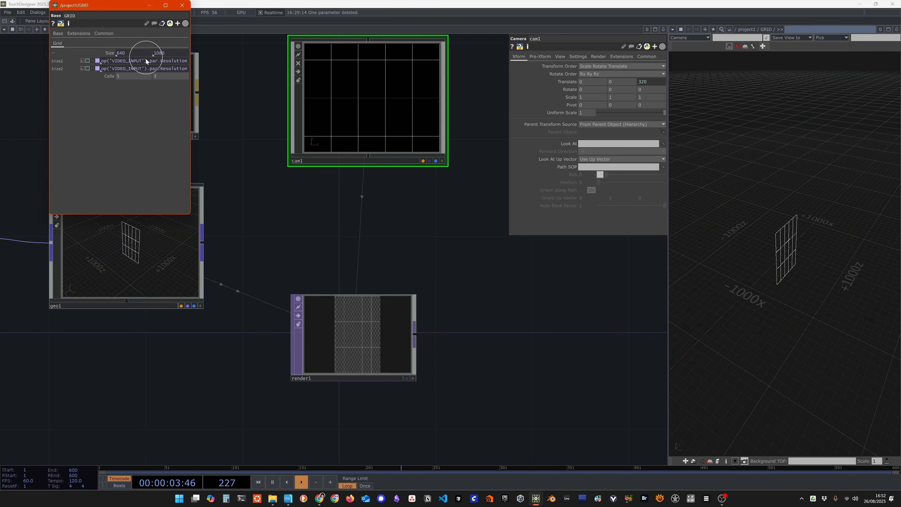
pyautogui.moveTo(136, 52); pyautogui.dragTo(100, 46)
pyautogui.write('1920')
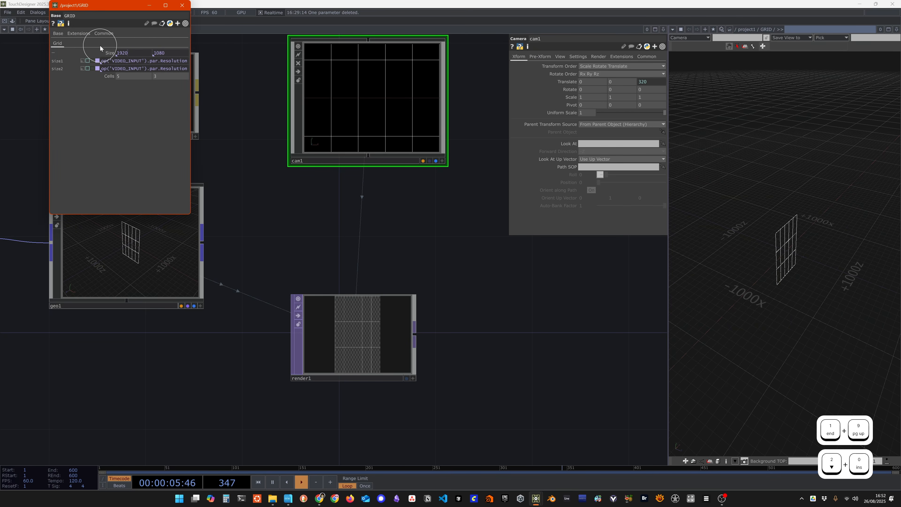
pyautogui.press('Return')
pyautogui.click(55, 53)
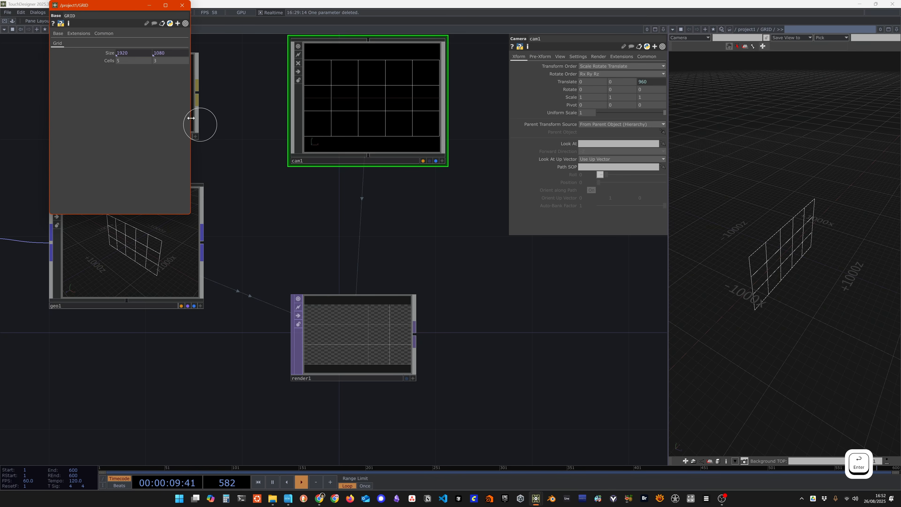
pyautogui.scroll(3, 409, 336)
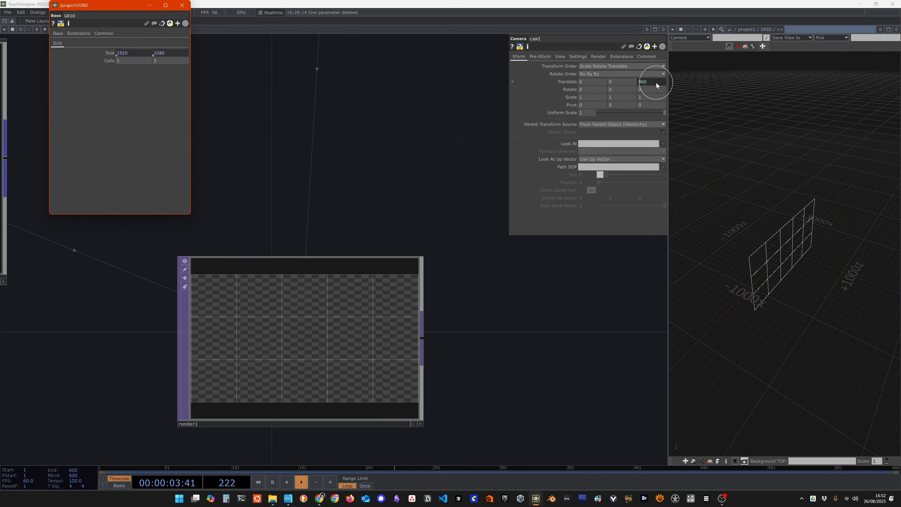
pyautogui.scroll(2, 851, 276)
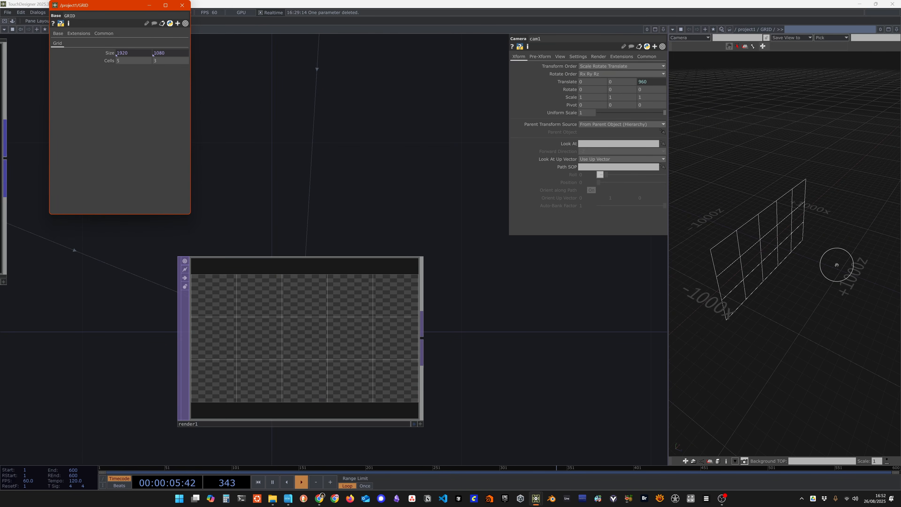
pyautogui.scroll(-1, 844, 275)
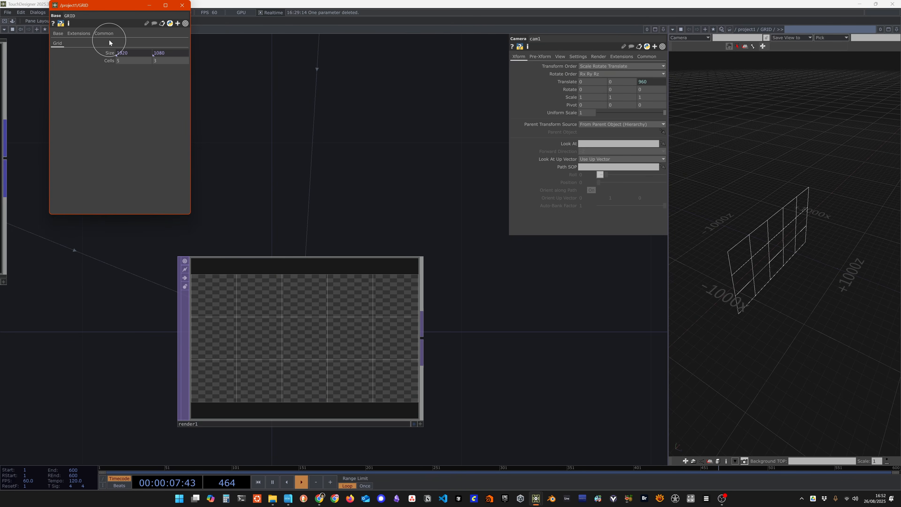
# Set the first Size value of the GRID component to 2400 and inspect the result in render1.
pyautogui.write('2048')
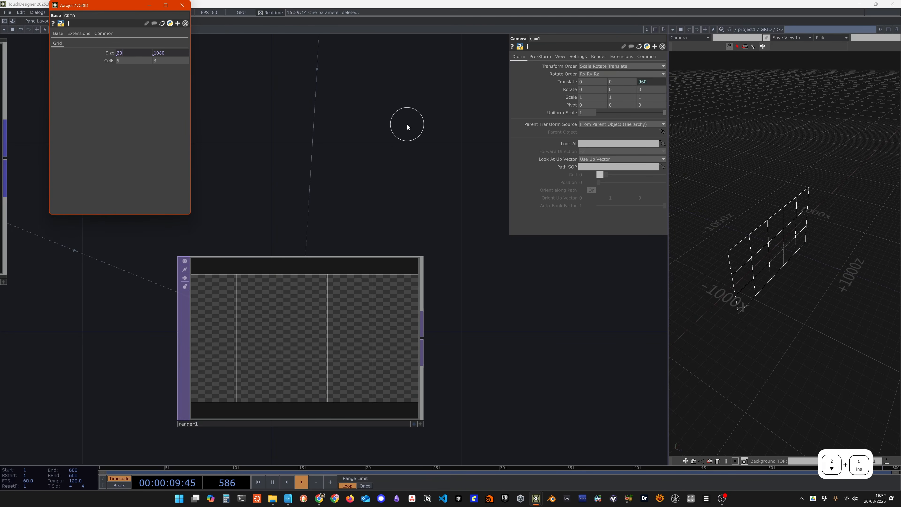
pyautogui.press('BackSpace')
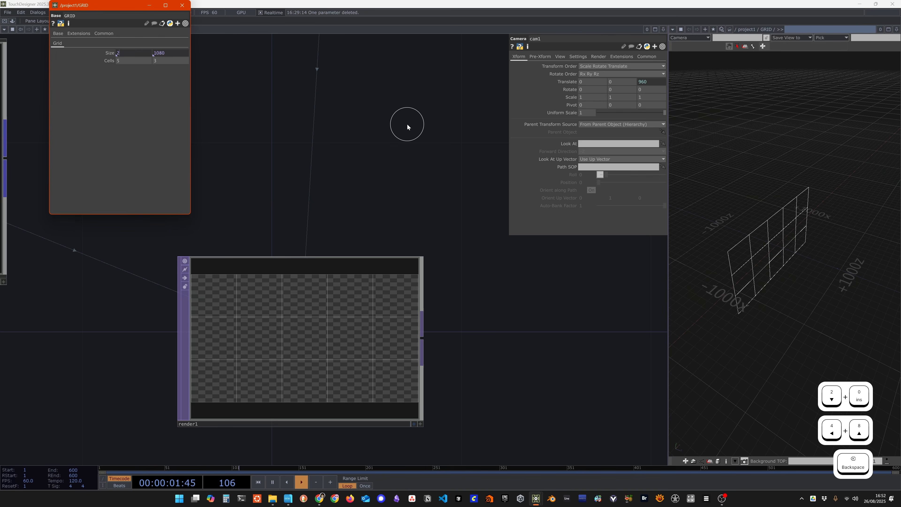
pyautogui.write('400')
pyautogui.press('Return')
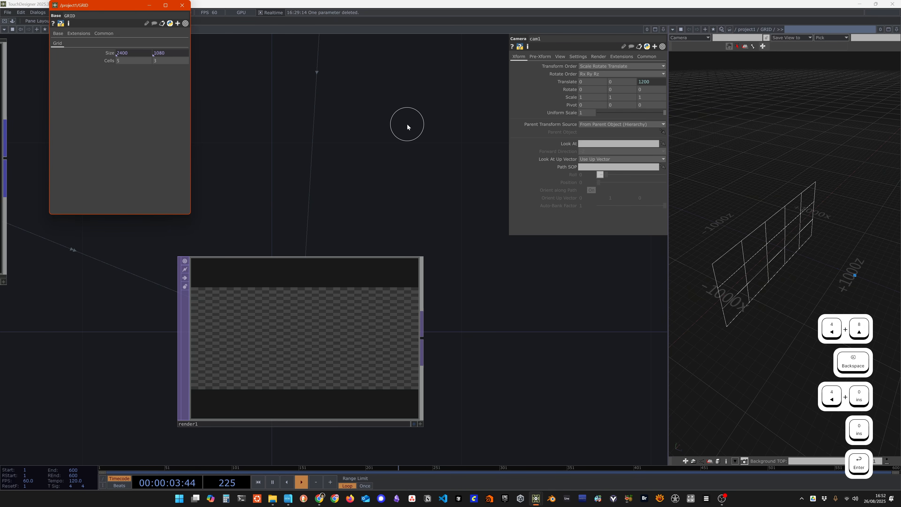
pyautogui.scroll(3, 338, 343)
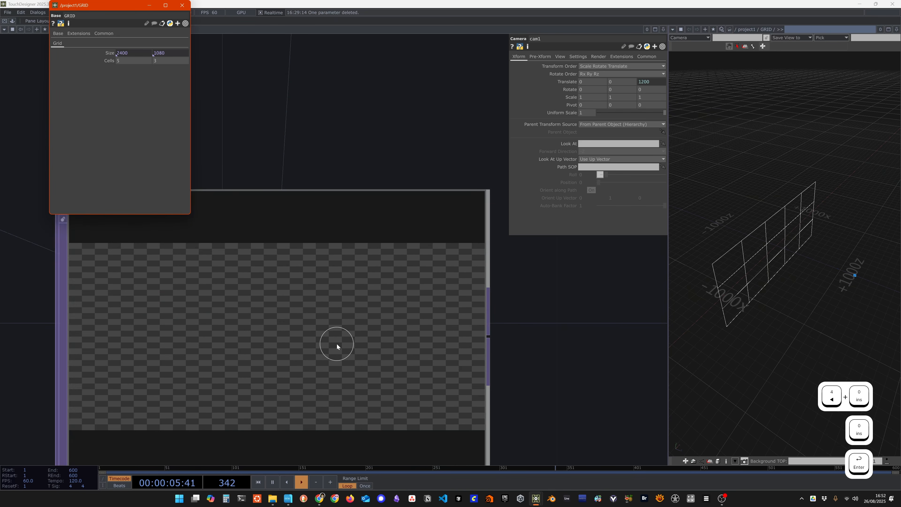
pyautogui.scroll(-3, 337, 343)
pyautogui.scroll(2, 357, 327)
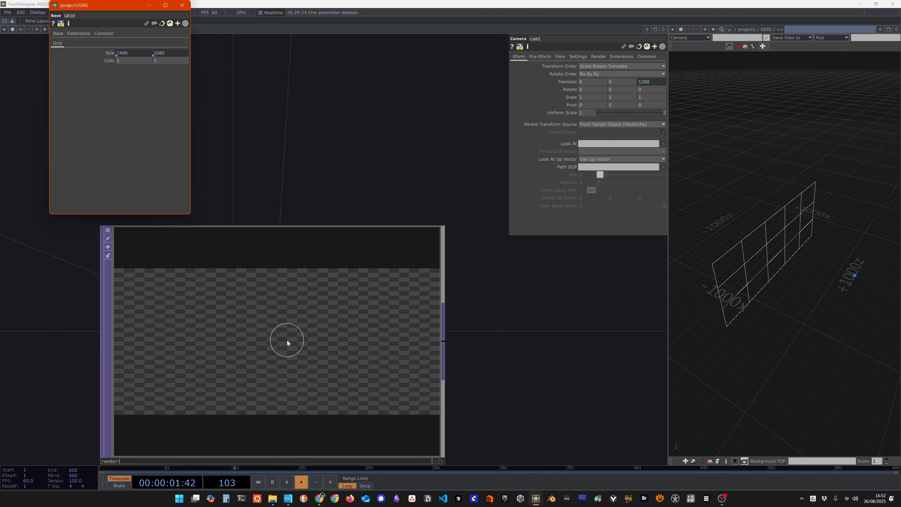
# Link cam1's Far clipping distance to its own Translate Z by copying that parameter and pasting it as a reference.
pyautogui.click(560, 58)
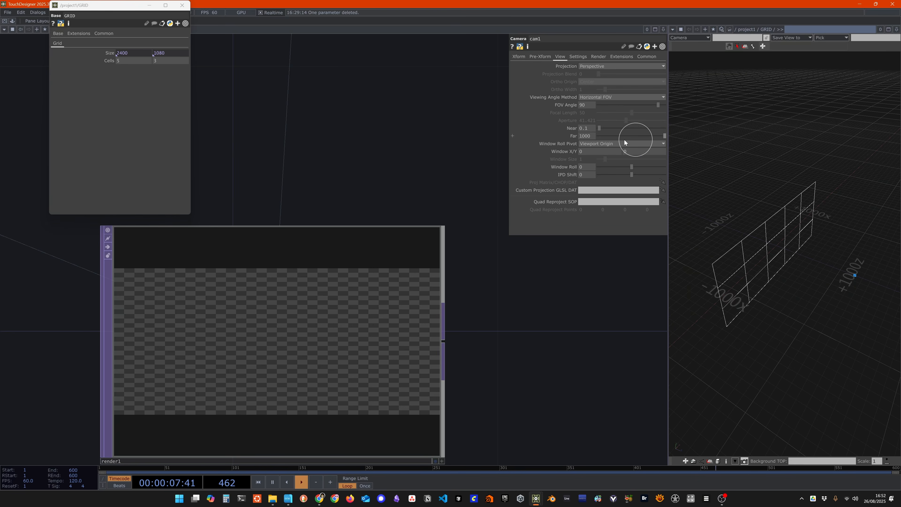
pyautogui.click(519, 57)
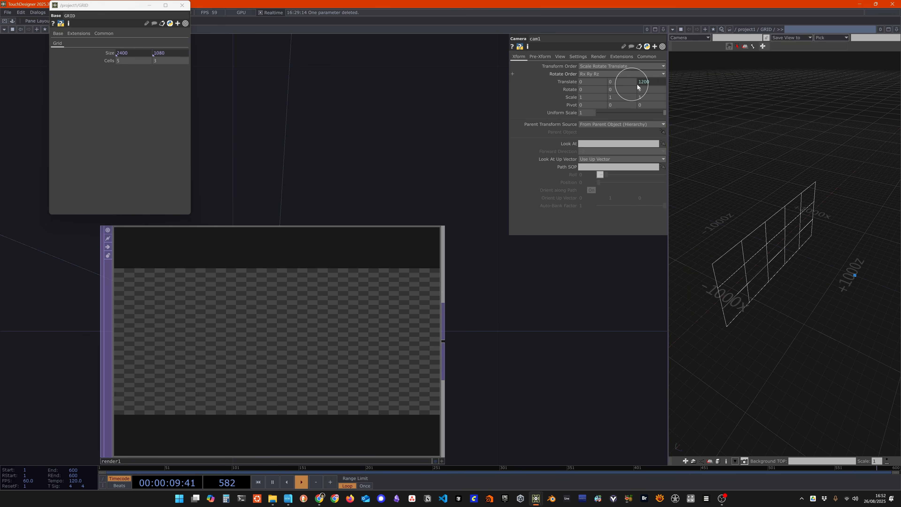
pyautogui.click(512, 82)
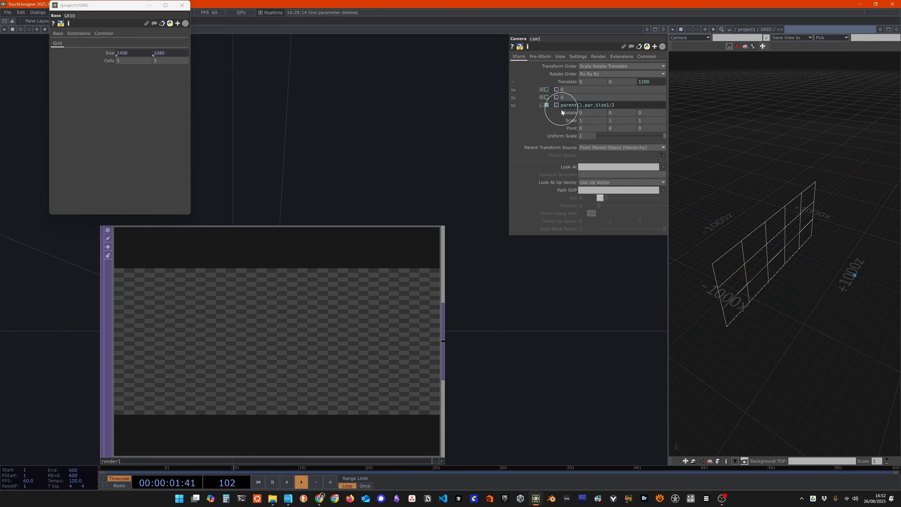
pyautogui.rightClick(515, 105)
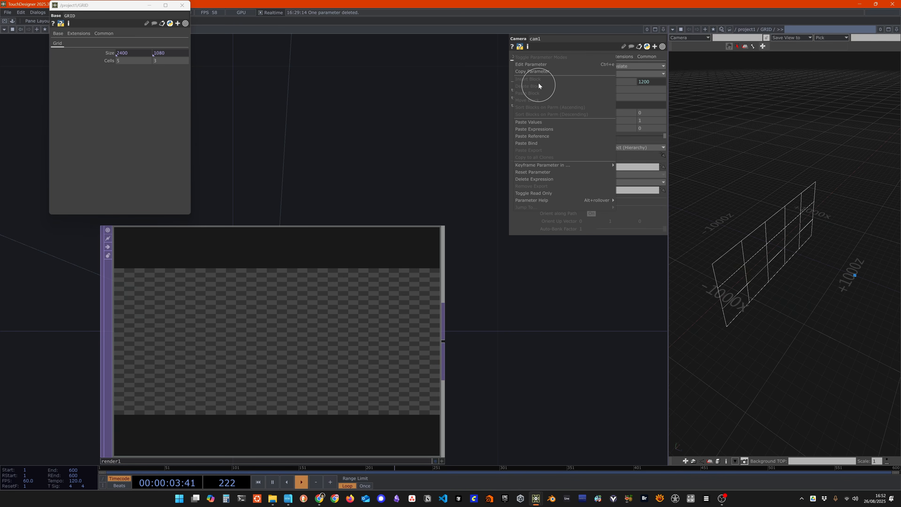
pyautogui.click(535, 72)
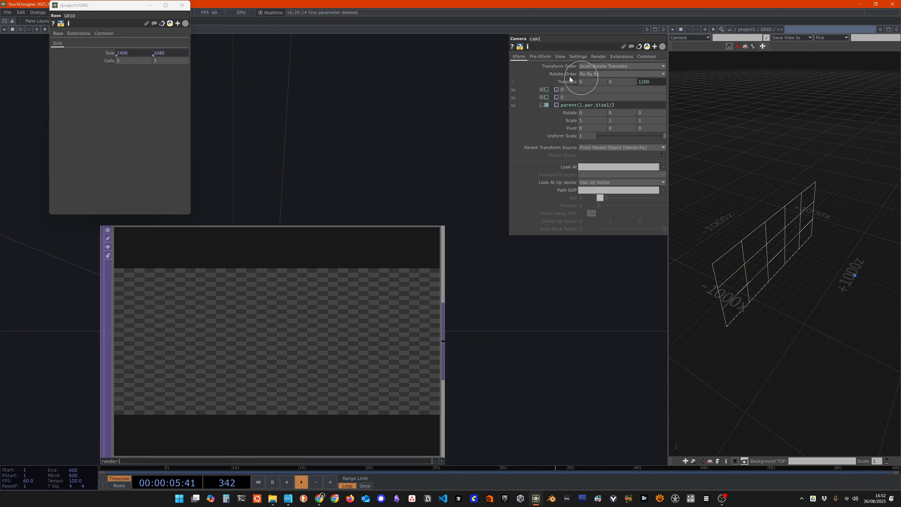
pyautogui.click(513, 82)
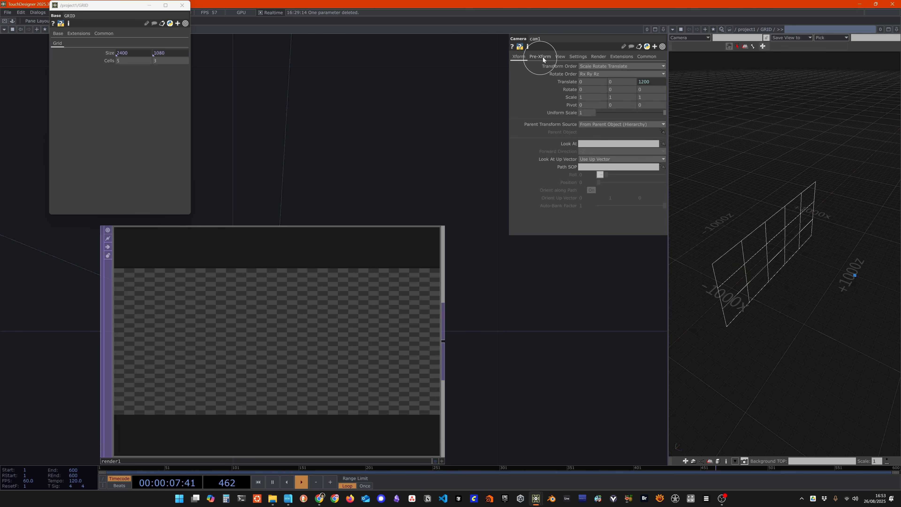
pyautogui.click(560, 57)
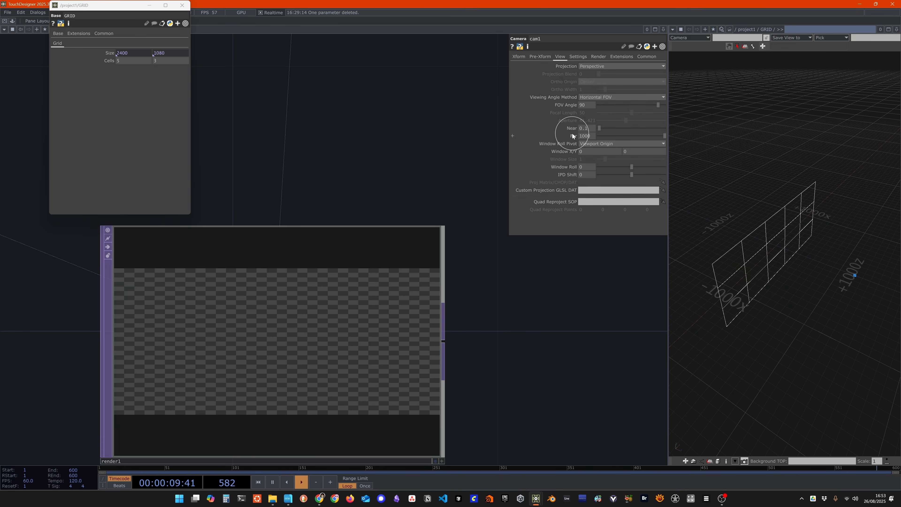
pyautogui.rightClick(573, 135)
pyautogui.click(598, 164)
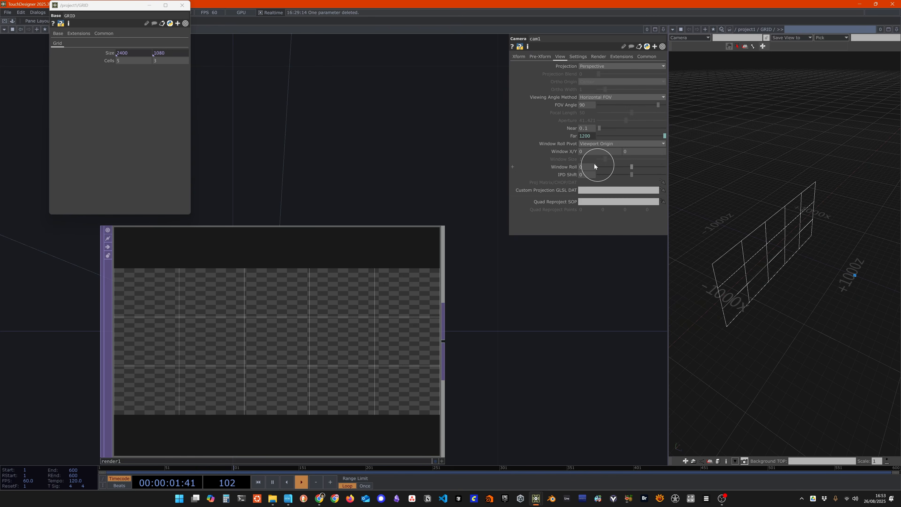
# Extend cam1's Far expression to me.par.tz+1.
pyautogui.click(522, 136)
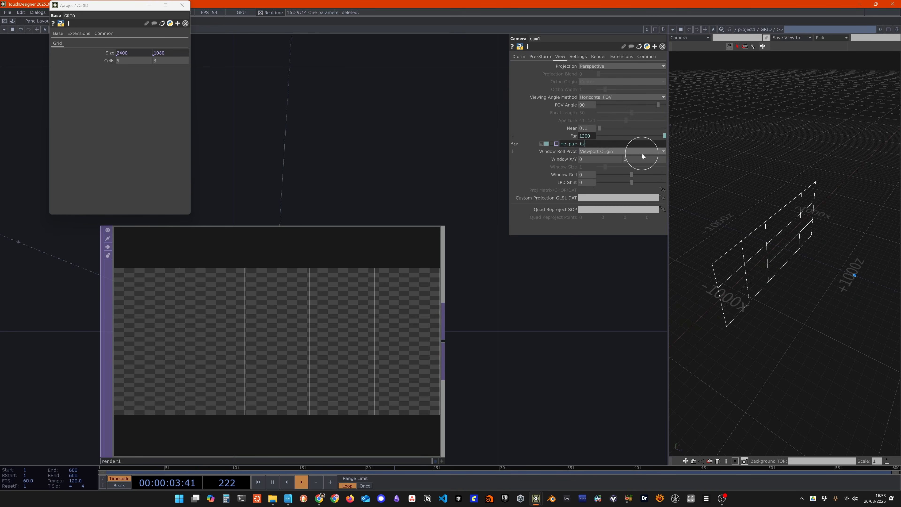
pyautogui.write('+1')
pyautogui.press('Return')
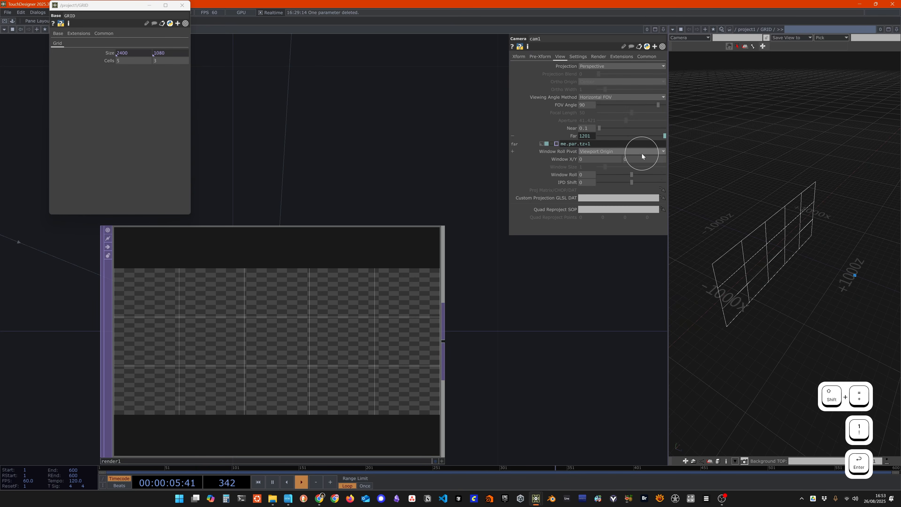
pyautogui.click(514, 135)
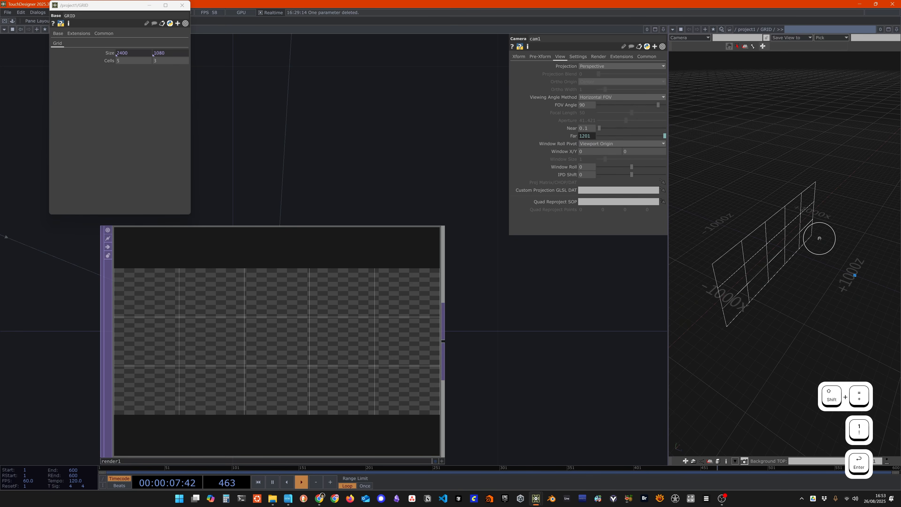
# Set the first Size value of the GRID component to 640 and inspect the grid in render1 and the 3D view.
pyautogui.moveTo(728, 298); pyautogui.dragTo(773, 327)
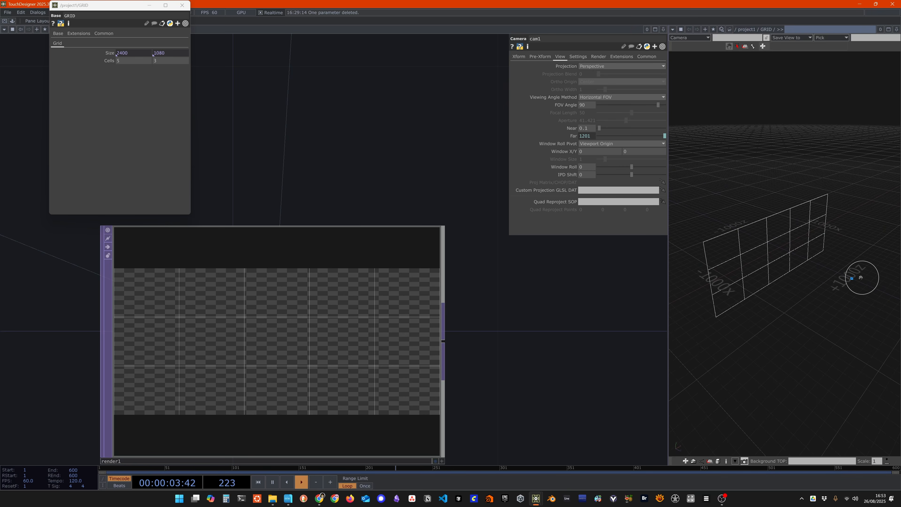
pyautogui.click(138, 54)
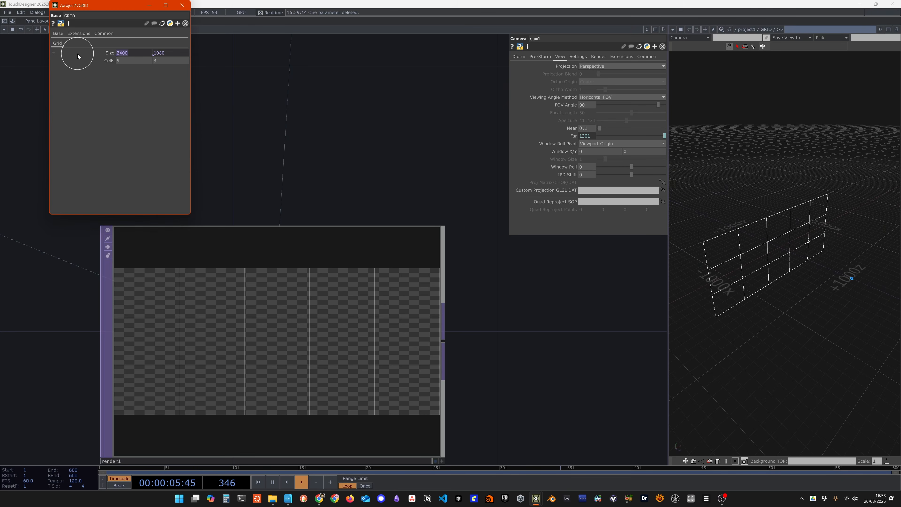
pyautogui.write('640')
pyautogui.press('Return')
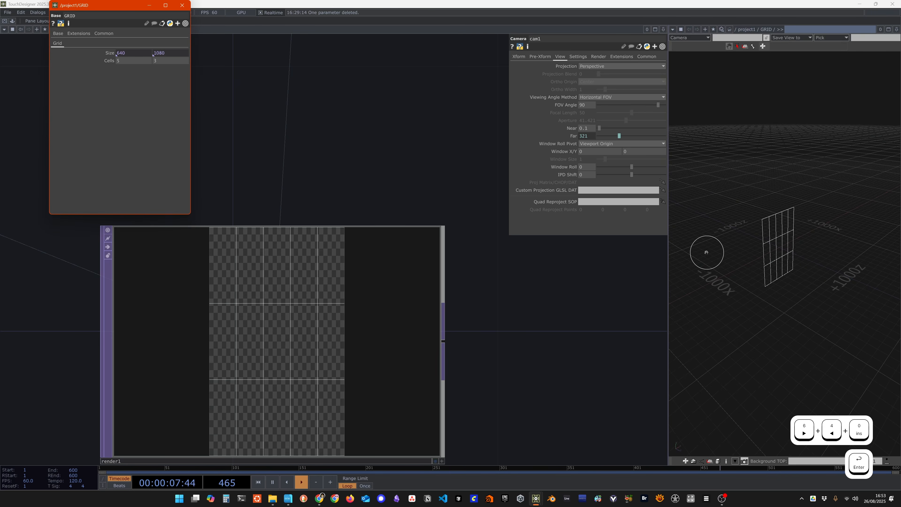
pyautogui.moveTo(706, 254); pyautogui.dragTo(821, 237)
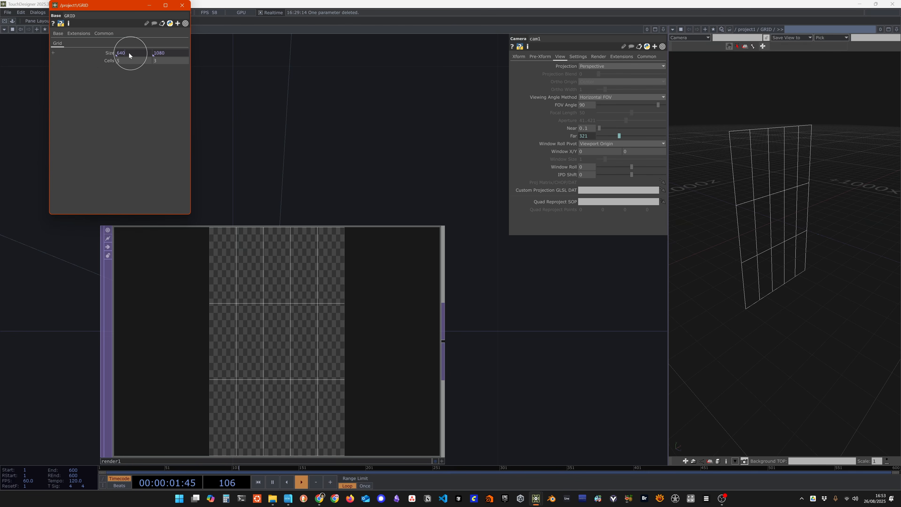
# Set GRID's first Size value to 1920, close its parameter window and inspect the result in render1.
pyautogui.moveTo(130, 53); pyautogui.dragTo(94, 55)
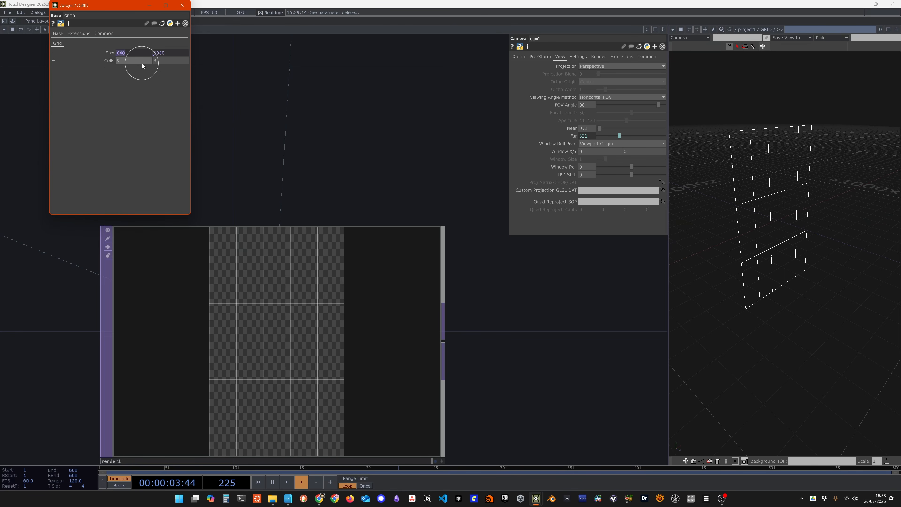
pyautogui.write('1920')
pyautogui.press('Return')
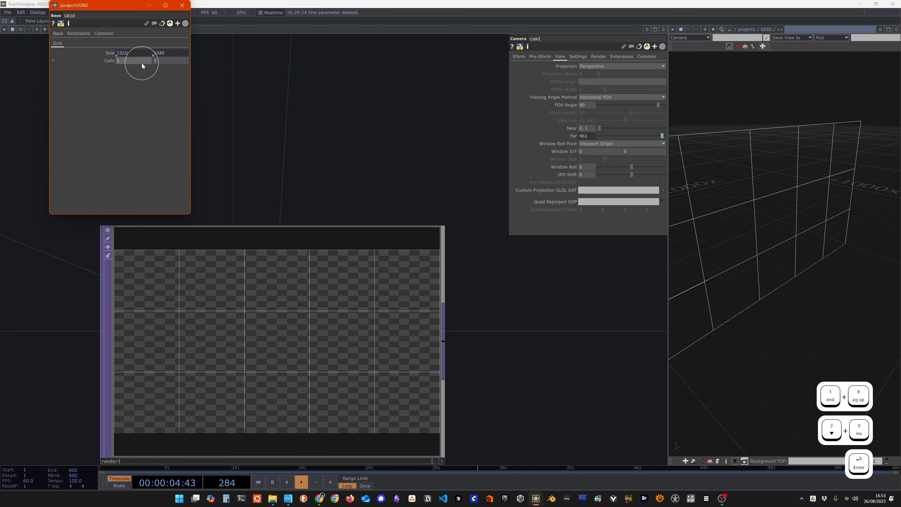
pyautogui.click(185, 11)
pyautogui.scroll(-3, 483, 268)
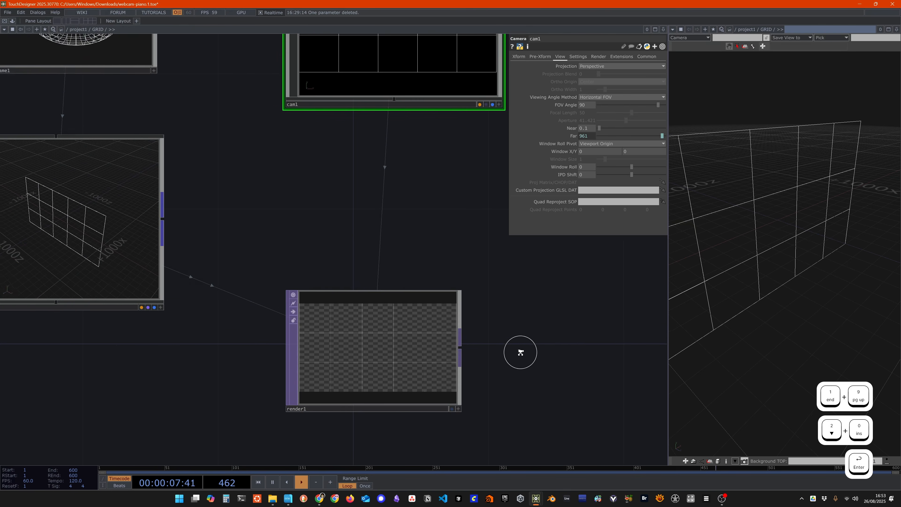
pyautogui.scroll(-3, 521, 352)
pyautogui.scroll(2, 501, 352)
pyautogui.scroll(3, 419, 348)
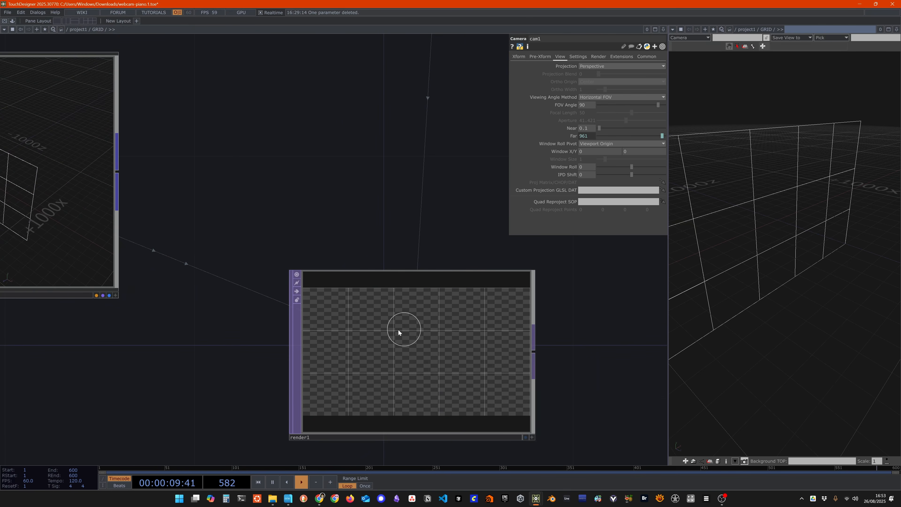
# Add an Out TOP connected to the output of render1.
pyautogui.scroll(-3, 426, 352)
pyautogui.moveTo(390, 264); pyautogui.dragTo(364, 208, button='middle')
pyautogui.scroll(-2, 364, 207)
pyautogui.click(397, 276)
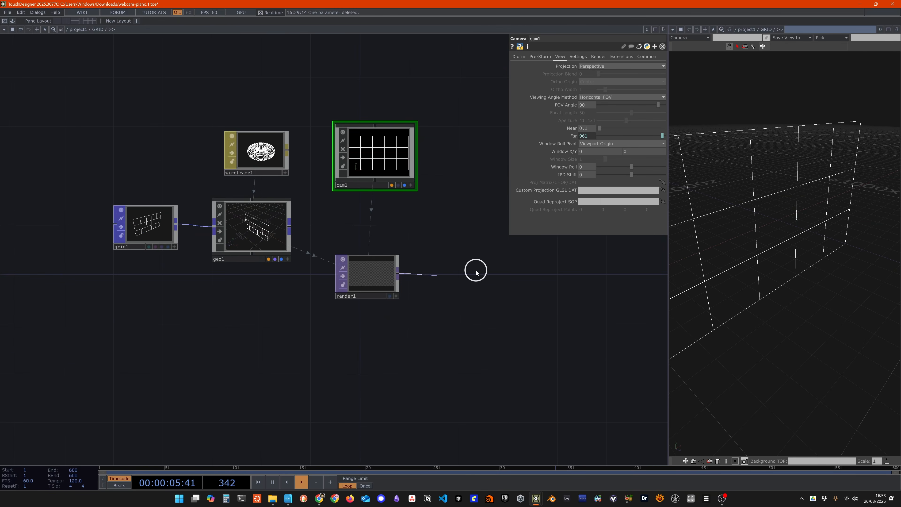
pyautogui.press('Tab')
pyautogui.write('out')
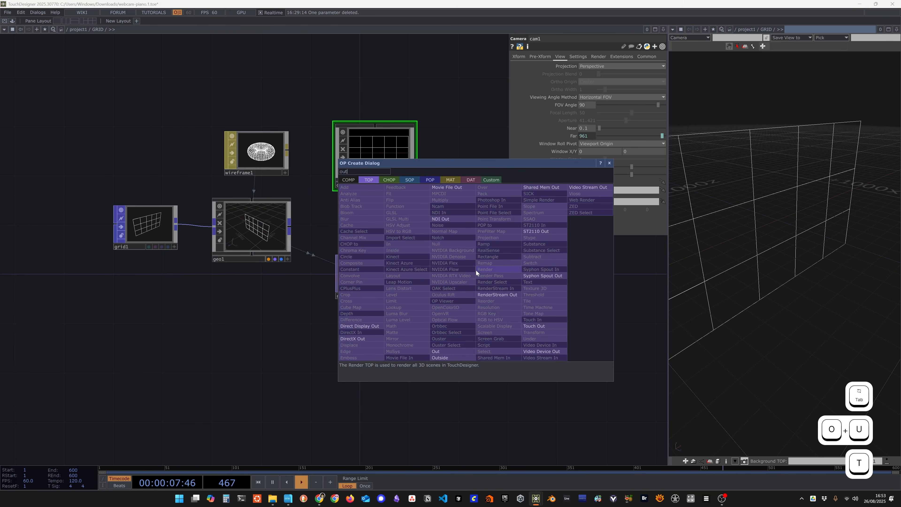
pyautogui.press('Return')
pyautogui.click(475, 277)
# Rename the new Out TOP as OUT and accept updating all references to it.
pyautogui.scroll(5, 459, 350)
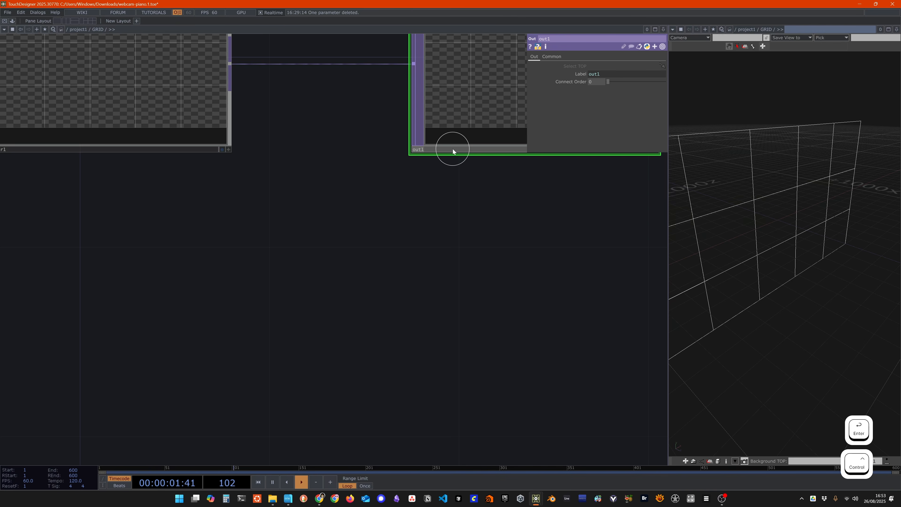
pyautogui.hotkey('ctrl', 'a')
pyautogui.write('OUT')
pyautogui.press('Return')
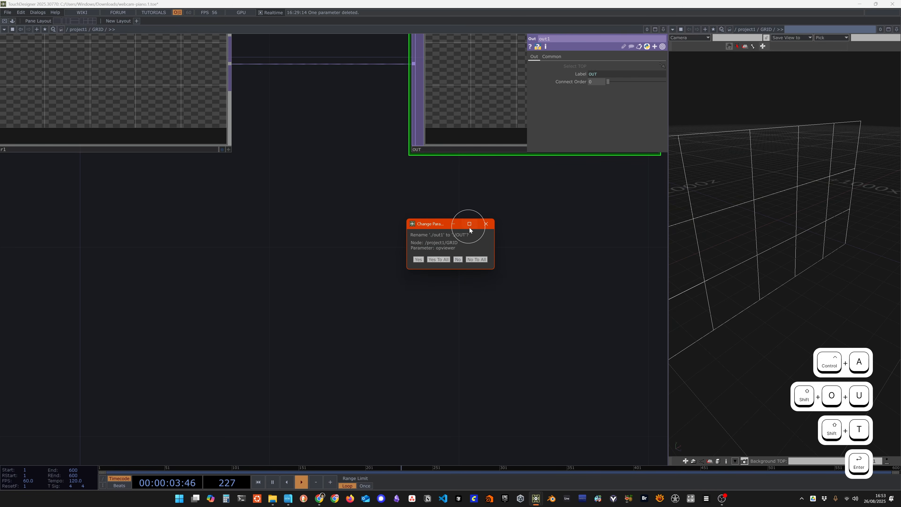
pyautogui.click(438, 258)
pyautogui.scroll(-3, 482, 252)
pyautogui.scroll(-3, 480, 256)
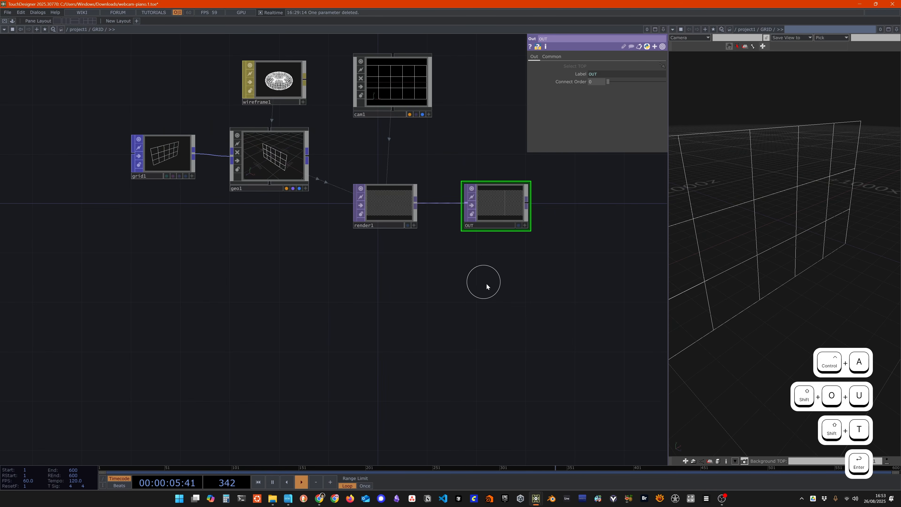
# Set the first Cells value of GRID to 10 and display the OUT operator in the network background.
pyautogui.rightClick(99, 30)
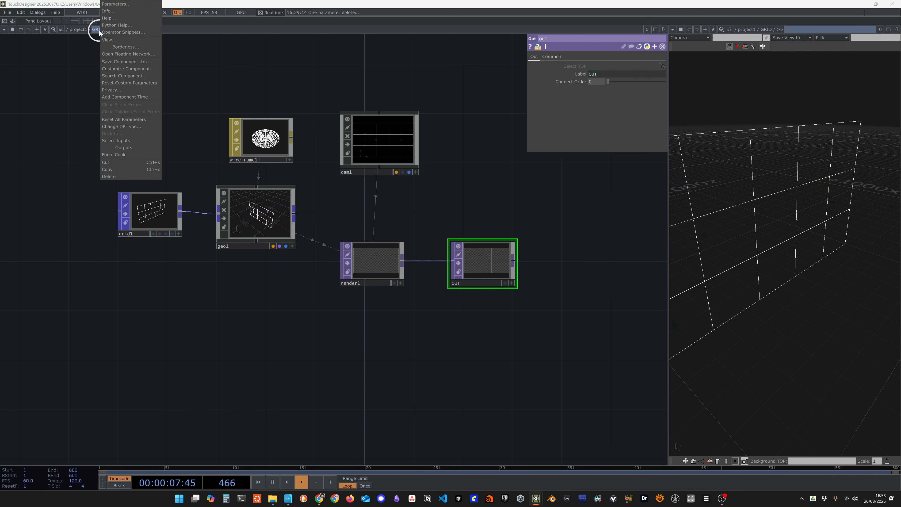
pyautogui.click(118, 4)
pyautogui.moveTo(109, 7); pyautogui.dragTo(109, 117)
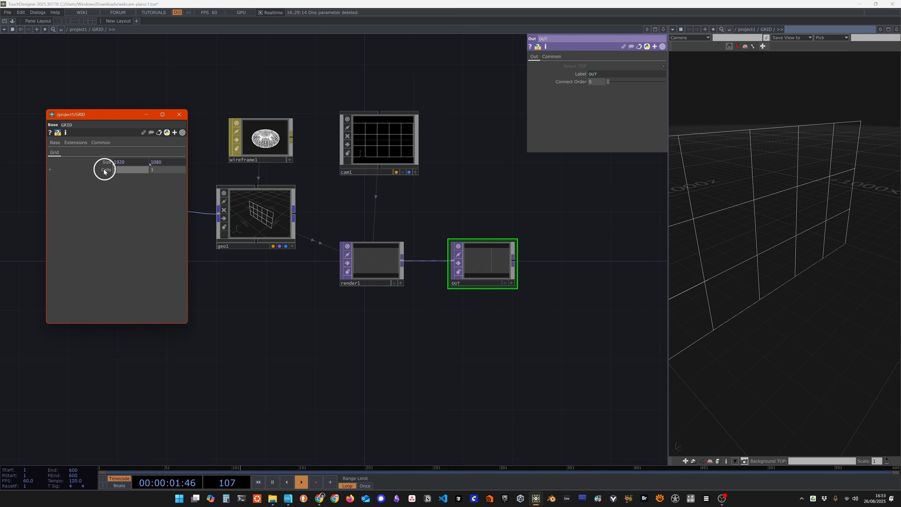
pyautogui.write('10')
pyautogui.press('Return')
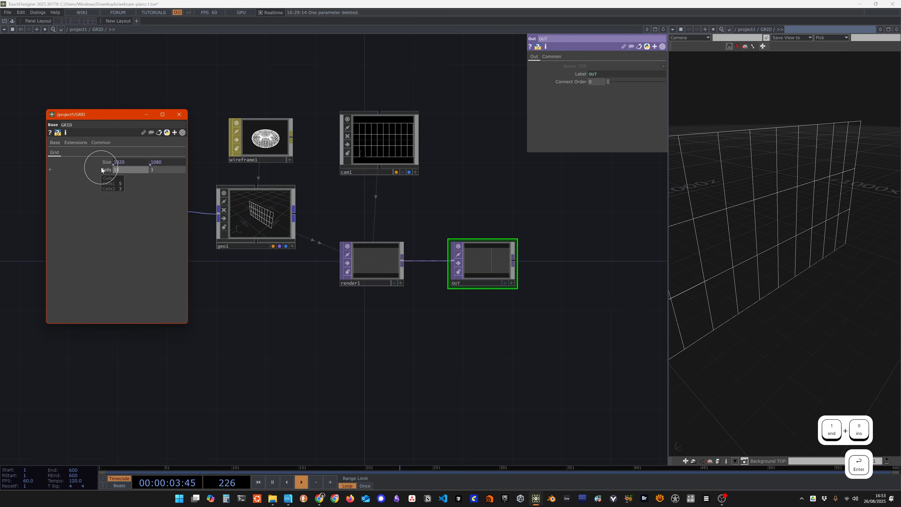
pyautogui.click(505, 284)
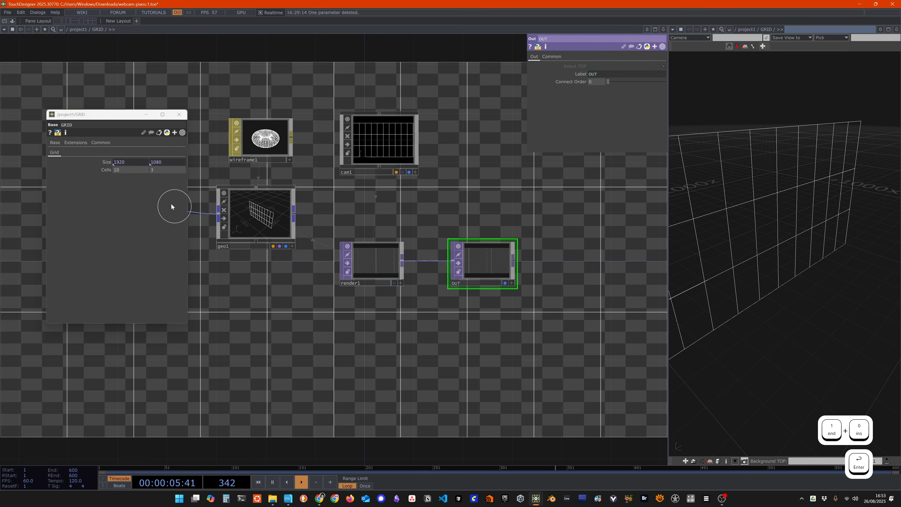
# Set the second Cells value of GRID to 5, hide the network's parameter pane and close GRID's parameter window.
pyautogui.click(159, 171)
pyautogui.write('5')
pyautogui.press('Return')
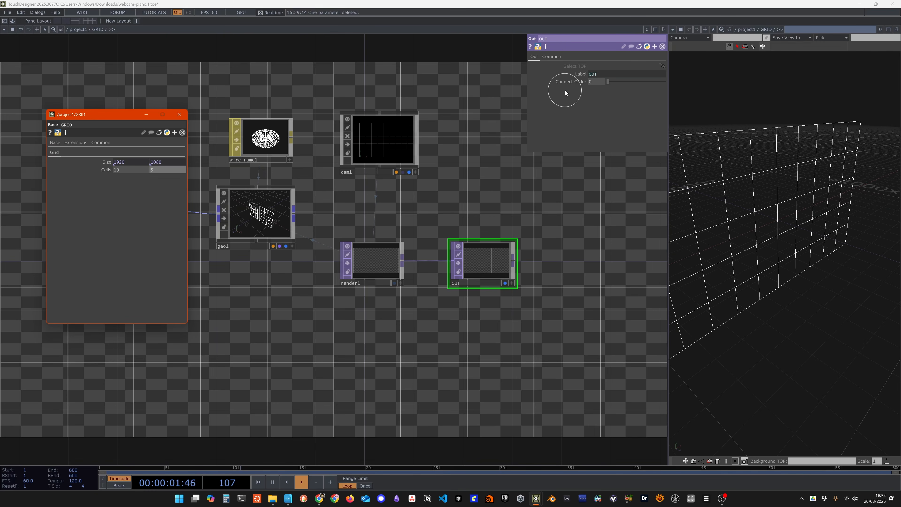
pyautogui.press('p')
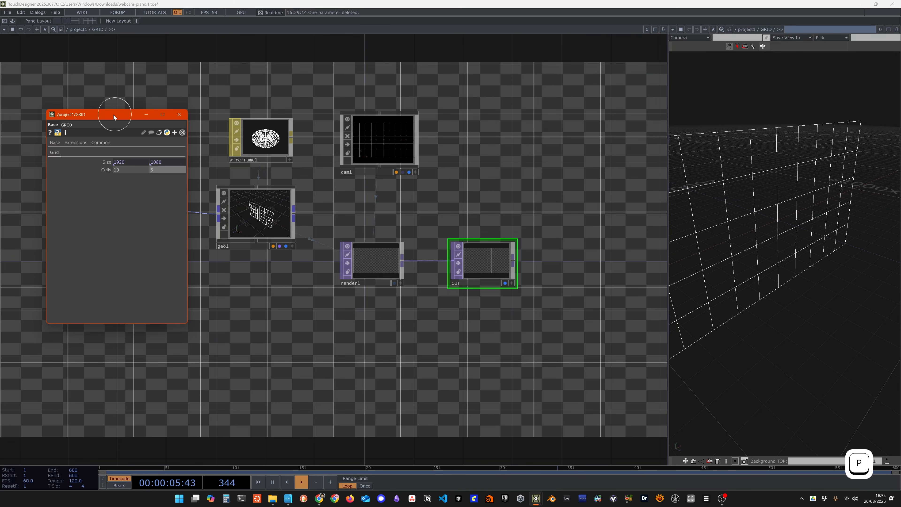
pyautogui.moveTo(113, 115); pyautogui.dragTo(517, 103)
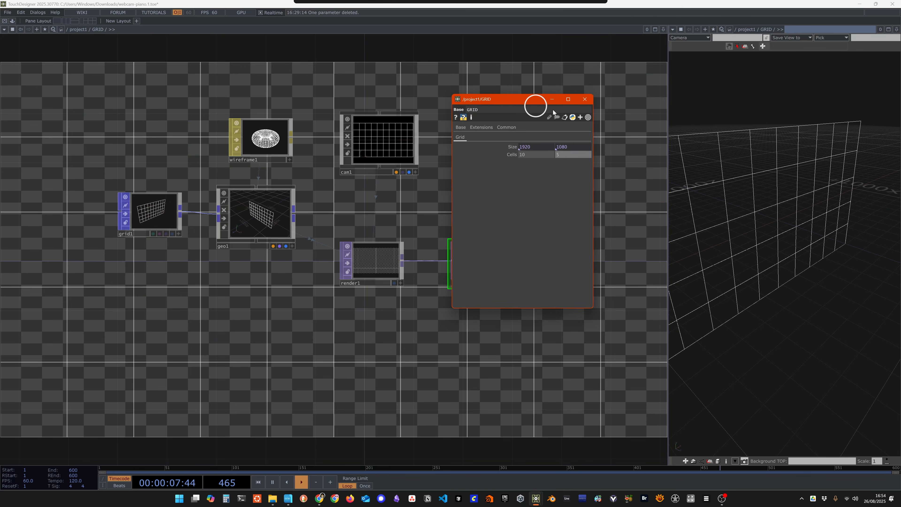
pyautogui.click(585, 99)
# Add a Momentary custom parameter named Reset to GRID's Grid page and place it below Cells.
pyautogui.rightClick(95, 32)
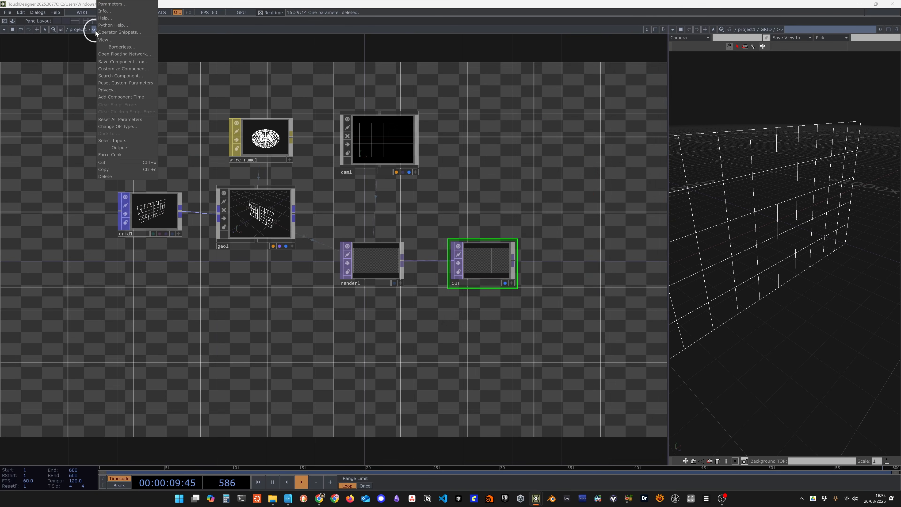
pyautogui.click(113, 70)
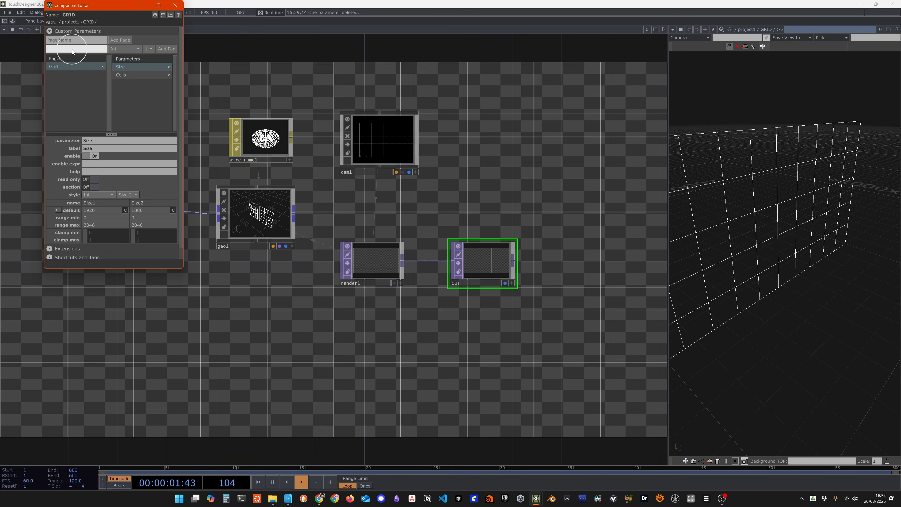
pyautogui.write('Reset')
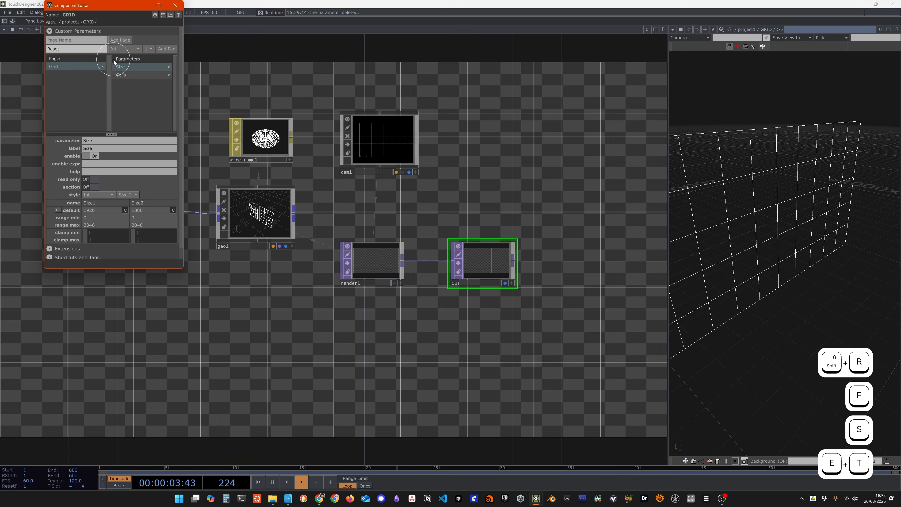
pyautogui.click(123, 49)
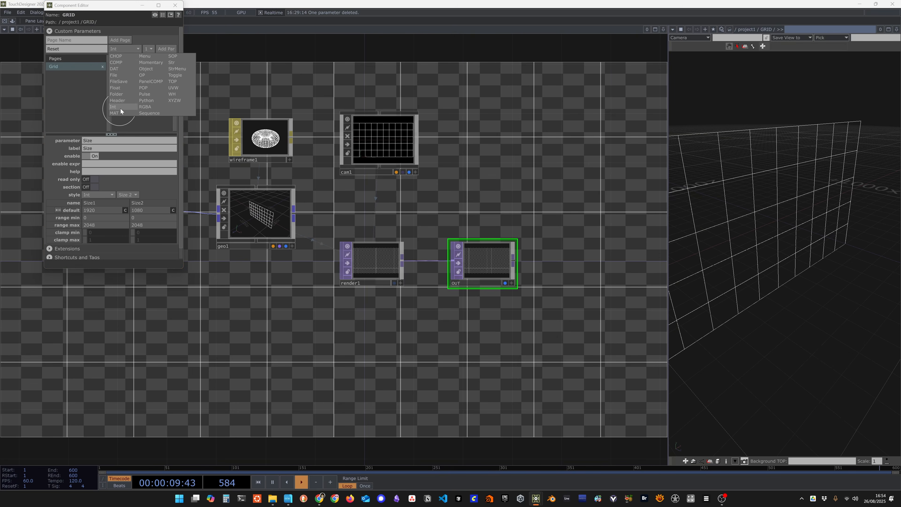
pyautogui.click(153, 63)
pyautogui.click(164, 49)
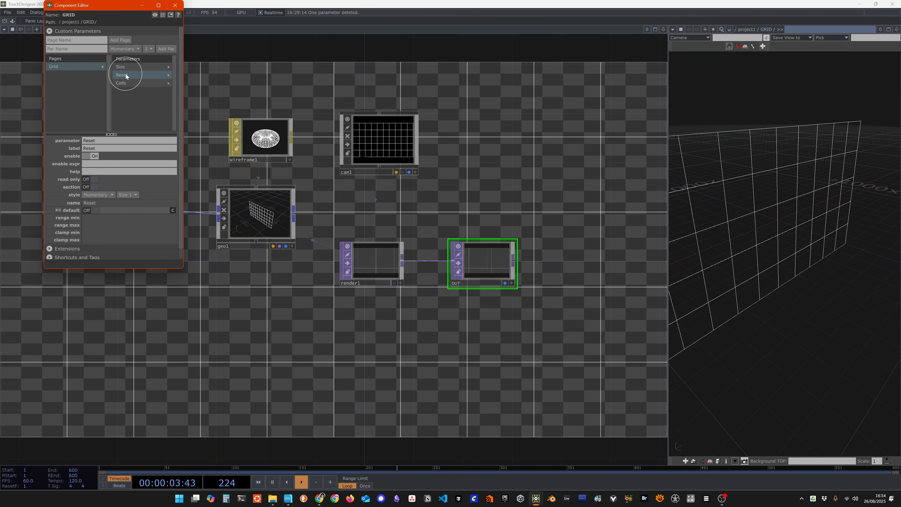
pyautogui.moveTo(125, 75); pyautogui.dragTo(121, 87)
pyautogui.moveTo(115, 5); pyautogui.dragTo(270, 61)
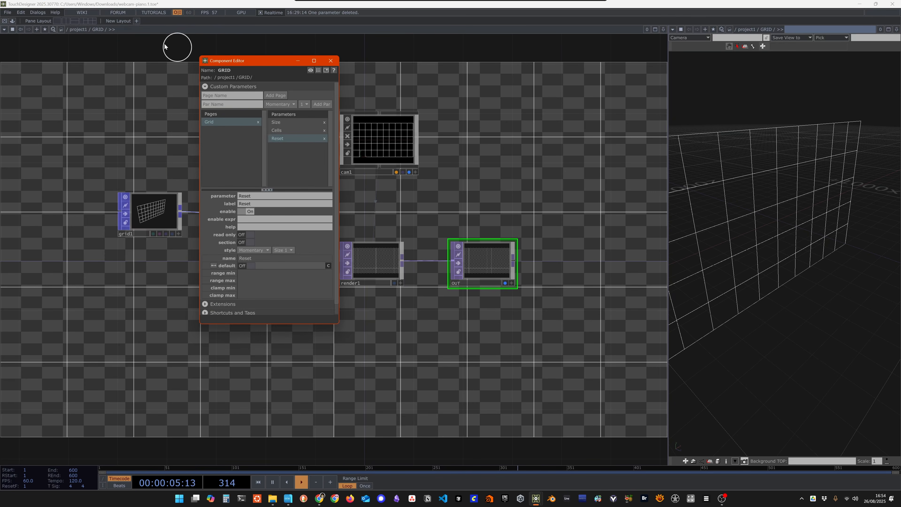
# Display GRID's parameter window beside the component editor and change the Reset parameter's style to Pulse.
pyautogui.rightClick(101, 31)
pyautogui.click(119, 20)
pyautogui.moveTo(121, 7); pyautogui.dragTo(117, 75)
pyautogui.moveTo(324, 138); pyautogui.dragTo(299, 168)
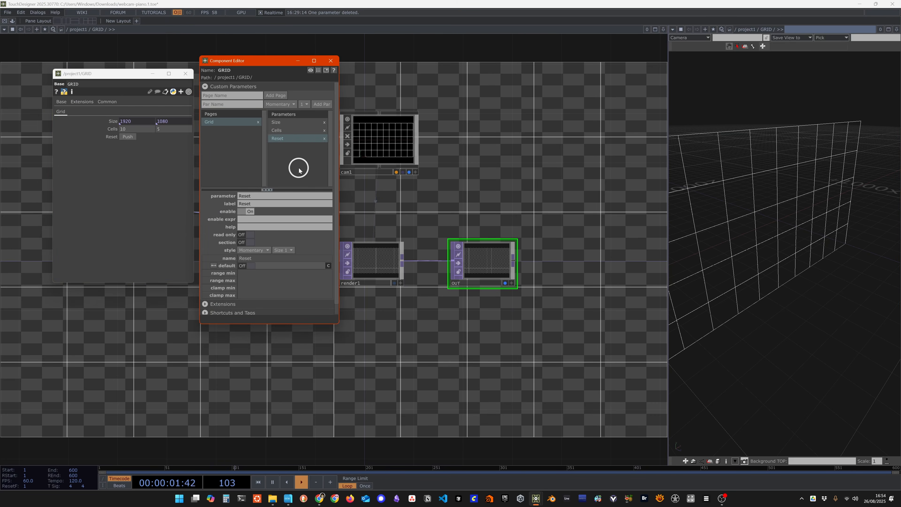
pyautogui.click(249, 250)
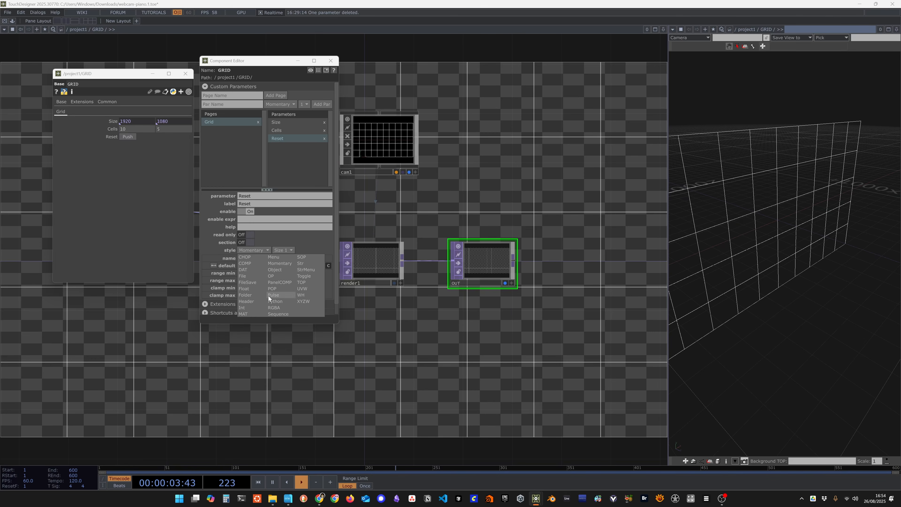
pyautogui.click(279, 295)
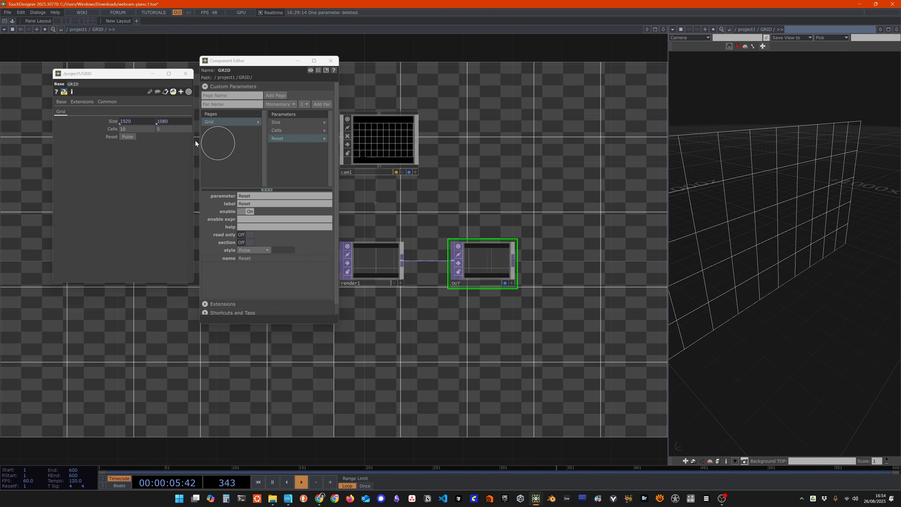
# Trigger GRID's Reset pulse to test it, then close the component editor and GRID's parameter window.
pyautogui.click(128, 136)
pyautogui.click(128, 137)
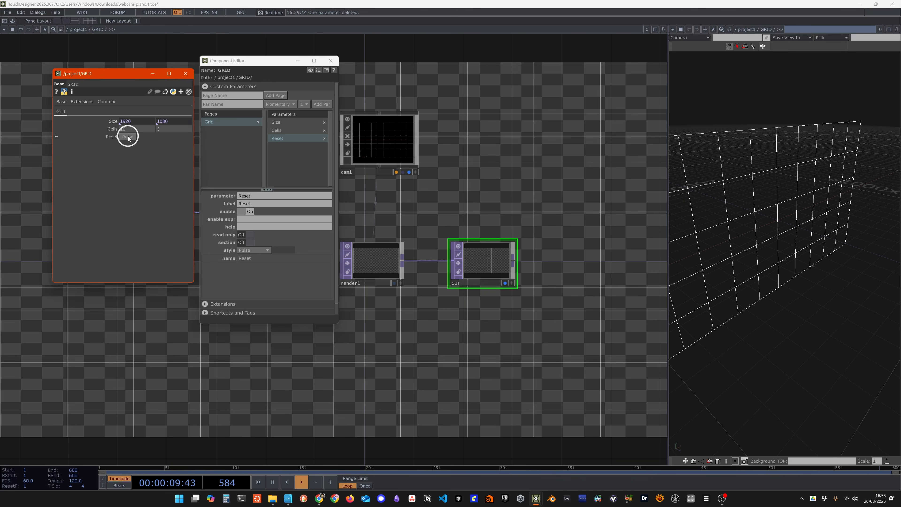
pyautogui.click(331, 61)
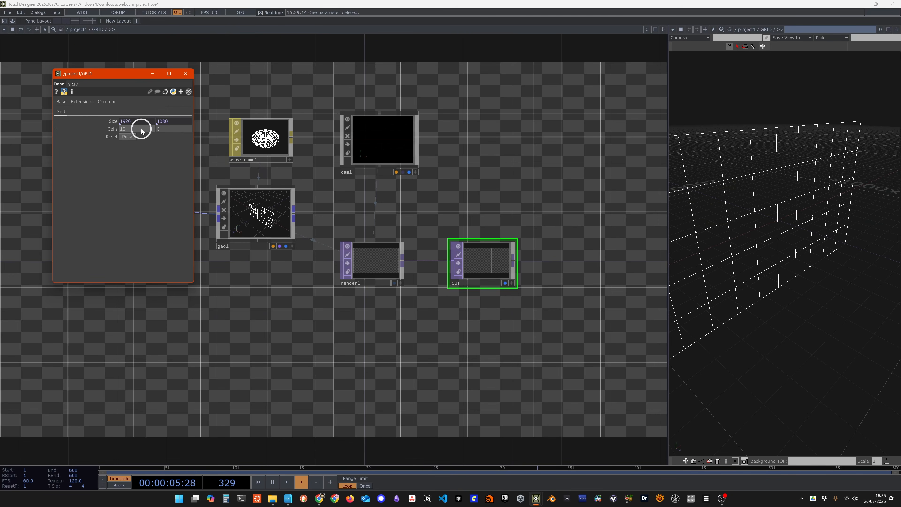
pyautogui.moveTo(112, 129)
pyautogui.mouseDown()
pyautogui.moveTo(222, 136)
pyautogui.moveTo(121, 130)
pyautogui.moveTo(60, 141)
pyautogui.moveTo(161, 137)
pyautogui.moveTo(144, 148)
pyautogui.moveTo(115, 144)
pyautogui.mouseUp()
pyautogui.click(186, 74)
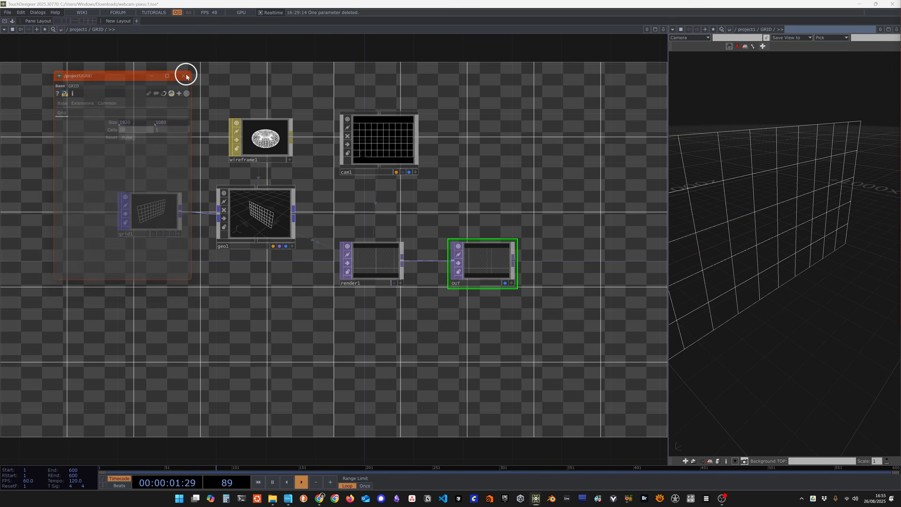
# Add a Parameter Execute DAT below geo1 and stop displaying OUT in the network background.
pyautogui.moveTo(288, 362); pyautogui.dragTo(306, 336)
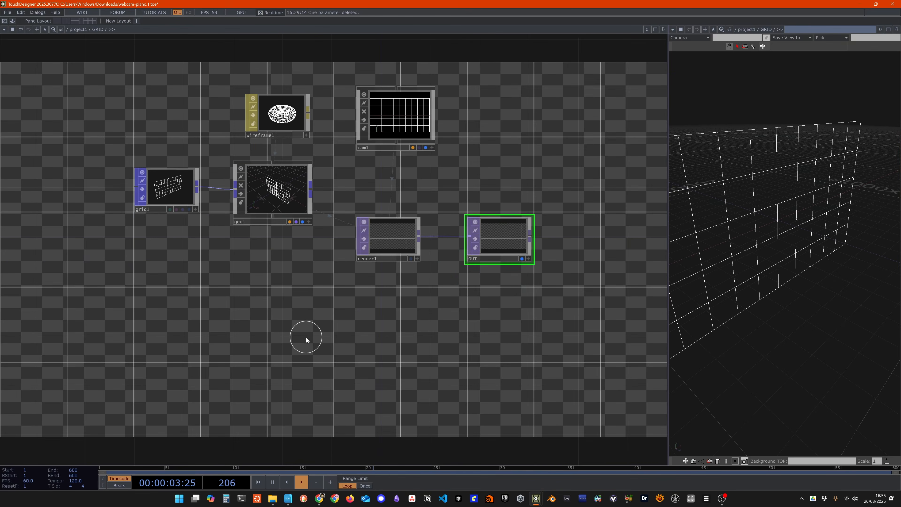
pyautogui.press('Tab')
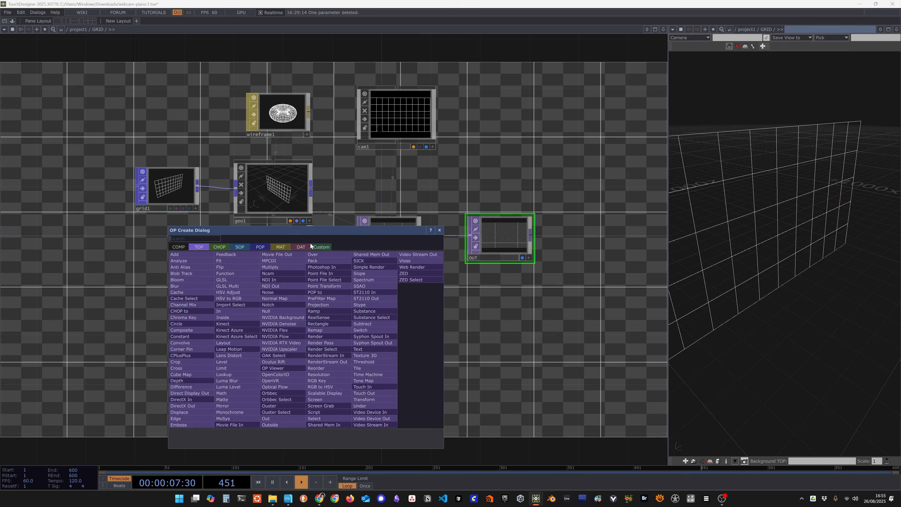
pyautogui.click(304, 248)
pyautogui.write('par')
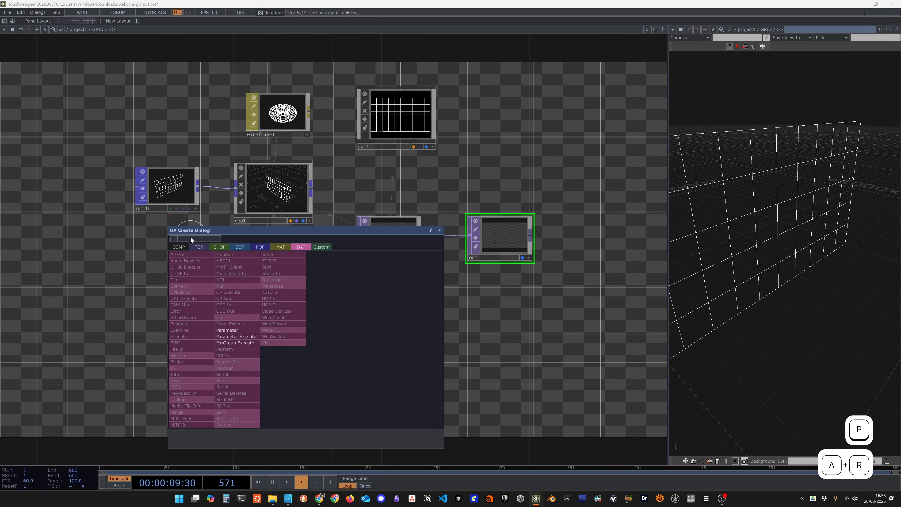
pyautogui.click(242, 337)
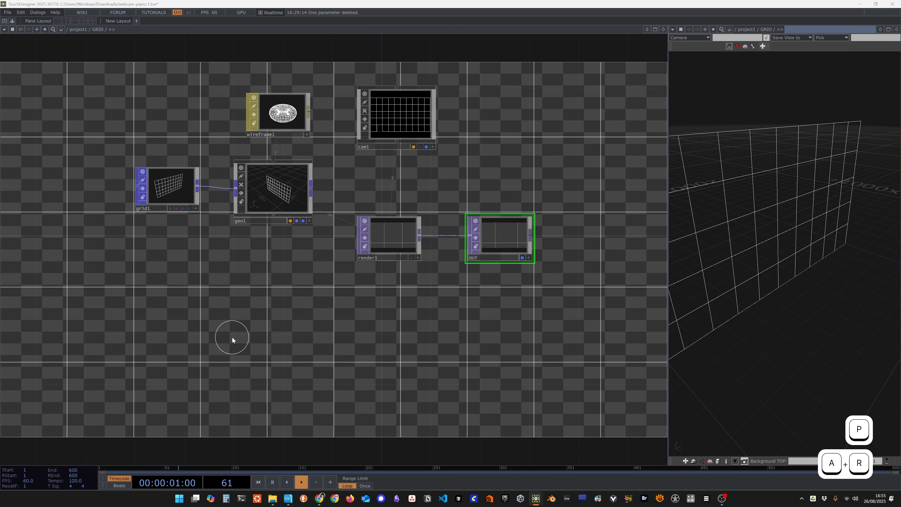
pyautogui.click(304, 288)
pyautogui.click(523, 258)
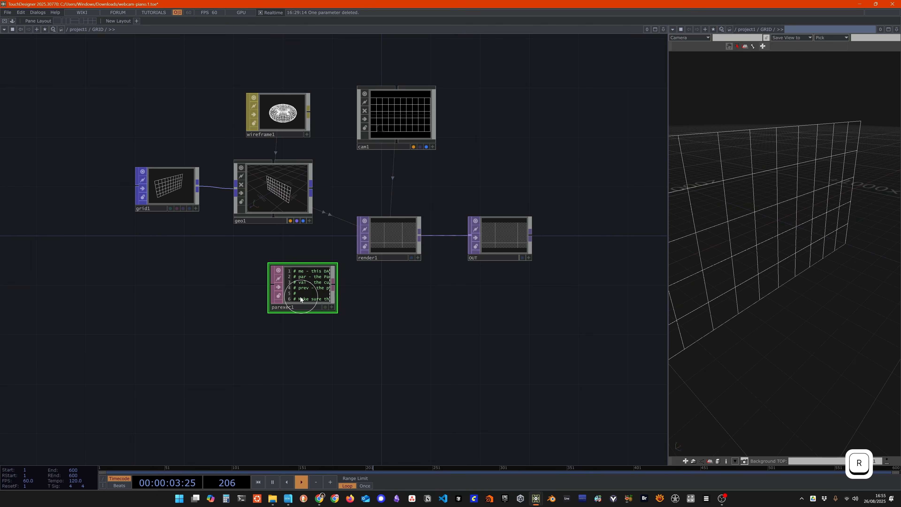
pyautogui.moveTo(300, 297); pyautogui.dragTo(278, 277)
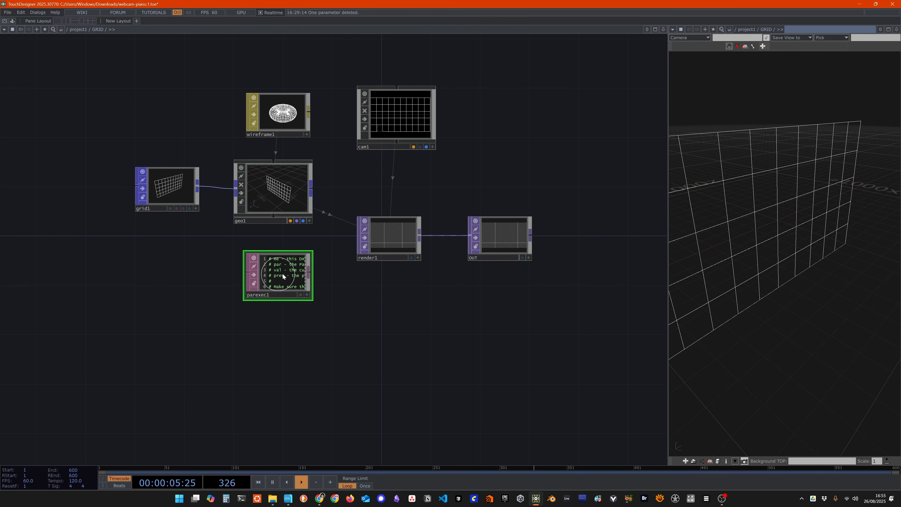
# Split the geometry viewer pane top/bottom, widen both panes and make the lower one a Textport and DATs pane.
pyautogui.click(897, 29)
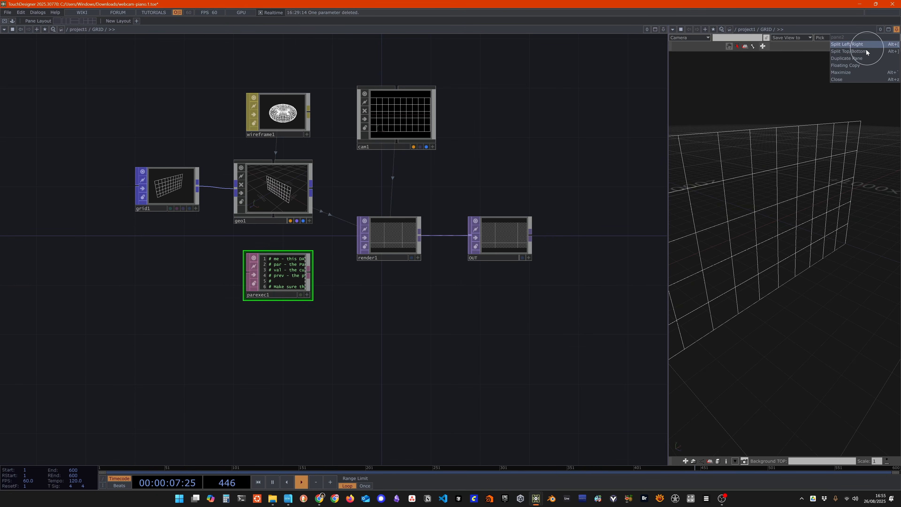
pyautogui.click(867, 52)
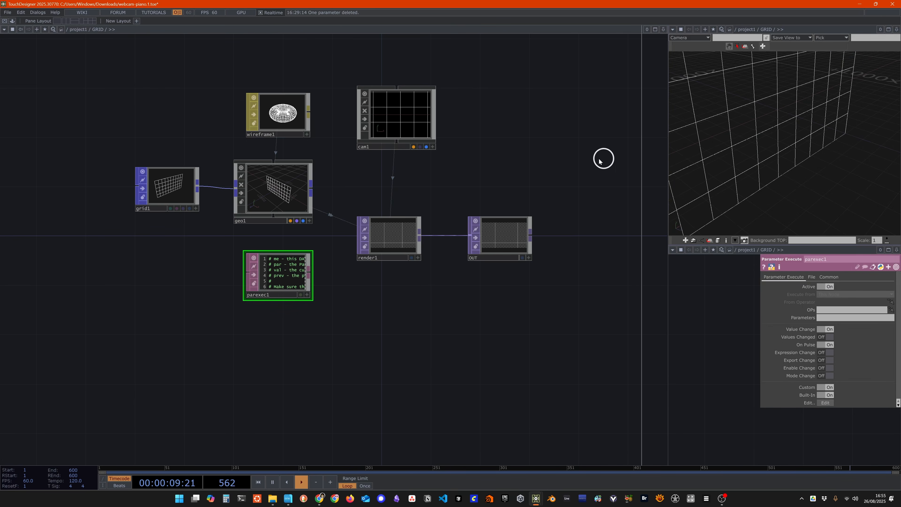
pyautogui.moveTo(599, 161); pyautogui.dragTo(574, 184)
pyautogui.click(580, 250)
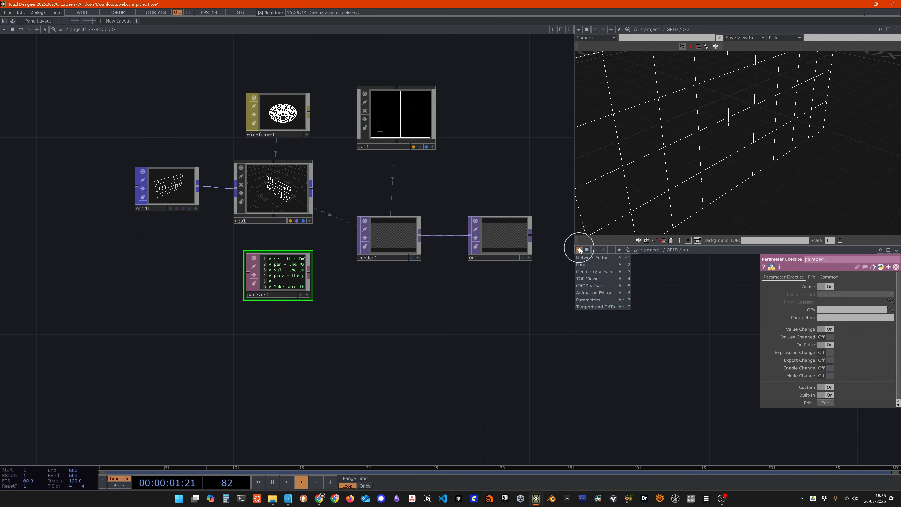
pyautogui.click(603, 305)
pyautogui.moveTo(384, 330); pyautogui.dragTo(349, 336)
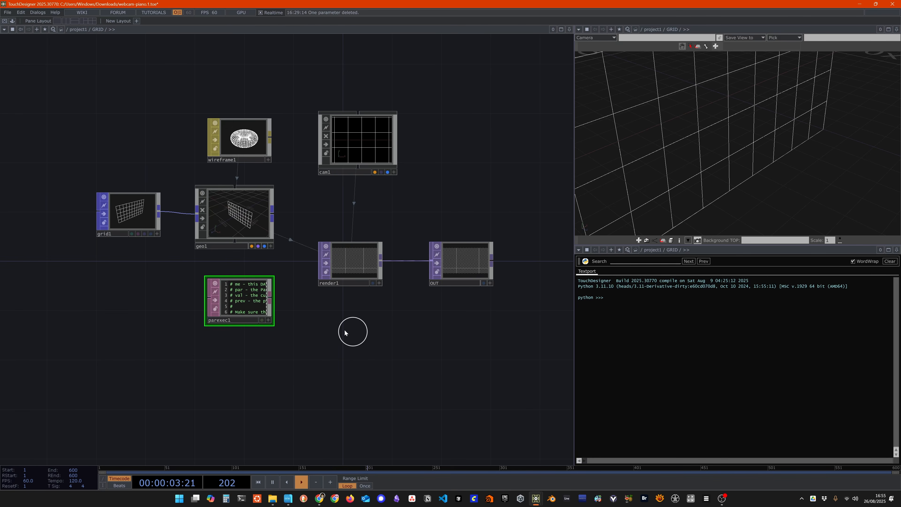
# Open the parexec1 script in the Textport and DATs pane and look through its callbacks.
pyautogui.moveTo(237, 304); pyautogui.dragTo(631, 326)
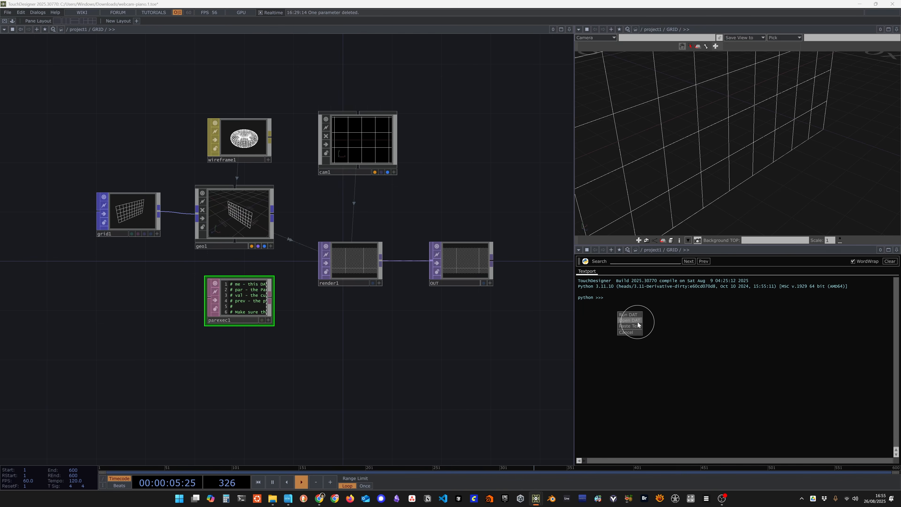
pyautogui.click(630, 320)
pyautogui.scroll(-1, 692, 378)
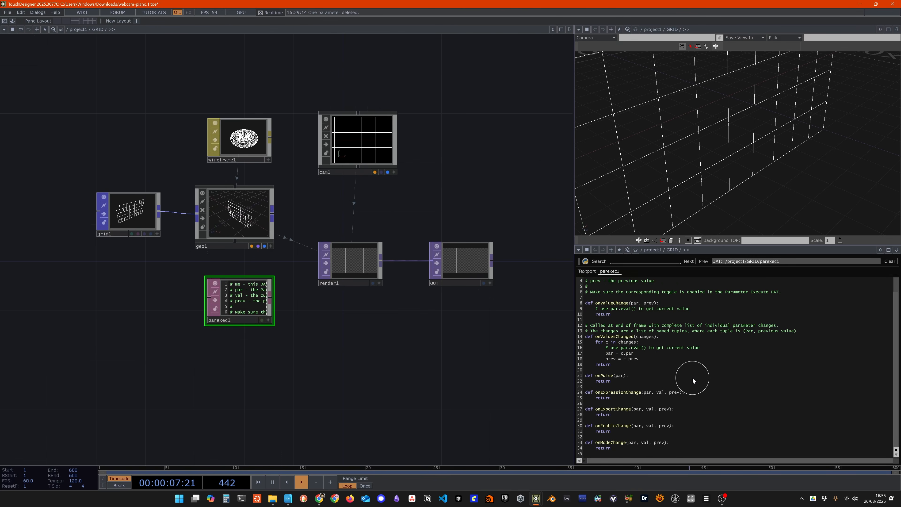
pyautogui.scroll(1, 691, 377)
# Show the parameters of parexec1 and set its OPs to .. so it watches the parent component.
pyautogui.press('p')
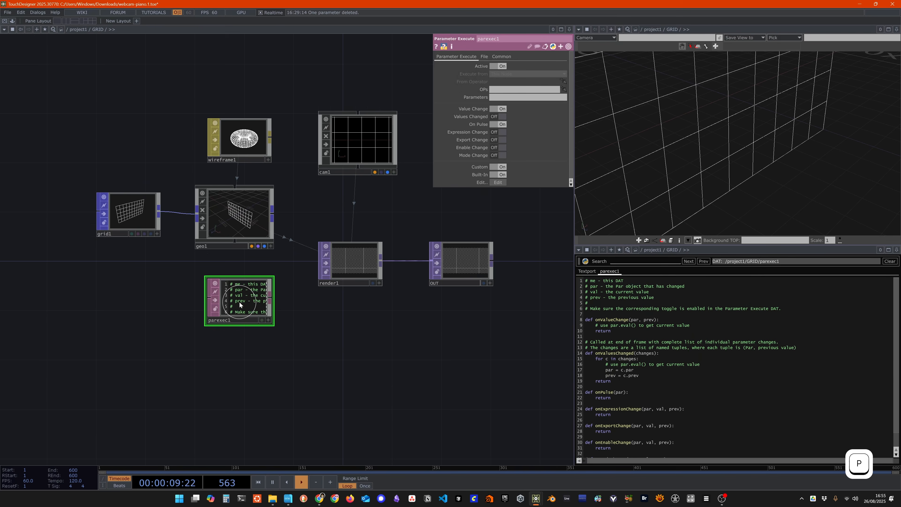
pyautogui.click(503, 90)
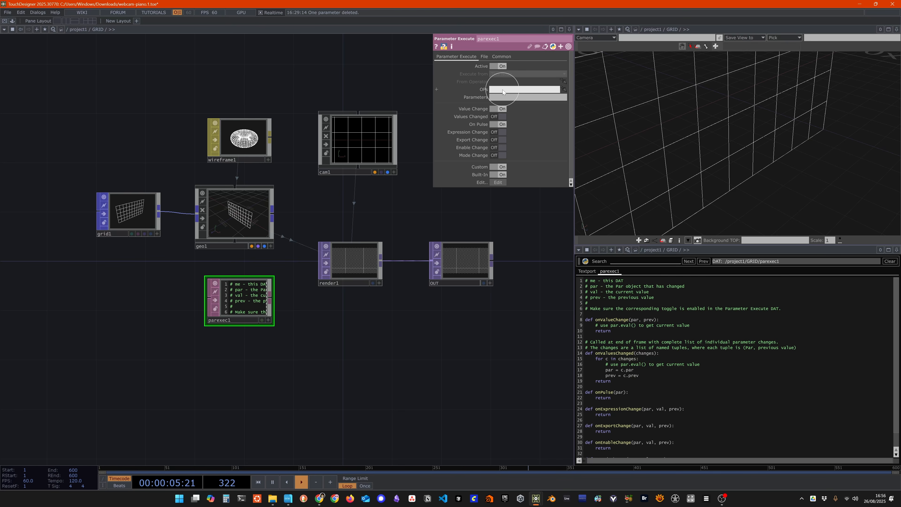
pyautogui.write('..')
pyautogui.press('Return')
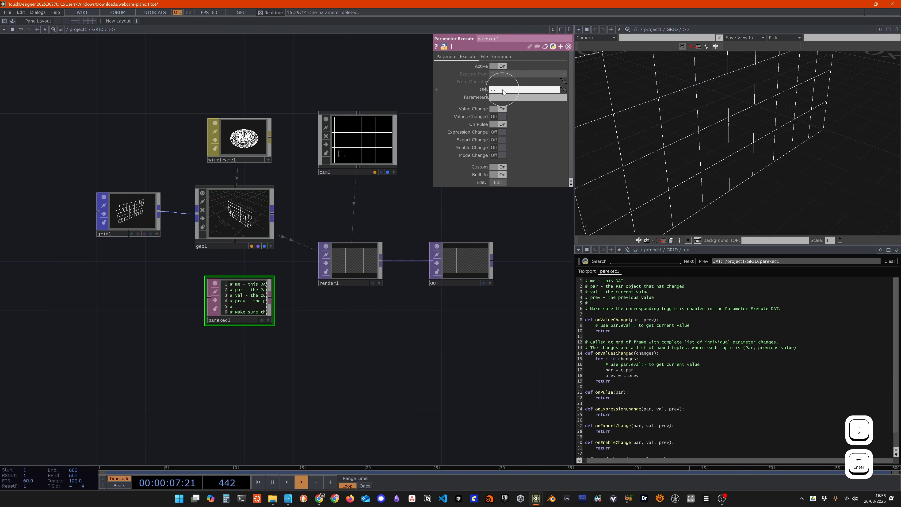
# Look up the Cells parameter names in GRID's parameter window and set parexec1's Parameters to Cells*.
pyautogui.rightClick(100, 29)
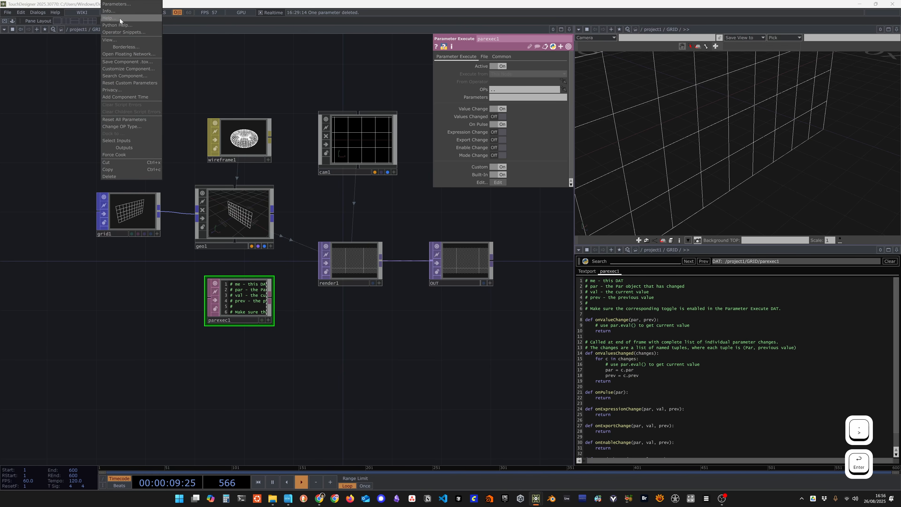
pyautogui.click(125, 3)
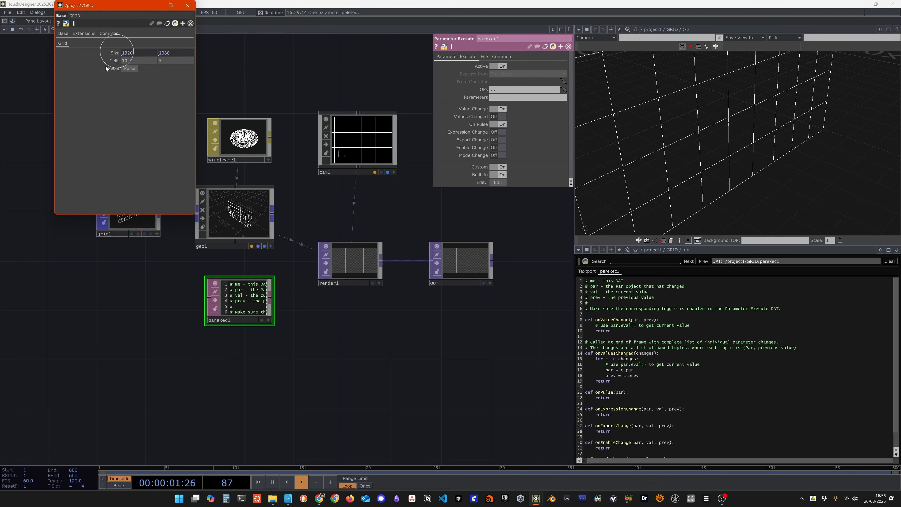
pyautogui.click(59, 61)
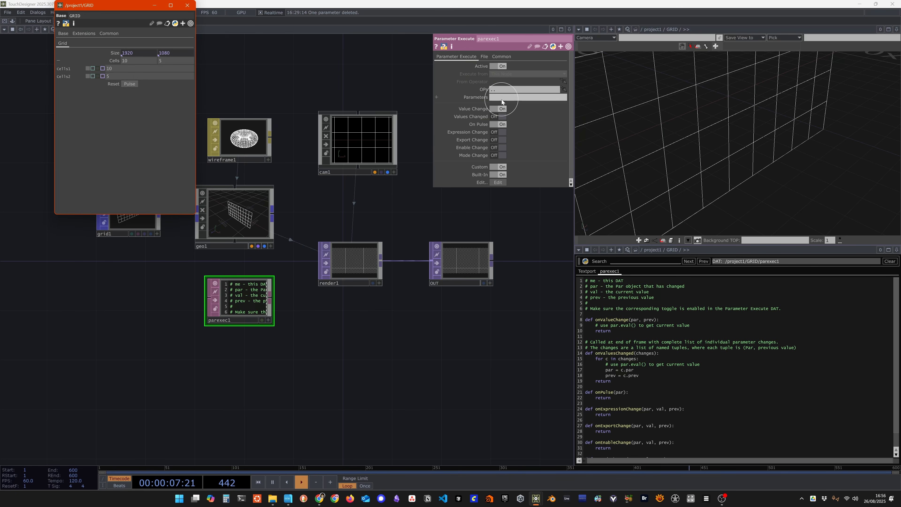
pyautogui.click(499, 97)
pyautogui.write('cells*')
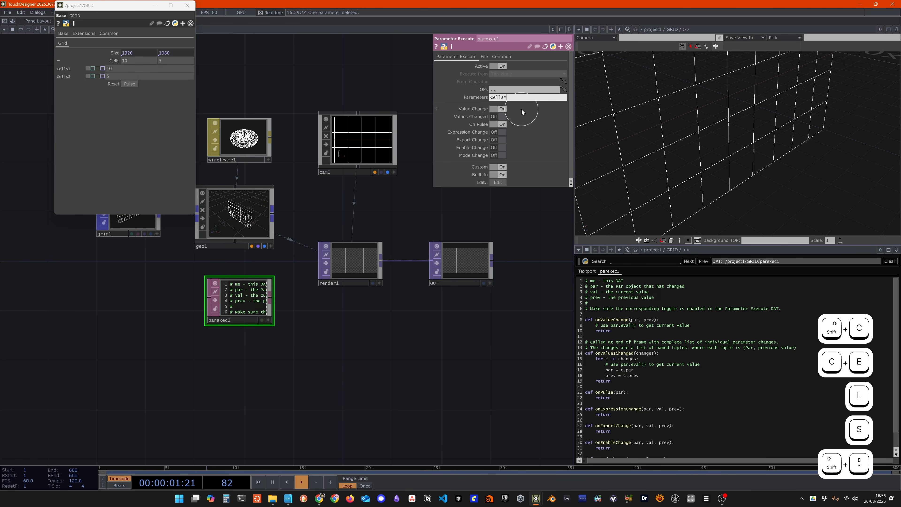
pyautogui.press('Return')
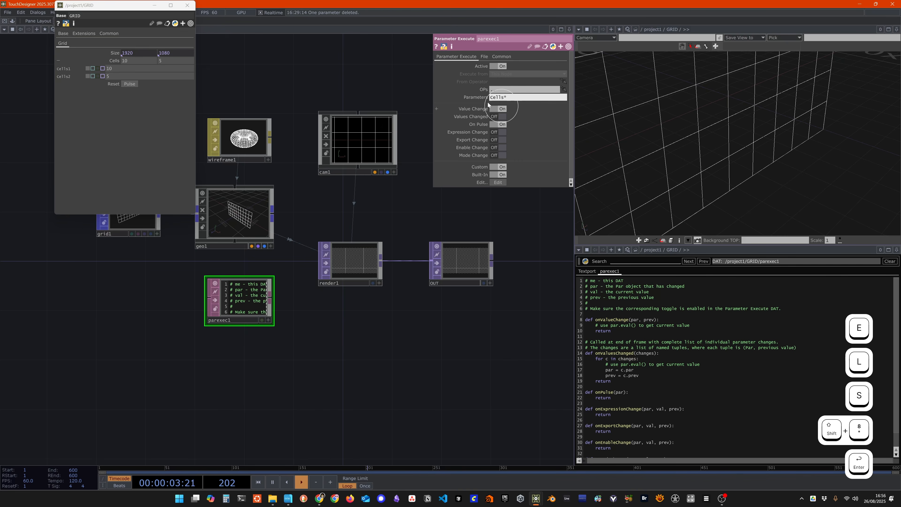
pyautogui.click(58, 60)
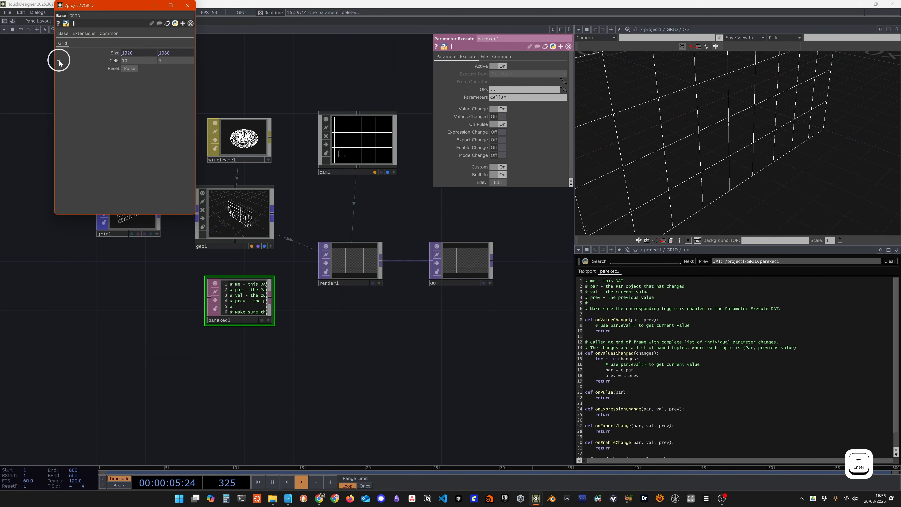
# Turn off On Pulse for parexec1 and move GRID's parameter window lower over the network.
pyautogui.click(503, 125)
pyautogui.click(282, 278)
pyautogui.click(123, 10)
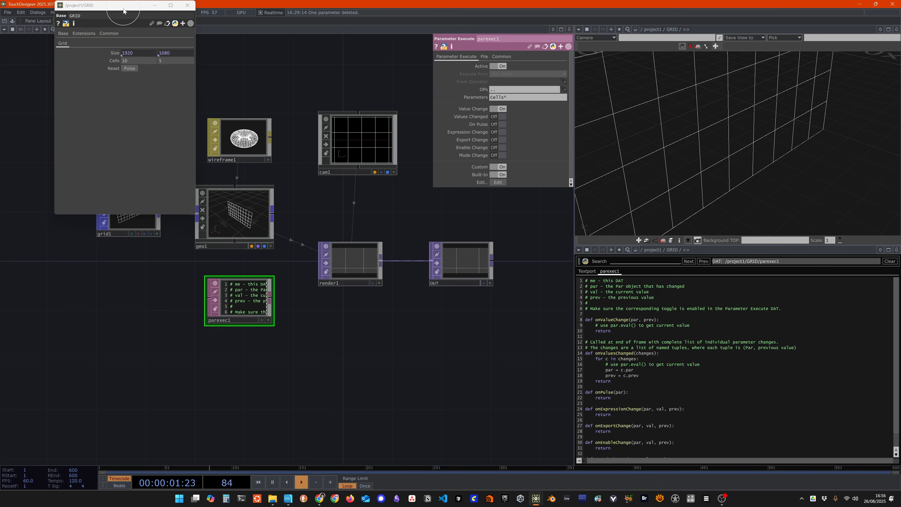
pyautogui.moveTo(123, 10); pyautogui.dragTo(101, 105)
pyautogui.click(671, 327)
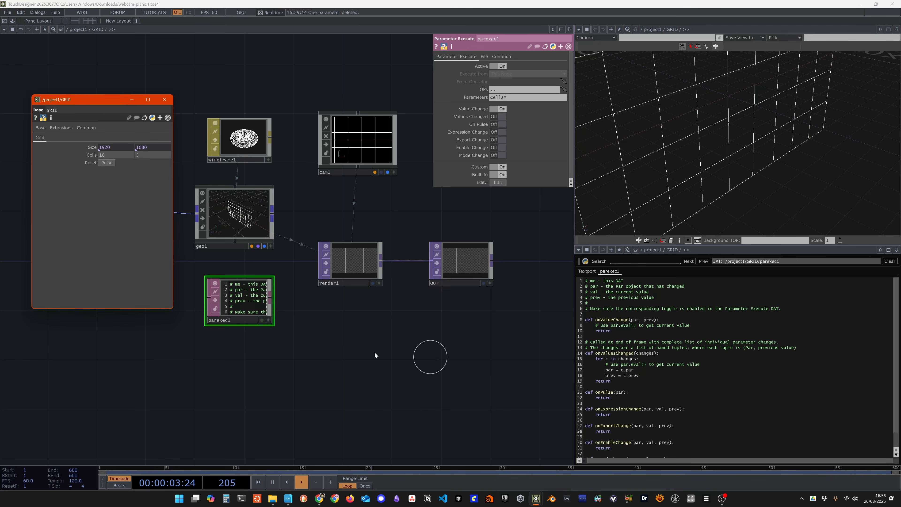
pyautogui.rightClick(252, 298)
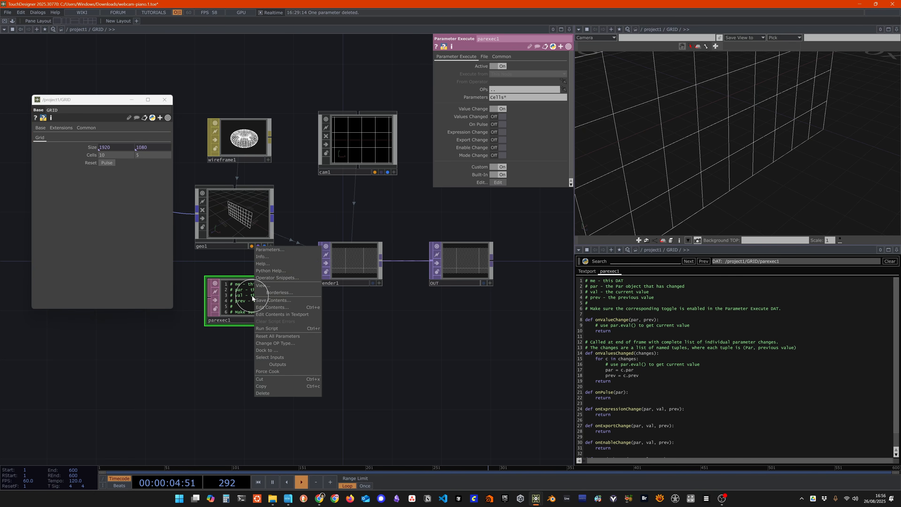
pyautogui.click(281, 285)
pyautogui.click(513, 192)
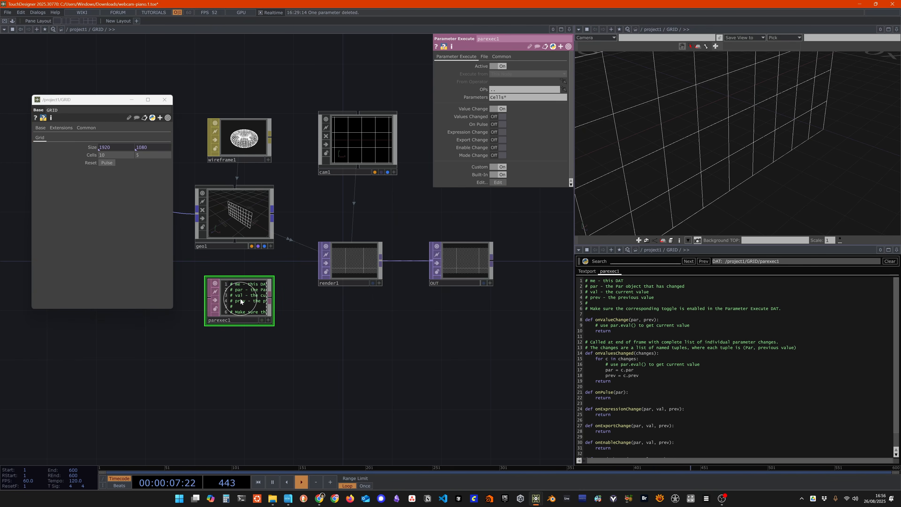
pyautogui.rightClick(240, 301)
pyautogui.click(515, 182)
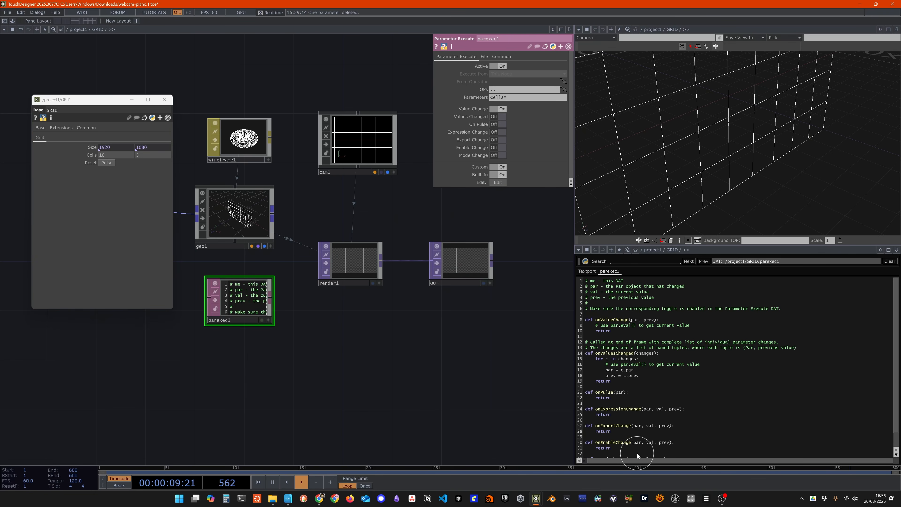
# Delete all callbacks below the value-change function in the parexec1 script.
pyautogui.scroll(-1, 660, 401)
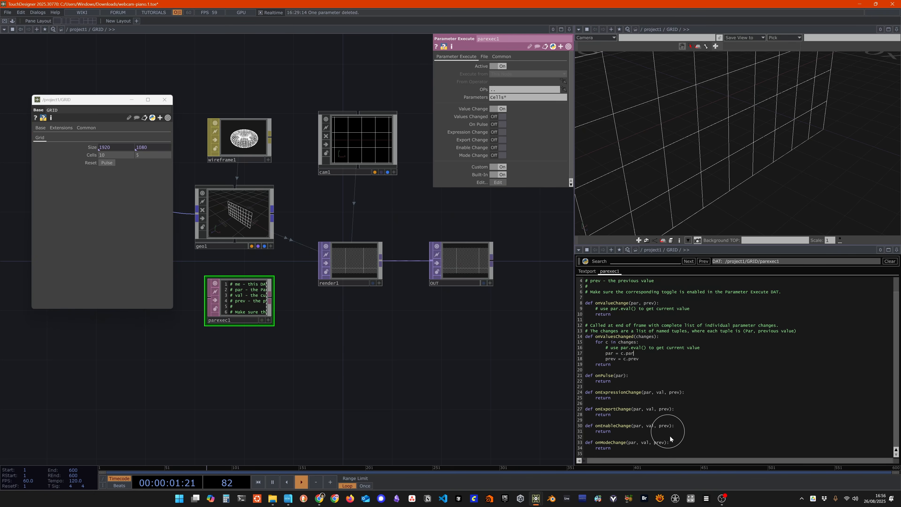
pyautogui.moveTo(606, 447); pyautogui.dragTo(571, 336)
pyautogui.press('Delete')
pyautogui.press('Delete')
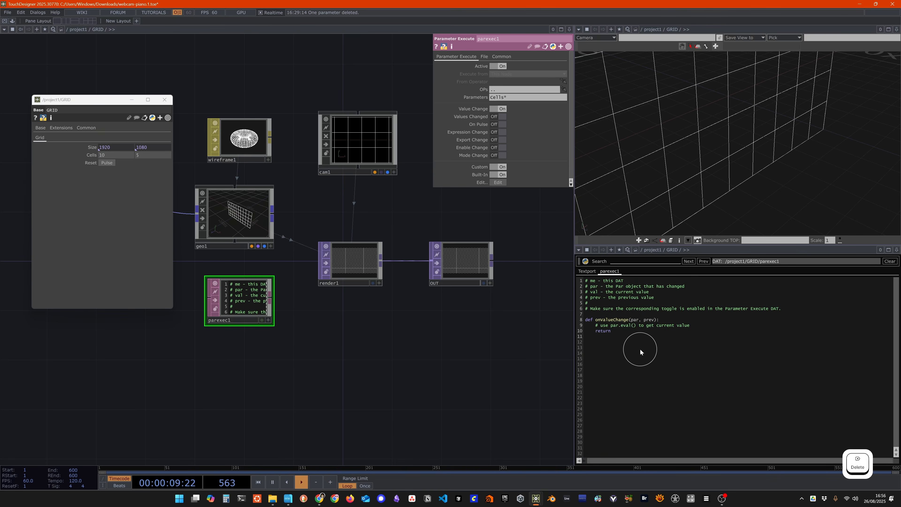
# Add print(par) to the value-change callback and test it in the Textport by changing GRID's Cells to 14 and 8.
pyautogui.click(708, 327)
pyautogui.press('Return')
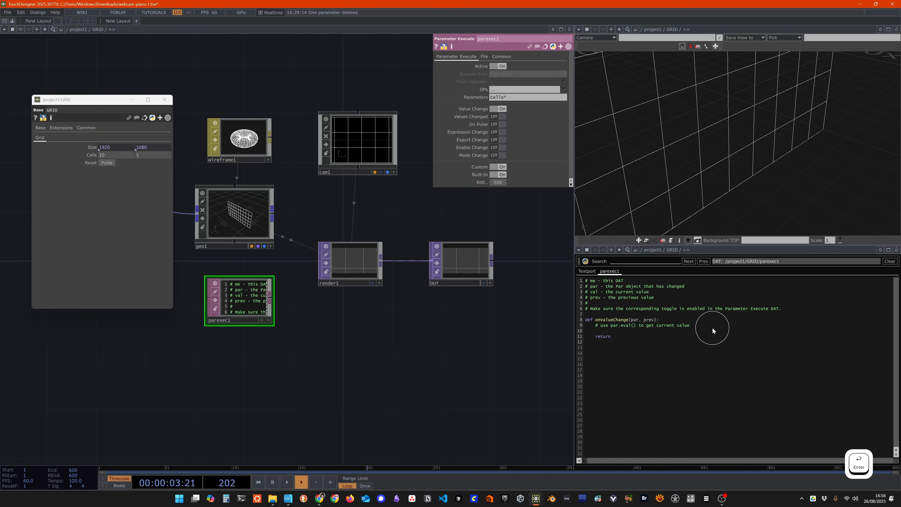
pyautogui.write('print(par)')
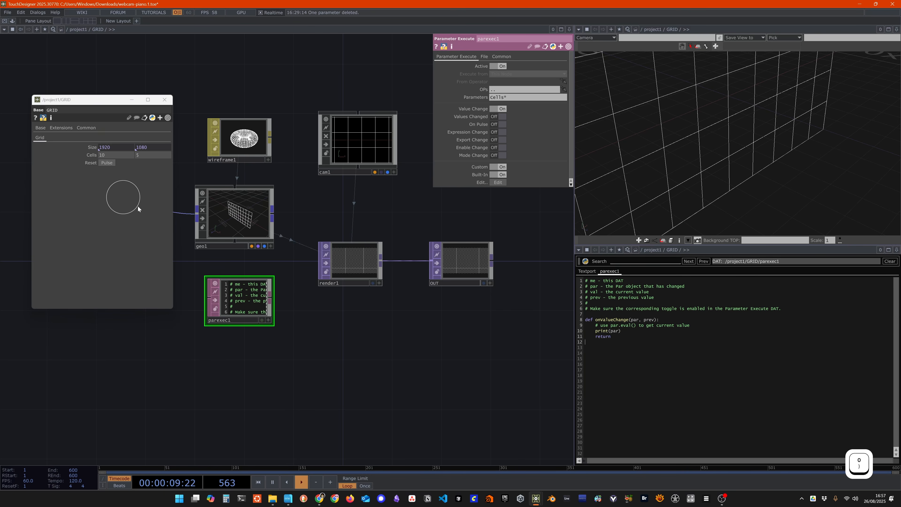
pyautogui.click(587, 272)
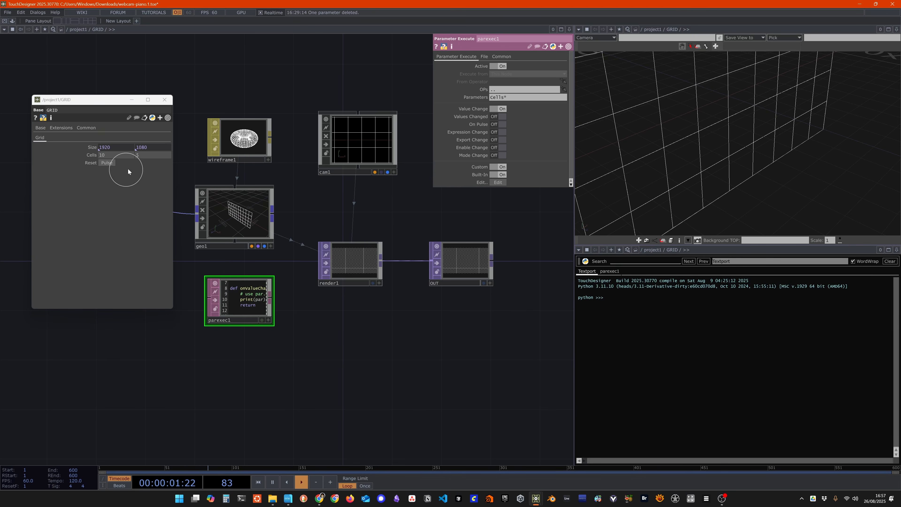
pyautogui.moveTo(113, 157); pyautogui.dragTo(167, 167, button='middle')
# Extend the print call to print(par.name, par) and test it in the Textport by raising both of GRID's Cells values.
pyautogui.click(614, 271)
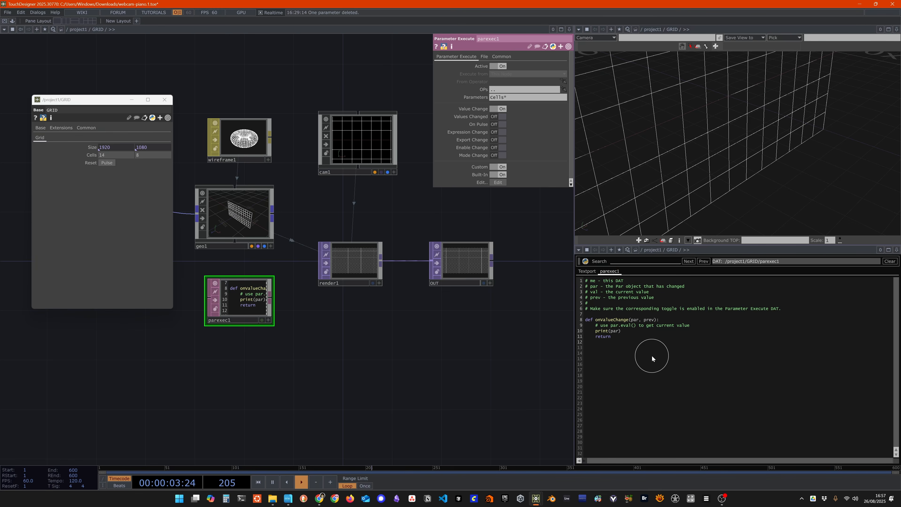
pyautogui.write('.name, par')
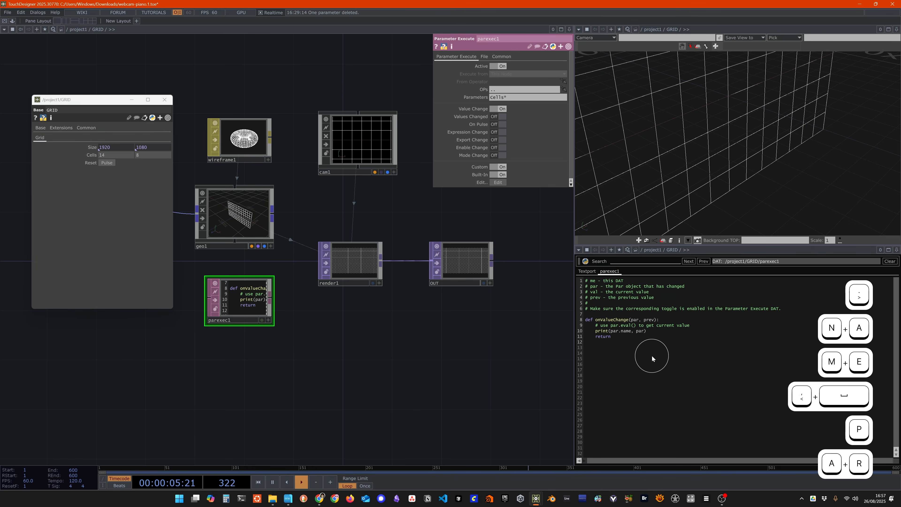
pyautogui.click(588, 273)
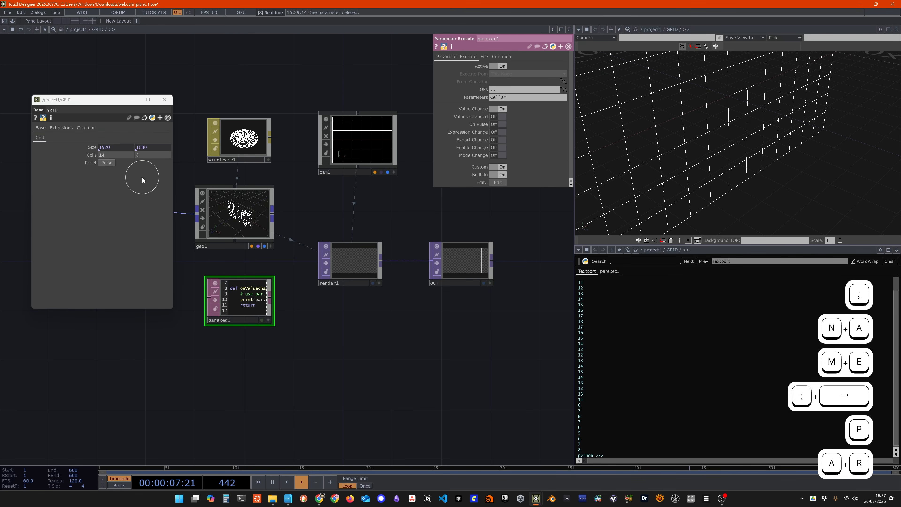
pyautogui.moveTo(119, 155); pyautogui.dragTo(263, 162, button='middle')
pyautogui.click(611, 272)
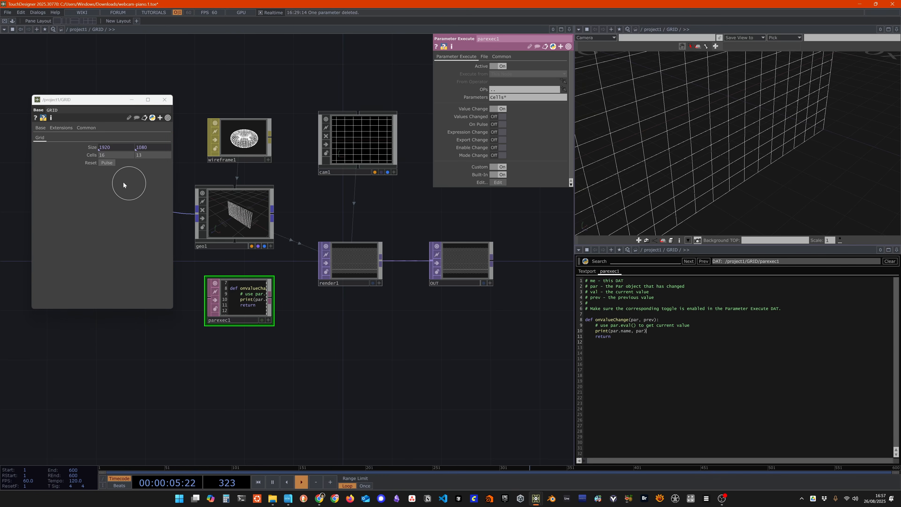
# Start a line reading parent().par. above the print call in parexec1, checking the Reset parameter's scripting name in GRID's parameter window.
pyautogui.click(108, 163)
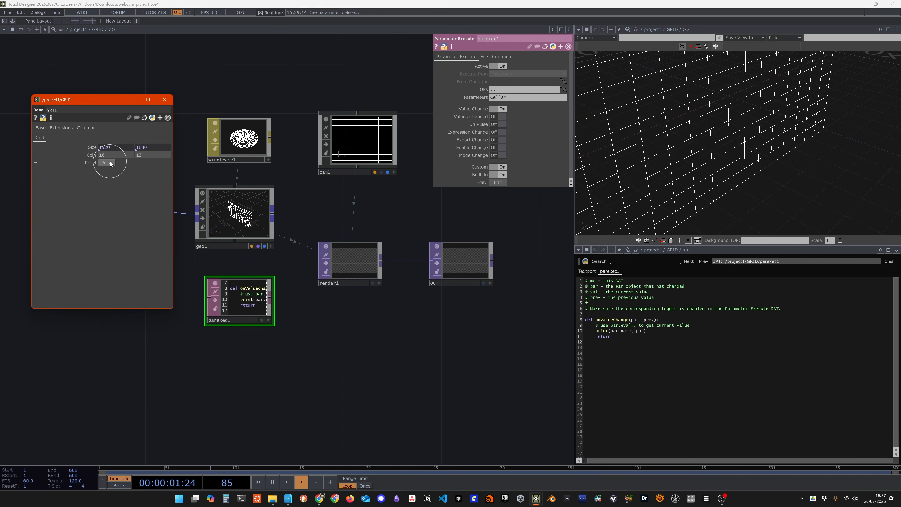
pyautogui.click(596, 332)
pyautogui.moveTo(649, 330); pyautogui.dragTo(599, 331)
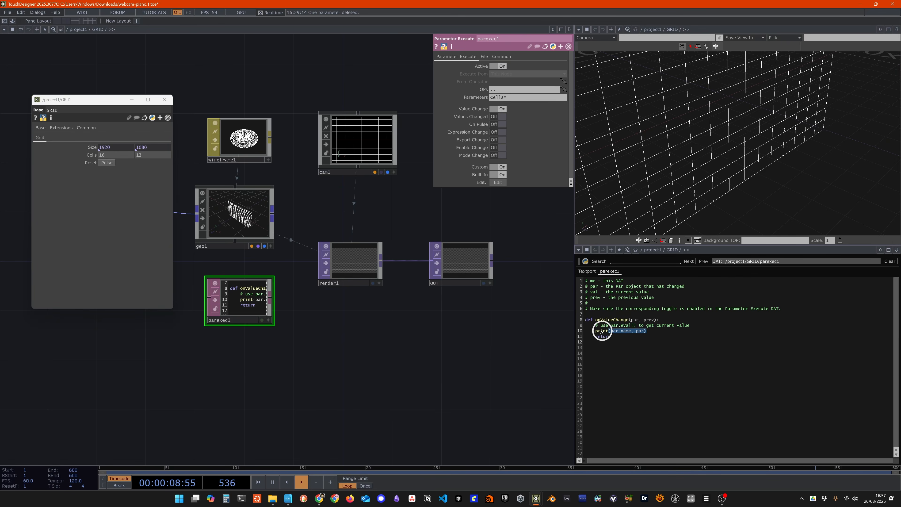
pyautogui.click(676, 329)
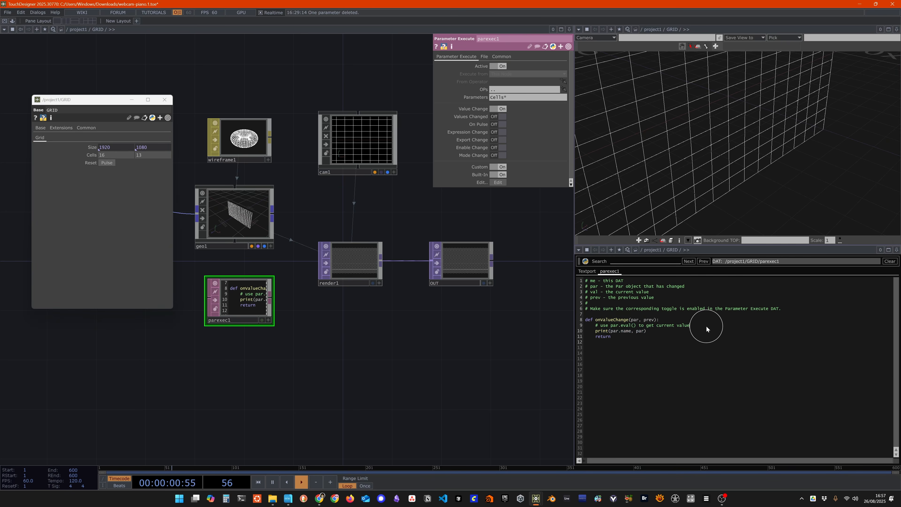
pyautogui.press('Return')
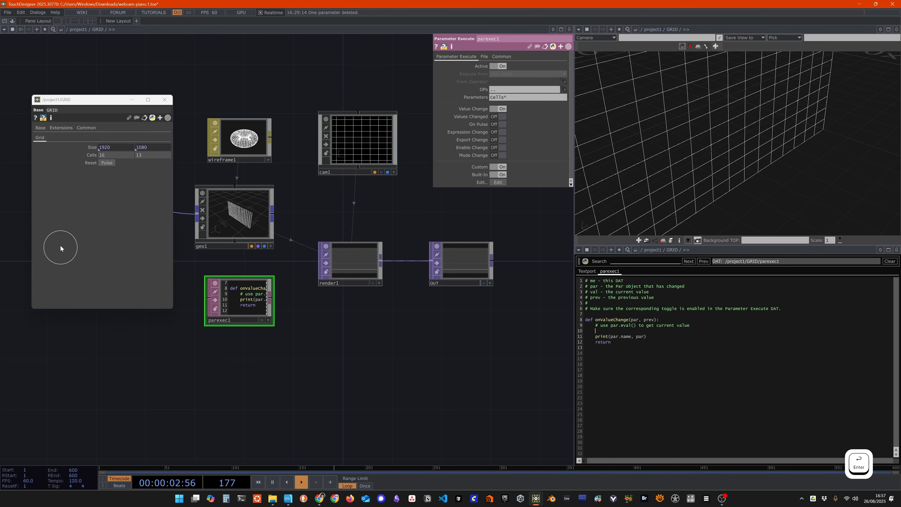
pyautogui.click(104, 162)
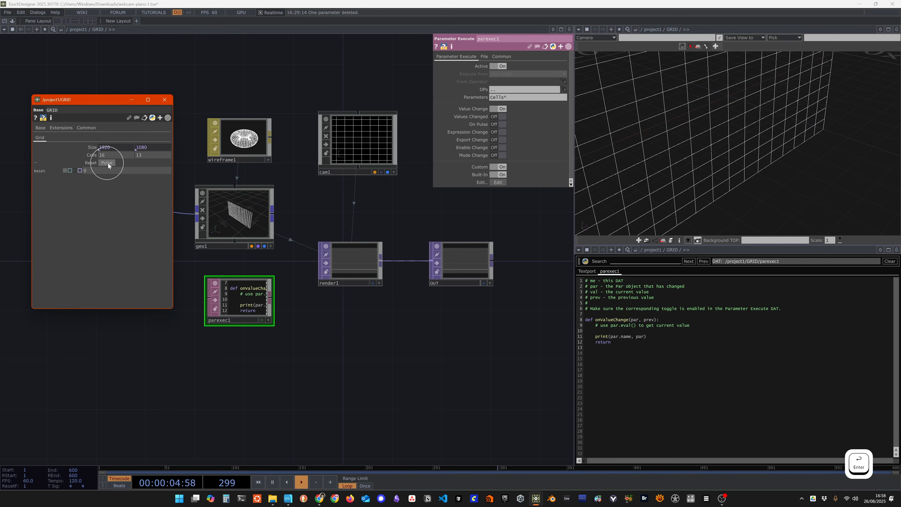
pyautogui.click(620, 331)
pyautogui.write('parent()')
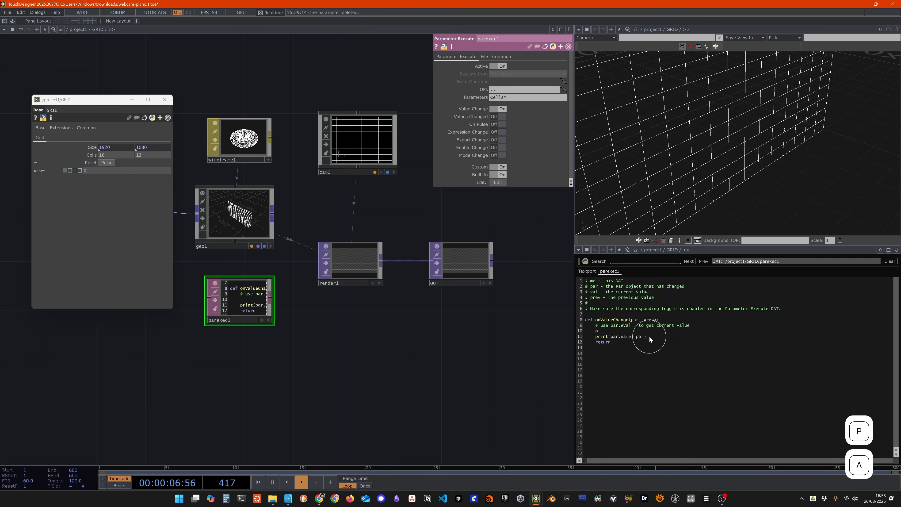
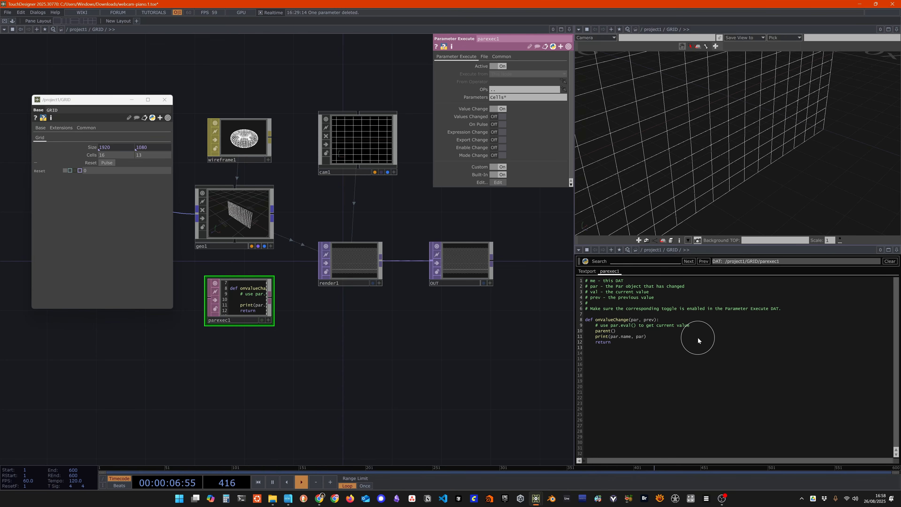
pyautogui.write('.par.')
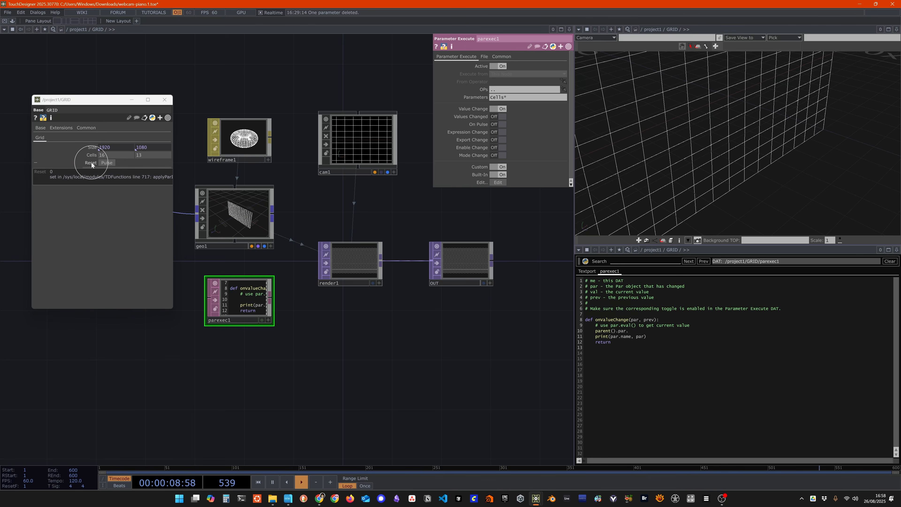
# Open GRID's Component Editor beside its parameter window and change the Reset parameter's label to Reset The Thing.
pyautogui.moveTo(93, 162); pyautogui.dragTo(38, 172)
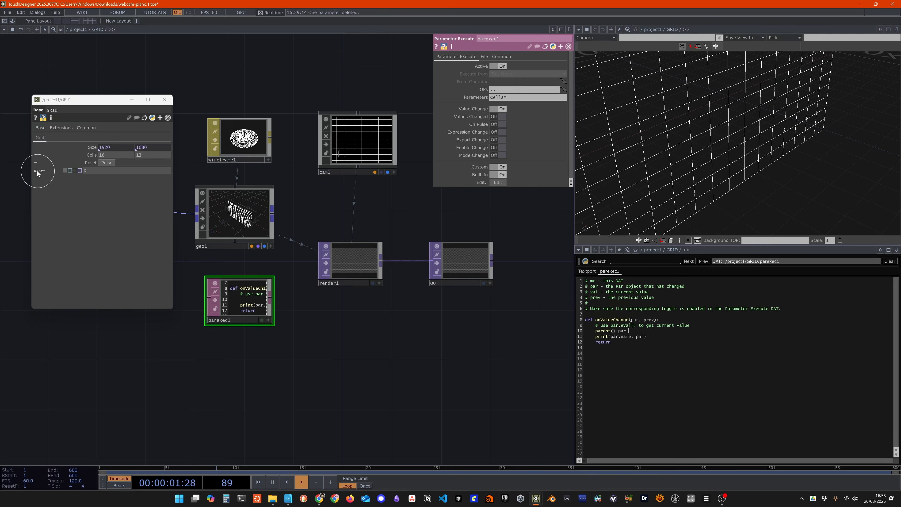
pyautogui.rightClick(97, 30)
pyautogui.click(116, 67)
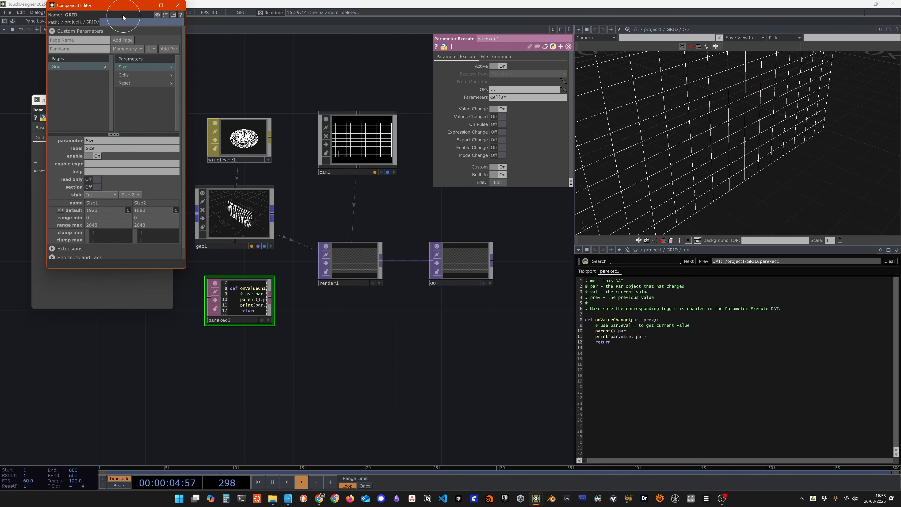
pyautogui.moveTo(123, 5); pyautogui.dragTo(308, 77)
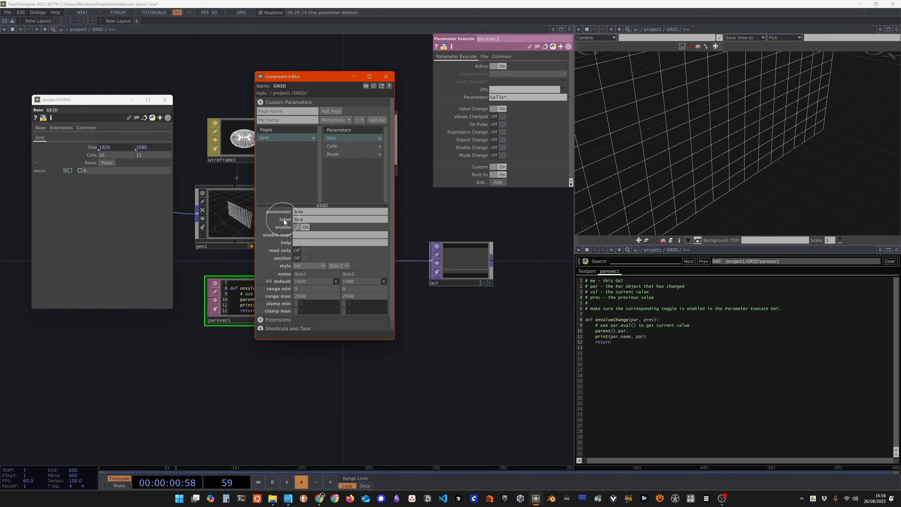
pyautogui.click(327, 154)
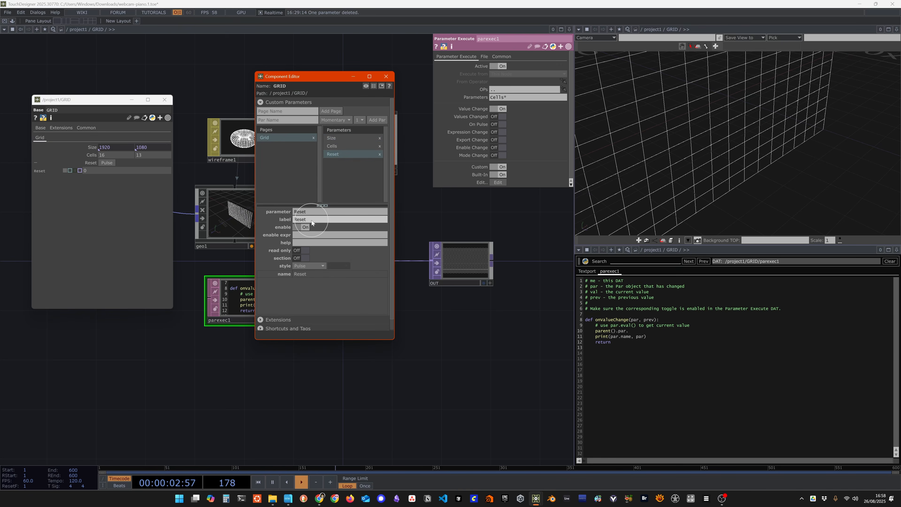
pyautogui.click(329, 220)
pyautogui.write('The Thing')
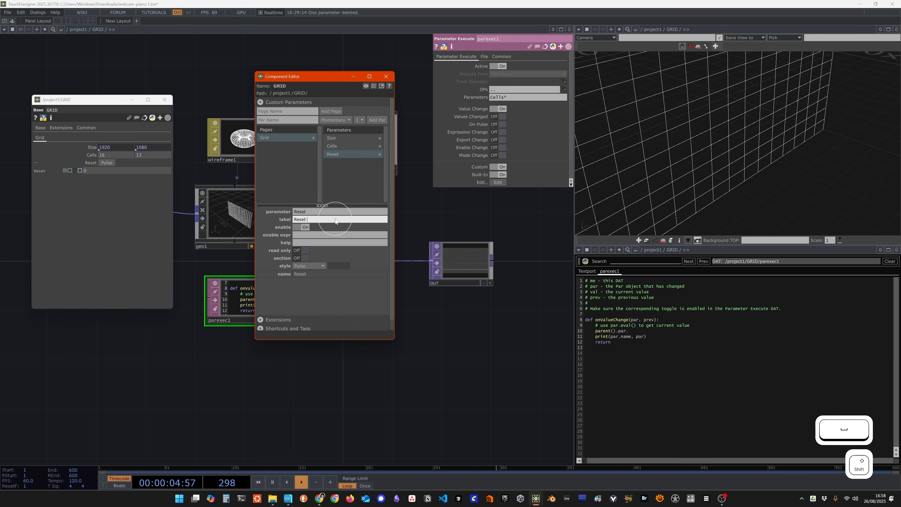
pyautogui.press('Return')
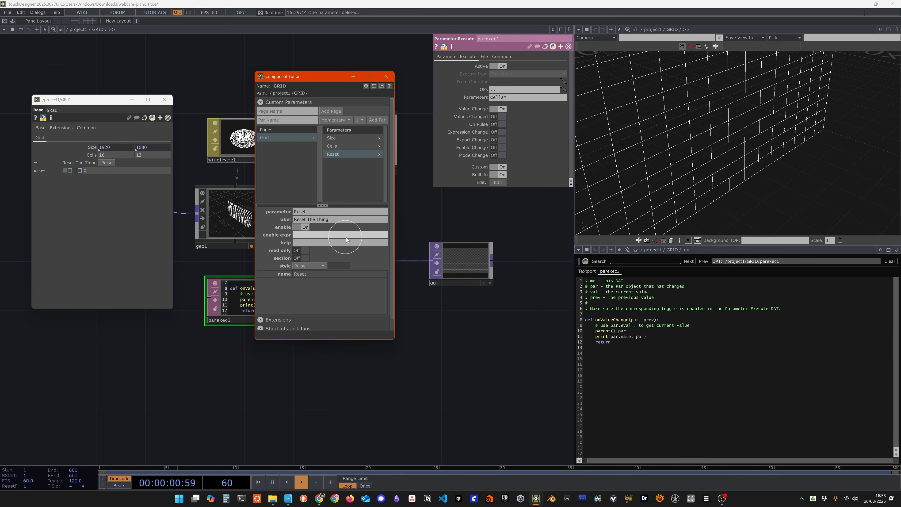
# Try to rename the Reset parameter with a lower-case initial as reset.
pyautogui.click(318, 211)
pyautogui.moveTo(297, 210); pyautogui.dragTo(287, 209)
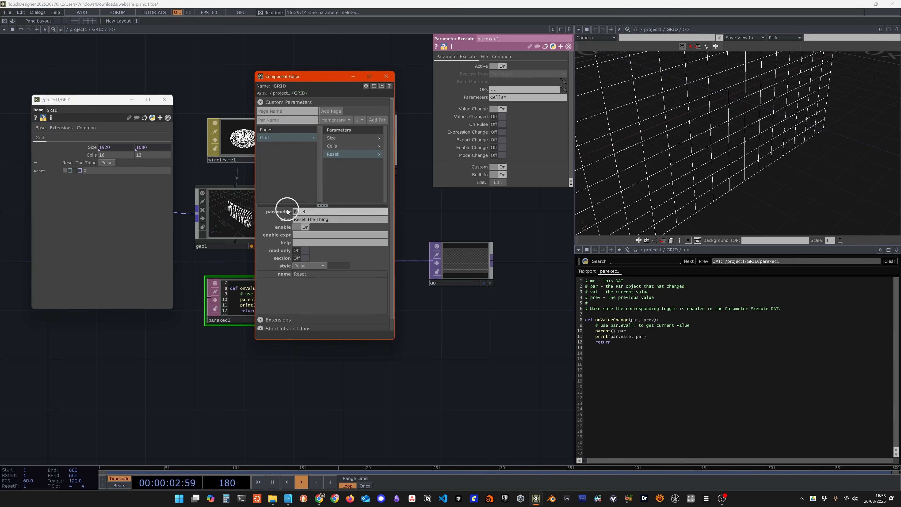
pyautogui.write('R')
pyautogui.press('Return')
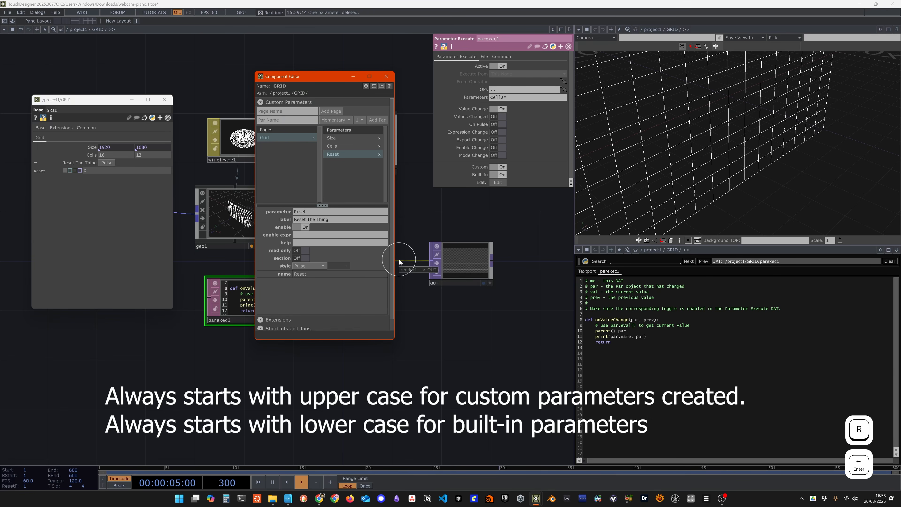
pyautogui.click(319, 211)
pyautogui.moveTo(297, 211); pyautogui.dragTo(291, 211)
pyautogui.write('r')
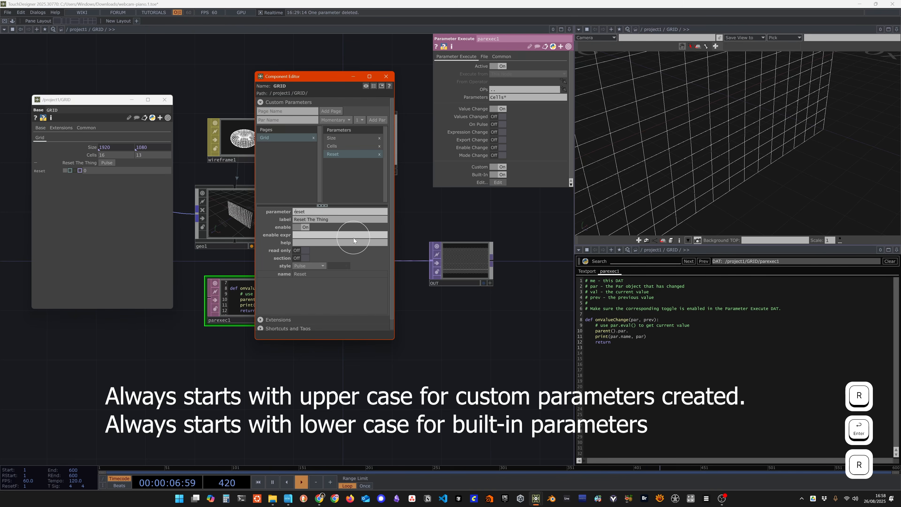
pyautogui.press('Return')
# Rename the Reset parameter itself by entering Reset The Thing as its parameter name.
pyautogui.click(319, 210)
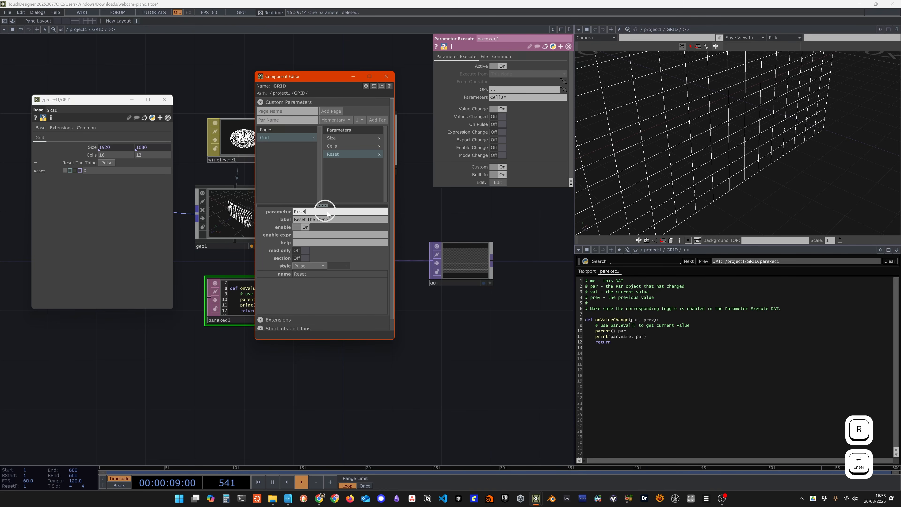
pyautogui.write('The Thing')
pyautogui.press('Return')
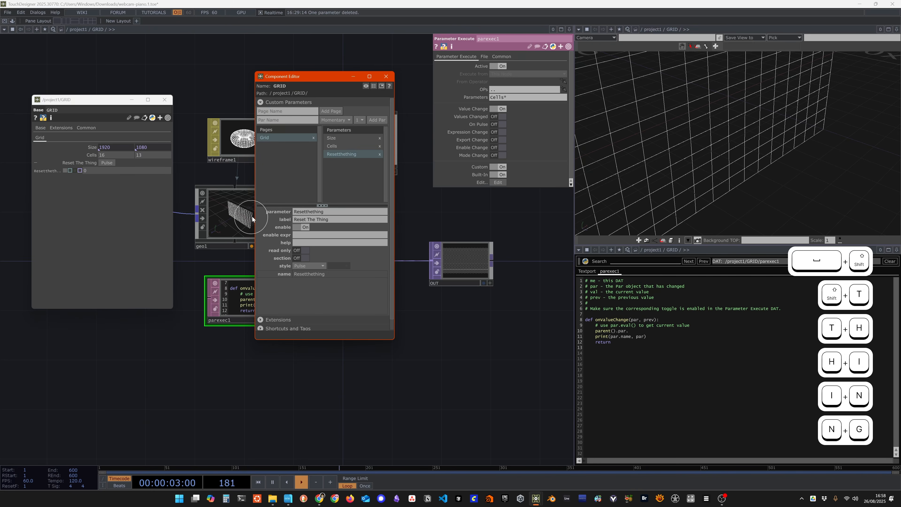
# Restore both the parameter name and its label to Reset and close the Component Editor.
pyautogui.moveTo(306, 212); pyautogui.dragTo(362, 219)
pyautogui.press('Delete')
pyautogui.press('BackSpace')
pyautogui.press('Return')
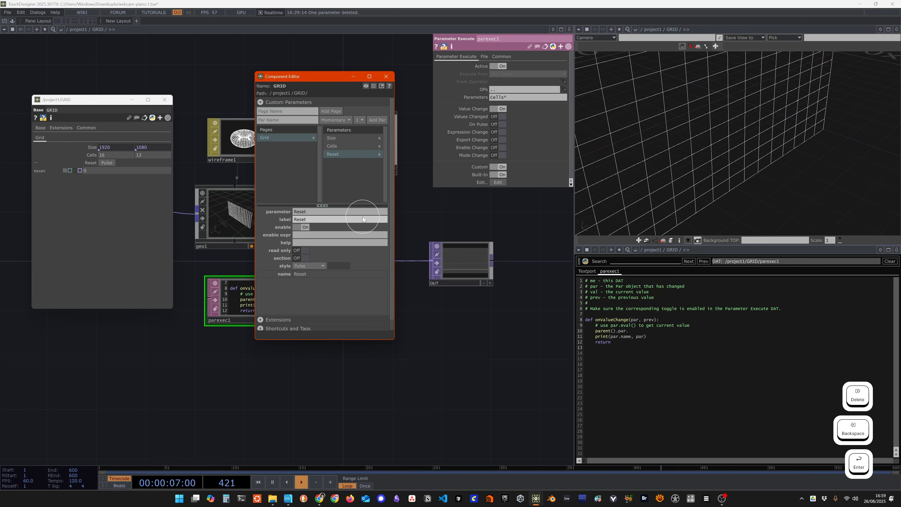
pyautogui.click(386, 77)
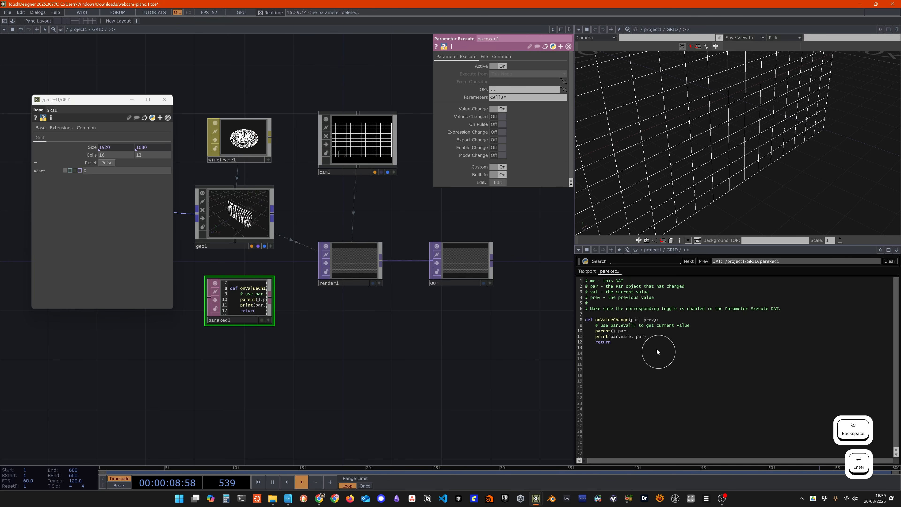
# Complete the parent line in the parexec1 script as parent().par.Reset.pulse().
pyautogui.write('Reset')
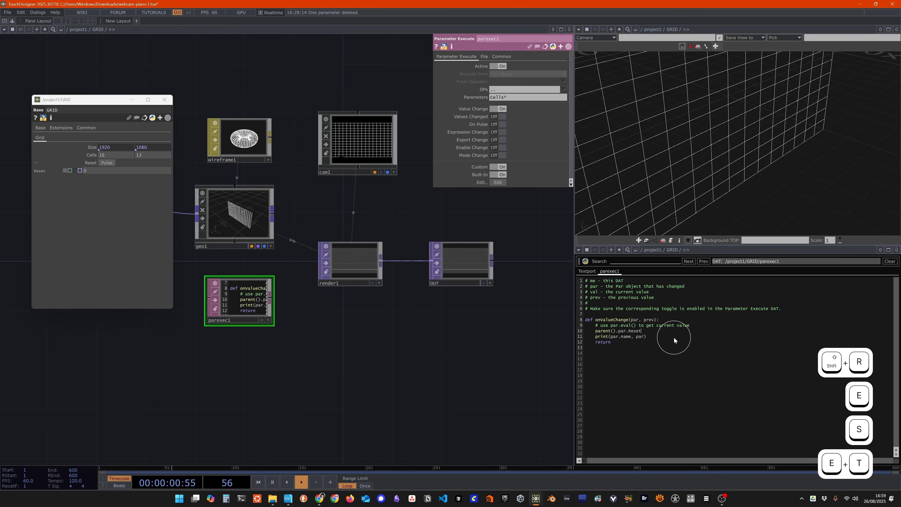
pyautogui.write('.pulse()')
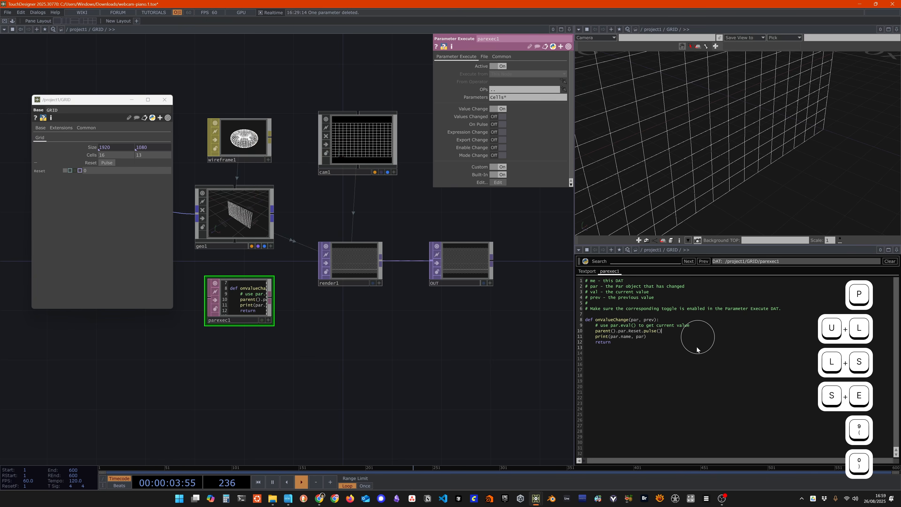
# Collapse GRID's Reset parameter and set the second Cells value to 16 to try out the reset script.
pyautogui.click(682, 375)
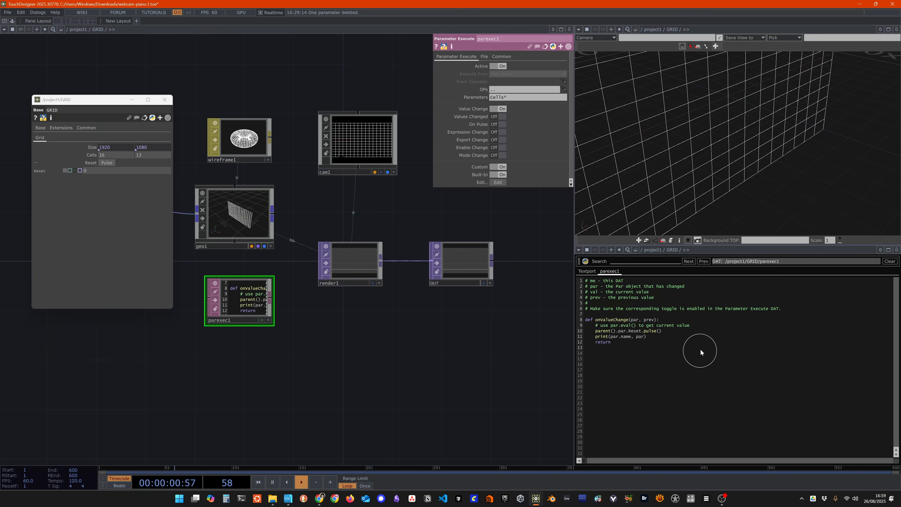
pyautogui.click(36, 165)
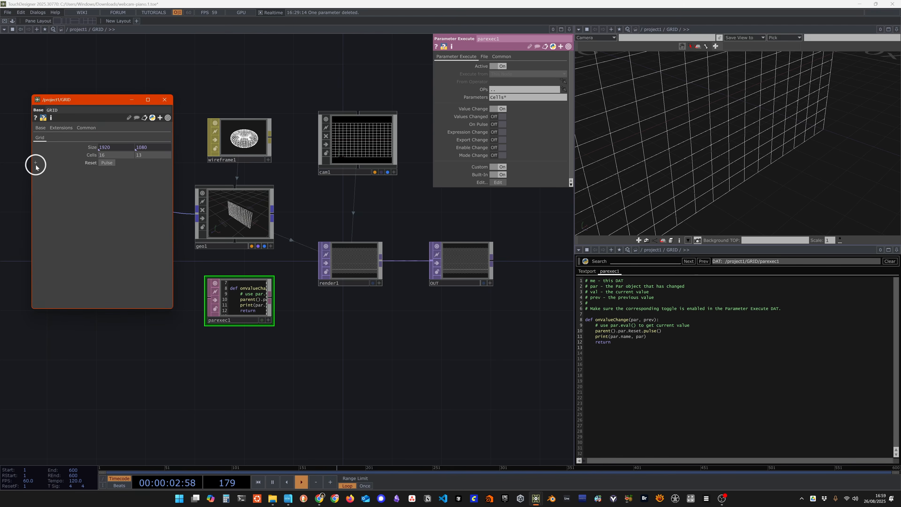
pyautogui.moveTo(150, 156)
pyautogui.mouseDown()
pyautogui.moveTo(179, 153)
pyautogui.moveTo(146, 156)
pyautogui.mouseUp()
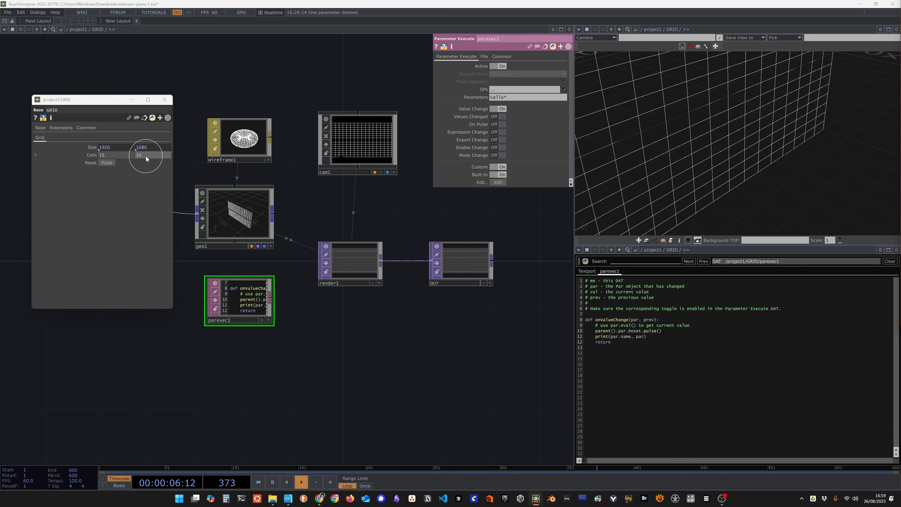
# Delete the print(par.name, par) line from the parexec1 script, keeping the return line.
pyautogui.moveTo(657, 338); pyautogui.dragTo(563, 338)
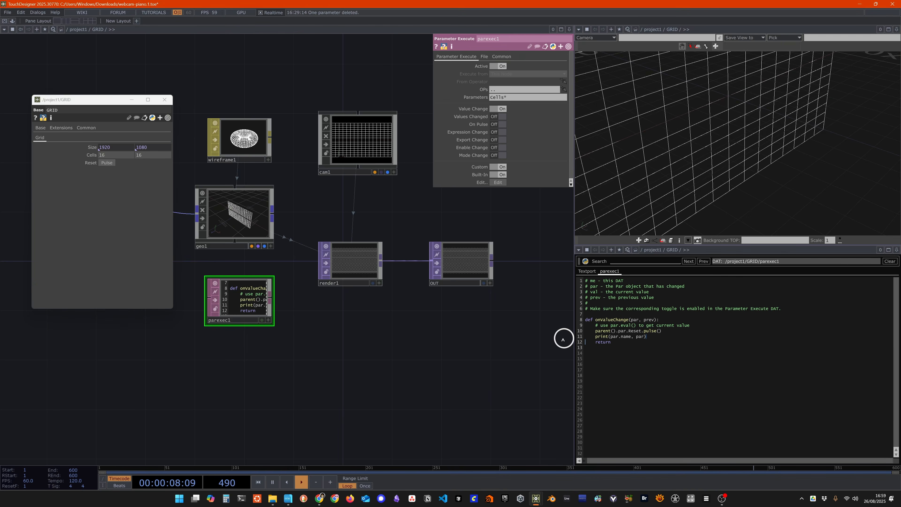
pyautogui.press('Delete')
pyautogui.hotkey('ctrl', 'z')
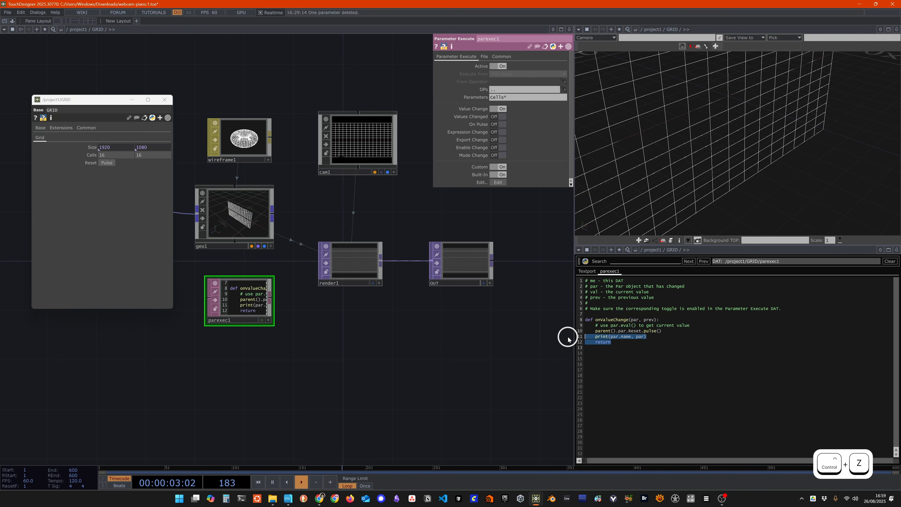
pyautogui.moveTo(599, 335); pyautogui.dragTo(568, 335)
pyautogui.press('Delete')
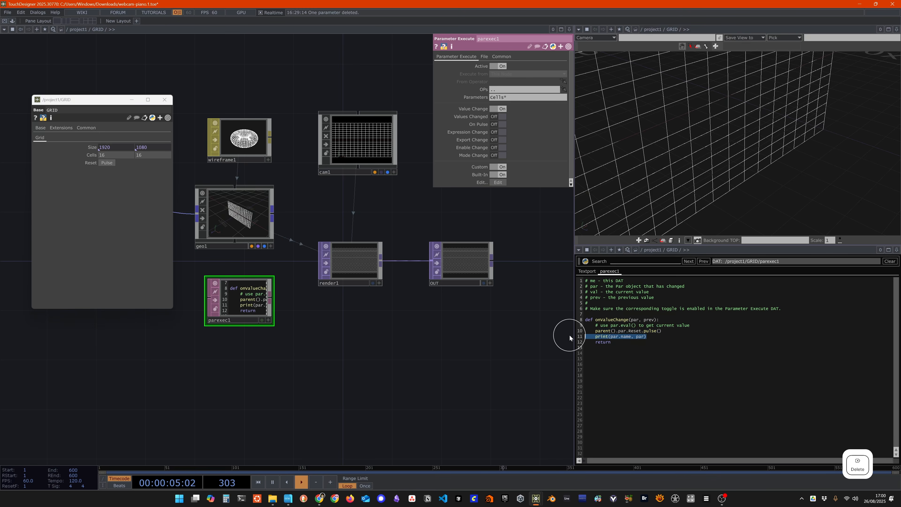
# Add a Constant CHOP below parexec1 and set its chan1 value to 1.
pyautogui.doubleClick(331, 374)
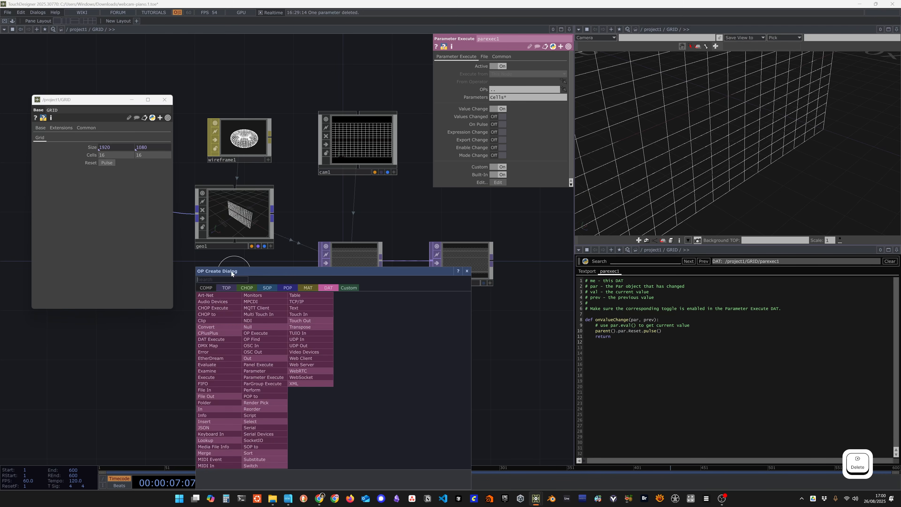
pyautogui.click(243, 290)
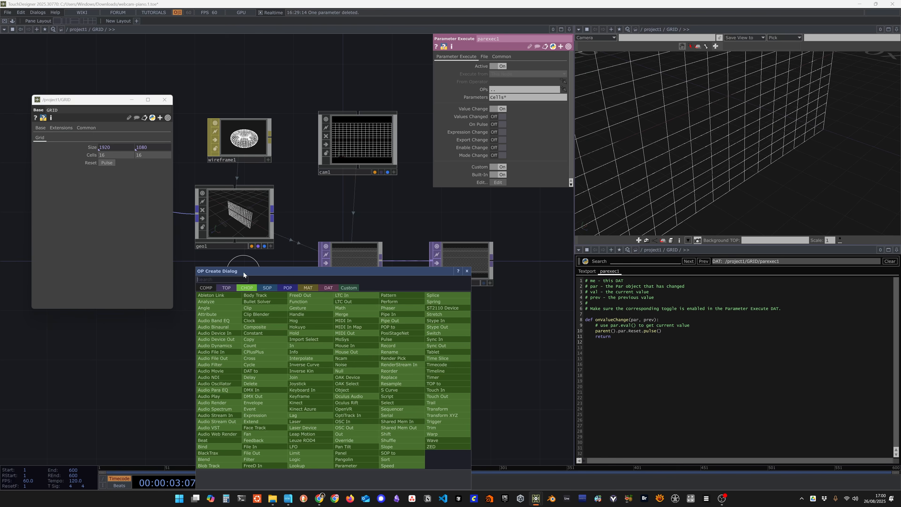
pyautogui.write('con')
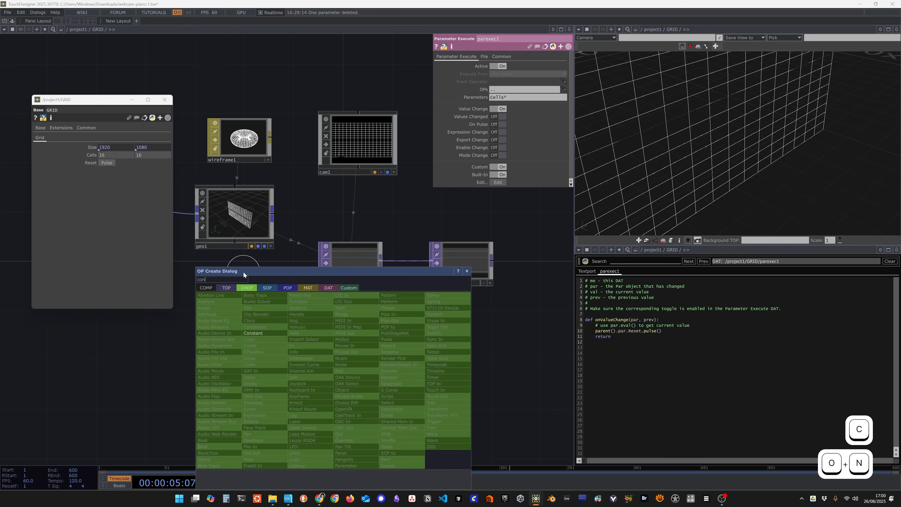
pyautogui.click(280, 332)
pyautogui.click(238, 385)
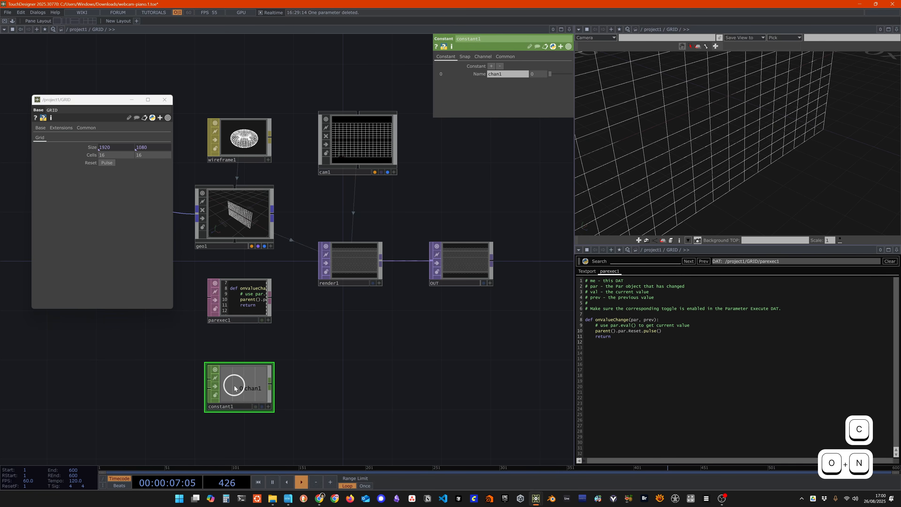
pyautogui.click(538, 74)
pyautogui.write('1')
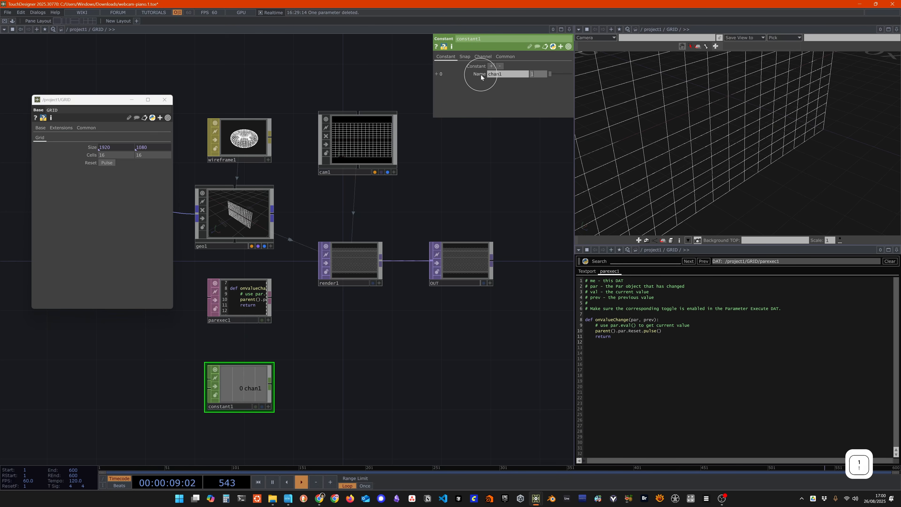
pyautogui.press('Return')
# Add a Speed CHOP beside constant1, fed by the Constant's output.
pyautogui.click(270, 386)
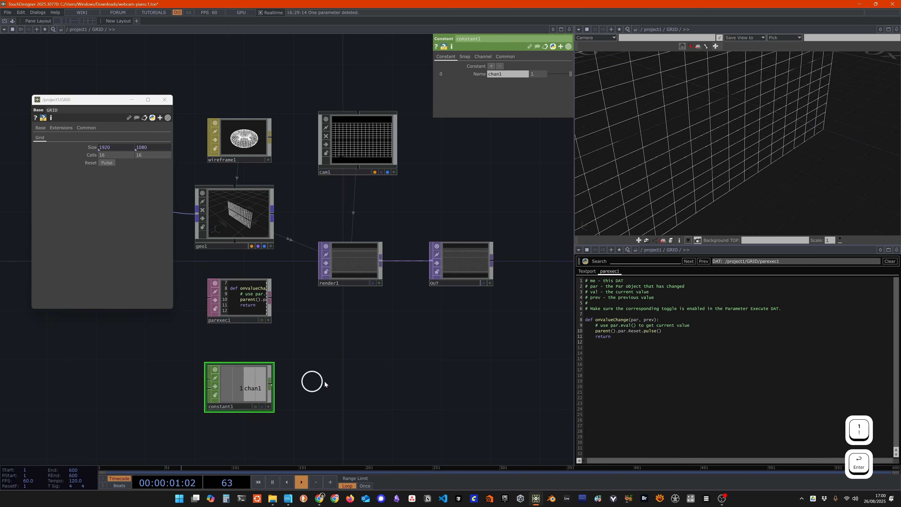
pyautogui.press('Tab')
pyautogui.write('speed')
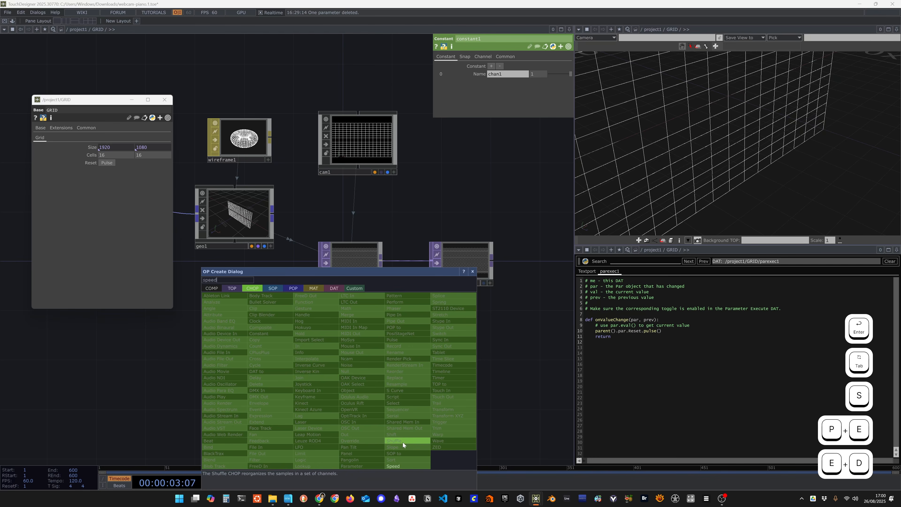
pyautogui.click(397, 468)
pyautogui.click(349, 393)
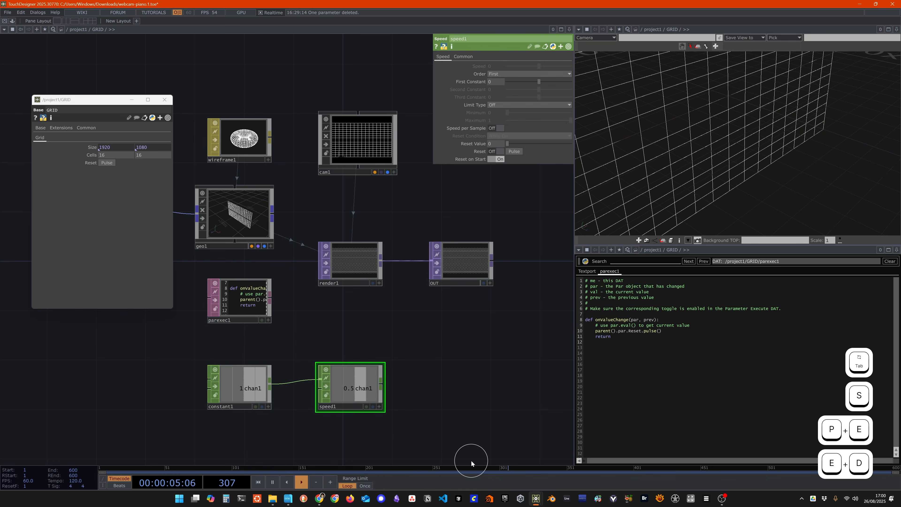
# Pulse the Reset parameter of speed1 several times to test how it restarts the count.
pyautogui.click(504, 143)
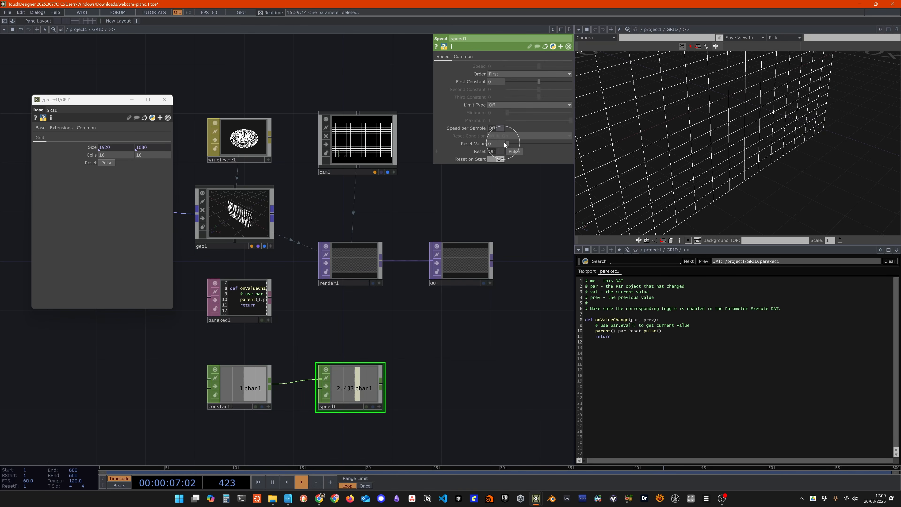
pyautogui.click(515, 152)
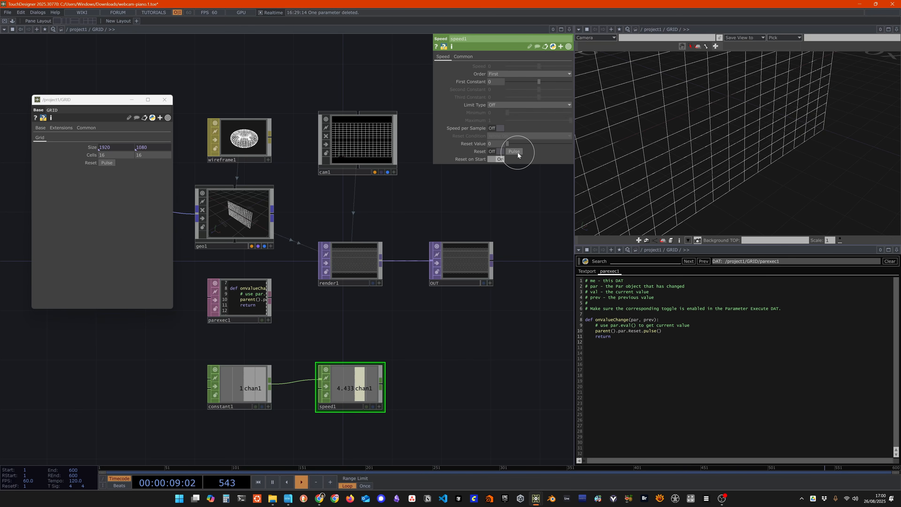
pyautogui.click(518, 153)
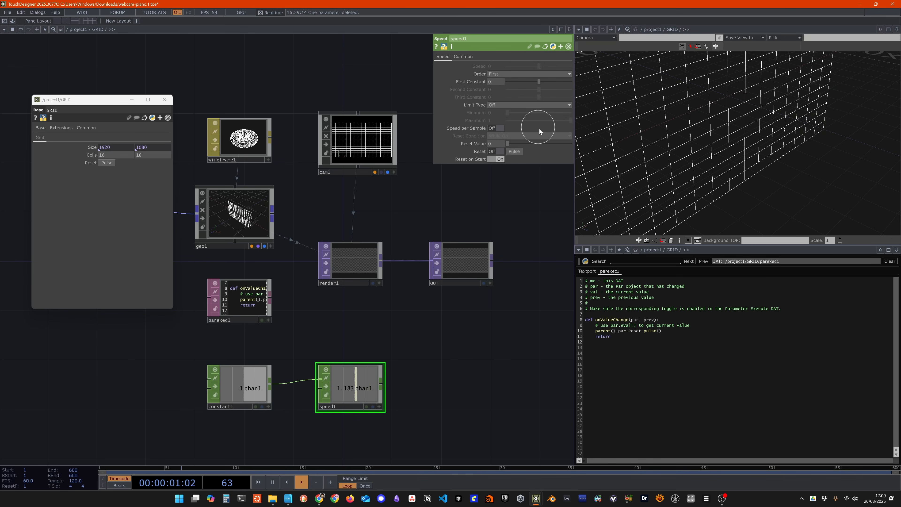
pyautogui.click(515, 152)
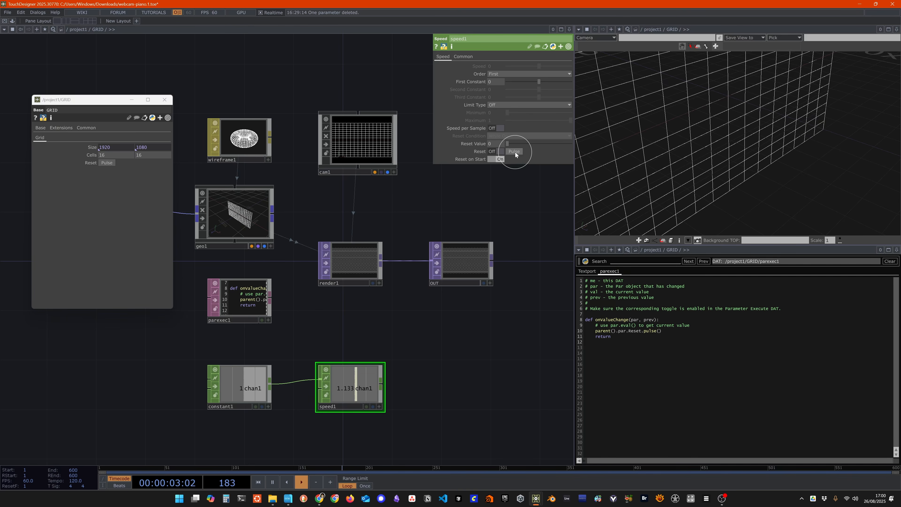
pyautogui.click(515, 153)
# Set the chan1 value of constant1 to 10.
pyautogui.click(223, 387)
pyautogui.write('0')
pyautogui.press('Return')
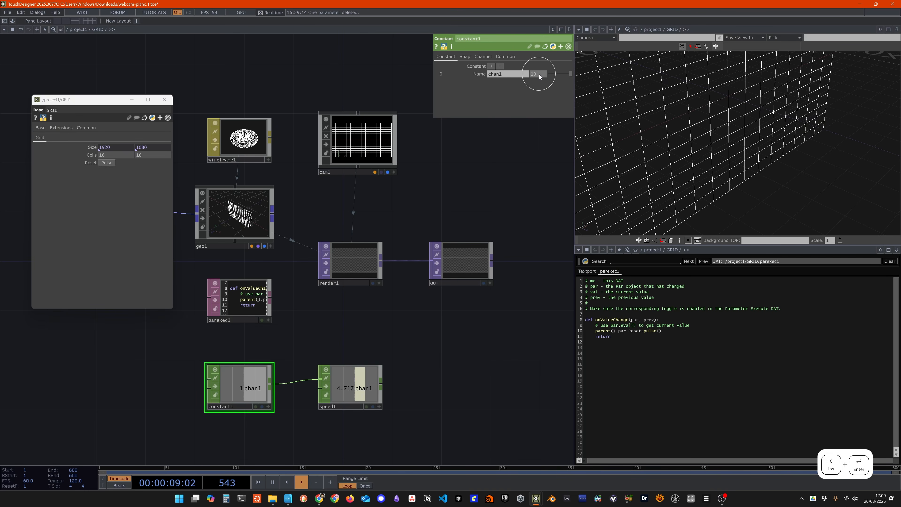
# Bind the Reset Pulse parameter of speed1 to the GRID component's Reset parameter.
pyautogui.click(352, 385)
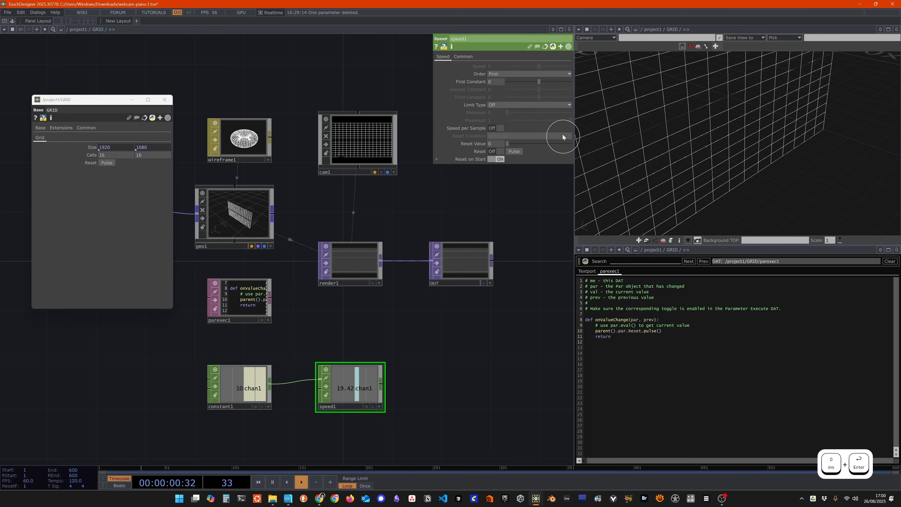
pyautogui.click(516, 152)
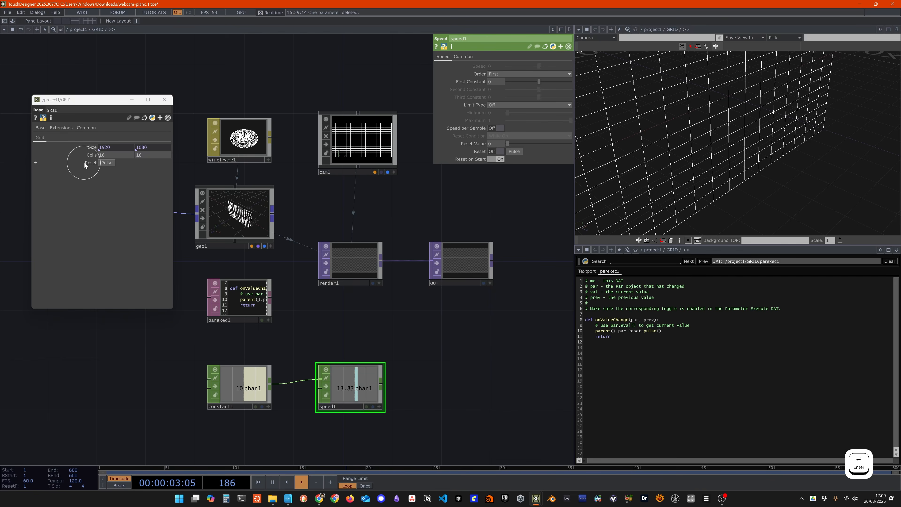
pyautogui.click(76, 166)
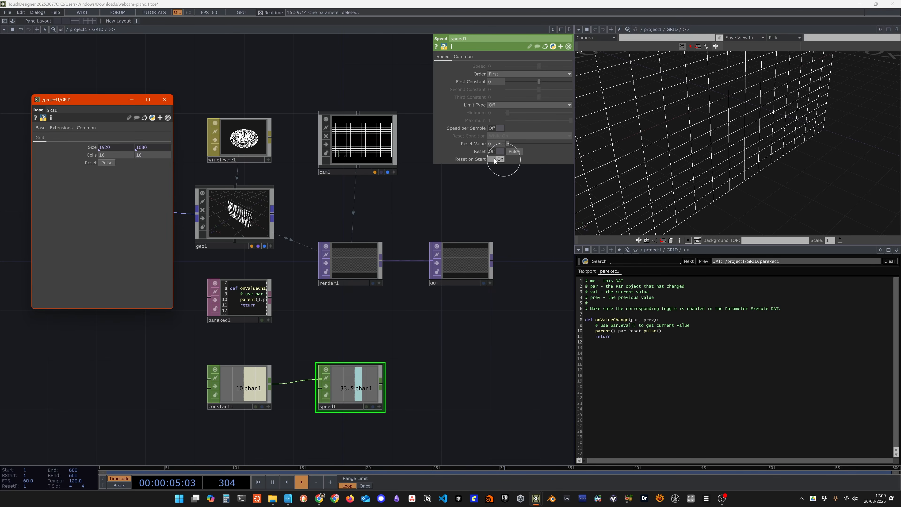
pyautogui.click(438, 151)
pyautogui.rightClick(444, 168)
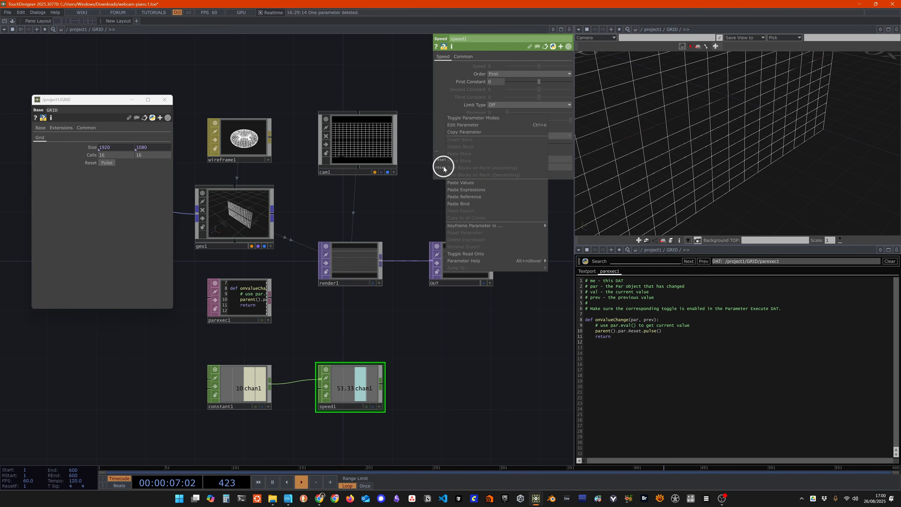
pyautogui.click(464, 205)
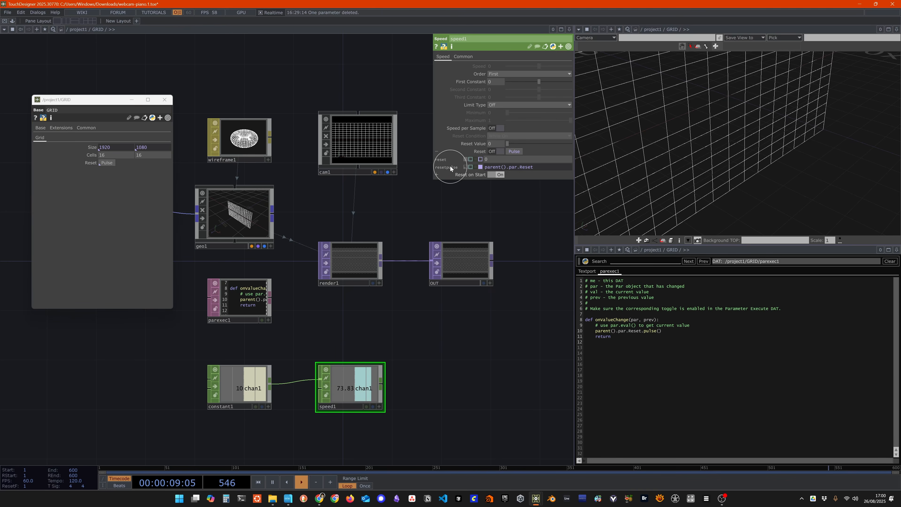
pyautogui.click(438, 152)
# Set the first Cells value of the GRID component to 5 to test the automatic reset.
pyautogui.click(158, 240)
pyautogui.click(123, 154)
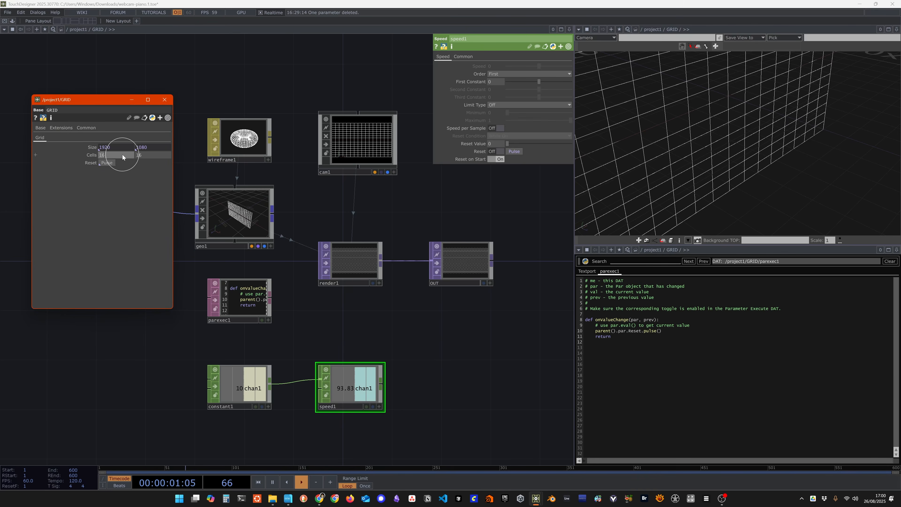
pyautogui.click(119, 162)
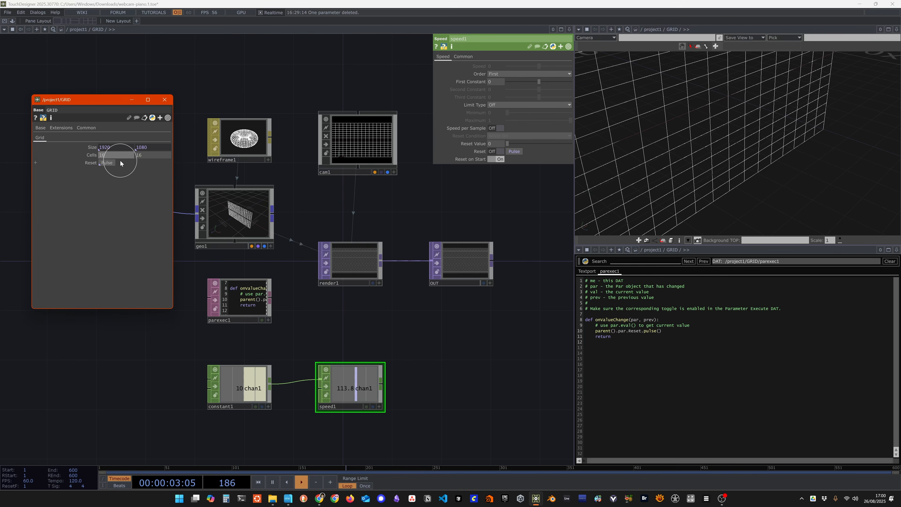
pyautogui.write('5')
pyautogui.press('Return')
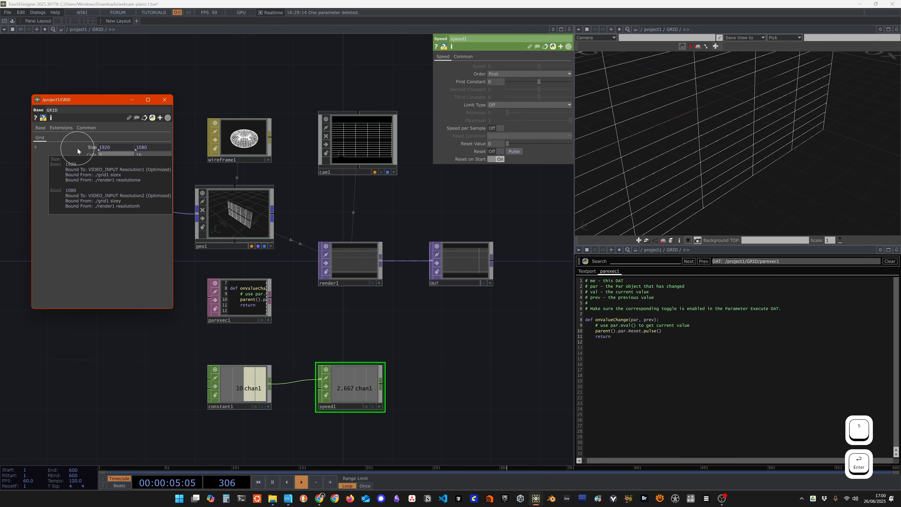
pyautogui.click(264, 315)
pyautogui.click(353, 402)
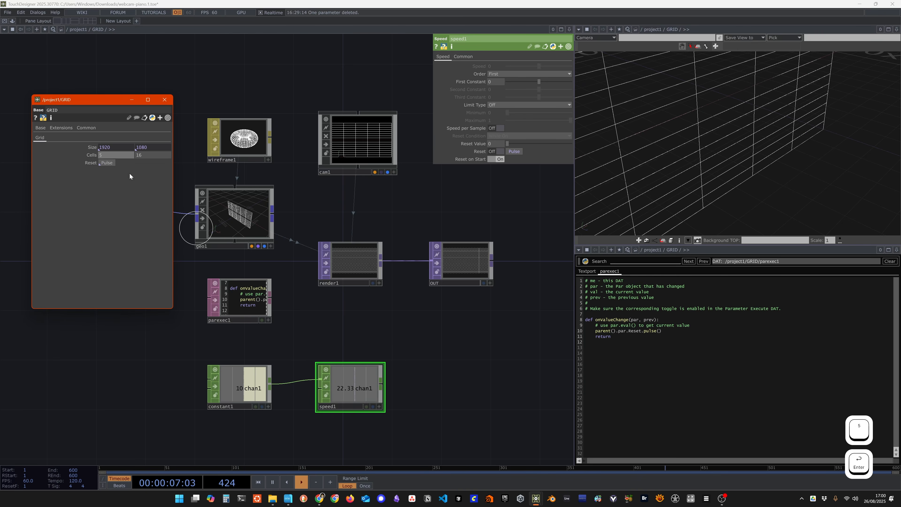
# Set both Cells values of the GRID component to 8.
pyautogui.click(163, 149)
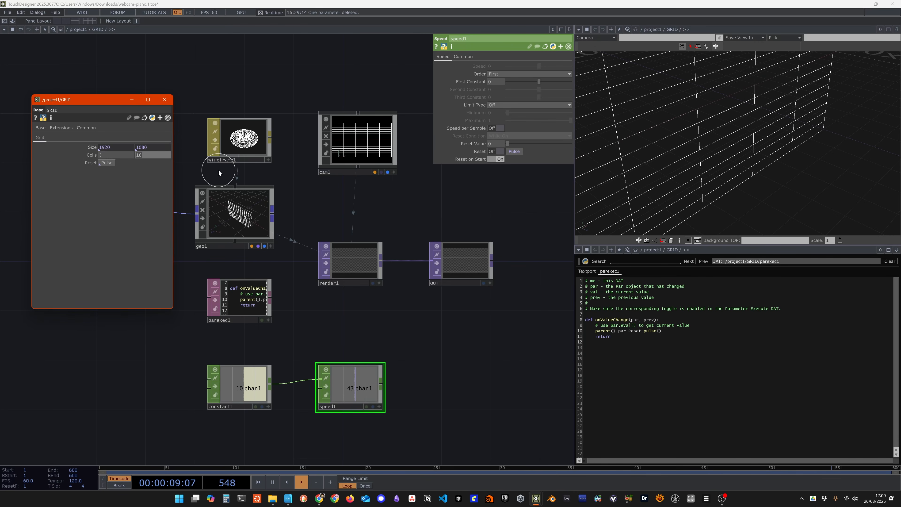
pyautogui.write('8')
pyautogui.press('Return')
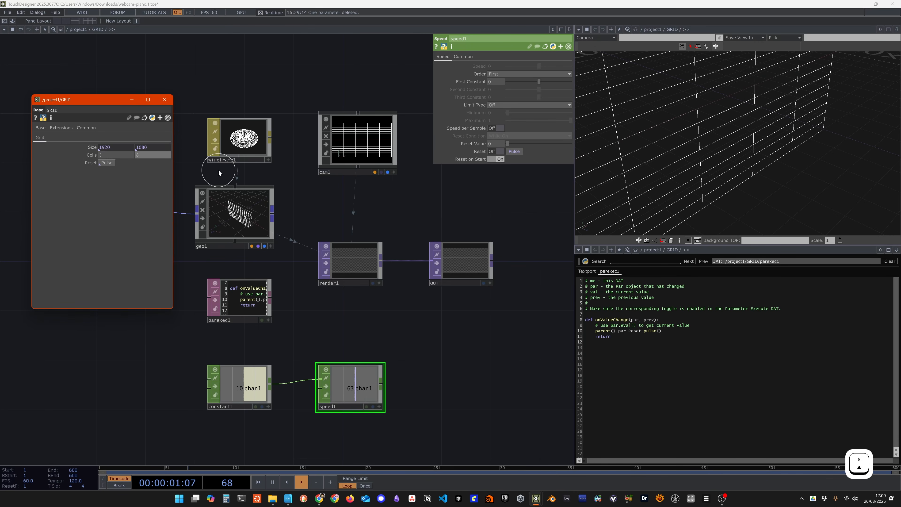
pyautogui.click(161, 157)
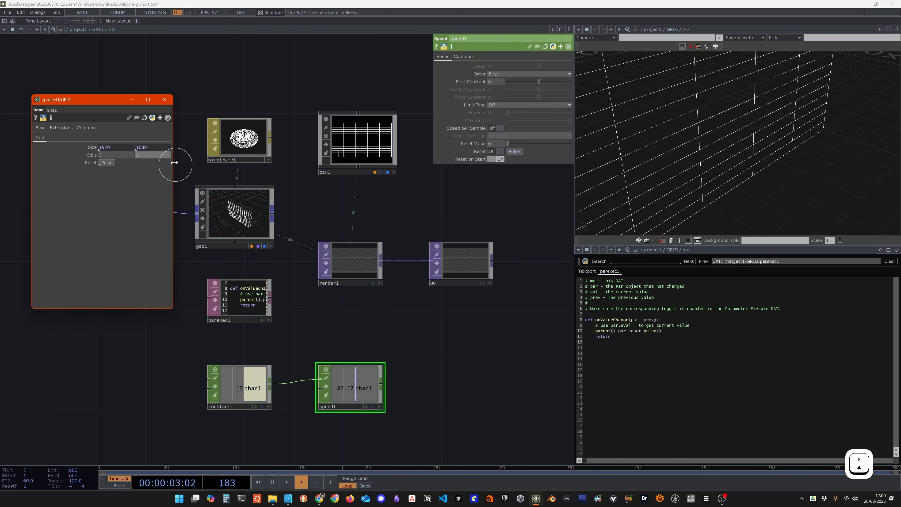
pyautogui.press('Return')
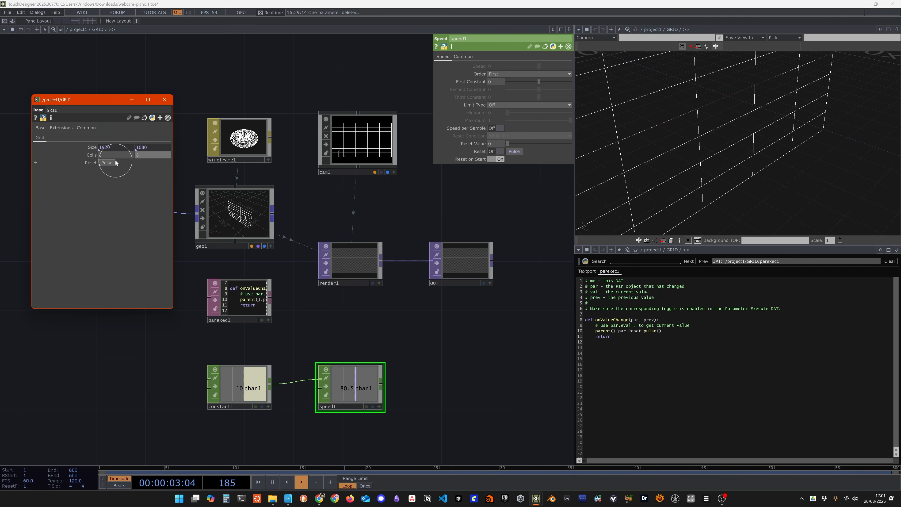
pyautogui.write('8')
pyautogui.press('Return')
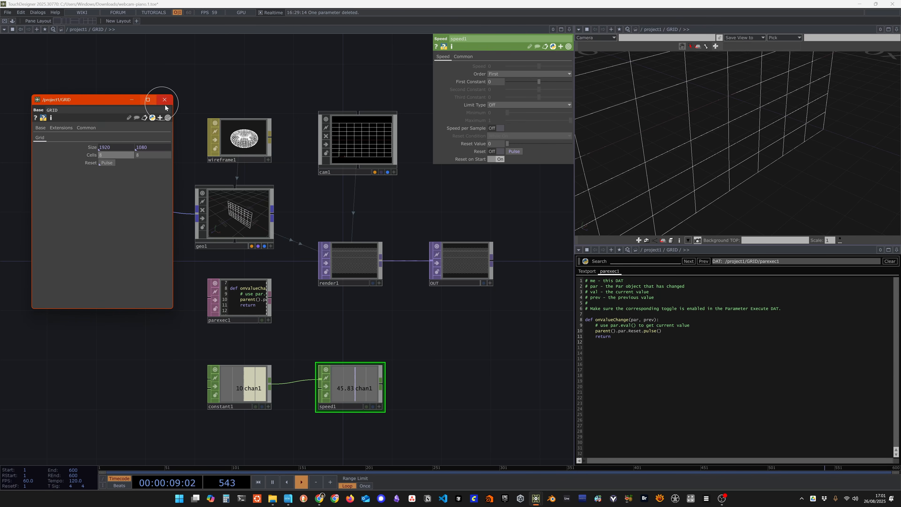
# Delete the constant1 and speed1 test operators and close the floating GRID parameter window.
pyautogui.moveTo(430, 428); pyautogui.dragTo(184, 356)
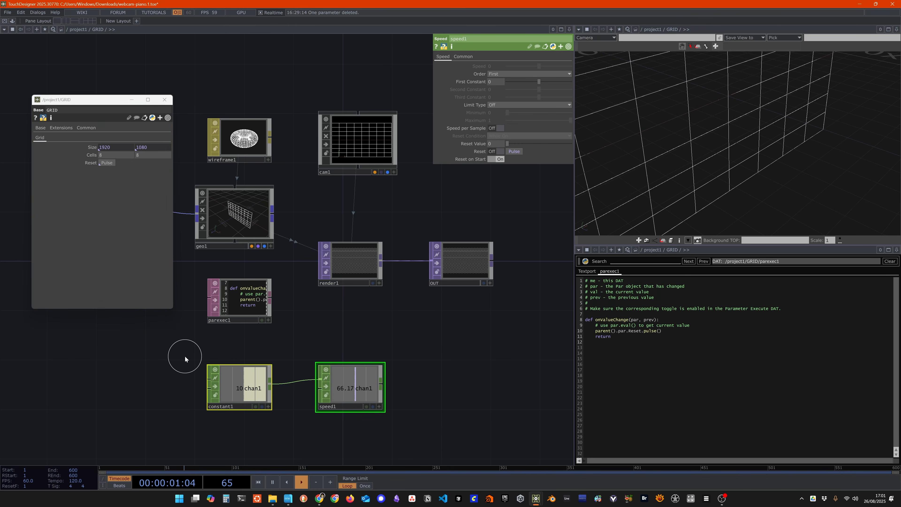
pyautogui.press('Delete')
pyautogui.click(165, 100)
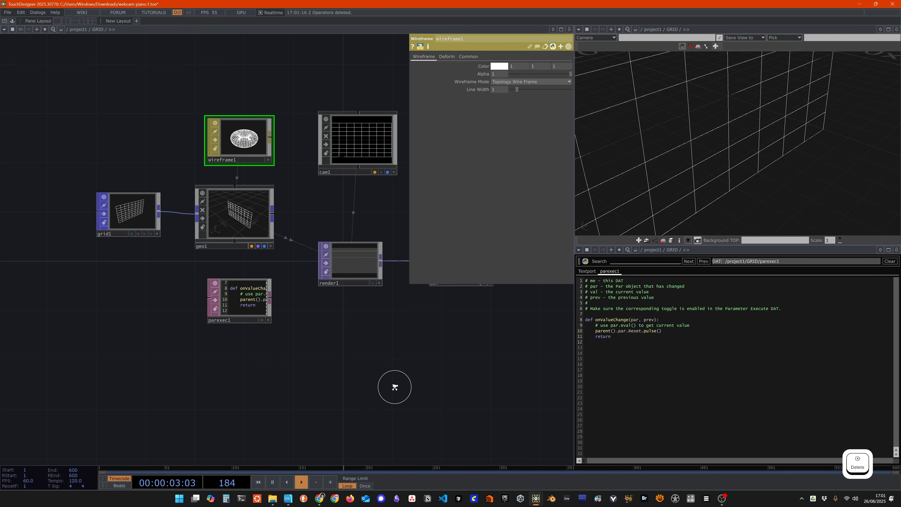
# Return to the parent project1 network and select the PIXELATE component.
pyautogui.scroll(-4, 395, 387)
pyautogui.moveTo(409, 377); pyautogui.dragTo(352, 382)
pyautogui.scroll(4, 352, 382)
pyautogui.scroll(-2, 352, 385)
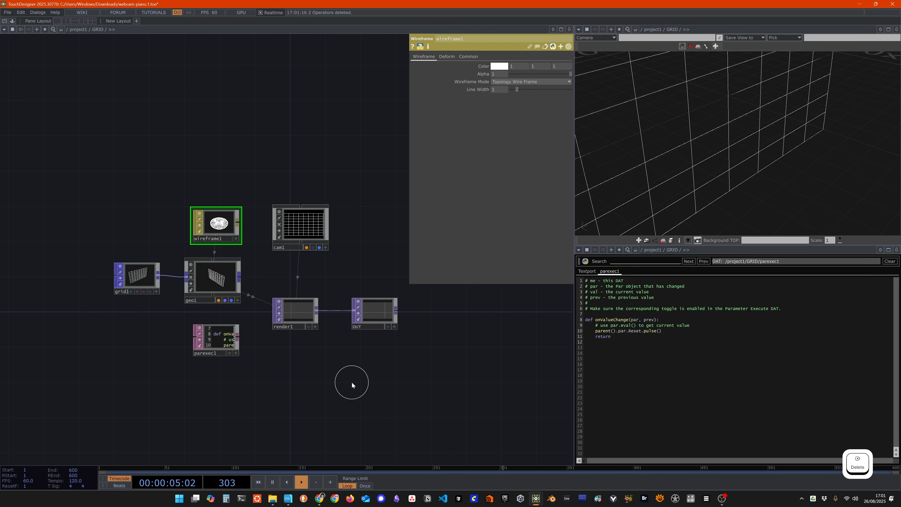
pyautogui.press('u')
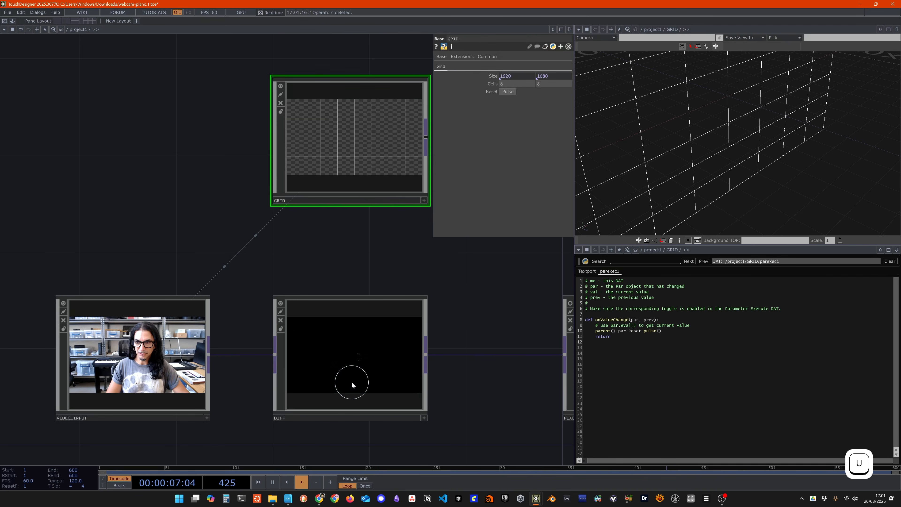
pyautogui.scroll(-3, 473, 381)
pyautogui.moveTo(452, 364); pyautogui.dragTo(357, 322)
pyautogui.moveTo(457, 319); pyautogui.dragTo(405, 305)
pyautogui.click(406, 306)
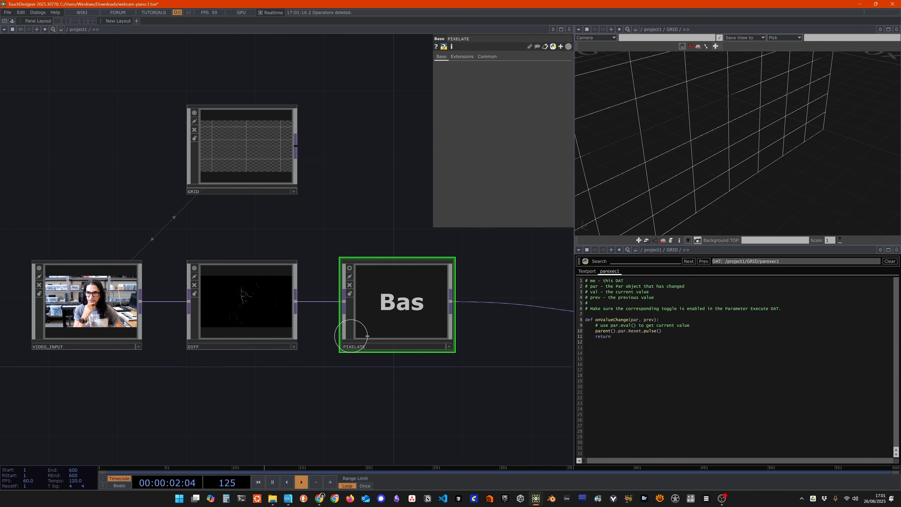
# Try to add GRID's Size to PIXELATE's custom parameters, binding VIDEO_INPUT's Resolution1 to the new parameter, and undo the binding.
pyautogui.click(226, 136)
pyautogui.rightClick(402, 308)
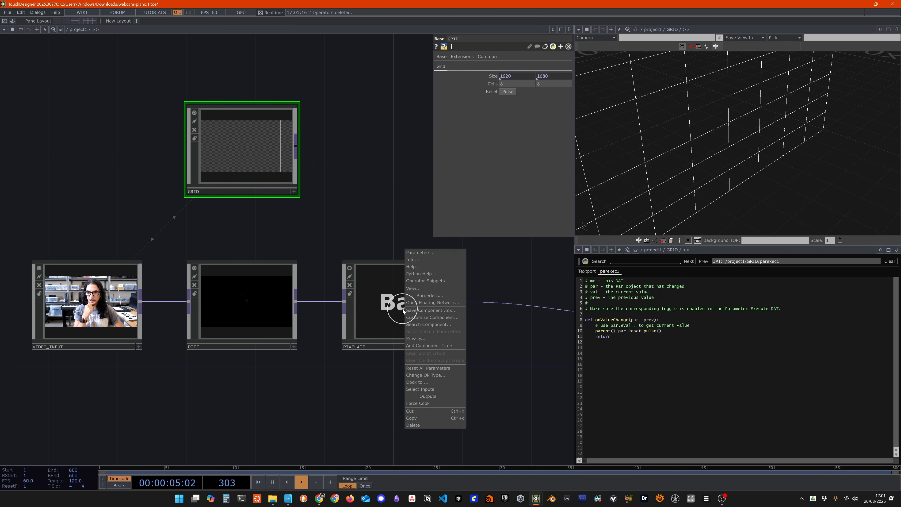
pyautogui.click(431, 317)
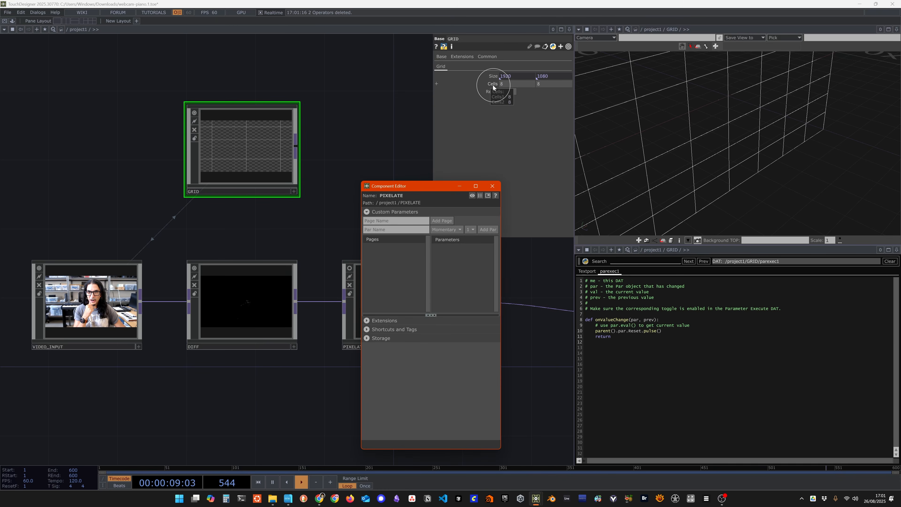
pyautogui.moveTo(492, 84); pyautogui.dragTo(460, 257)
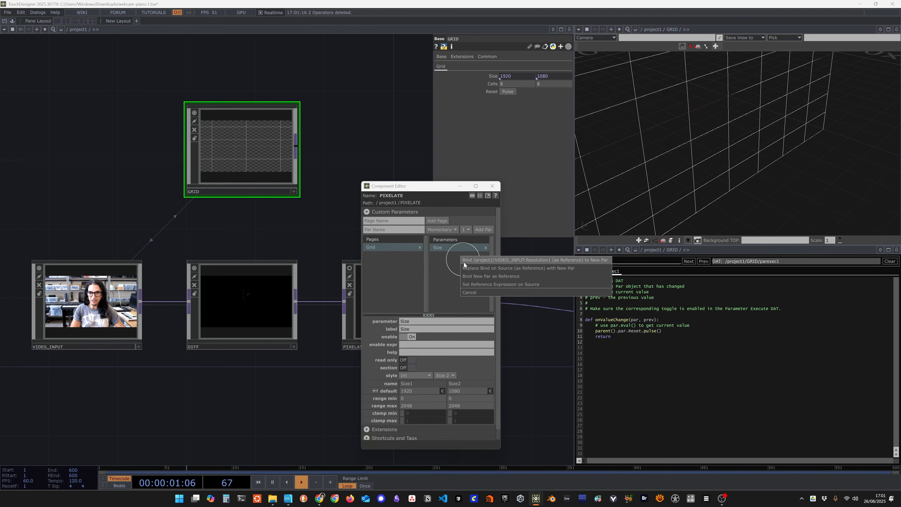
pyautogui.click(506, 261)
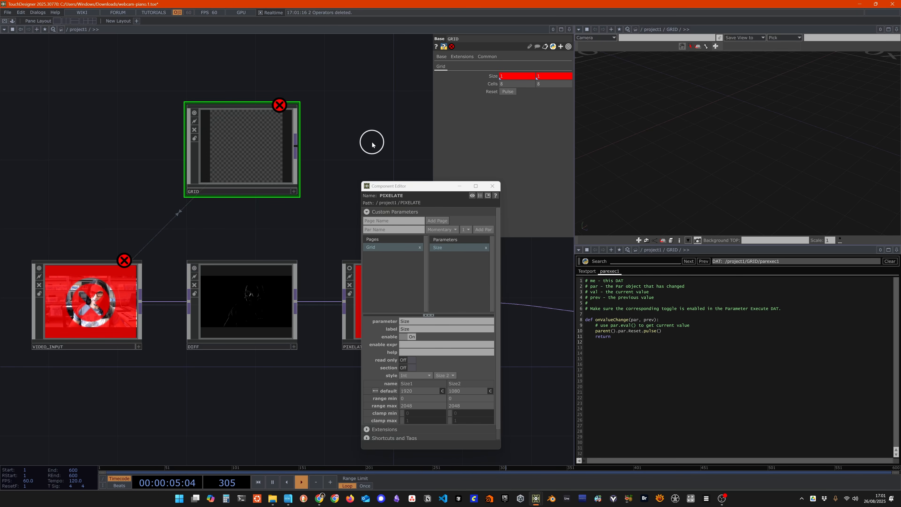
pyautogui.hotkey('ctrl', 'z')
pyautogui.click(492, 186)
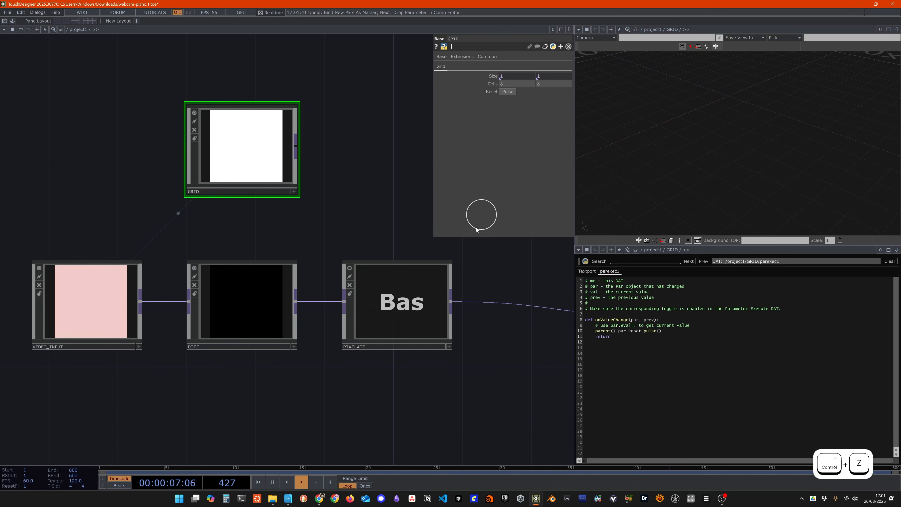
pyautogui.click(397, 307)
pyautogui.rightClick(408, 290)
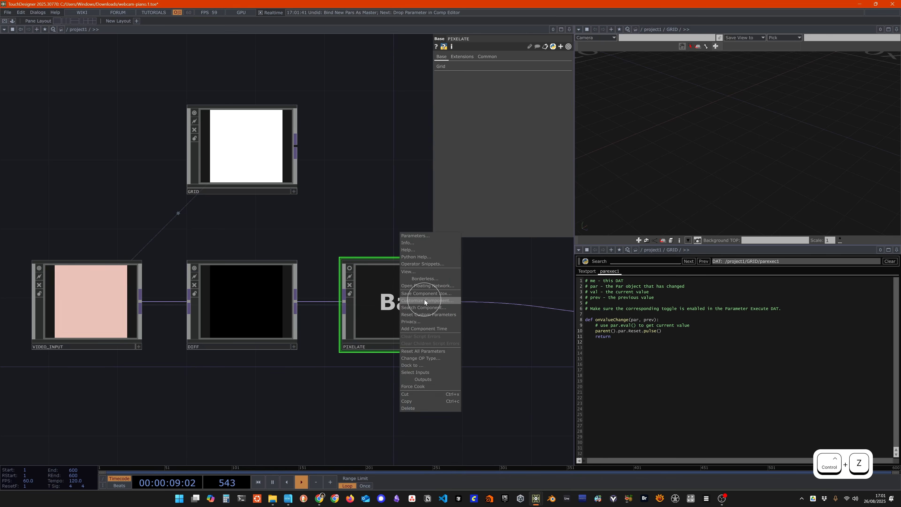
pyautogui.click(425, 300)
pyautogui.click(486, 170)
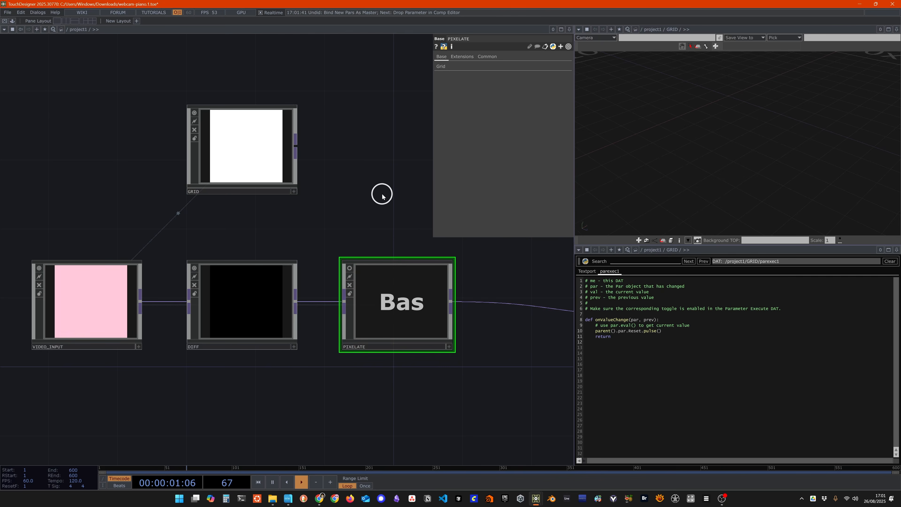
# Restore the GRID component's Size to 1920 by 1080.
pyautogui.click(227, 149)
pyautogui.click(345, 101)
pyautogui.click(520, 75)
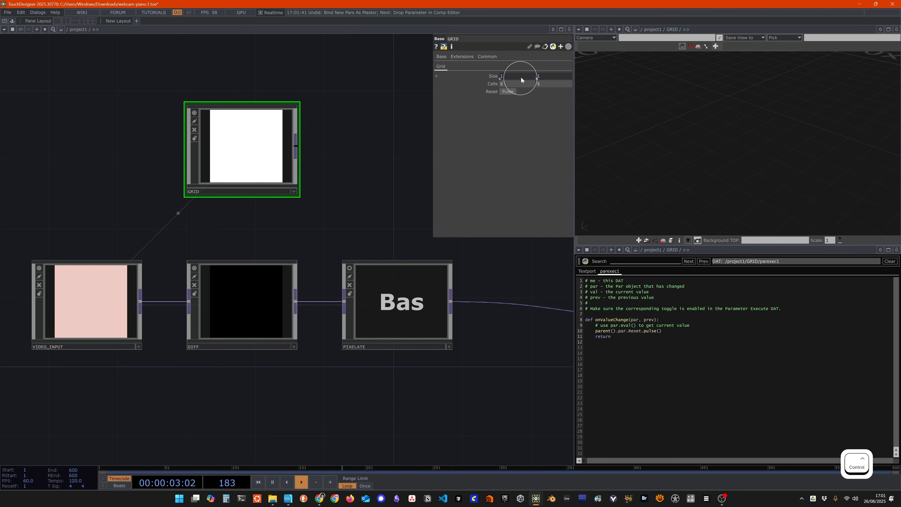
pyautogui.write('1920')
pyautogui.press('Return')
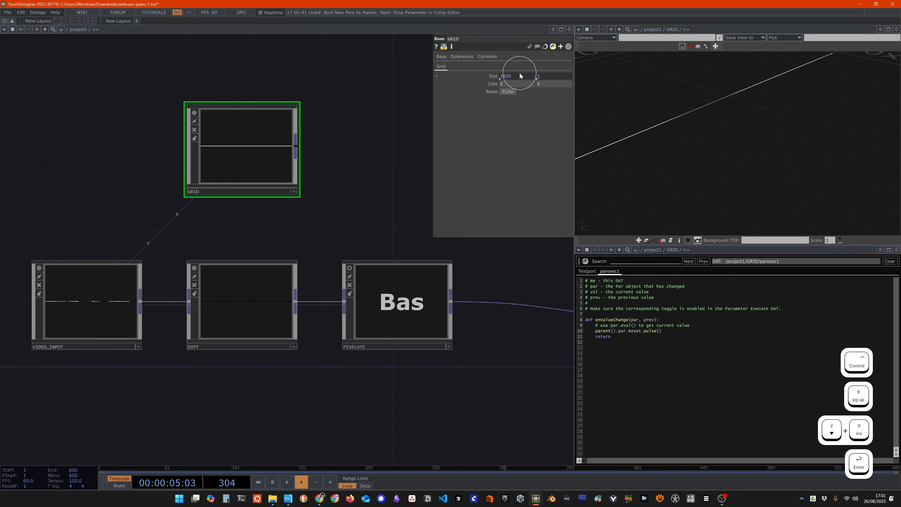
pyautogui.write('080')
pyautogui.press('Return')
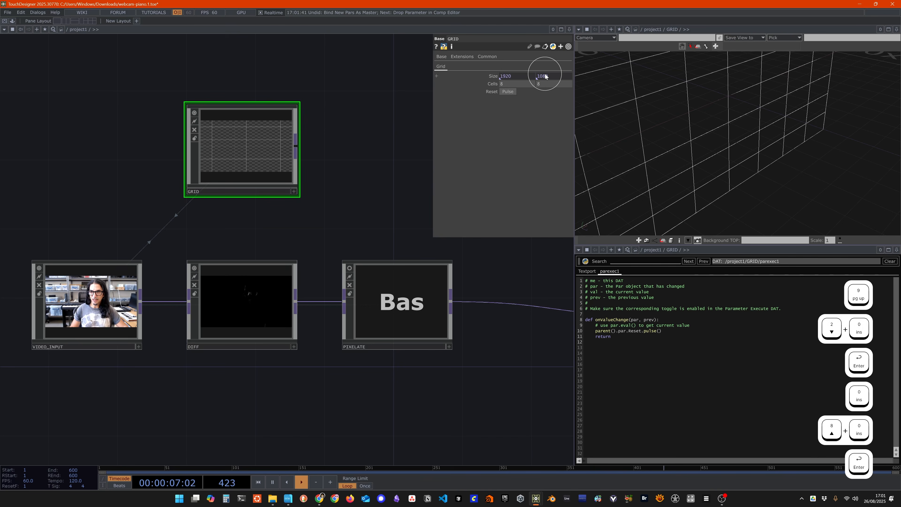
# Open PIXELATE in the Component Editor with GRID's parameters showing, and delete PIXELATE's custom Size parameter.
pyautogui.click(394, 306)
pyautogui.rightClick(402, 284)
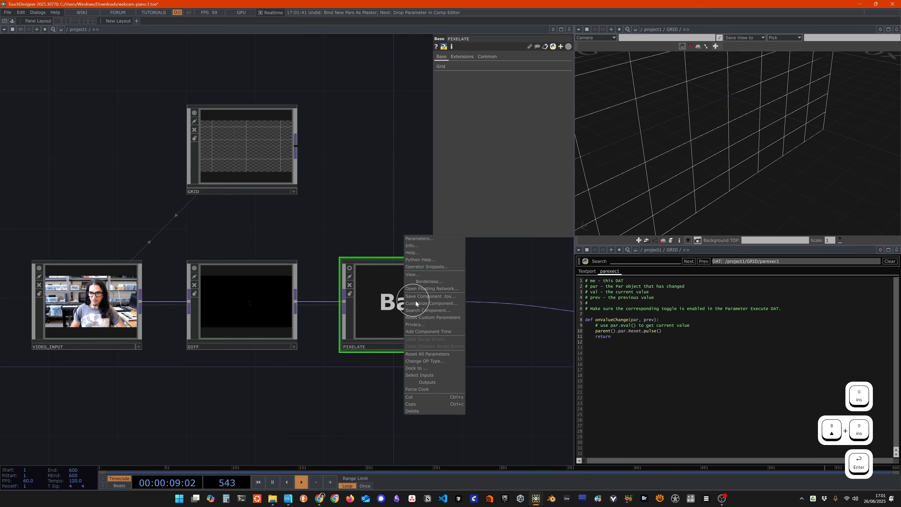
pyautogui.click(423, 306)
pyautogui.click(246, 148)
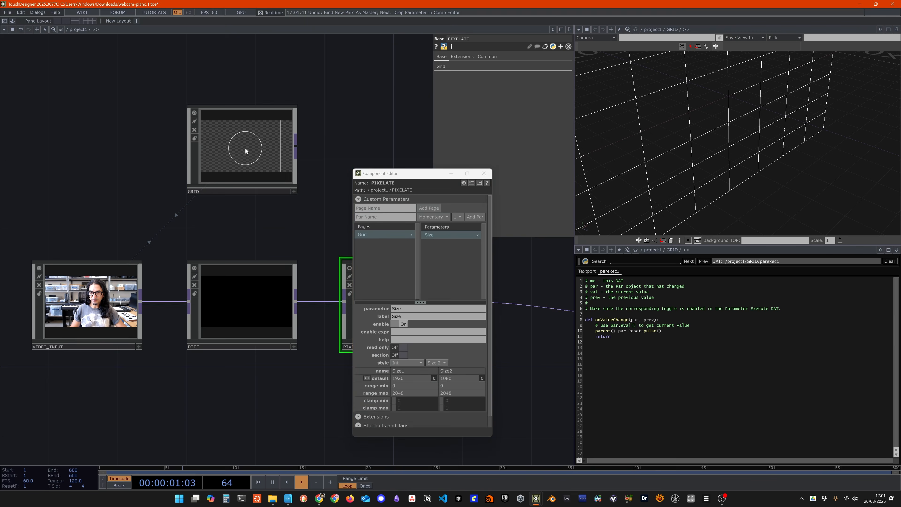
pyautogui.click(255, 148)
pyautogui.moveTo(428, 174); pyautogui.dragTo(340, 95)
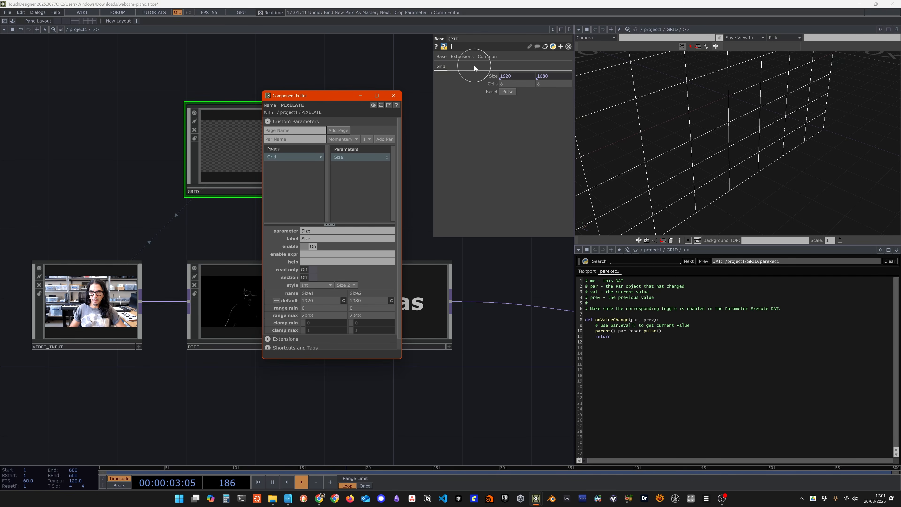
pyautogui.moveTo(497, 75)
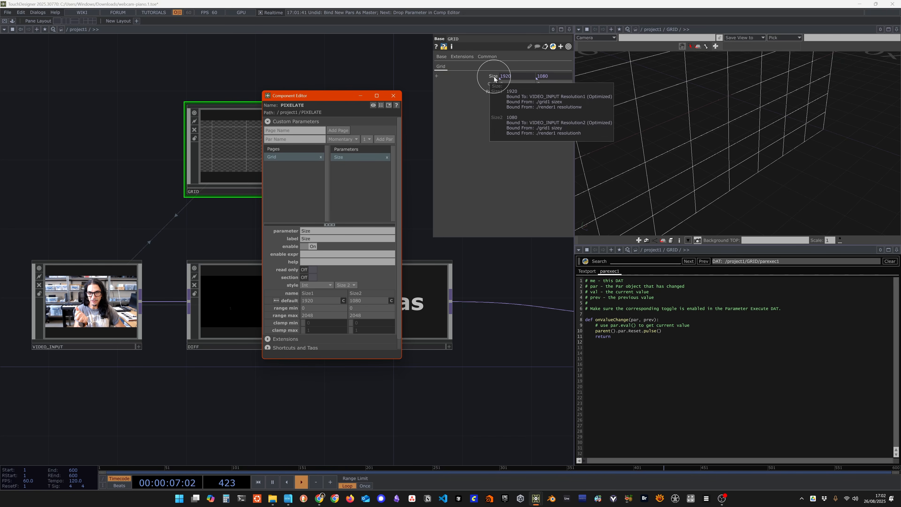
pyautogui.click(387, 158)
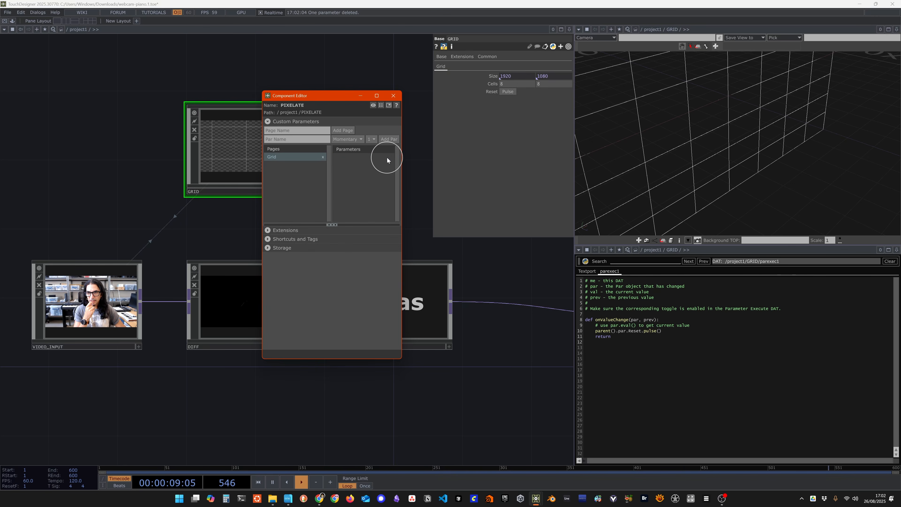
# Add GRID's Size and Cells to PIXELATE's custom Grid page, binding the new Size as reference and the new Cells as master.
pyautogui.moveTo(494, 76); pyautogui.dragTo(350, 176)
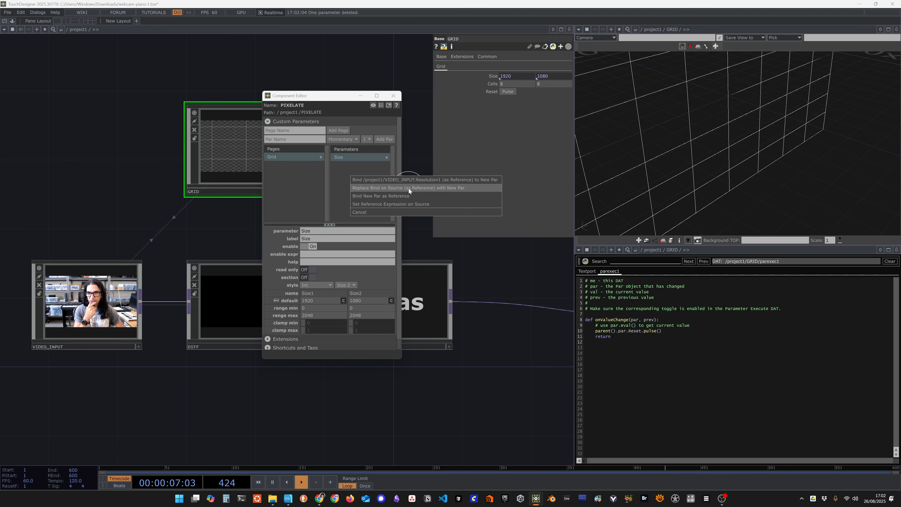
pyautogui.click(381, 196)
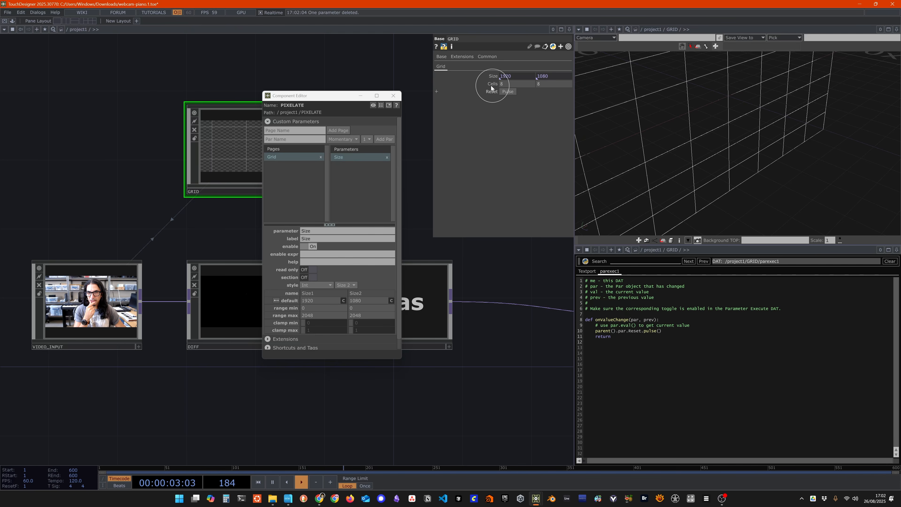
pyautogui.moveTo(491, 87); pyautogui.dragTo(349, 173)
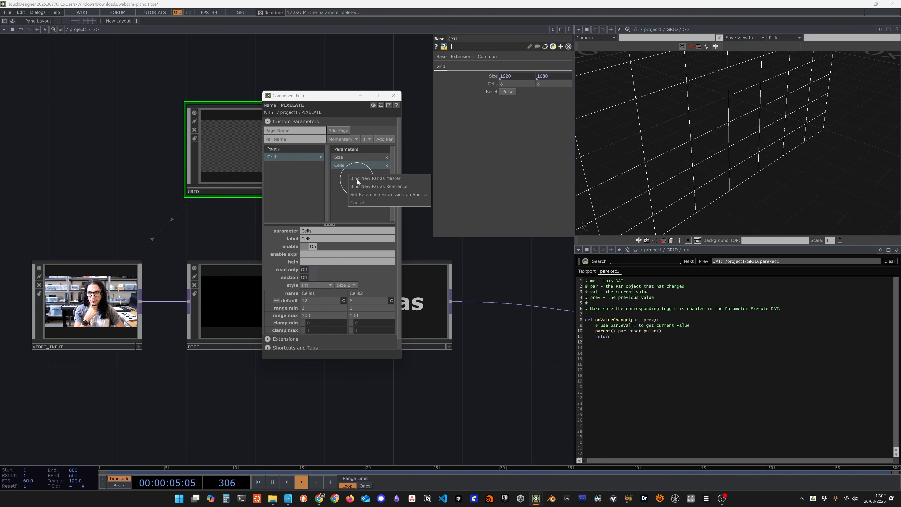
pyautogui.click(358, 181)
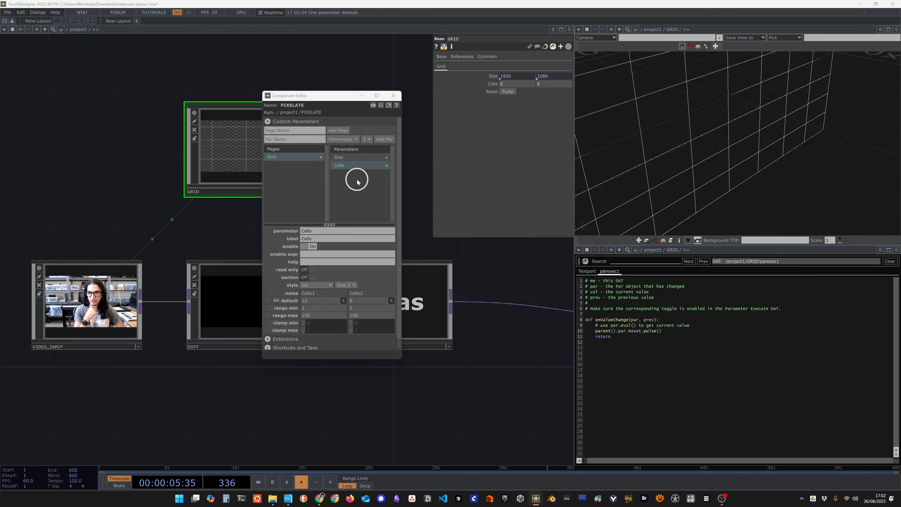
pyautogui.click(394, 96)
# Open PIXELATE's parameters in a floating window beside the parameter pane and show GRID's parameters in that pane.
pyautogui.click(402, 288)
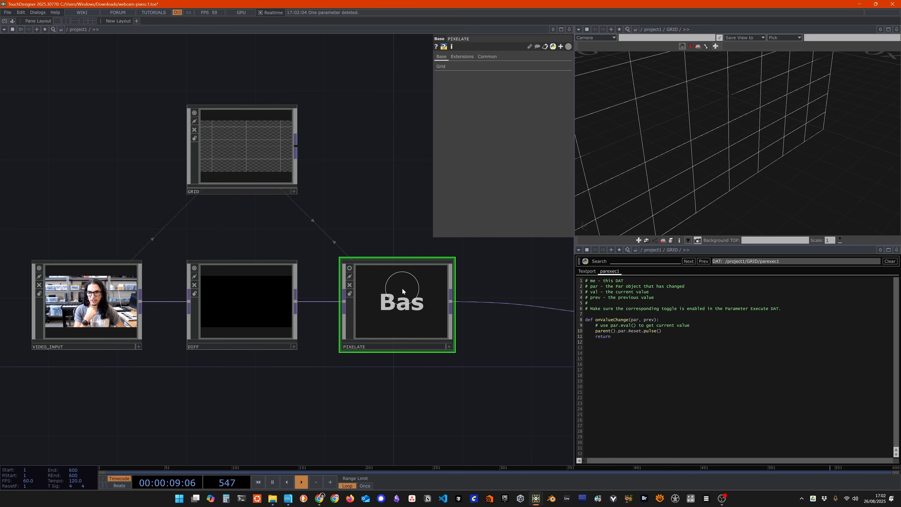
pyautogui.click(448, 69)
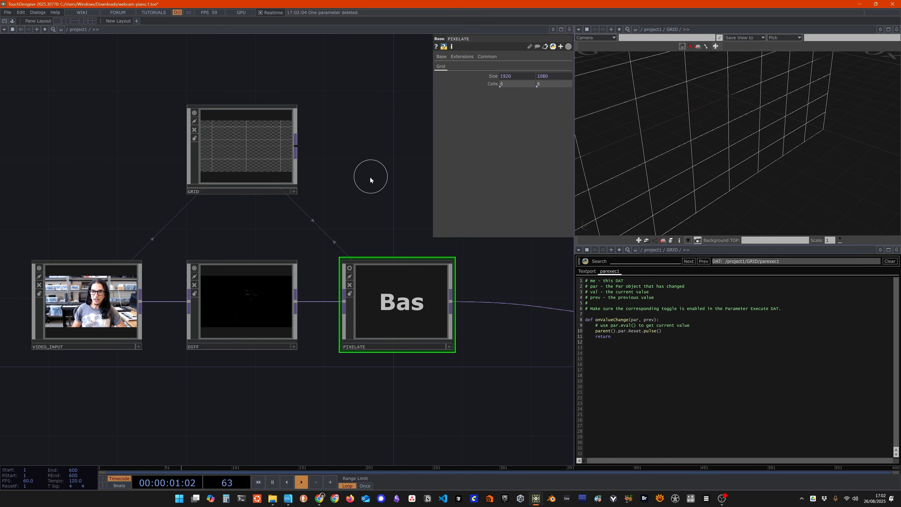
pyautogui.press('ctrl')
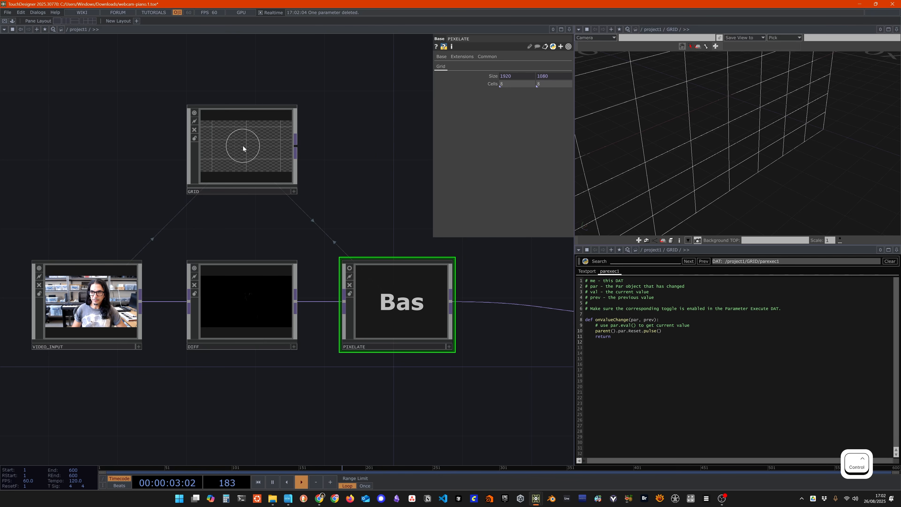
pyautogui.rightClick(391, 302)
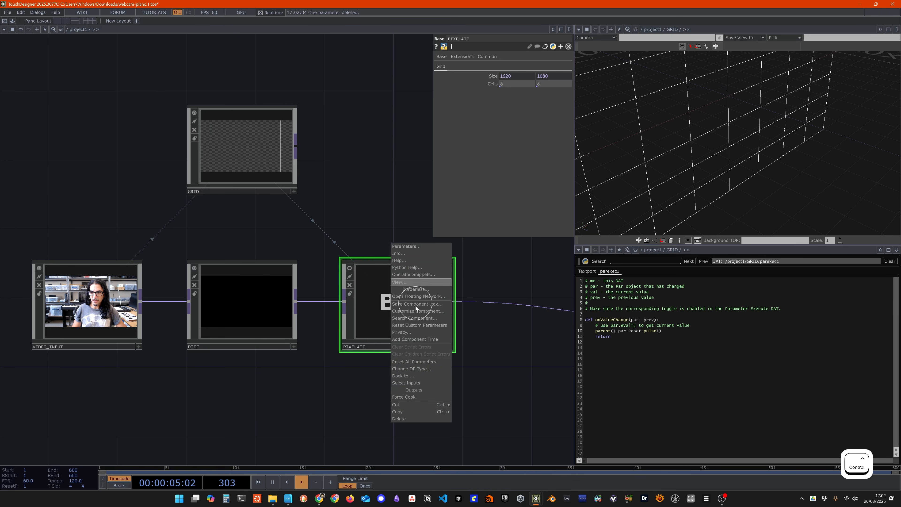
pyautogui.click(416, 246)
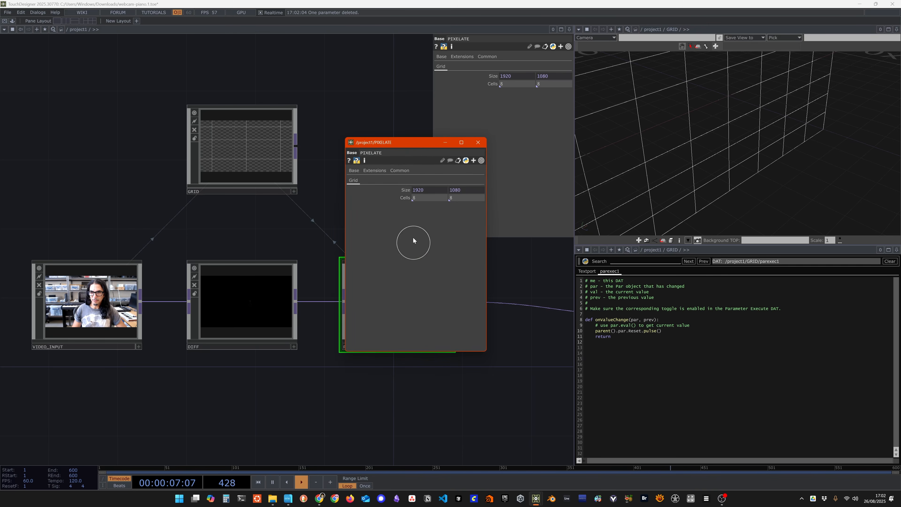
pyautogui.moveTo(403, 141); pyautogui.dragTo(365, 47)
pyautogui.click(262, 149)
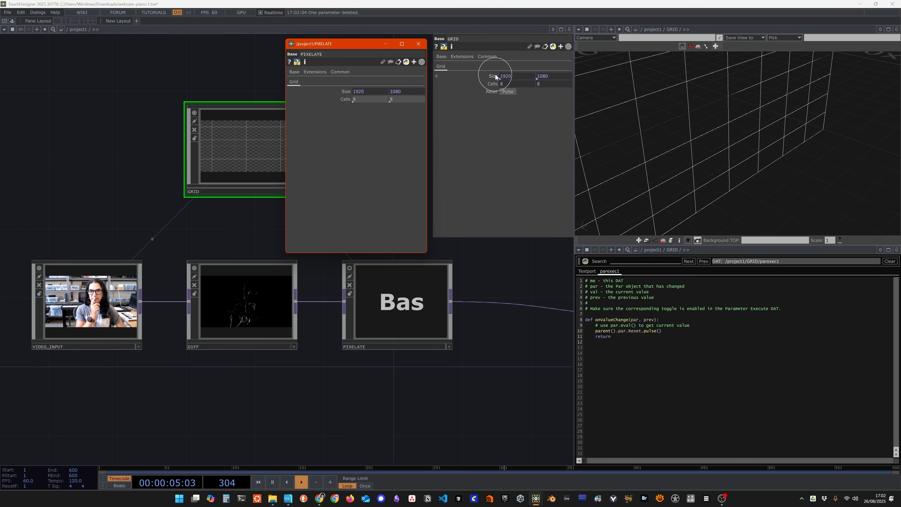
# Bind PIXELATE's Cells to GRID's Cells and reset GRID's own Cells parameter to its default.
pyautogui.click(348, 91)
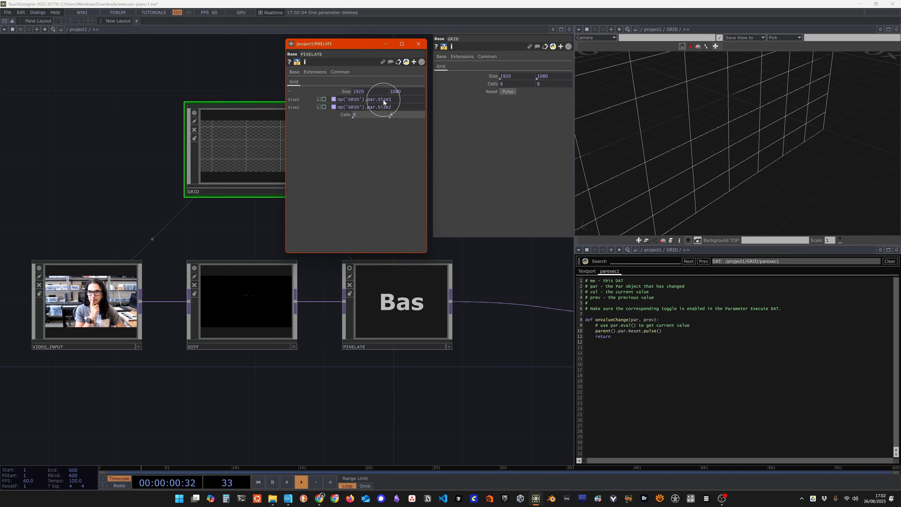
pyautogui.click(289, 91)
pyautogui.click(460, 93)
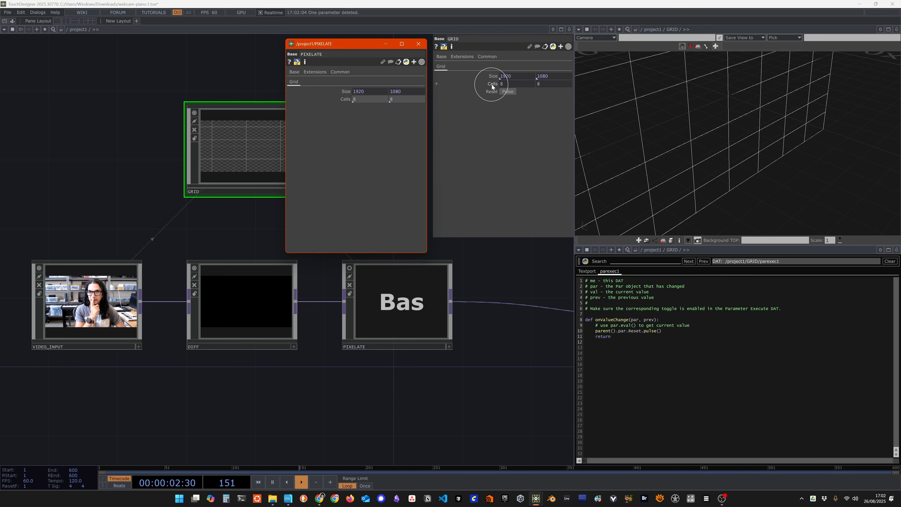
pyautogui.moveTo(493, 87); pyautogui.dragTo(343, 98)
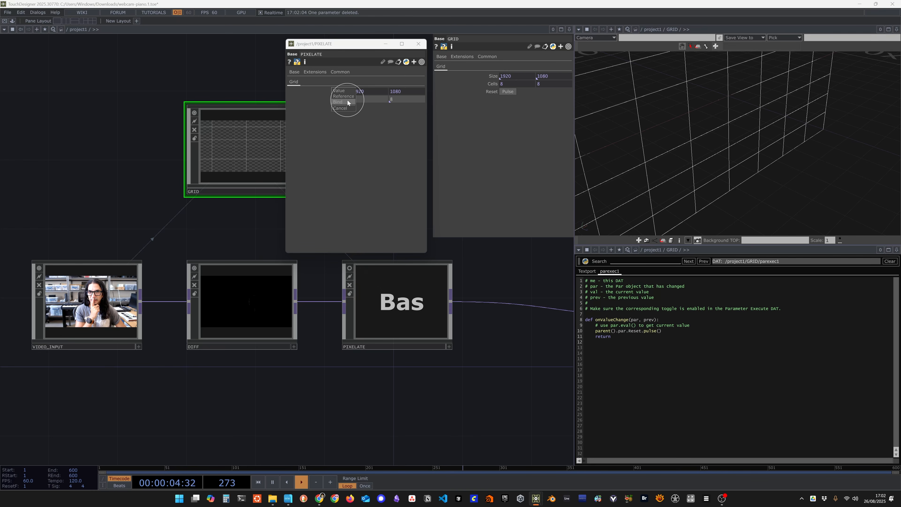
pyautogui.click(348, 103)
pyautogui.click(503, 85)
pyautogui.rightClick(493, 86)
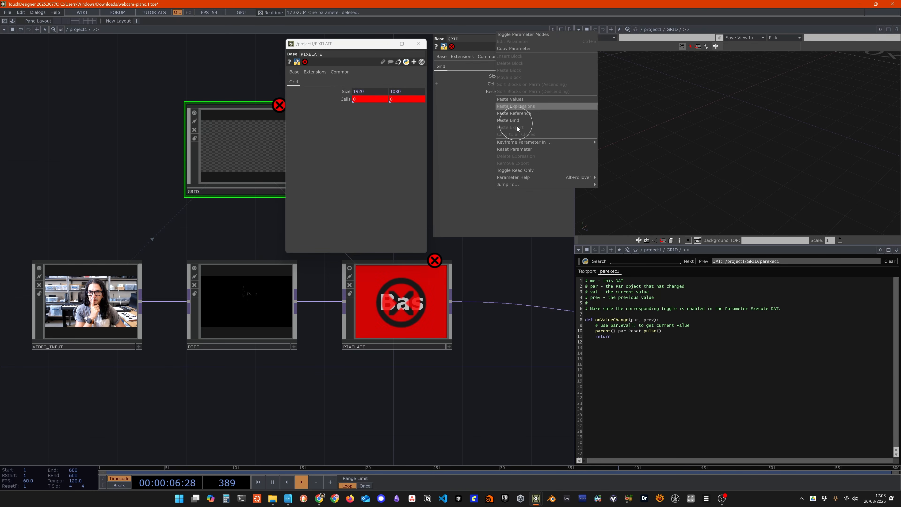
pyautogui.click(515, 149)
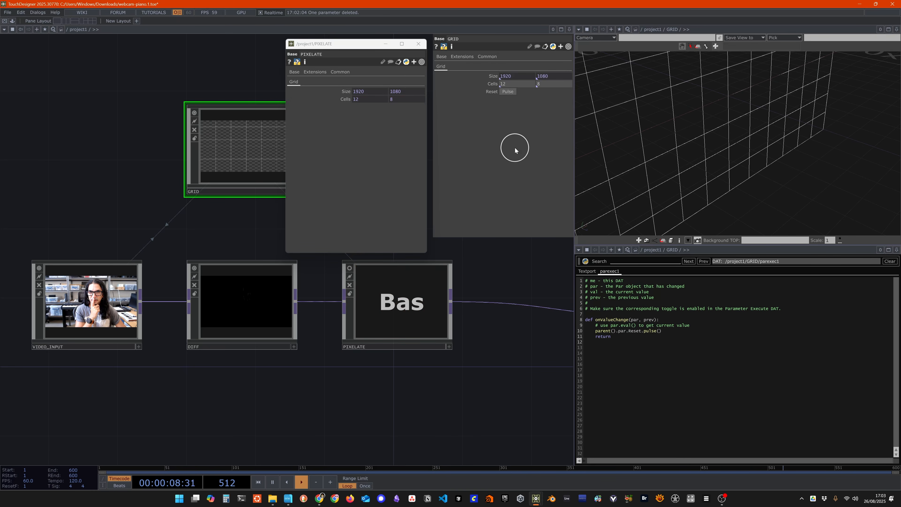
# Expand PIXELATE's Size and Cells parameters to examine their bindings, and move the floating window clear of the components.
pyautogui.moveTo(362, 47); pyautogui.dragTo(361, 41)
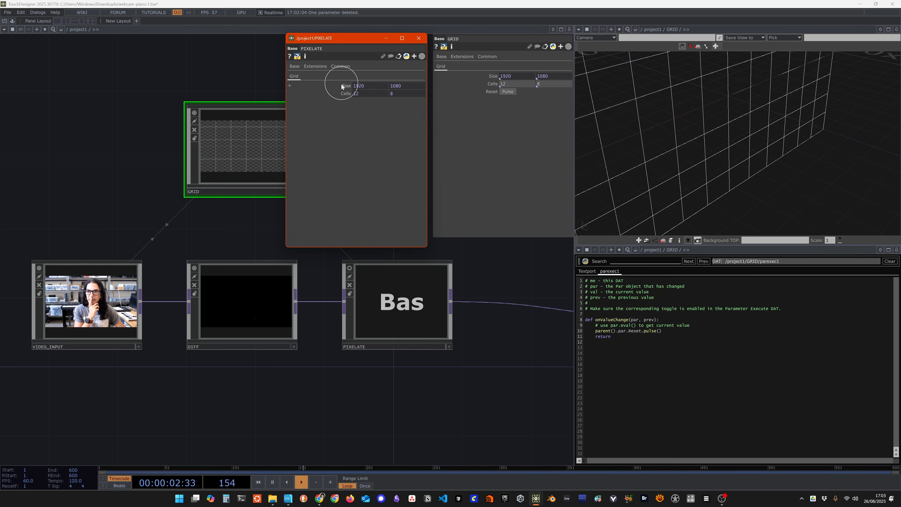
pyautogui.middleClick(347, 90)
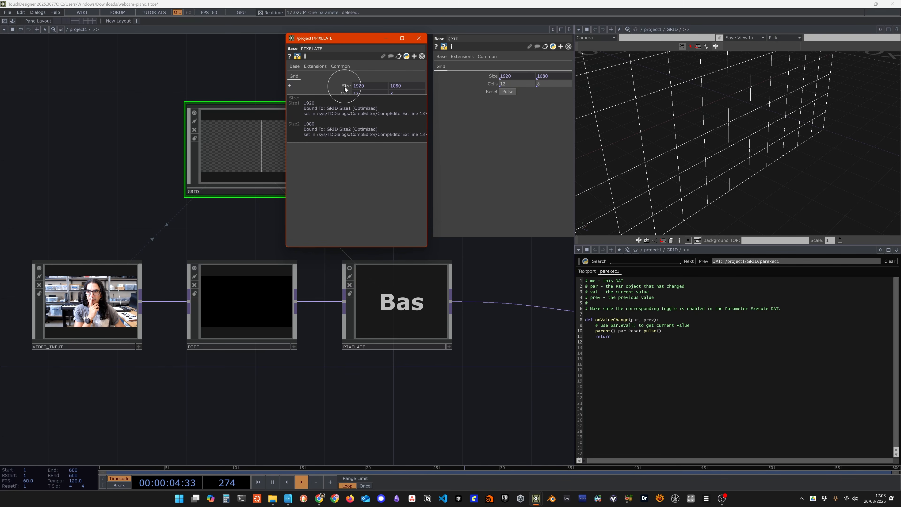
pyautogui.click(347, 88)
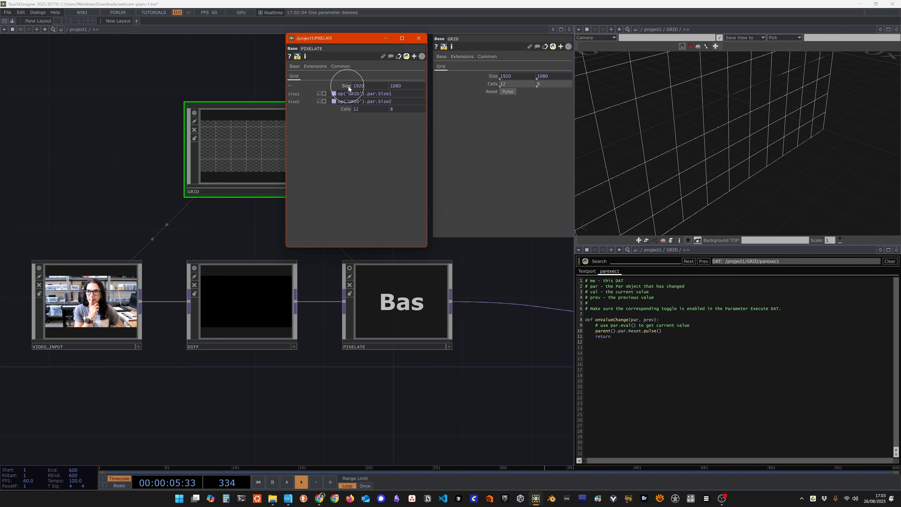
pyautogui.click(336, 112)
pyautogui.moveTo(359, 38); pyautogui.dragTo(536, 259)
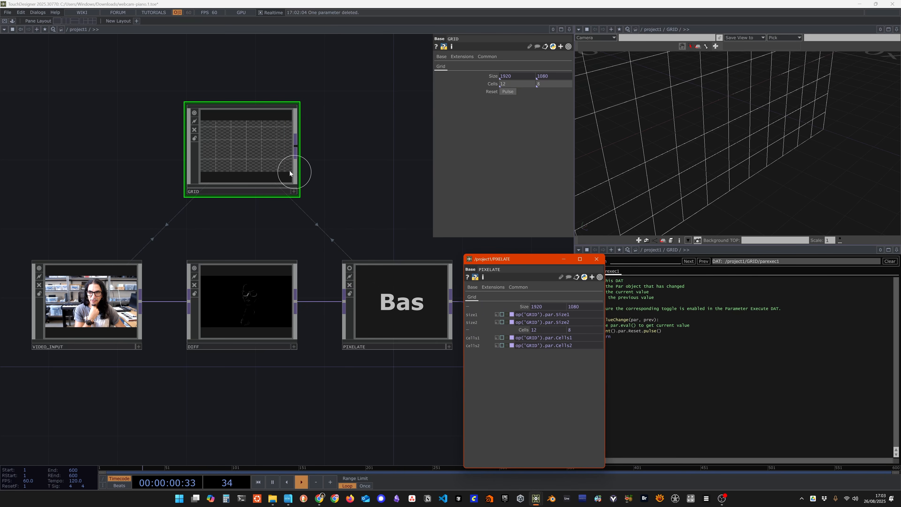
# Reset GRID's Size to its default, copy the parameter, and paste it as a bind onto VIDEO_INPUT's Resolution.
pyautogui.click(252, 159)
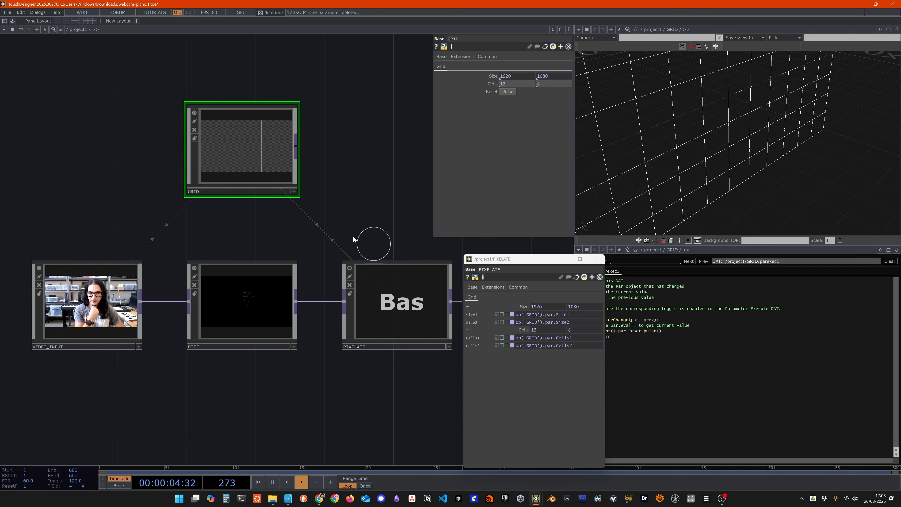
pyautogui.rightClick(492, 79)
pyautogui.click(511, 143)
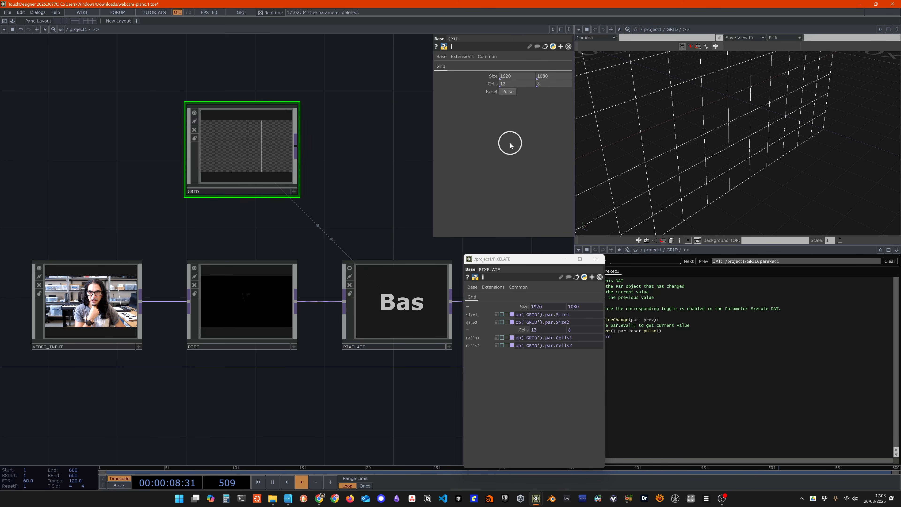
pyautogui.rightClick(497, 80)
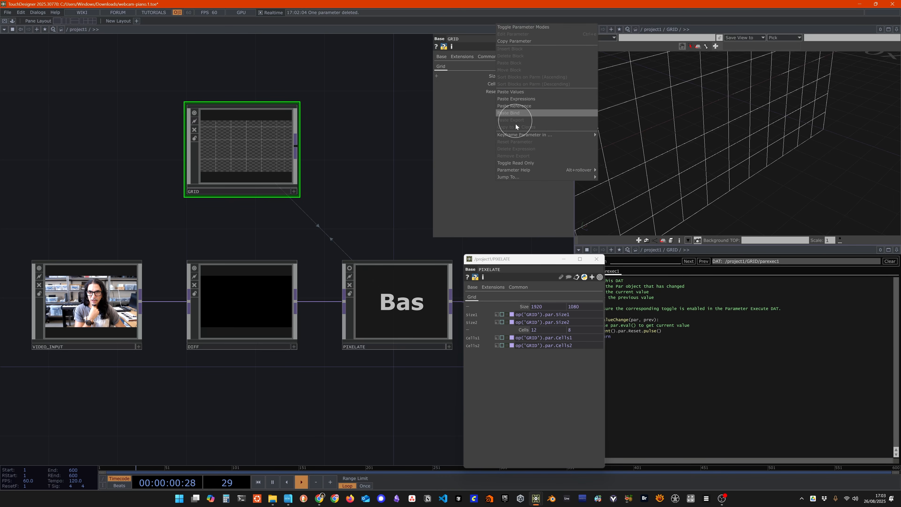
pyautogui.click(78, 305)
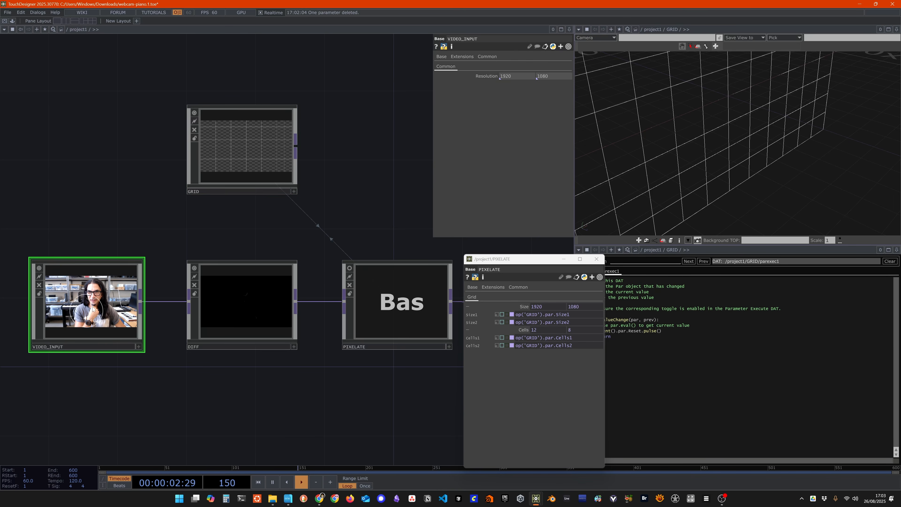
pyautogui.click(489, 83)
pyautogui.rightClick(486, 78)
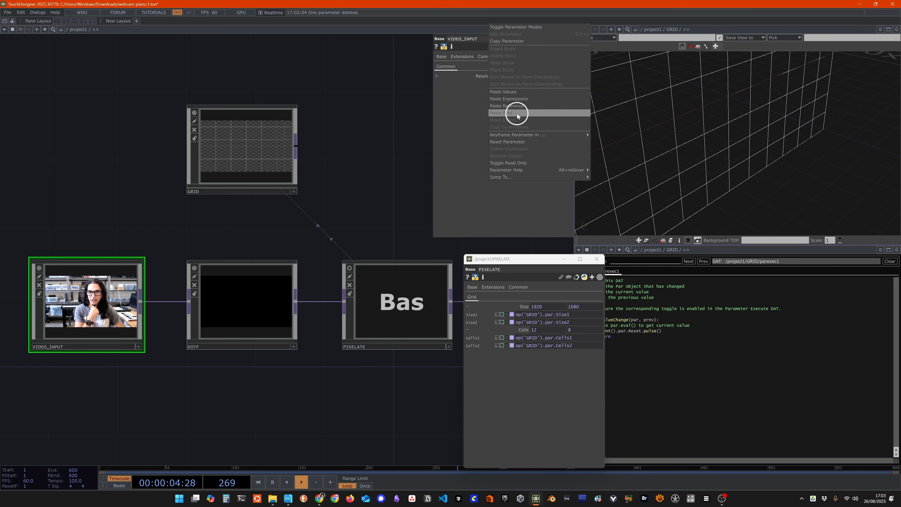
pyautogui.click(517, 112)
# Colour the GRID component's node dark red.
pyautogui.click(241, 171)
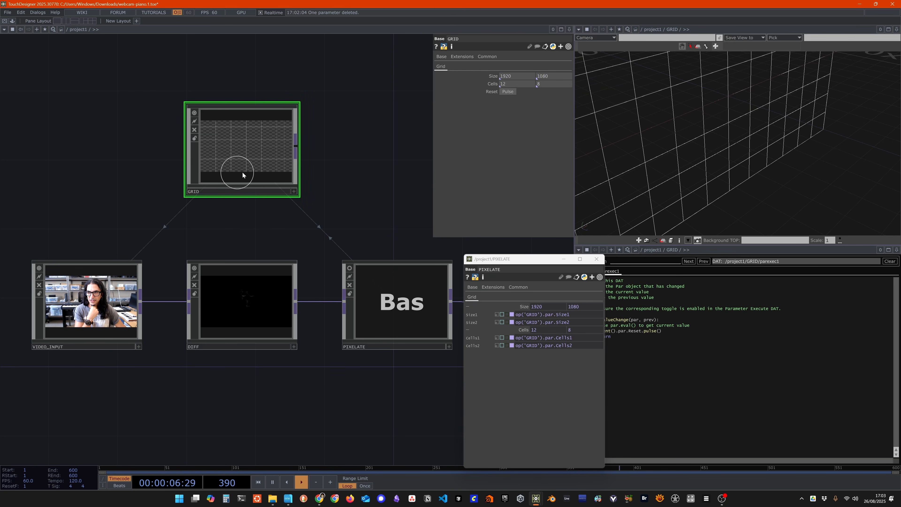
pyautogui.press('c')
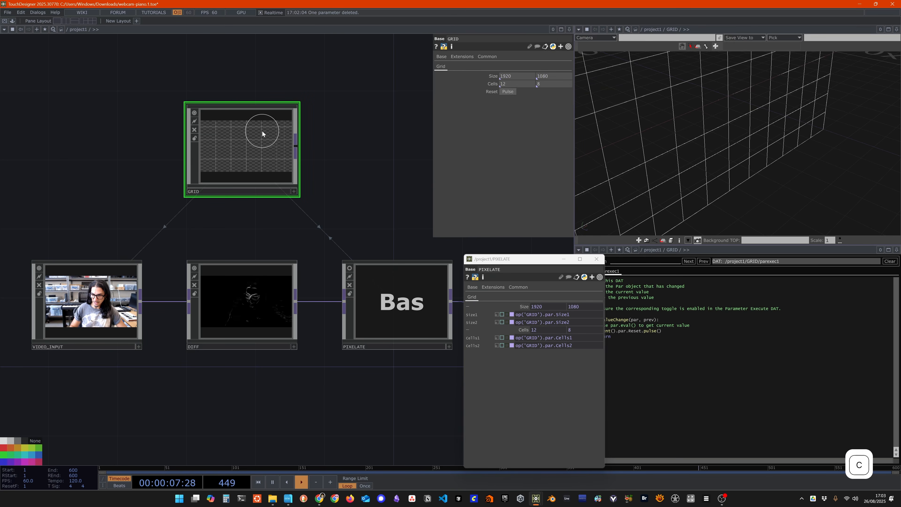
pyautogui.click(3, 450)
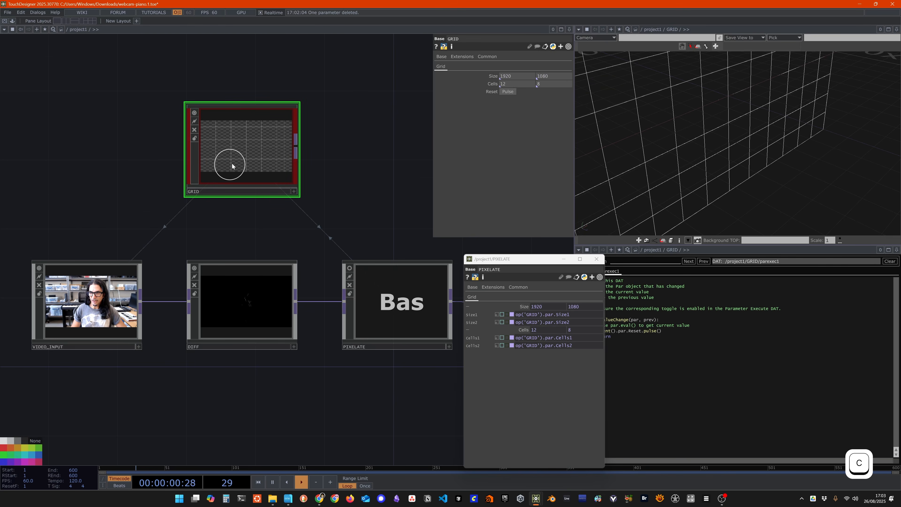
# Set GRID's first Size value to 640 and collapse PIXELATE's expanded Size and Cells parameters.
pyautogui.write('640')
pyautogui.press('Return')
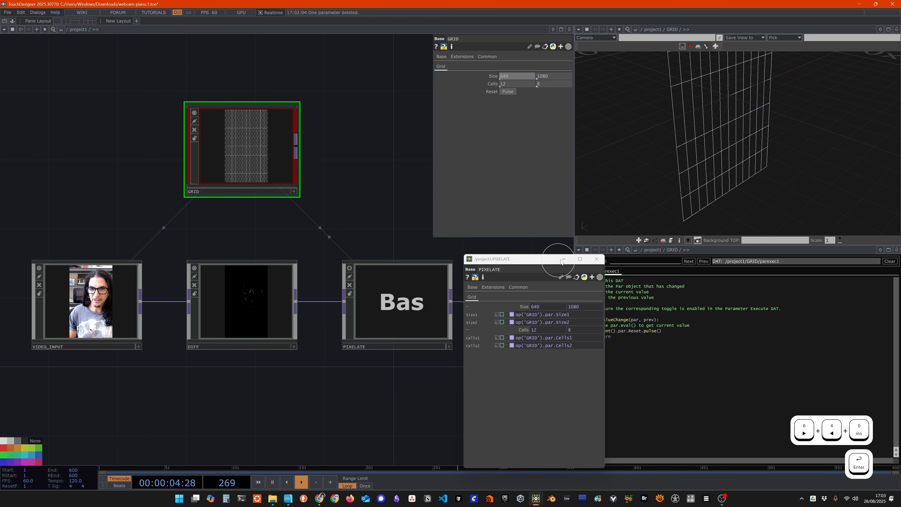
pyautogui.click(409, 306)
pyautogui.click(468, 306)
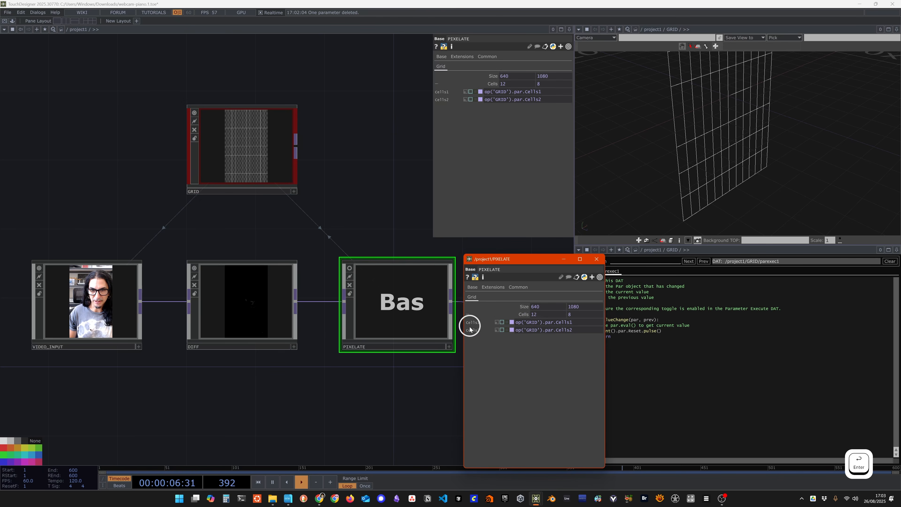
pyautogui.click(468, 314)
# Set the first Cells value of the GRID component to 5.
pyautogui.click(227, 141)
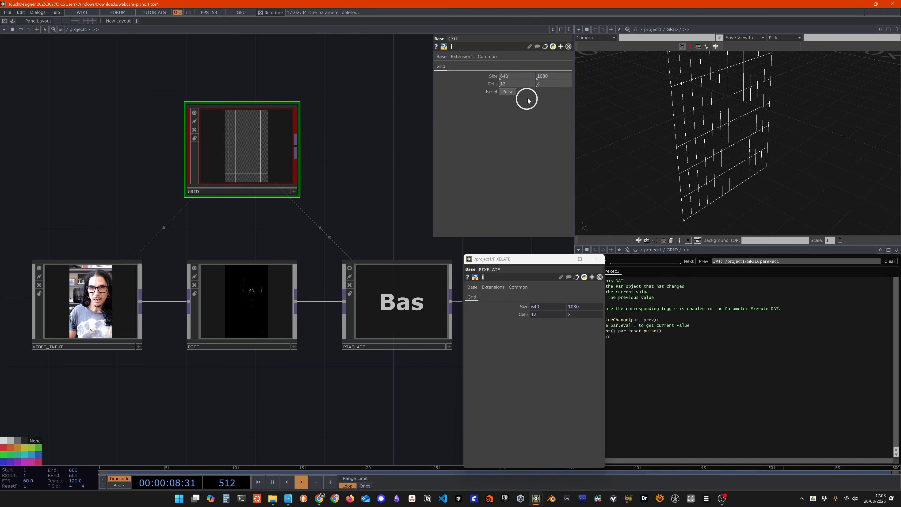
pyautogui.write('5')
pyautogui.press('Return')
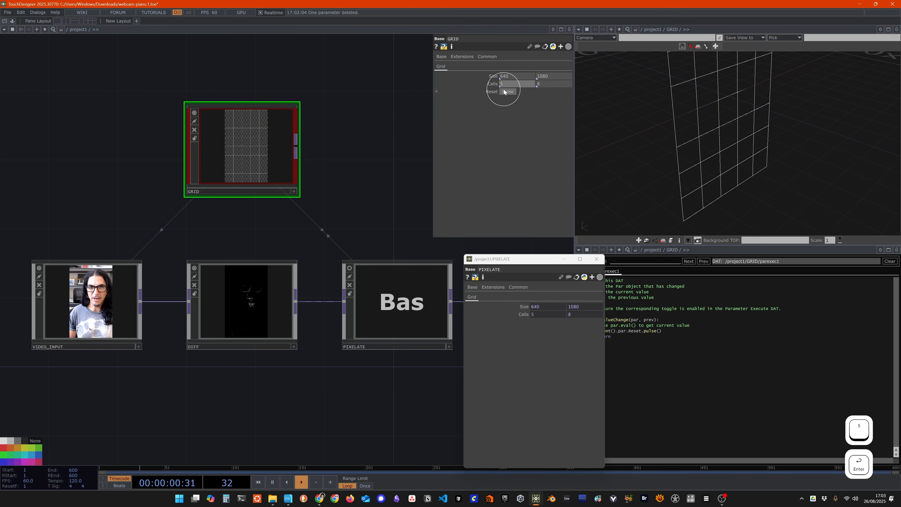
# Set PIXELATE's first Size value to 900 and check the linked parameters on GRID and VIDEO_INPUT.
pyautogui.click(379, 320)
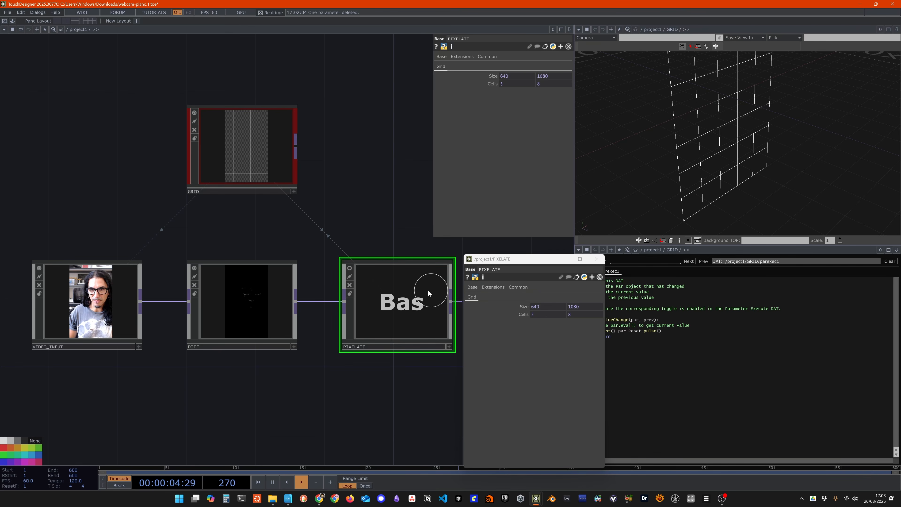
pyautogui.moveTo(555, 307); pyautogui.dragTo(504, 304)
pyautogui.write('900')
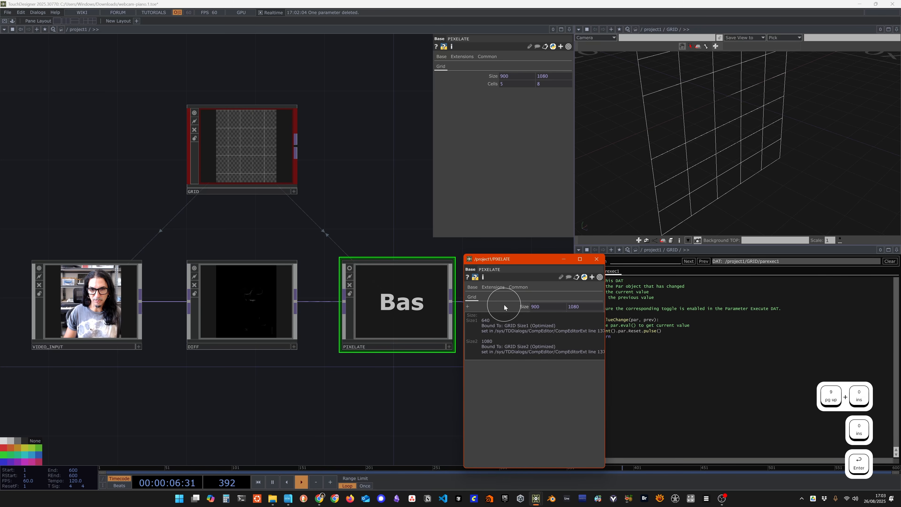
pyautogui.press('Return')
pyautogui.click(287, 122)
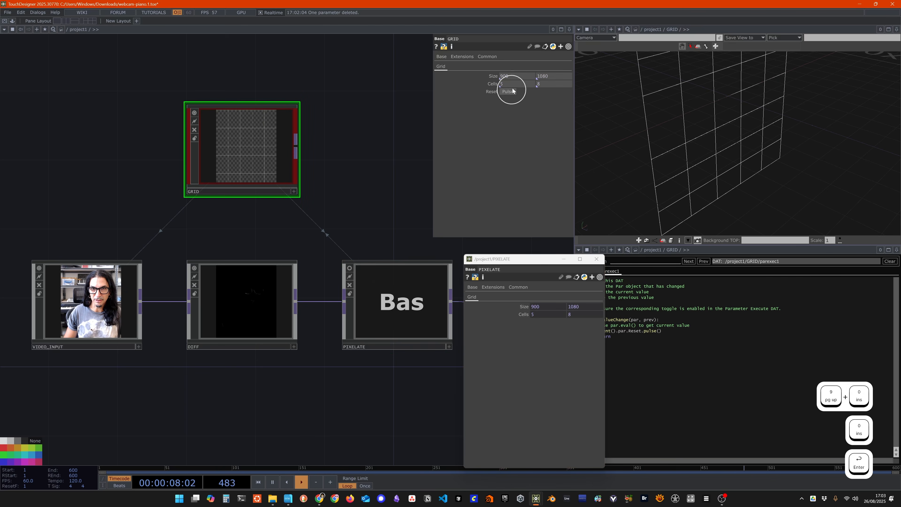
pyautogui.click(76, 301)
pyautogui.click(238, 151)
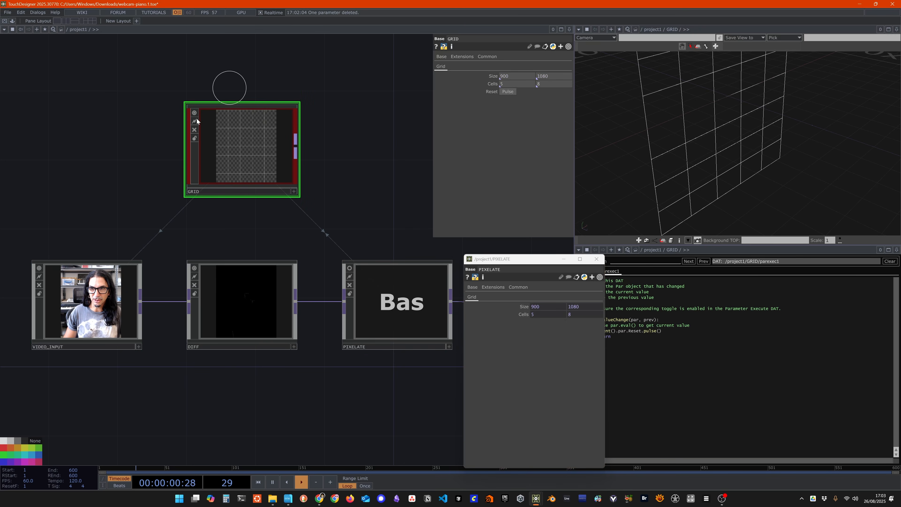
# Set GRID's first Size value to 1920, select the PIXELATE component and close its floating parameter window.
pyautogui.moveTo(539, 76); pyautogui.dragTo(468, 81)
pyautogui.write('19')
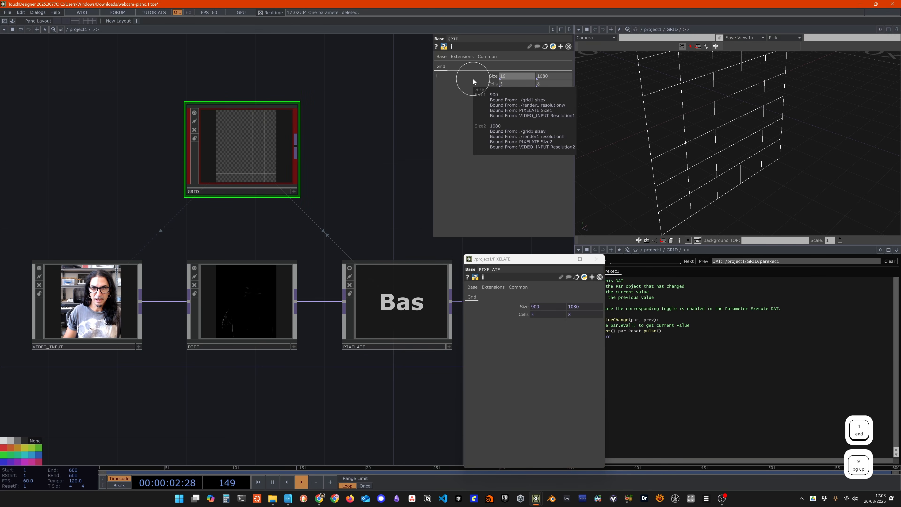
pyautogui.write('20')
pyautogui.press('Return')
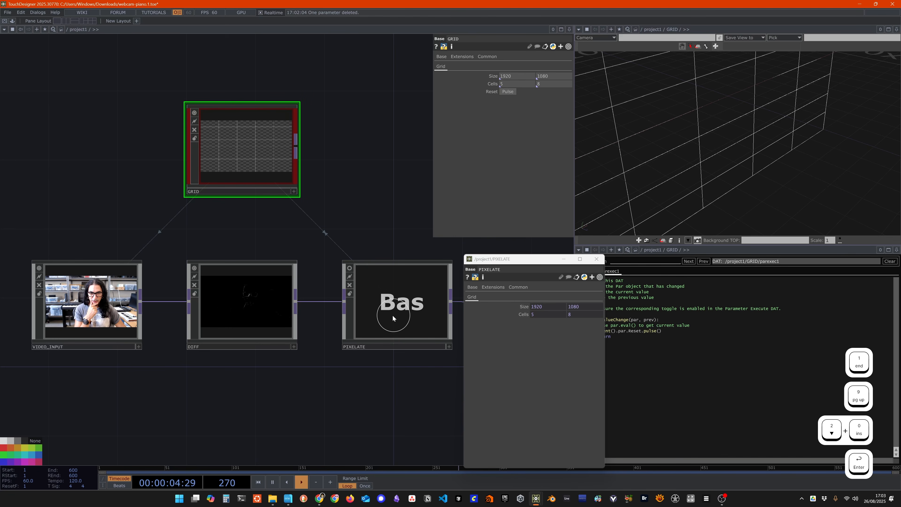
pyautogui.click(404, 270)
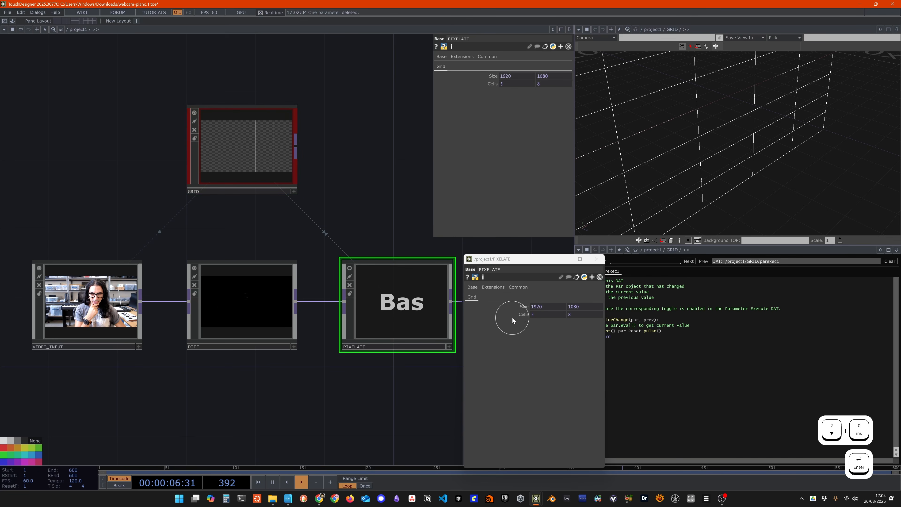
pyautogui.click(597, 259)
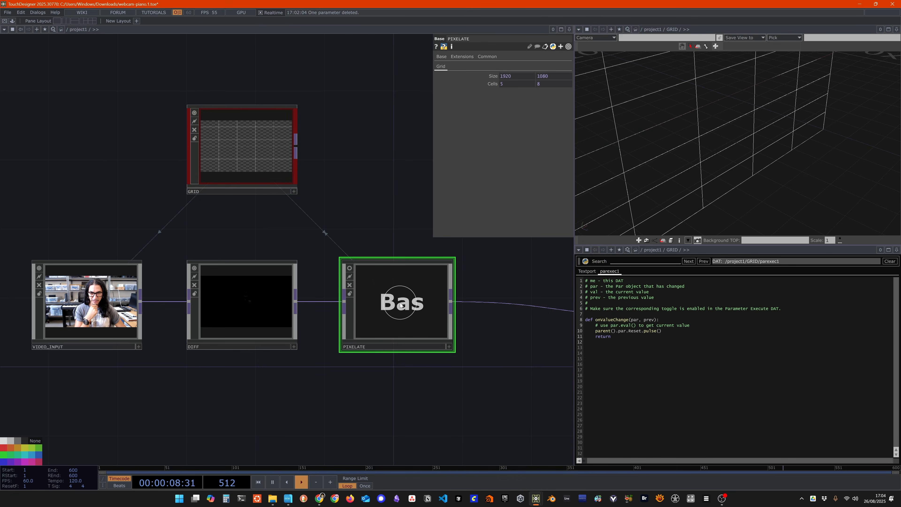
# Inside the PIXELATE component, delete the Null between the input and output operators and move the output farther from the input.
pyautogui.doubleClick(401, 305)
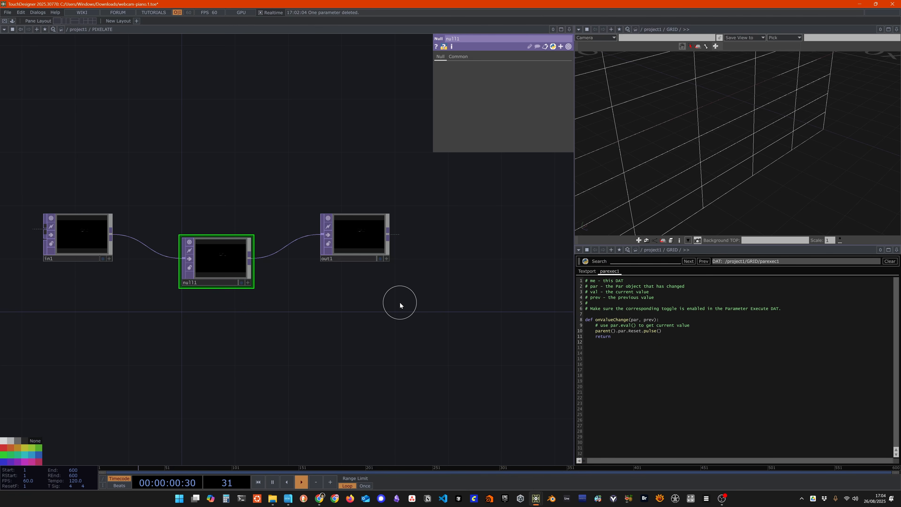
pyautogui.scroll(1, 163, 321)
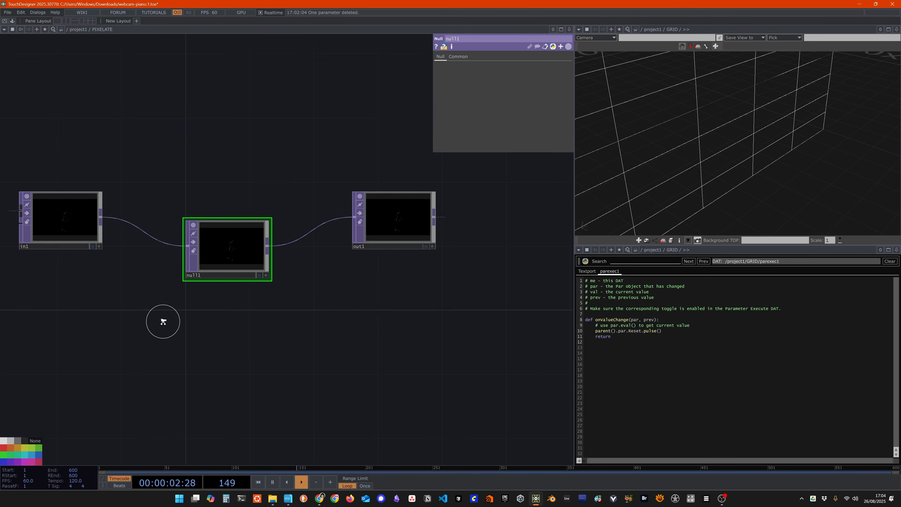
pyautogui.scroll(2, 163, 322)
pyautogui.moveTo(85, 274); pyautogui.dragTo(205, 326)
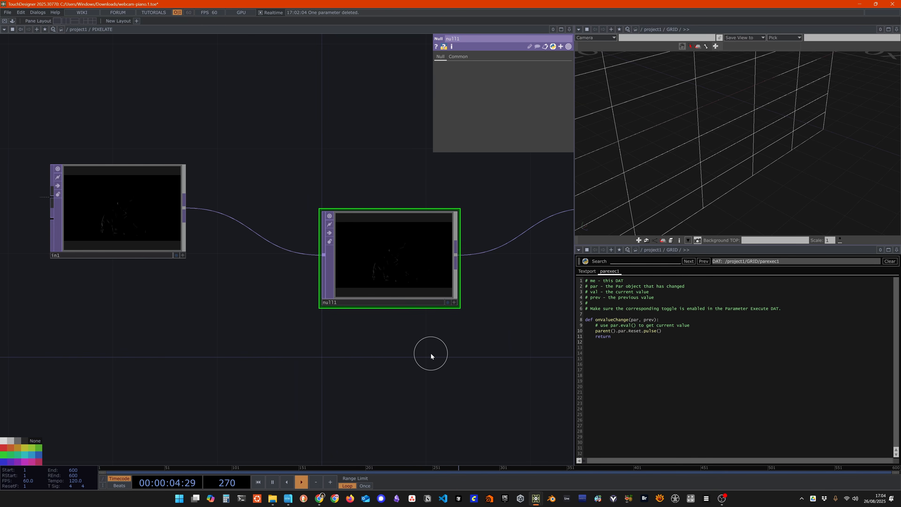
pyautogui.scroll(-2, 461, 353)
pyautogui.moveTo(489, 355); pyautogui.dragTo(314, 334)
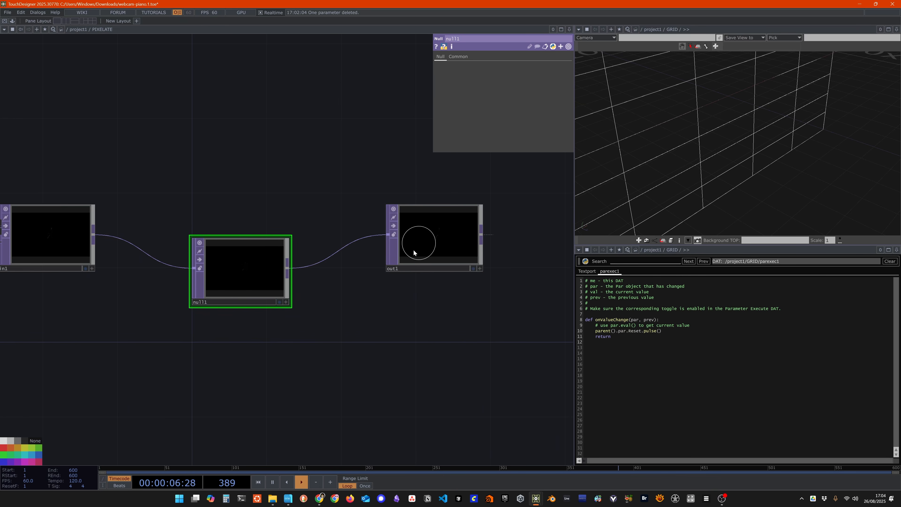
pyautogui.press('Delete')
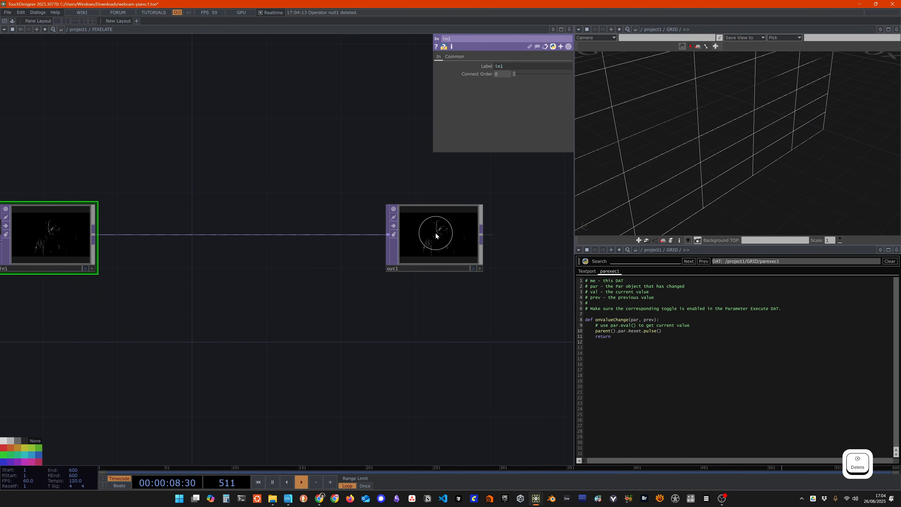
pyautogui.moveTo(435, 233); pyautogui.dragTo(521, 231)
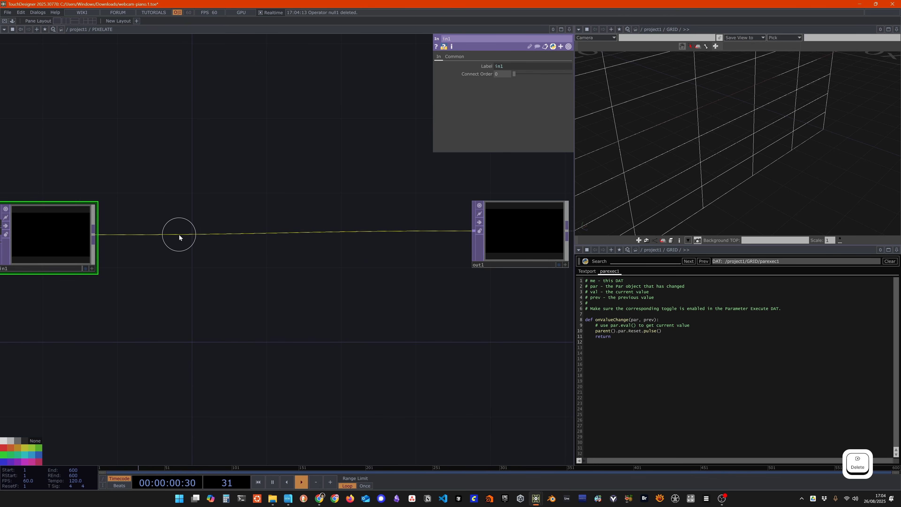
# Insert a Resolution TOP on the wire between PIXELATE's input and output operators.
pyautogui.rightClick(179, 232)
pyautogui.click(196, 228)
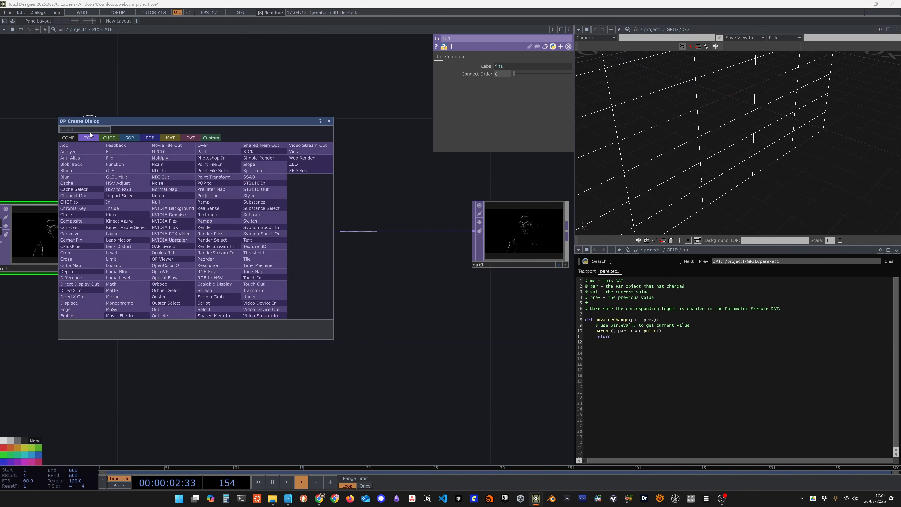
pyautogui.write('res')
pyautogui.click(215, 266)
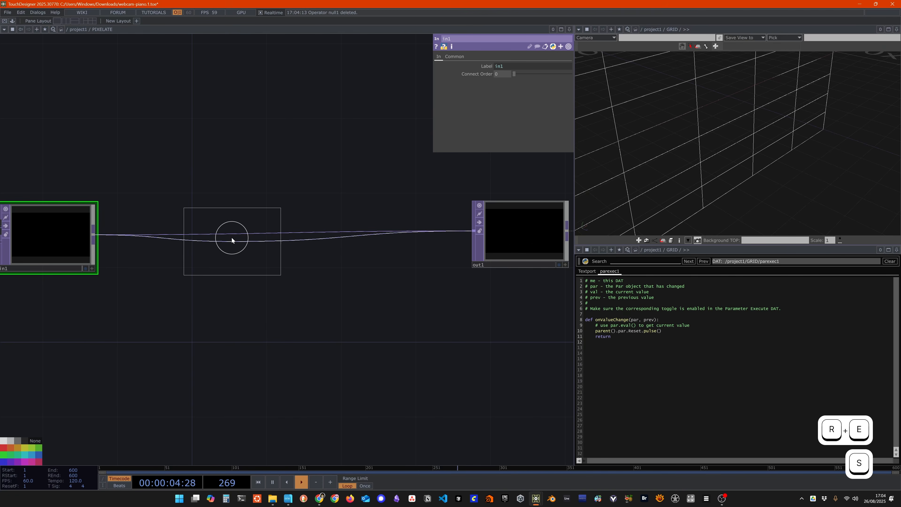
pyautogui.click(229, 234)
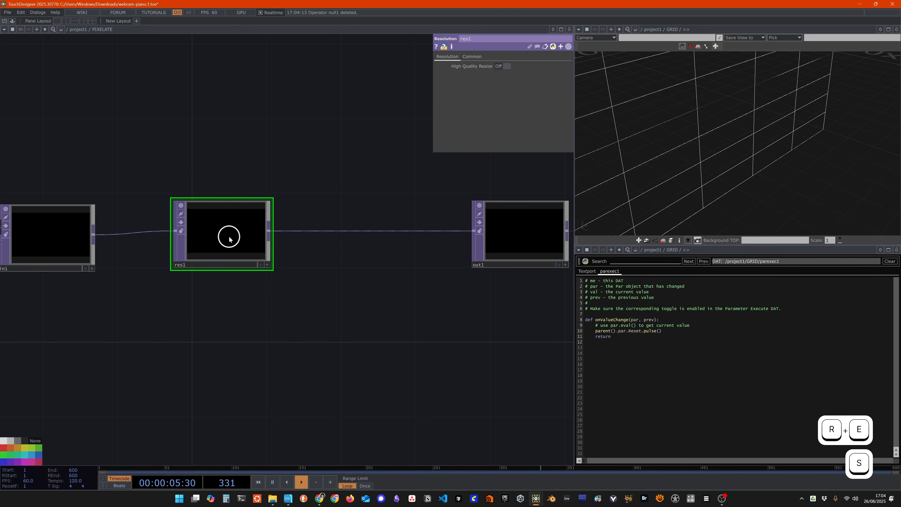
# Open PIXELATE's parameters in a floating window and set the Resolution TOP's Output Resolution to Custom Resolution.
pyautogui.rightClick(101, 29)
pyautogui.click(119, 4)
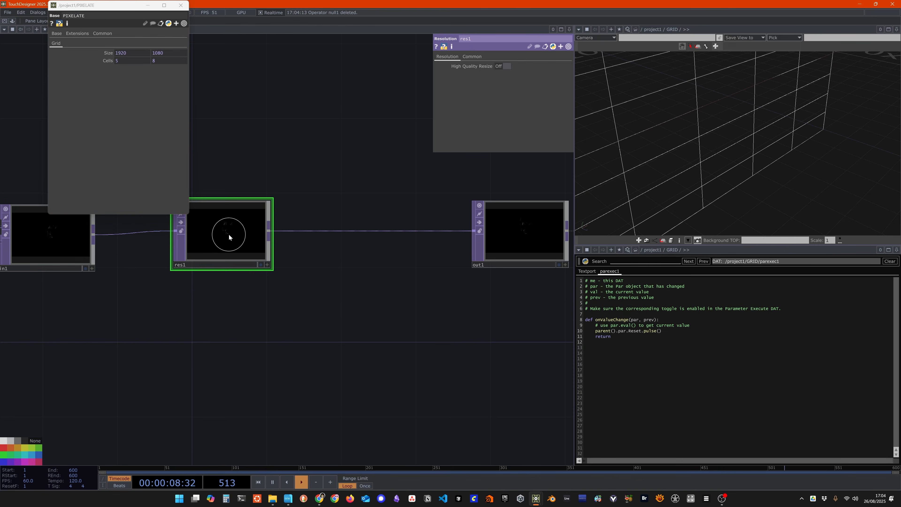
pyautogui.click(475, 56)
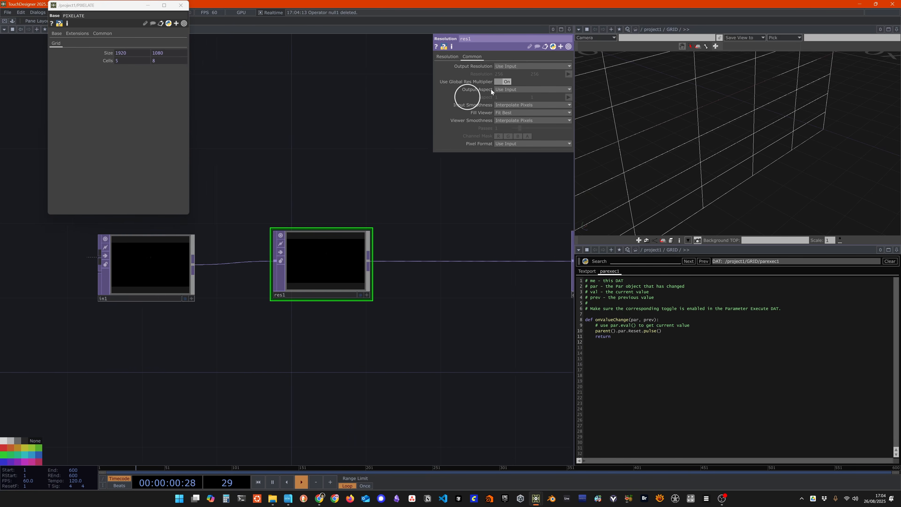
pyautogui.click(531, 65)
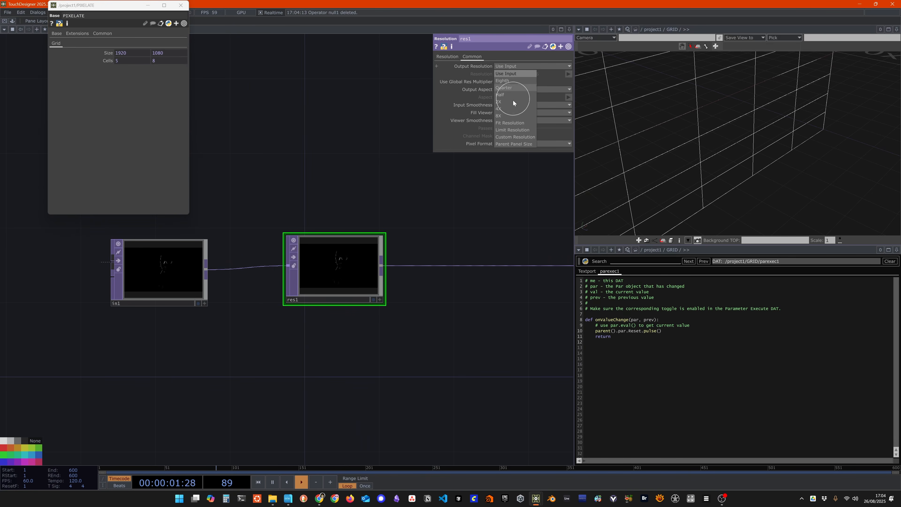
pyautogui.click(518, 137)
# Bind the Resolution TOP's two Resolution values to PIXELATE's Cells parameter.
pyautogui.moveTo(107, 61); pyautogui.dragTo(375, 62)
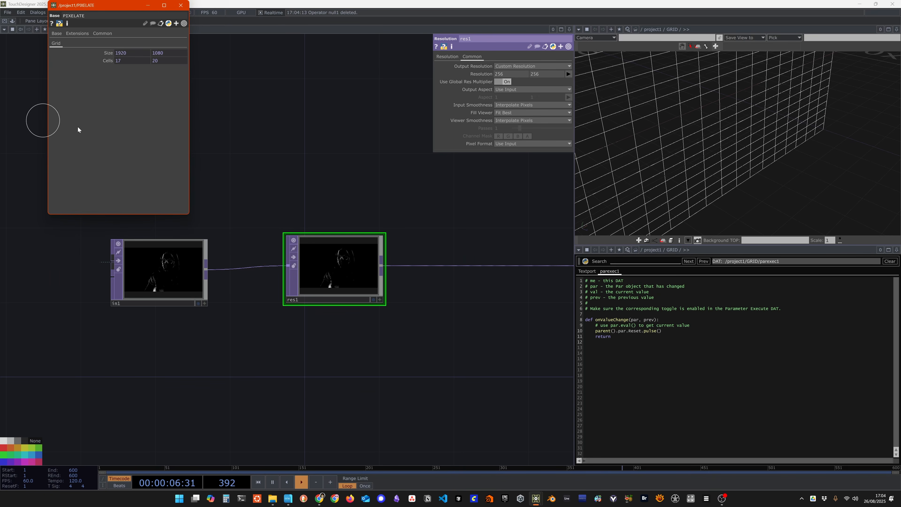
pyautogui.hotkey('ctrl', 'z')
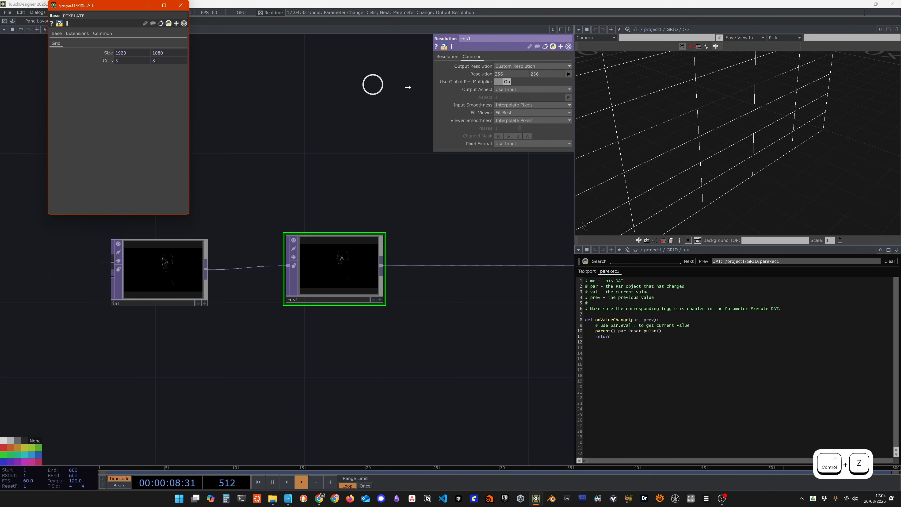
pyautogui.moveTo(478, 74); pyautogui.dragTo(480, 74)
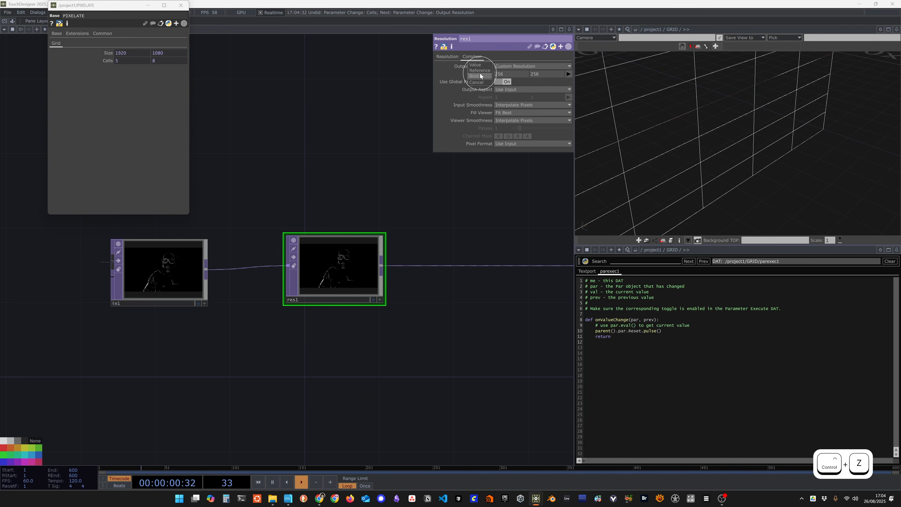
pyautogui.click(480, 75)
# Set PIXELATE's first Cells value to 12.
pyautogui.click(95, 59)
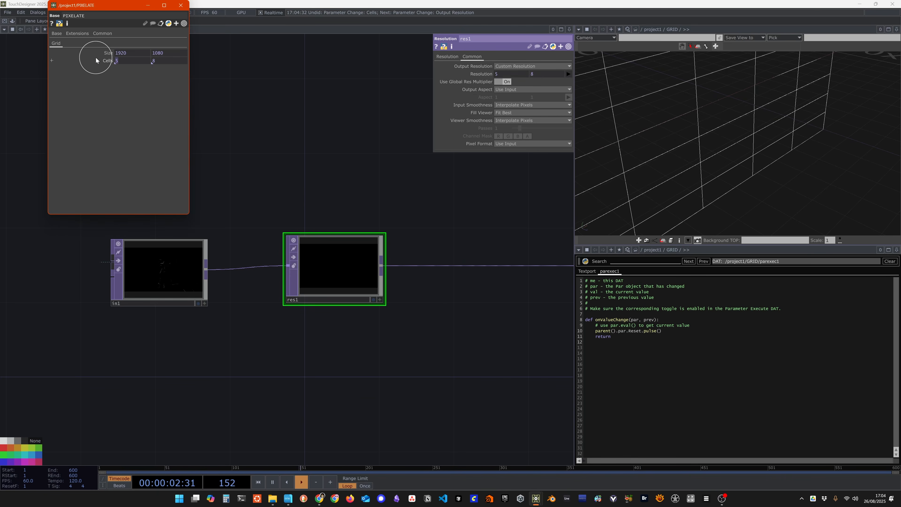
pyautogui.write('12')
pyautogui.press('Return')
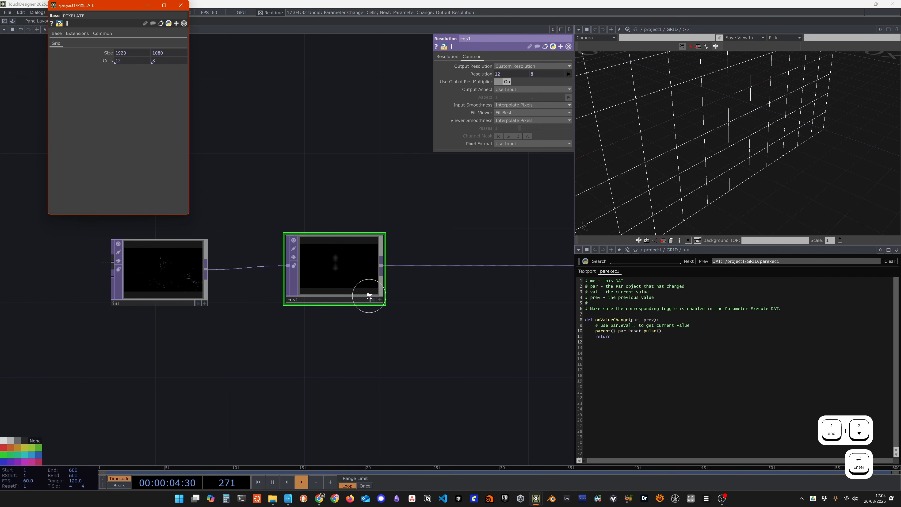
# Set both the Input Smoothness and the Viewer Smoothness of the Resolution TOP to Nearest Pixel.
pyautogui.scroll(2, 369, 296)
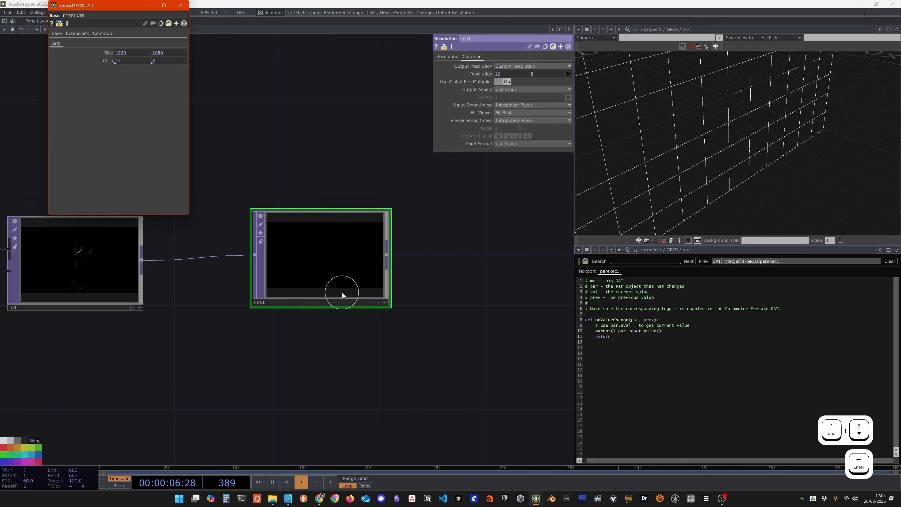
pyautogui.scroll(3, 327, 317)
pyautogui.moveTo(317, 365); pyautogui.dragTo(465, 396)
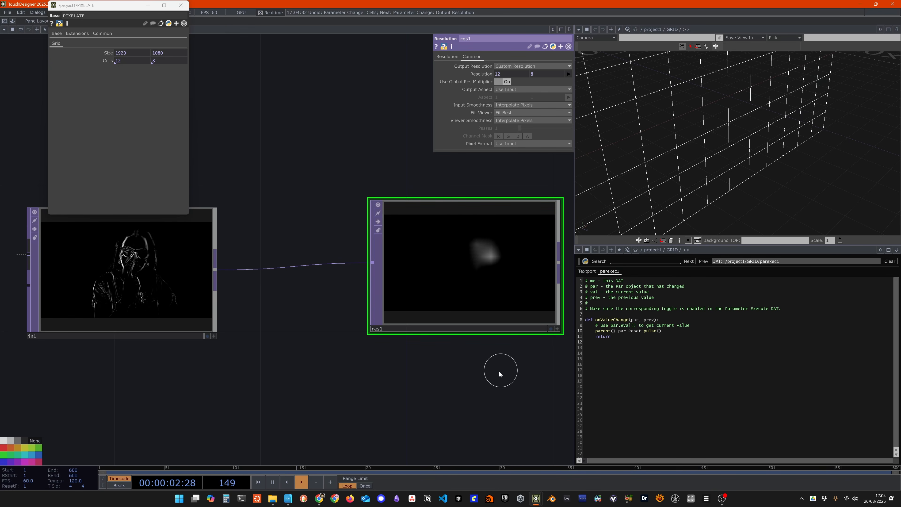
pyautogui.moveTo(499, 368)
pyautogui.mouseDown()
pyautogui.moveTo(451, 377)
pyautogui.moveTo(505, 383)
pyautogui.mouseUp()
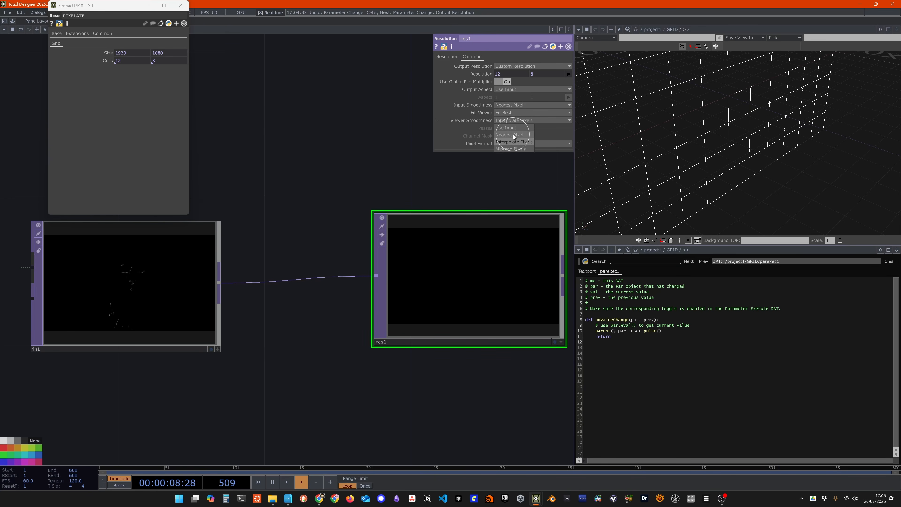
pyautogui.click(512, 135)
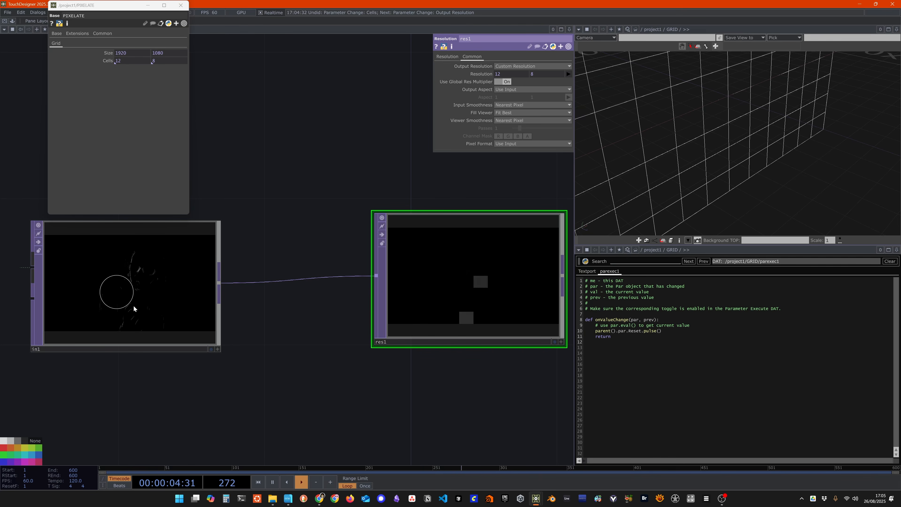
# Compare the texture information of the input and Resolution operators, and examine how motion appears in the pixelated output.
pyautogui.middleClick(138, 289)
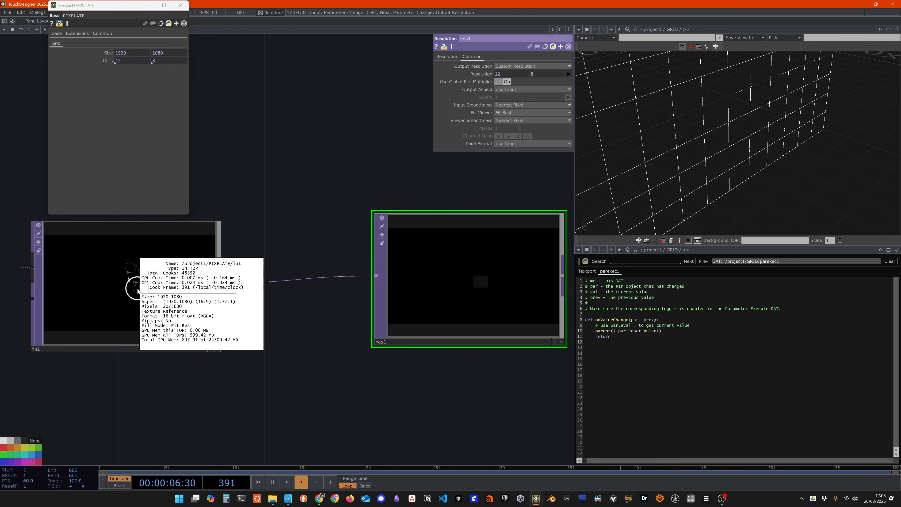
pyautogui.middleClick(457, 273)
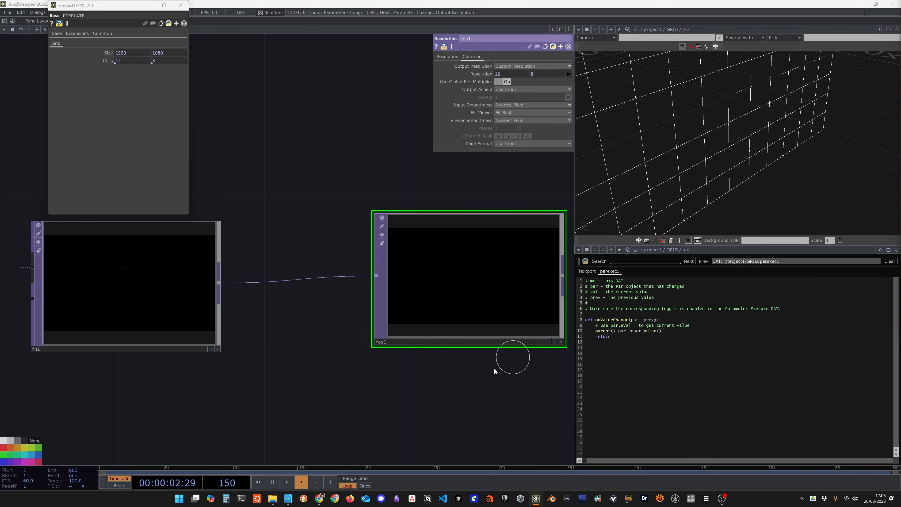
pyautogui.scroll(-4, 418, 415)
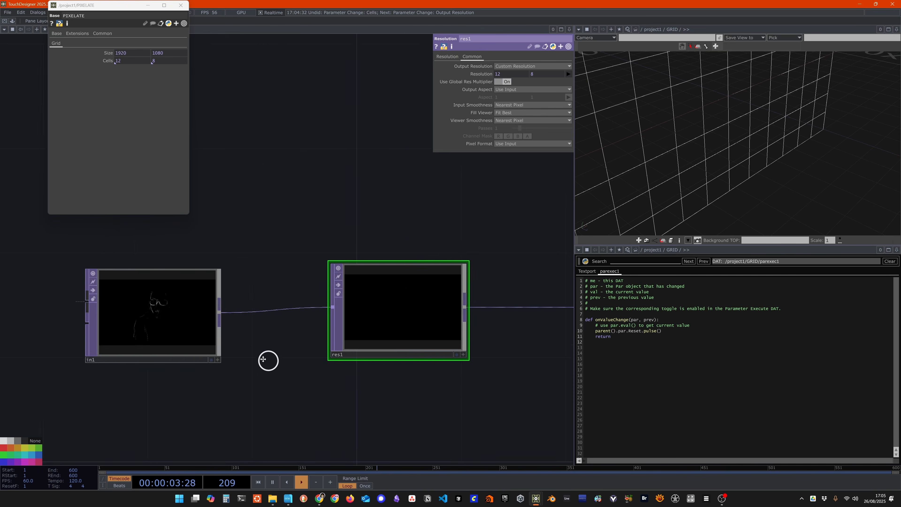
pyautogui.moveTo(263, 360); pyautogui.dragTo(259, 359)
pyautogui.moveTo(353, 359)
pyautogui.mouseDown()
pyautogui.moveTo(267, 364)
pyautogui.moveTo(258, 351)
pyautogui.moveTo(445, 318)
pyautogui.mouseUp()
pyautogui.moveTo(381, 247); pyautogui.dragTo(328, 248)
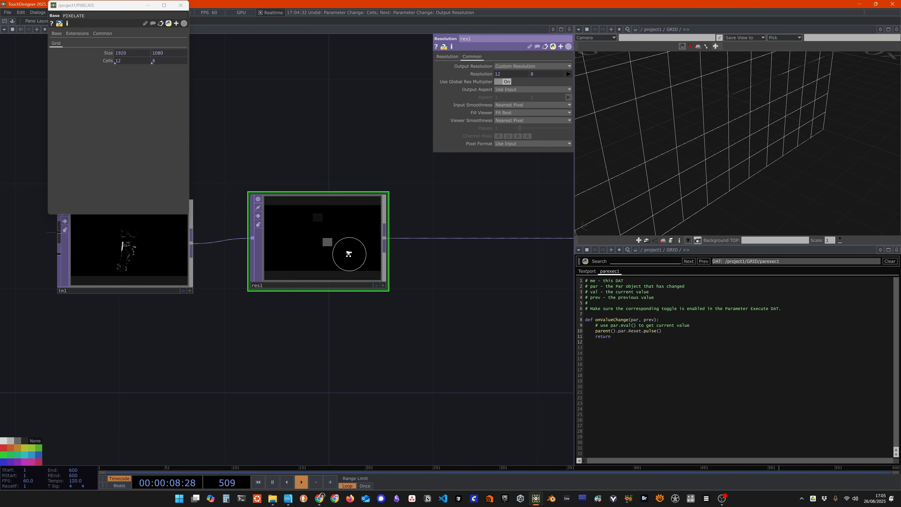
pyautogui.scroll(4, 348, 254)
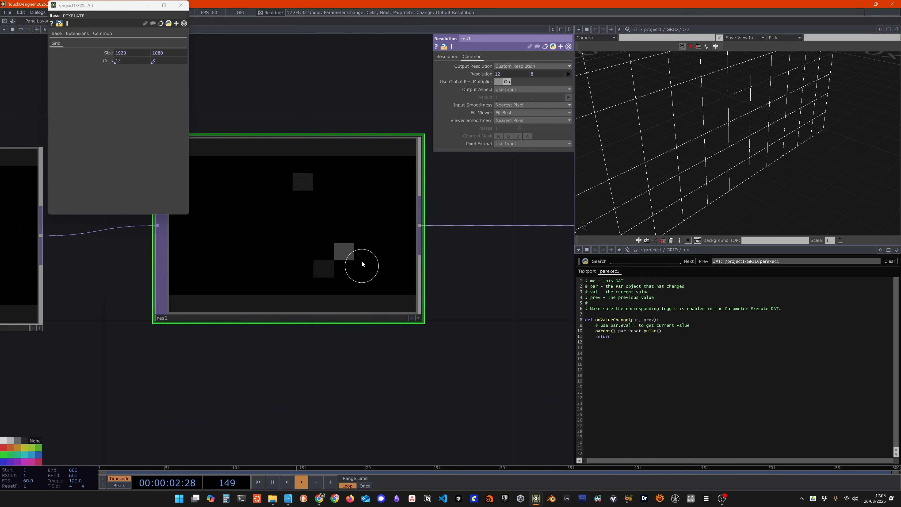
pyautogui.scroll(-2, 343, 273)
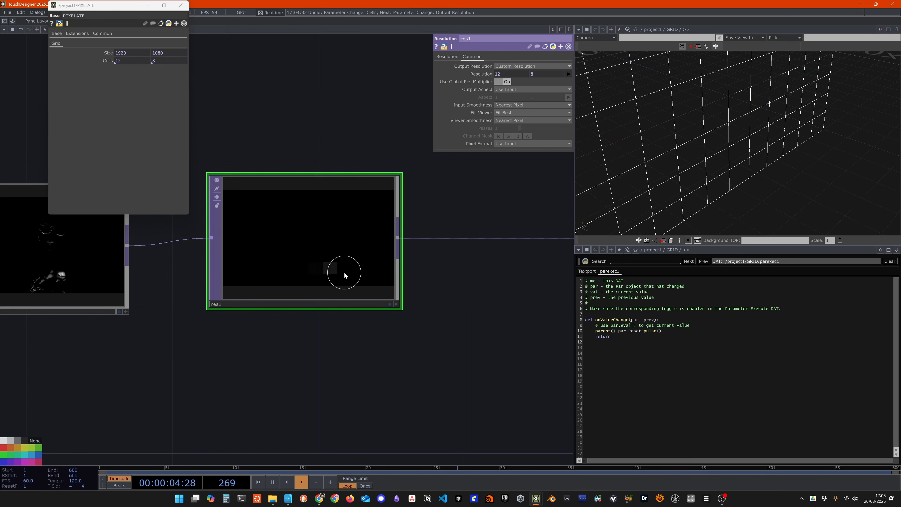
pyautogui.scroll(-2, 344, 272)
pyautogui.scroll(4, 340, 258)
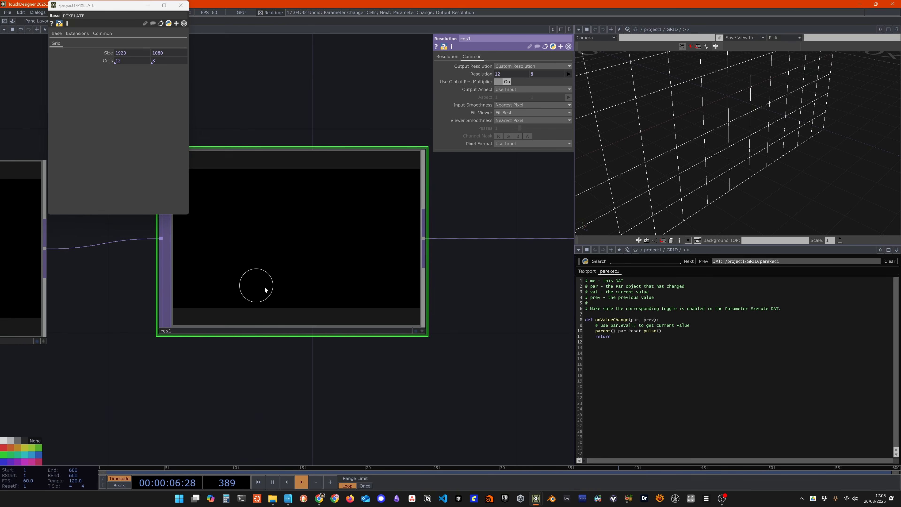
# Add a Composite TOP fed by the Resolution TOP and connect in1 as its second input.
pyautogui.moveTo(340, 379); pyautogui.dragTo(373, 302)
pyautogui.scroll(-1, 373, 302)
pyautogui.scroll(-2, 373, 302)
pyautogui.moveTo(429, 322); pyautogui.dragTo(400, 328)
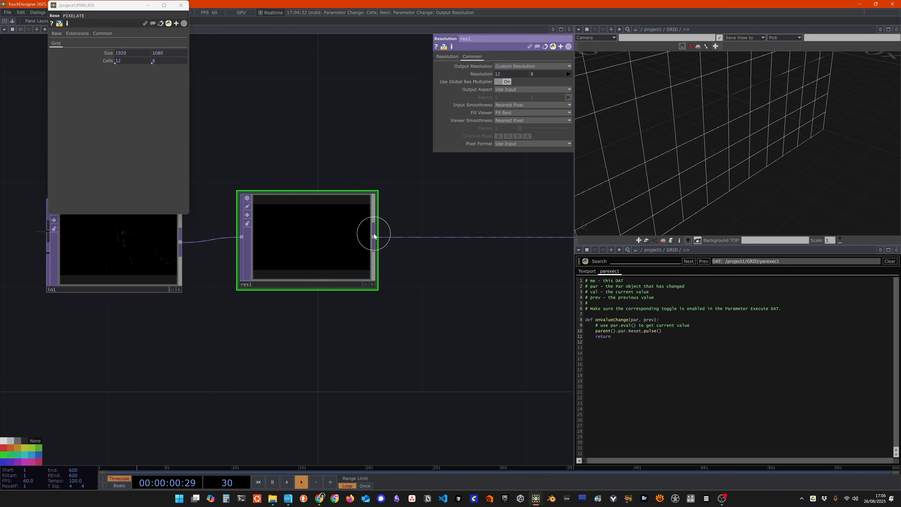
pyautogui.press('Tab')
pyautogui.write('comp')
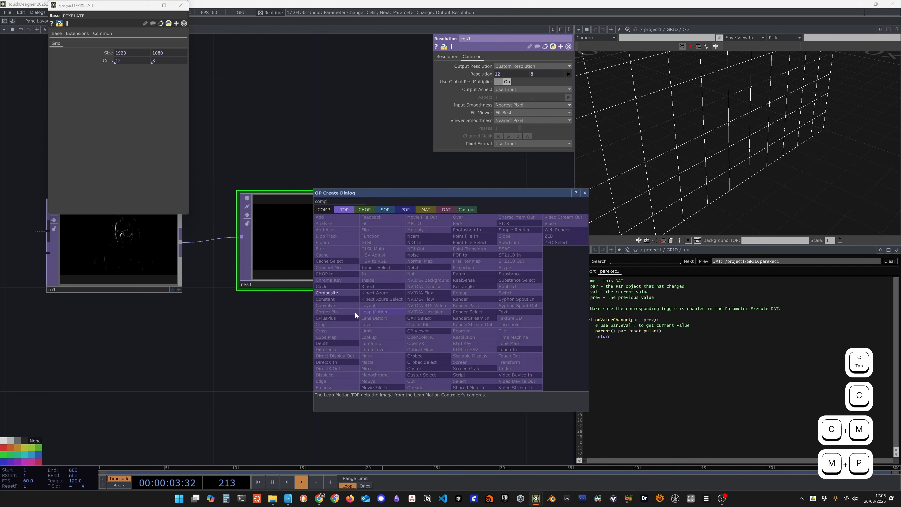
pyautogui.click(327, 292)
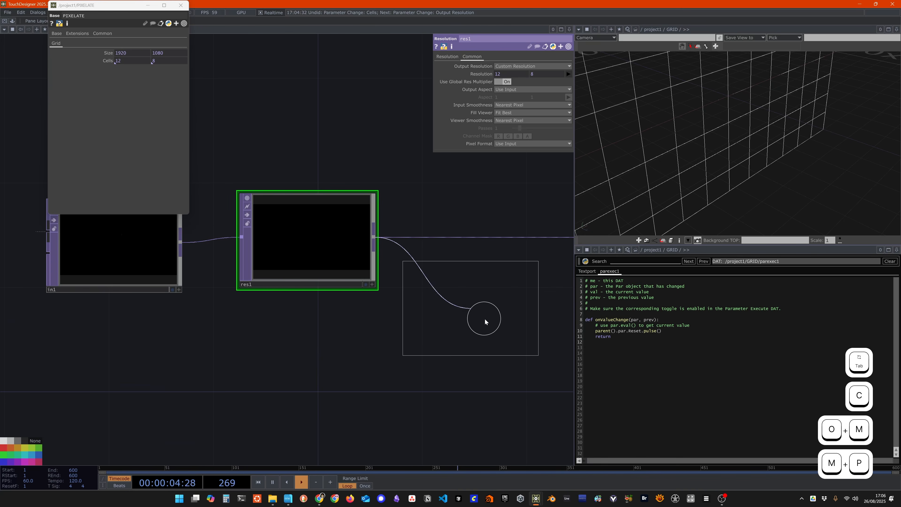
pyautogui.click(497, 320)
pyautogui.click(180, 243)
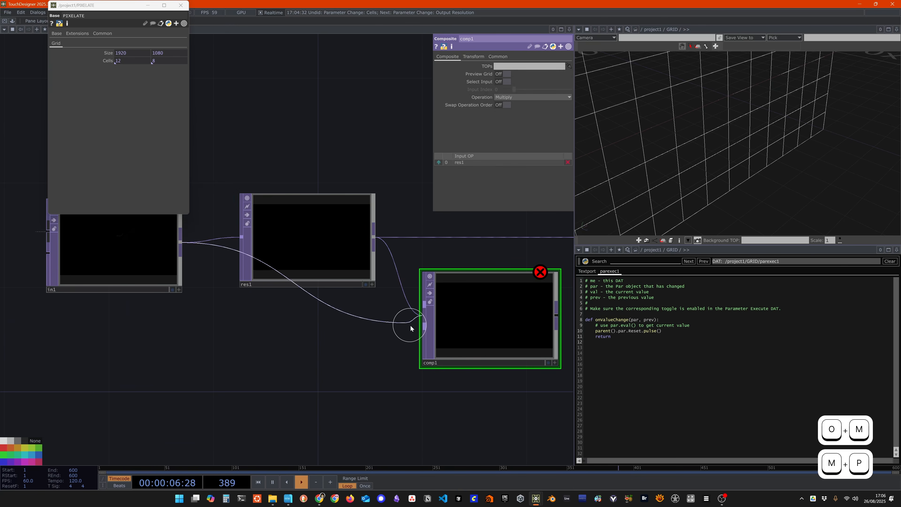
pyautogui.click(497, 321)
# Try Soft Light as the Composite TOP's Operation and replace it with Add.
pyautogui.click(522, 97)
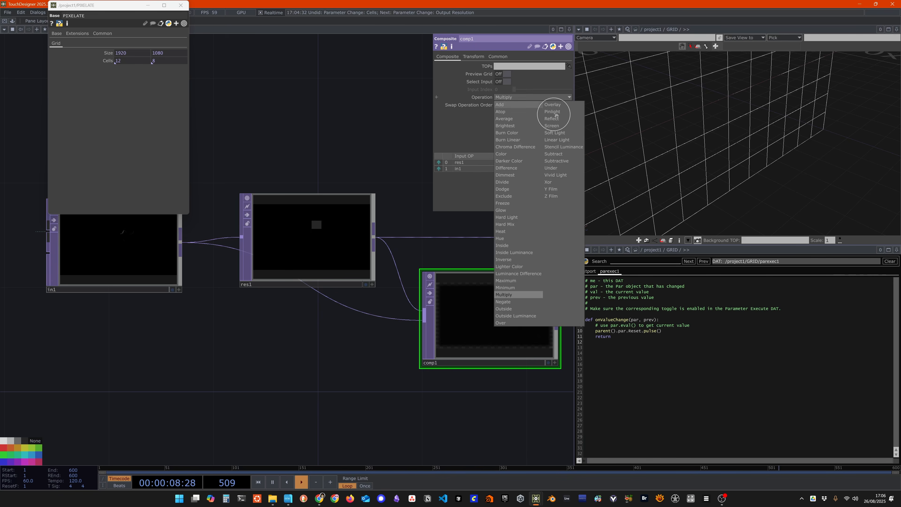
pyautogui.click(557, 122)
pyautogui.scroll(5, 467, 367)
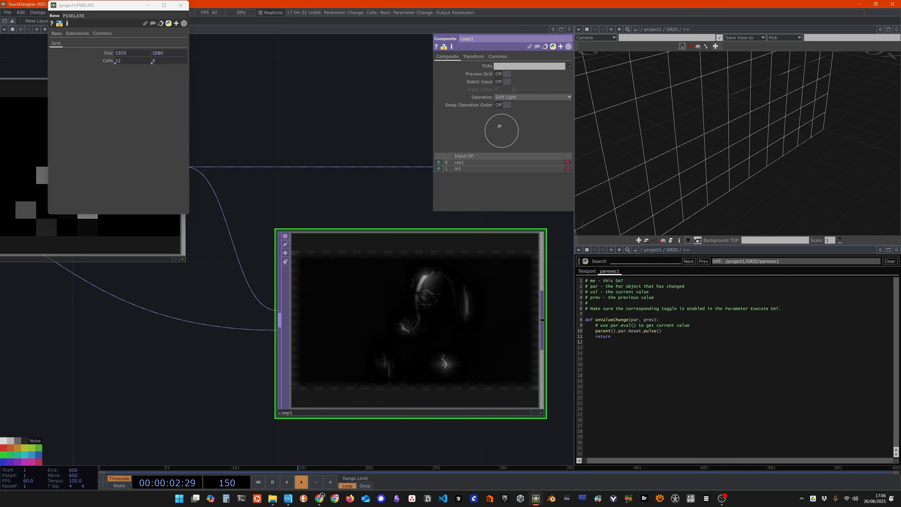
pyautogui.click(520, 97)
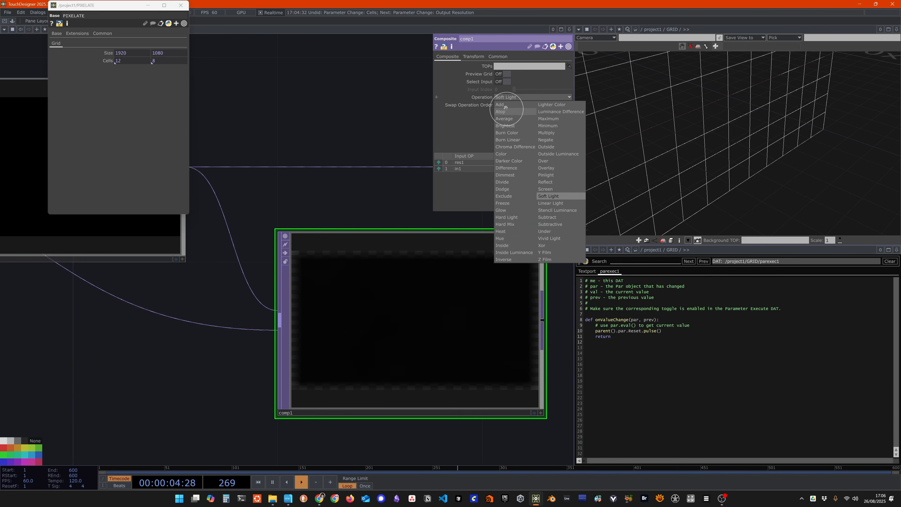
pyautogui.click(502, 105)
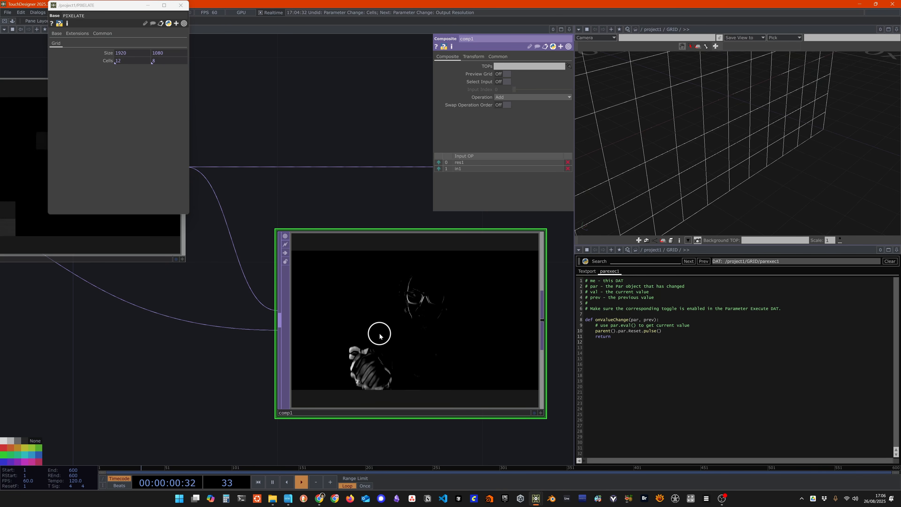
pyautogui.scroll(-2, 227, 393)
pyautogui.moveTo(332, 395); pyautogui.dragTo(549, 417)
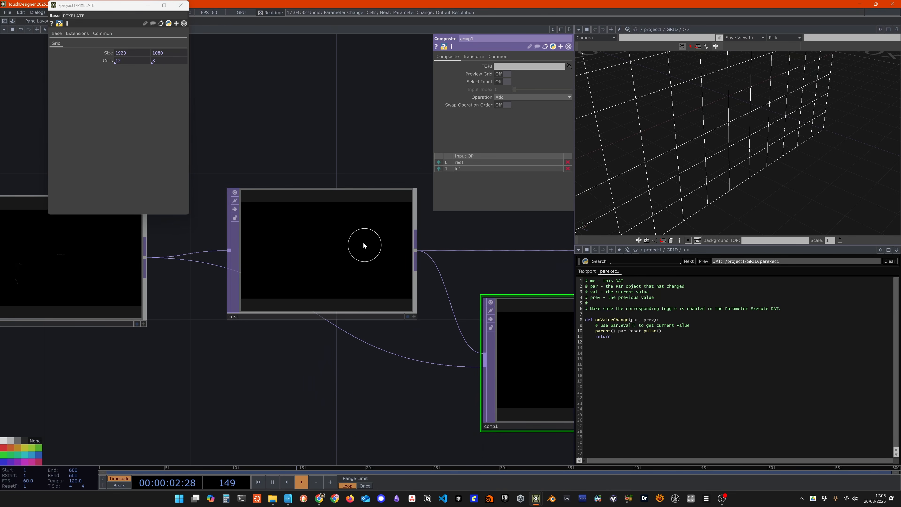
# Check res1 and in1 against the composite result, and set the Composite TOP's Input Smoothness to Nearest Pixel.
pyautogui.click(346, 231)
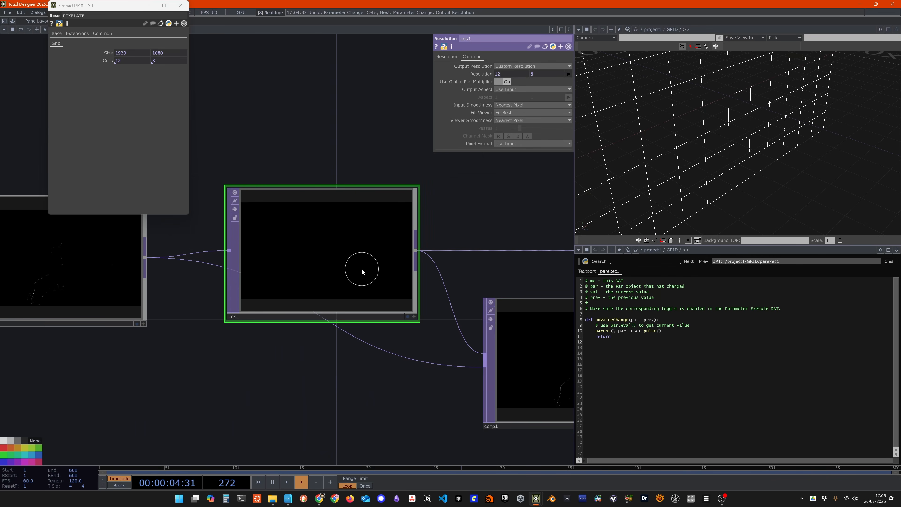
pyautogui.click(67, 251)
pyautogui.moveTo(272, 432); pyautogui.dragTo(186, 385)
pyautogui.scroll(-3, 186, 384)
pyautogui.scroll(2, 378, 324)
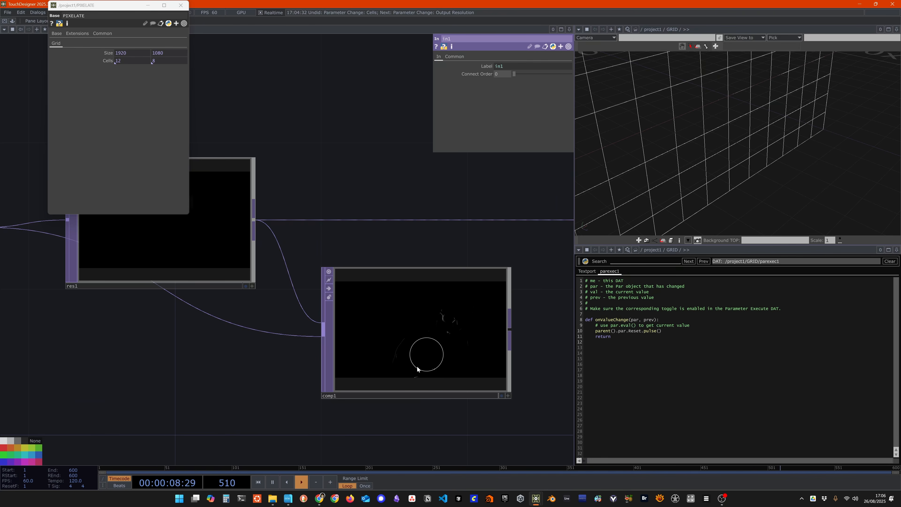
pyautogui.moveTo(236, 375); pyautogui.dragTo(338, 388)
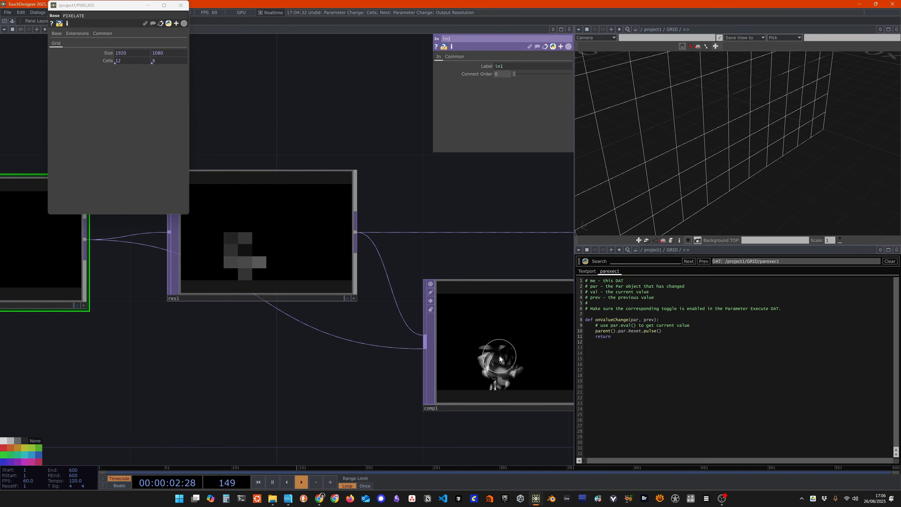
pyautogui.click(502, 355)
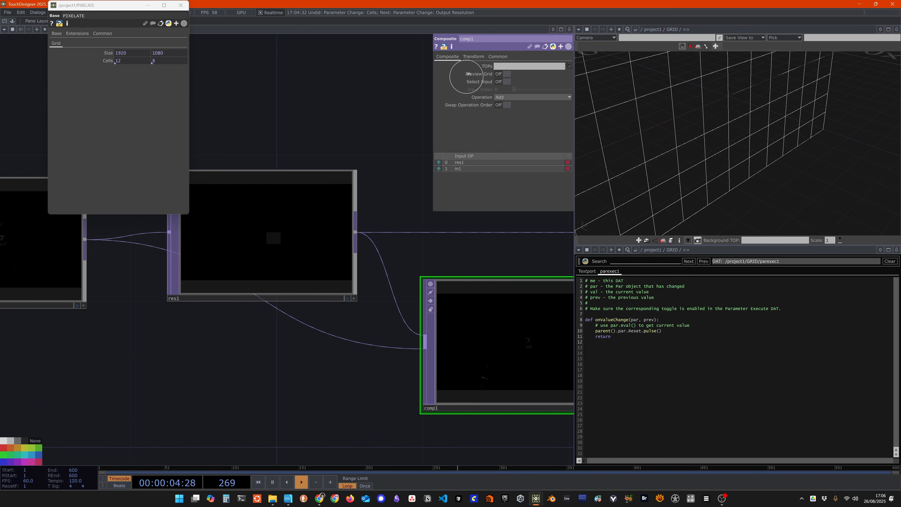
pyautogui.click(473, 56)
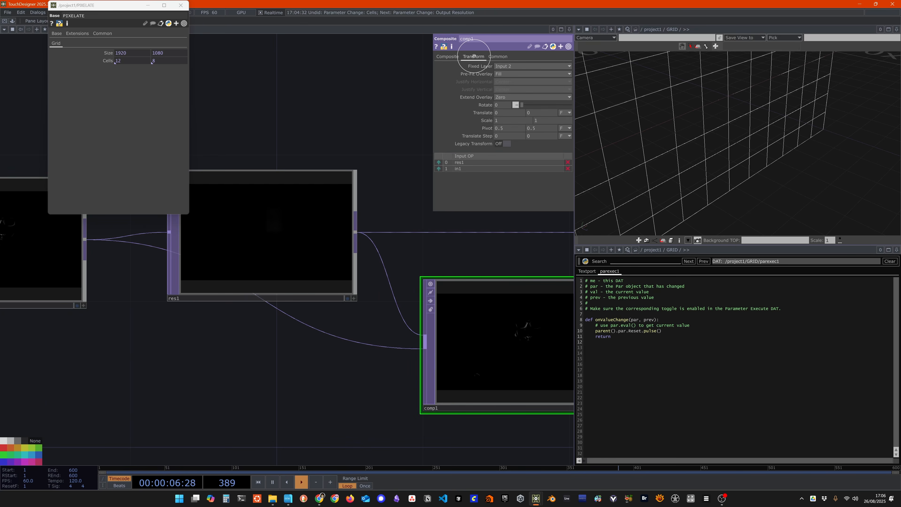
pyautogui.click(497, 56)
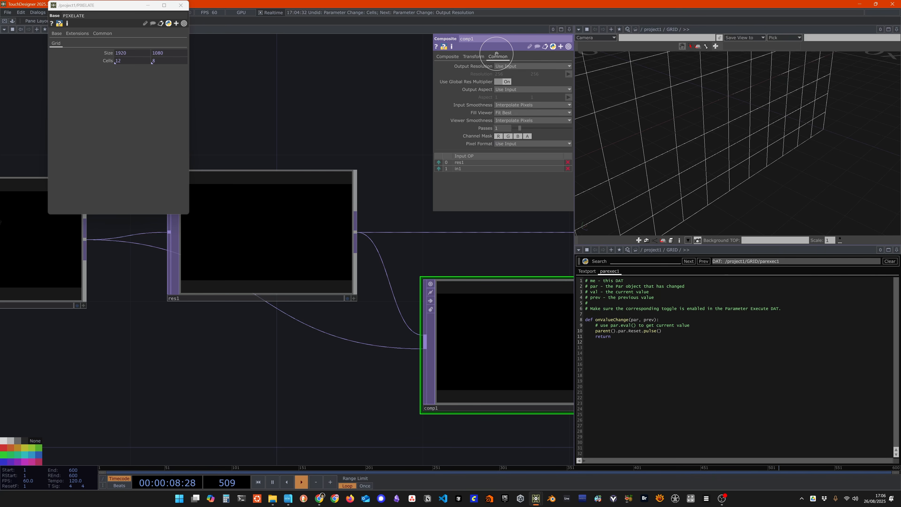
pyautogui.click(509, 106)
pyautogui.click(510, 114)
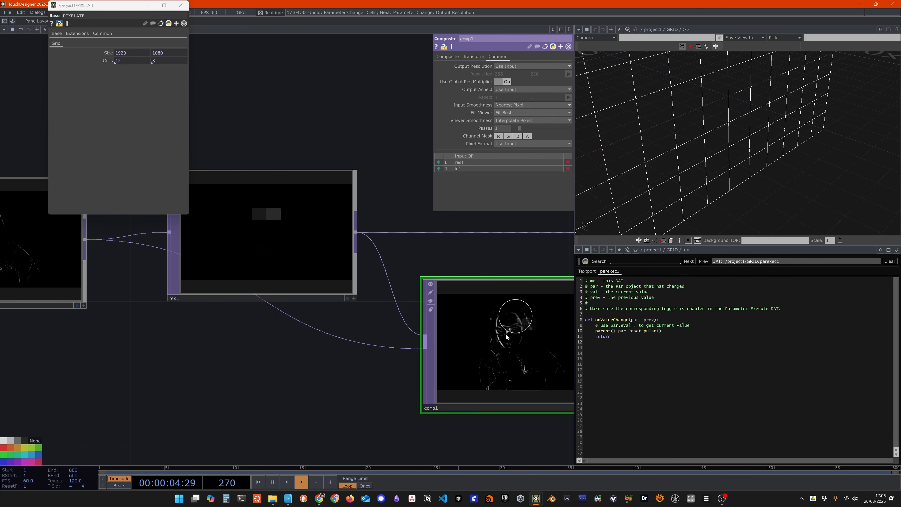
# Compare the common settings of res1 and the Composite TOP, and delete the Composite TOP.
pyautogui.click(287, 223)
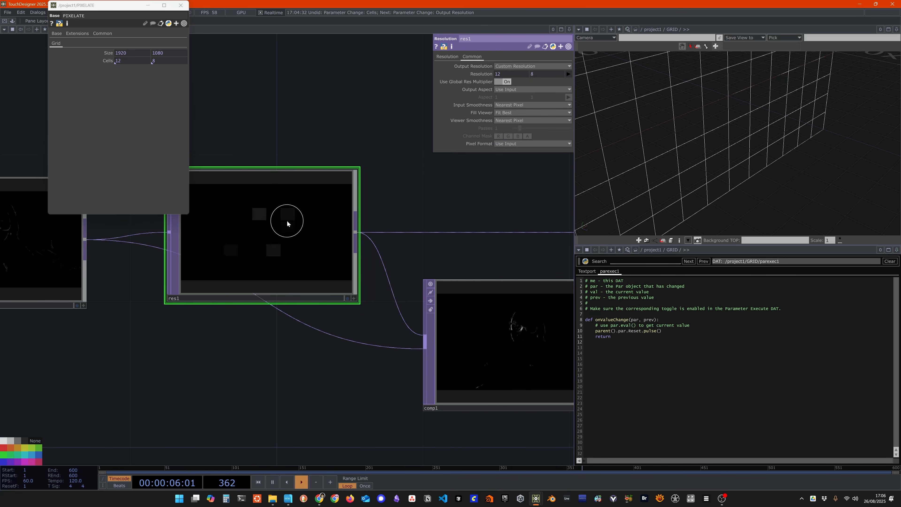
pyautogui.click(487, 333)
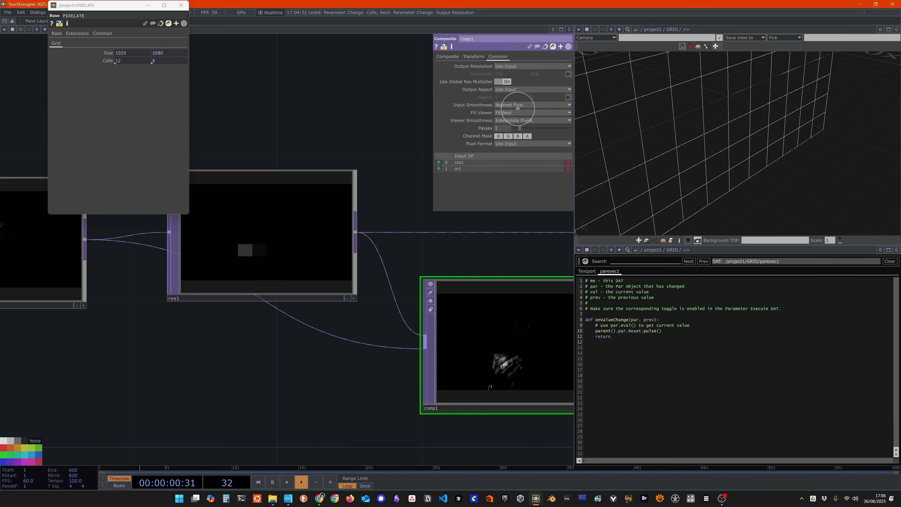
pyautogui.moveTo(538, 357); pyautogui.dragTo(324, 339)
pyautogui.press('Delete')
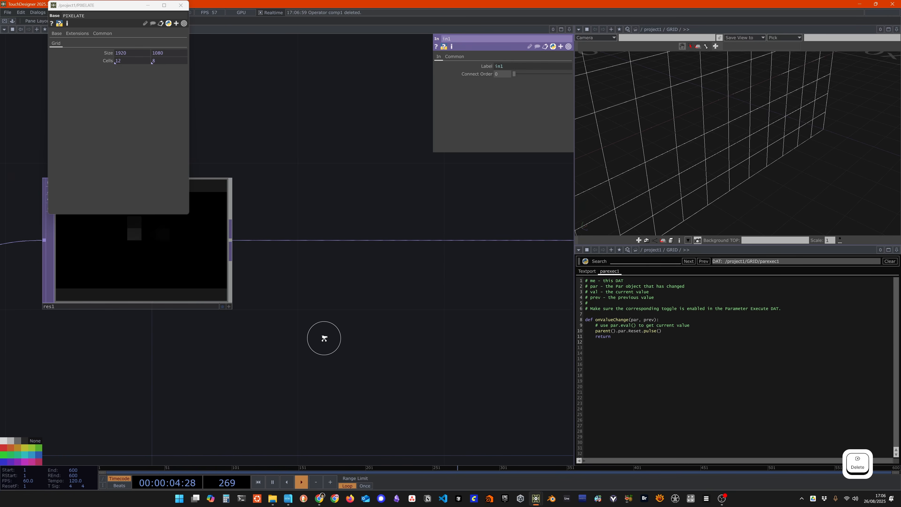
# Add a second Resolution TOP fed by res1 and place it below the main chain.
pyautogui.scroll(-3, 324, 339)
pyautogui.click(257, 268)
pyautogui.press('Tab')
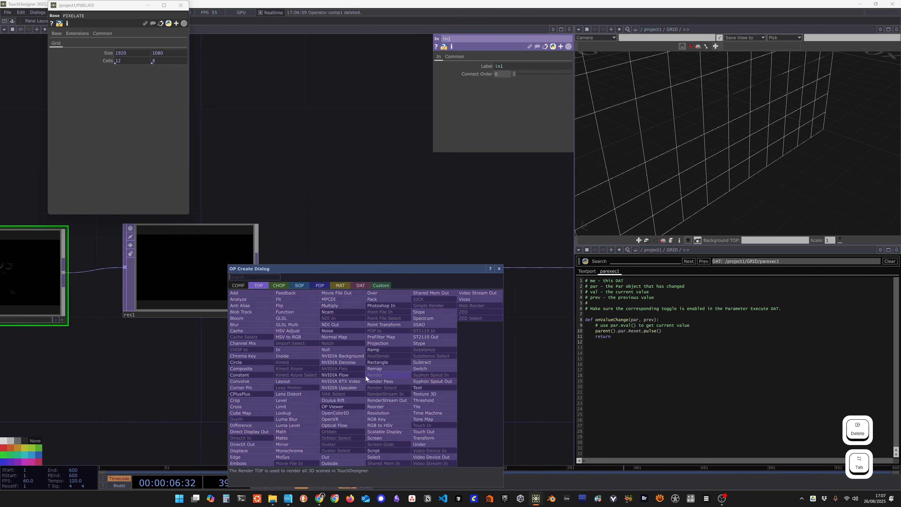
pyautogui.write('res')
pyautogui.click(385, 413)
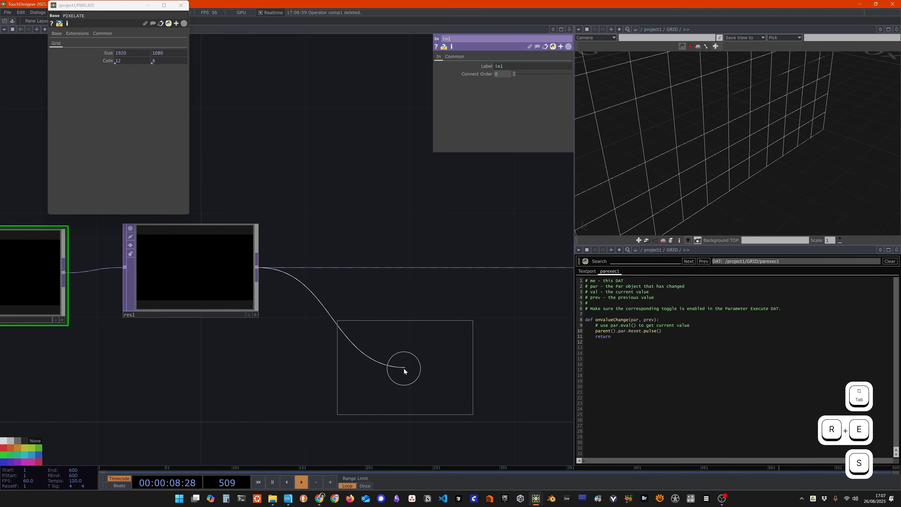
pyautogui.click(403, 368)
# Give res2 a Custom Resolution and bind its Resolution values to PIXELATE's Size parameter.
pyautogui.click(474, 62)
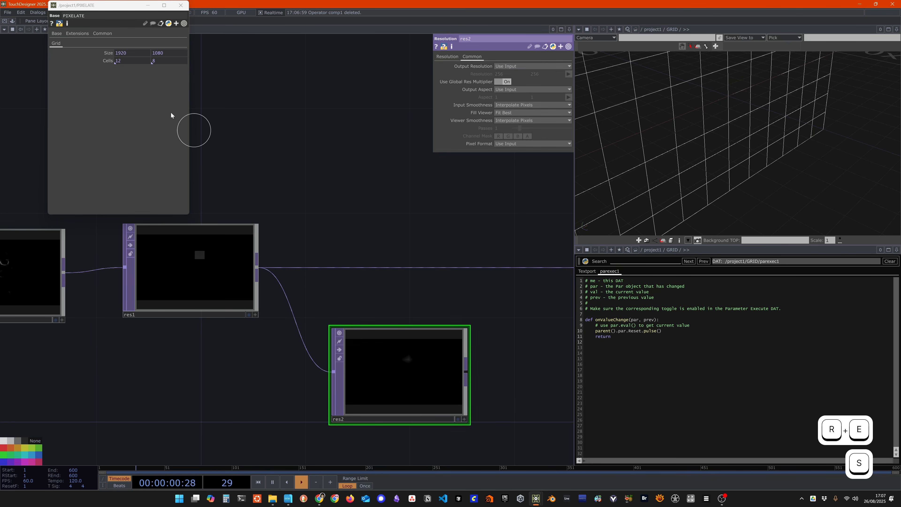
pyautogui.rightClick(108, 53)
pyautogui.click(76, 68)
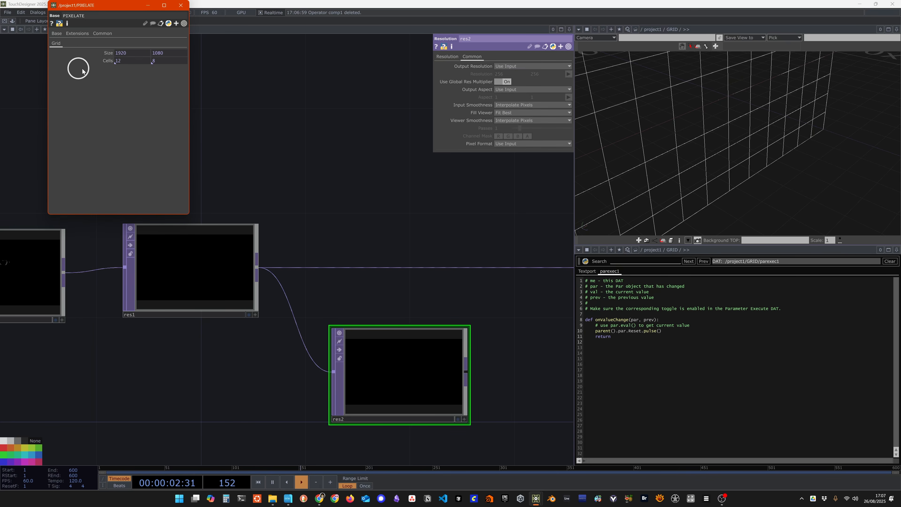
pyautogui.click(371, 408)
pyautogui.click(517, 66)
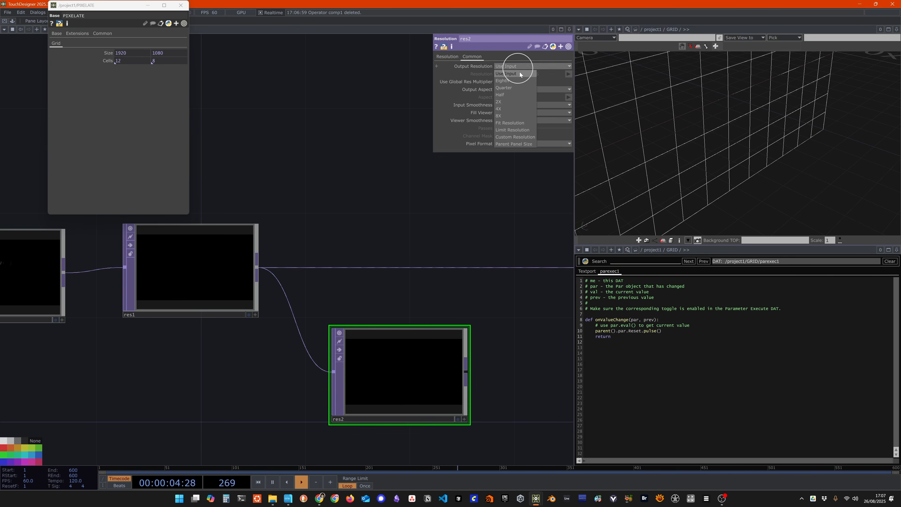
pyautogui.click(510, 136)
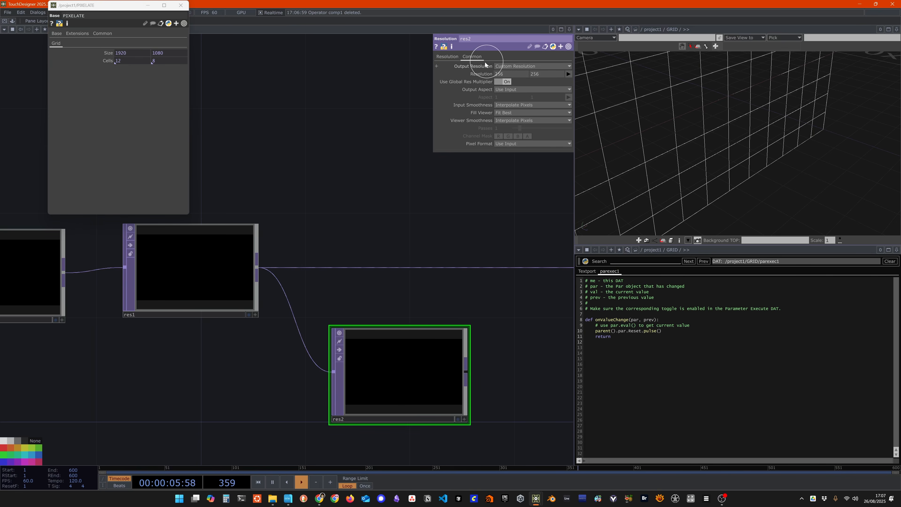
pyautogui.rightClick(482, 76)
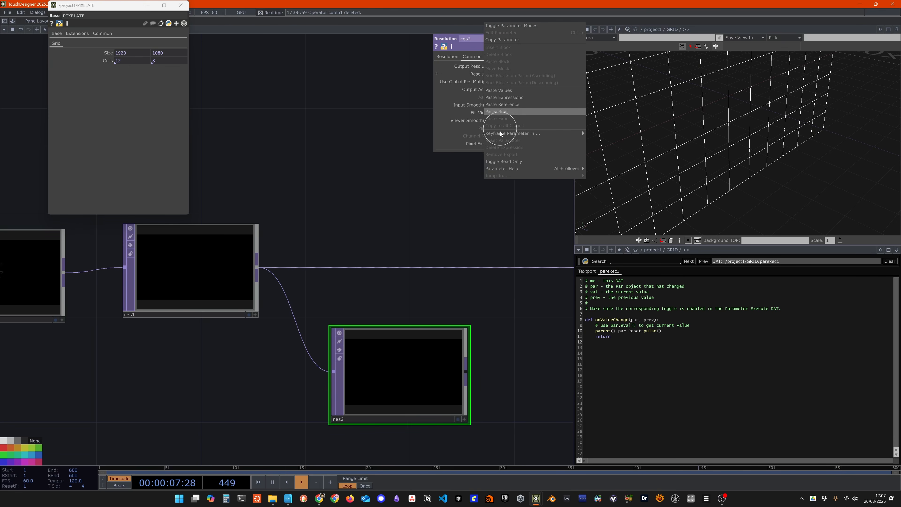
pyautogui.click(503, 111)
# Check res2's texture information and set its Input Smoothness to Nearest Pixel.
pyautogui.scroll(3, 418, 408)
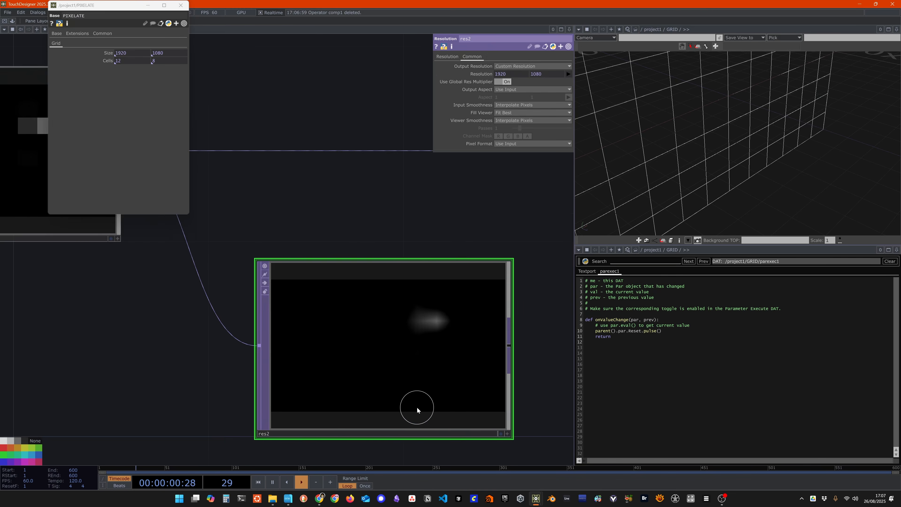
pyautogui.scroll(1, 417, 410)
pyautogui.middleClick(422, 383)
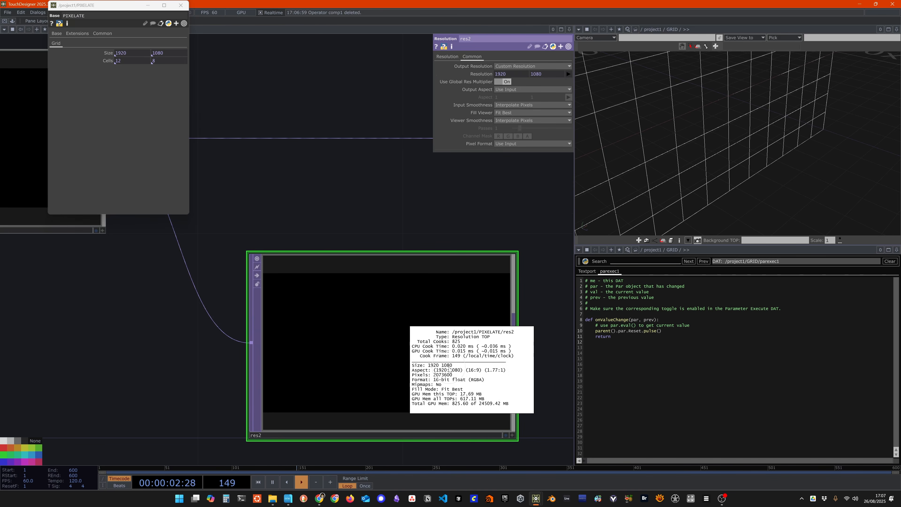
pyautogui.click(510, 104)
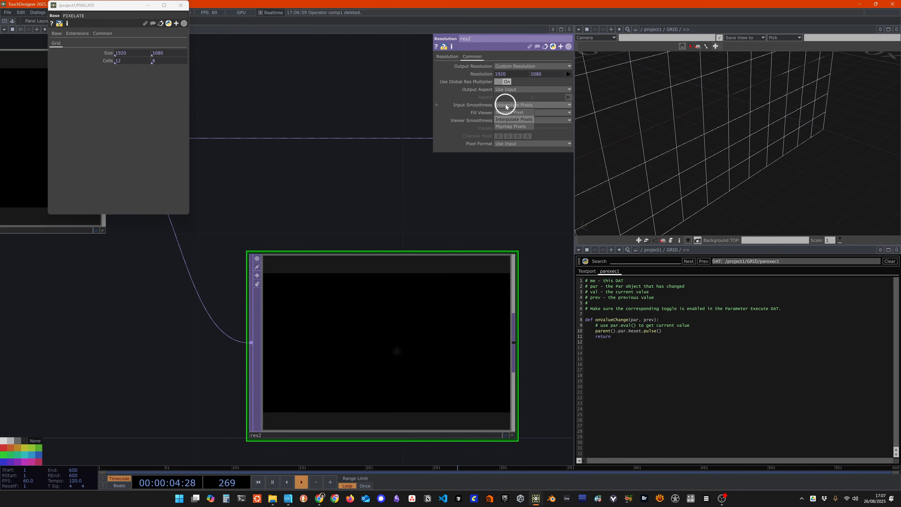
pyautogui.click(511, 112)
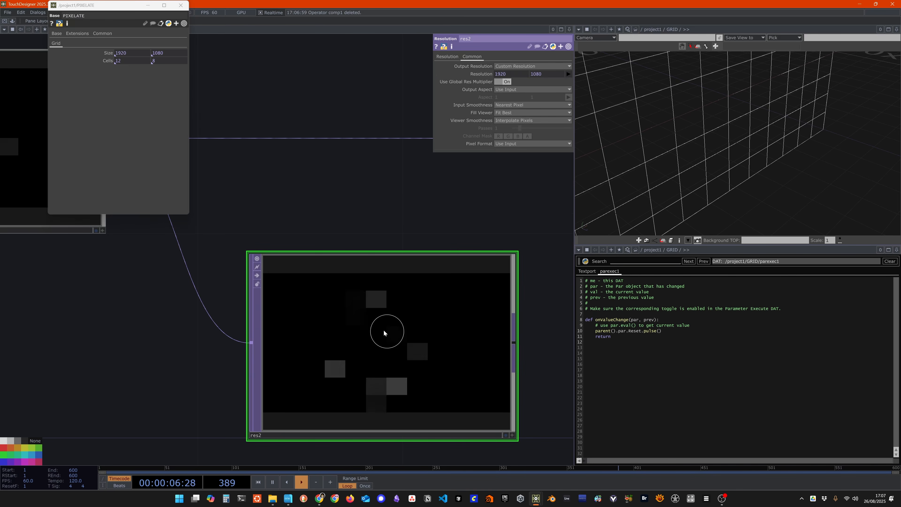
# Add a Composite TOP fed by res2 and connect in1 as its second input.
pyautogui.scroll(-5, 374, 341)
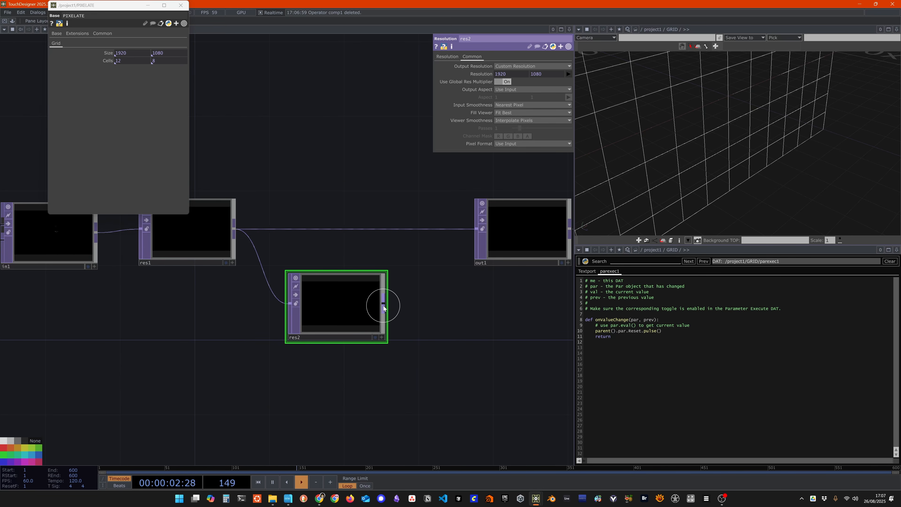
pyautogui.press('Tab')
pyautogui.write('comp')
pyautogui.press('Return')
pyautogui.click(475, 372)
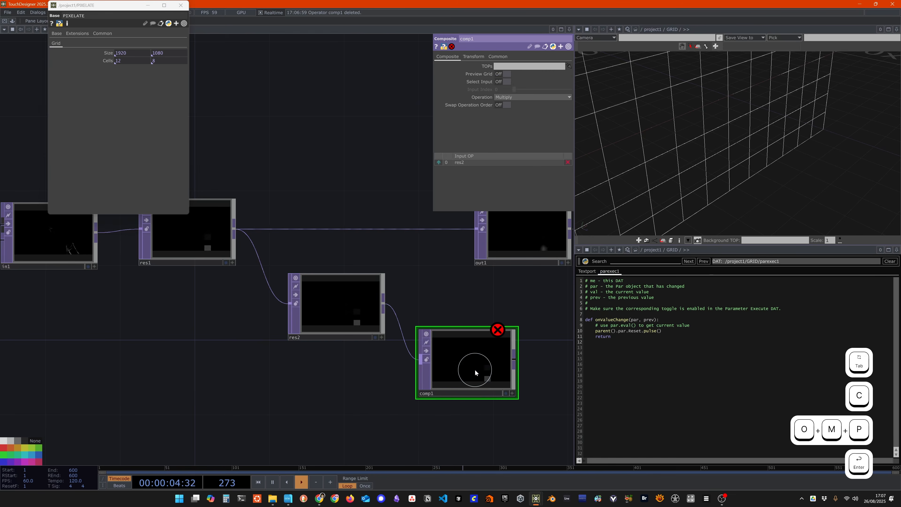
pyautogui.moveTo(98, 236); pyautogui.dragTo(422, 361)
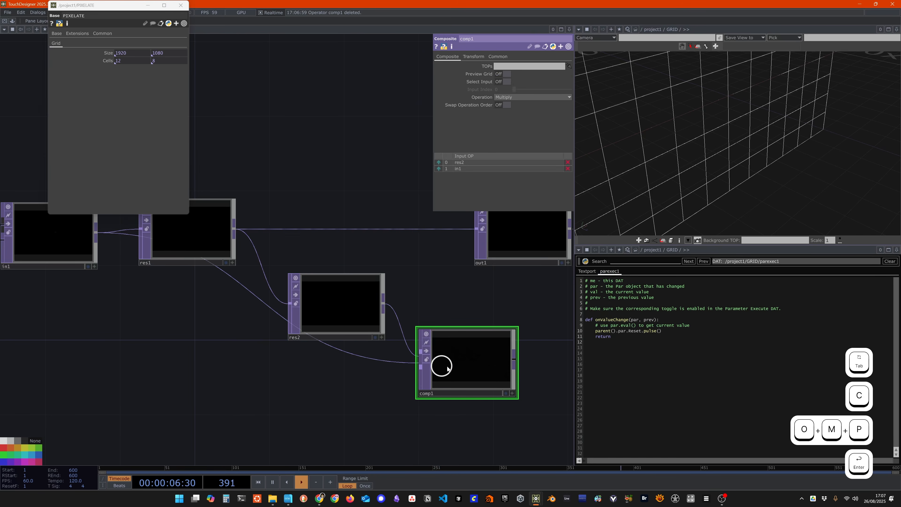
# Set the Operation of the Composite TOP combining res2 and in1 to Add.
pyautogui.scroll(3, 468, 370)
pyautogui.click(514, 98)
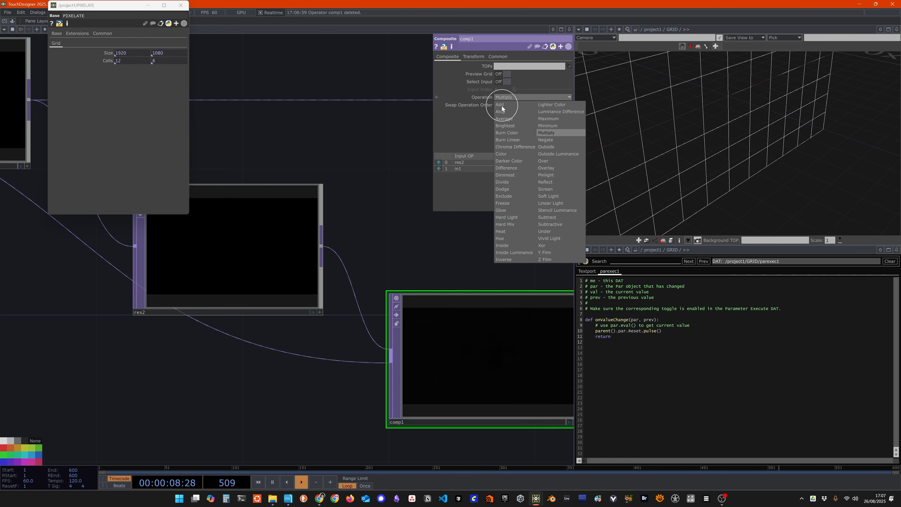
pyautogui.click(505, 106)
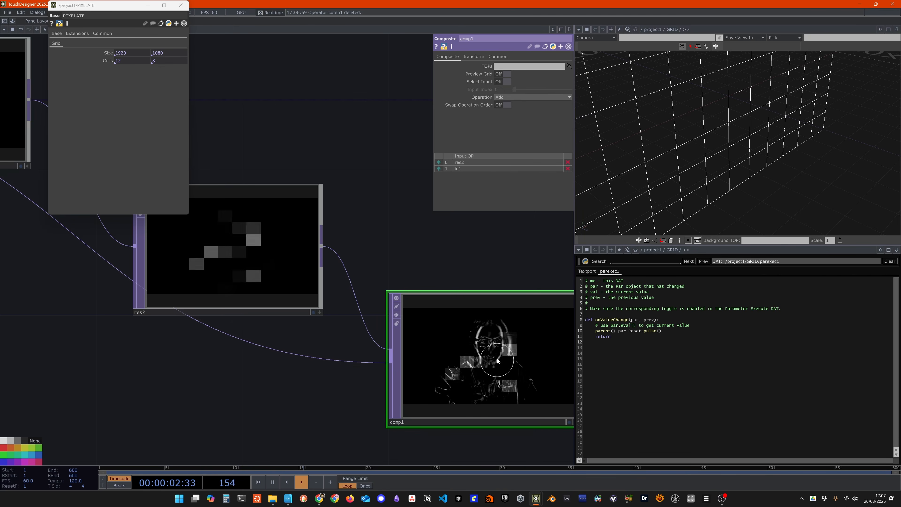
# Check res2's texture information and rename the operator as res_hires.
pyautogui.click(260, 250)
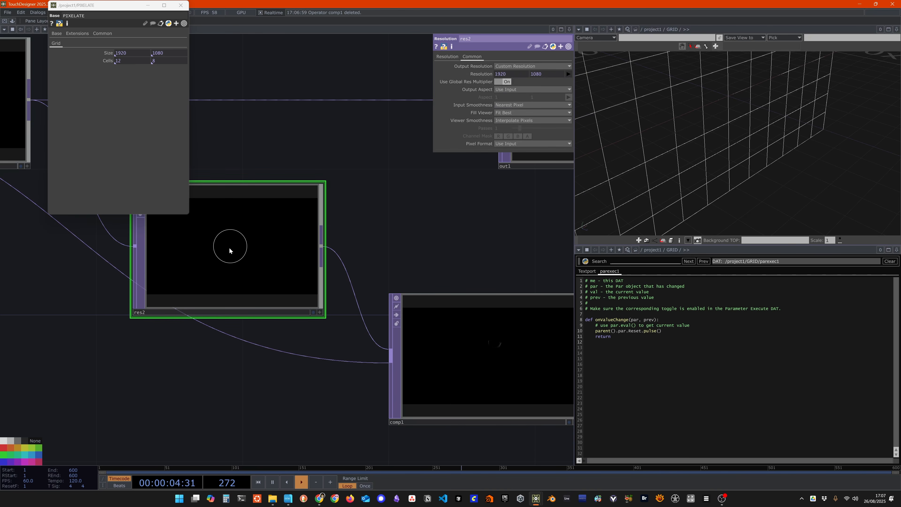
pyautogui.middleClick(239, 243)
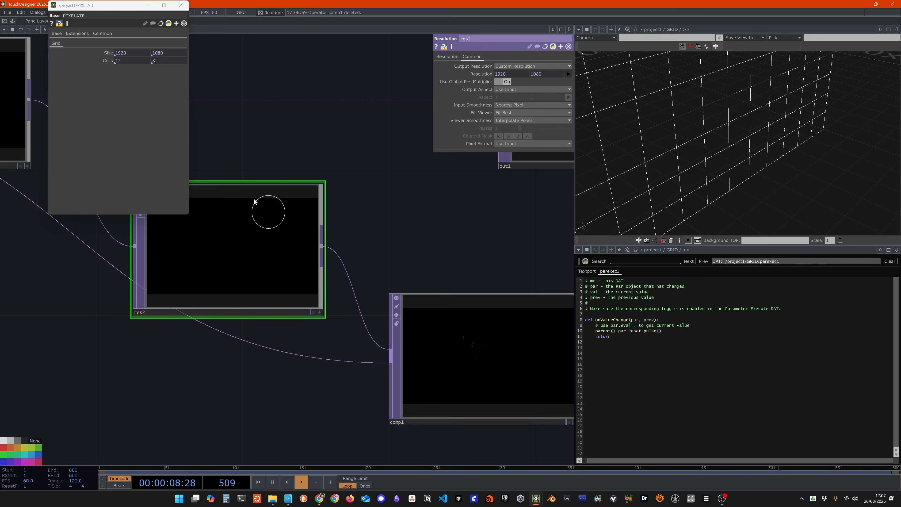
pyautogui.moveTo(447, 461); pyautogui.dragTo(630, 503)
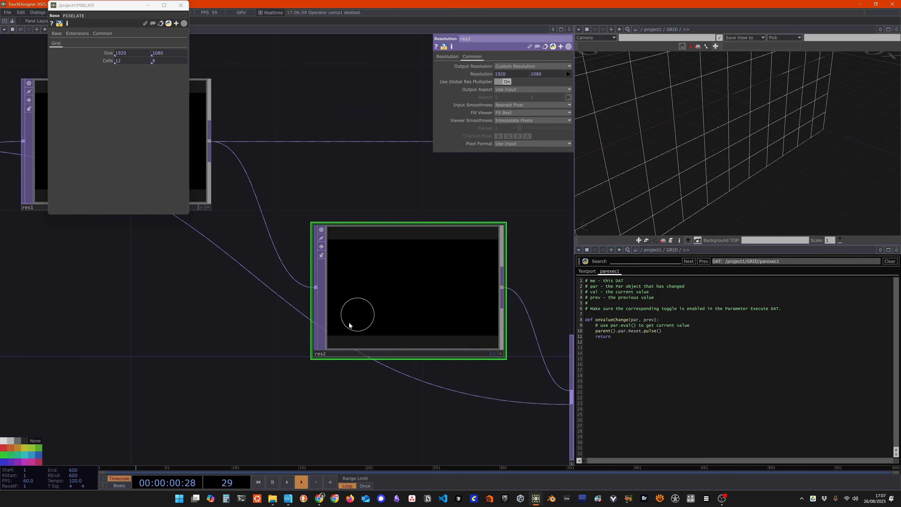
pyautogui.press('BackSpace')
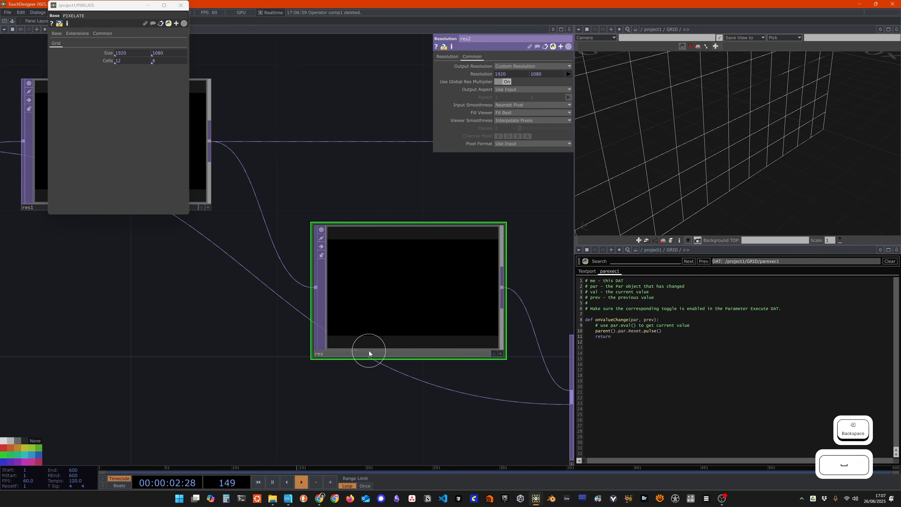
pyautogui.write('hires')
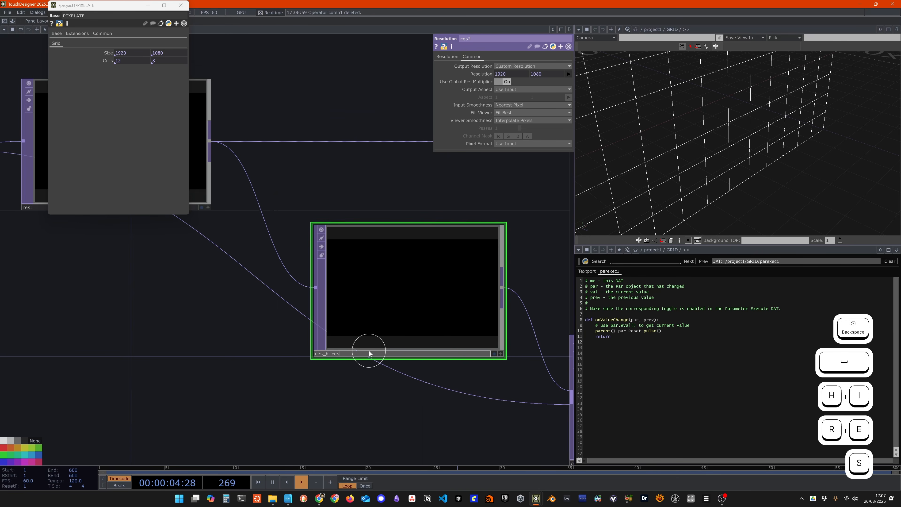
pyautogui.press('Return')
# Rename res1 as res_lores and check its texture information.
pyautogui.moveTo(222, 316); pyautogui.dragTo(373, 393)
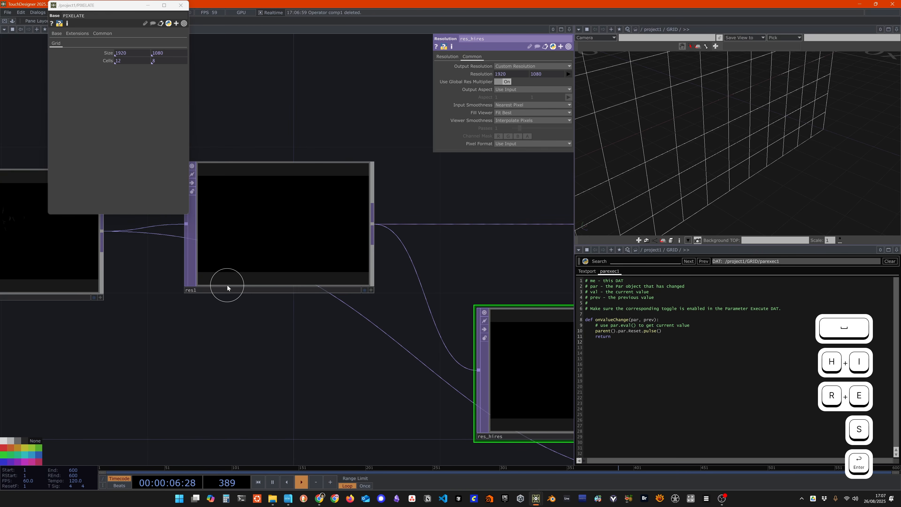
pyautogui.click(227, 288)
pyautogui.press('BackSpace')
pyautogui.write('_low')
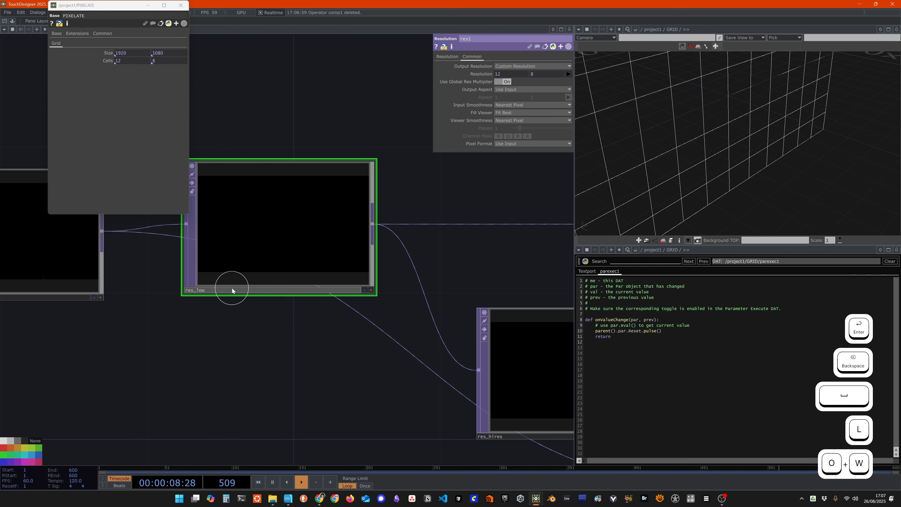
pyautogui.write('res')
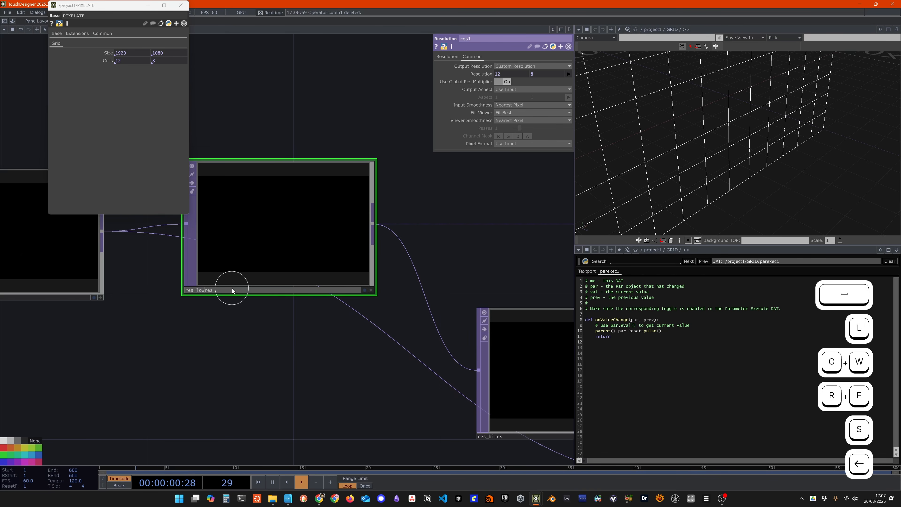
pyautogui.press('Delete')
pyautogui.press('Return')
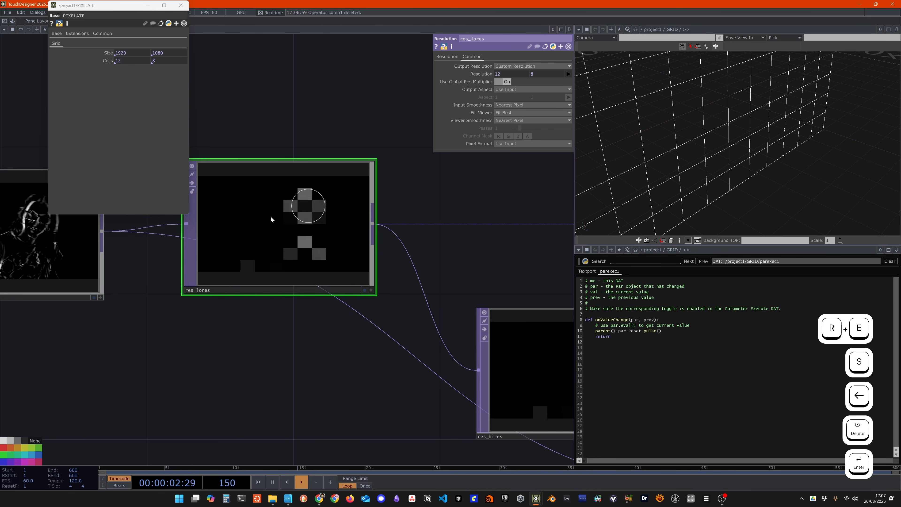
pyautogui.middleClick(350, 237)
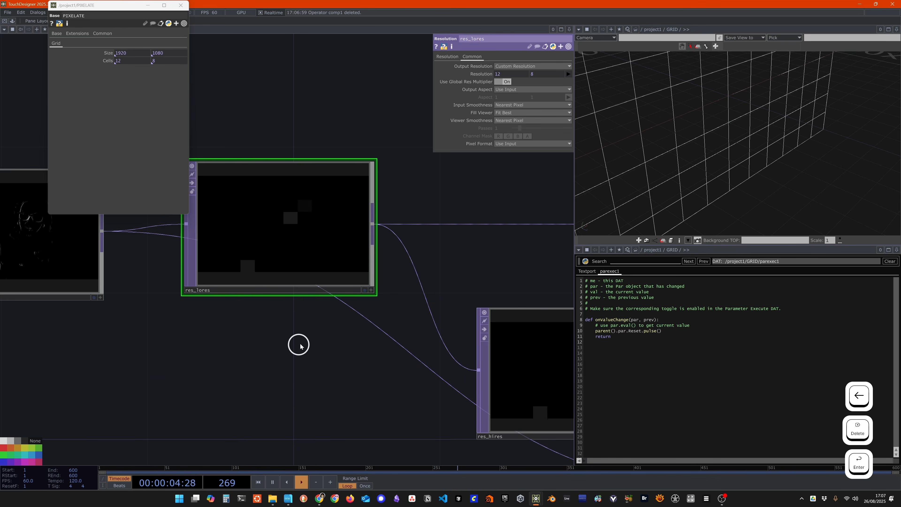
# Move out1 farther from comp1, rename it as OUT and accept updating all references to it.
pyautogui.moveTo(299, 344); pyautogui.dragTo(308, 374, button='middle')
pyautogui.moveTo(308, 375); pyautogui.dragTo(157, 324)
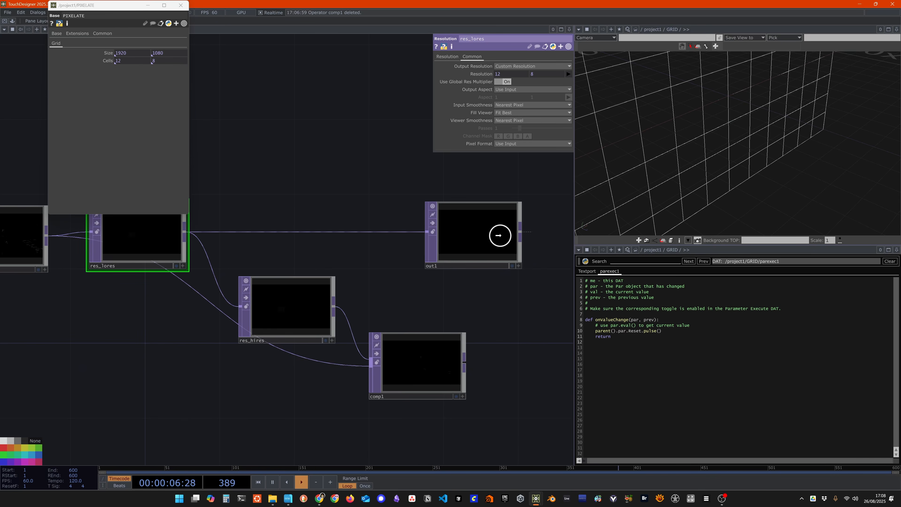
pyautogui.moveTo(498, 235); pyautogui.dragTo(522, 248)
pyautogui.moveTo(503, 303); pyautogui.dragTo(463, 284)
pyautogui.click(482, 248)
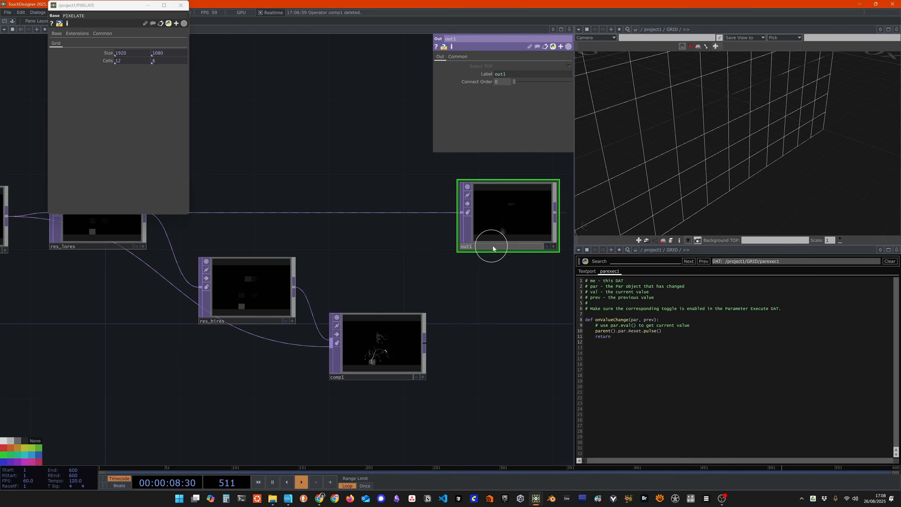
pyautogui.write('OUT')
pyautogui.press('Return')
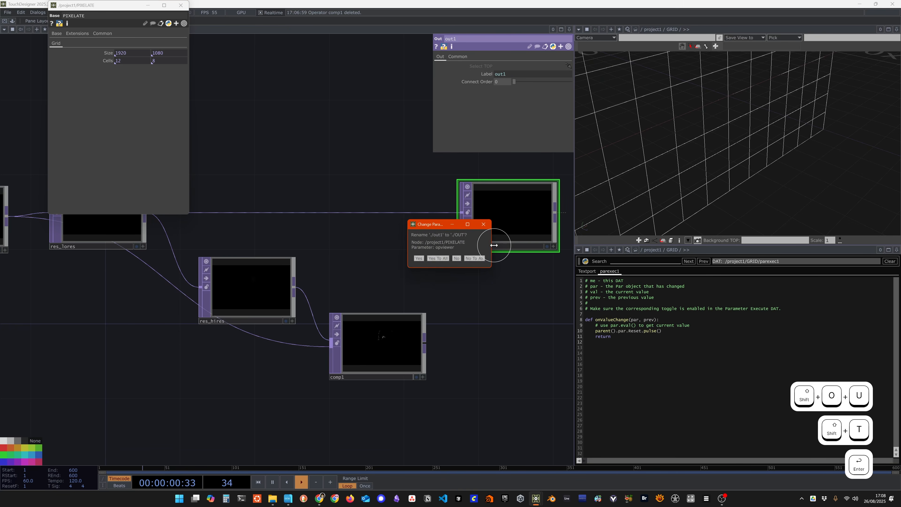
pyautogui.click(446, 259)
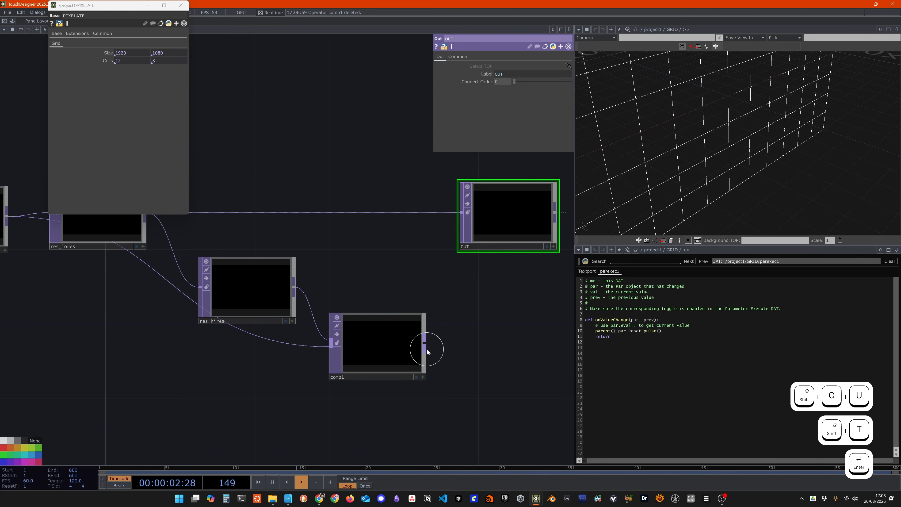
# Add an Out TOP fed by comp1, name it OUT_HI and align it below OUT.
pyautogui.press('Tab')
pyautogui.write('out')
pyautogui.press('Return')
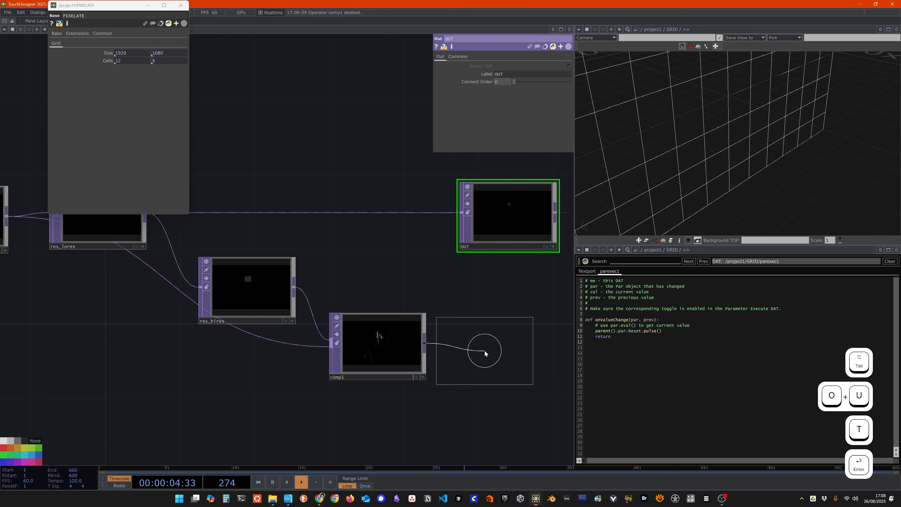
pyautogui.click(484, 350)
pyautogui.click(486, 377)
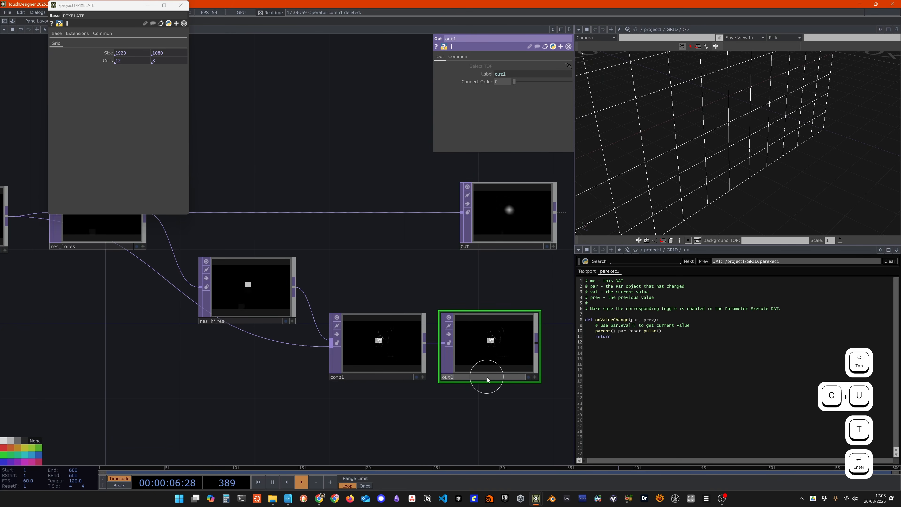
pyautogui.write('OUT_HI')
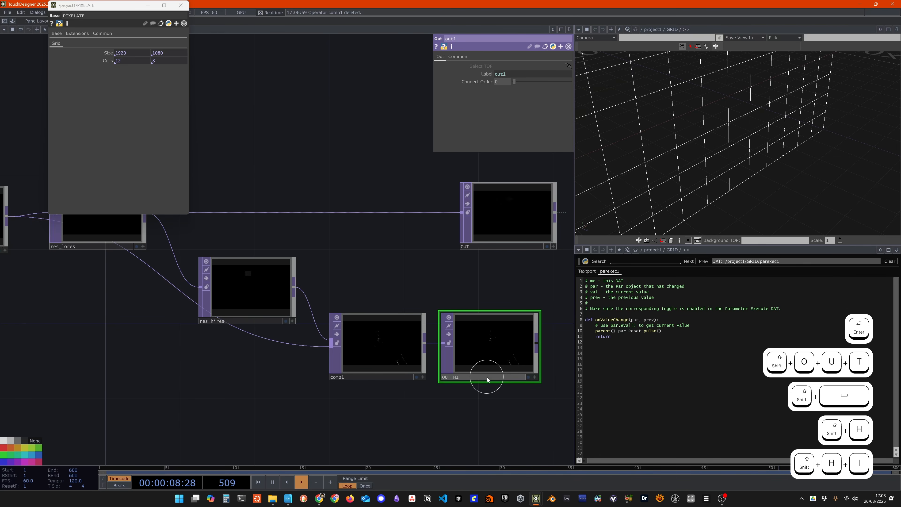
pyautogui.press('Return')
pyautogui.moveTo(481, 312); pyautogui.dragTo(509, 336)
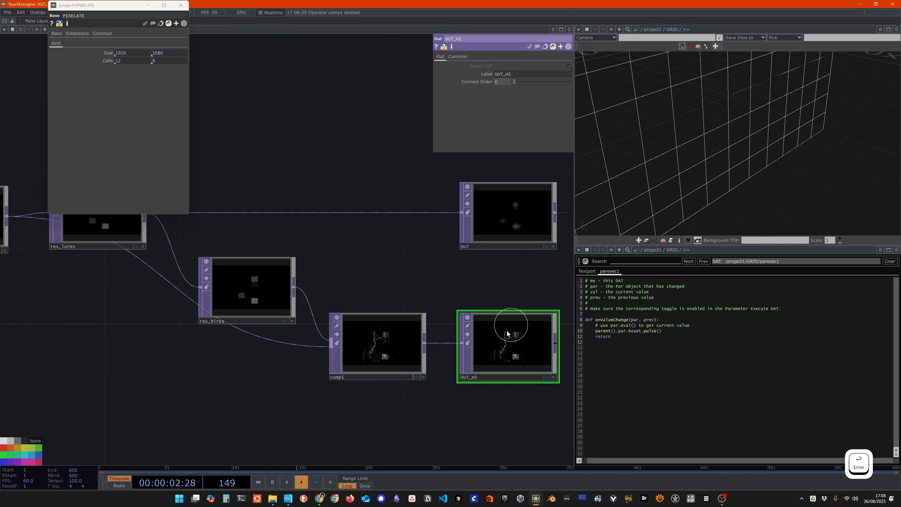
# Set the Viewer Smoothness of the OUT operator to Nearest Pixel.
pyautogui.scroll(1, 530, 353)
pyautogui.scroll(2, 530, 353)
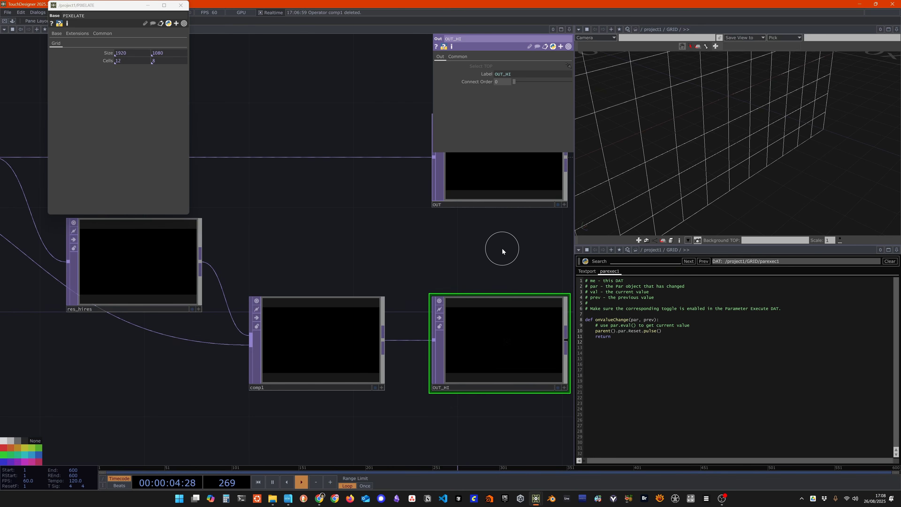
pyautogui.moveTo(502, 248); pyautogui.dragTo(440, 268)
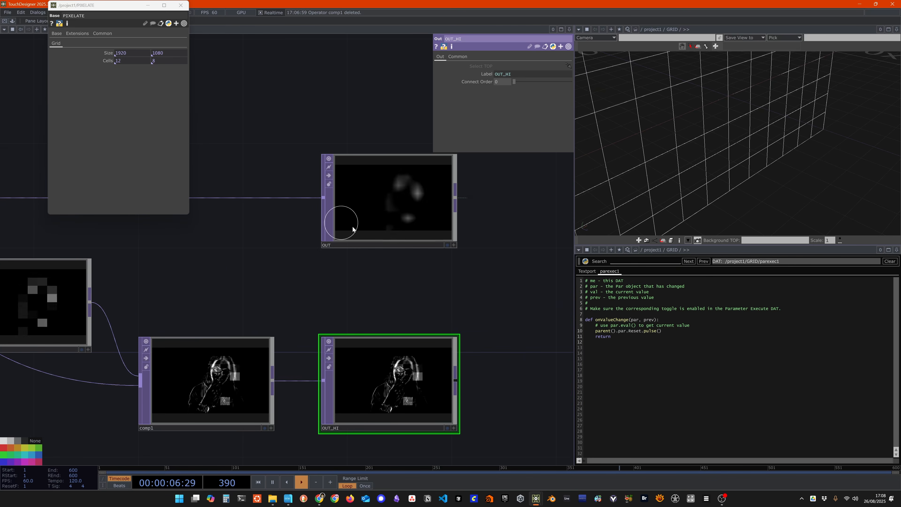
pyautogui.click(410, 206)
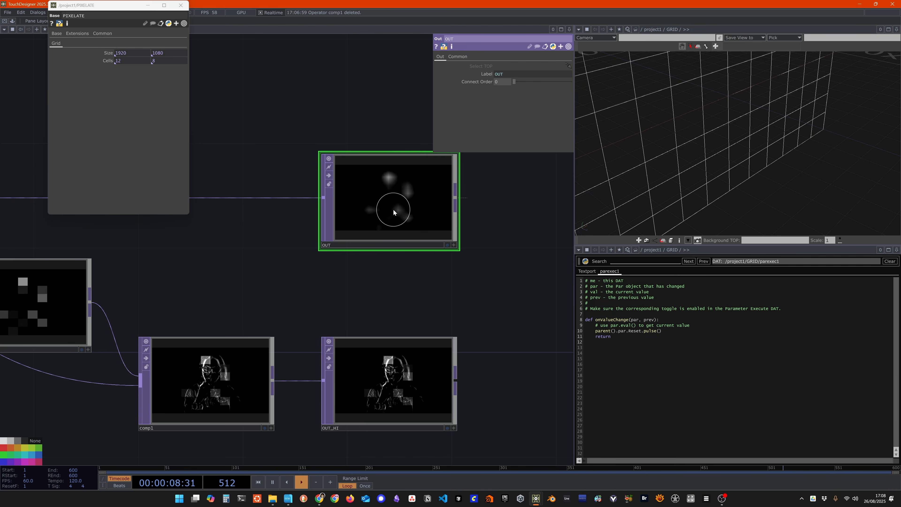
pyautogui.click(458, 56)
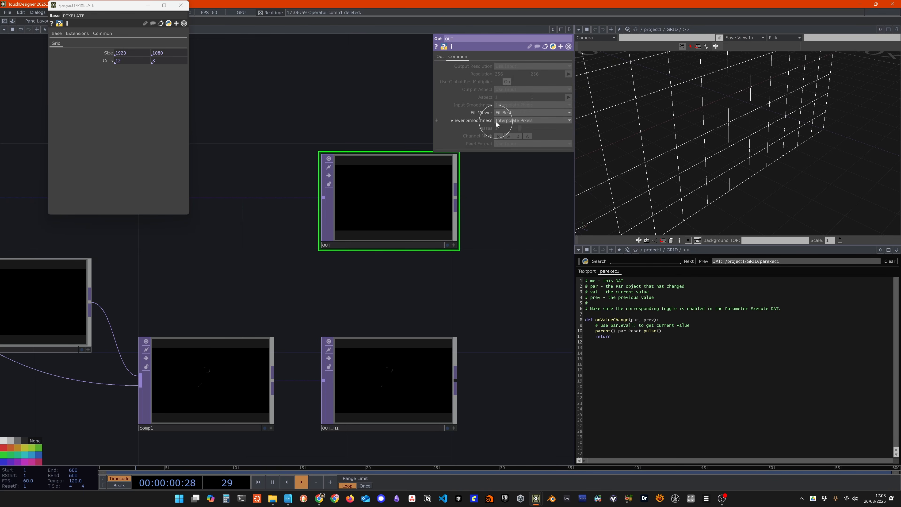
pyautogui.click(507, 121)
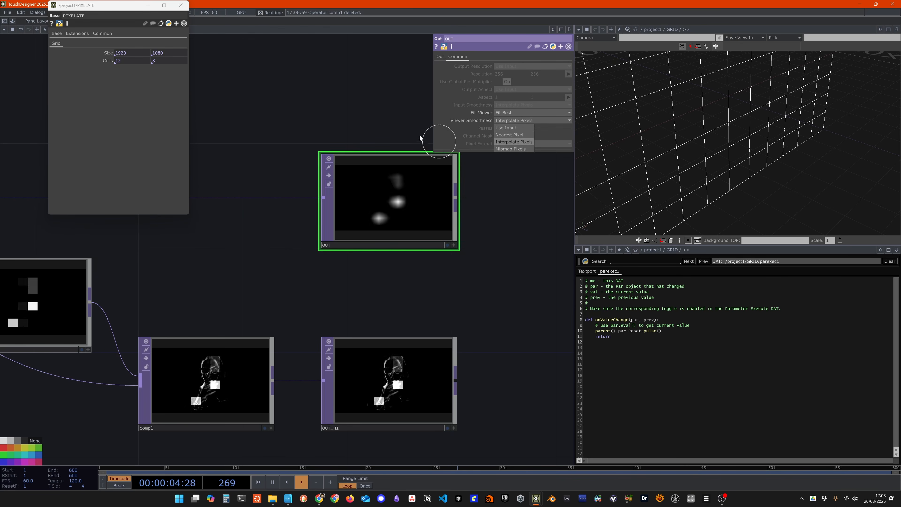
pyautogui.click(514, 136)
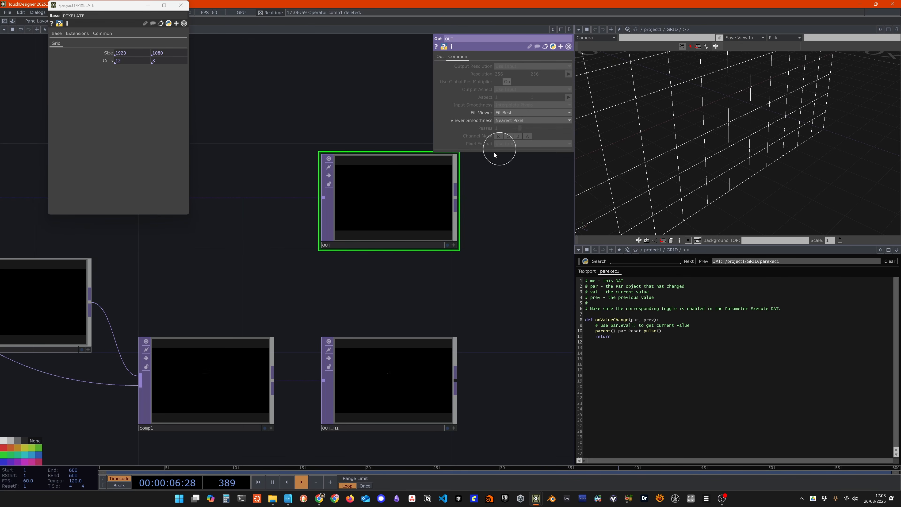
# Go up from PIXELATE to the project1 network and close PIXELATE's floating parameter window.
pyautogui.scroll(-5, 380, 292)
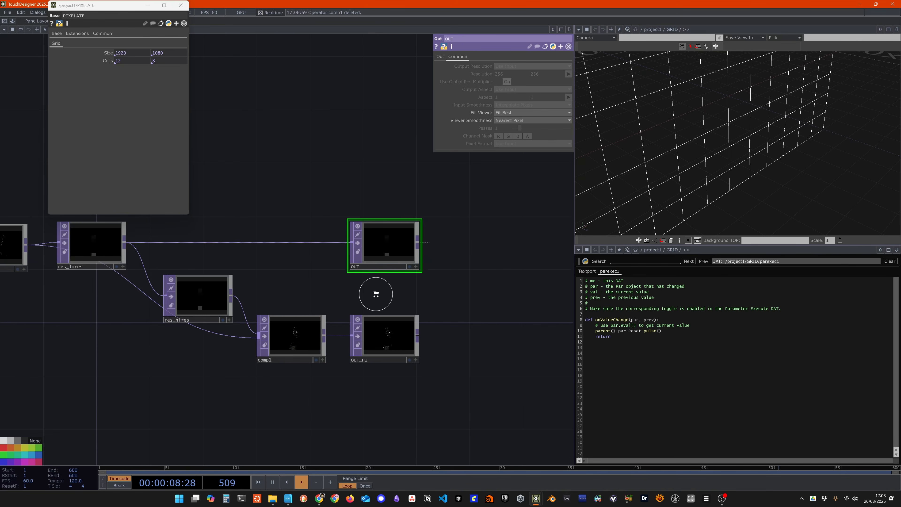
pyautogui.moveTo(282, 232); pyautogui.dragTo(370, 239)
pyautogui.press('u')
pyautogui.click(407, 274)
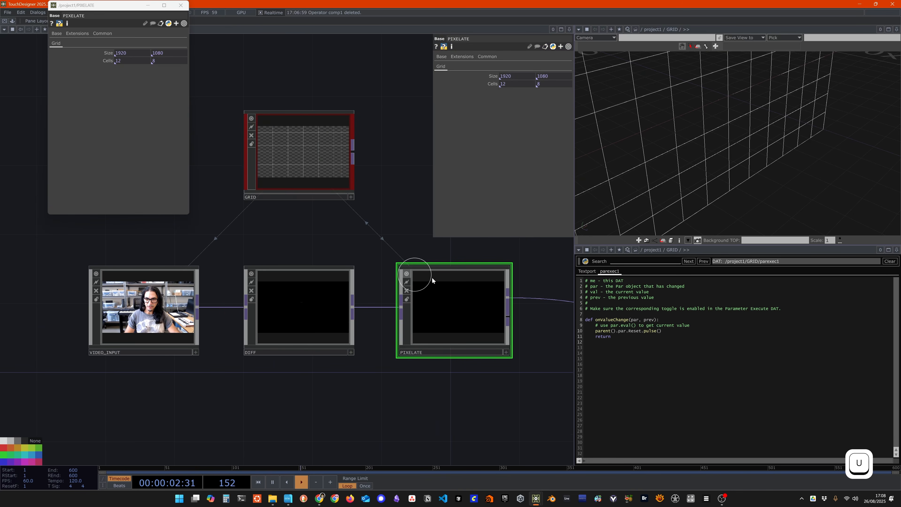
pyautogui.click(182, 4)
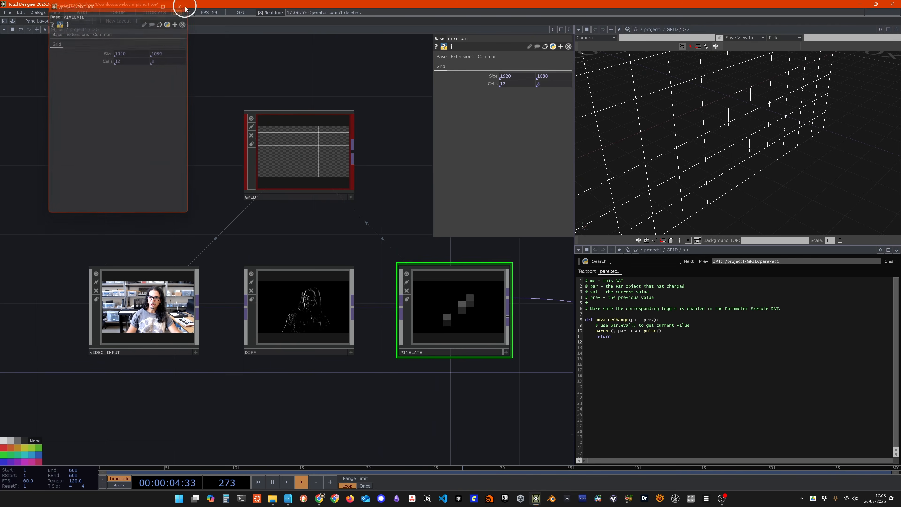
pyautogui.scroll(-3, 444, 353)
pyautogui.moveTo(477, 418); pyautogui.dragTo(393, 349)
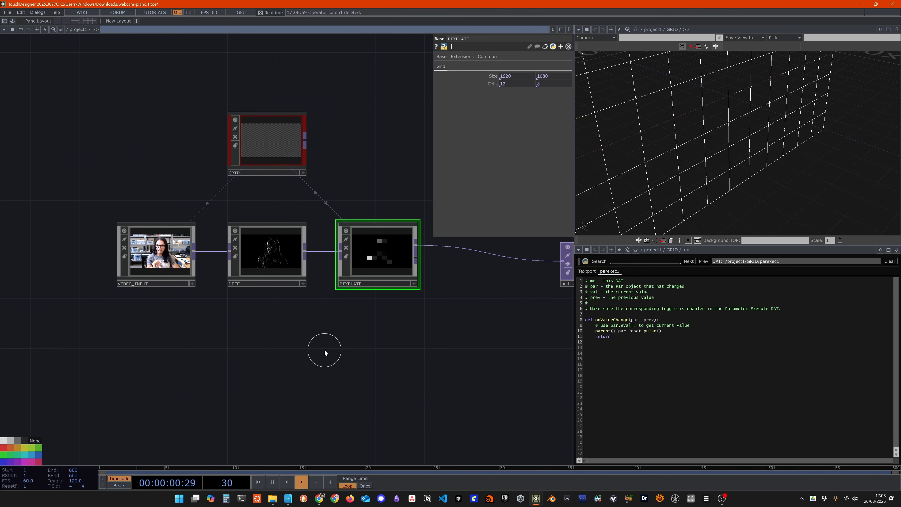
# Add the multiMix component from the Palette's Tools category to project1 and place it below DIFF and PIXELATE.
pyautogui.press('Tab')
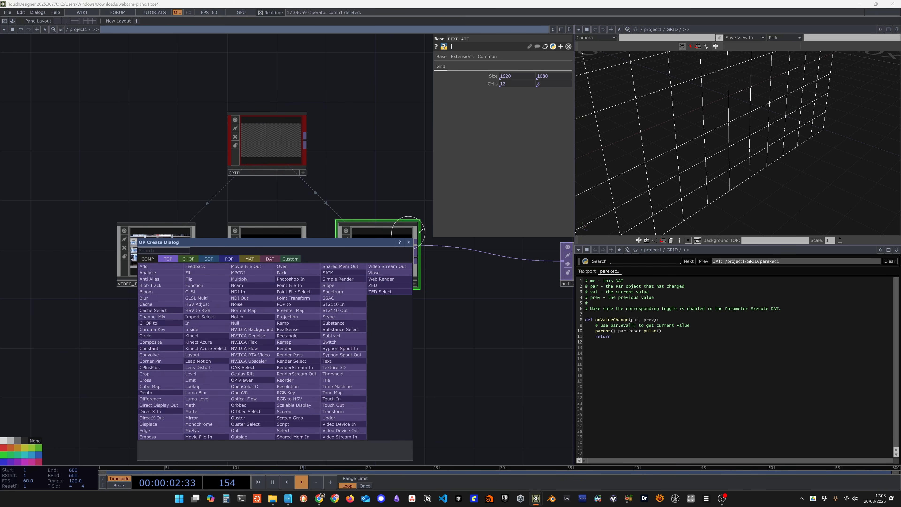
pyautogui.click(408, 241)
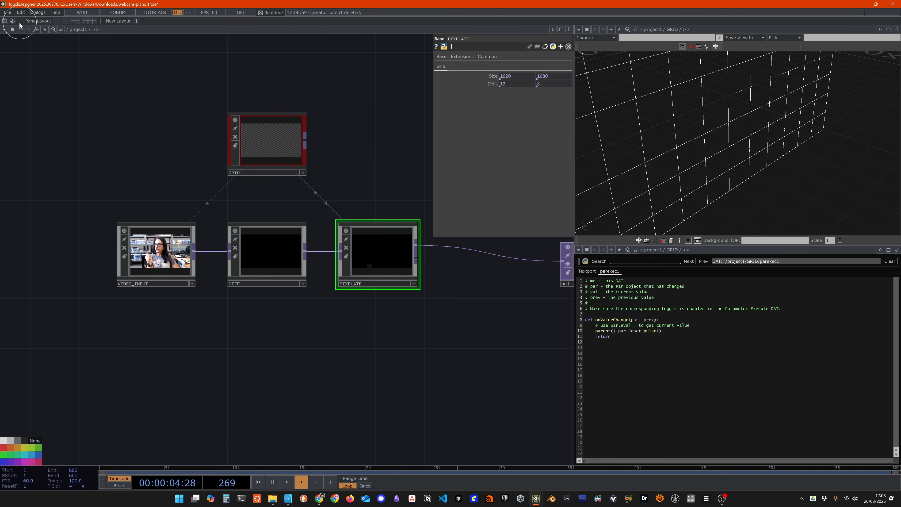
pyautogui.click(13, 21)
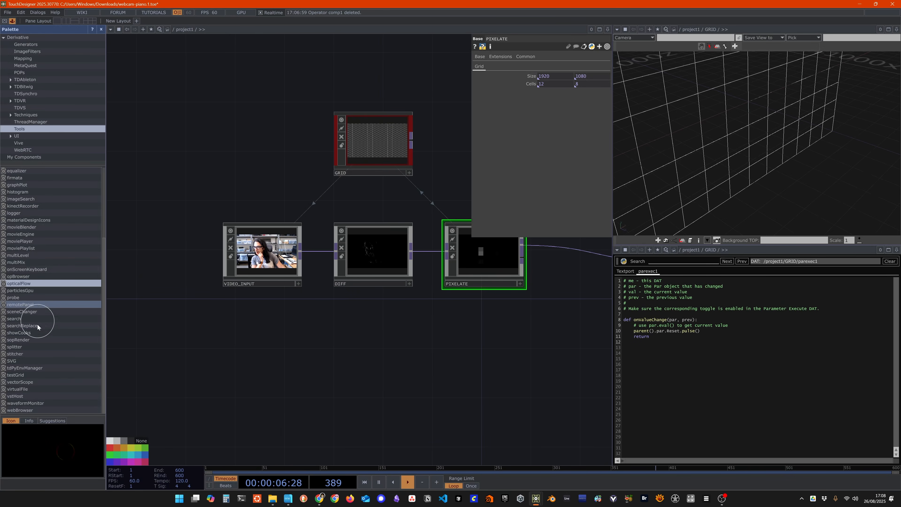
pyautogui.moveTo(34, 263); pyautogui.dragTo(367, 383)
pyautogui.scroll(3, 479, 368)
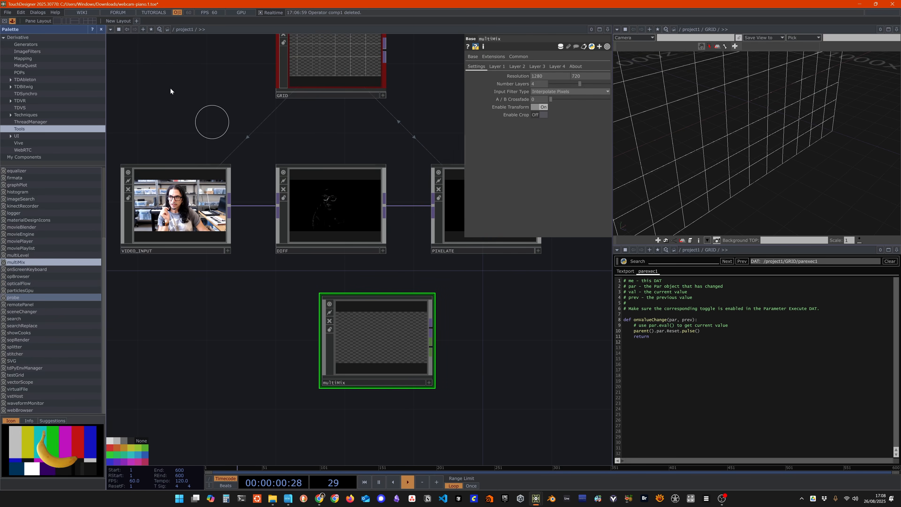
pyautogui.click(101, 29)
pyautogui.moveTo(289, 340); pyautogui.dragTo(328, 362)
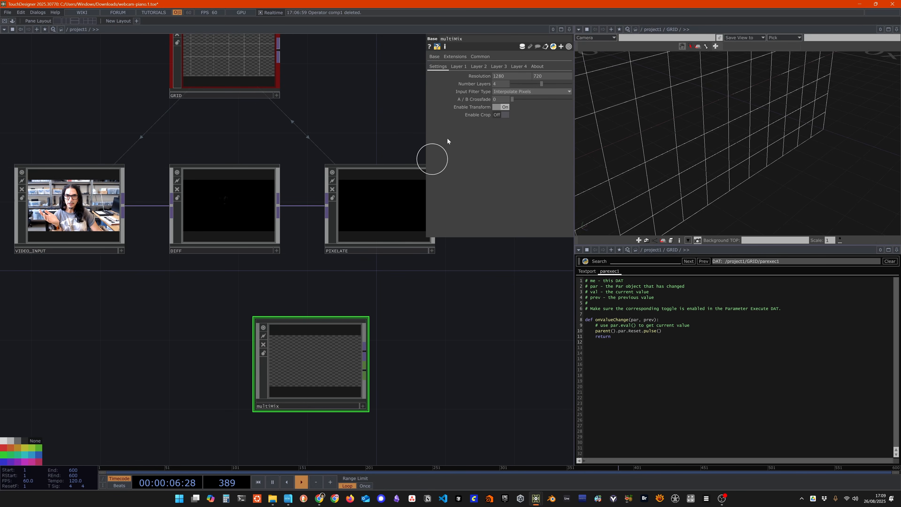
# Bind the multiMix component's Resolution to GRID's Size parameter.
pyautogui.click(264, 62)
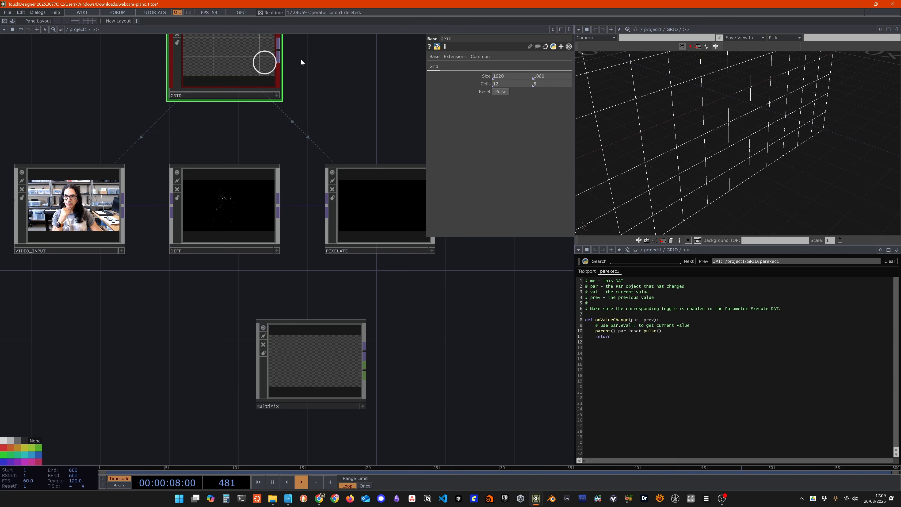
pyautogui.rightClick(480, 76)
pyautogui.click(507, 42)
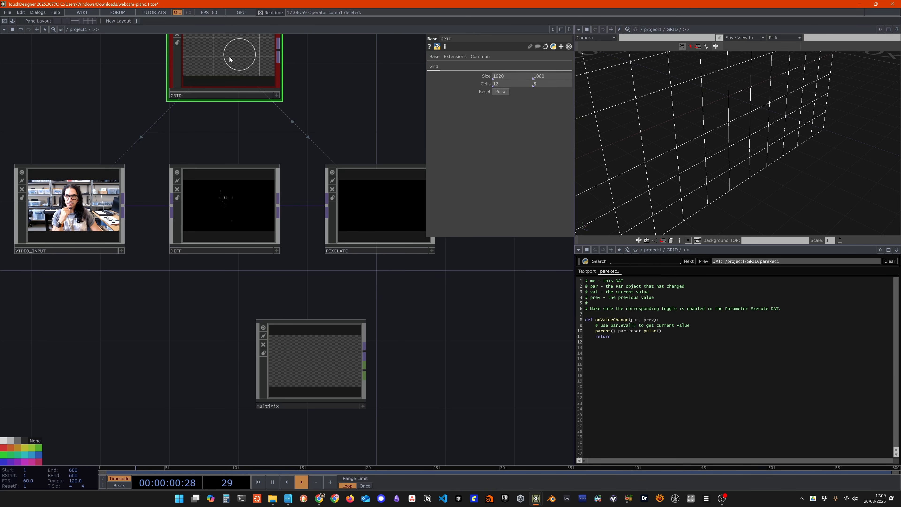
pyautogui.click(304, 367)
pyautogui.rightClick(481, 76)
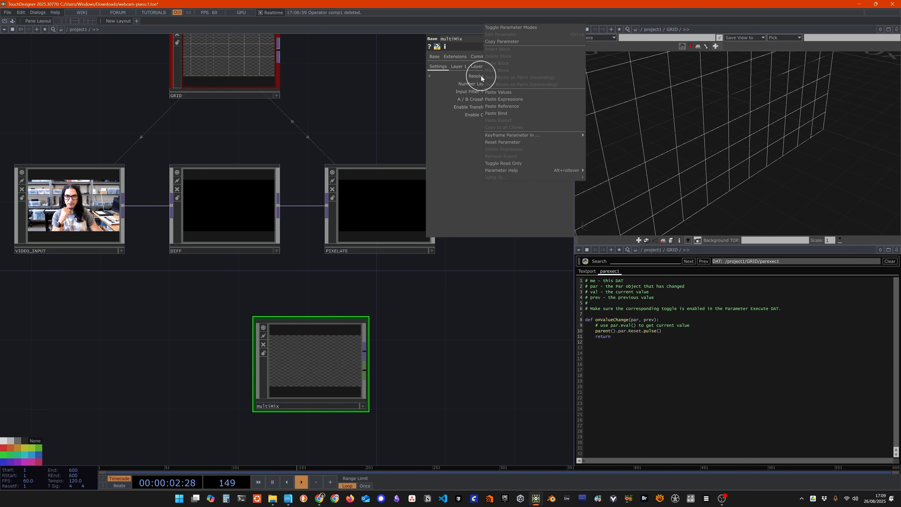
pyautogui.click(509, 112)
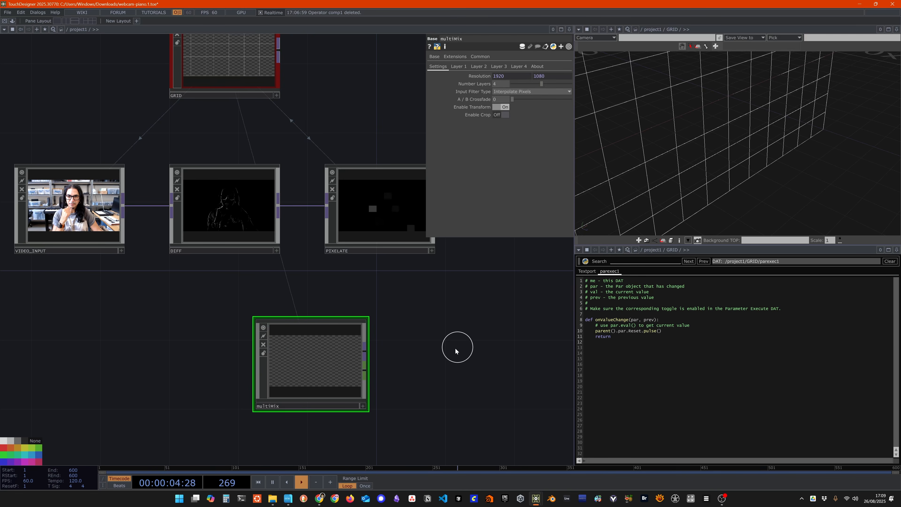
# Set the Layer 1 Source of multiMix to VIDEO_INPUT/OUT.
pyautogui.moveTo(454, 348); pyautogui.dragTo(427, 349)
pyautogui.click(282, 380)
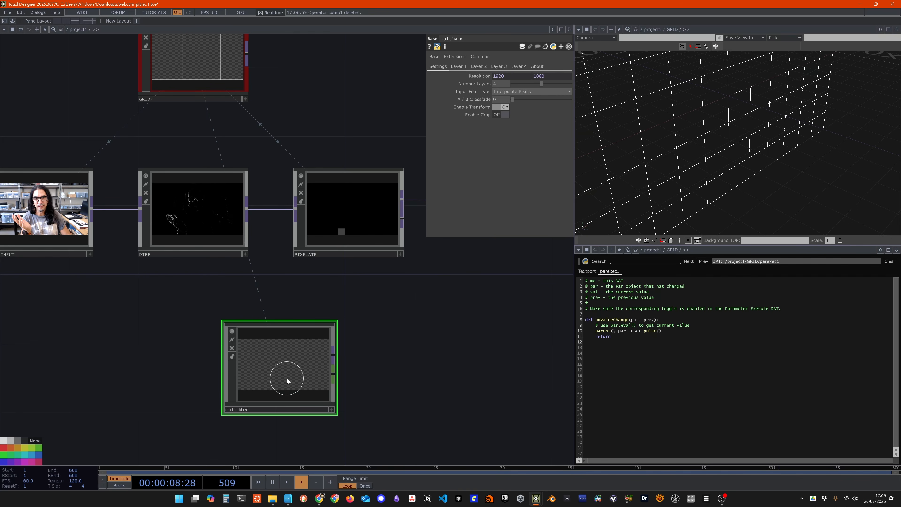
pyautogui.click(459, 67)
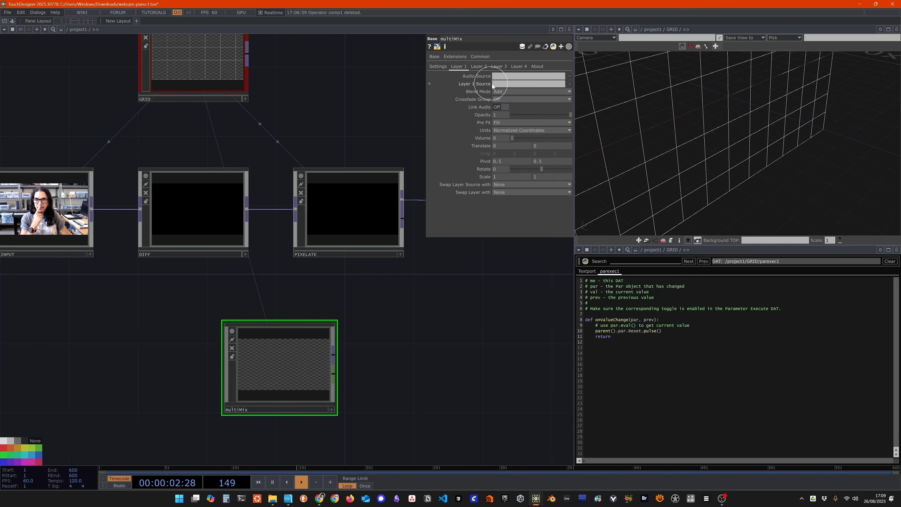
pyautogui.moveTo(50, 315); pyautogui.dragTo(507, 83)
pyautogui.click(515, 84)
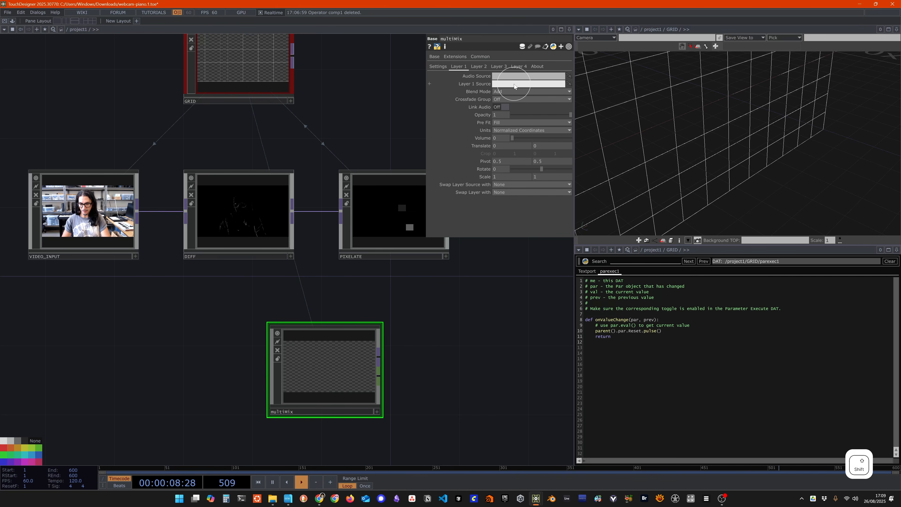
pyautogui.write('VIDEO_INPUT/')
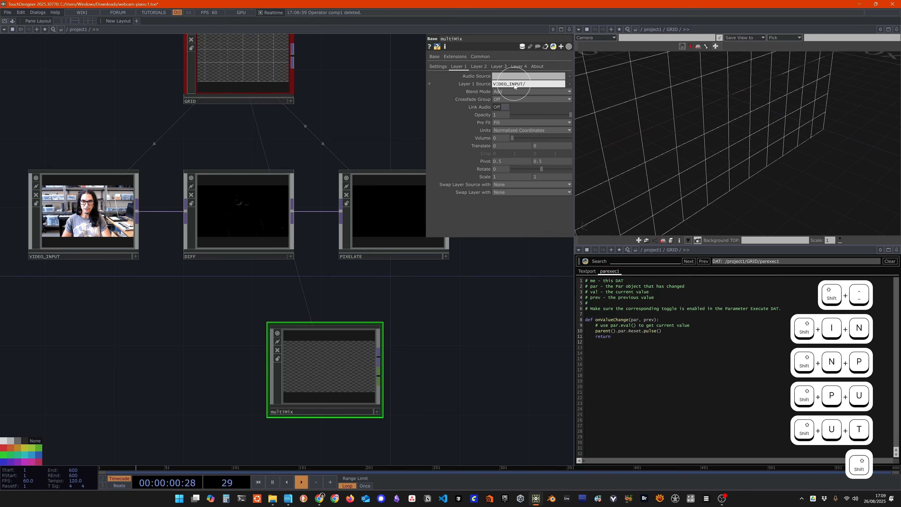
pyautogui.write('OUT')
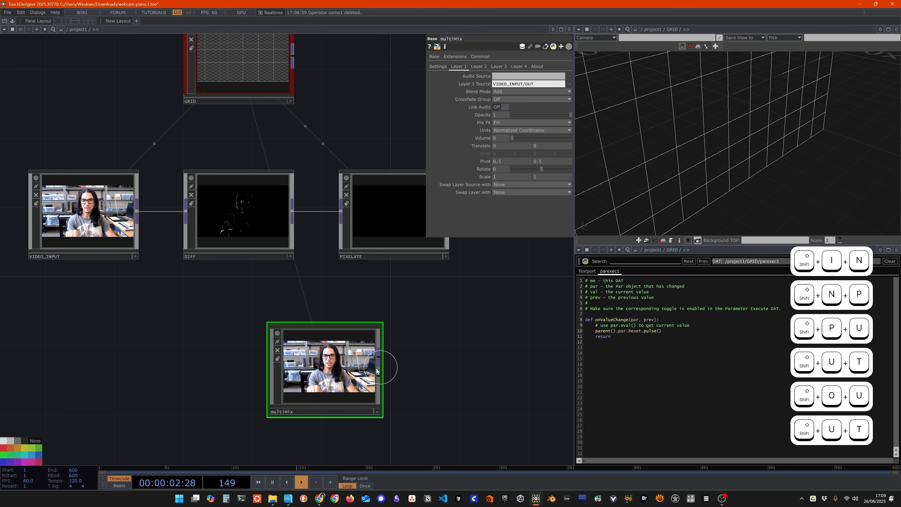
pyautogui.moveTo(572, 114); pyautogui.dragTo(608, 116)
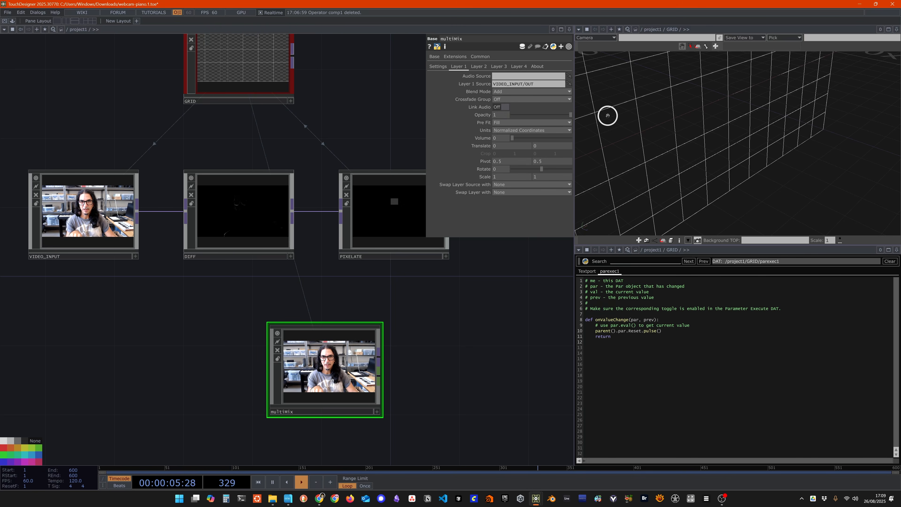
# Set the Layer 2 Source of multiMix to GRID/OUT to overlay the grid on the video.
pyautogui.click(475, 67)
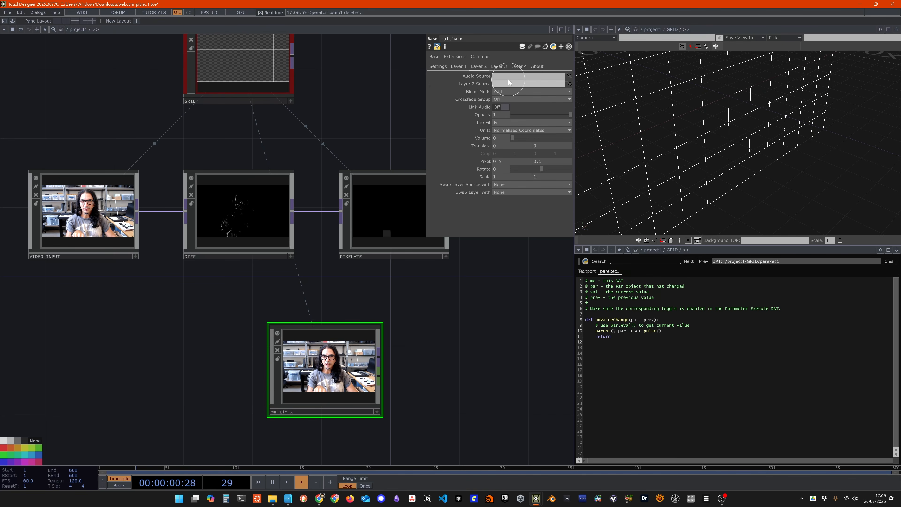
pyautogui.click(520, 84)
pyautogui.write('GRID/OUT')
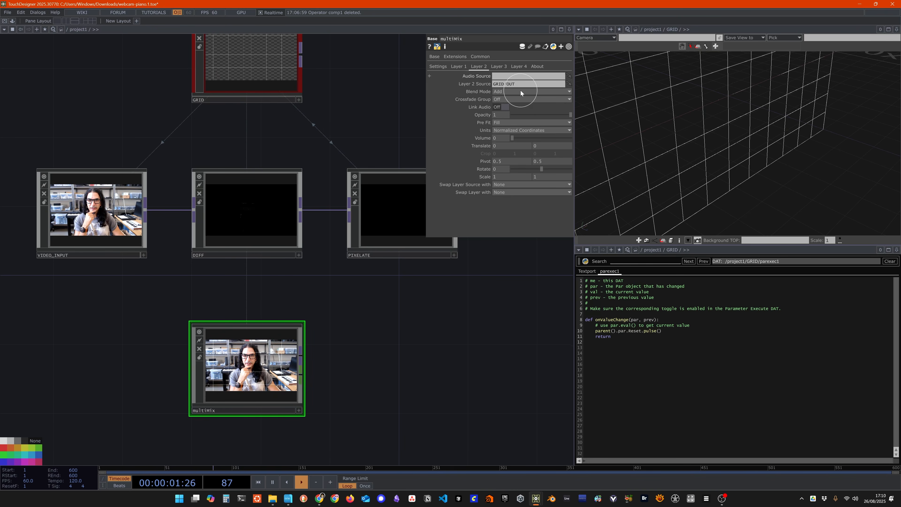
pyautogui.scroll(2, 290, 369)
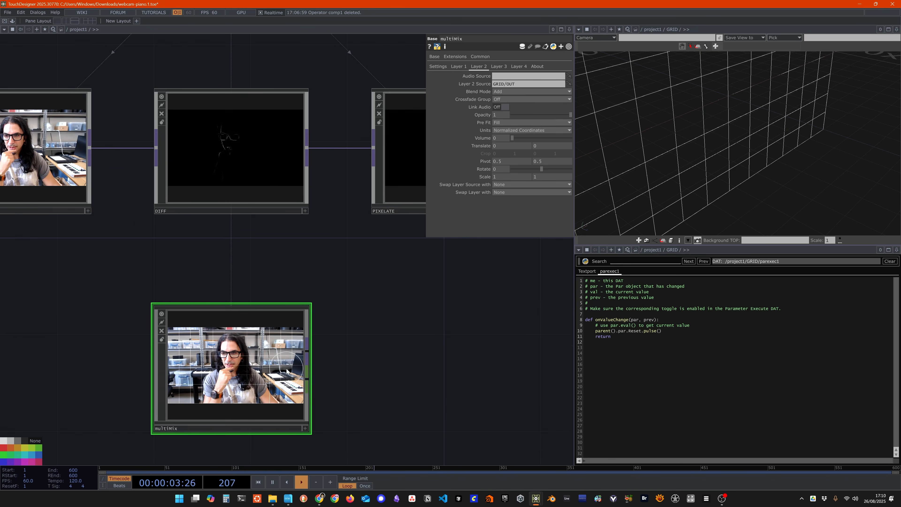
pyautogui.scroll(-2, 287, 371)
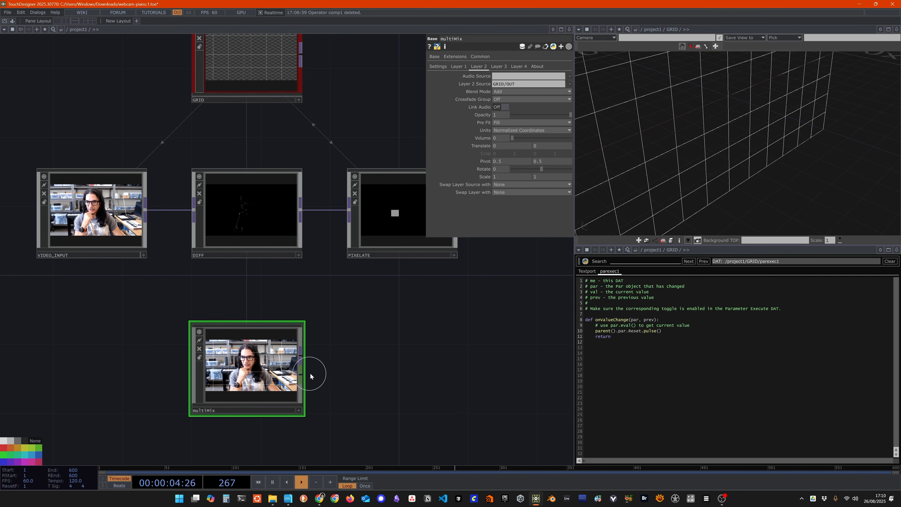
# Add an Out TOP fed by multiMix, name it OUT and accept updating all references to the new name.
pyautogui.click(303, 359)
pyautogui.press('Tab')
pyautogui.write('out')
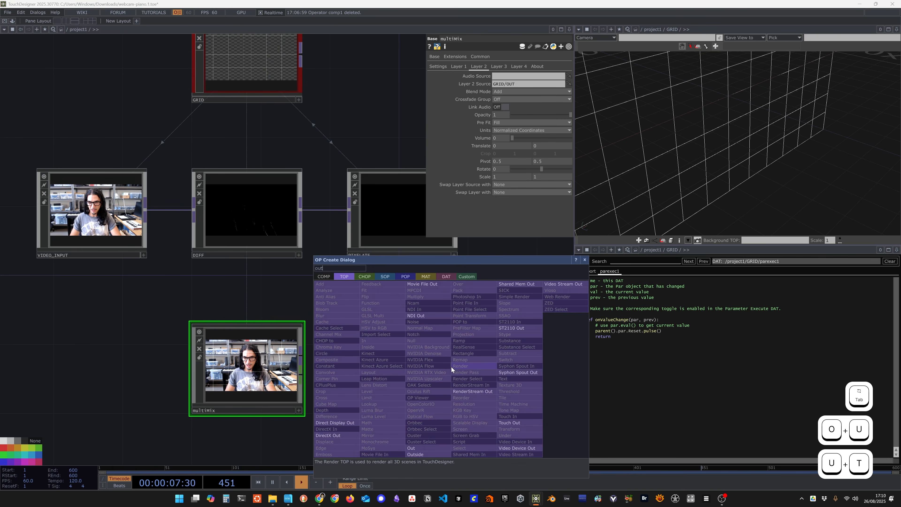
pyautogui.press('Return')
pyautogui.click(421, 392)
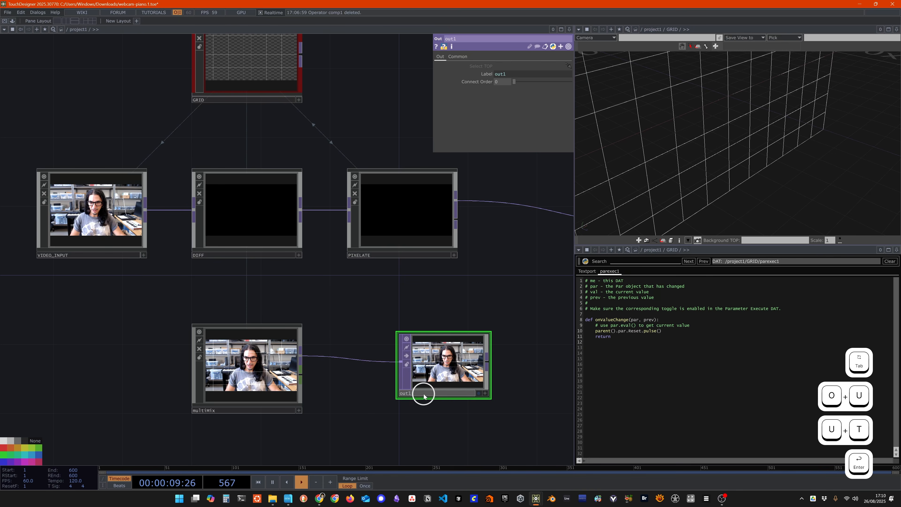
pyautogui.write('OUT')
pyautogui.press('Return')
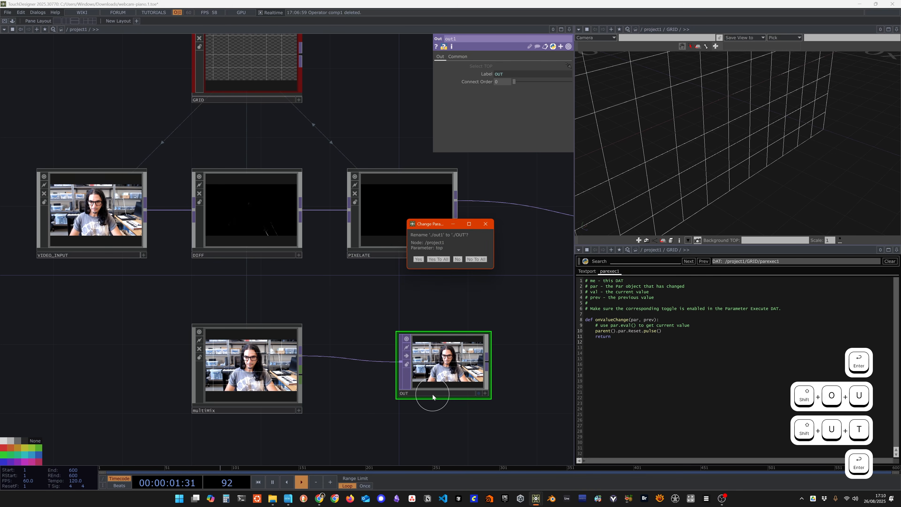
pyautogui.click(439, 259)
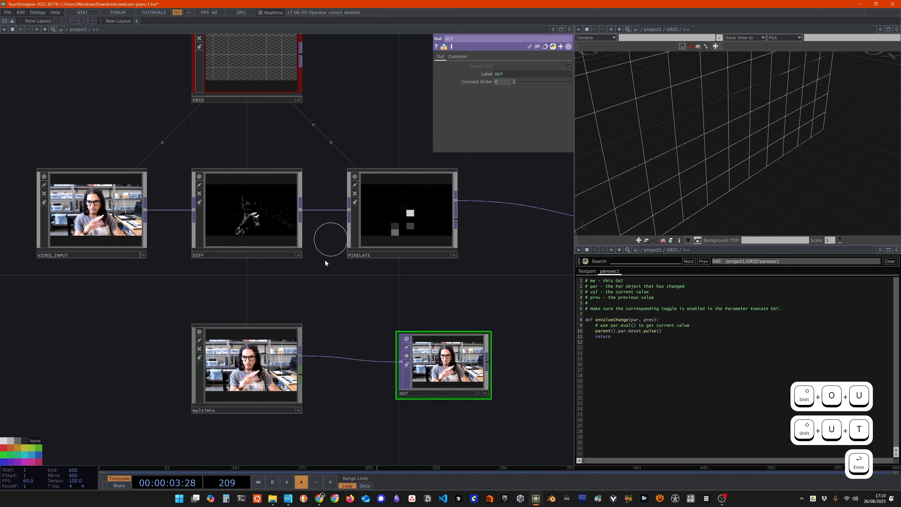
# Turn on the display flag of OUT and hide the image backdrop behind the network.
pyautogui.click(479, 393)
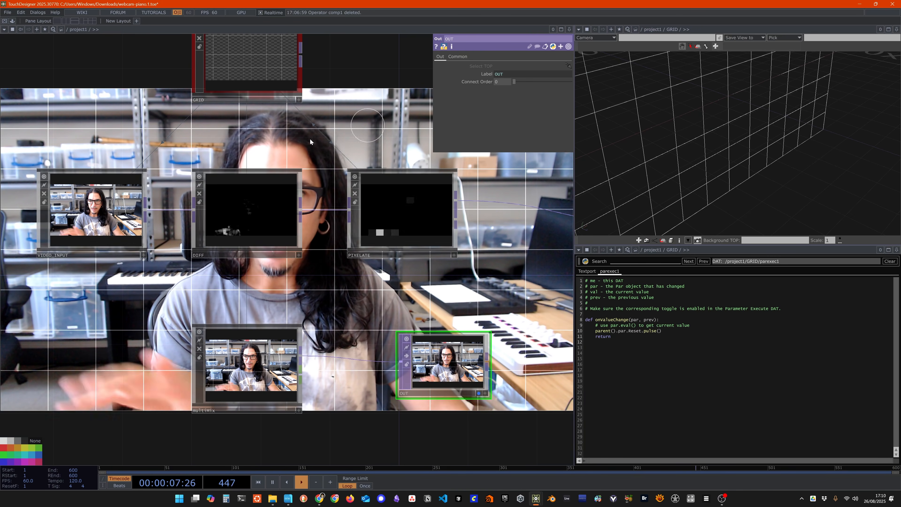
pyautogui.rightClick(395, 270)
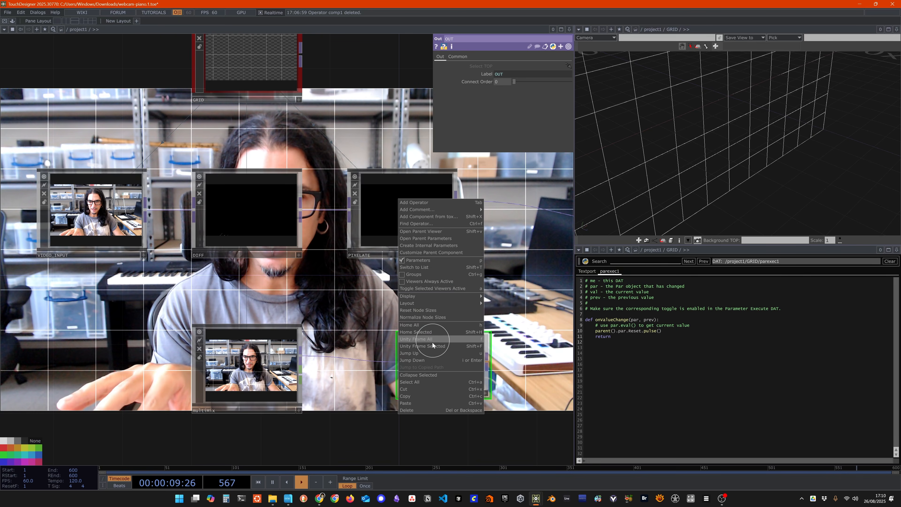
pyautogui.moveTo(433, 298)
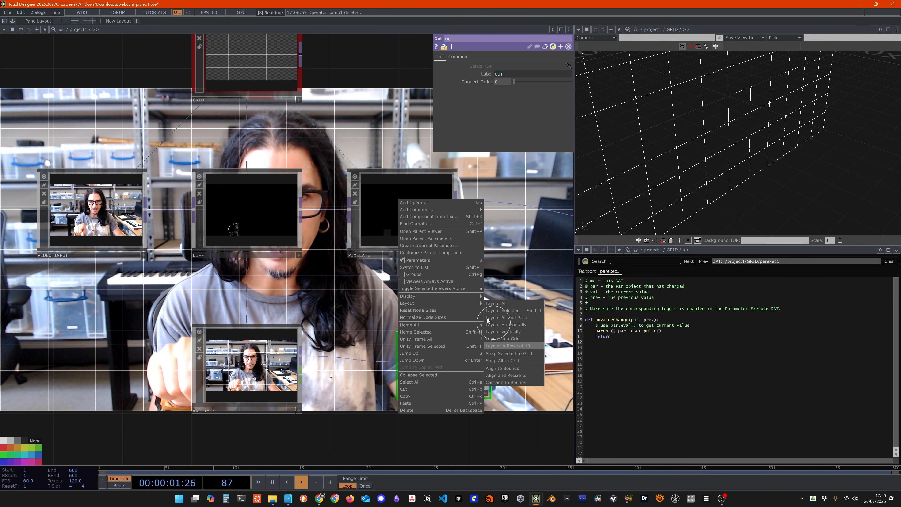
pyautogui.click(512, 347)
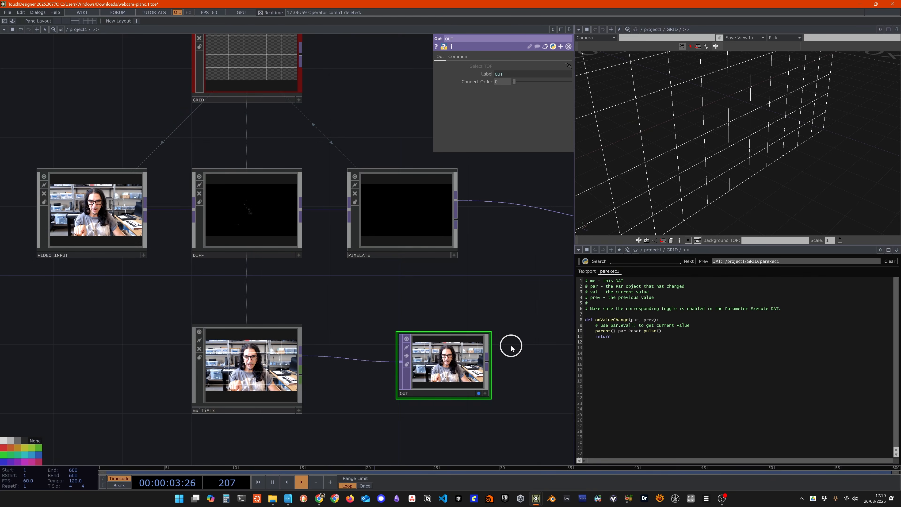
pyautogui.click(547, 289)
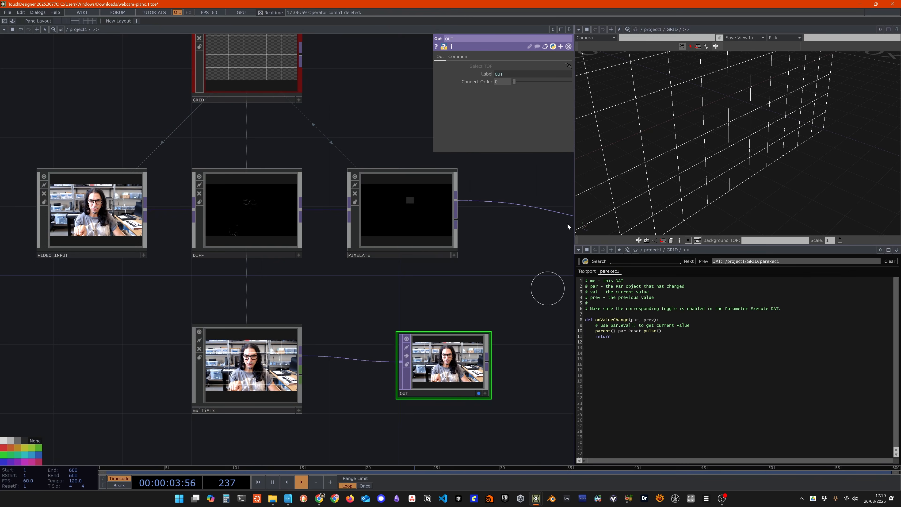
# Switch the geometry viewer pane to a TOP Viewer and set its path to /project1.
pyautogui.click(578, 30)
pyautogui.click(606, 58)
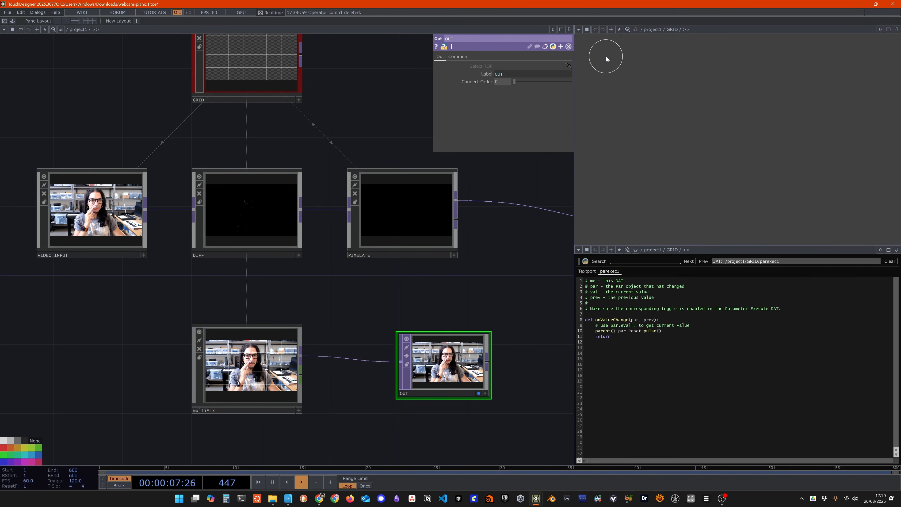
pyautogui.click(435, 373)
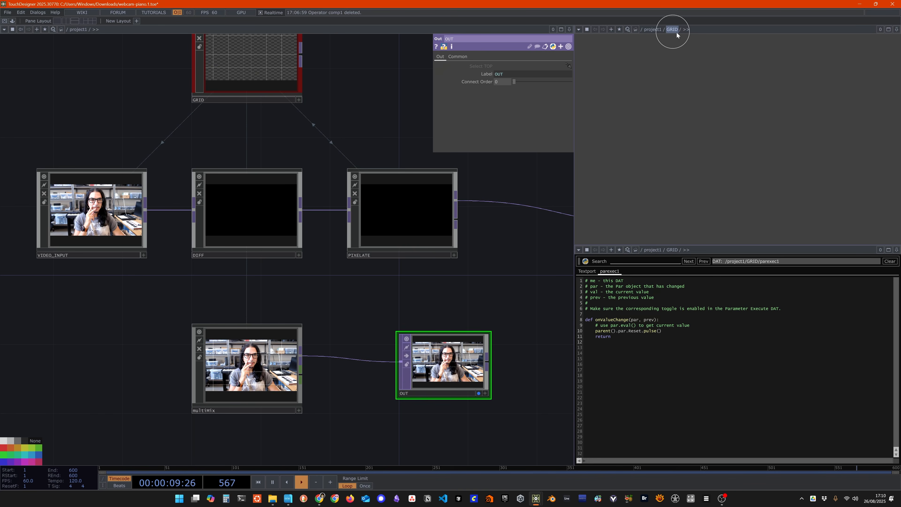
pyautogui.click(706, 31)
pyautogui.press('Return')
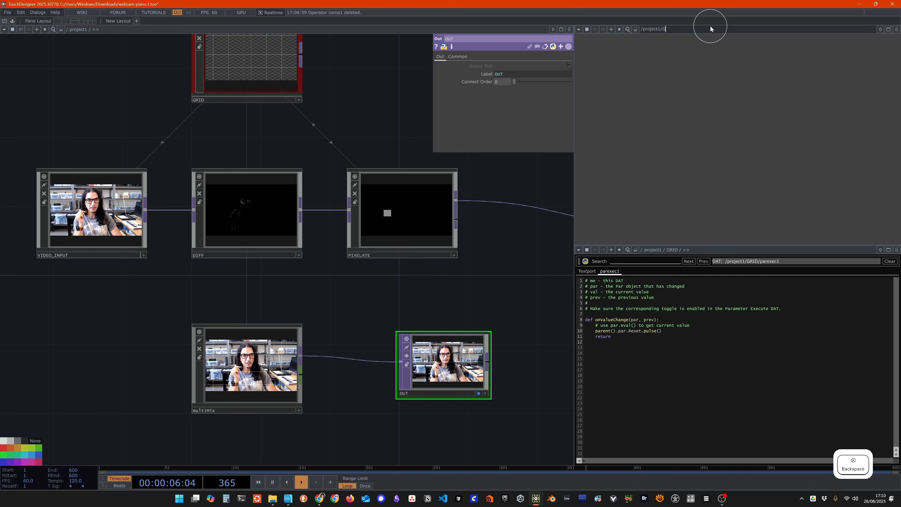
pyautogui.press('BackSpace')
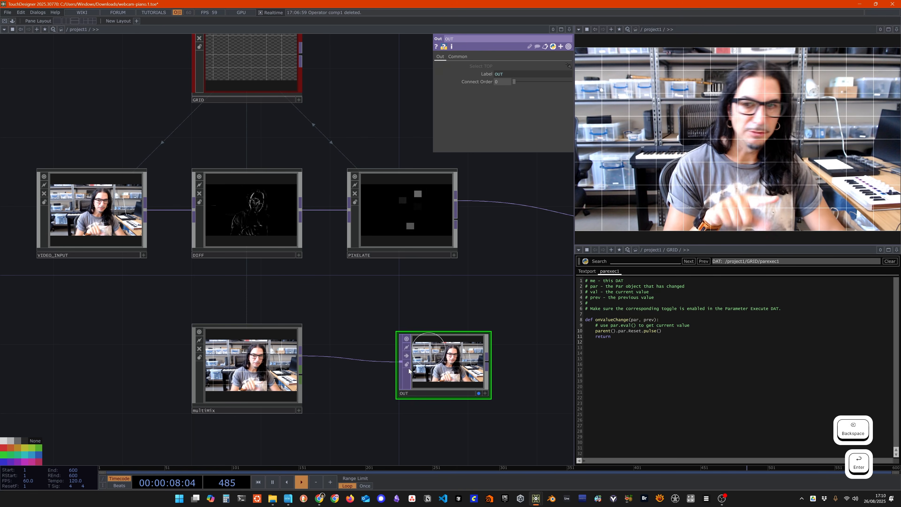
pyautogui.click(257, 366)
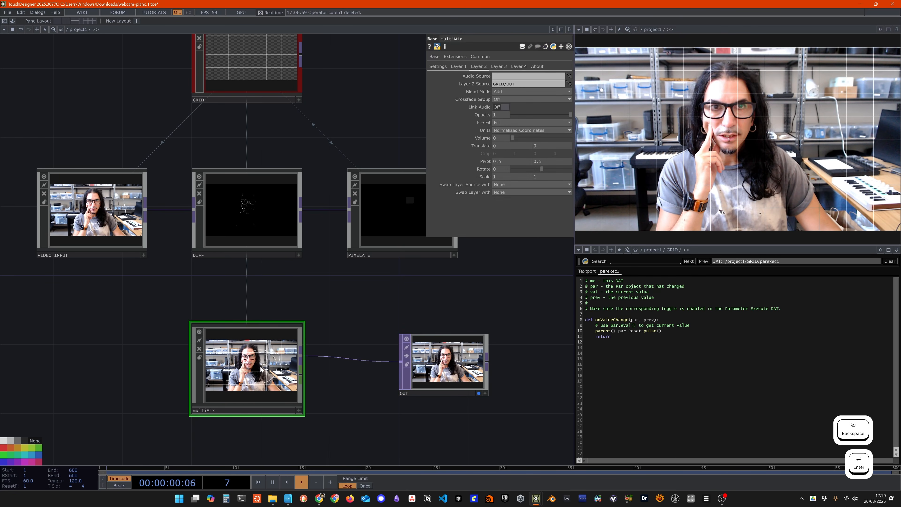
pyautogui.click(692, 28)
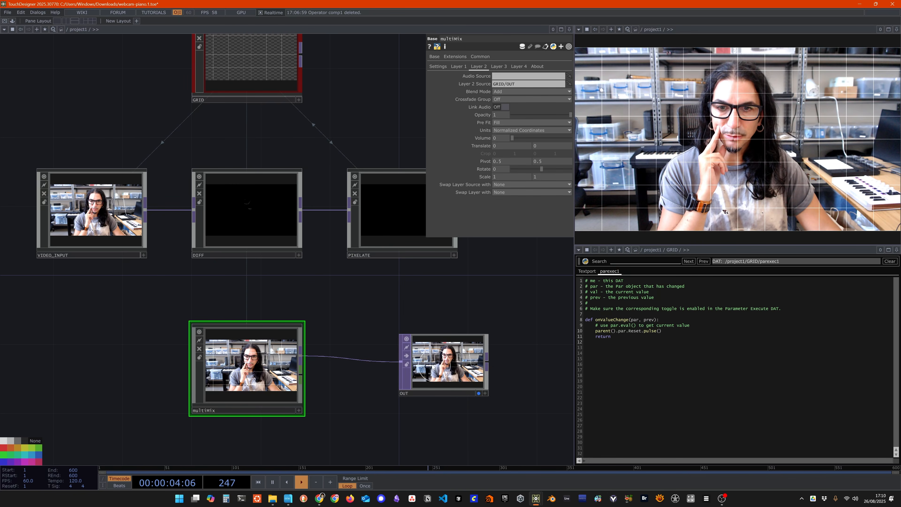
pyautogui.click(461, 359)
# Set the Layer 3 Source of multiMix to DIFF/OUT.
pyautogui.click(248, 369)
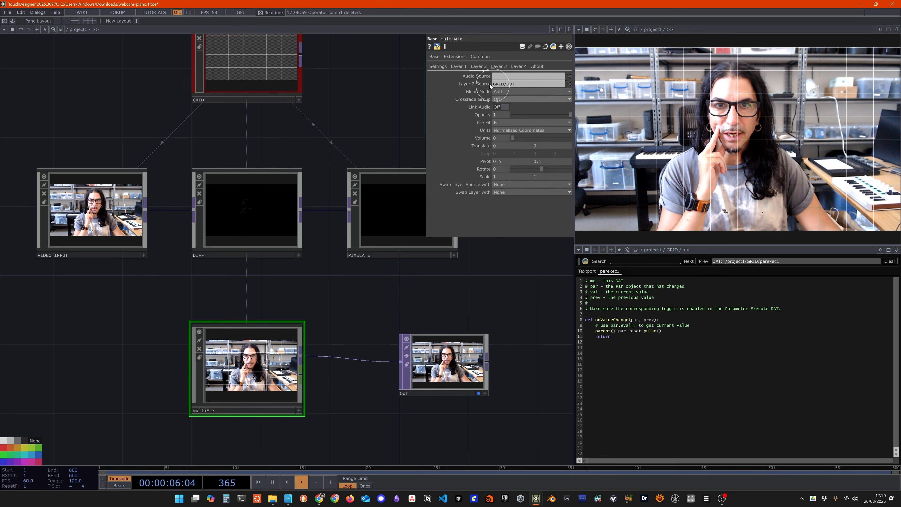
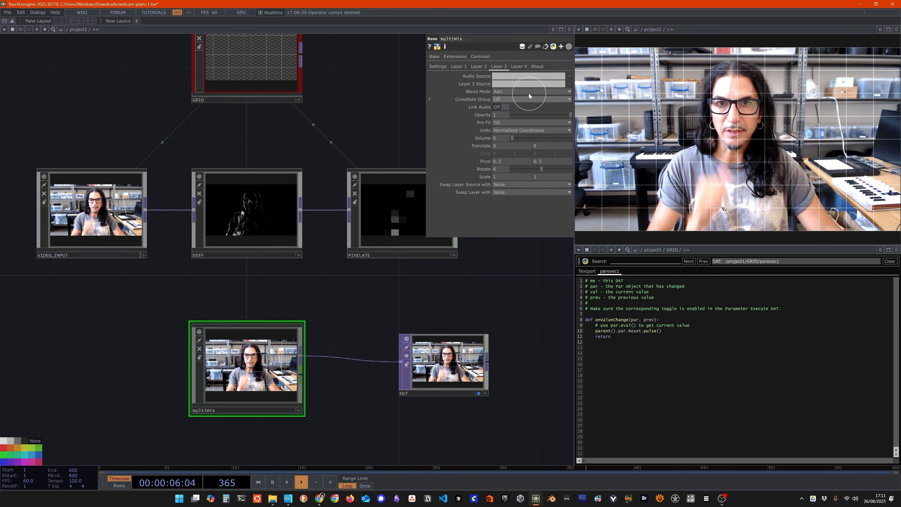
pyautogui.click(519, 84)
pyautogui.write('DIFF/OUT')
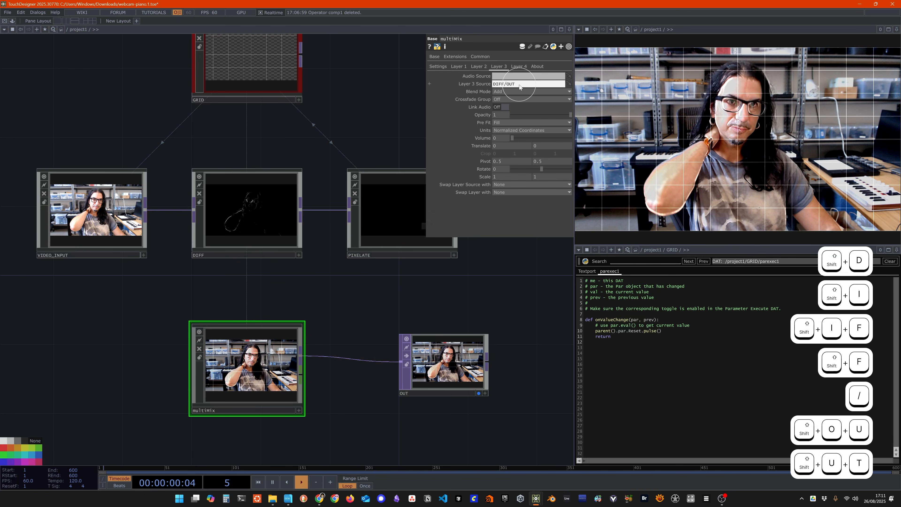
# Set the Layer 4 Source of multiMix to PIXELATE/OUT.
pyautogui.moveTo(432, 305); pyautogui.dragTo(400, 303)
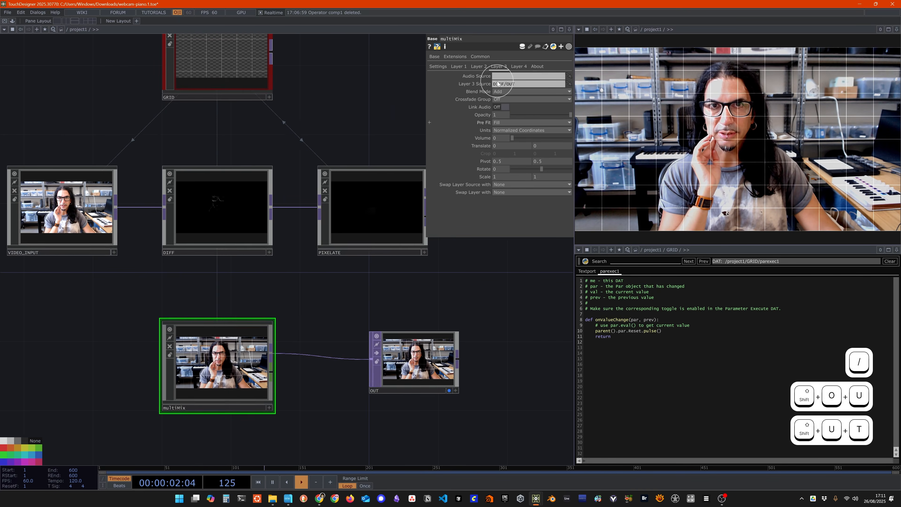
pyautogui.click(519, 66)
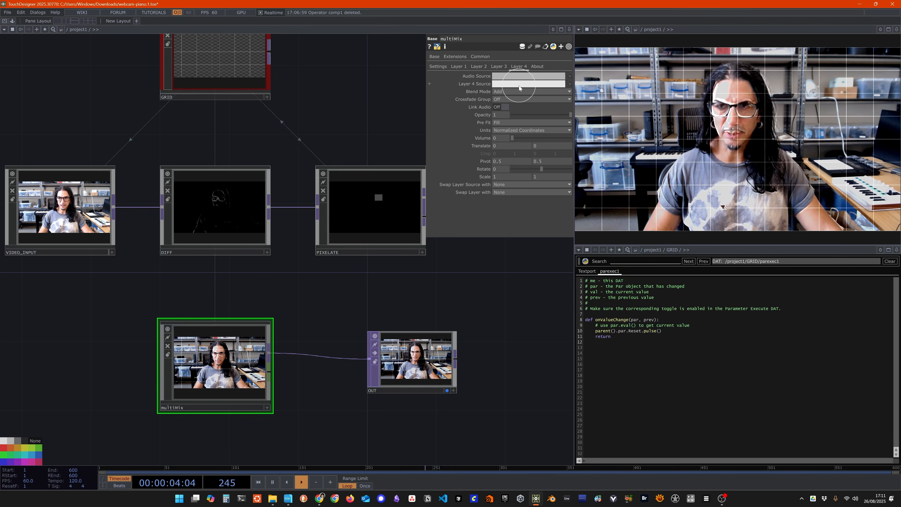
pyautogui.write('PIXELATE/OUT')
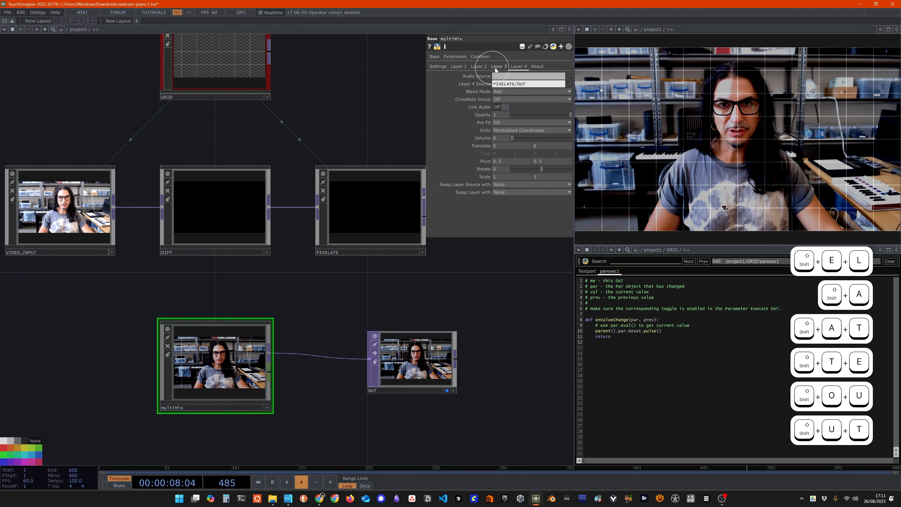
# Set the Opacity of Layer 1 and Layer 2 in multiMix to 0.
pyautogui.click(458, 67)
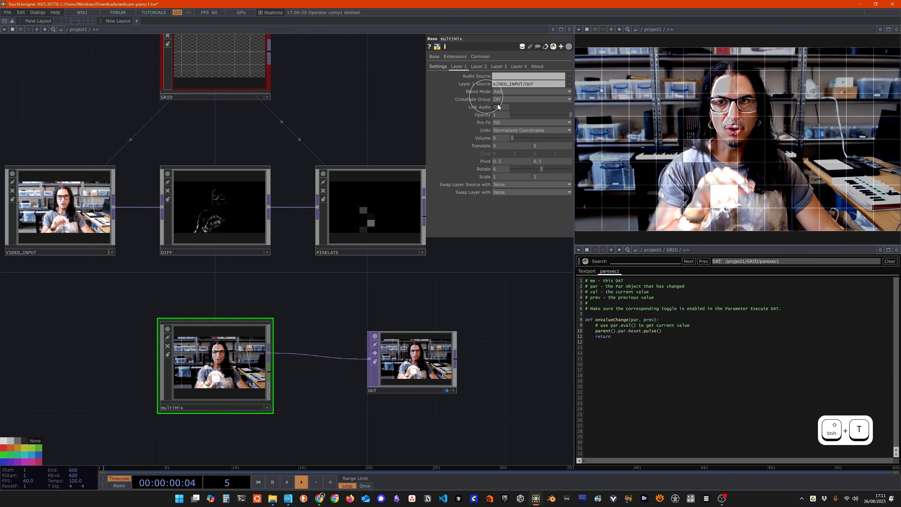
pyautogui.moveTo(559, 112); pyautogui.dragTo(475, 114)
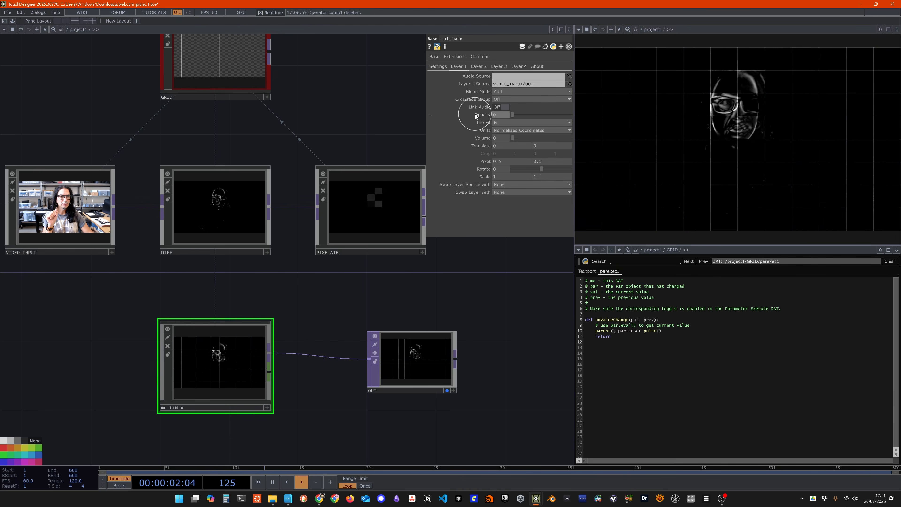
pyautogui.click(479, 66)
pyautogui.moveTo(545, 116); pyautogui.dragTo(479, 116)
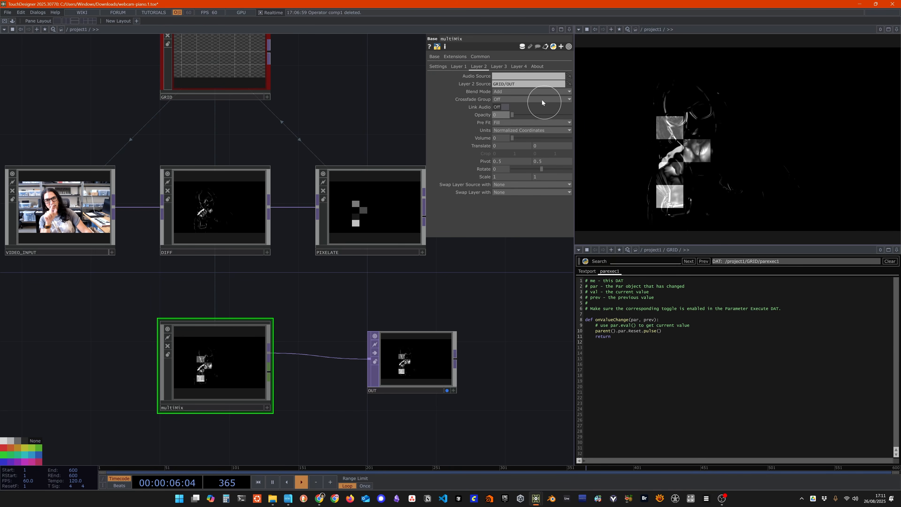
# Try GRID/OUT_HI as the Layer 2 Source of multiMix and restore GRID/OUT.
pyautogui.click(516, 85)
pyautogui.write('_HJI')
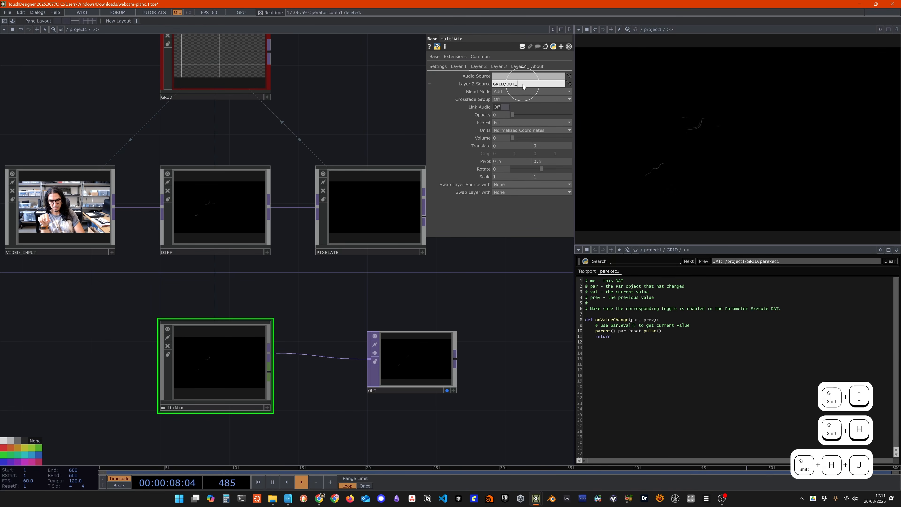
pyautogui.press('BackSpace')
pyautogui.press('BackSpace')
pyautogui.write('I')
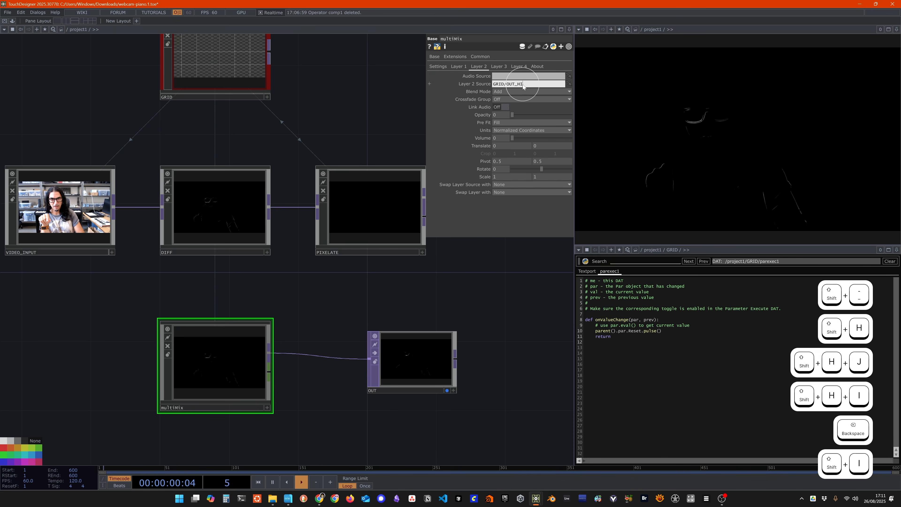
pyautogui.press('Return')
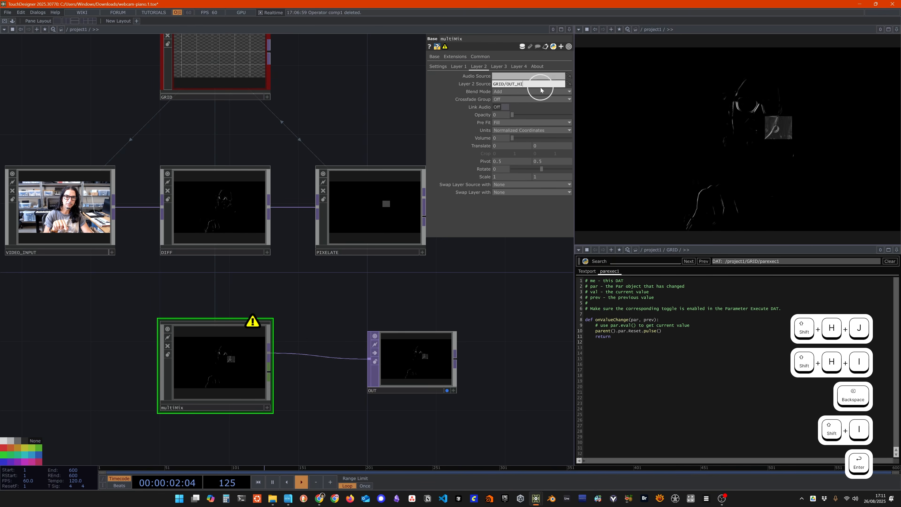
pyautogui.click(542, 82)
pyautogui.press('BackSpace')
pyautogui.press('BackSpace')
pyautogui.press('BackSpace')
pyautogui.press('Return')
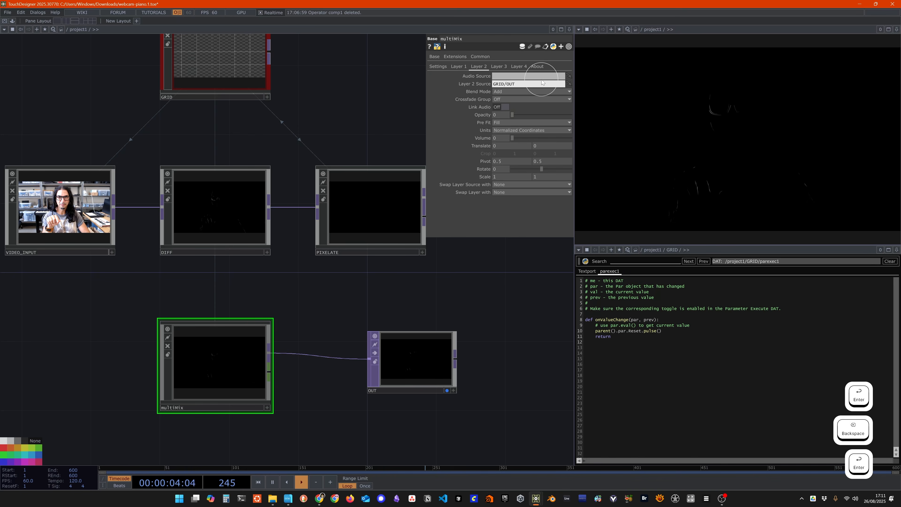
# Inspect the networks inside DIFF and PIXELATE, checking their output operators.
pyautogui.doubleClick(226, 217)
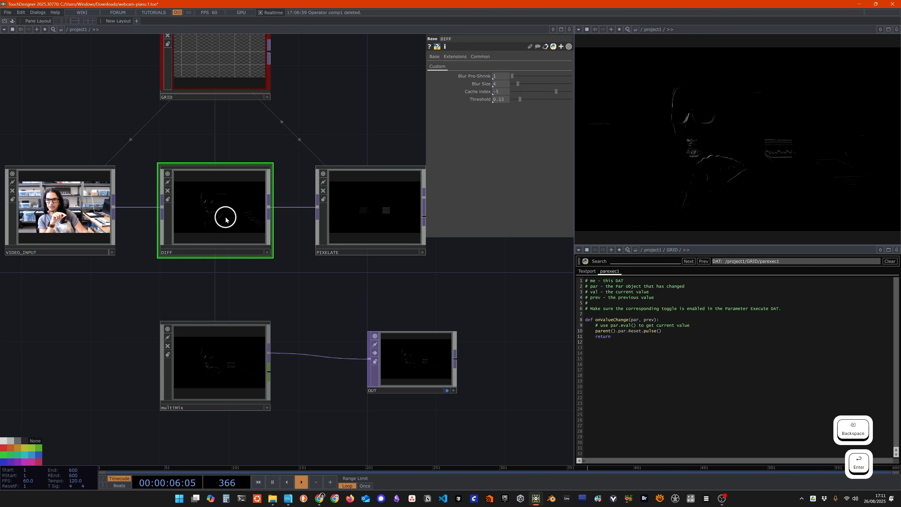
pyautogui.moveTo(427, 229); pyautogui.dragTo(164, 198)
pyautogui.moveTo(291, 316); pyautogui.dragTo(264, 296, button='middle')
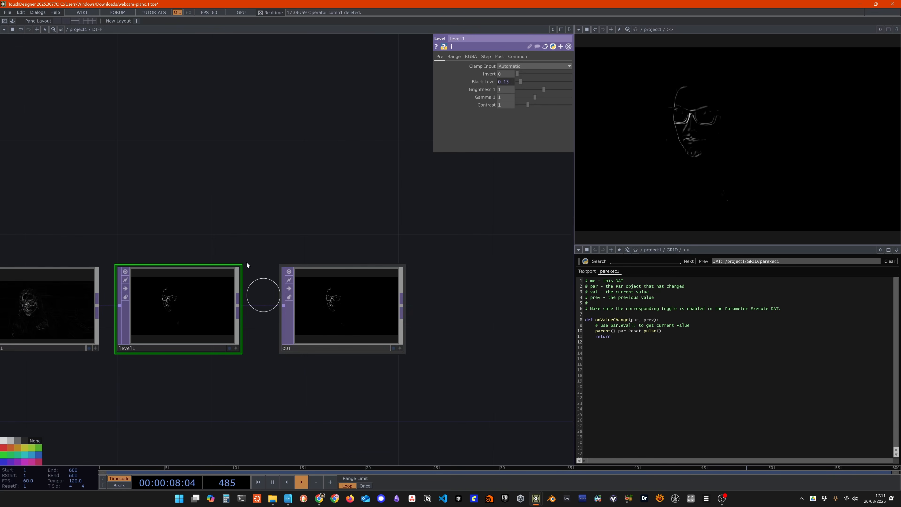
pyautogui.moveTo(220, 190); pyautogui.dragTo(215, 180)
pyautogui.press('u')
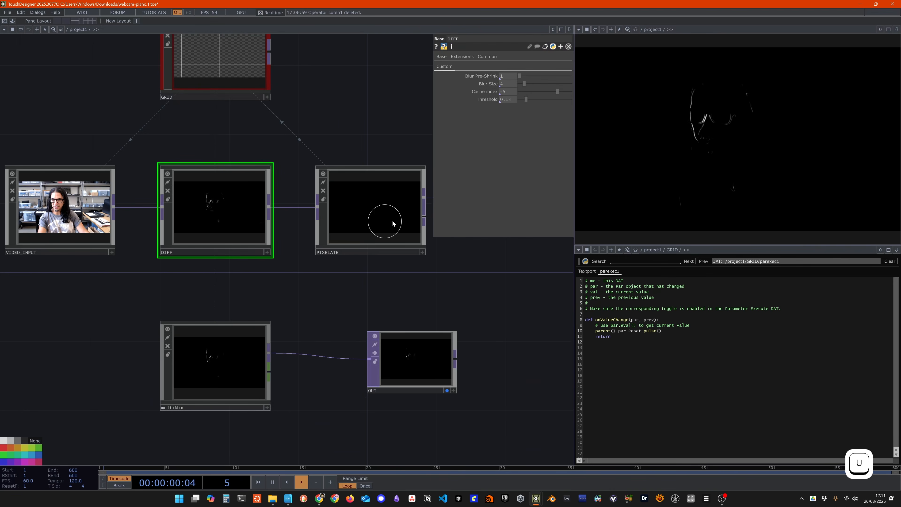
pyautogui.click(392, 222)
pyautogui.doubleClick(392, 222)
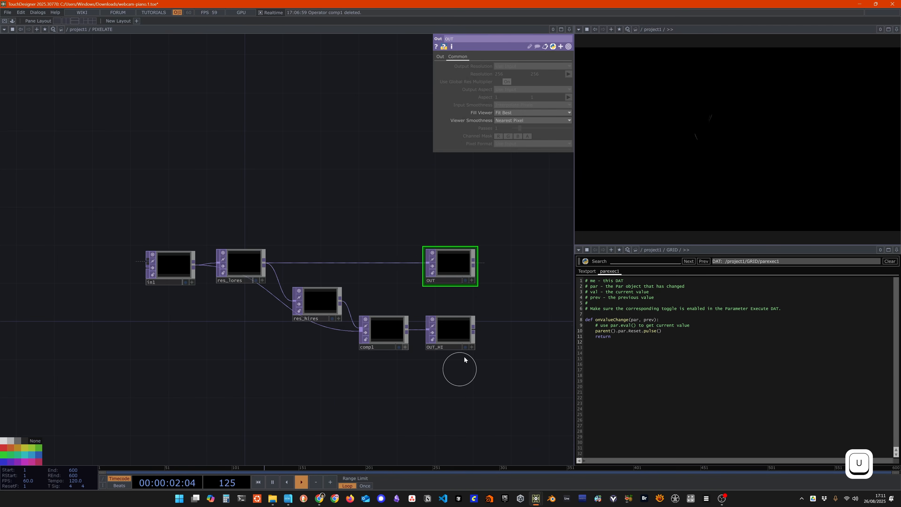
pyautogui.press('u')
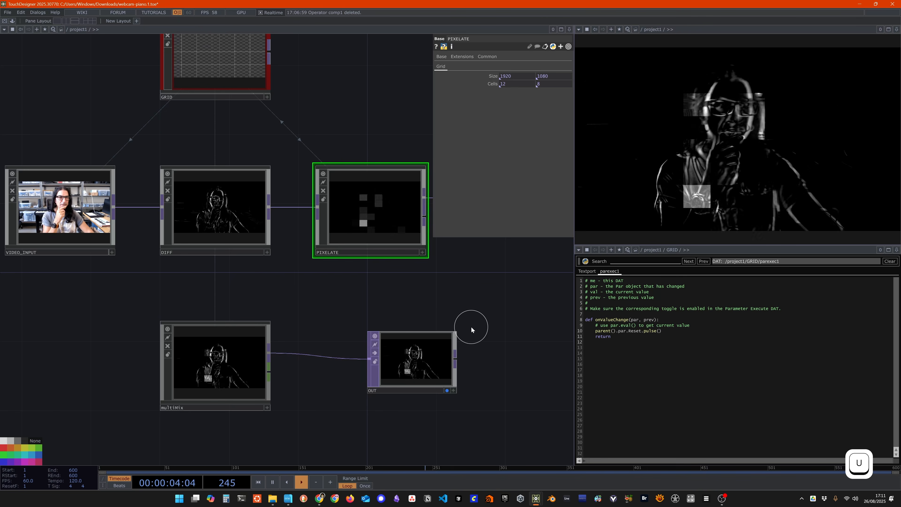
# Review the Layer 3 and Layer 4 source settings of multiMix.
pyautogui.click(220, 366)
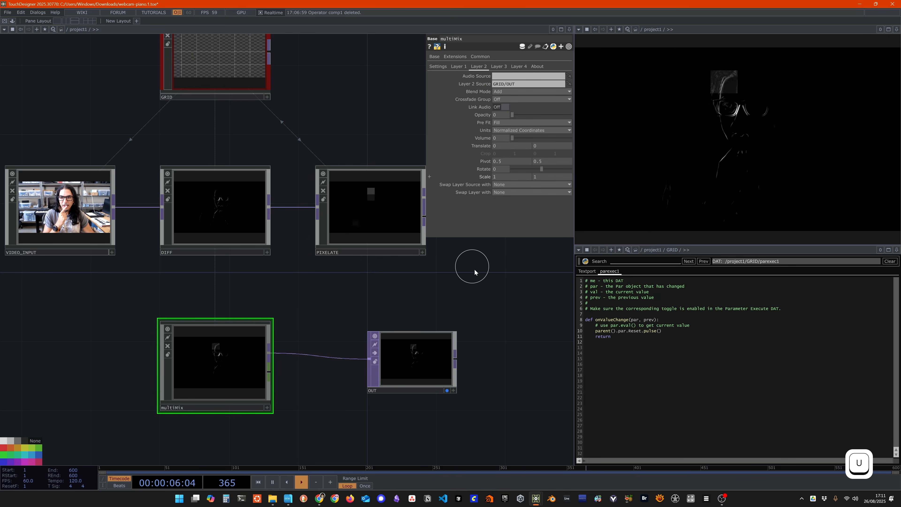
pyautogui.click(499, 66)
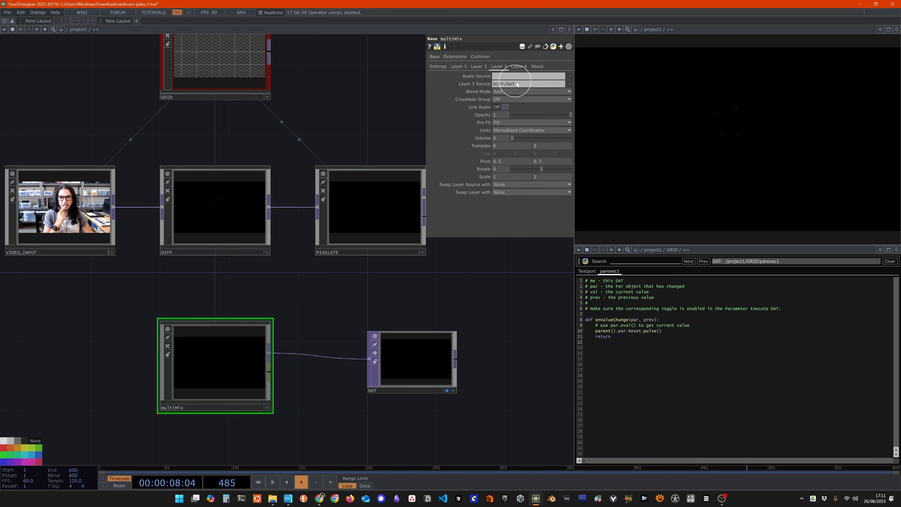
pyautogui.moveTo(517, 284); pyautogui.dragTo(477, 287)
pyautogui.click(518, 66)
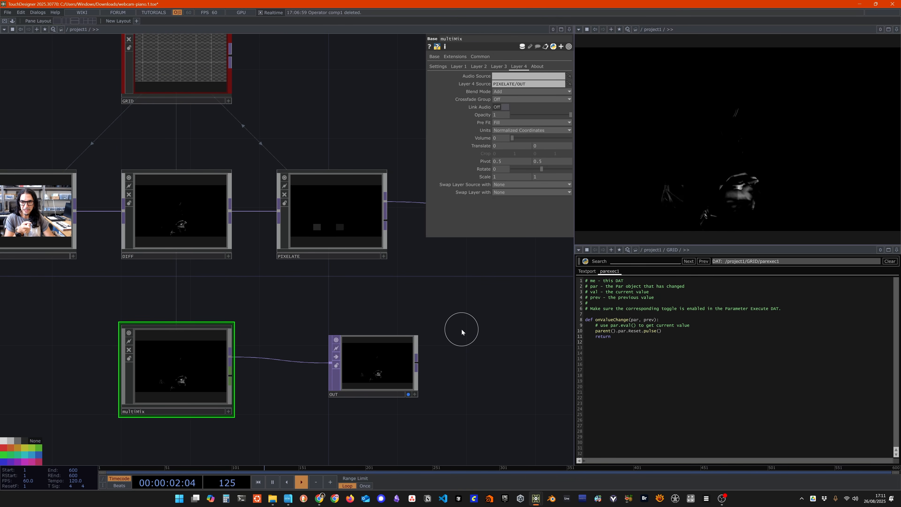
# Tidy the network by moving OUT closer to multiMix and GRID down closer to DIFF.
pyautogui.moveTo(461, 328); pyautogui.dragTo(386, 340)
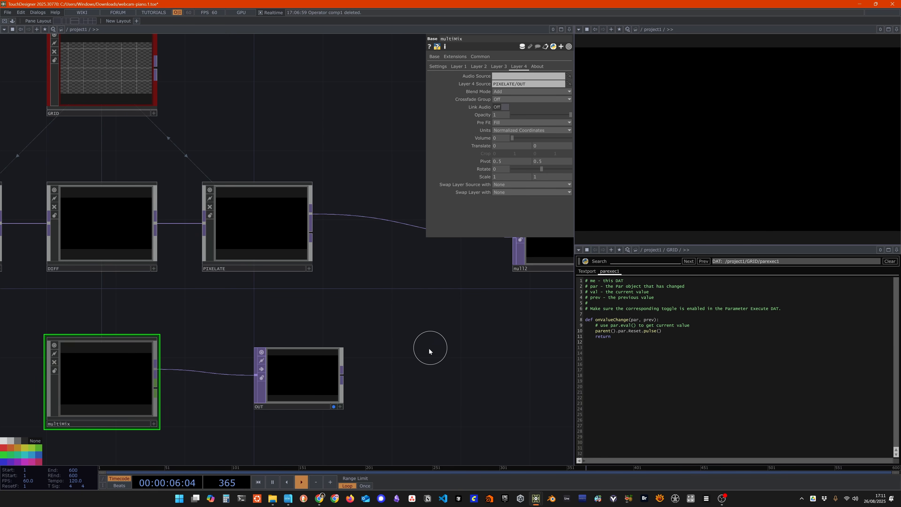
pyautogui.scroll(-3, 428, 348)
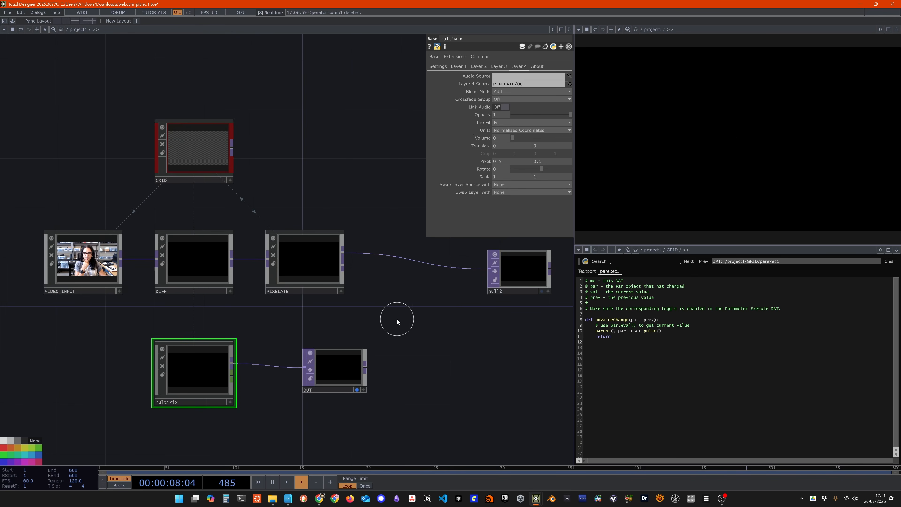
pyautogui.moveTo(332, 369); pyautogui.dragTo(294, 369)
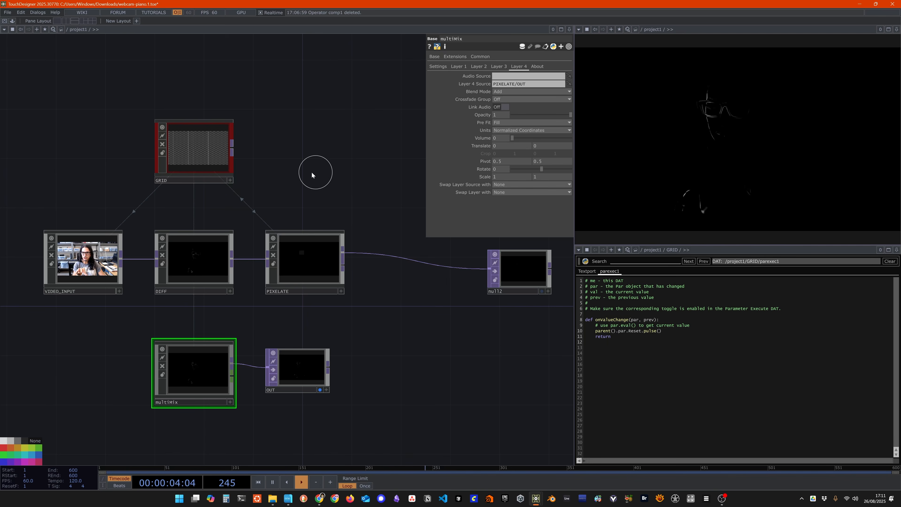
pyautogui.moveTo(312, 175); pyautogui.dragTo(366, 173)
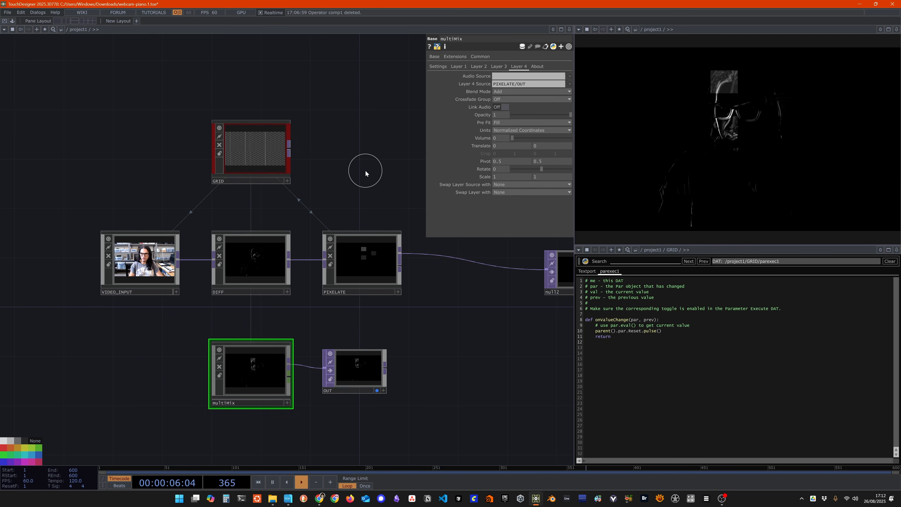
pyautogui.moveTo(259, 165); pyautogui.dragTo(260, 203)
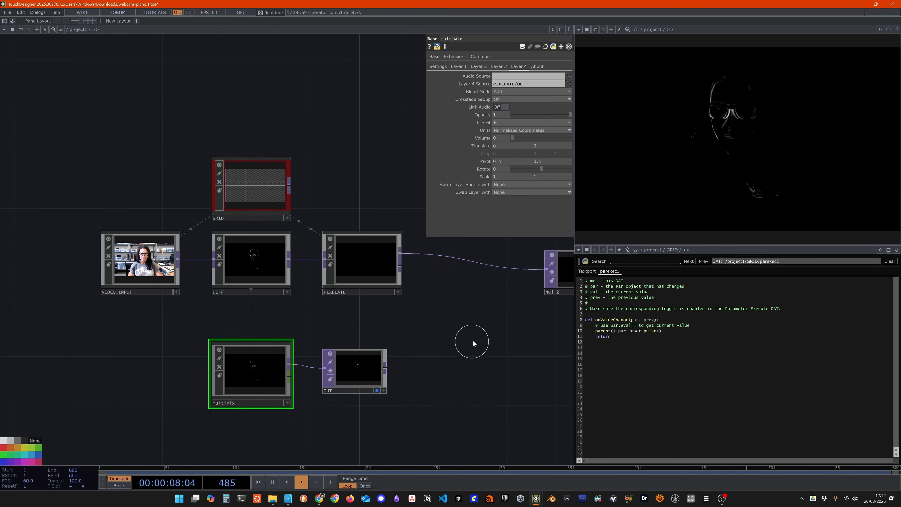
# Add a Container COMP above VIDEO_INPUT in the project network.
pyautogui.moveTo(398, 340); pyautogui.dragTo(259, 353)
pyautogui.moveTo(99, 105); pyautogui.dragTo(276, 146)
pyautogui.press('Tab')
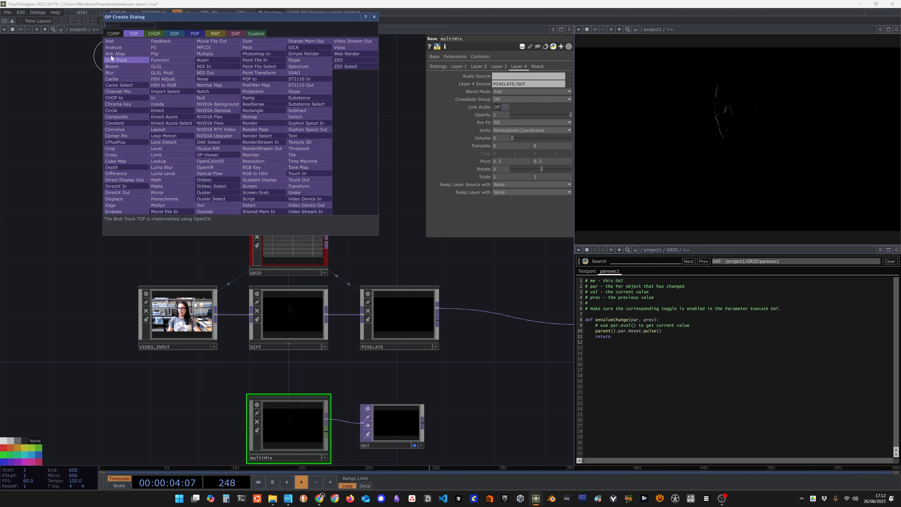
pyautogui.click(113, 34)
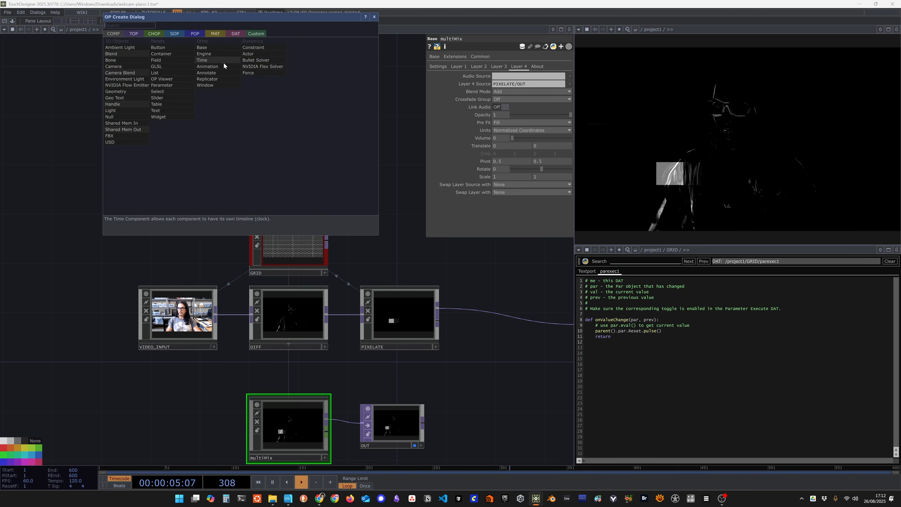
pyautogui.click(169, 53)
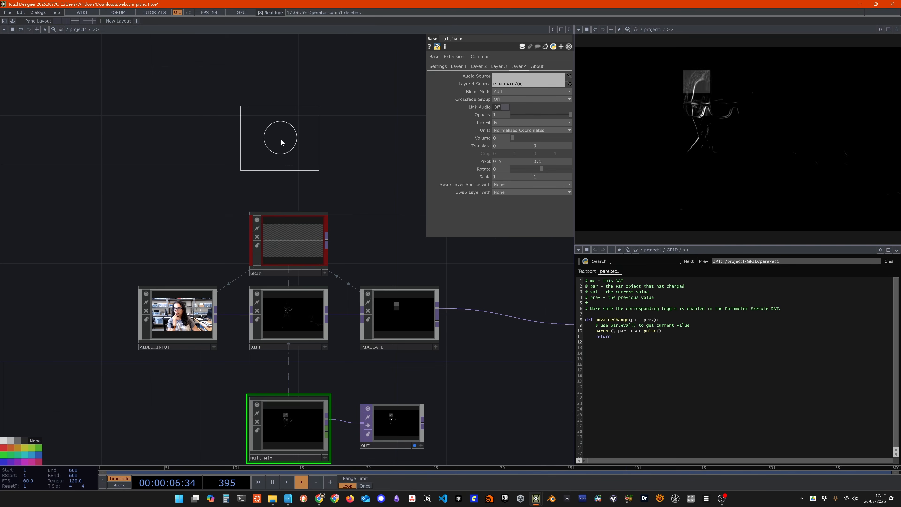
pyautogui.click(180, 135)
# Customize container1 and add GRID's Size as a new custom parameter, bound as master.
pyautogui.rightClick(188, 138)
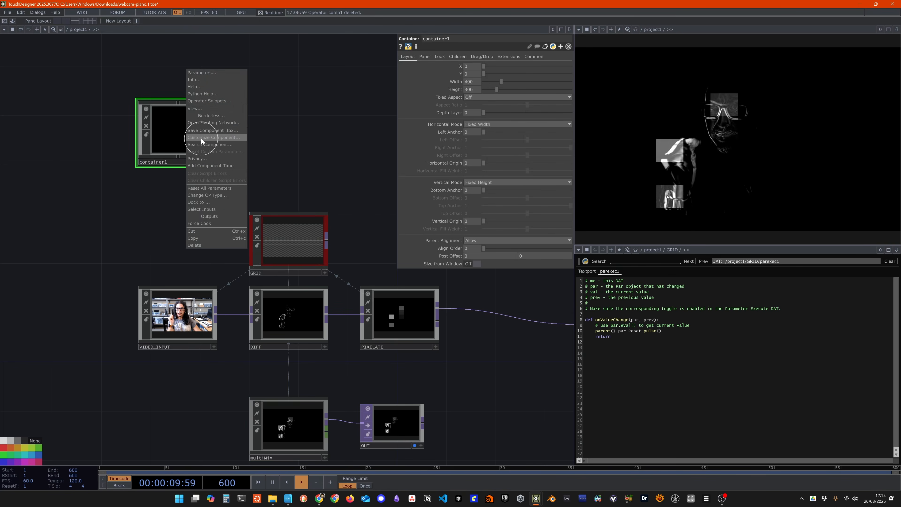
pyautogui.click(203, 138)
pyautogui.moveTo(202, 12); pyautogui.dragTo(113, 48)
pyautogui.moveTo(288, 177); pyautogui.dragTo(316, 194)
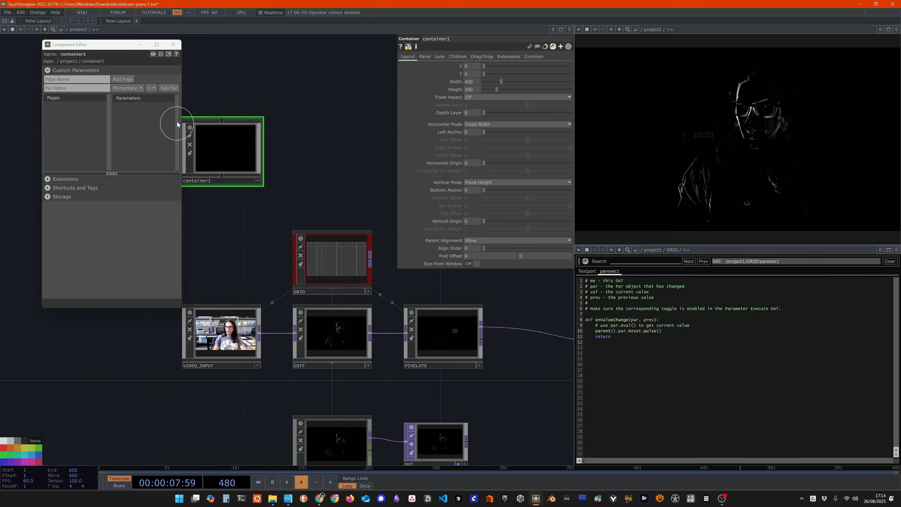
pyautogui.moveTo(252, 202); pyautogui.dragTo(247, 144)
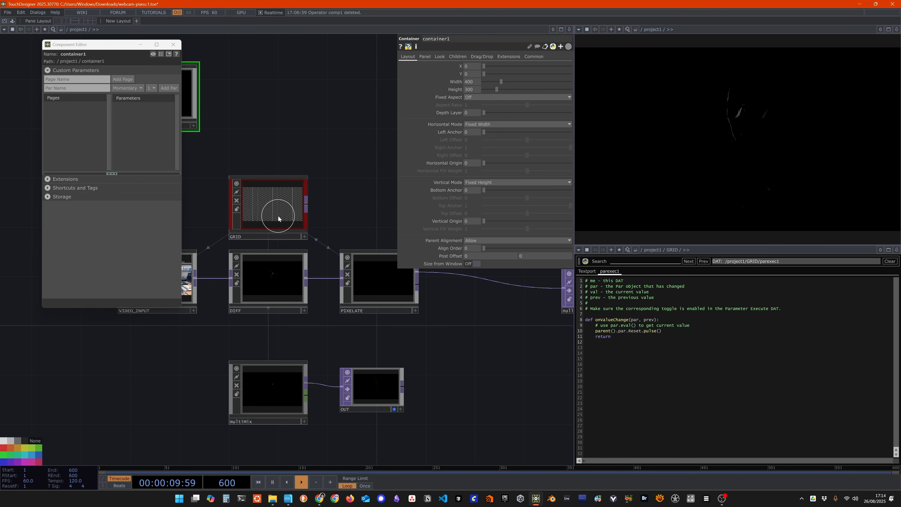
pyautogui.click(275, 213)
pyautogui.moveTo(495, 76); pyautogui.dragTo(147, 120)
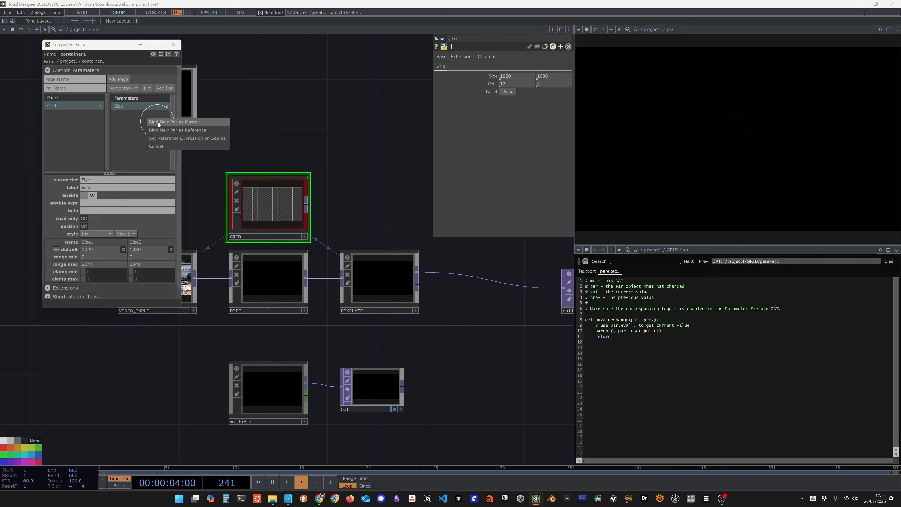
pyautogui.click(156, 122)
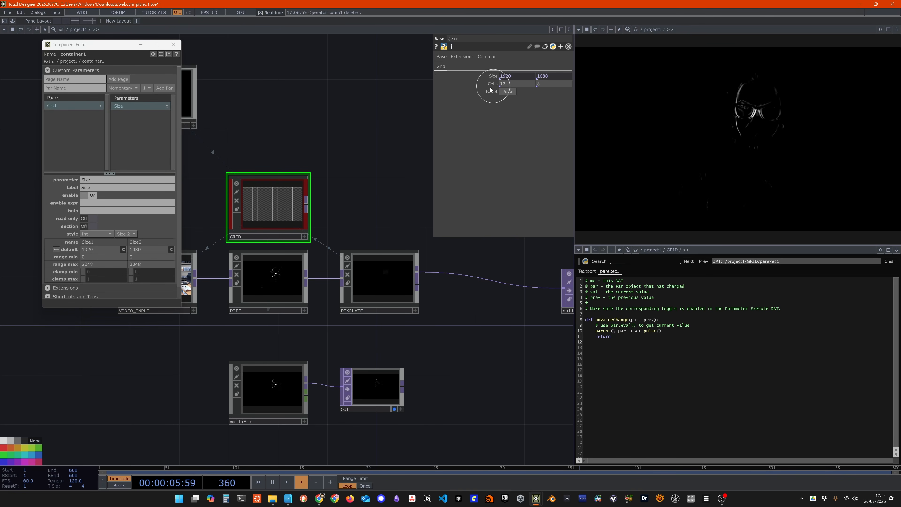
# Add GRID's Cells and Reset to container1 as new custom parameters, bound as master.
pyautogui.moveTo(146, 124); pyautogui.dragTo(146, 124)
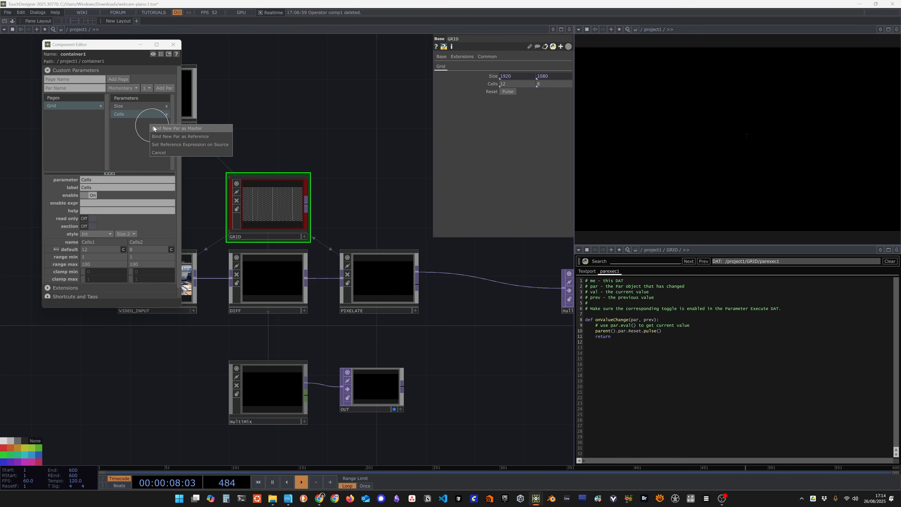
pyautogui.click(222, 118)
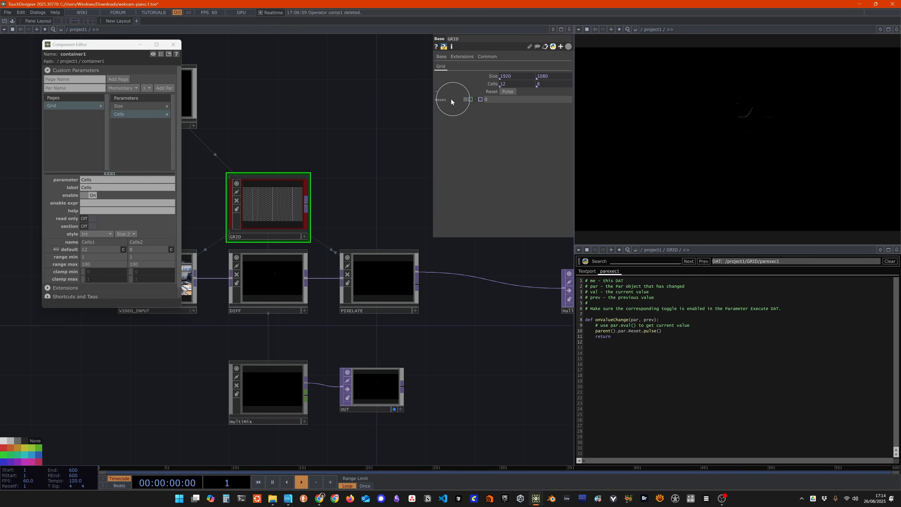
pyautogui.moveTo(152, 132); pyautogui.dragTo(147, 136)
pyautogui.click(148, 138)
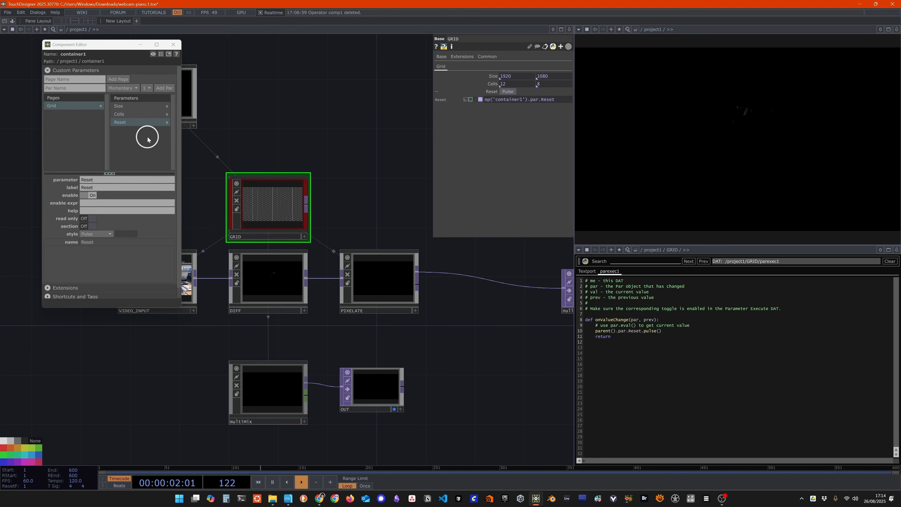
# Open container1's parameters in a floating window beside the Component Editor and show the Grid page.
pyautogui.click(132, 64)
pyautogui.moveTo(117, 44); pyautogui.dragTo(308, 72)
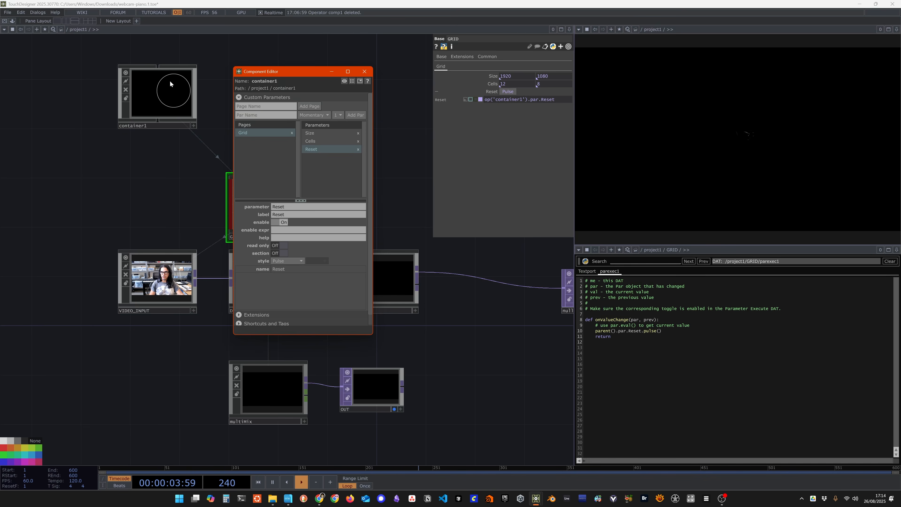
pyautogui.rightClick(79, 30)
pyautogui.rightClick(149, 84)
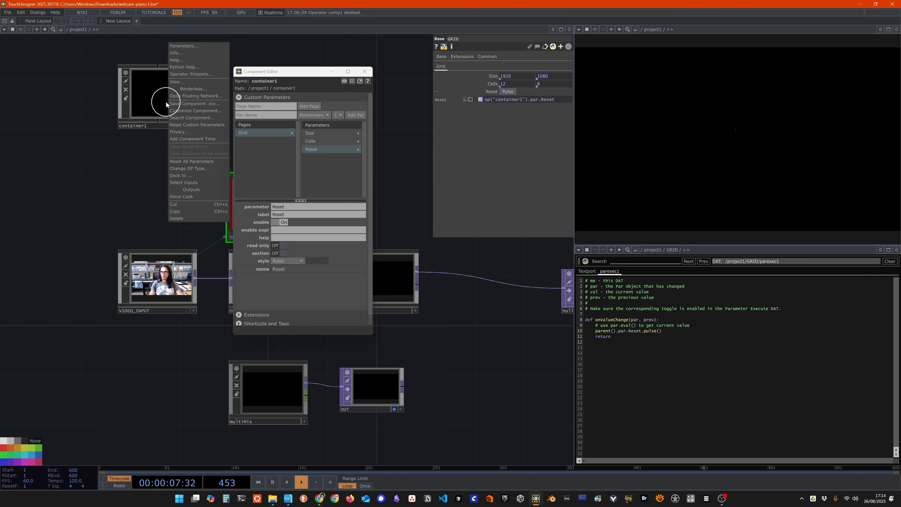
pyautogui.click(193, 45)
pyautogui.moveTo(194, 13); pyautogui.dragTo(119, 181)
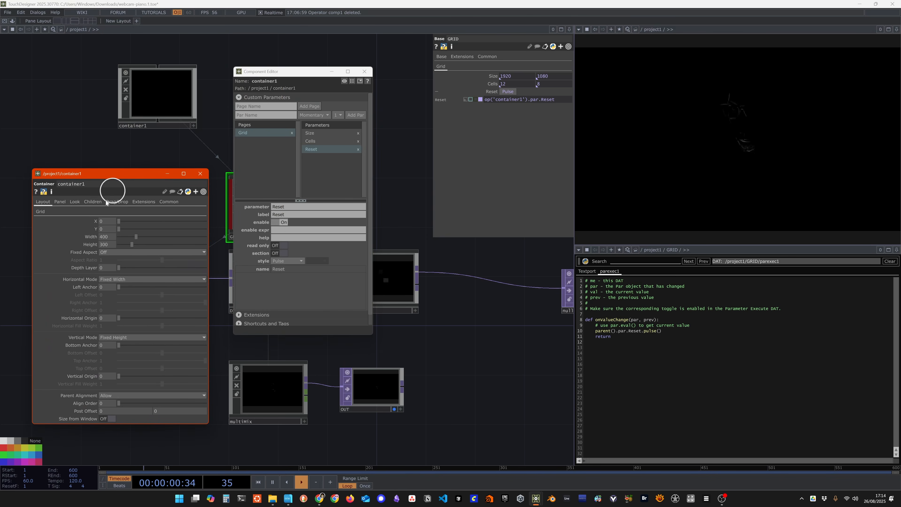
pyautogui.click(40, 212)
# Rename container1's custom parameter page from Grid to Custom.
pyautogui.doubleClick(244, 134)
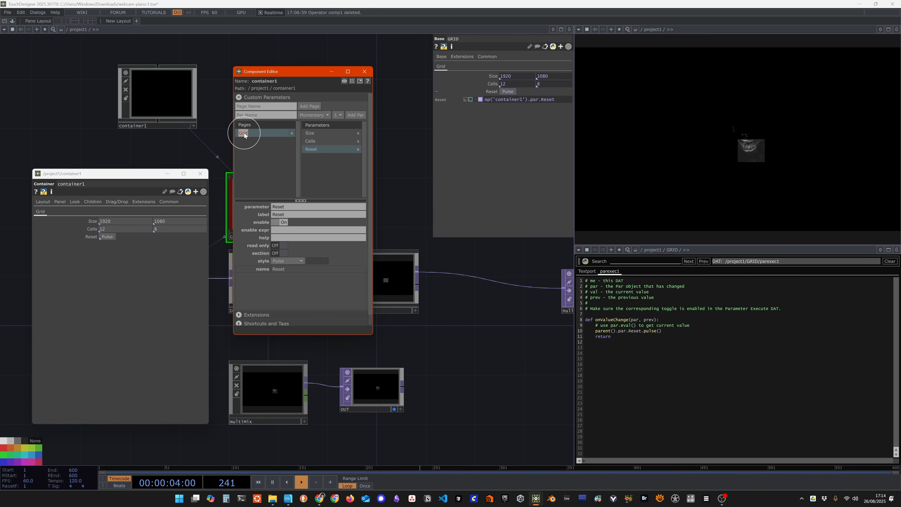
pyautogui.write('Customn')
pyautogui.press('BackSpace')
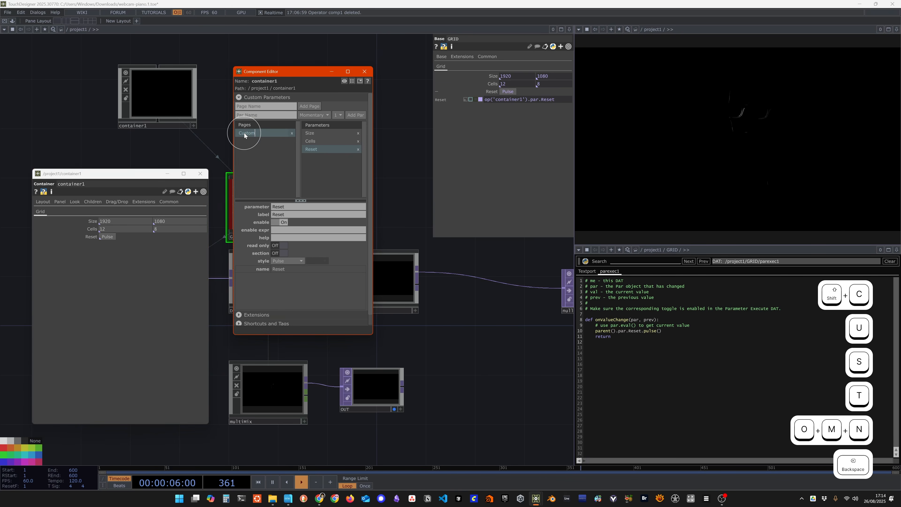
pyautogui.press('Return')
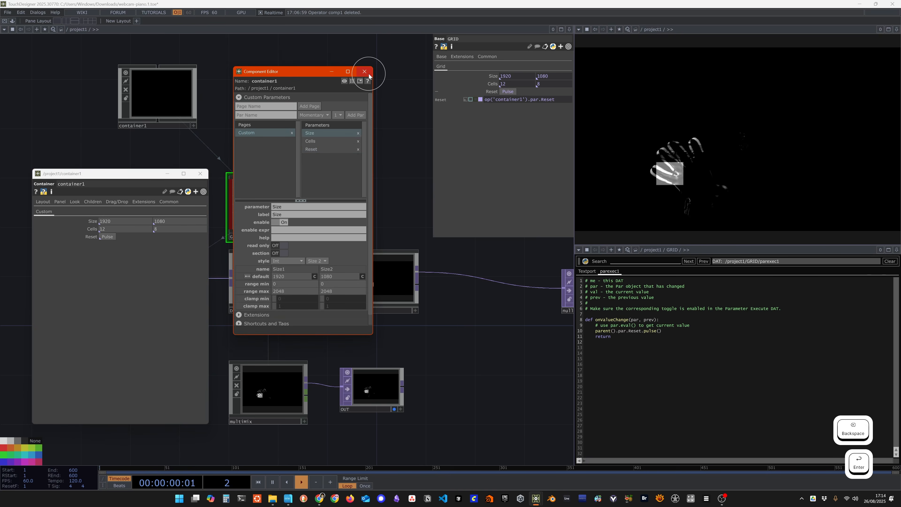
# Add a Header-style parameter named Init to container1's Custom page and place it first, above Size.
pyautogui.moveTo(316, 75); pyautogui.dragTo(171, 83)
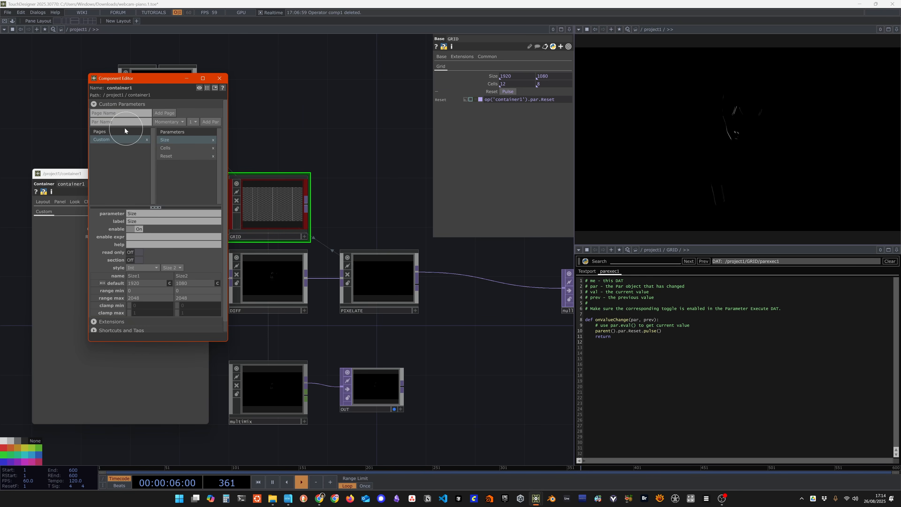
pyautogui.write('Init')
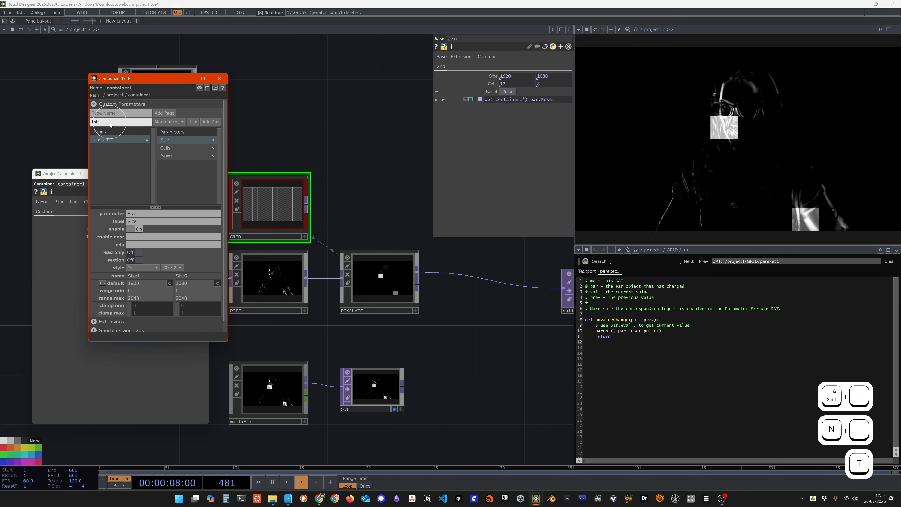
pyautogui.click(176, 122)
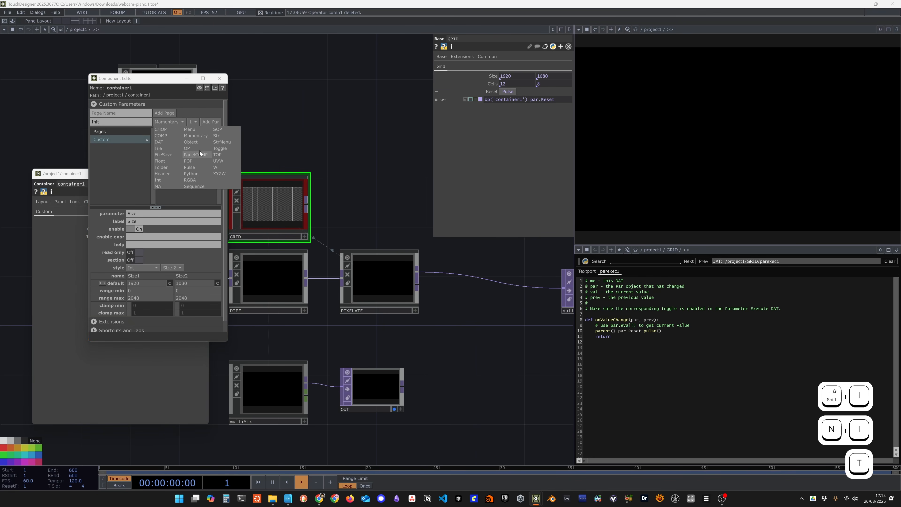
pyautogui.click(162, 174)
pyautogui.click(210, 122)
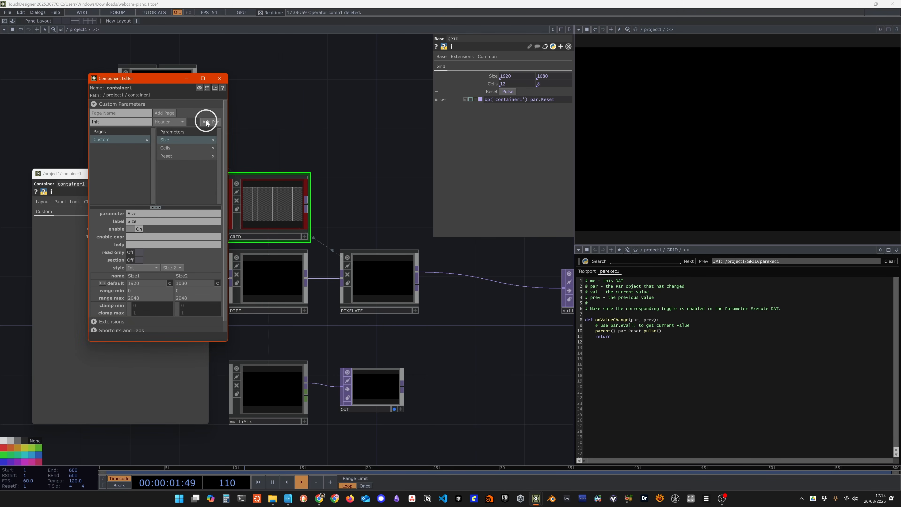
pyautogui.moveTo(162, 140); pyautogui.dragTo(169, 143)
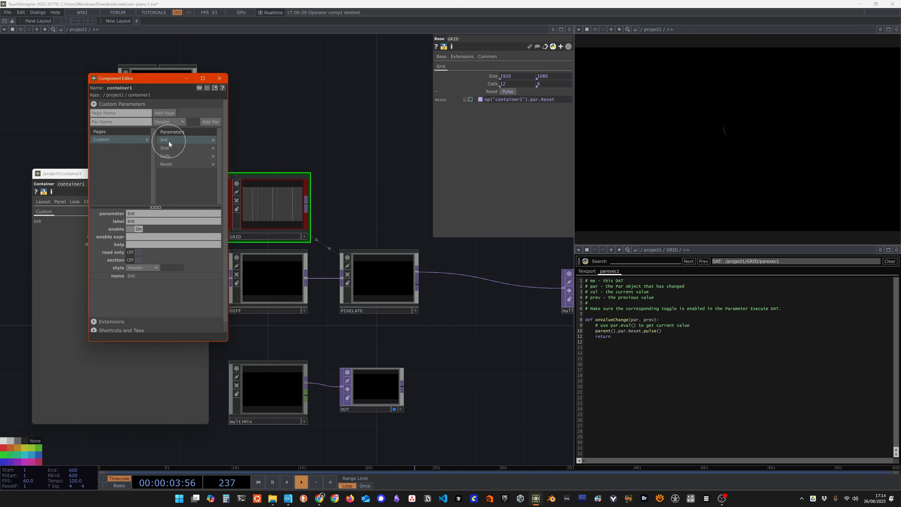
# Add a Header parameter named Diff to container1, place it below Reset and turn its section option on.
pyautogui.moveTo(145, 74); pyautogui.dragTo(377, 179)
pyautogui.moveTo(134, 179); pyautogui.dragTo(108, 49)
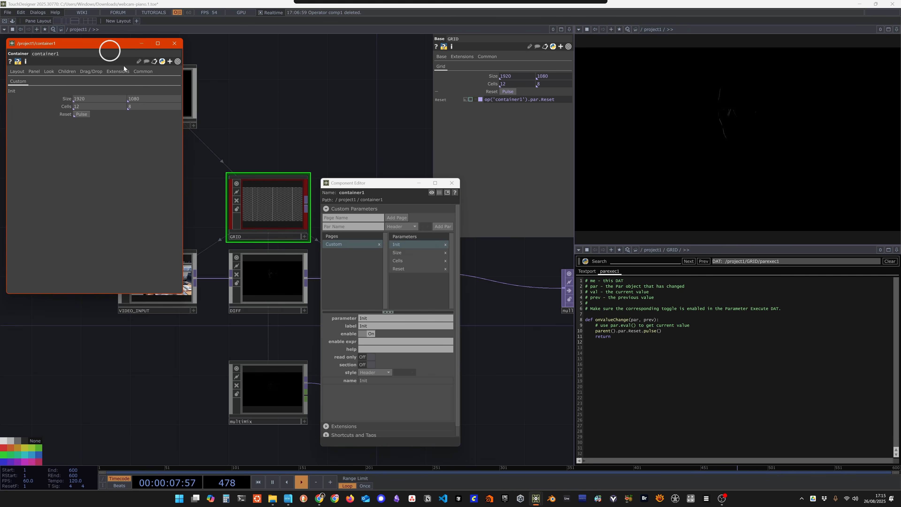
pyautogui.moveTo(390, 183); pyautogui.dragTo(131, 204)
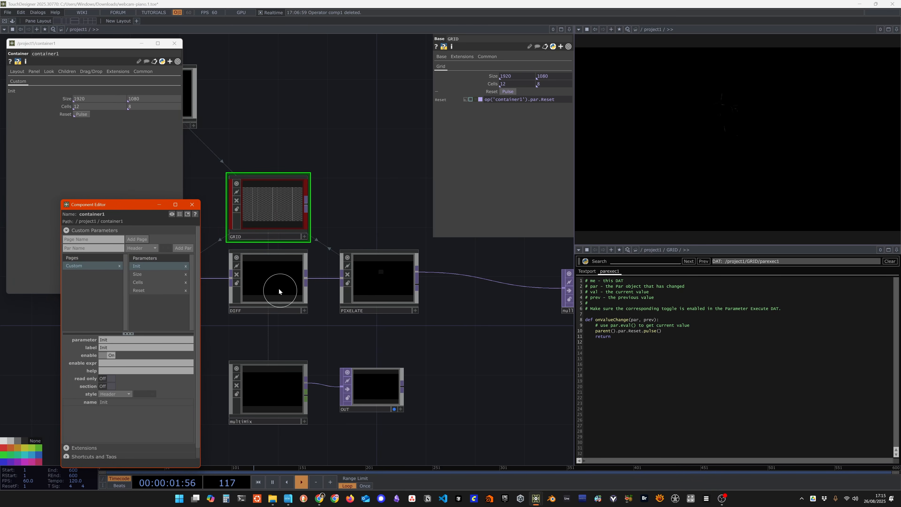
pyautogui.write('Diff')
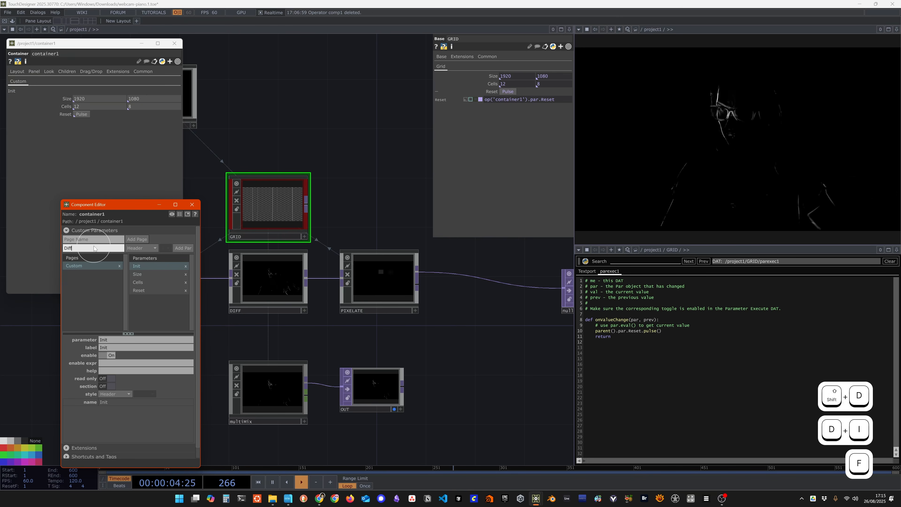
pyautogui.click(174, 252)
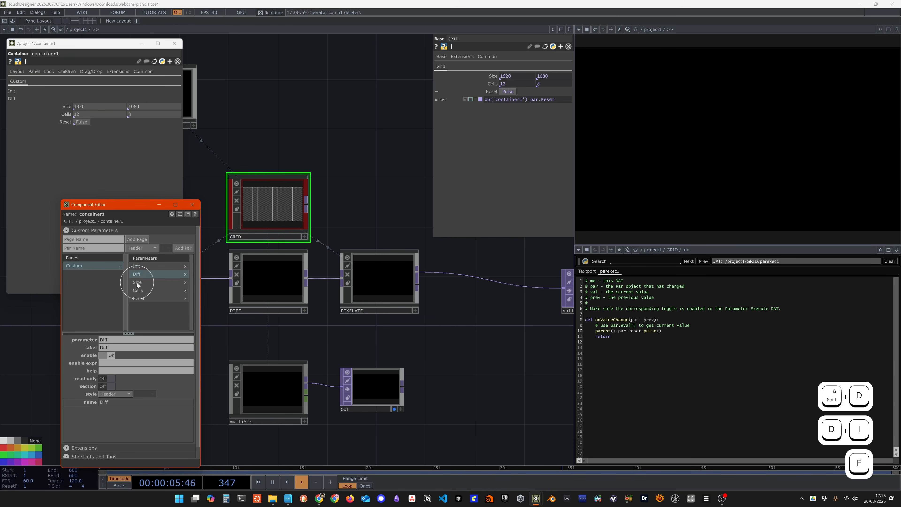
pyautogui.moveTo(139, 301); pyautogui.dragTo(139, 303)
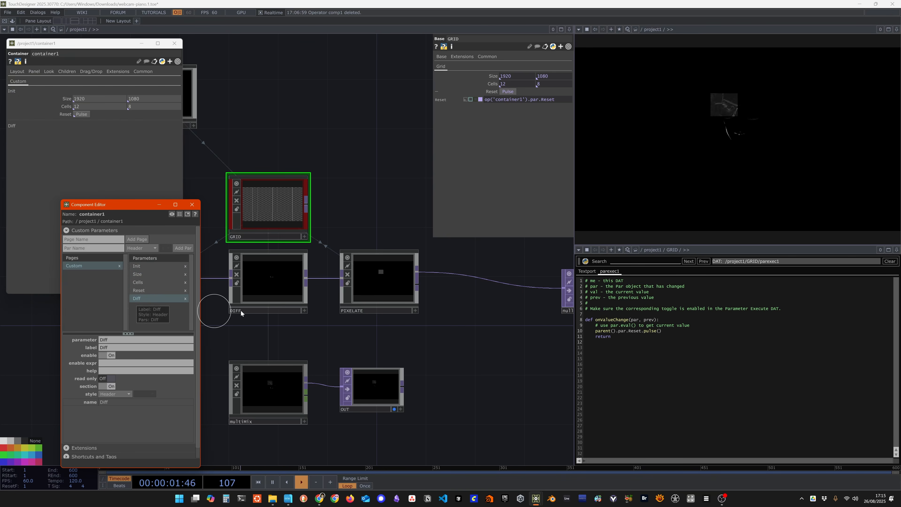
# Add DIFF's Blur Pre-Shrink and Blur Size to container1 below the Diff header, binding each new parameter as master.
pyautogui.click(269, 282)
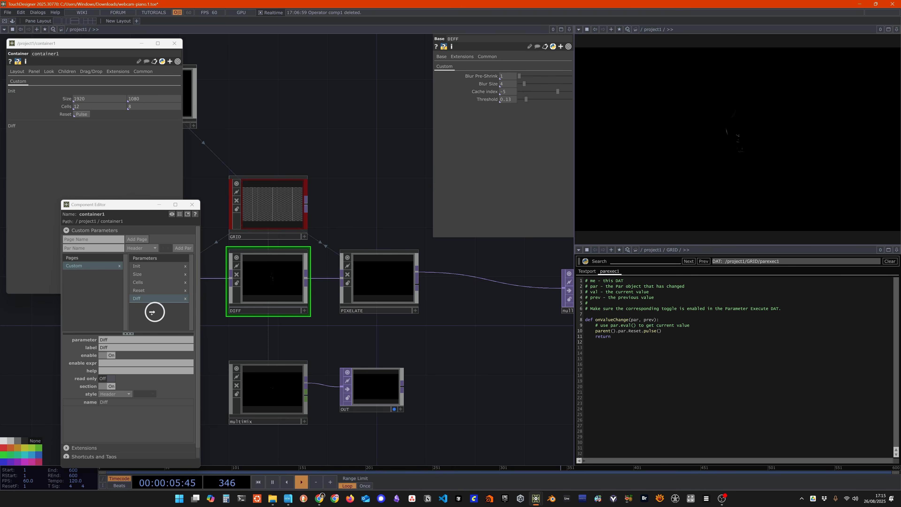
pyautogui.moveTo(164, 318); pyautogui.dragTo(166, 318)
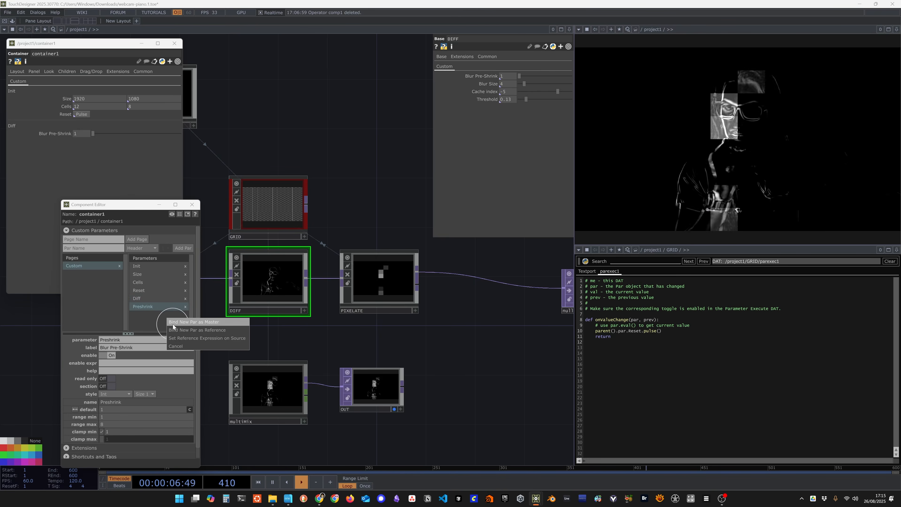
pyautogui.click(173, 323)
pyautogui.moveTo(491, 87); pyautogui.dragTo(195, 331)
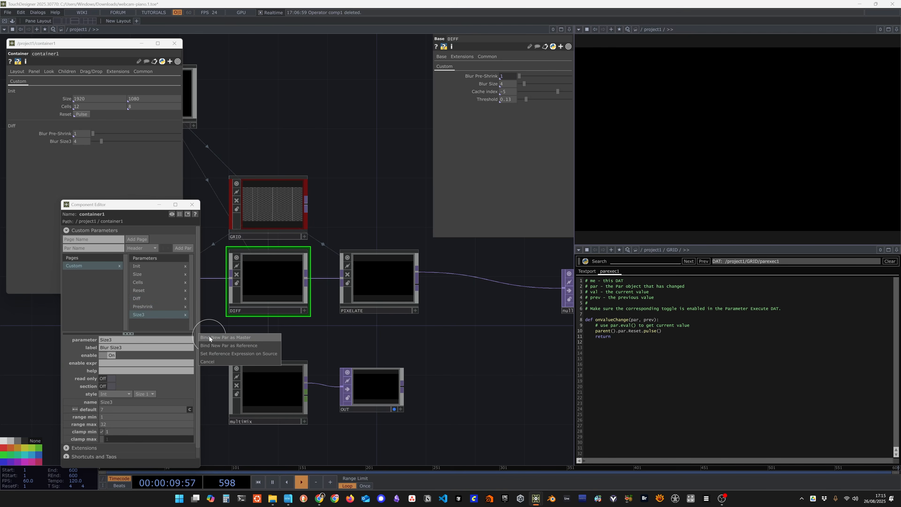
pyautogui.click(204, 340)
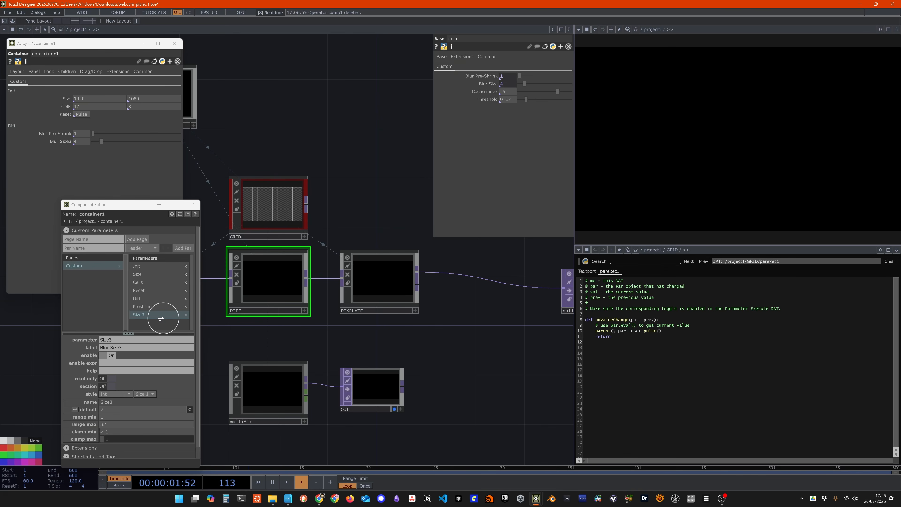
# Add DIFF's Cache index and Threshold to container1 as new custom parameters, bound as master.
pyautogui.moveTo(160, 319); pyautogui.dragTo(171, 316)
pyautogui.click(212, 302)
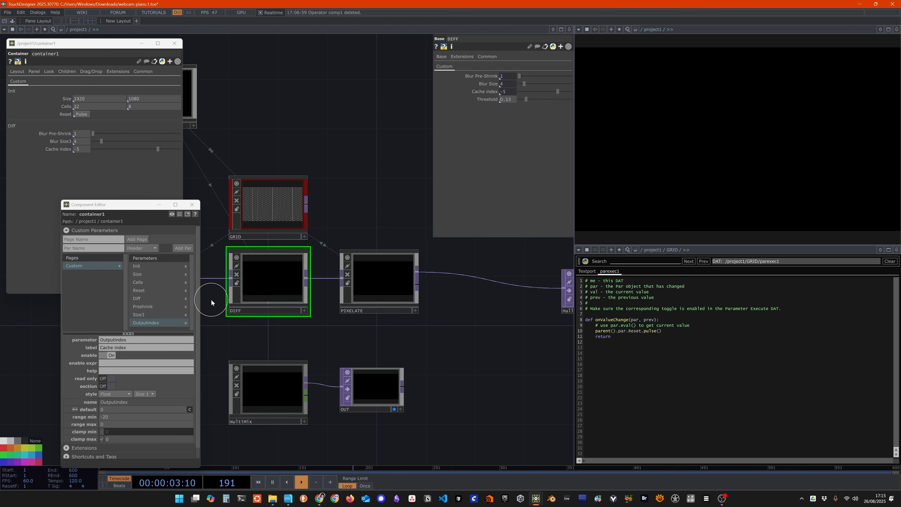
pyautogui.moveTo(161, 198); pyautogui.dragTo(162, 155)
pyautogui.moveTo(133, 290); pyautogui.dragTo(128, 341)
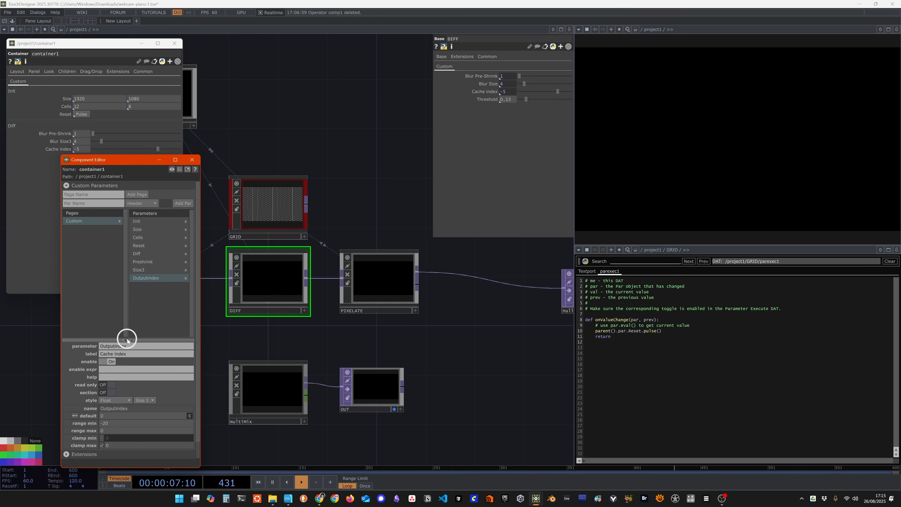
pyautogui.click(492, 102)
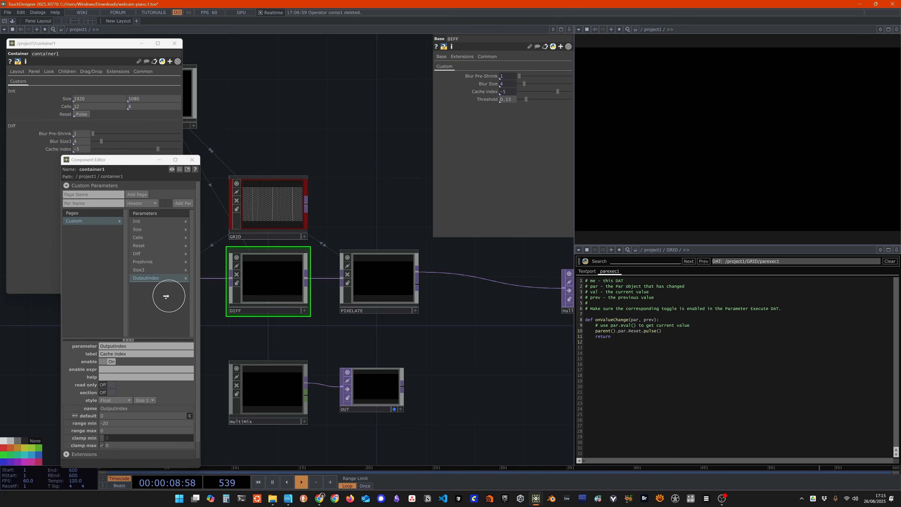
pyautogui.moveTo(169, 297); pyautogui.dragTo(172, 299)
pyautogui.click(188, 304)
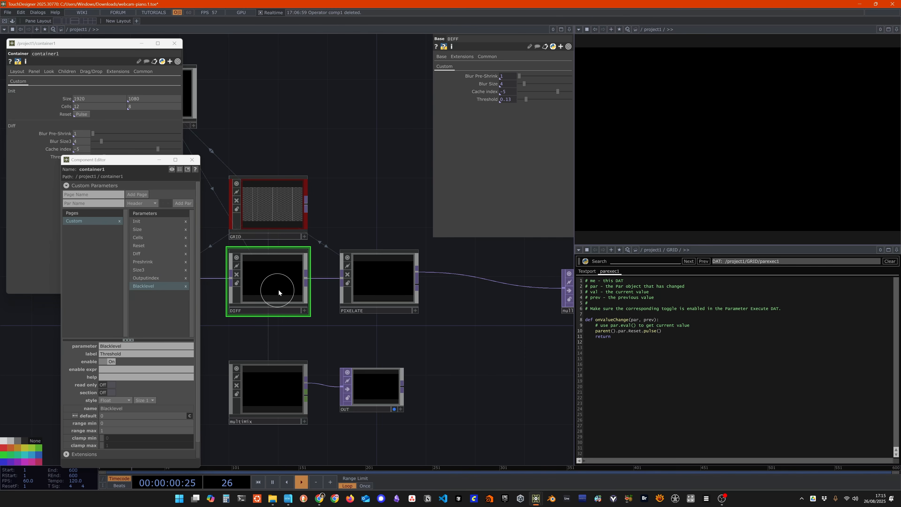
# Add a Header parameter named Layers at the end of container1's Custom page.
pyautogui.click(291, 207)
pyautogui.click(286, 277)
pyautogui.click(386, 287)
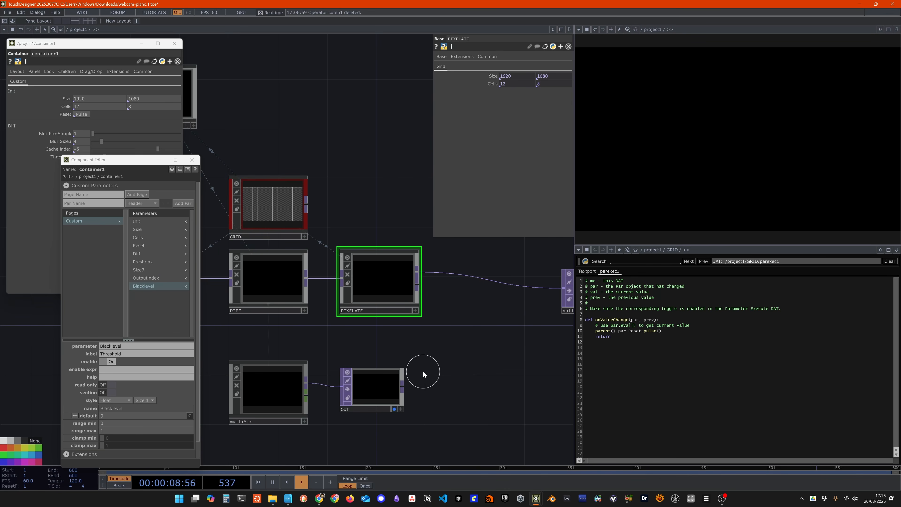
pyautogui.click(82, 203)
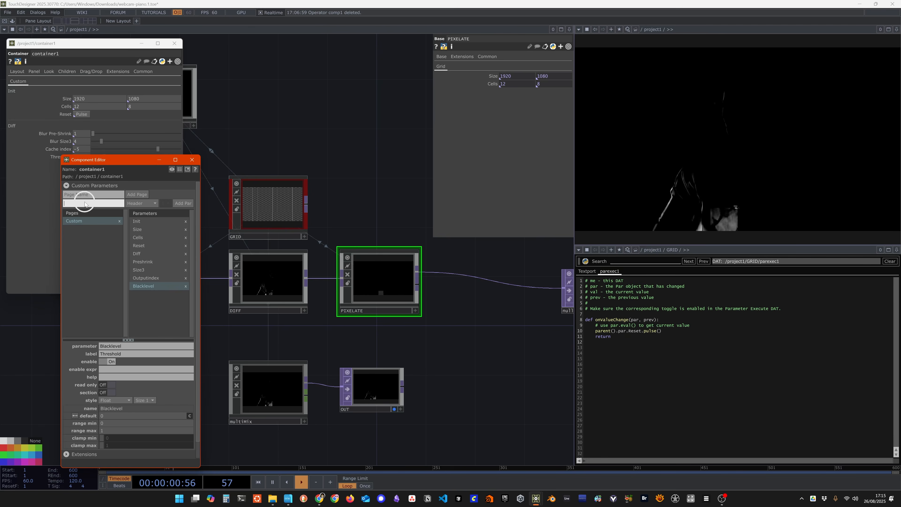
pyautogui.write('Layer')
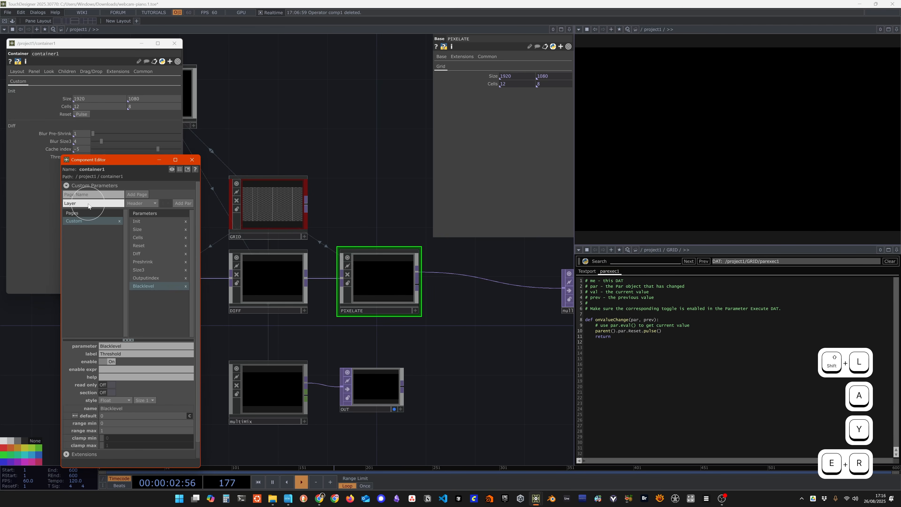
pyautogui.write('s')
pyautogui.click(182, 204)
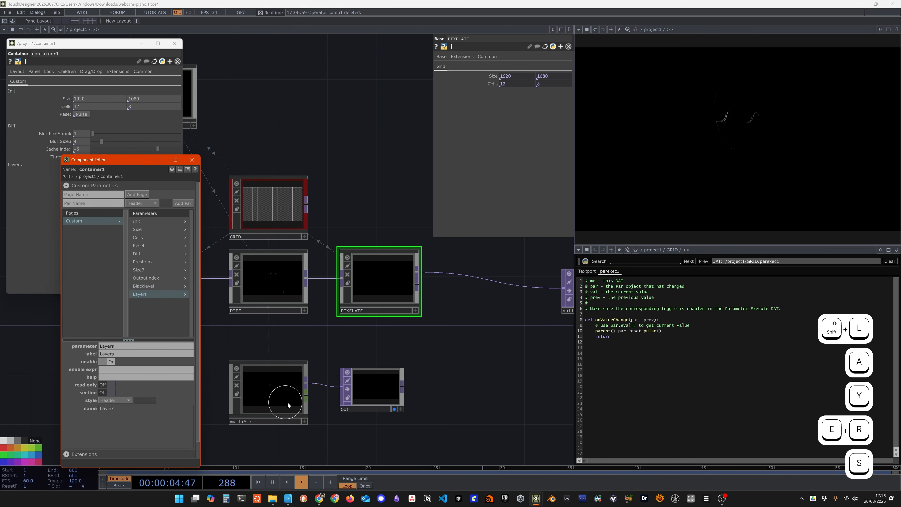
# Add multiMix's Layer 1 Opacity to container1 below Layers, bound as master, and label it Video.
pyautogui.click(270, 393)
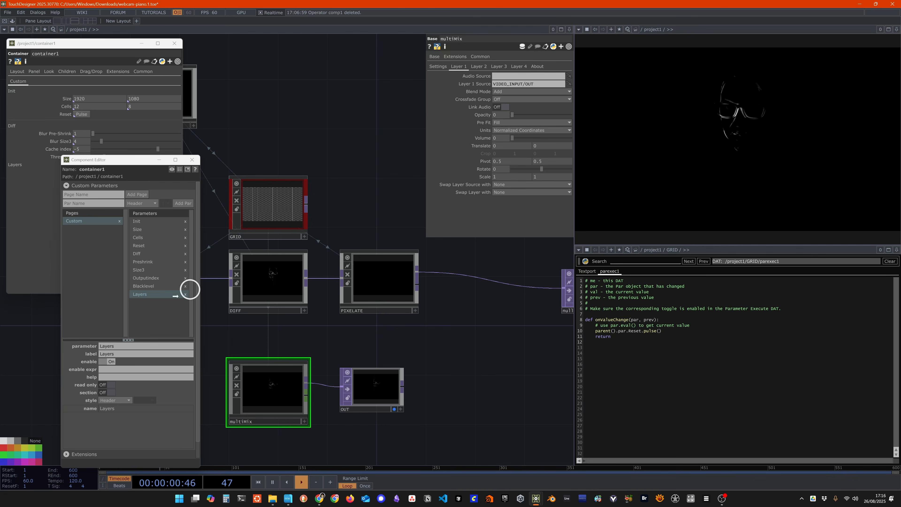
pyautogui.moveTo(138, 321); pyautogui.dragTo(146, 321)
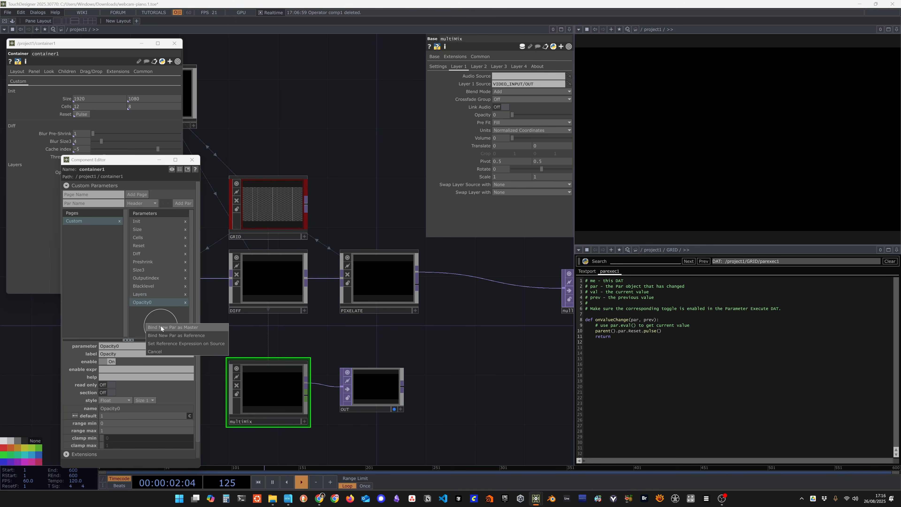
pyautogui.click(159, 328)
pyautogui.click(128, 354)
pyautogui.write('Vide')
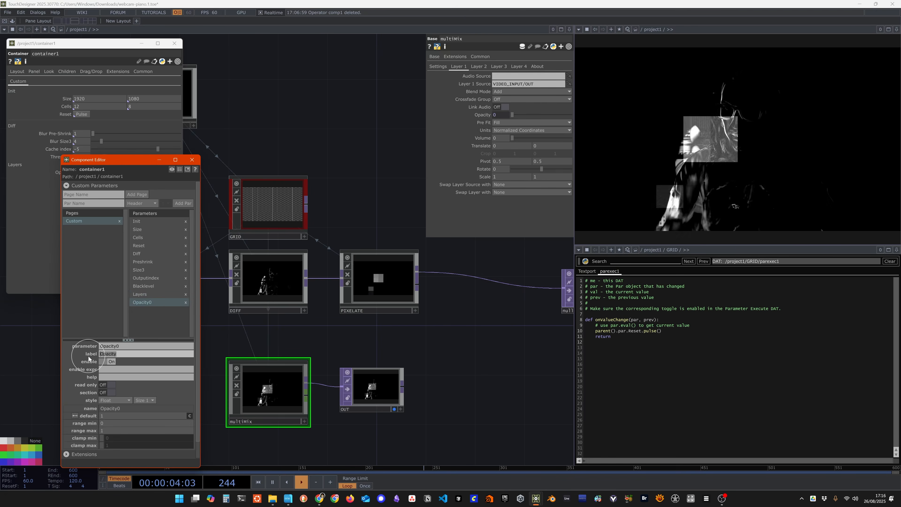
pyautogui.write('o')
pyautogui.press('Return')
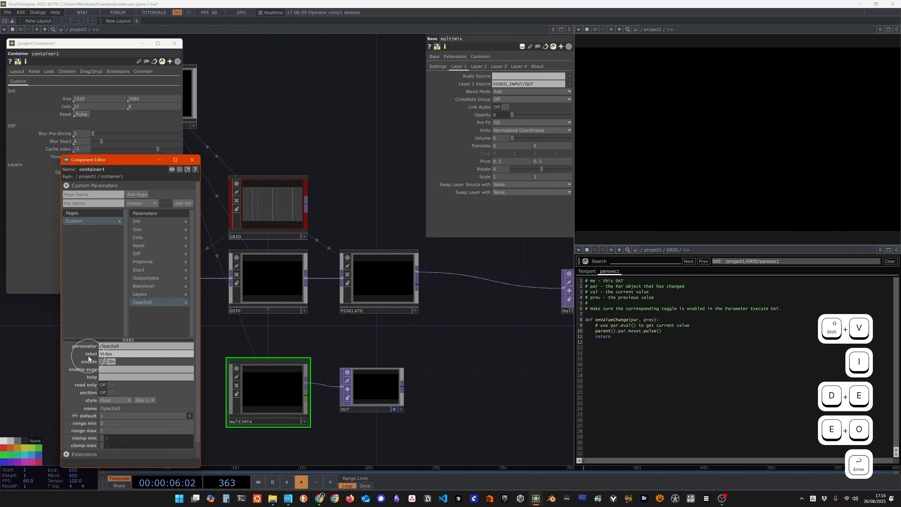
# Turn on the section option for container1's Layers header.
pyautogui.moveTo(117, 160); pyautogui.dragTo(316, 117)
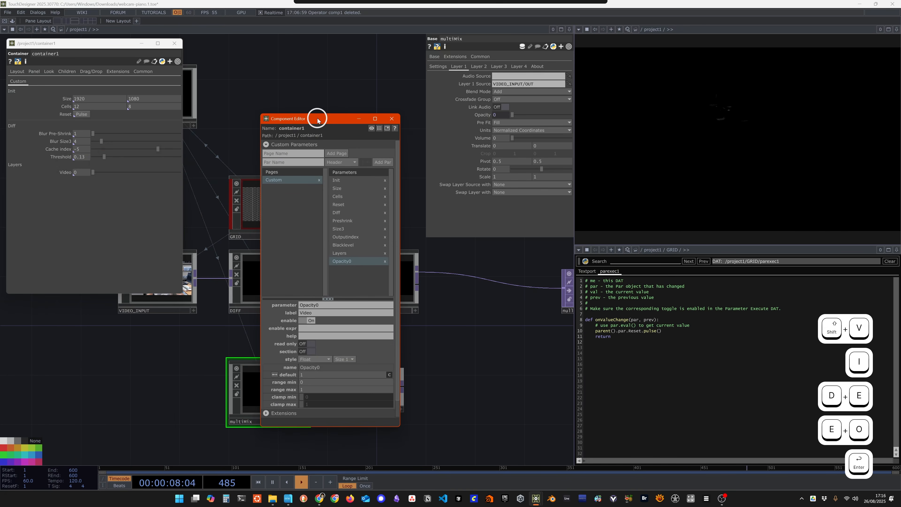
pyautogui.click(348, 257)
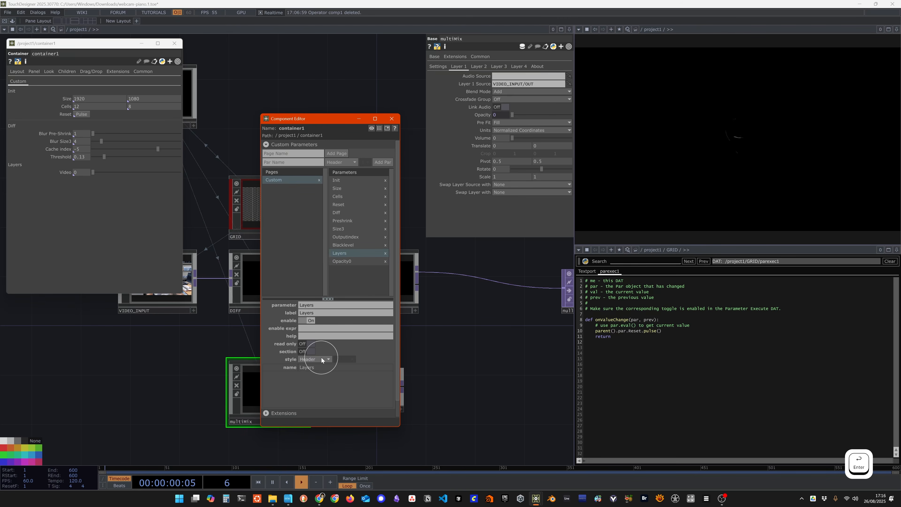
pyautogui.click(310, 352)
pyautogui.click(343, 261)
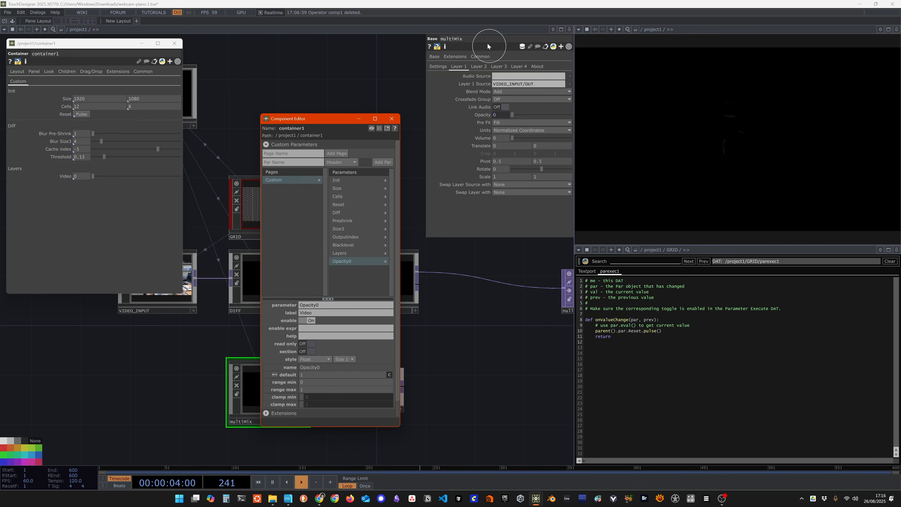
# Add multiMix's Layer 2 Opacity to container1 below the Video parameter, bound as master.
pyautogui.click(477, 67)
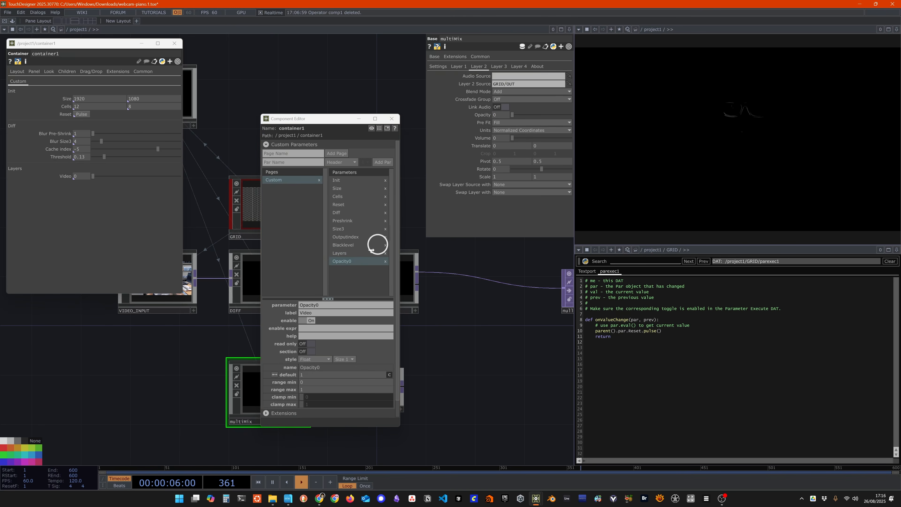
pyautogui.moveTo(347, 280); pyautogui.dragTo(355, 282)
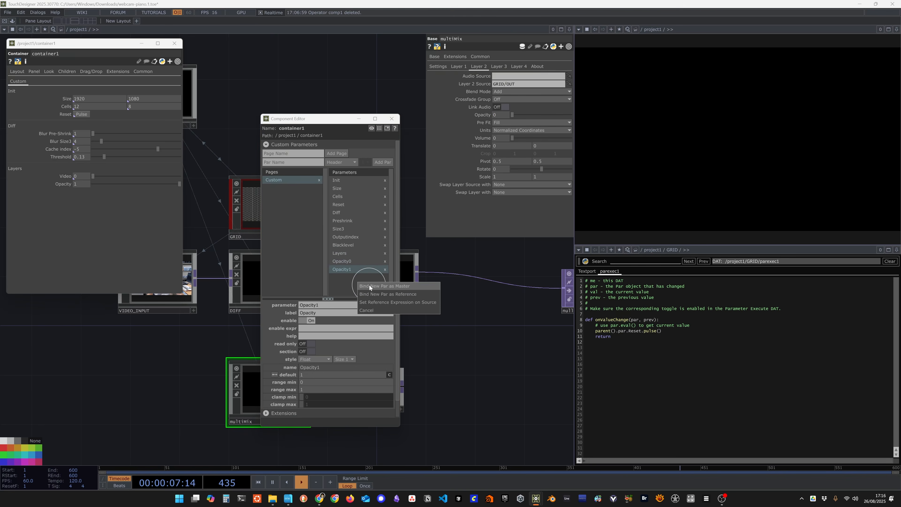
pyautogui.click(368, 286)
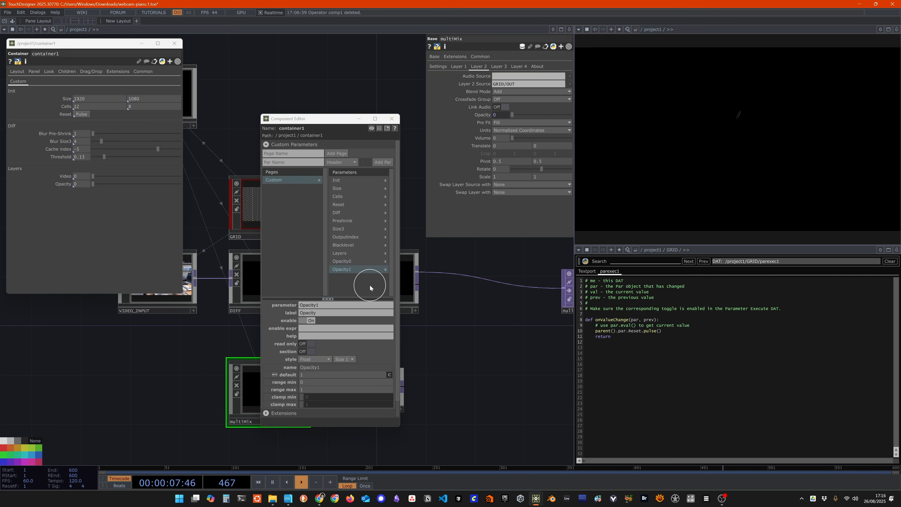
# Label container1's Opacity1 parameter Grid.
pyautogui.click(334, 313)
pyautogui.write('GRID')
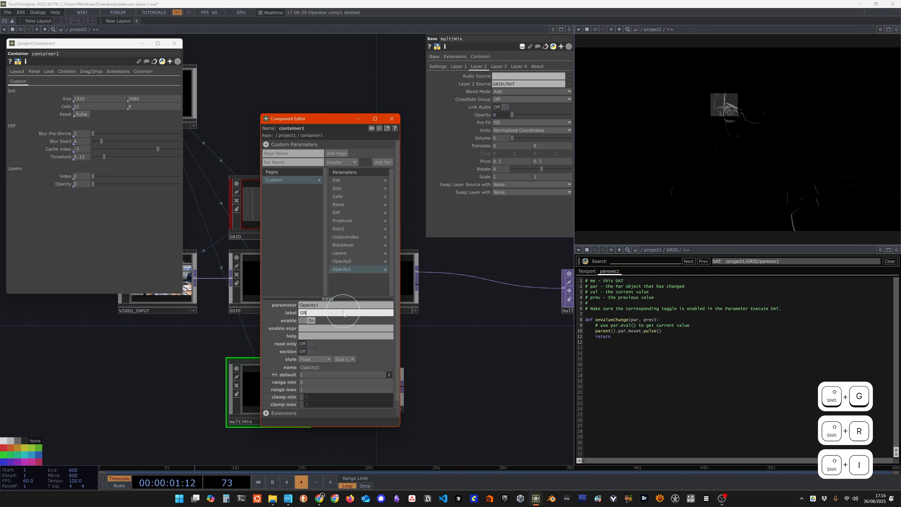
pyautogui.press('Return')
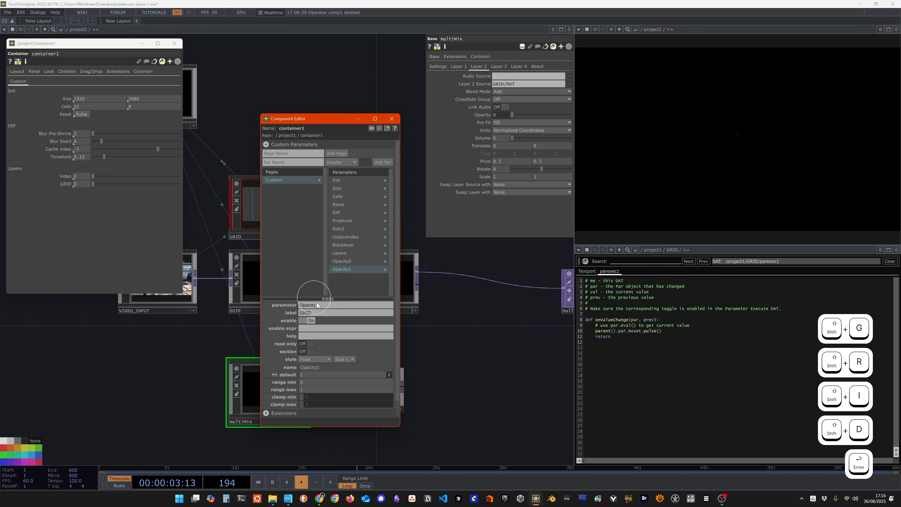
pyautogui.write('Grid')
pyautogui.press('Return')
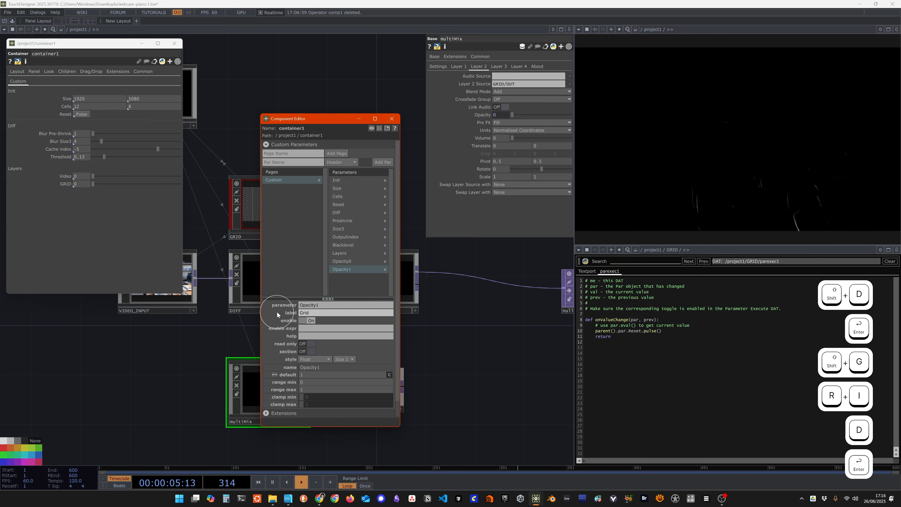
# Add multiMix's Layer 3 Opacity to container1 below the Grid parameter, bound as master, and label it Diff.
pyautogui.click(526, 83)
pyautogui.click(500, 67)
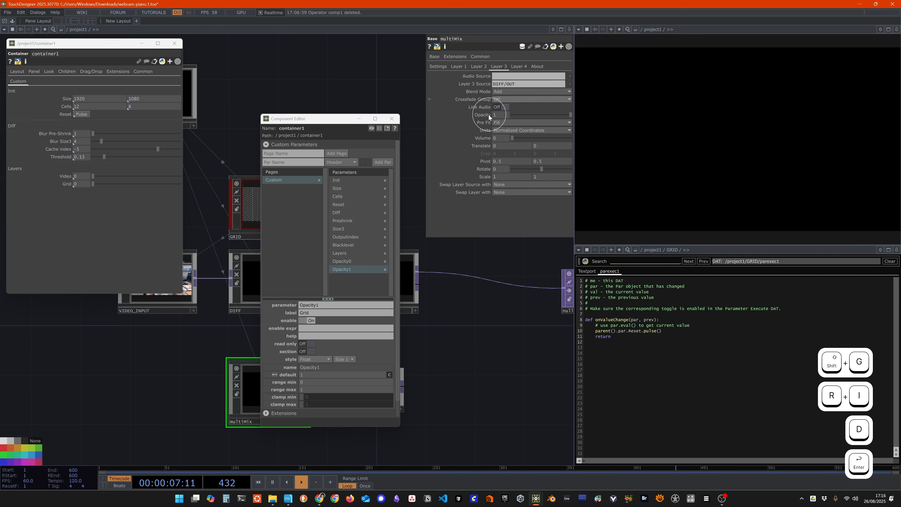
pyautogui.moveTo(364, 284); pyautogui.dragTo(369, 286)
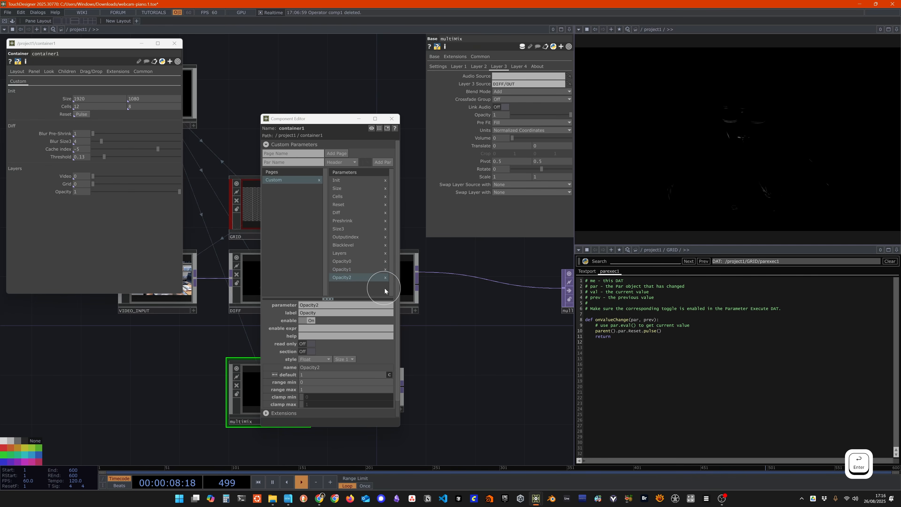
pyautogui.click(341, 314)
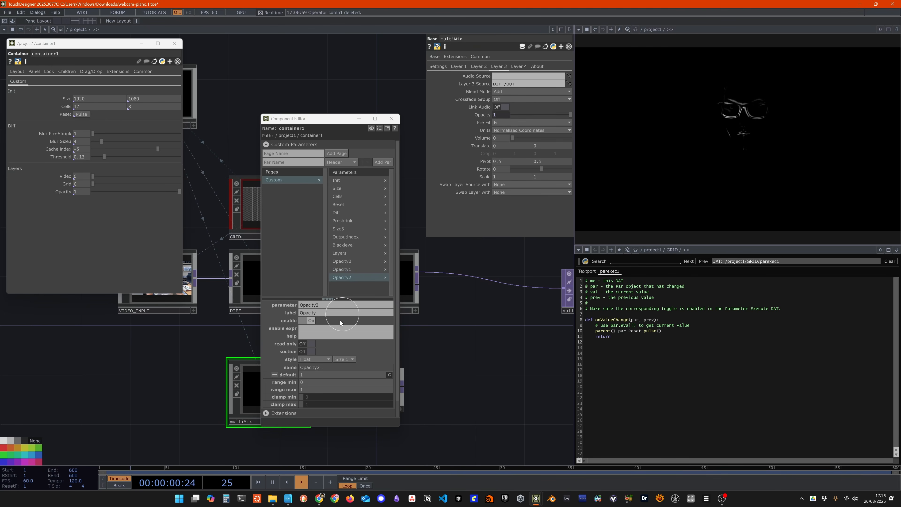
pyautogui.click(277, 309)
pyautogui.write('Diff')
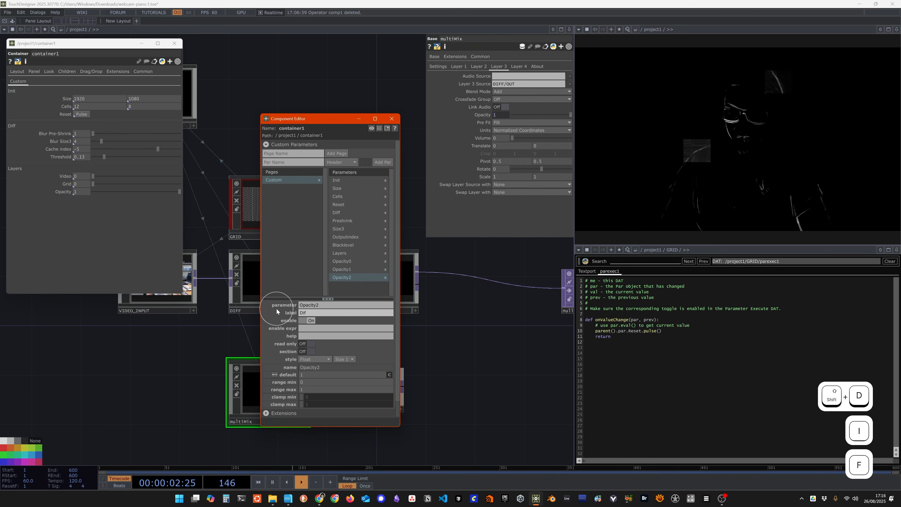
pyautogui.press('Return')
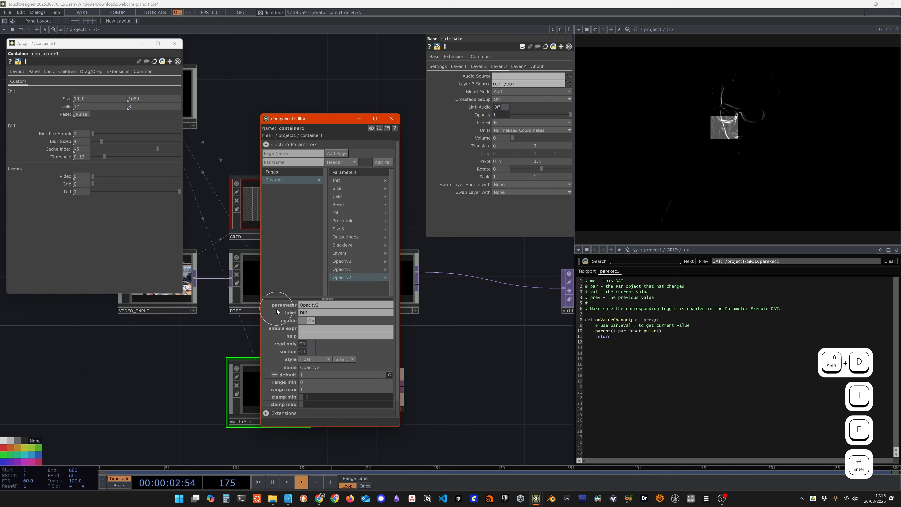
# Add multiMix's Layer 4 Opacity to container1 below the Diff parameter, bound as master, and label it Pixelated Diff.
pyautogui.click(518, 66)
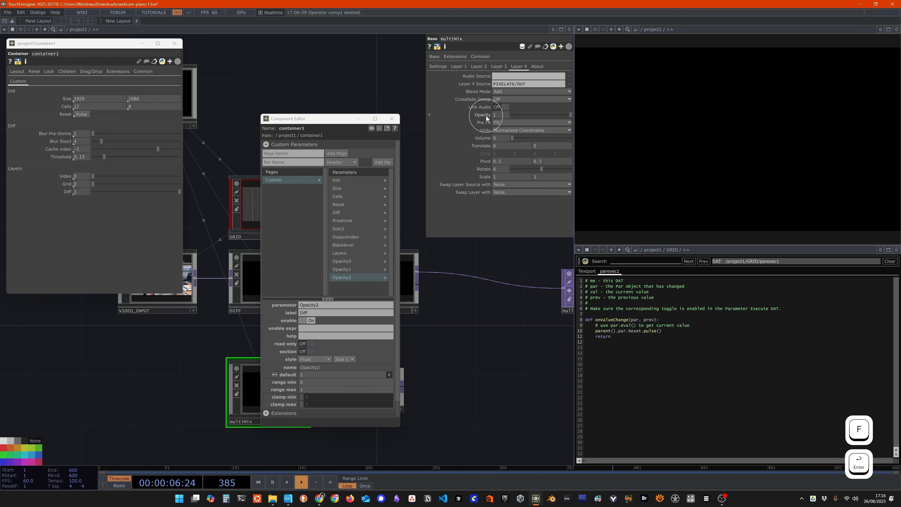
pyautogui.moveTo(374, 281); pyautogui.dragTo(361, 289)
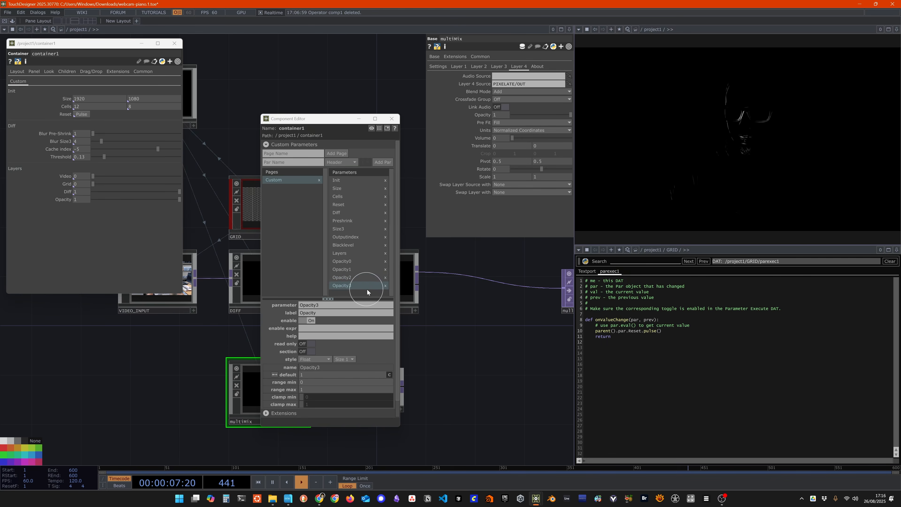
pyautogui.click(379, 292)
pyautogui.moveTo(328, 314); pyautogui.dragTo(289, 312)
pyautogui.write('Pixelated')
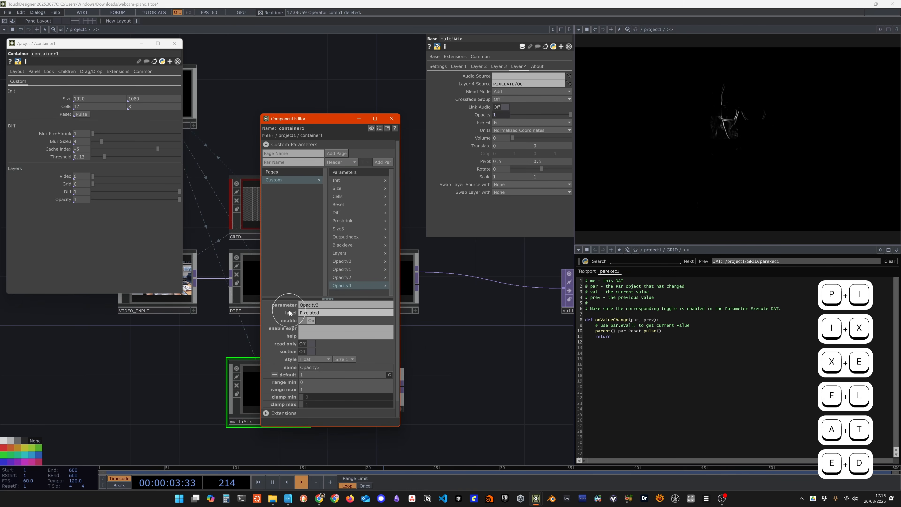
pyautogui.write(' Diff')
pyautogui.press('Return')
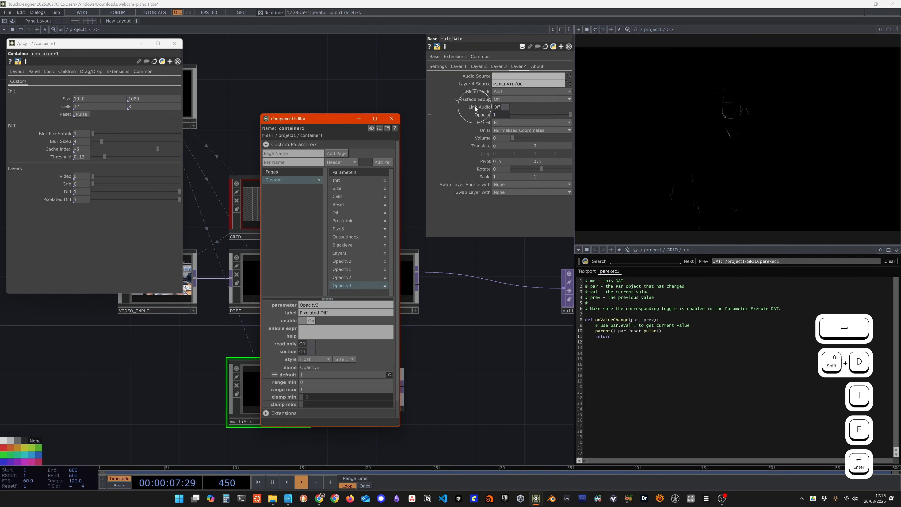
# Set the Blend Mode of multiMix's Layers 4, 3 and 2 to Screen.
pyautogui.click(525, 91)
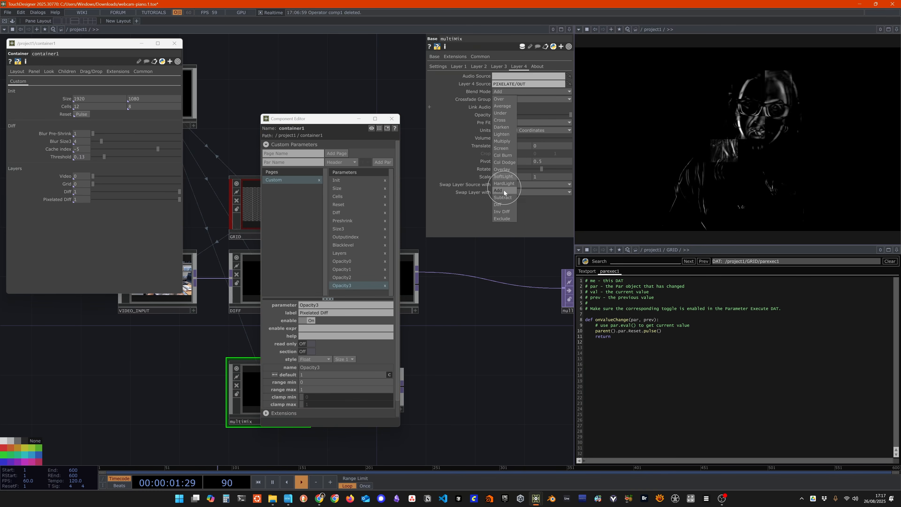
pyautogui.click(505, 147)
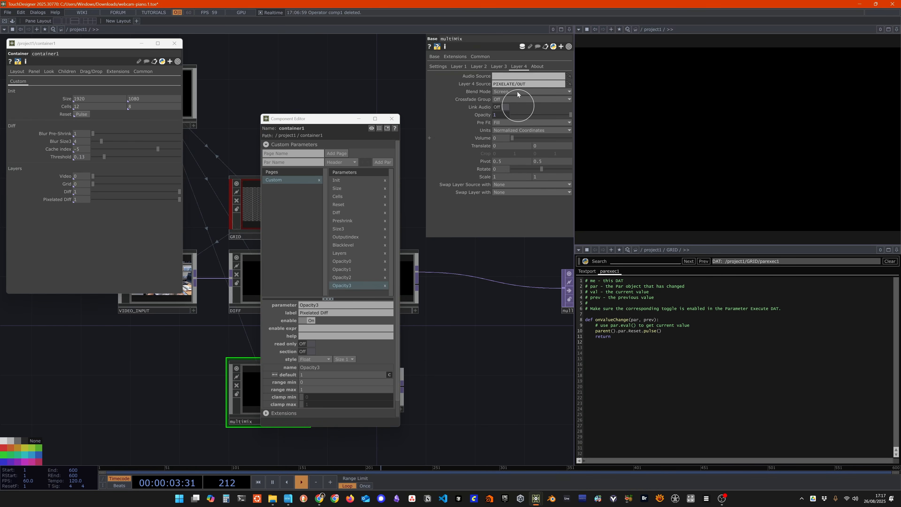
pyautogui.click(500, 66)
pyautogui.click(511, 91)
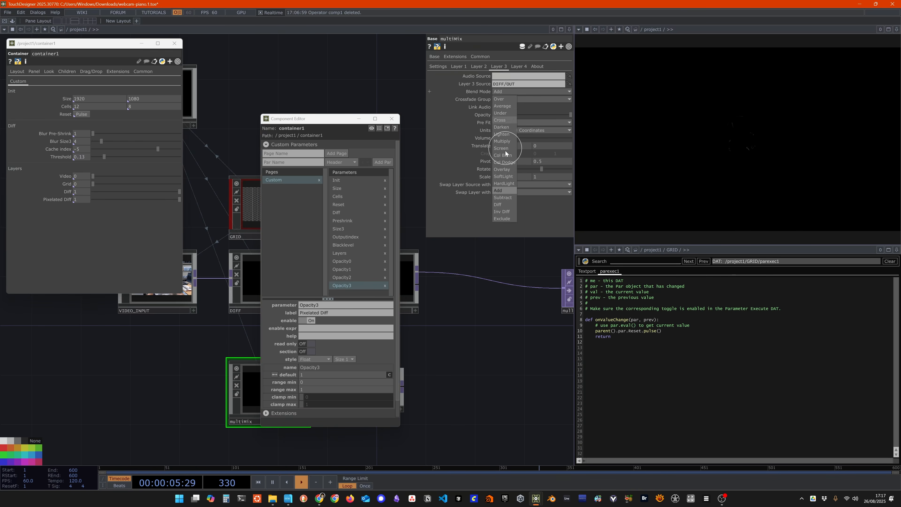
pyautogui.click(507, 148)
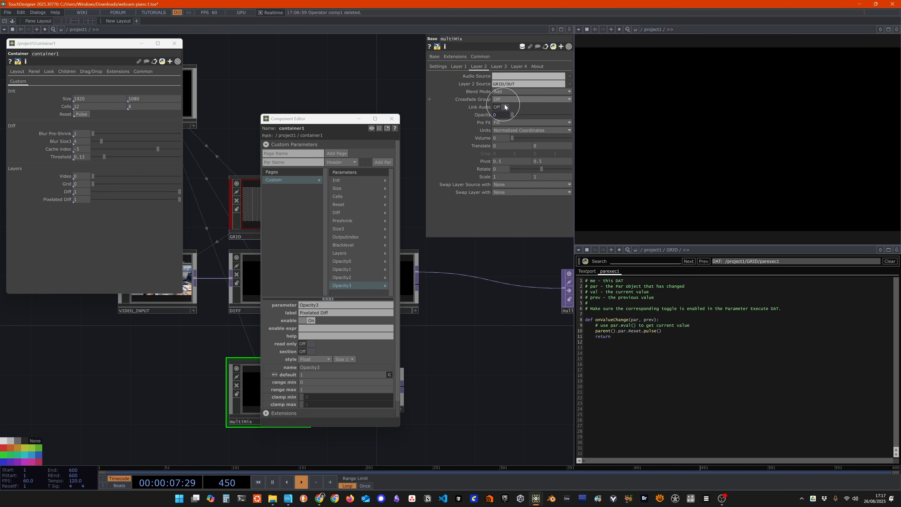
pyautogui.click(509, 92)
pyautogui.click(507, 149)
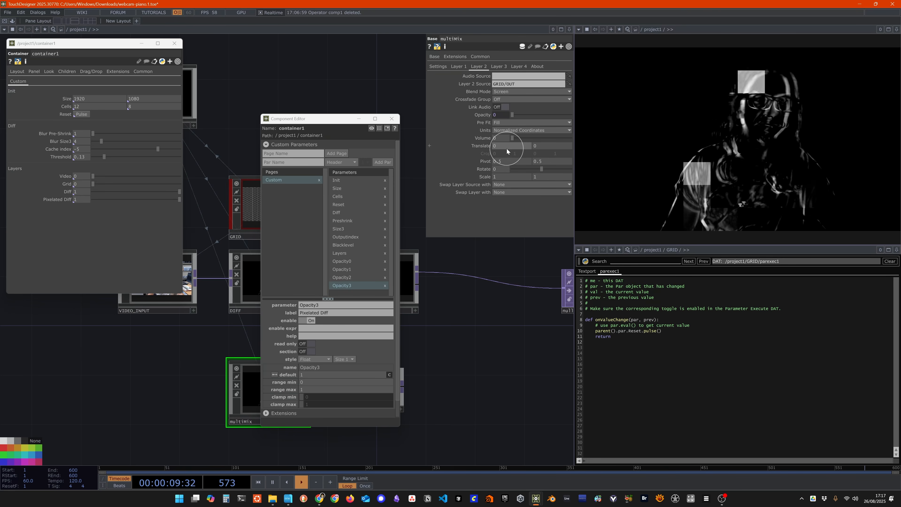
# Close the Component Editor and, in container1's Layers section, set Diff to 0 and Grid to about 0.66, closing the floating parameters.
pyautogui.click(391, 119)
pyautogui.moveTo(124, 56); pyautogui.dragTo(332, 58)
pyautogui.moveTo(401, 206); pyautogui.dragTo(373, 199)
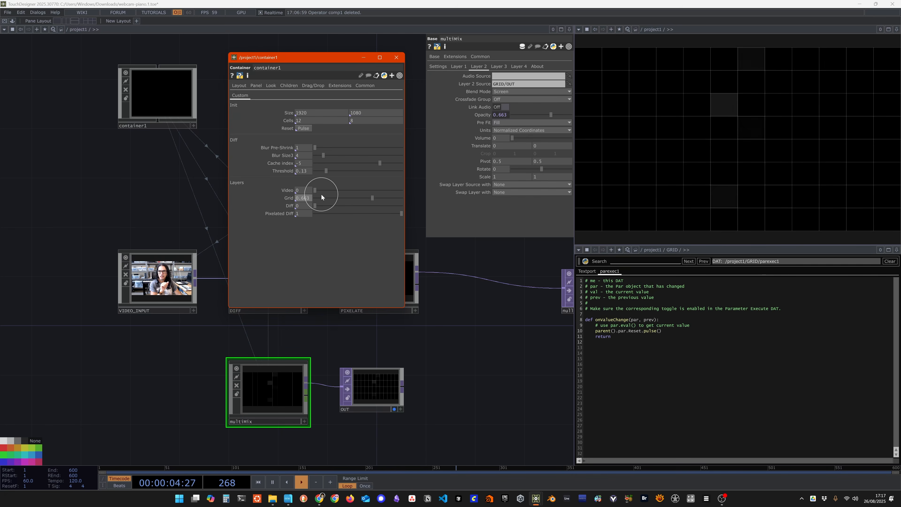
pyautogui.click(397, 58)
# Go inside container1 and place a Parameter COMP in its empty network.
pyautogui.moveTo(307, 153); pyautogui.dragTo(198, 162)
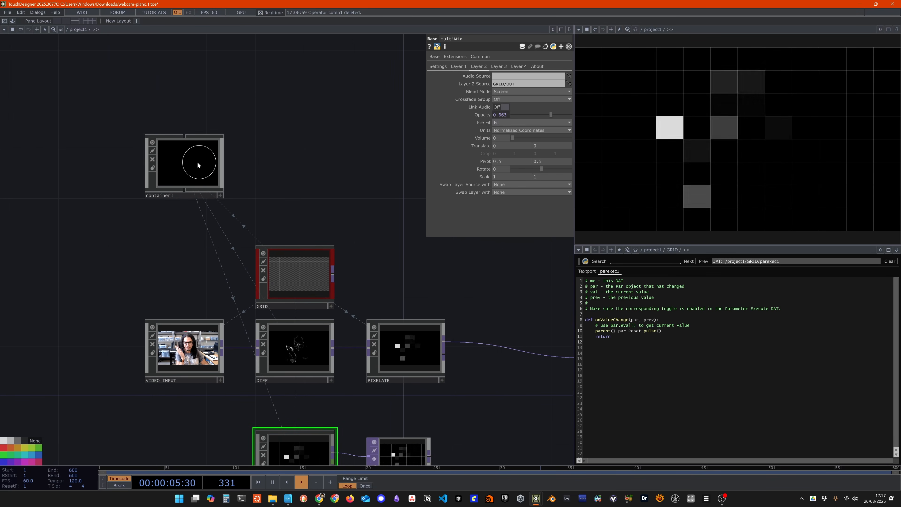
pyautogui.doubleClick(197, 161)
pyautogui.press('Tab')
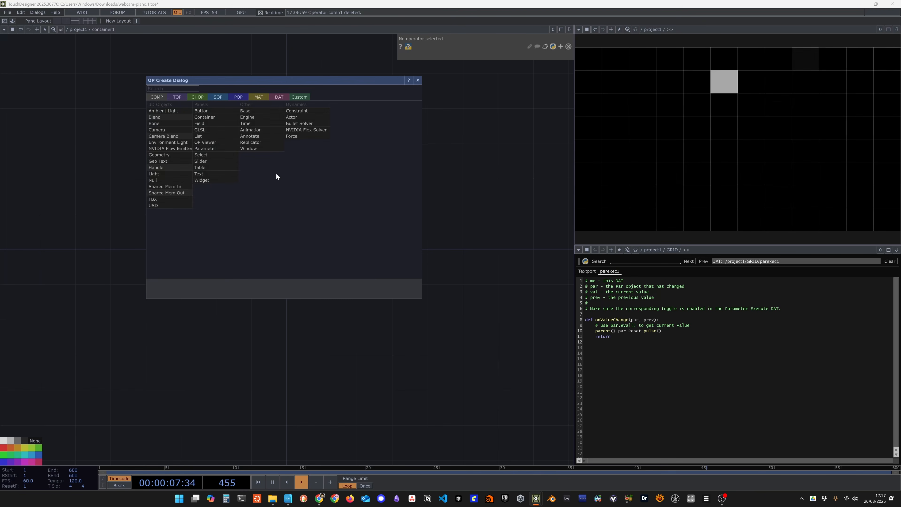
pyautogui.click(175, 88)
pyautogui.write('p')
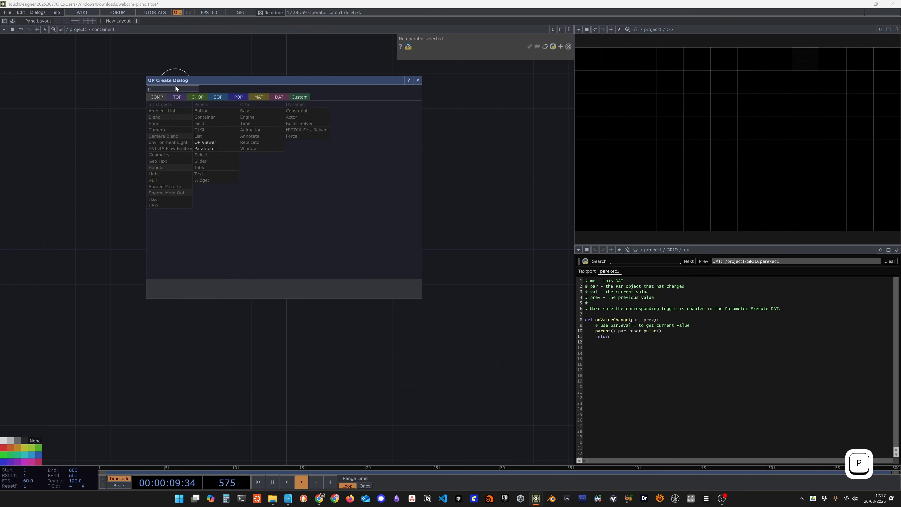
pyautogui.write('aram')
pyautogui.click(159, 93)
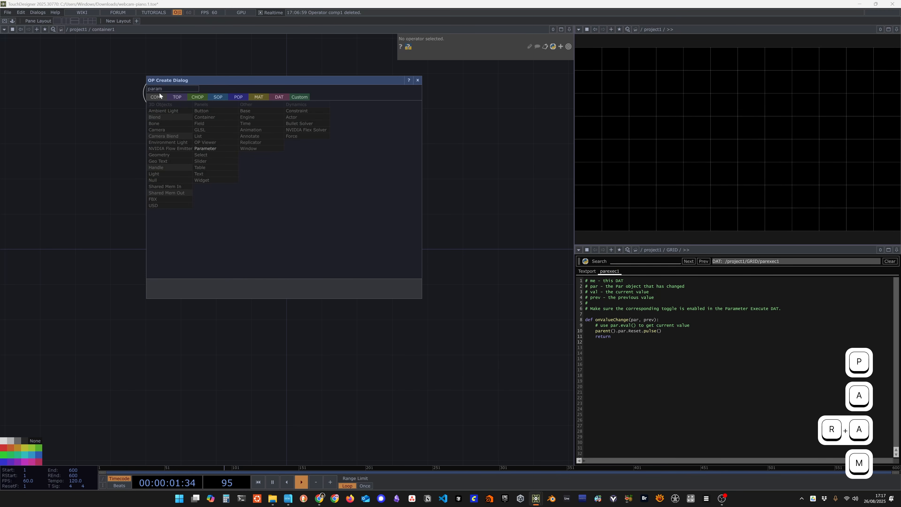
pyautogui.click(214, 148)
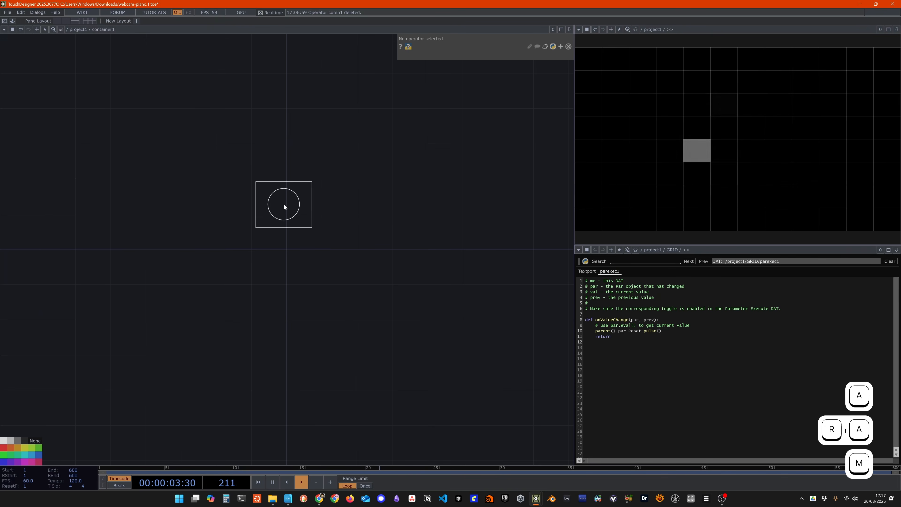
pyautogui.click(284, 204)
# Set both Horizontal Mode and Vertical Mode of parameter1 to Fill, and return to the project1 network.
pyautogui.click(448, 130)
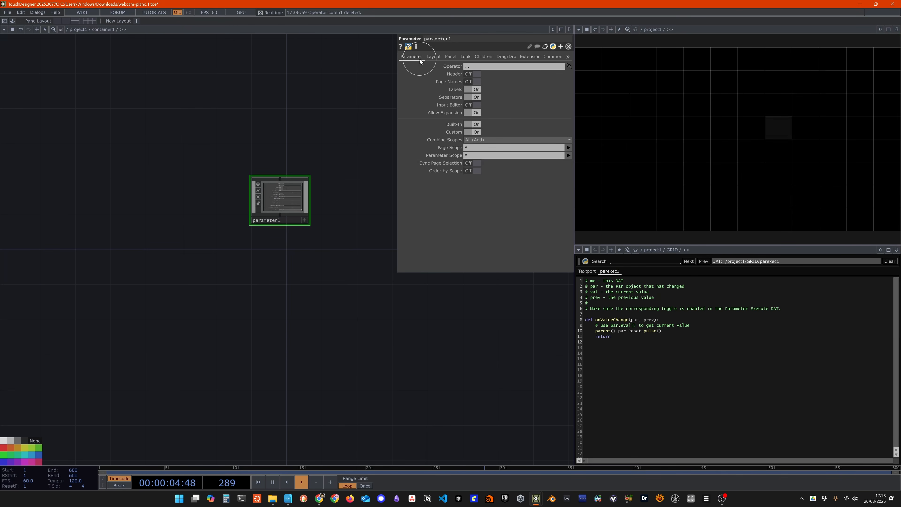
pyautogui.click(434, 58)
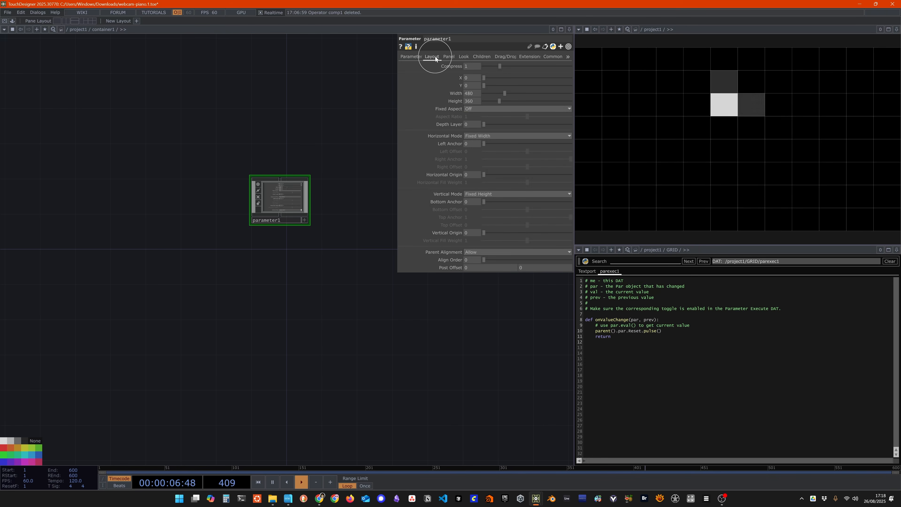
pyautogui.click(481, 96)
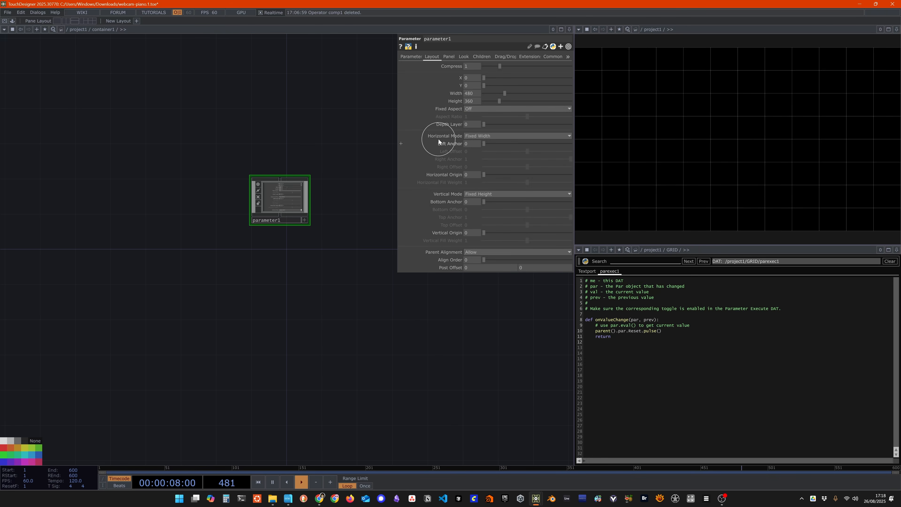
pyautogui.click(475, 151)
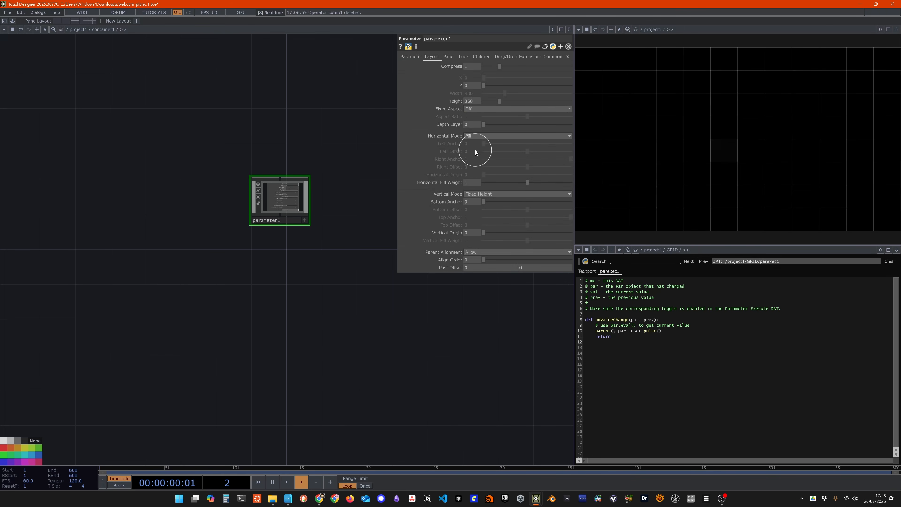
pyautogui.click(477, 194)
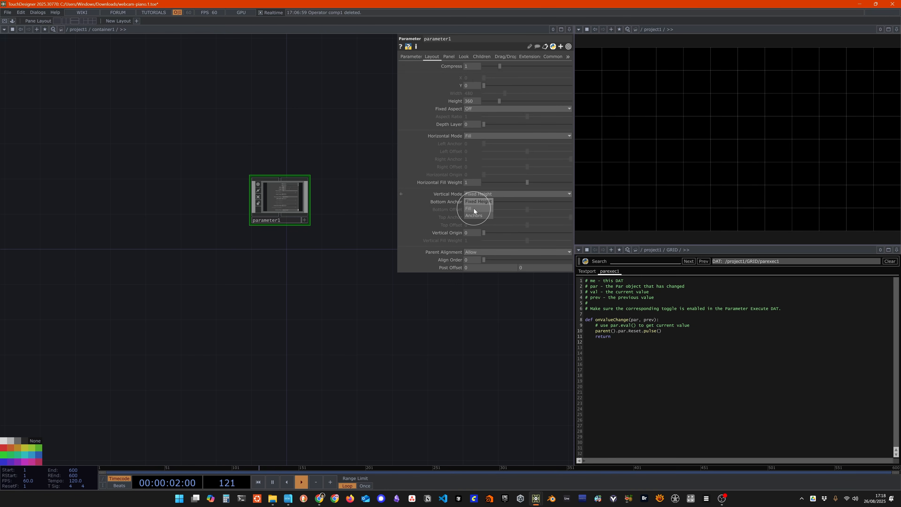
pyautogui.click(474, 209)
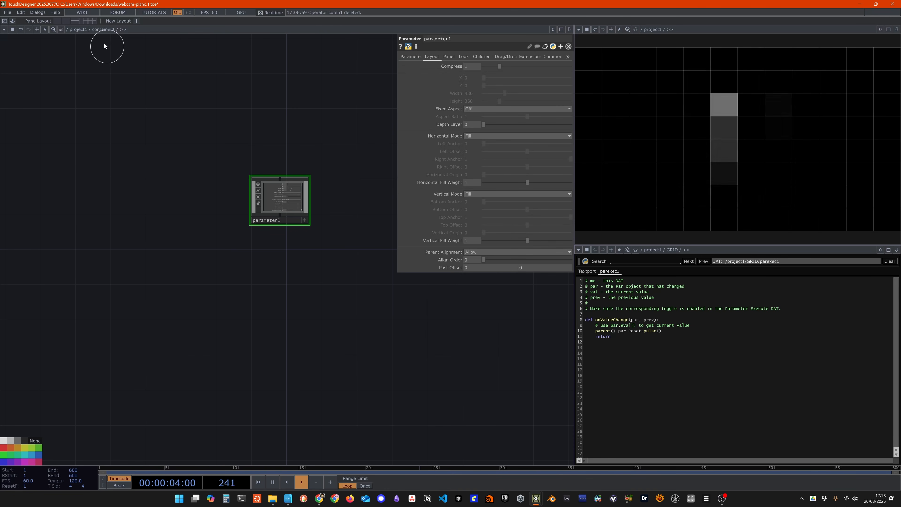
pyautogui.press('u')
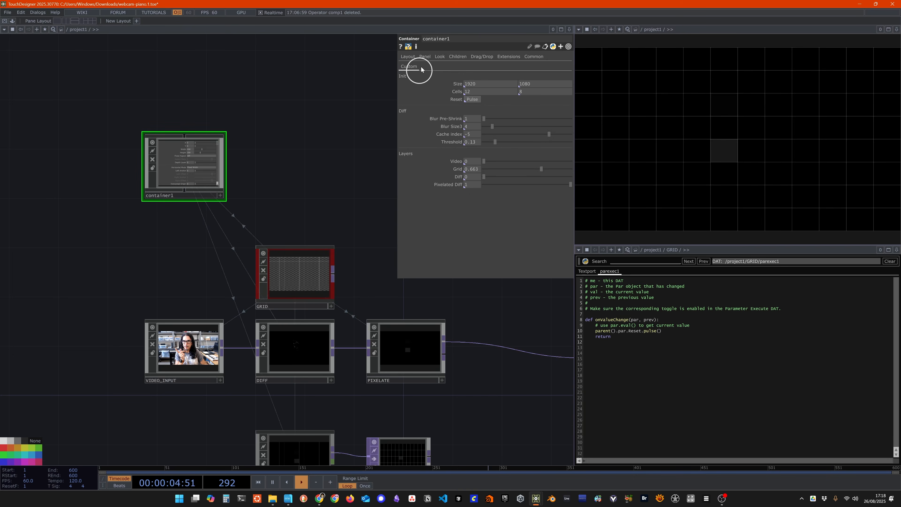
# Try a narrower layout width for container1 and set it back to 400.
pyautogui.click(409, 56)
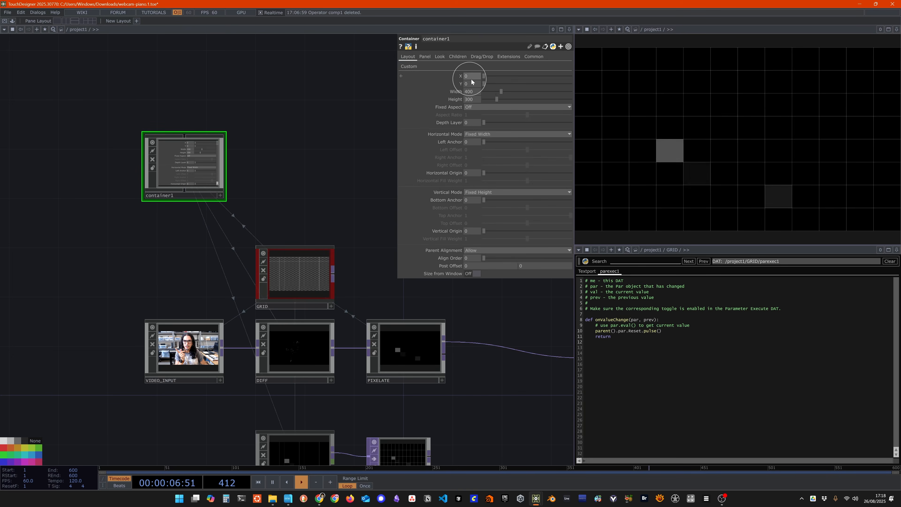
pyautogui.moveTo(500, 92)
pyautogui.mouseDown()
pyautogui.moveTo(528, 93)
pyautogui.moveTo(485, 95)
pyautogui.mouseUp()
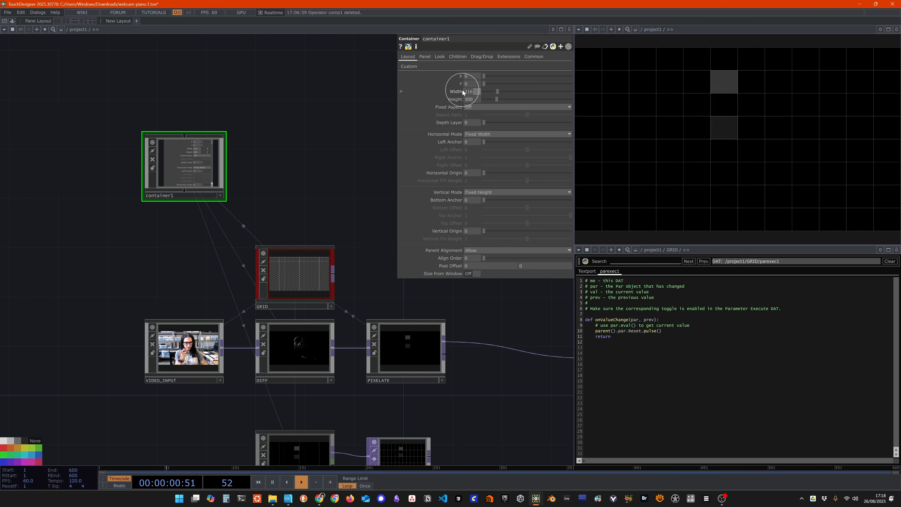
pyautogui.write('400')
pyautogui.press('Return')
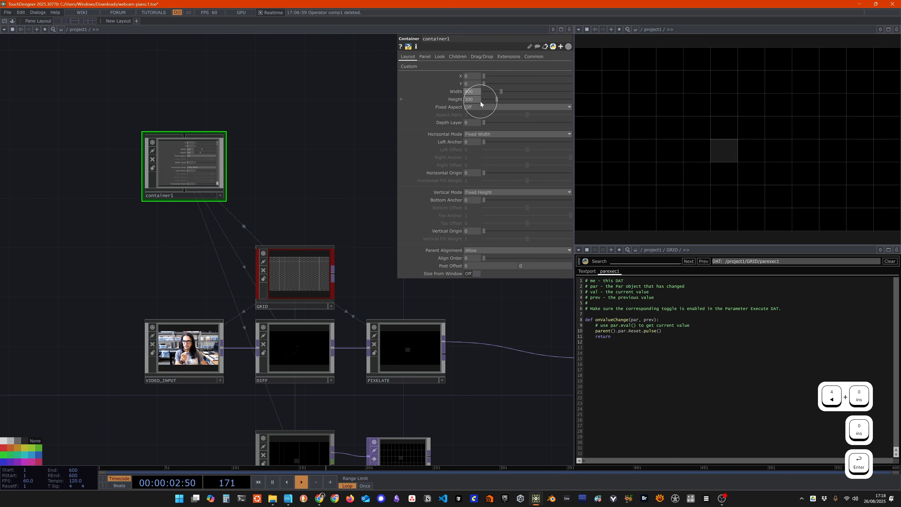
# Bind container1's layout Height to the Size2 parameter of GRID.
pyautogui.click(322, 280)
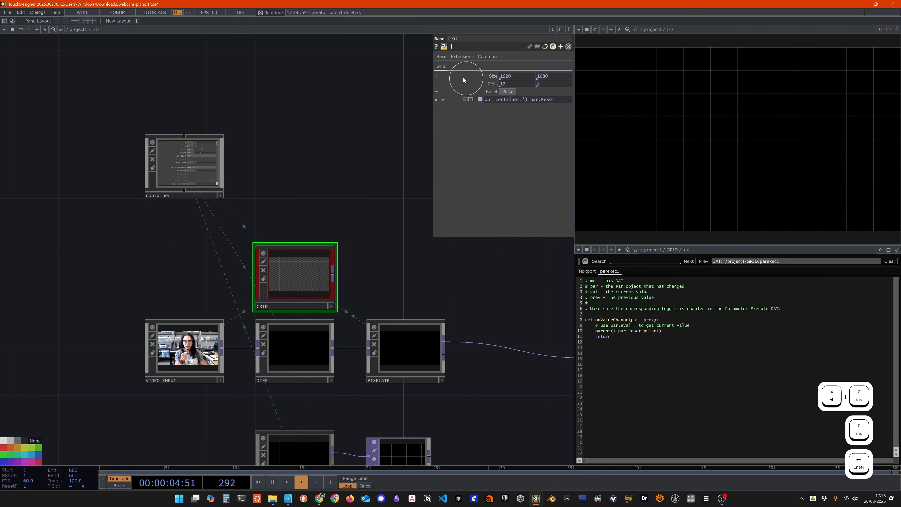
pyautogui.click(437, 76)
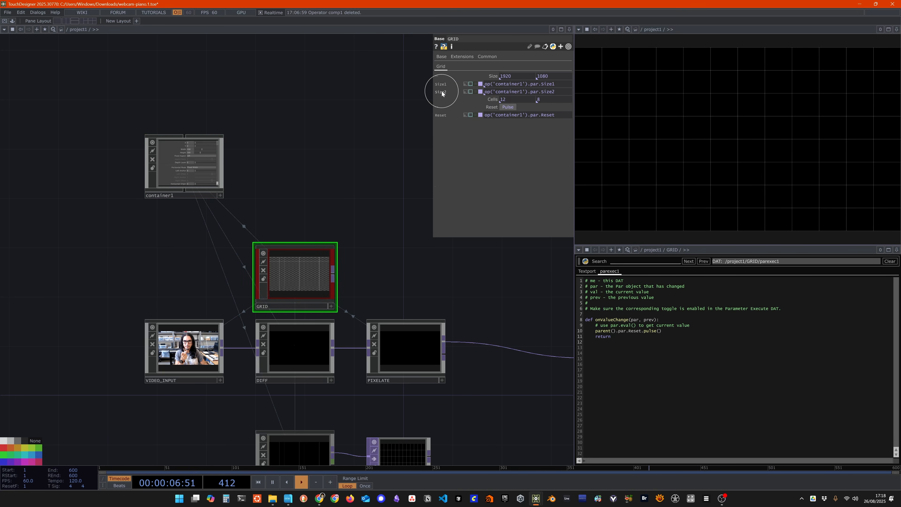
pyautogui.rightClick(450, 101)
pyautogui.click(462, 57)
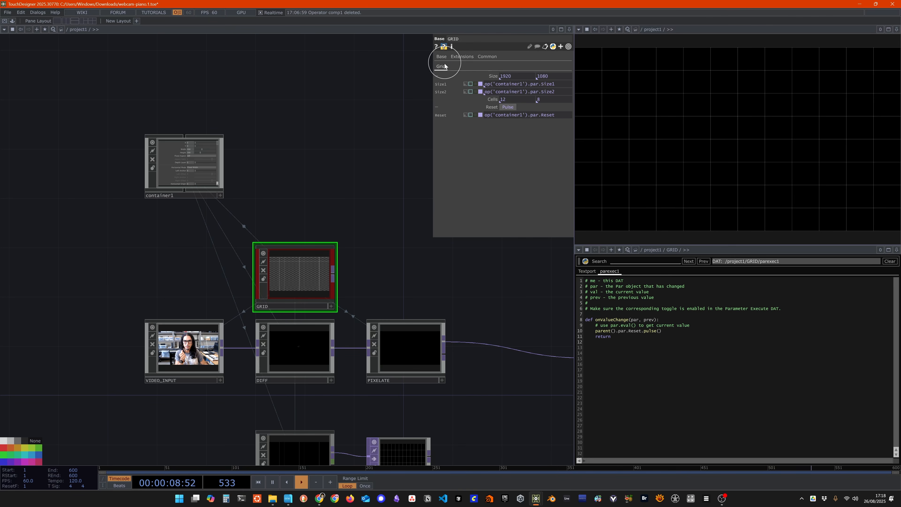
pyautogui.click(187, 164)
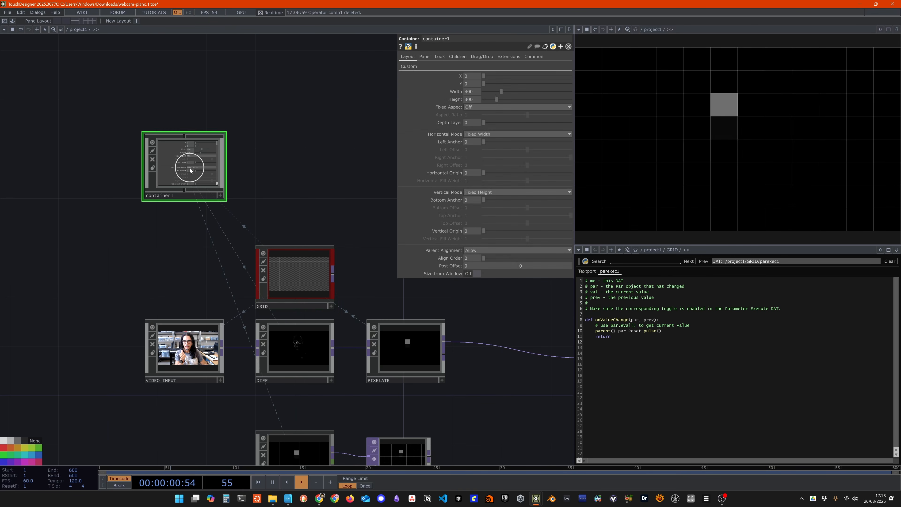
pyautogui.rightClick(456, 102)
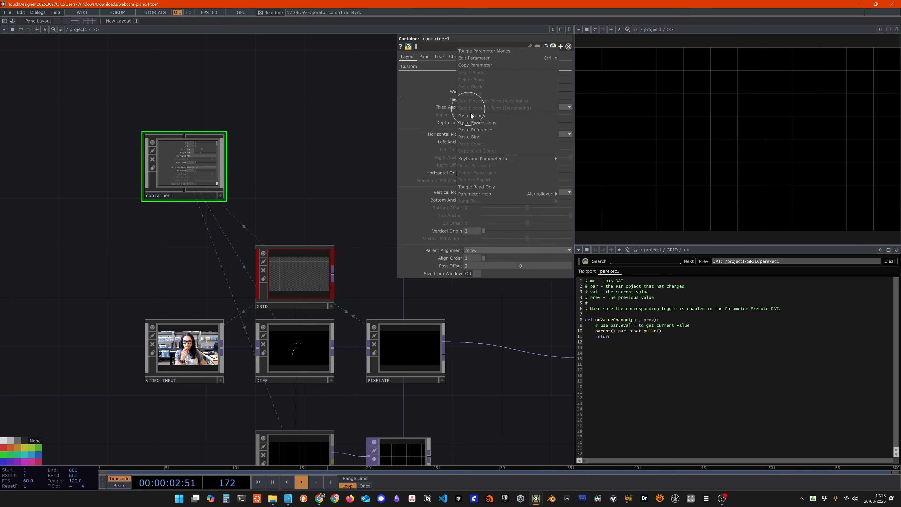
pyautogui.click(478, 137)
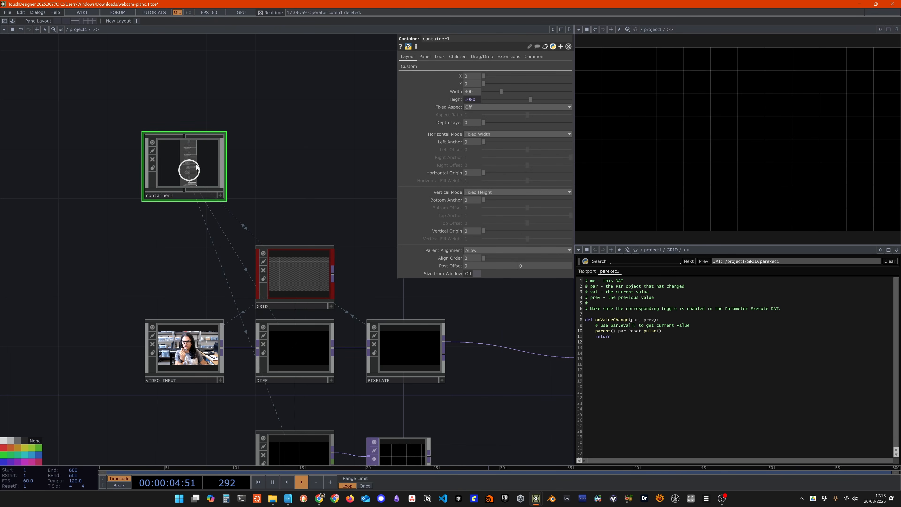
# Try a wider layout width of 570 for container1 and set it back to 400.
pyautogui.scroll(3, 201, 160)
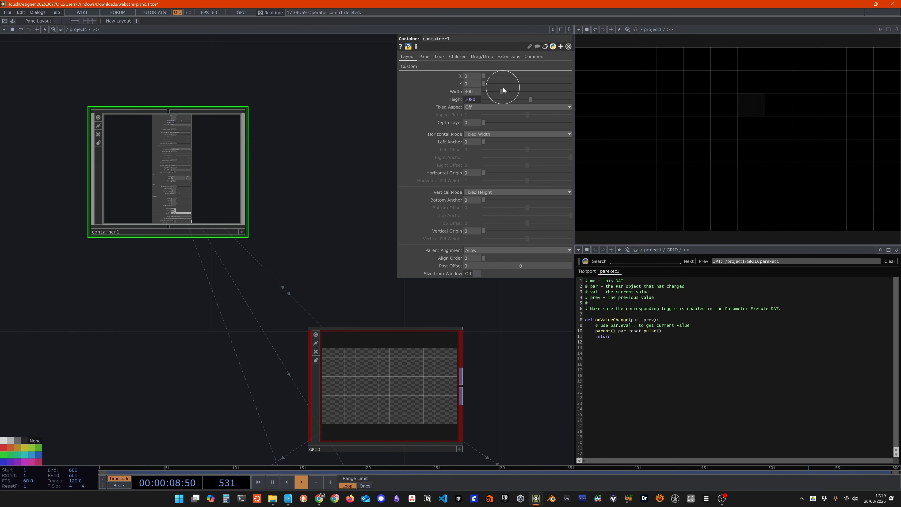
pyautogui.moveTo(502, 91)
pyautogui.mouseDown()
pyautogui.moveTo(496, 97)
pyautogui.moveTo(517, 95)
pyautogui.moveTo(508, 101)
pyautogui.mouseUp()
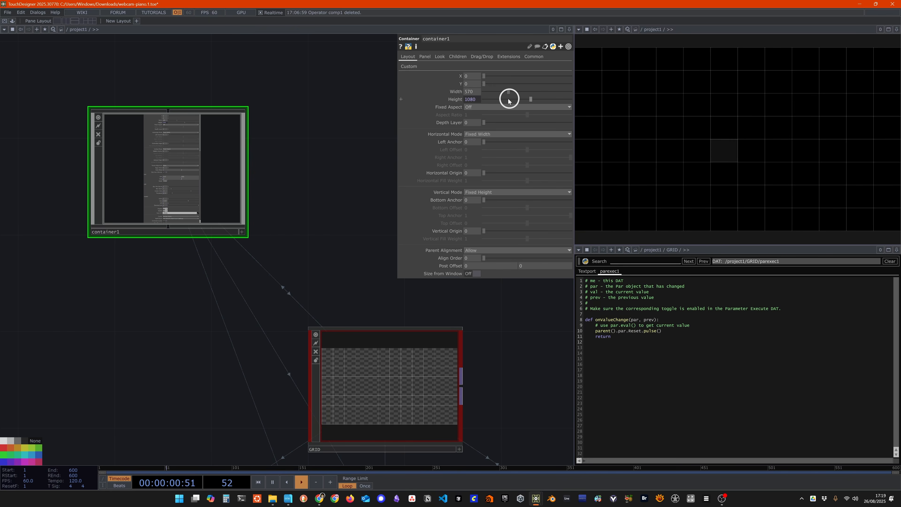
pyautogui.write('400')
pyautogui.press('Return')
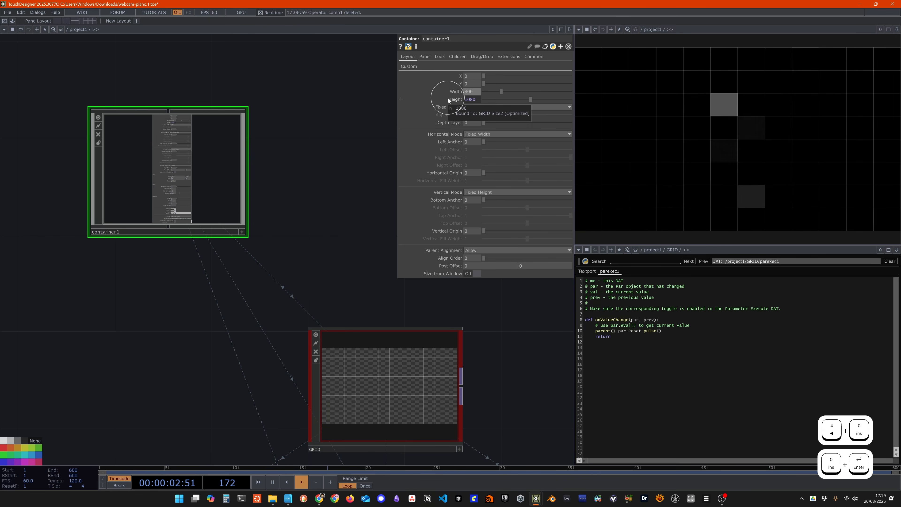
# Go inside container1 to check parameter1's panel and layout settings, and return to the project1 network.
pyautogui.doubleClick(201, 157)
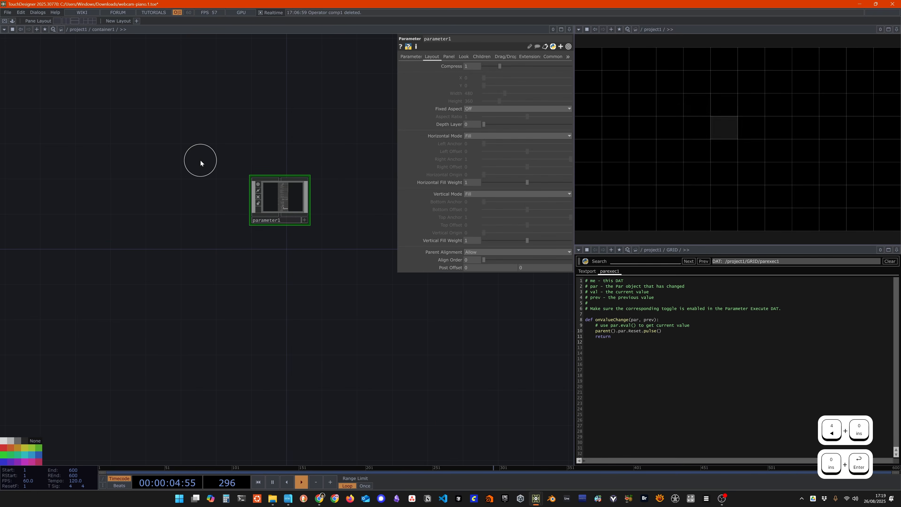
pyautogui.click(296, 192)
pyautogui.scroll(4, 285, 197)
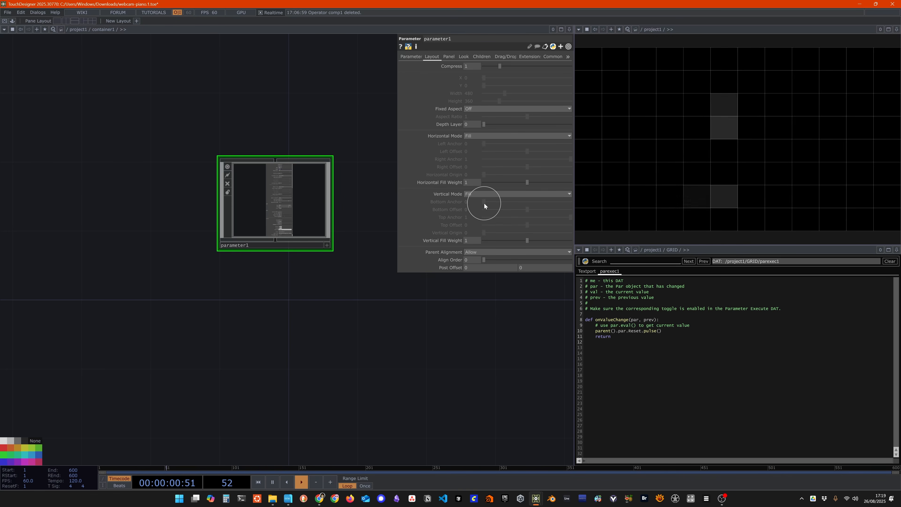
pyautogui.press('u')
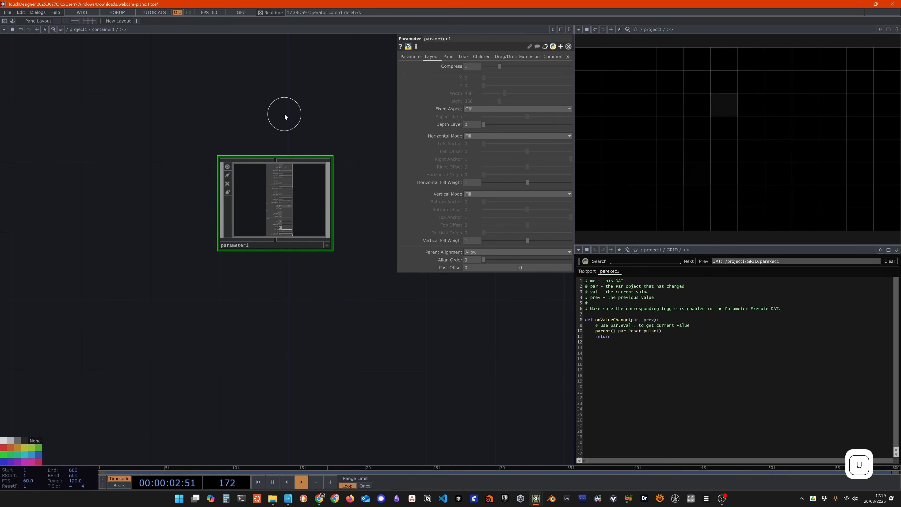
# Add a second Container COMP beside container1 in the project1 network.
pyautogui.scroll(-3, 297, 241)
pyautogui.moveTo(303, 243); pyautogui.dragTo(257, 239)
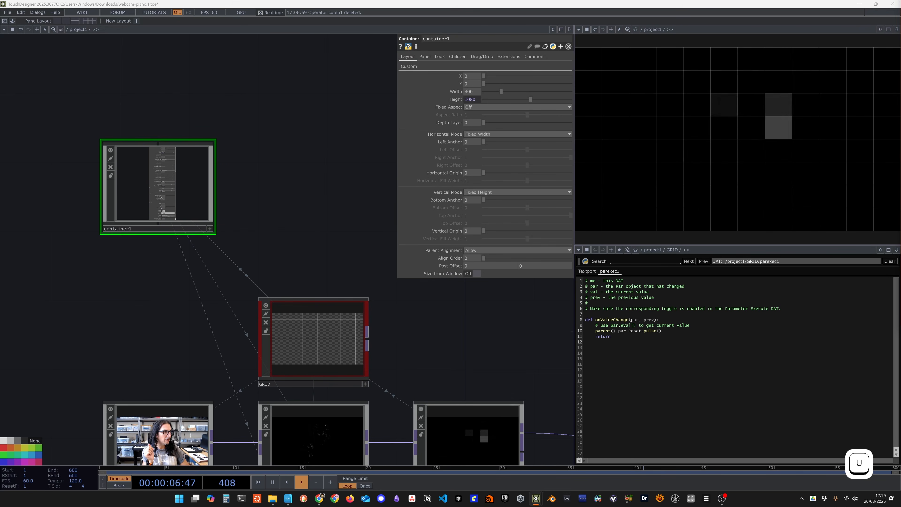
pyautogui.moveTo(256, 184); pyautogui.dragTo(228, 175)
pyautogui.scroll(-3, 227, 175)
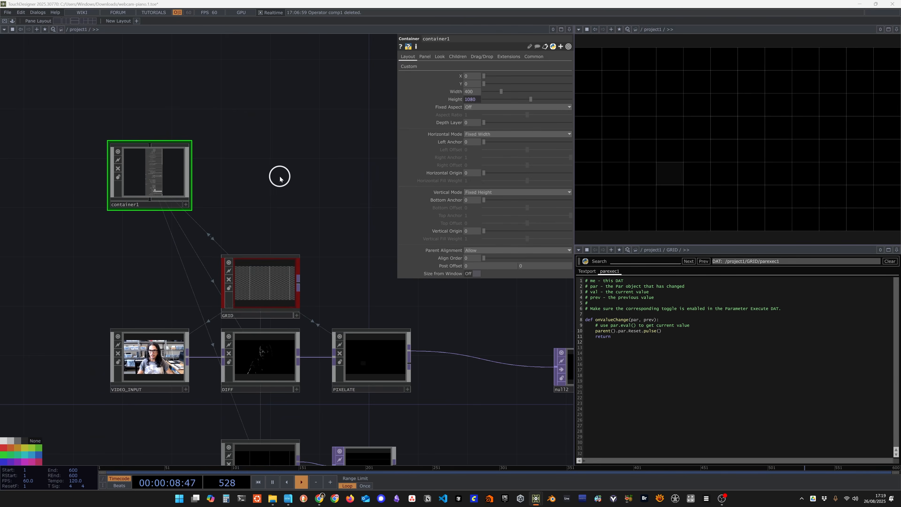
pyautogui.press('Tab')
pyautogui.write('con')
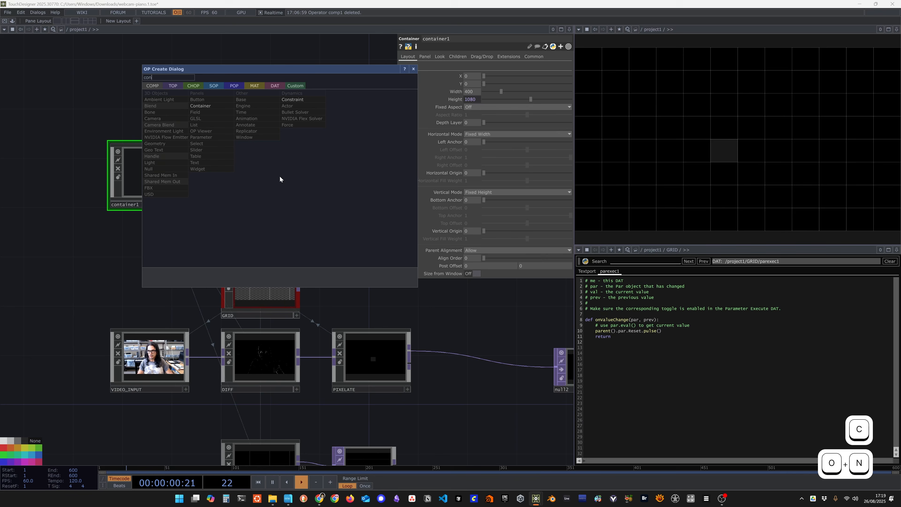
pyautogui.click(214, 105)
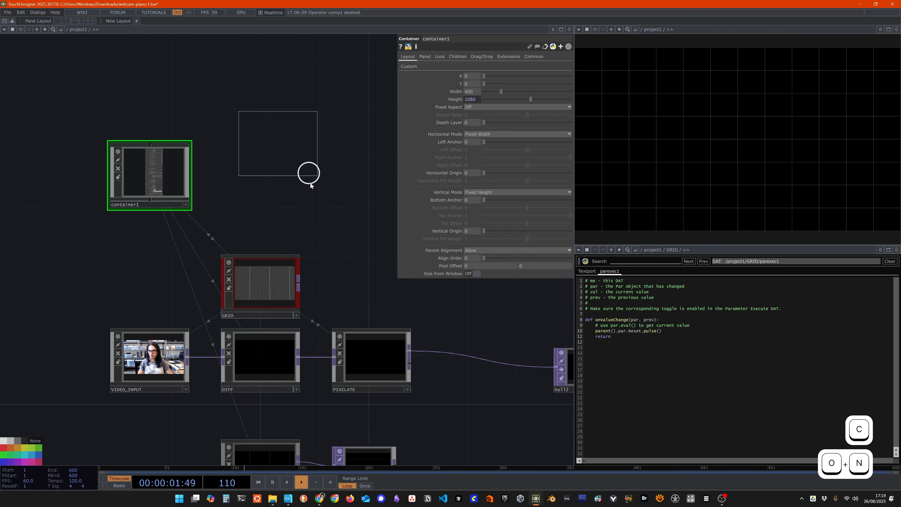
pyautogui.click(275, 167)
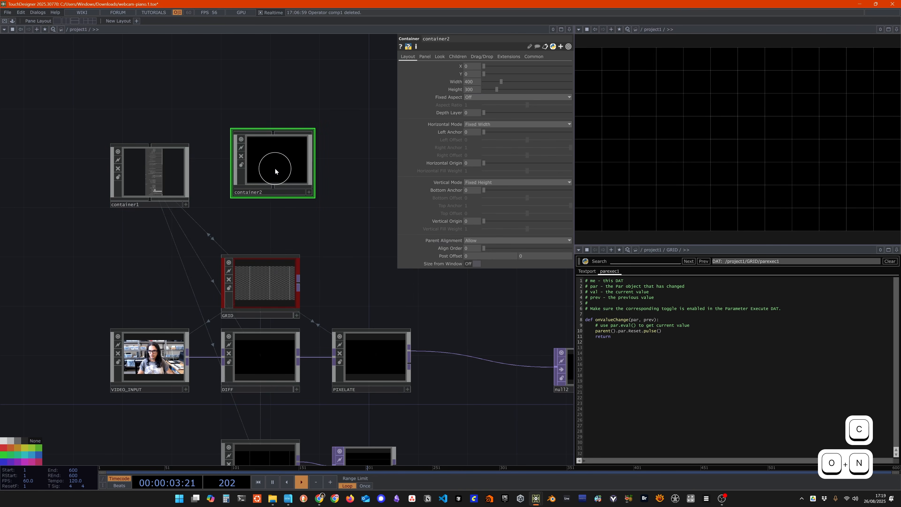
# Set container2's Background TOP to OUT.
pyautogui.click(427, 56)
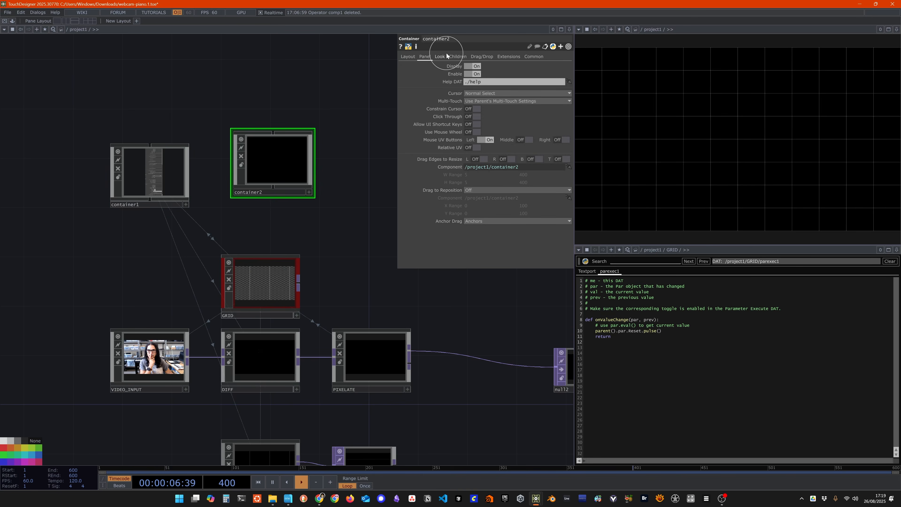
pyautogui.click(446, 56)
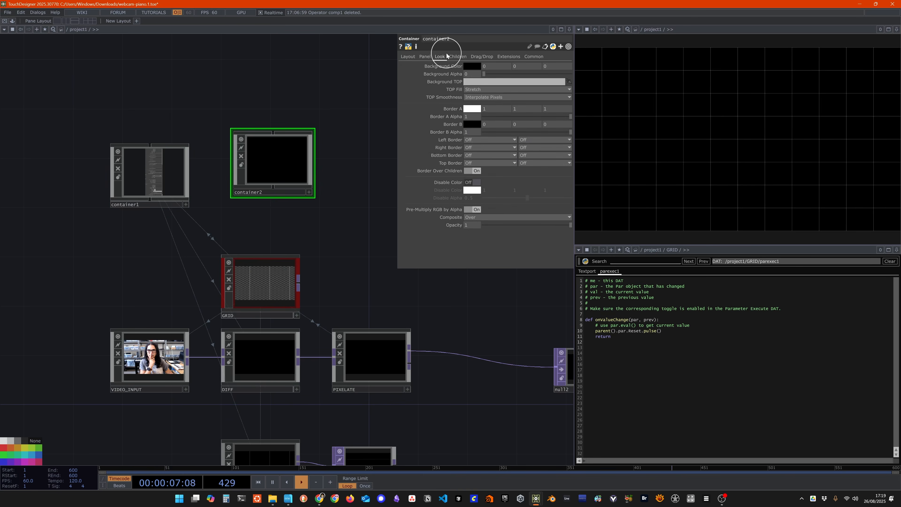
pyautogui.click(473, 81)
pyautogui.write('OUT')
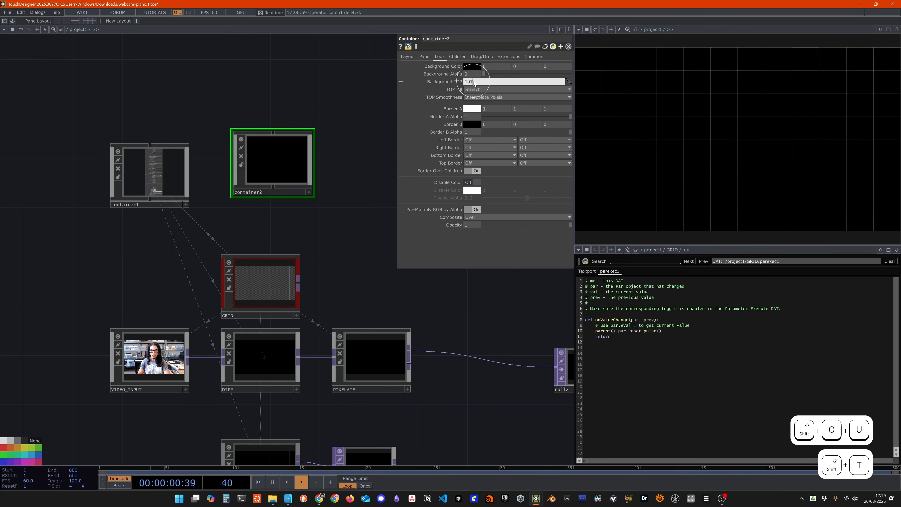
pyautogui.press('Return')
# Set Diff to 1 in the Layers section of container1's custom parameters.
pyautogui.moveTo(448, 416)
pyautogui.mouseDown()
pyautogui.moveTo(355, 237)
pyautogui.moveTo(309, 198)
pyautogui.moveTo(453, 419)
pyautogui.mouseUp()
pyautogui.moveTo(372, 256); pyautogui.dragTo(358, 201)
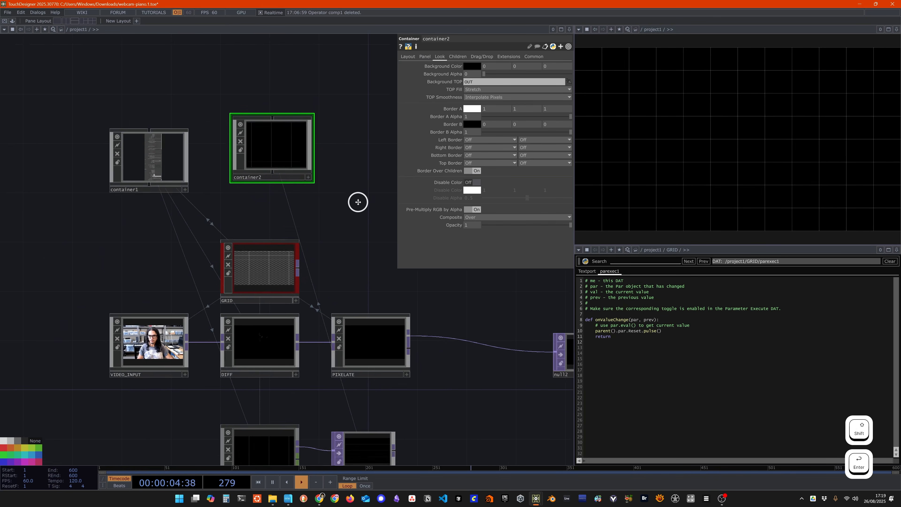
pyautogui.click(150, 133)
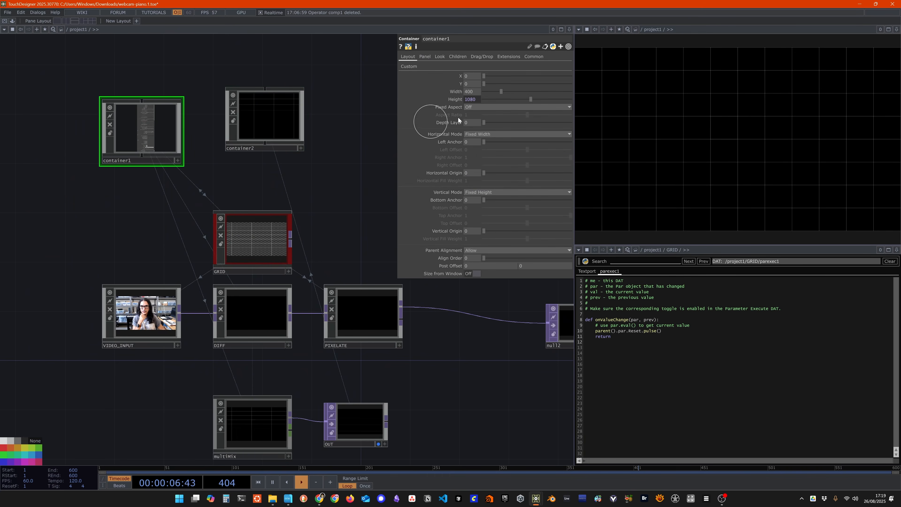
pyautogui.click(409, 66)
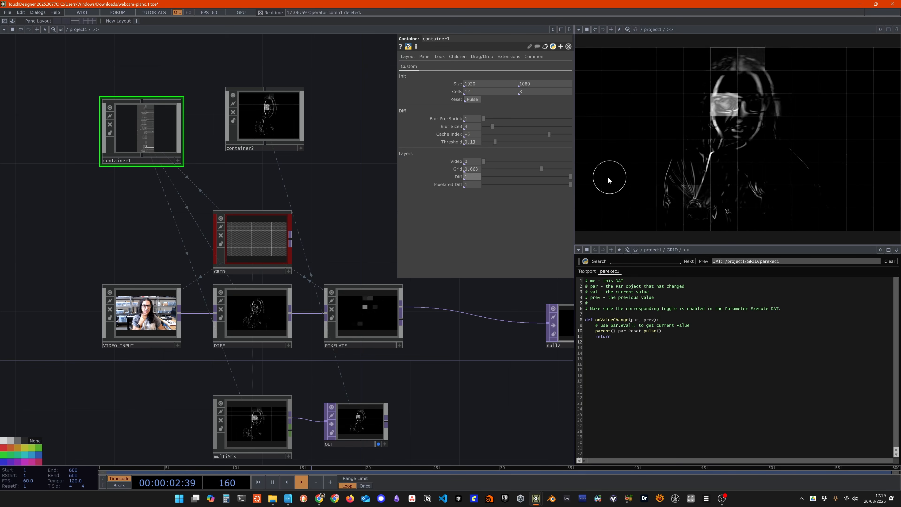
# Move container2 level with container1 and bind its layout Width to GRID's Size1 through GRID's floating parameters.
pyautogui.click(281, 120)
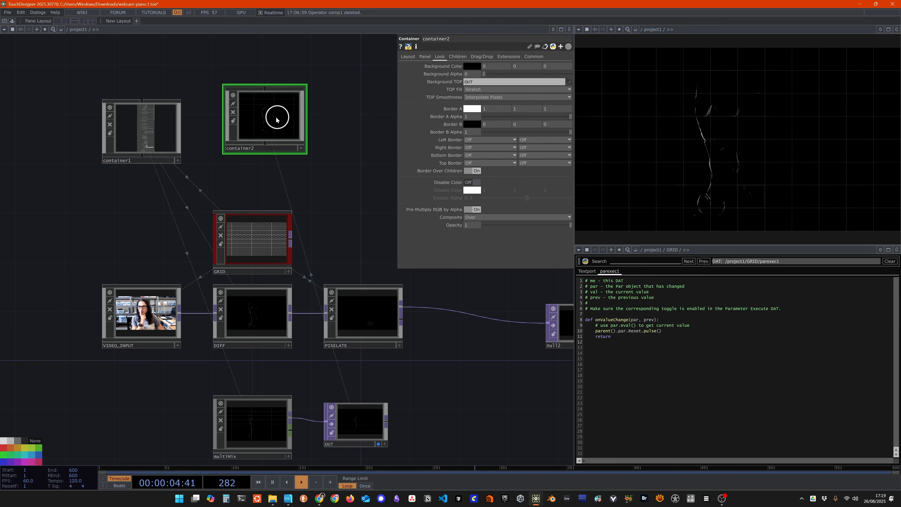
pyautogui.moveTo(276, 119); pyautogui.dragTo(275, 132)
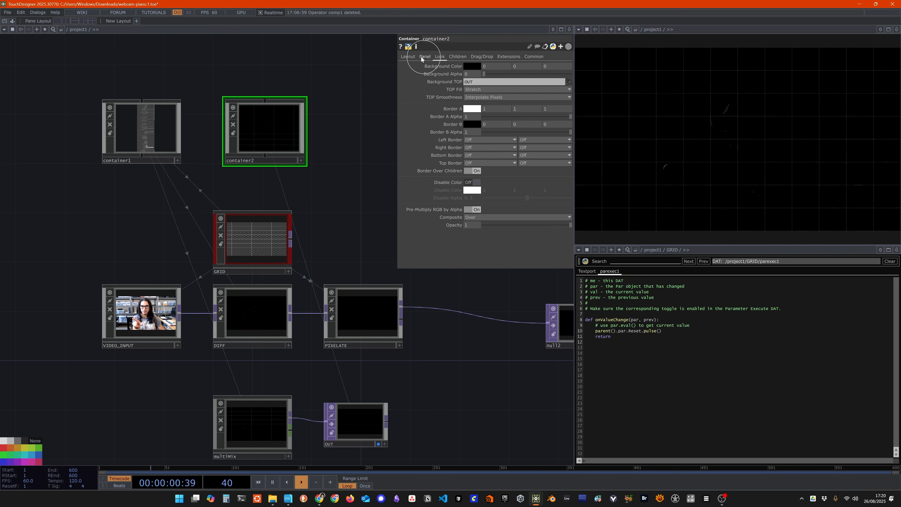
pyautogui.click(408, 57)
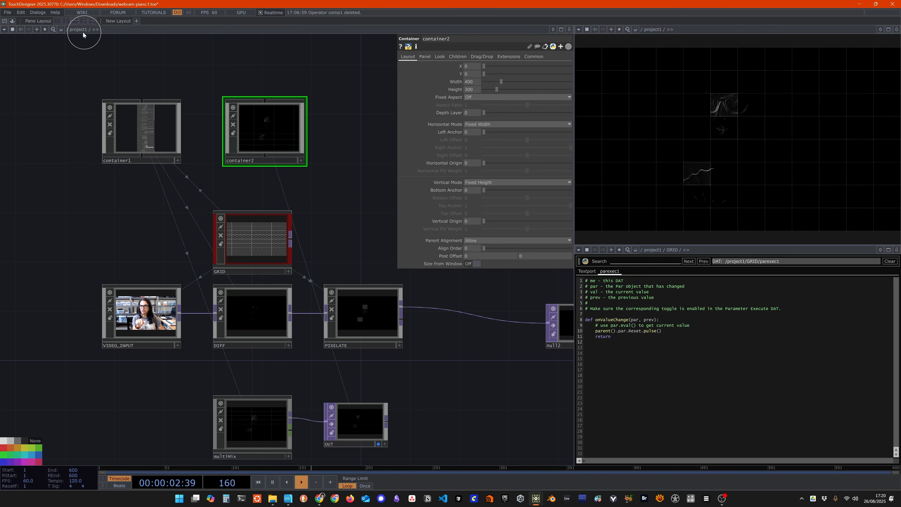
pyautogui.rightClick(279, 240)
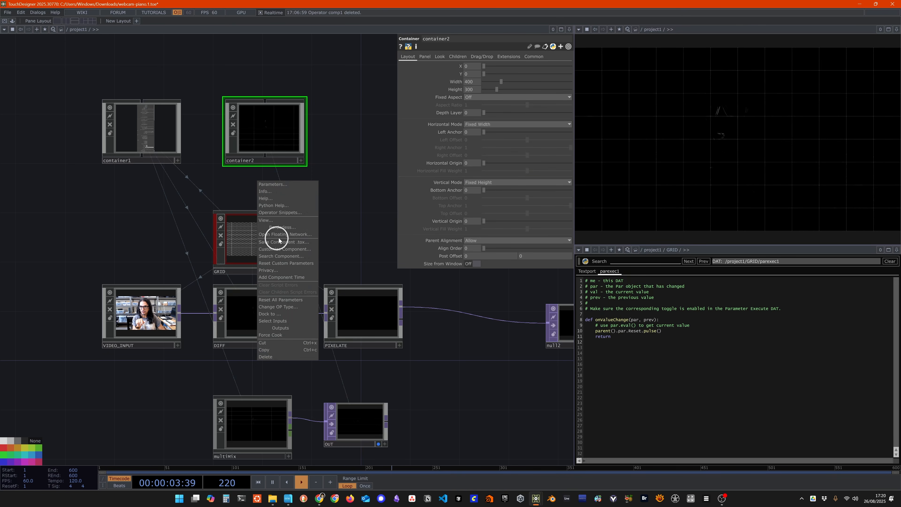
pyautogui.click(288, 183)
pyautogui.moveTo(281, 74); pyautogui.dragTo(194, 166)
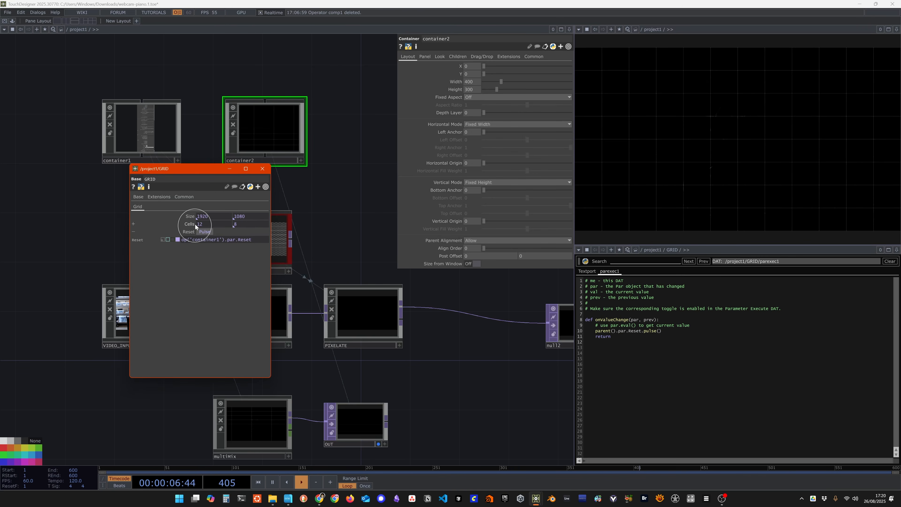
pyautogui.moveTo(167, 221)
pyautogui.click(133, 216)
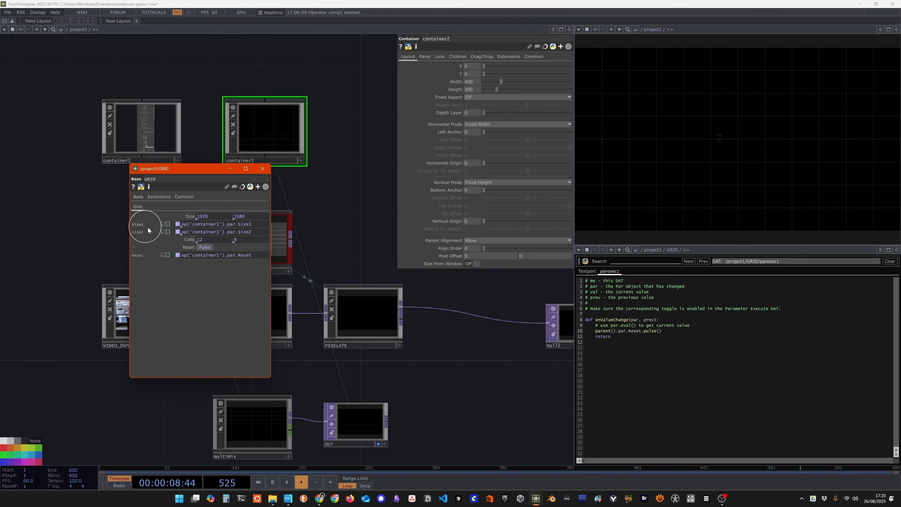
pyautogui.moveTo(451, 80); pyautogui.dragTo(456, 88)
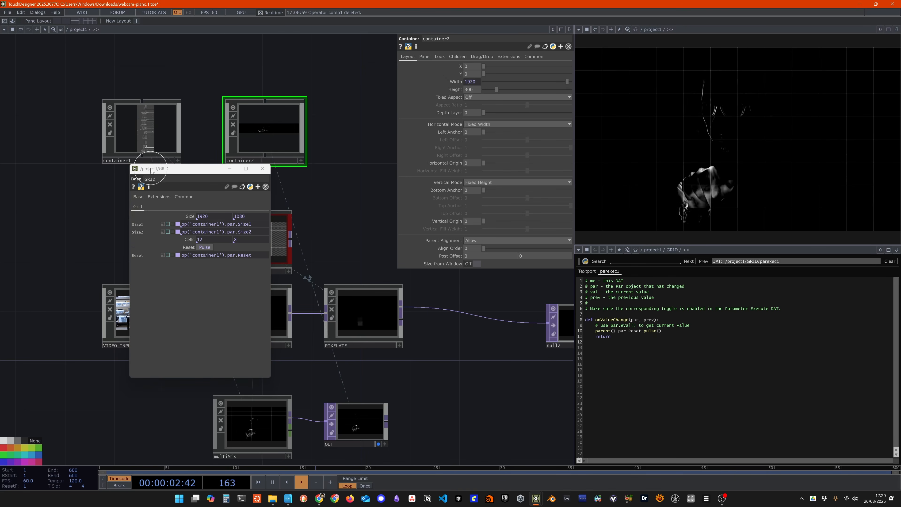
# Bind container2's layout Height to GRID's Size2 and close the floating GRID parameters.
pyautogui.click(135, 234)
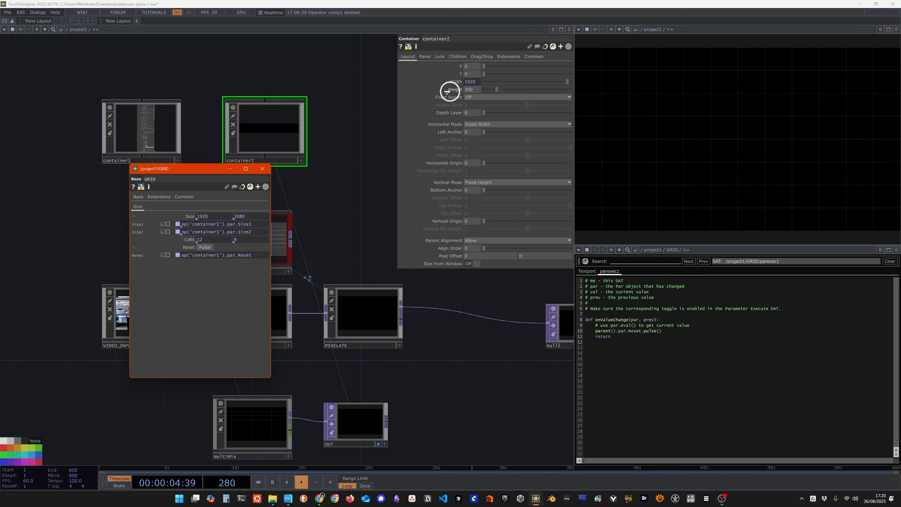
pyautogui.moveTo(448, 92); pyautogui.dragTo(456, 94)
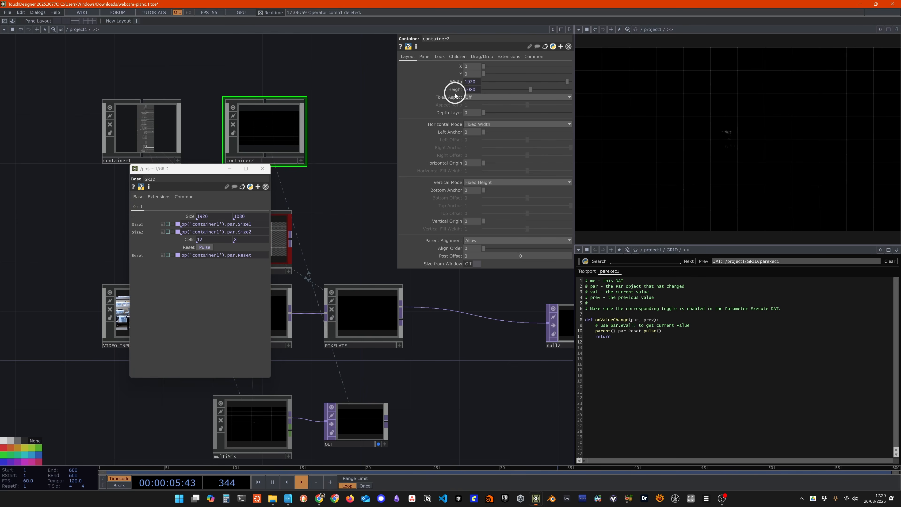
pyautogui.click(262, 169)
# Compare the panel previews of container2 and container1, leaving container1 selected.
pyautogui.scroll(5, 288, 117)
pyautogui.moveTo(387, 266); pyautogui.dragTo(354, 293)
pyautogui.moveTo(324, 191); pyautogui.dragTo(293, 186)
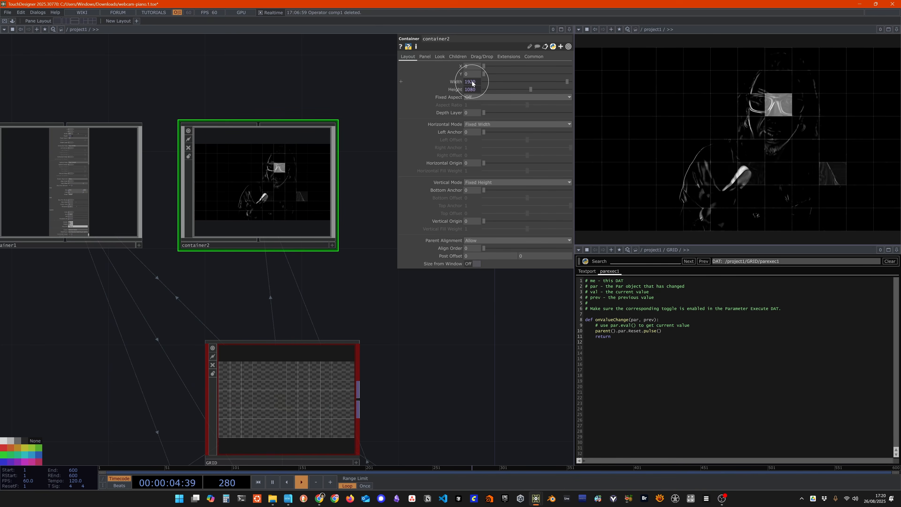
pyautogui.moveTo(264, 300); pyautogui.dragTo(430, 298)
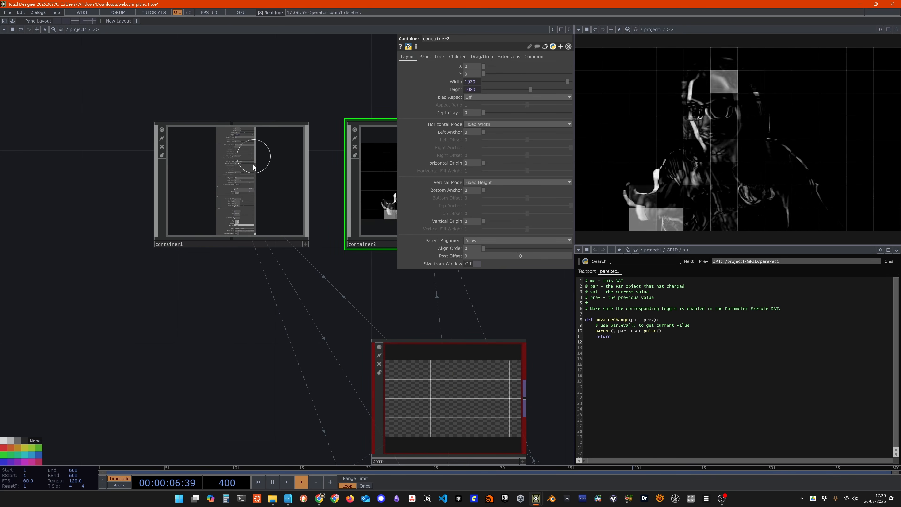
pyautogui.moveTo(214, 337); pyautogui.dragTo(134, 351)
pyautogui.click(169, 173)
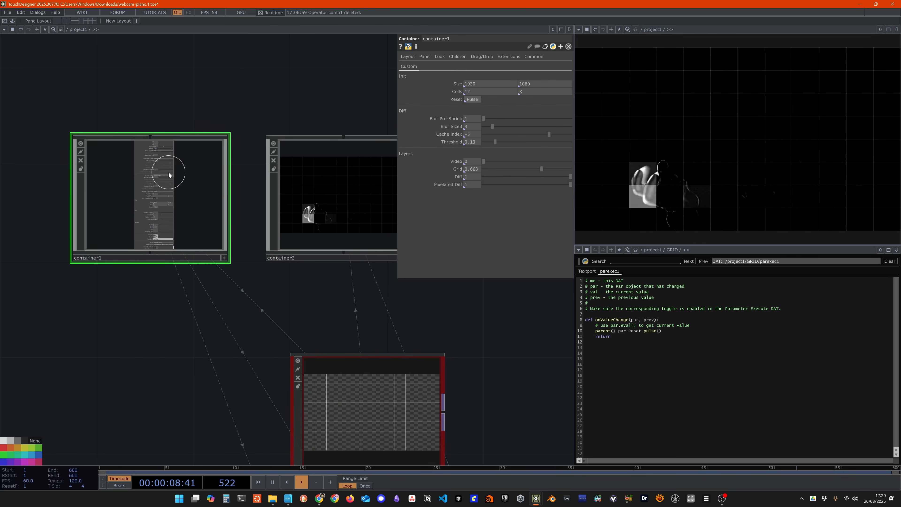
# Turn off Built-In on parameter1 inside container1 so only custom parameters are listed, and return to the project1 network.
pyautogui.doubleClick(155, 183)
pyautogui.click(284, 213)
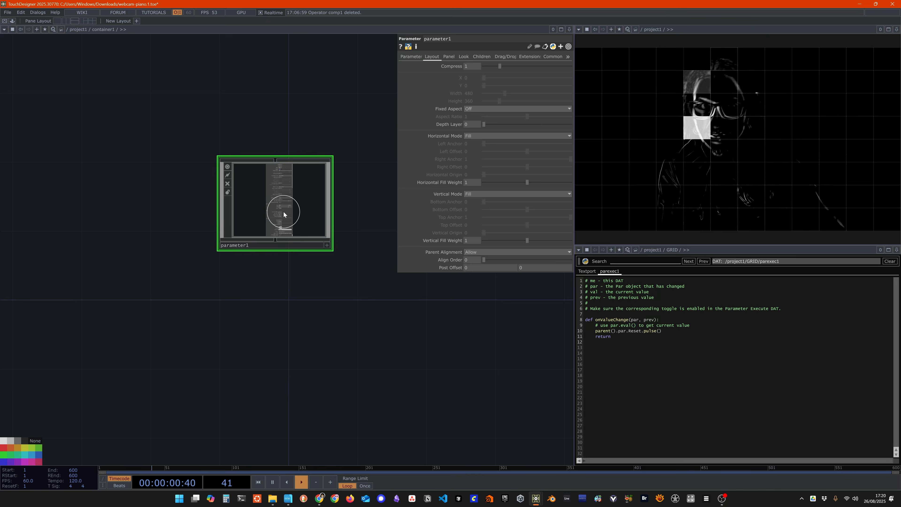
pyautogui.scroll(4, 284, 213)
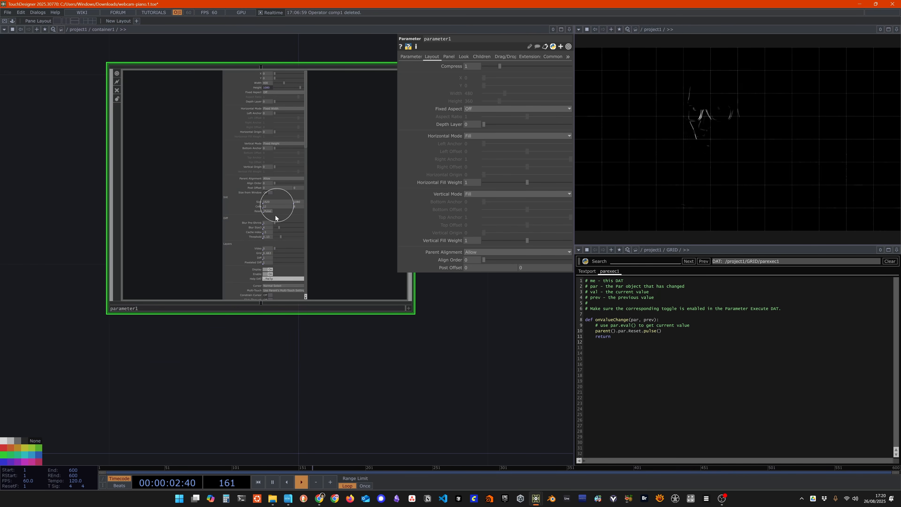
pyautogui.click(412, 57)
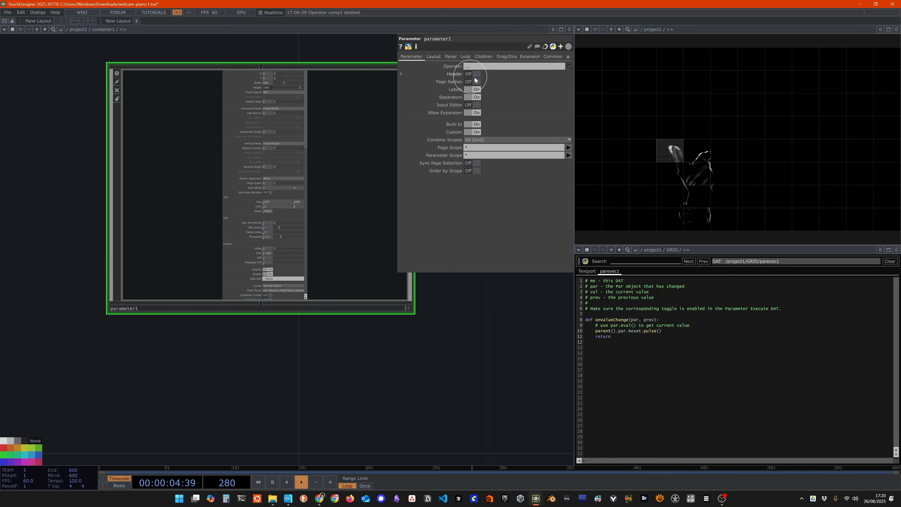
pyautogui.click(477, 124)
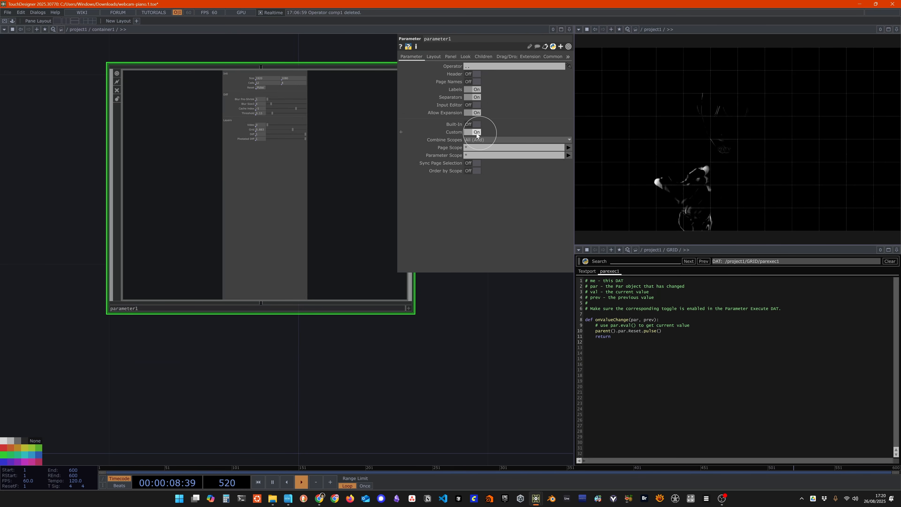
pyautogui.click(472, 124)
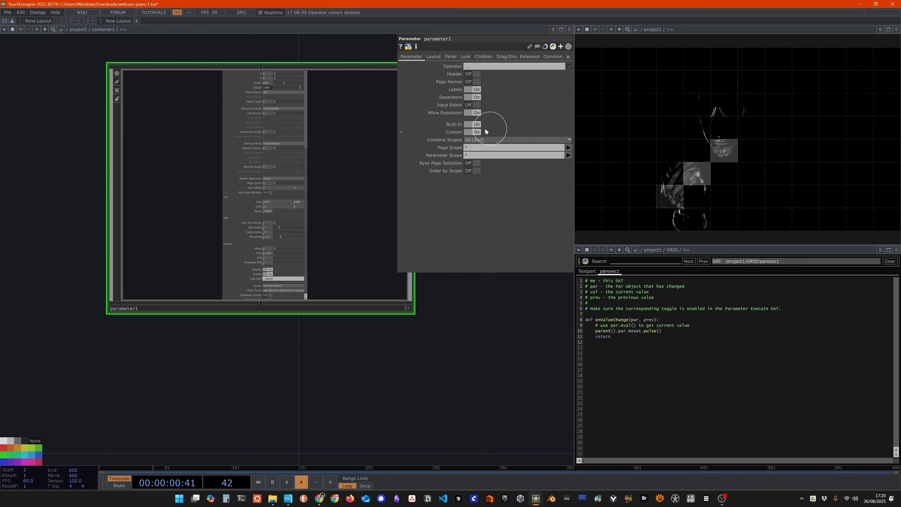
pyautogui.click(474, 124)
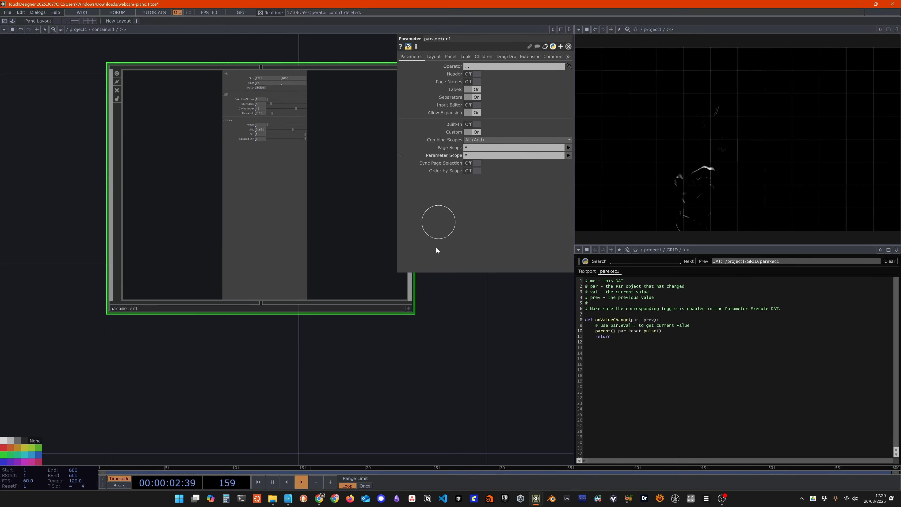
pyautogui.press('u')
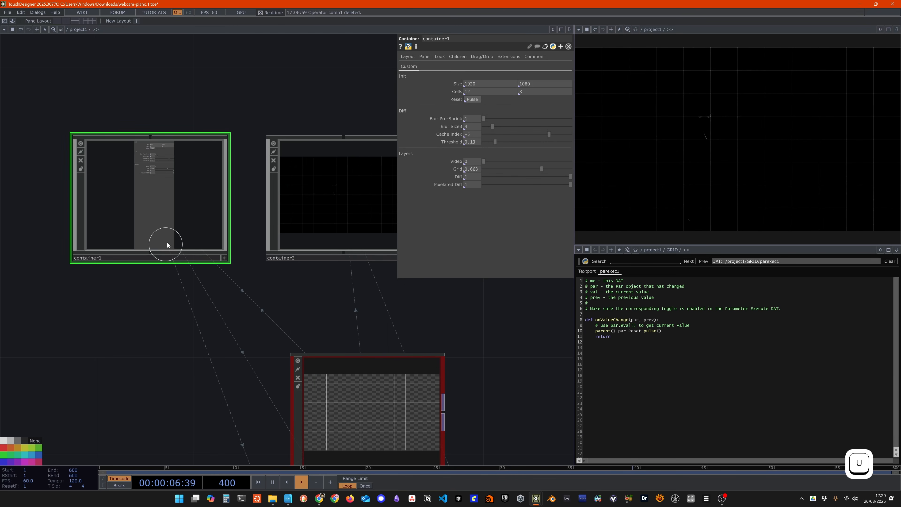
# Add a new Container COMP in the empty network area above container1 and container2.
pyautogui.click(362, 212)
pyautogui.scroll(-5, 305, 309)
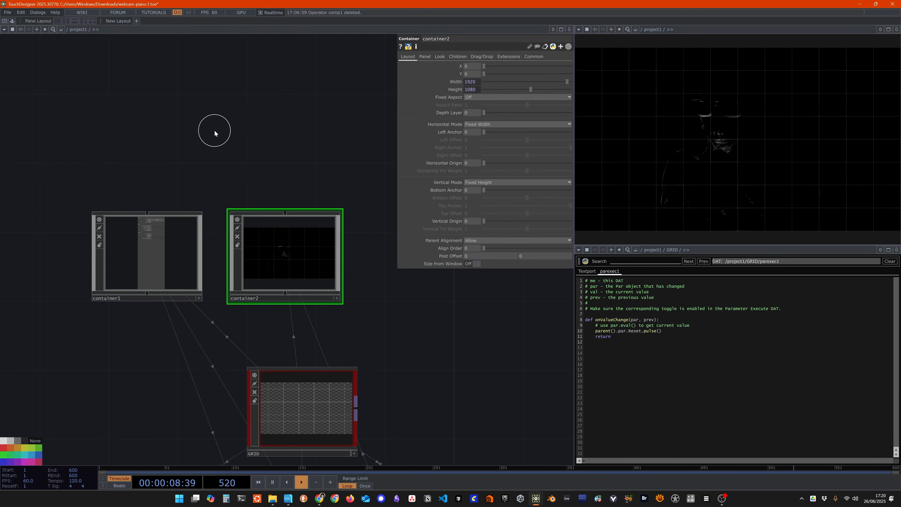
pyautogui.doubleClick(214, 130)
pyautogui.write('con')
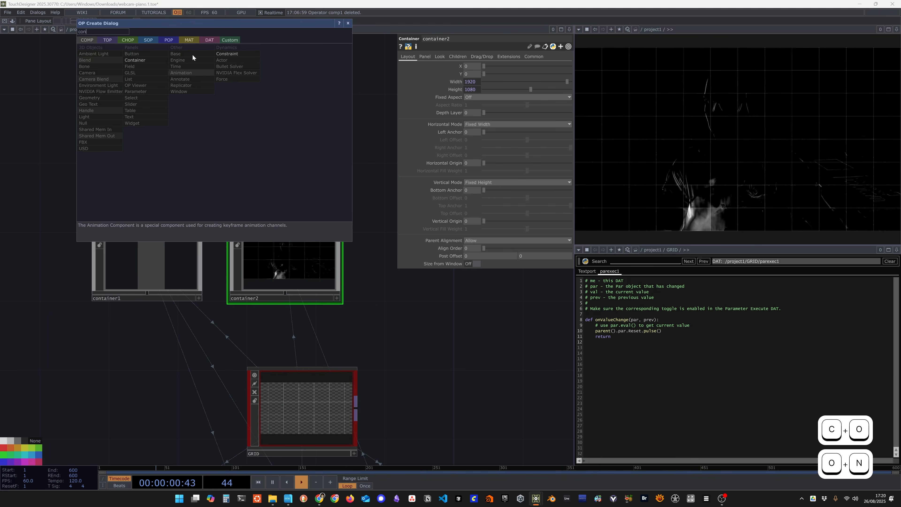
pyautogui.click(154, 59)
pyautogui.click(228, 113)
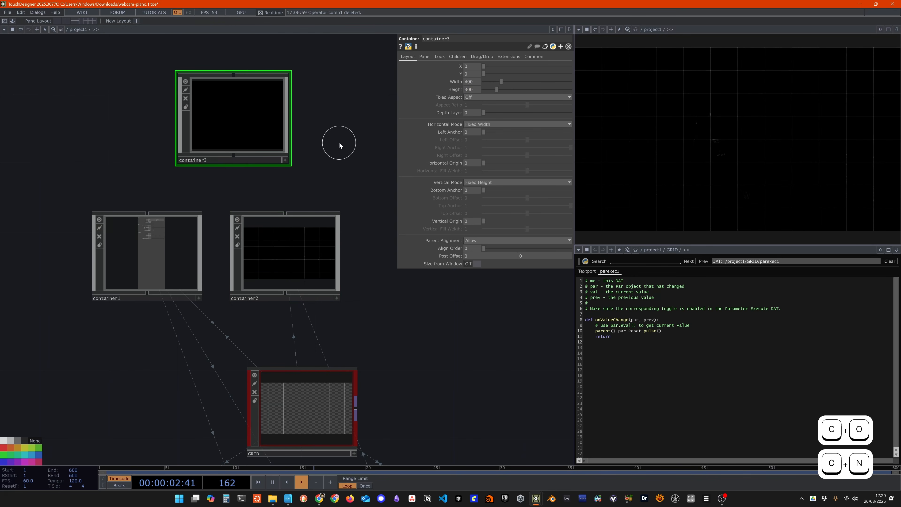
# Wire container3 as the parent of both container1 and container2.
pyautogui.moveTo(339, 143); pyautogui.dragTo(316, 128)
pyautogui.moveTo(209, 140); pyautogui.dragTo(124, 197)
pyautogui.moveTo(210, 141); pyautogui.dragTo(269, 198)
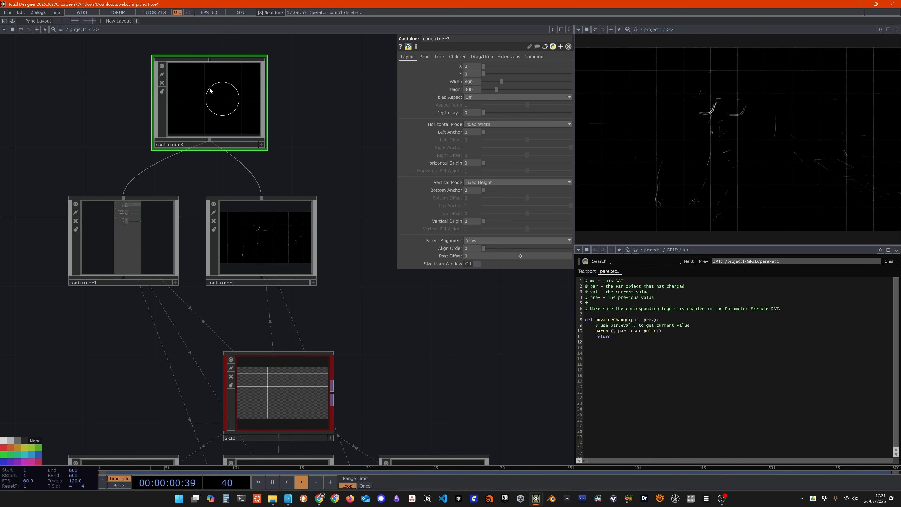
pyautogui.click(138, 250)
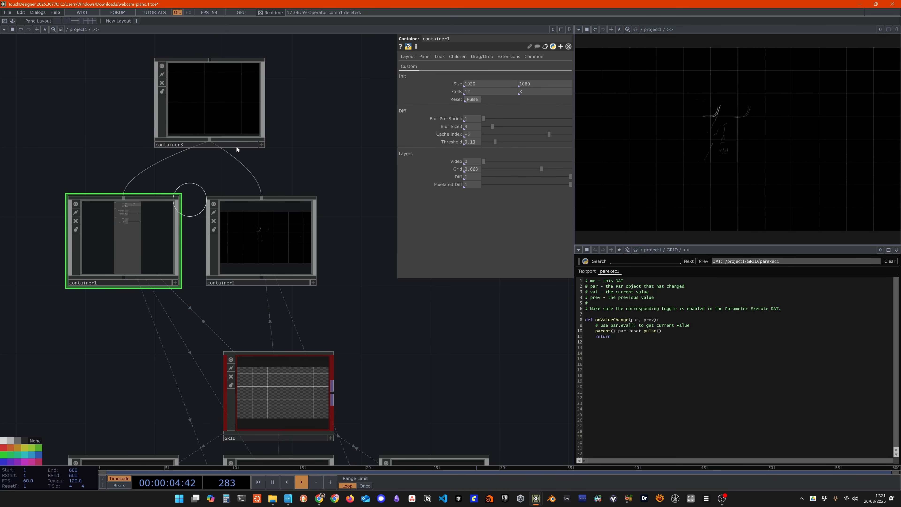
pyautogui.click(409, 58)
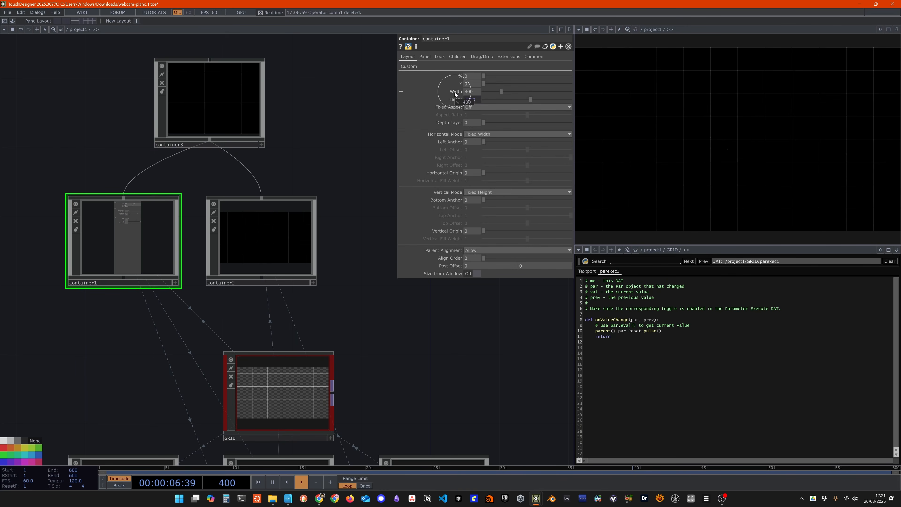
pyautogui.rightClick(455, 94)
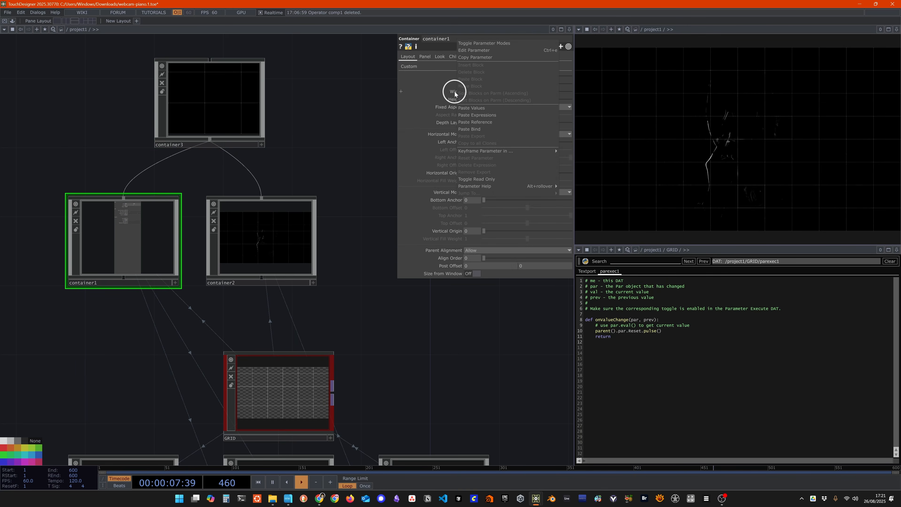
pyautogui.click(471, 60)
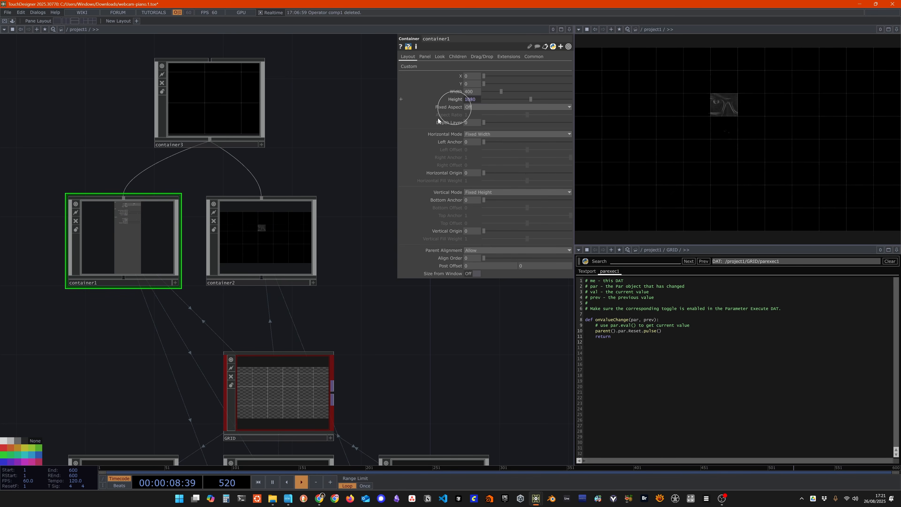
# Copy GRID's Size2 parameter and bind container3's layout Height to it.
pyautogui.click(290, 416)
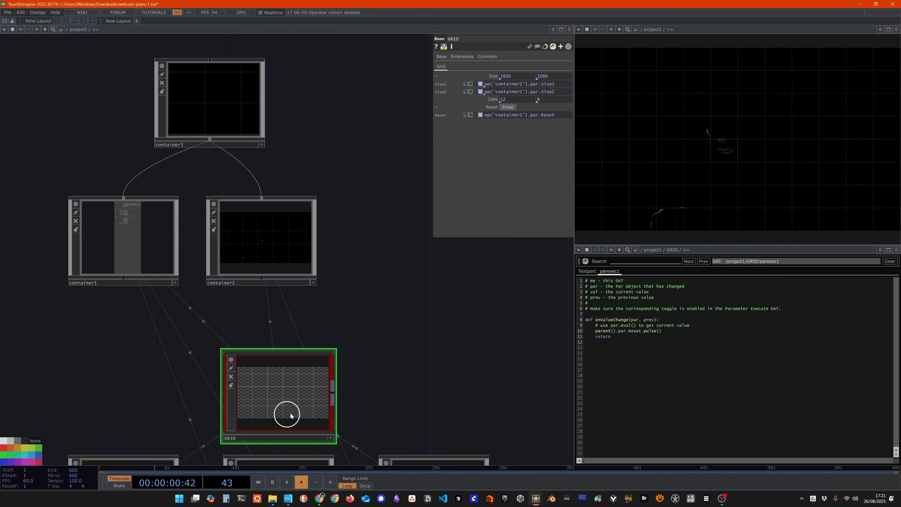
pyautogui.rightClick(443, 93)
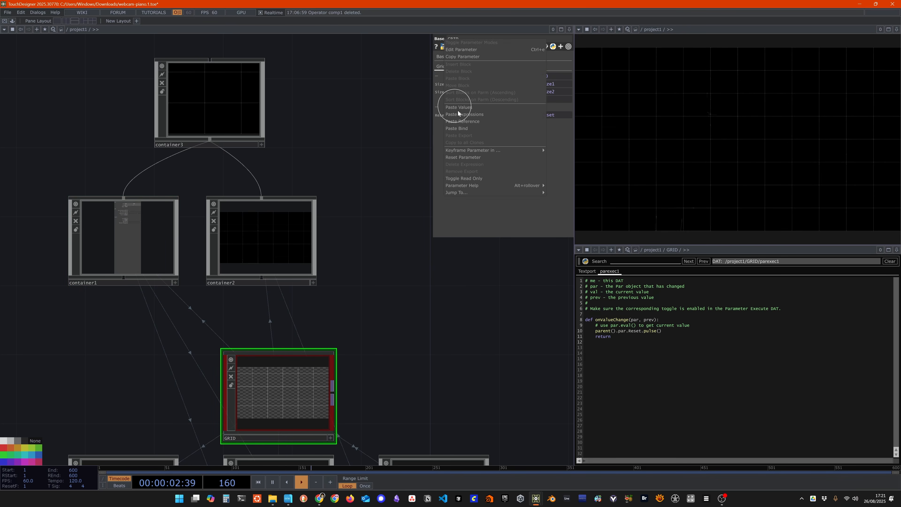
pyautogui.click(465, 58)
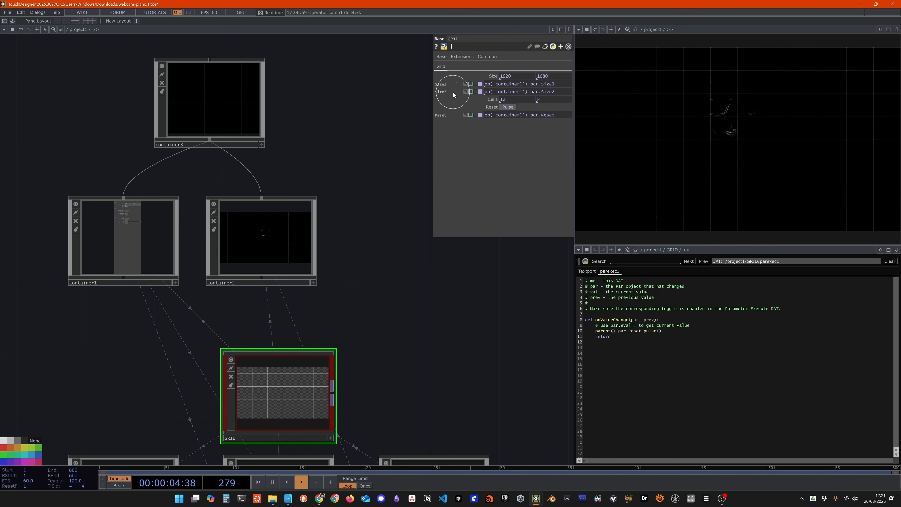
pyautogui.click(216, 110)
pyautogui.rightClick(456, 90)
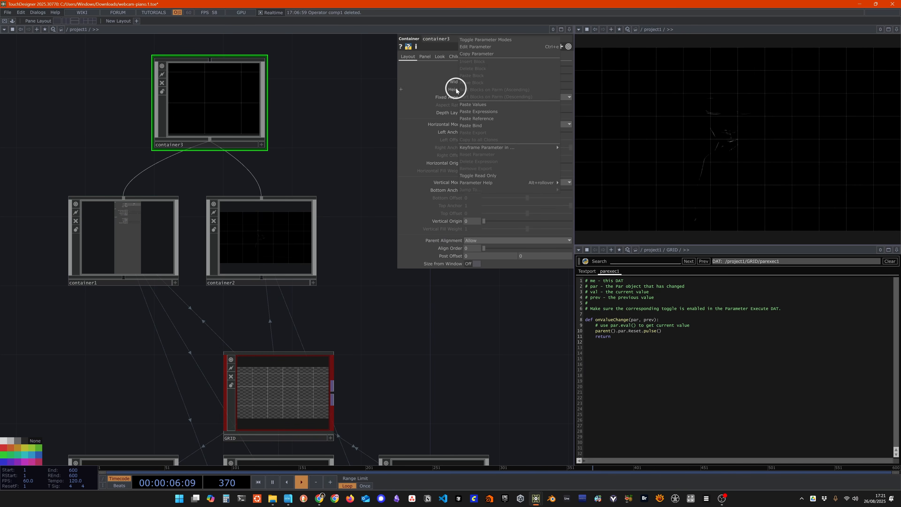
pyautogui.click(482, 125)
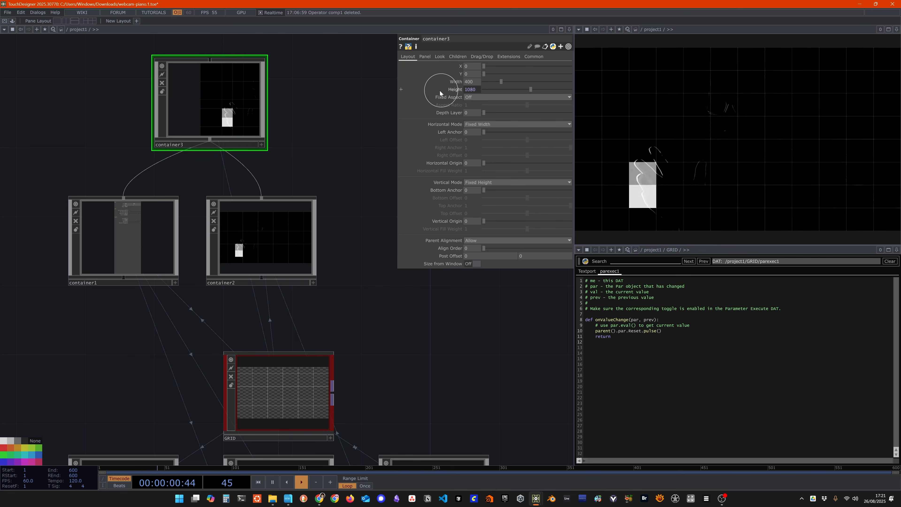
# Paste a reference to container1's Width into container3's layout Width, giving op('container1').par.w.
pyautogui.click(85, 259)
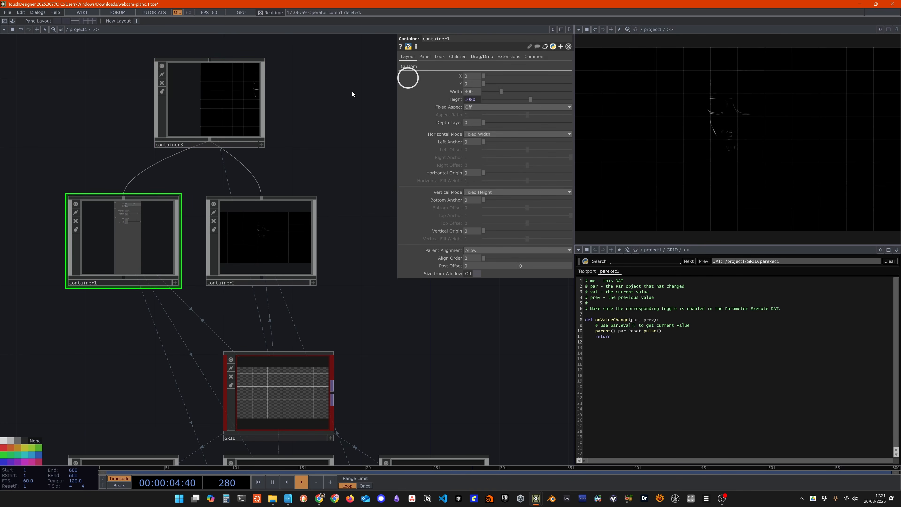
pyautogui.click(241, 104)
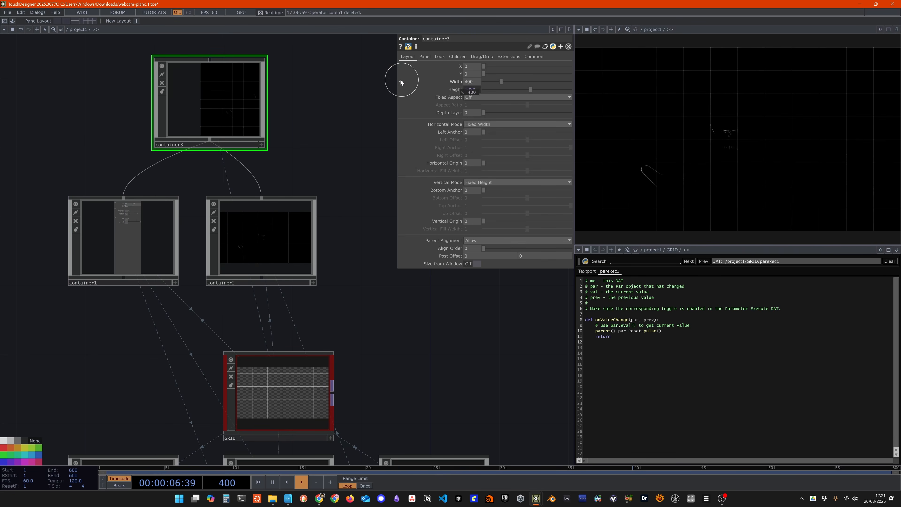
pyautogui.click(434, 82)
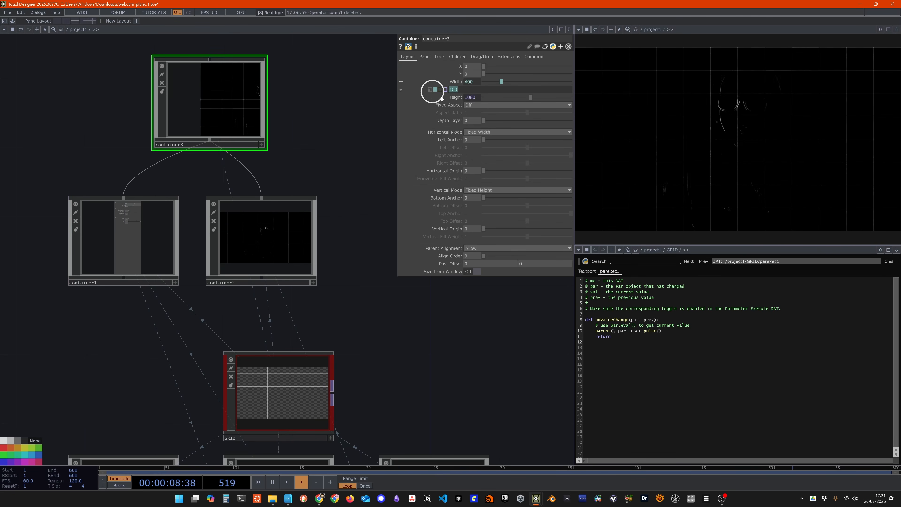
pyautogui.hotkey('ctrl', 'v')
pyautogui.hotkey('ctrl', 'z')
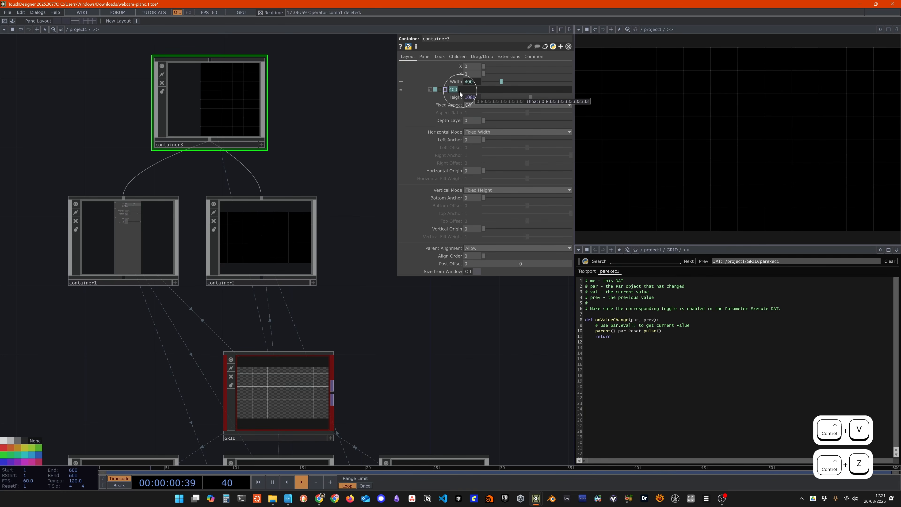
pyautogui.rightClick(457, 80)
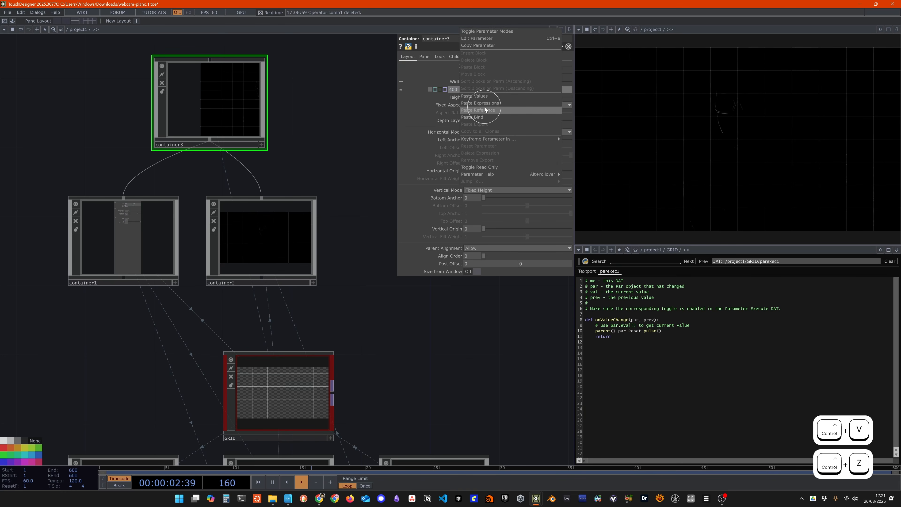
pyautogui.click(484, 109)
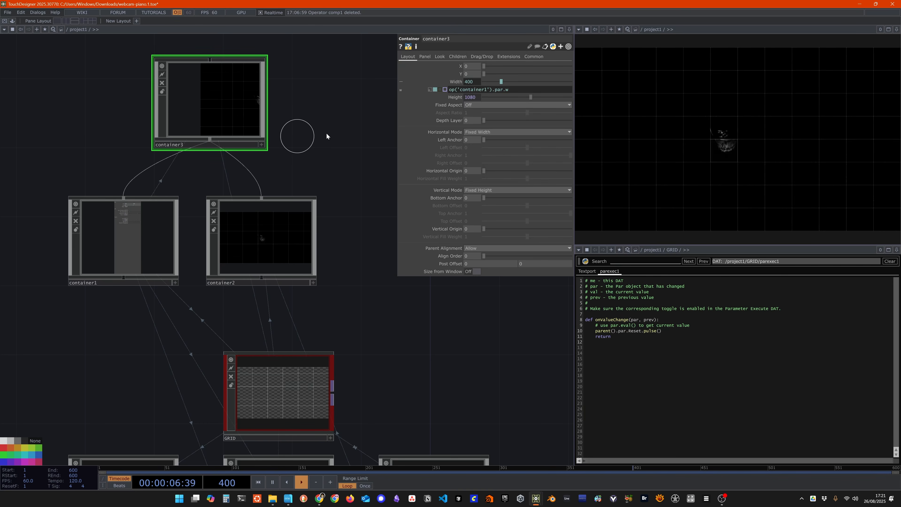
# Extend container3's Width expression to op('container1').par.w+op('GRID').par.Size1, reusing the GRID reference from Height.
pyautogui.click(269, 243)
pyautogui.click(212, 115)
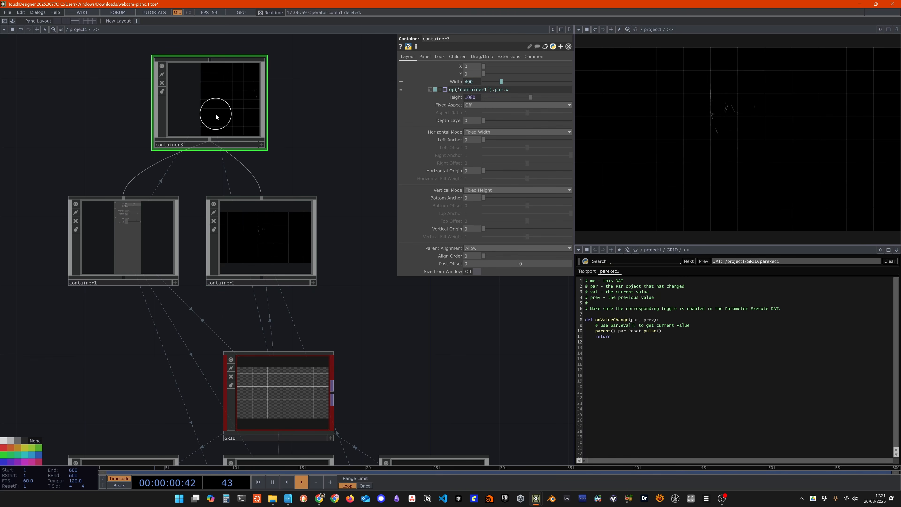
pyautogui.click(264, 382)
pyautogui.click(219, 134)
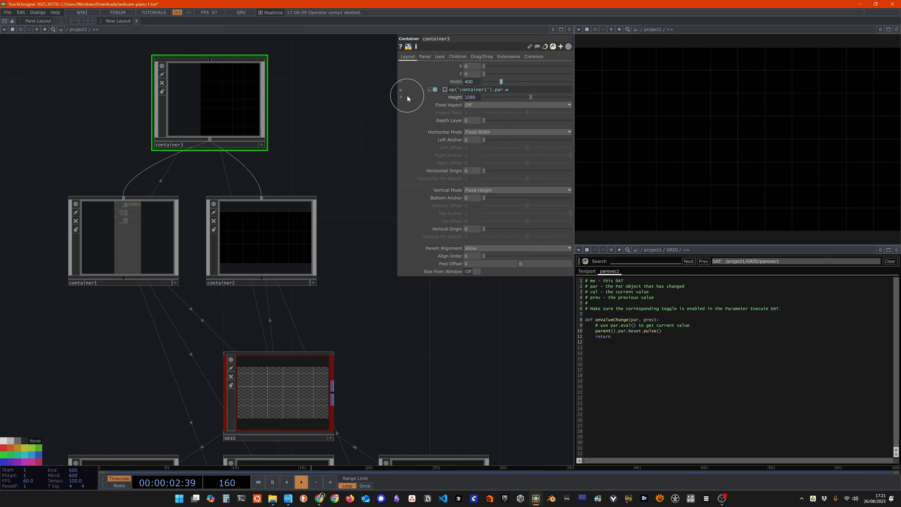
pyautogui.click(401, 97)
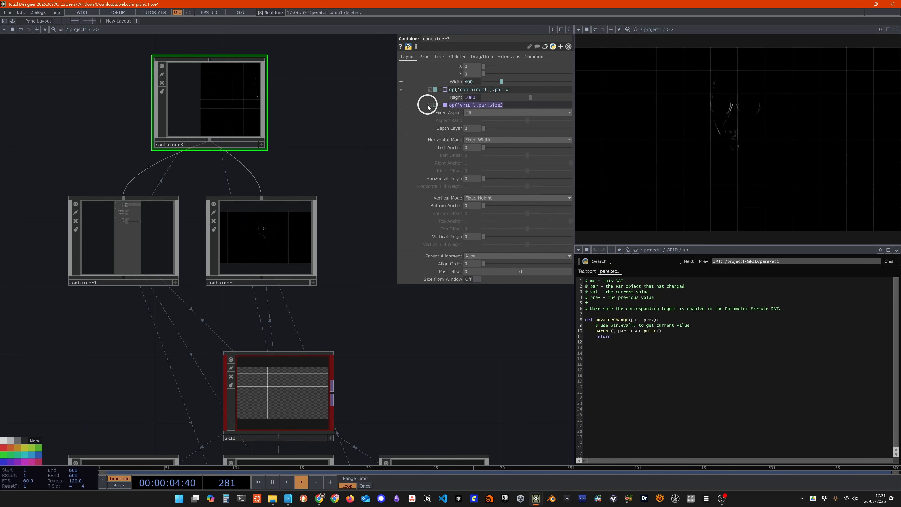
pyautogui.click(526, 90)
pyautogui.write('+')
pyautogui.hotkey('ctrl', 'v')
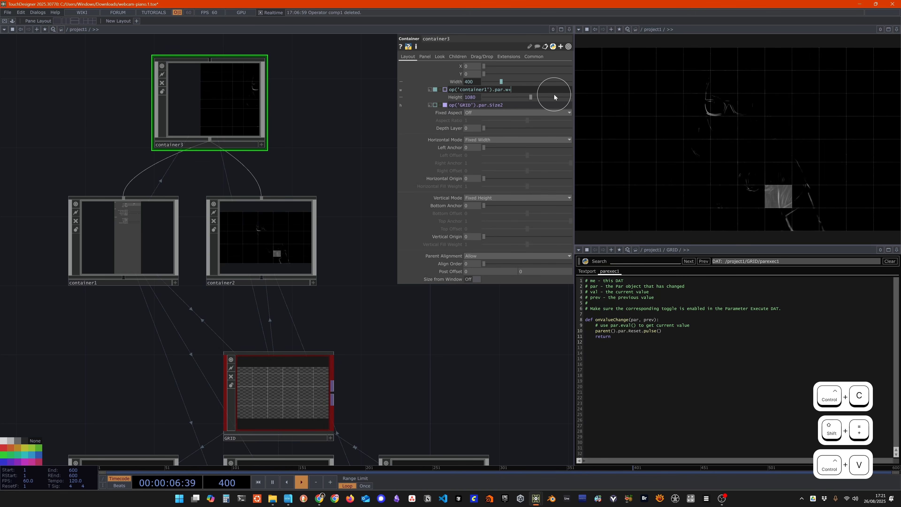
pyautogui.press('BackSpace')
pyautogui.write('1')
pyautogui.press('Return')
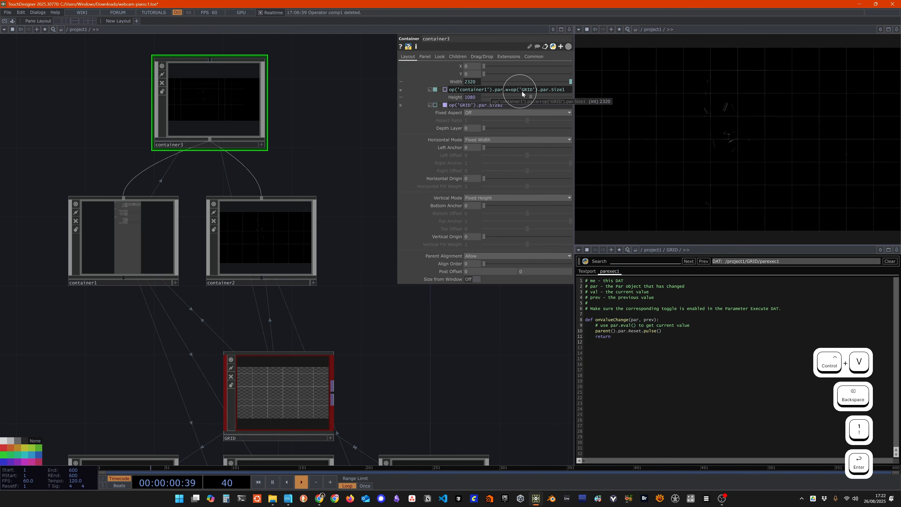
# Add a space on each side of the plus sign in container3's Width expression.
pyautogui.moveTo(510, 89); pyautogui.dragTo(420, 88)
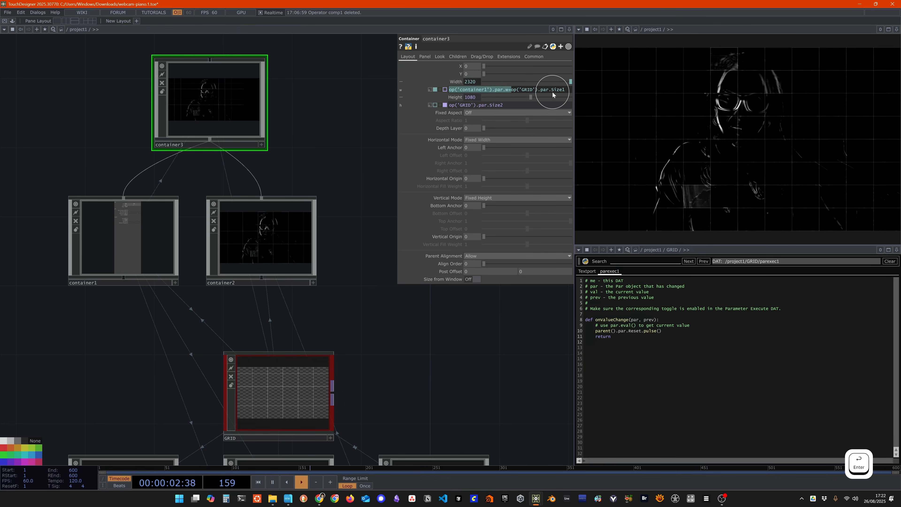
pyautogui.press('Right')
pyautogui.press('Left')
pyautogui.press('Right')
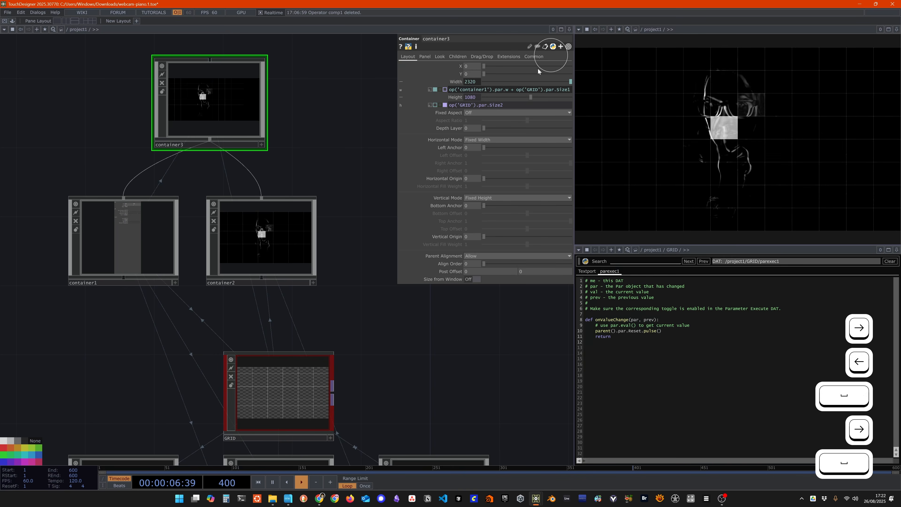
# Check container1's Width and GRID's Size parameters against the expressions used in container3's layout Width and Height.
pyautogui.click(144, 238)
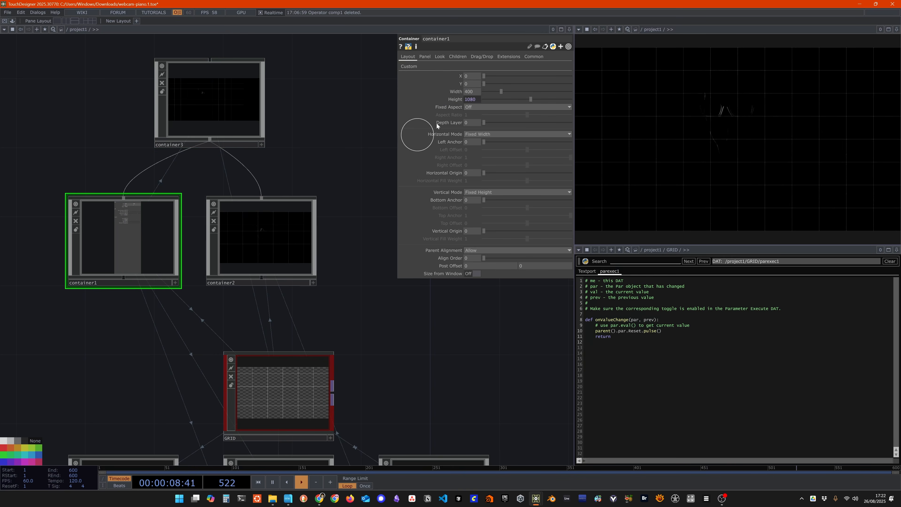
pyautogui.click(410, 94)
pyautogui.click(409, 96)
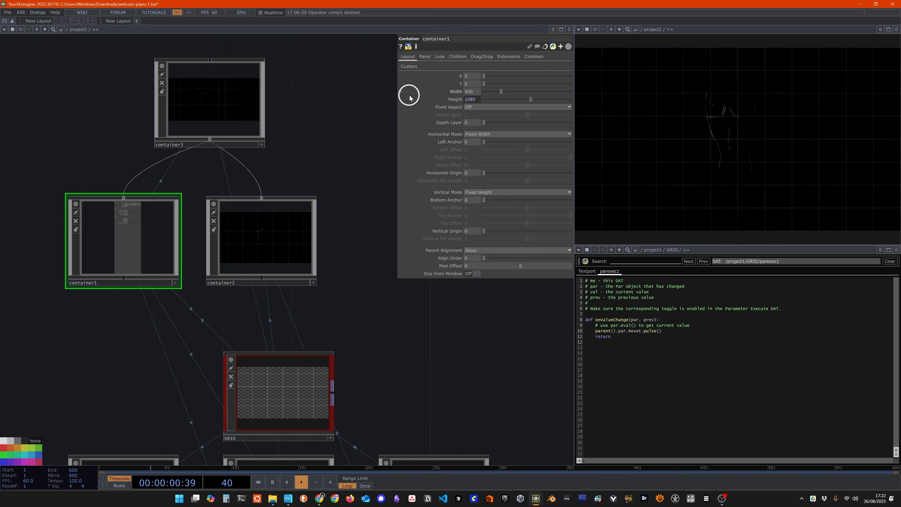
pyautogui.click(265, 106)
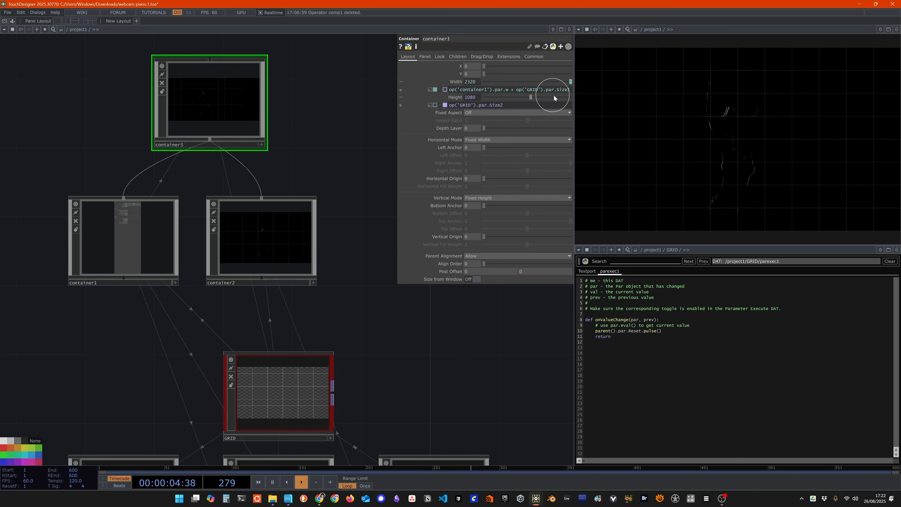
pyautogui.click(312, 403)
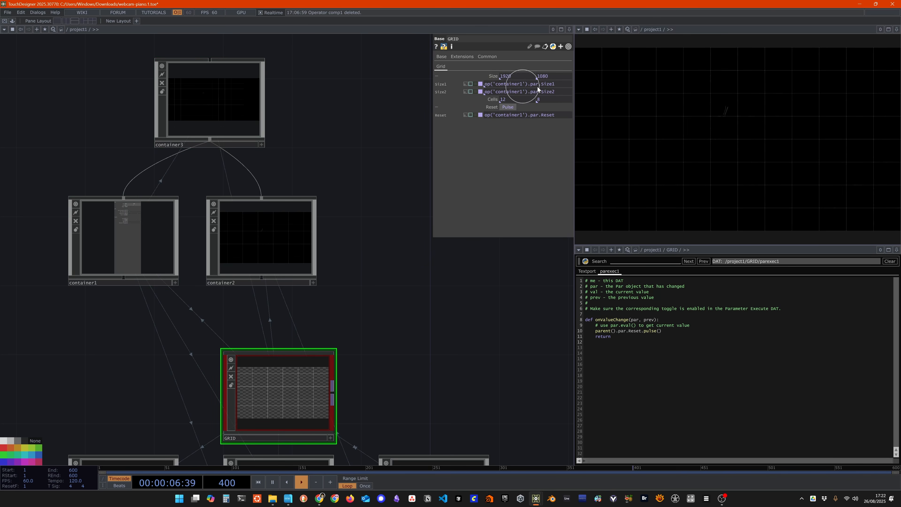
# Set container3's children Align option to Left to Right.
pyautogui.click(224, 117)
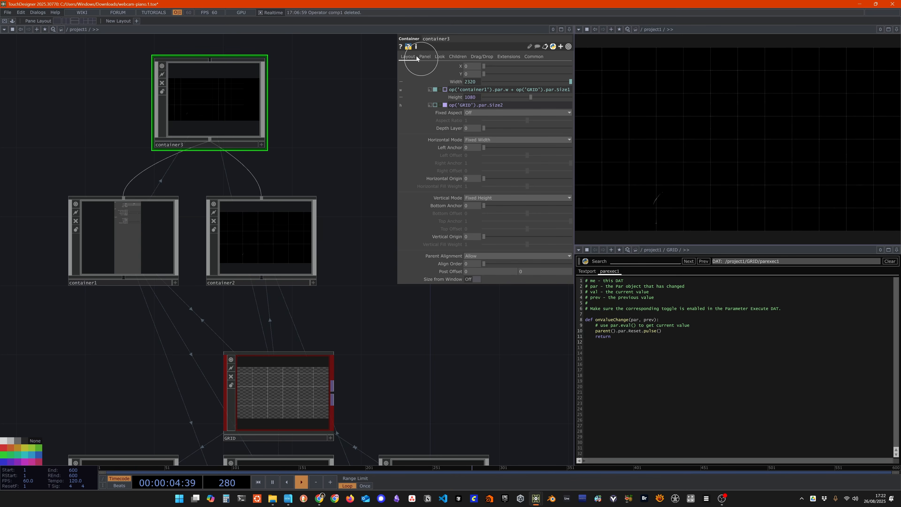
pyautogui.click(462, 58)
pyautogui.click(480, 66)
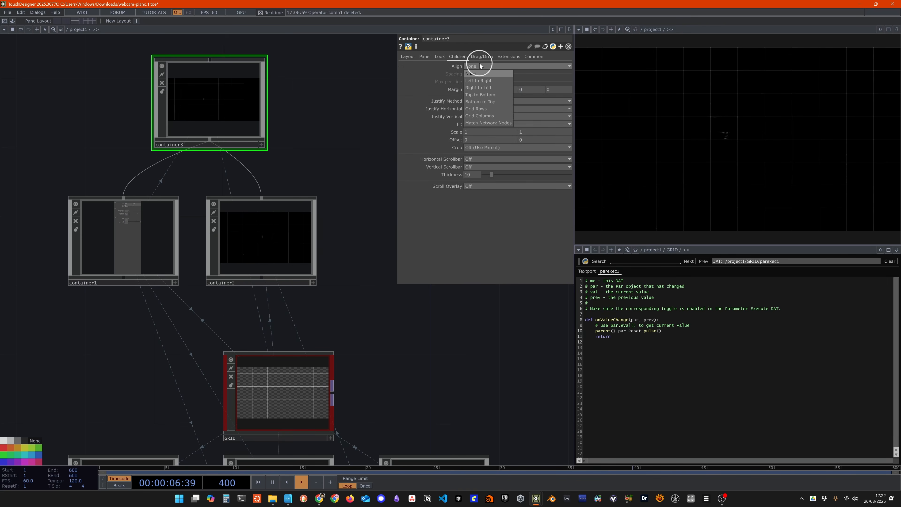
pyautogui.click(487, 81)
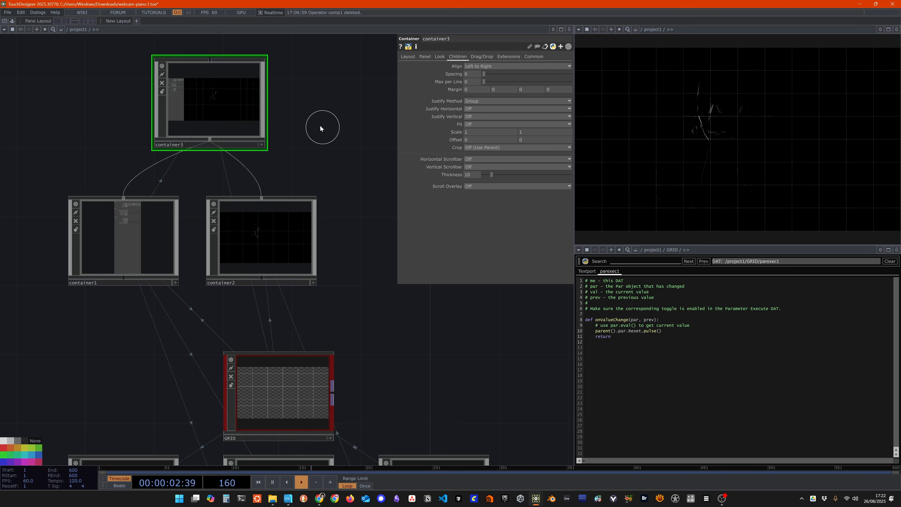
# Move container3 slightly closer to container1 and container2 in the network.
pyautogui.moveTo(320, 128); pyautogui.dragTo(333, 168)
pyautogui.scroll(5, 325, 169)
pyautogui.scroll(-2, 323, 171)
pyautogui.scroll(-3, 350, 151)
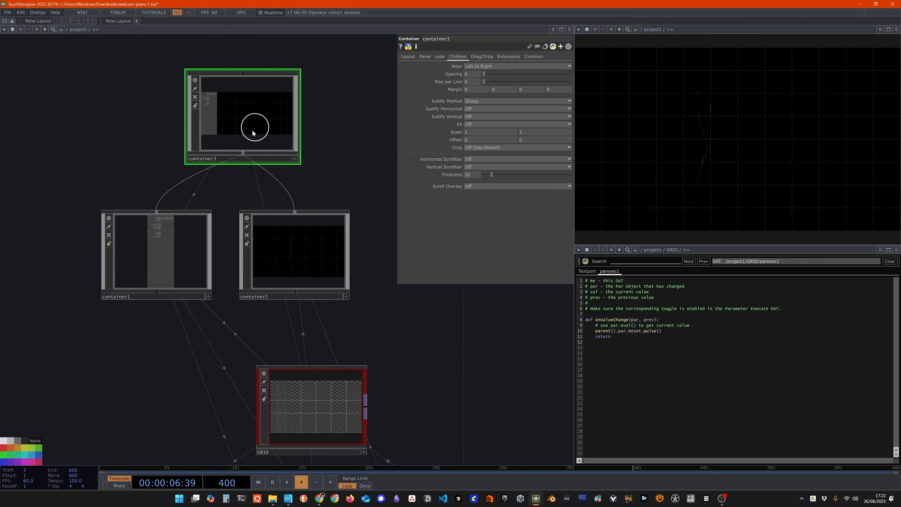
pyautogui.moveTo(252, 133); pyautogui.dragTo(235, 151)
pyautogui.moveTo(334, 145); pyautogui.dragTo(266, 137)
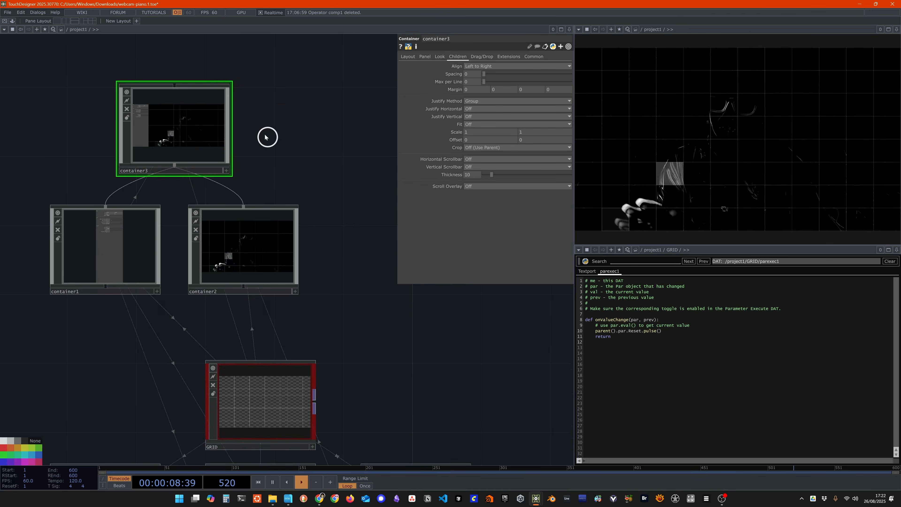
# Add a Window COMP to the network beside container3.
pyautogui.scroll(-2, 334, 151)
pyautogui.press('Tab')
pyautogui.write('wind')
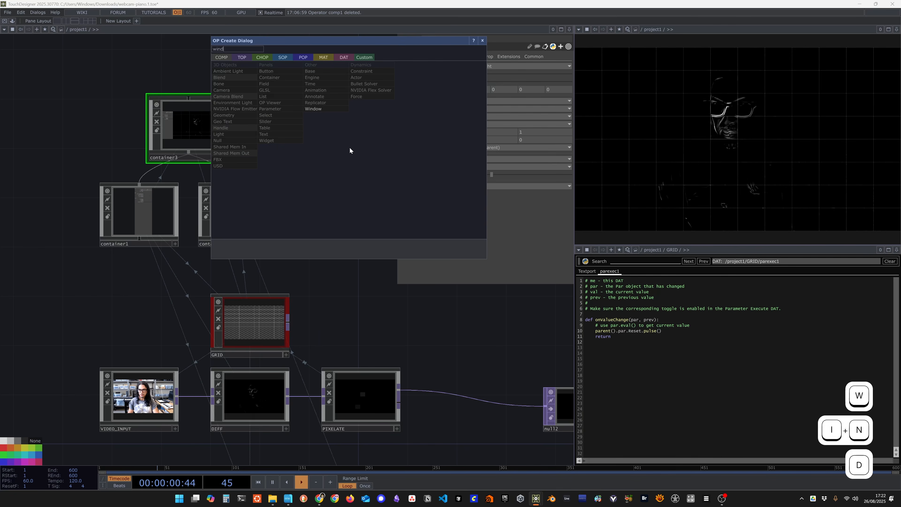
pyautogui.write('ow')
pyautogui.click(328, 109)
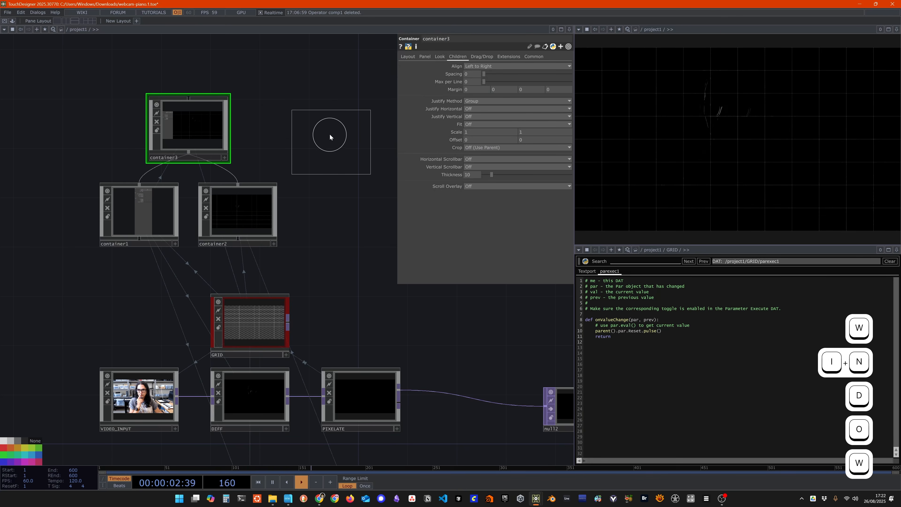
pyautogui.click(329, 133)
pyautogui.moveTo(358, 231); pyautogui.dragTo(324, 230)
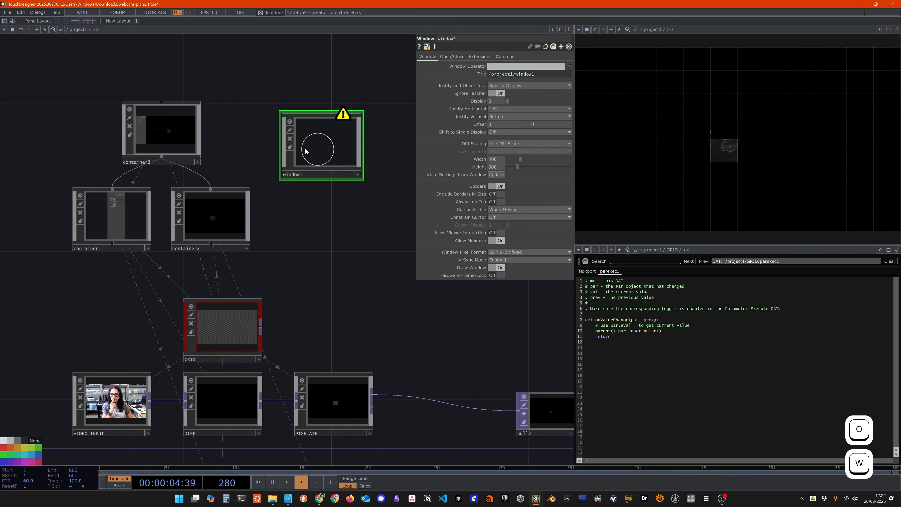
# Assign container3 as window1's Window Operator and set window1 as the perform window.
pyautogui.moveTo(156, 132); pyautogui.dragTo(497, 66)
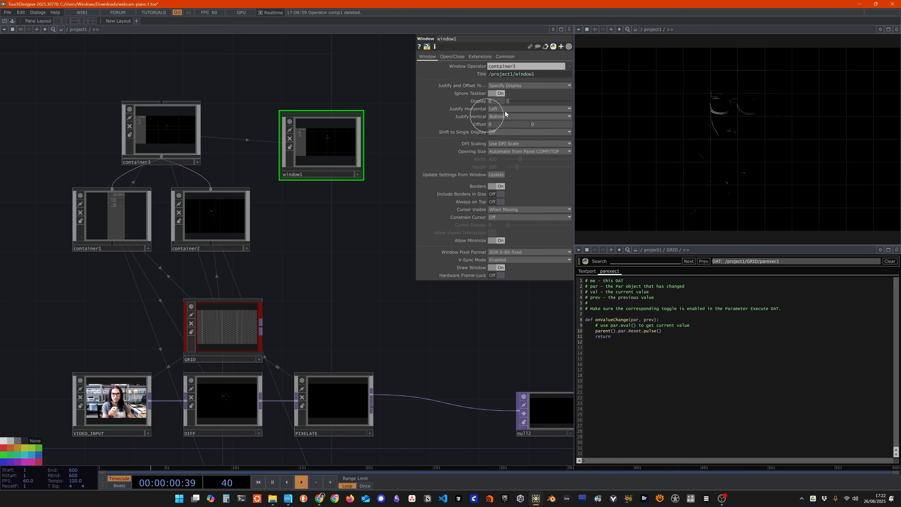
pyautogui.click(451, 58)
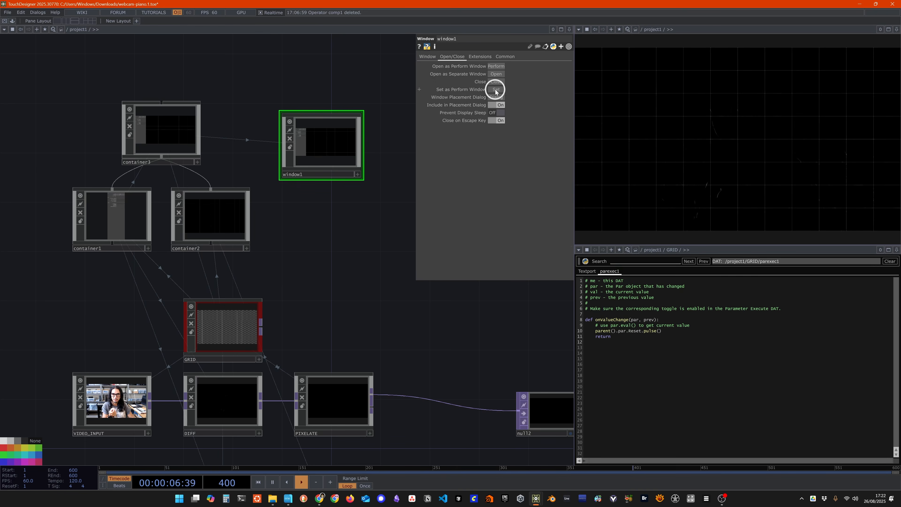
# Preview window1 in perform mode with its current window settings and return to the network editor.
pyautogui.click(428, 56)
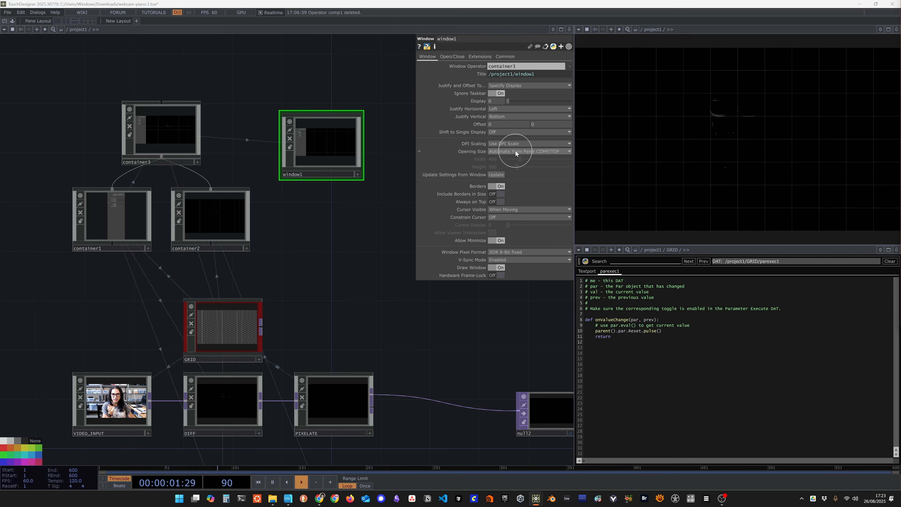
pyautogui.click(332, 143)
pyautogui.press('F1')
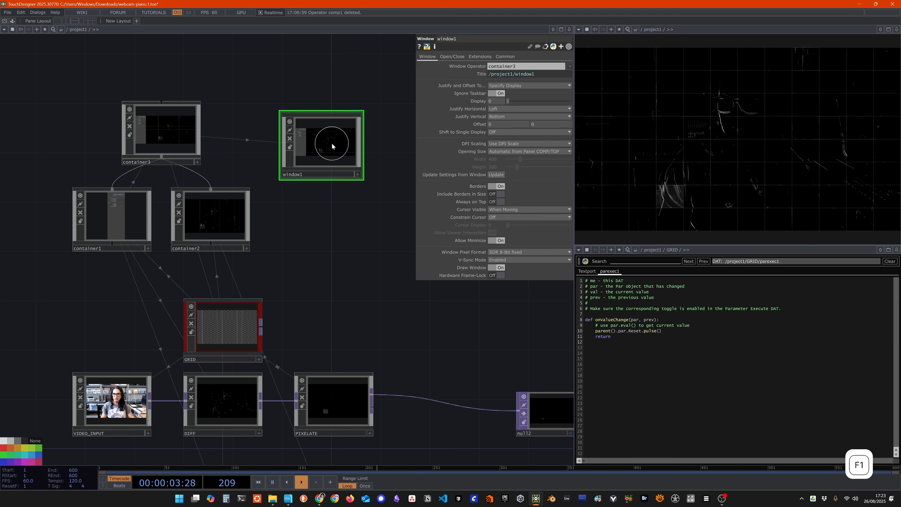
pyautogui.press('Escape')
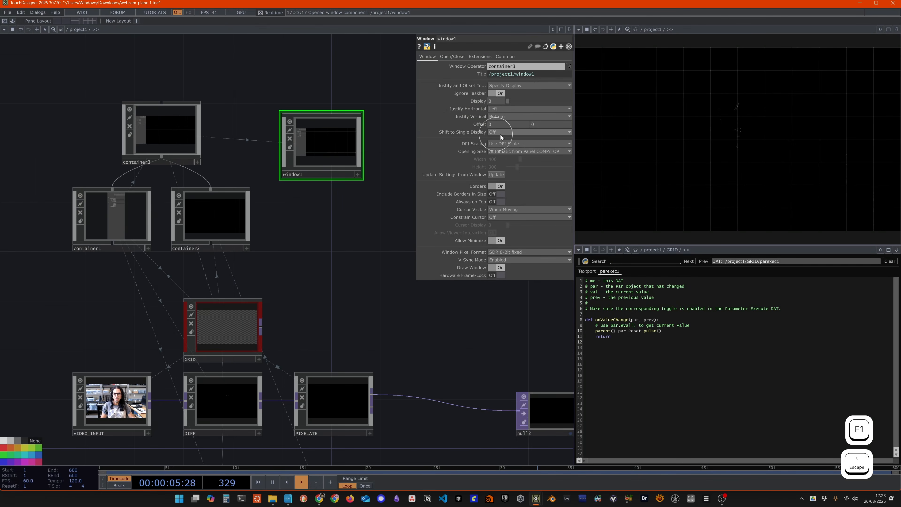
# Set window1's Opening Size to Fill and open it in perform mode.
pyautogui.click(507, 151)
pyautogui.click(504, 165)
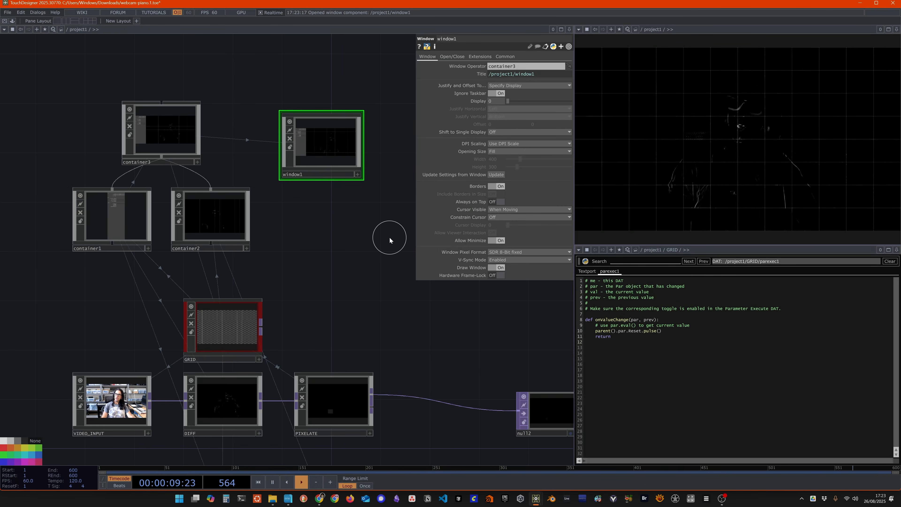
pyautogui.press('F1')
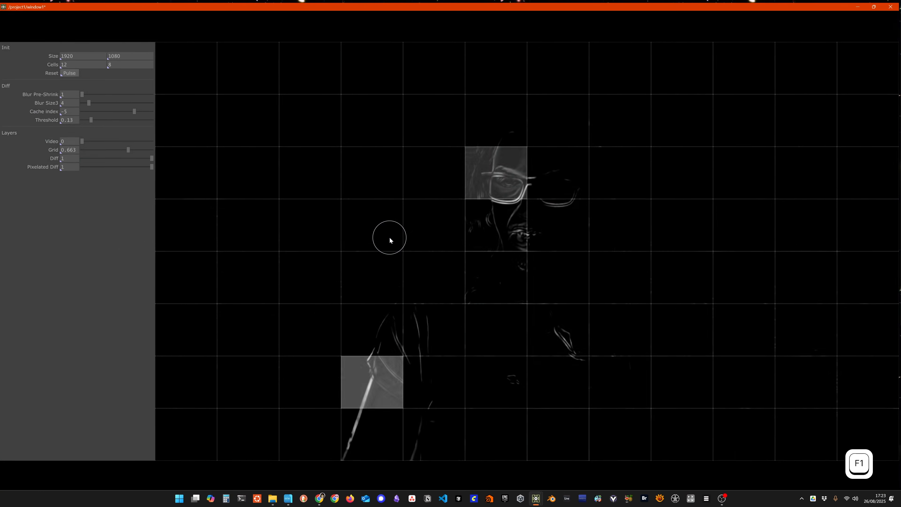